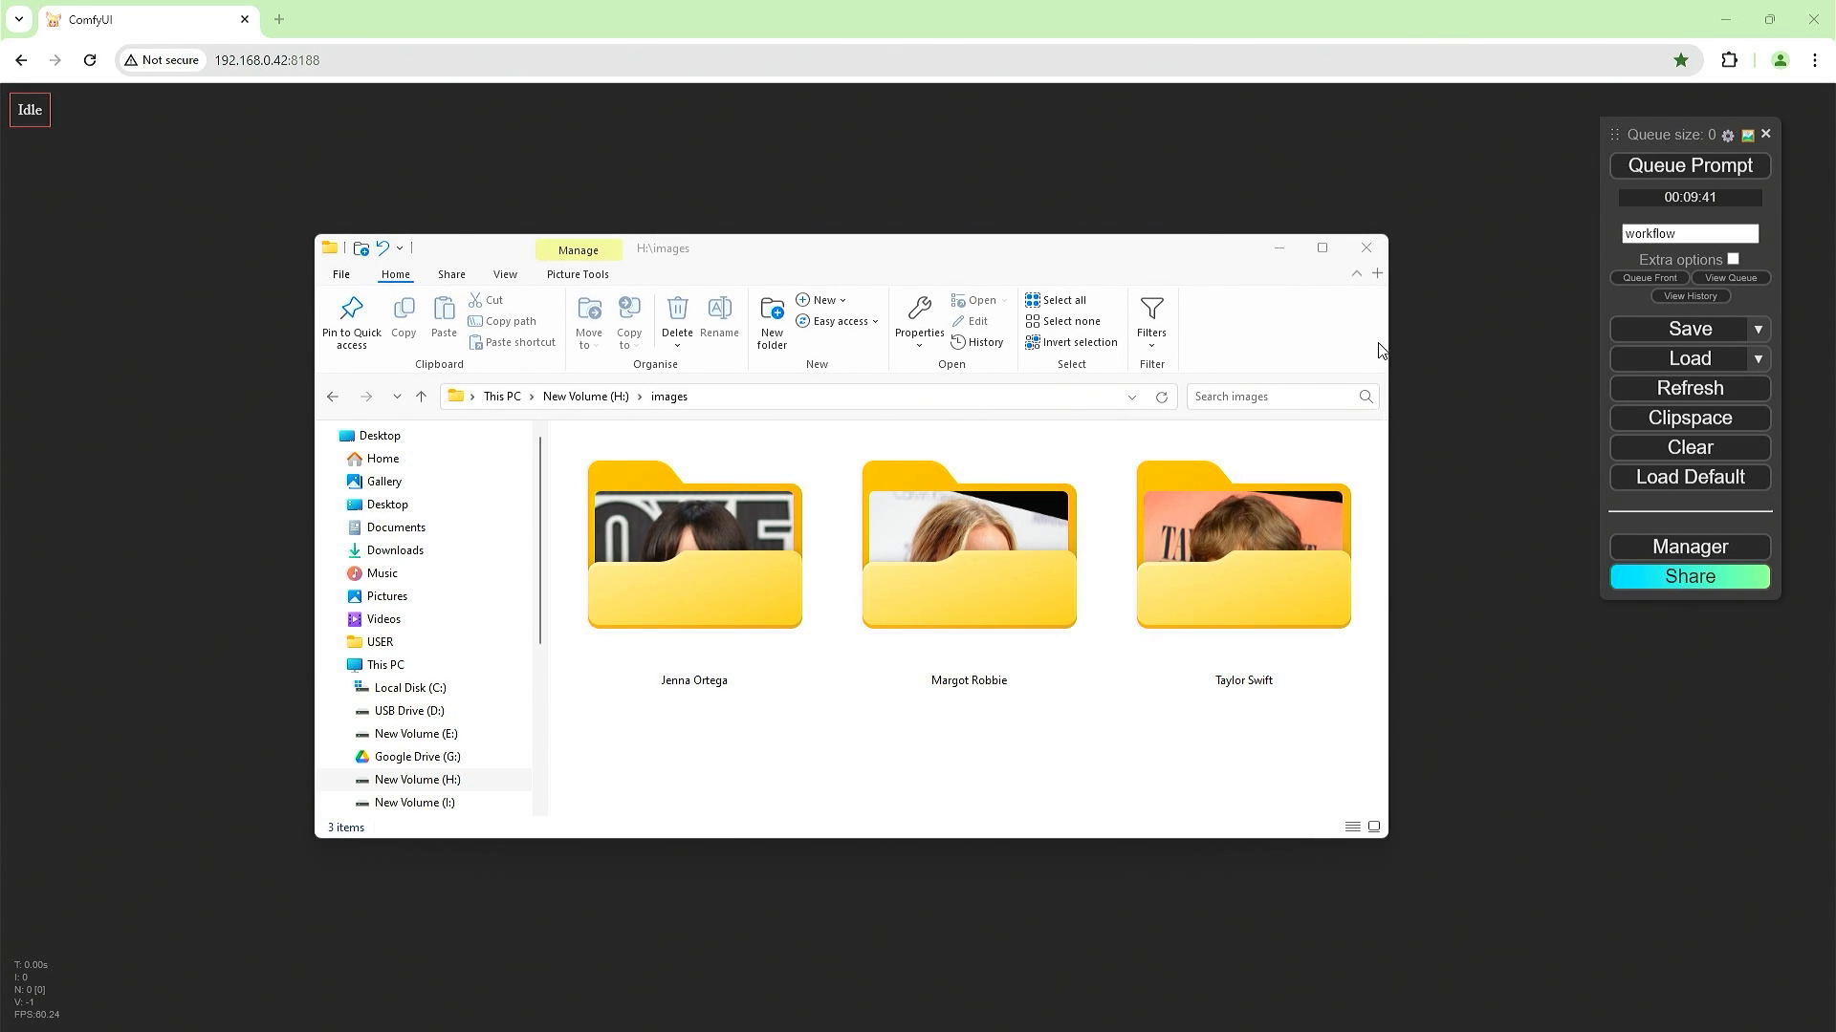
Close the images folder window and add an IPAdapter FaceID node to the empty canvas.
left_click(1365, 248)
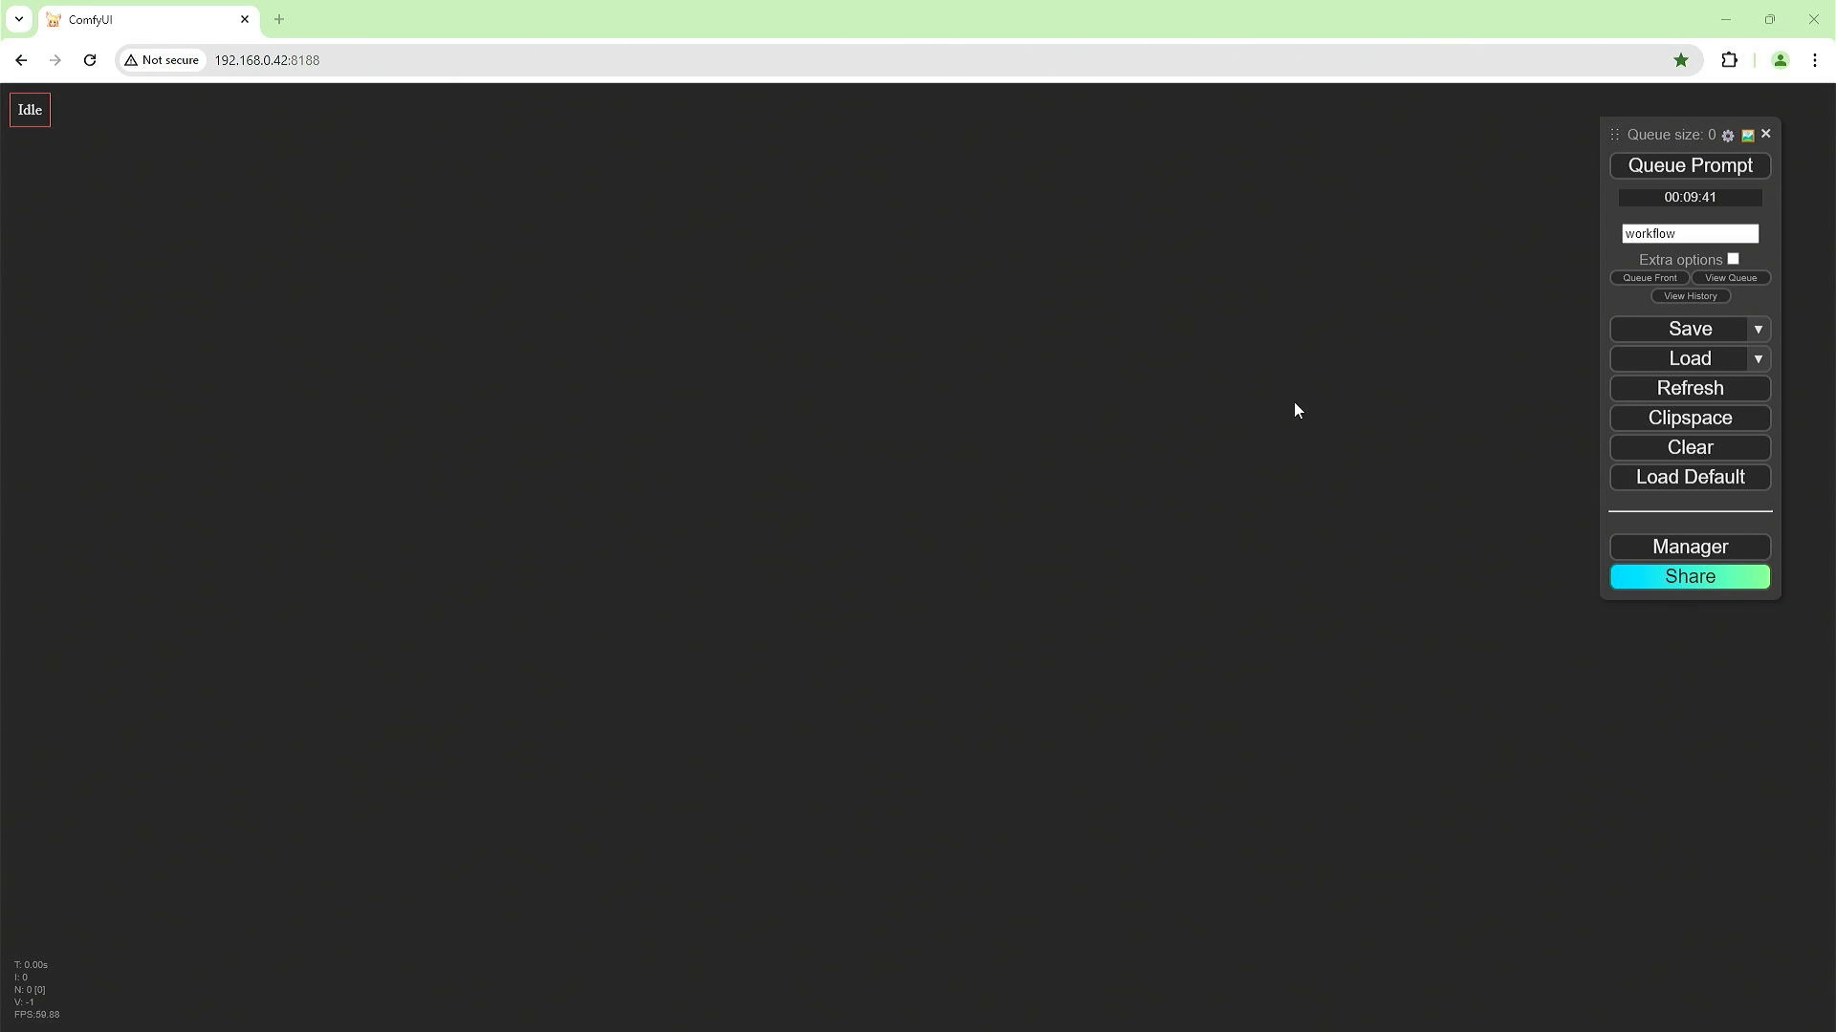
double_click(725, 458)
double_click(915, 402)
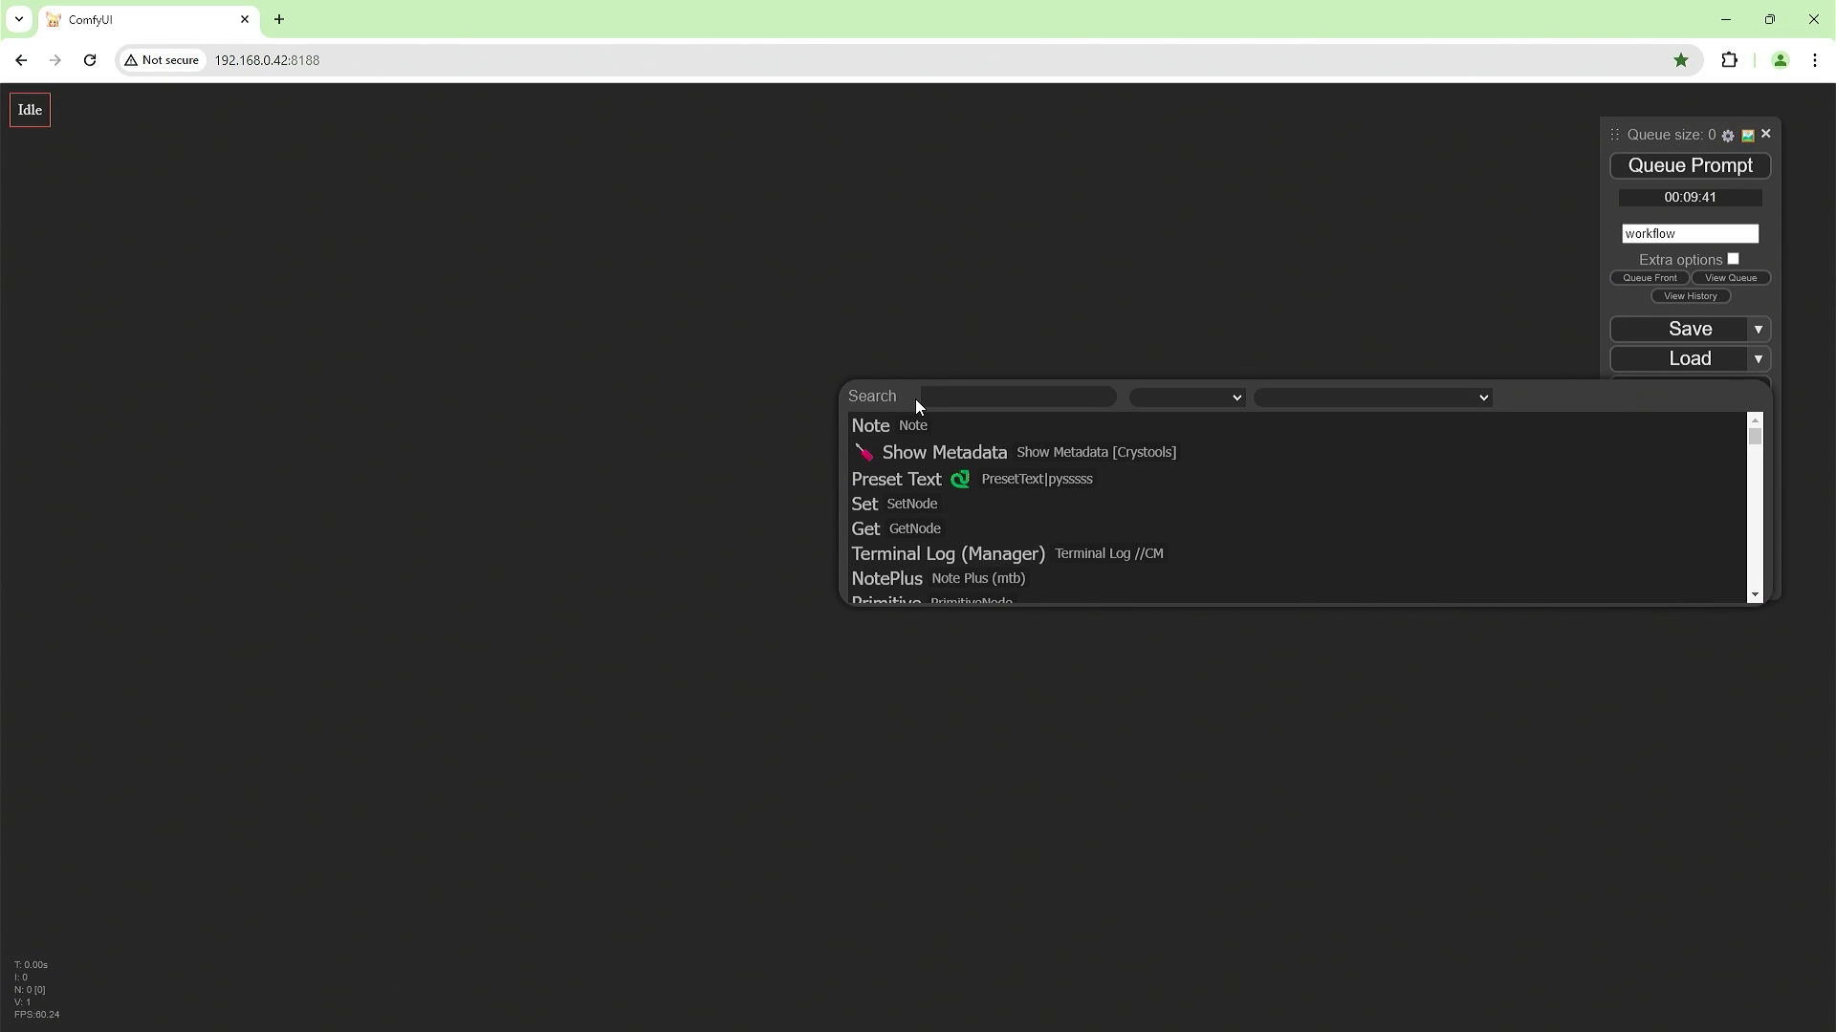
type("faceid")
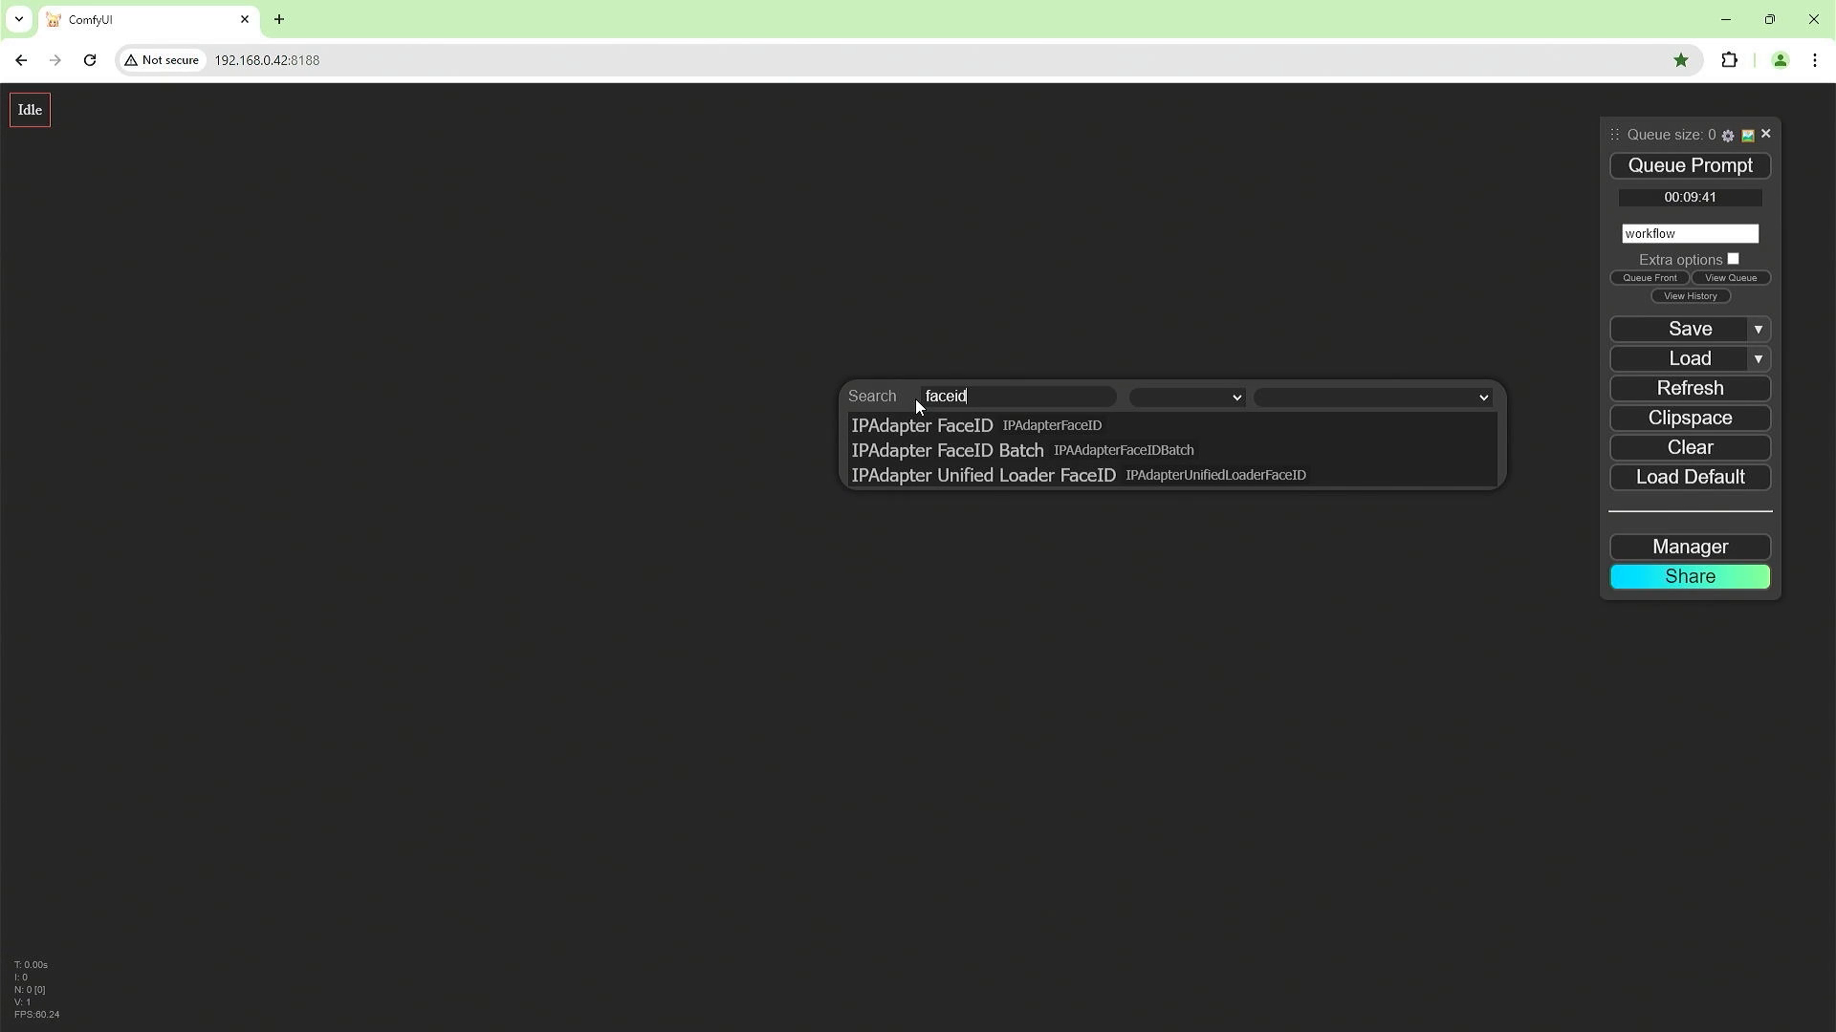
left_click(948, 425)
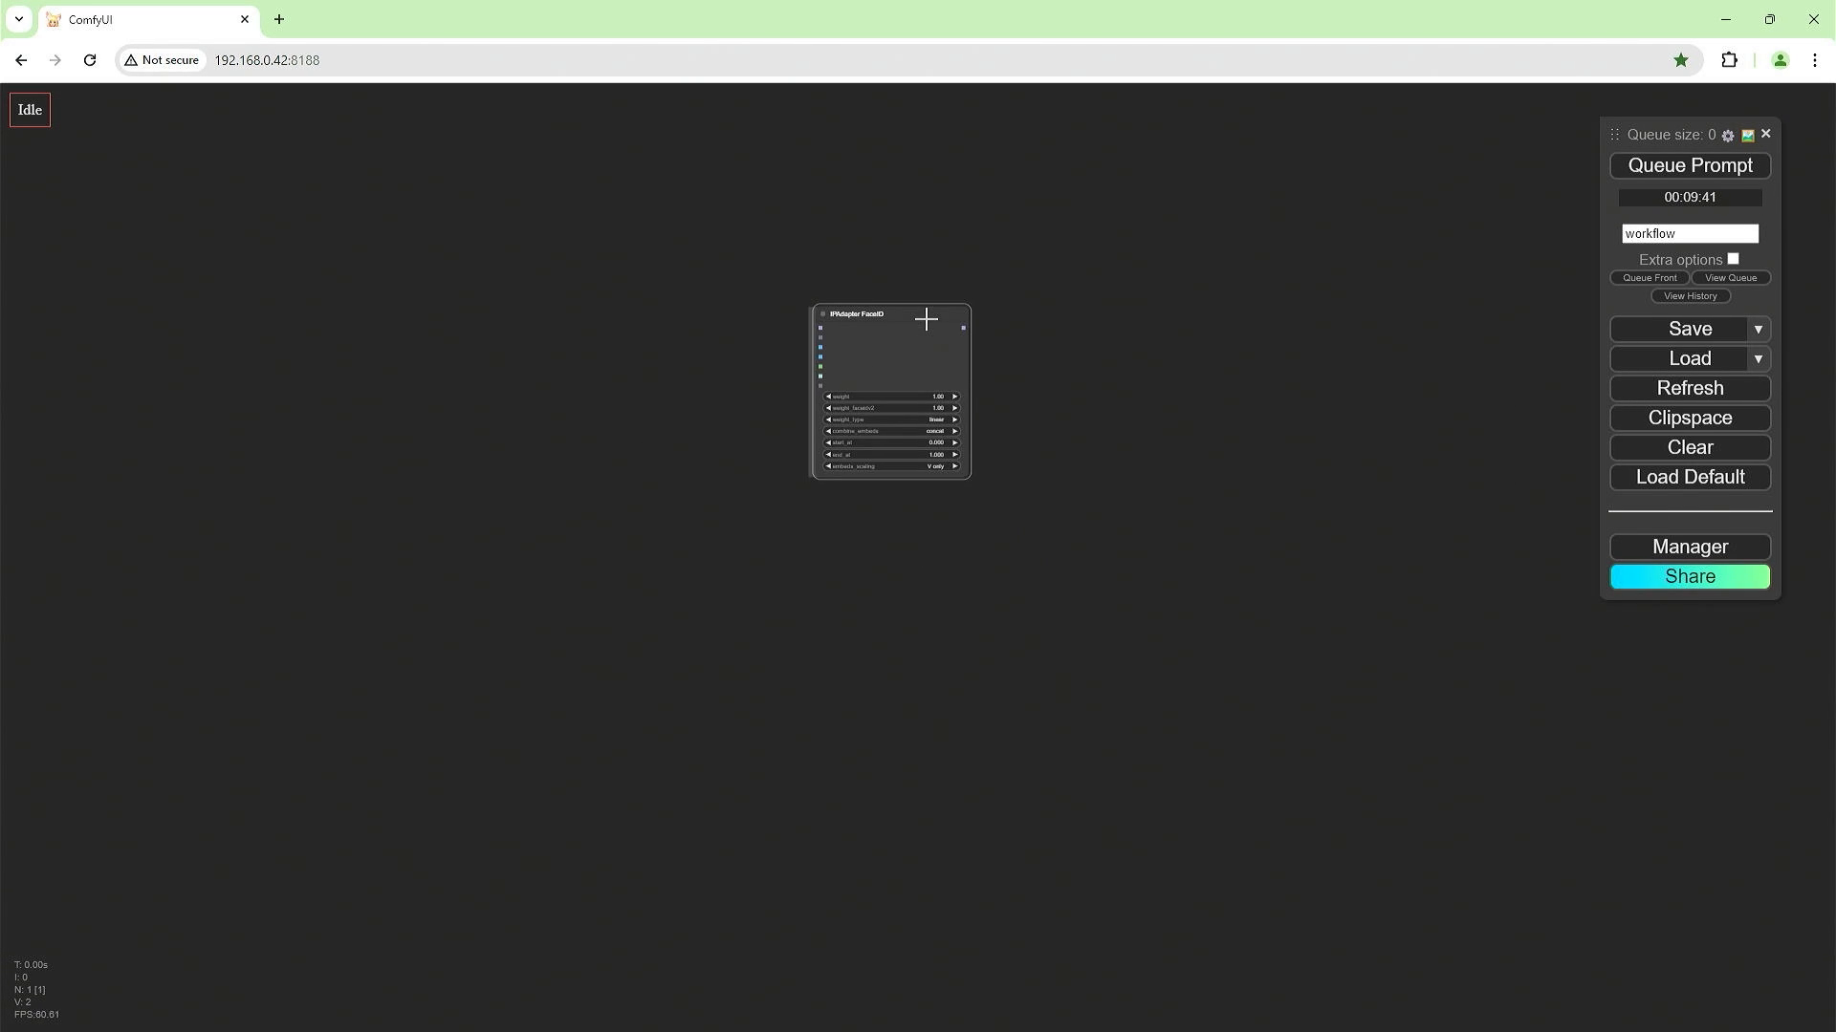
scroll(846, 399, "up", 4)
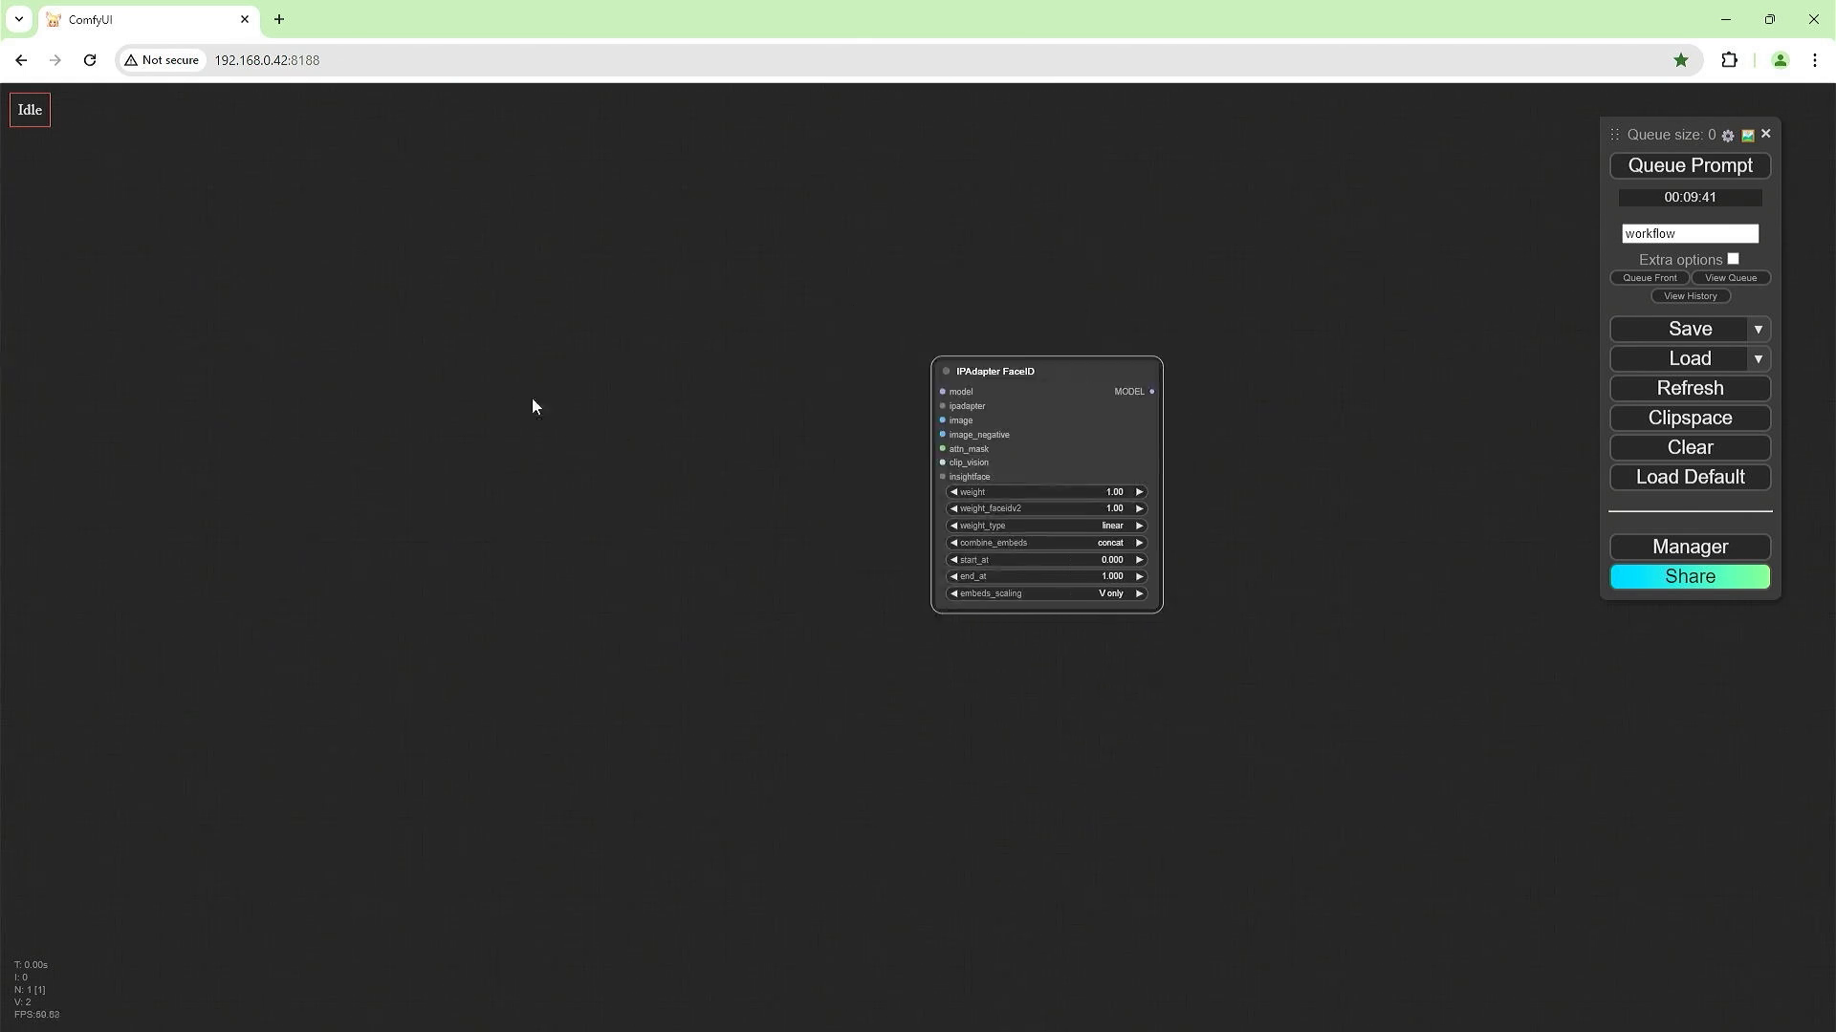
Add a Load Checkpoint node left of IPAdapter FaceID and set its checkpoint to Juggernaut\juggernaut_reborn.safetensors.
double_click(485, 381)
type("load")
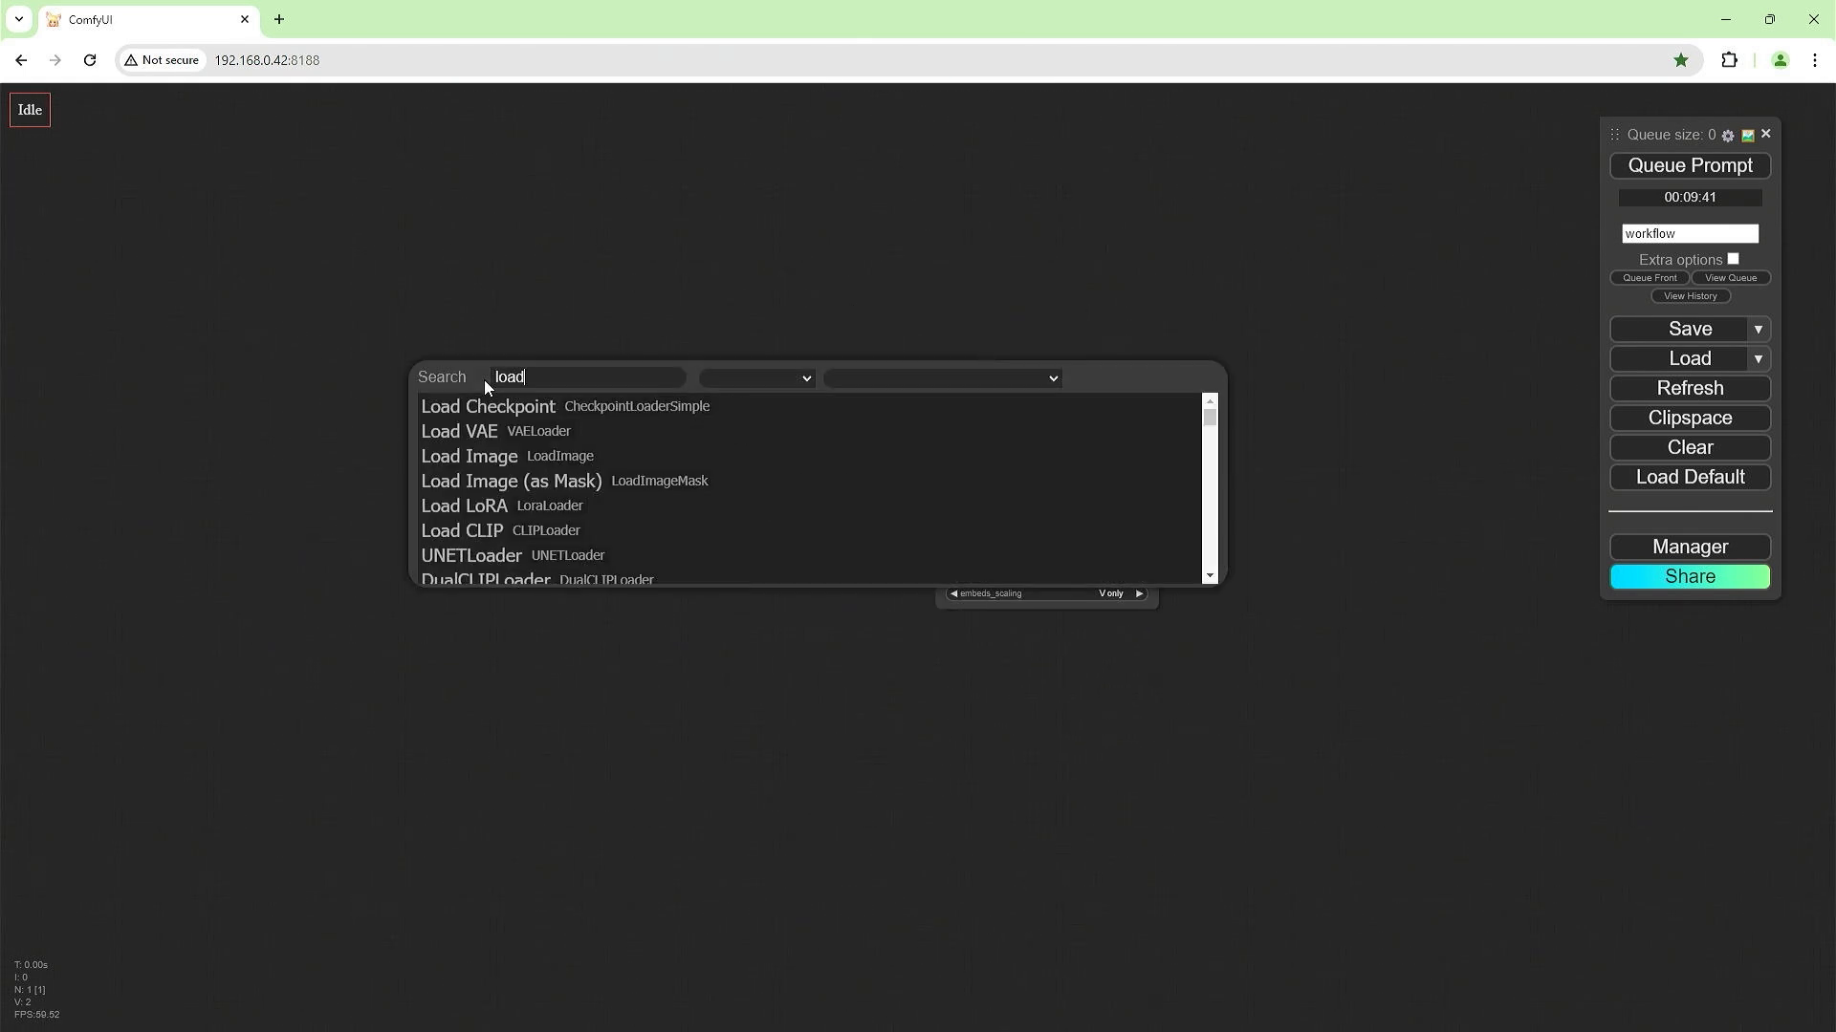
left_click(488, 408)
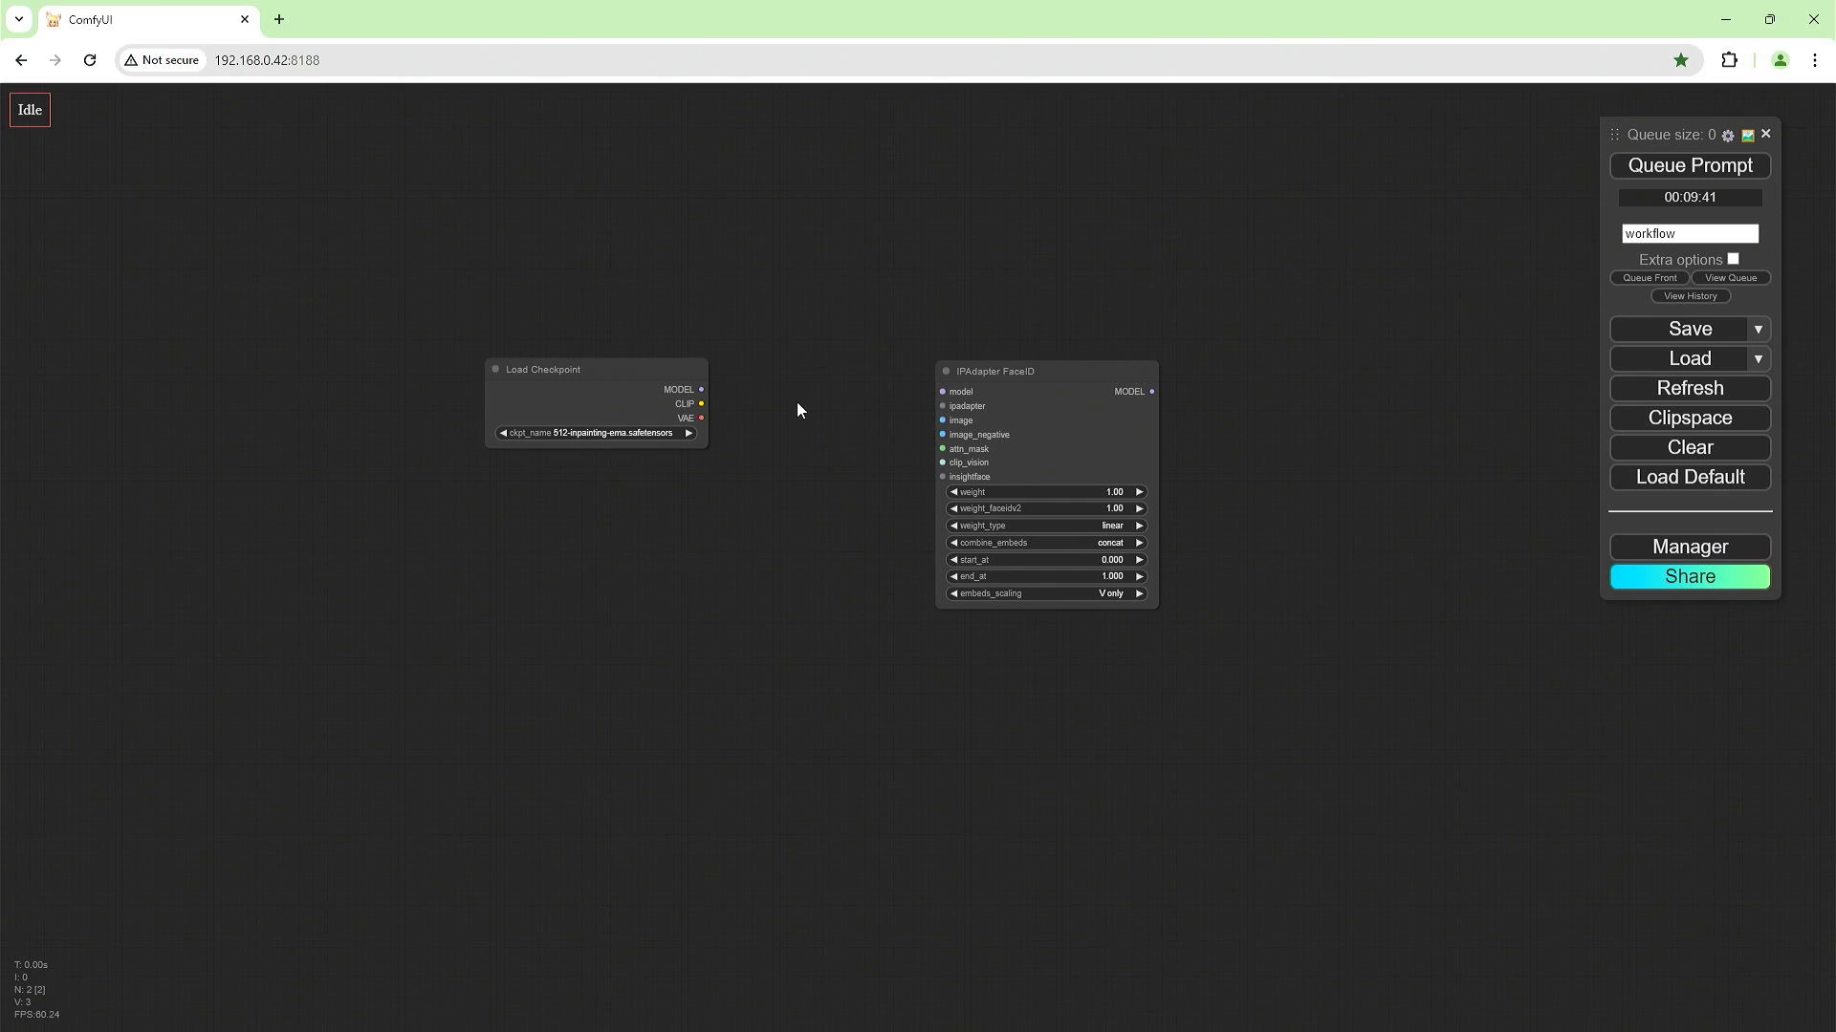
left_click_drag(639, 371, 476, 354)
left_click(422, 438)
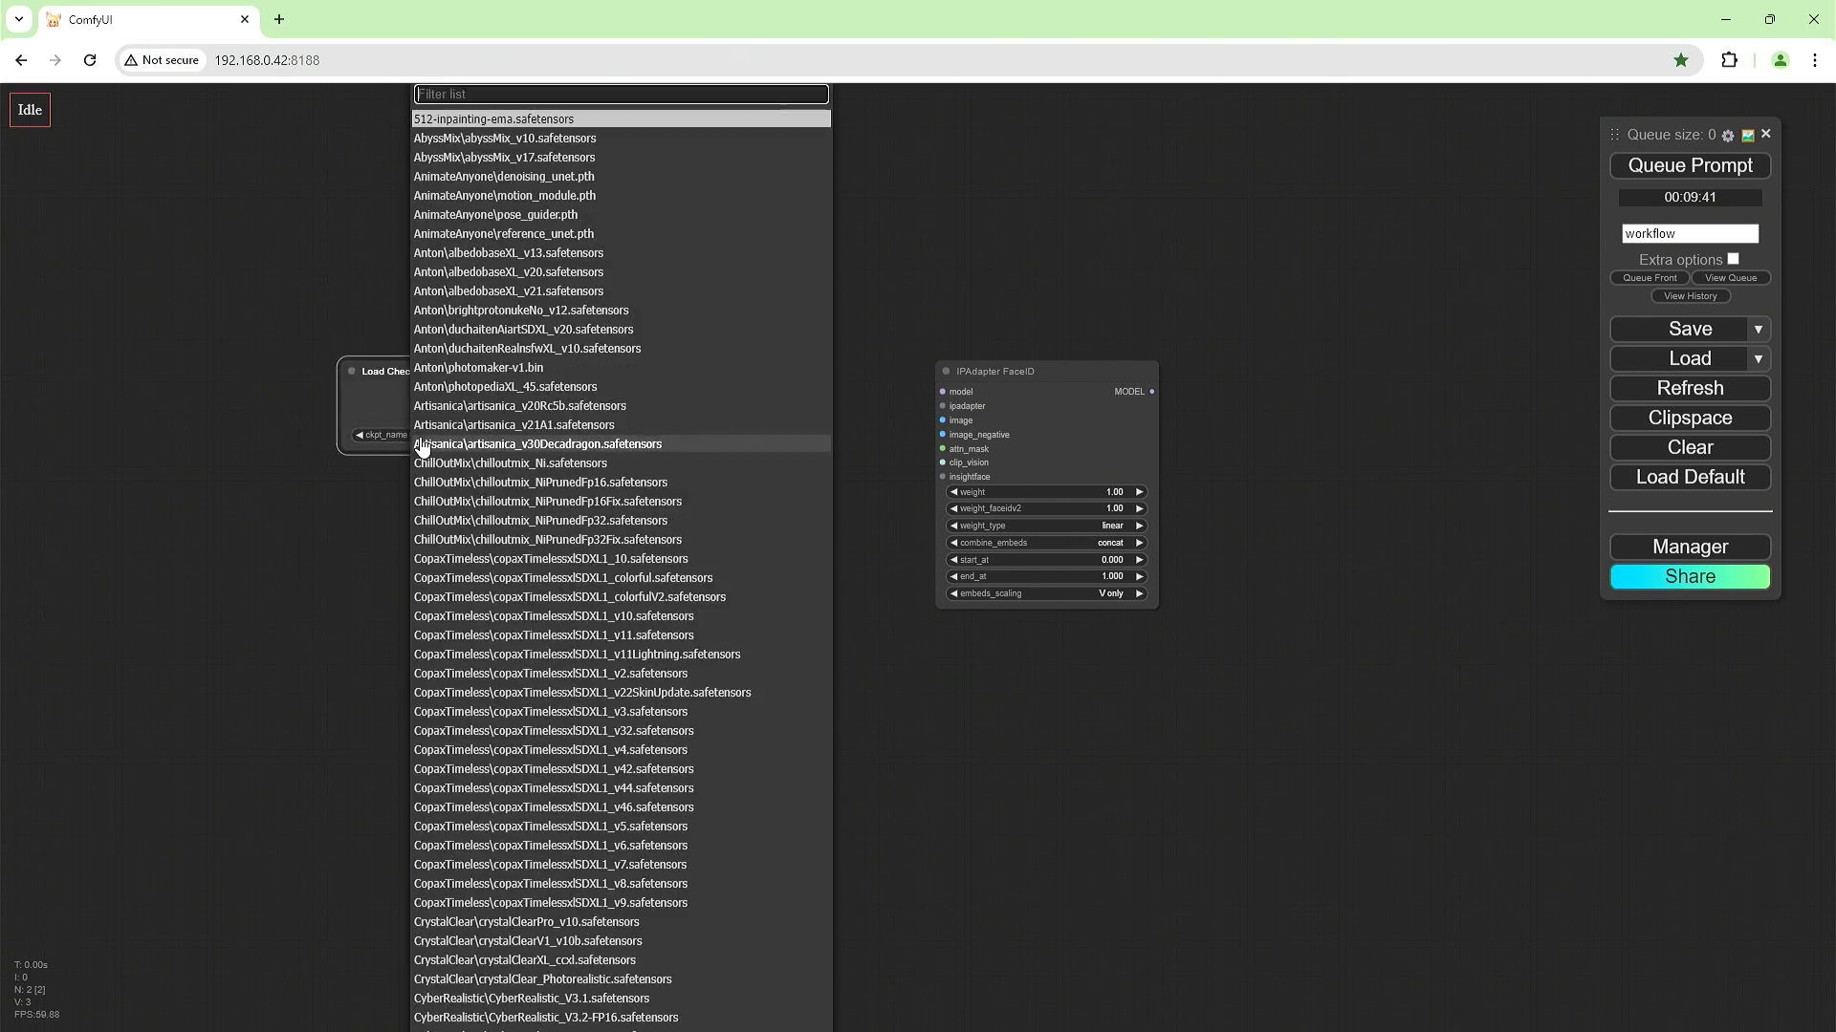
type("jugger")
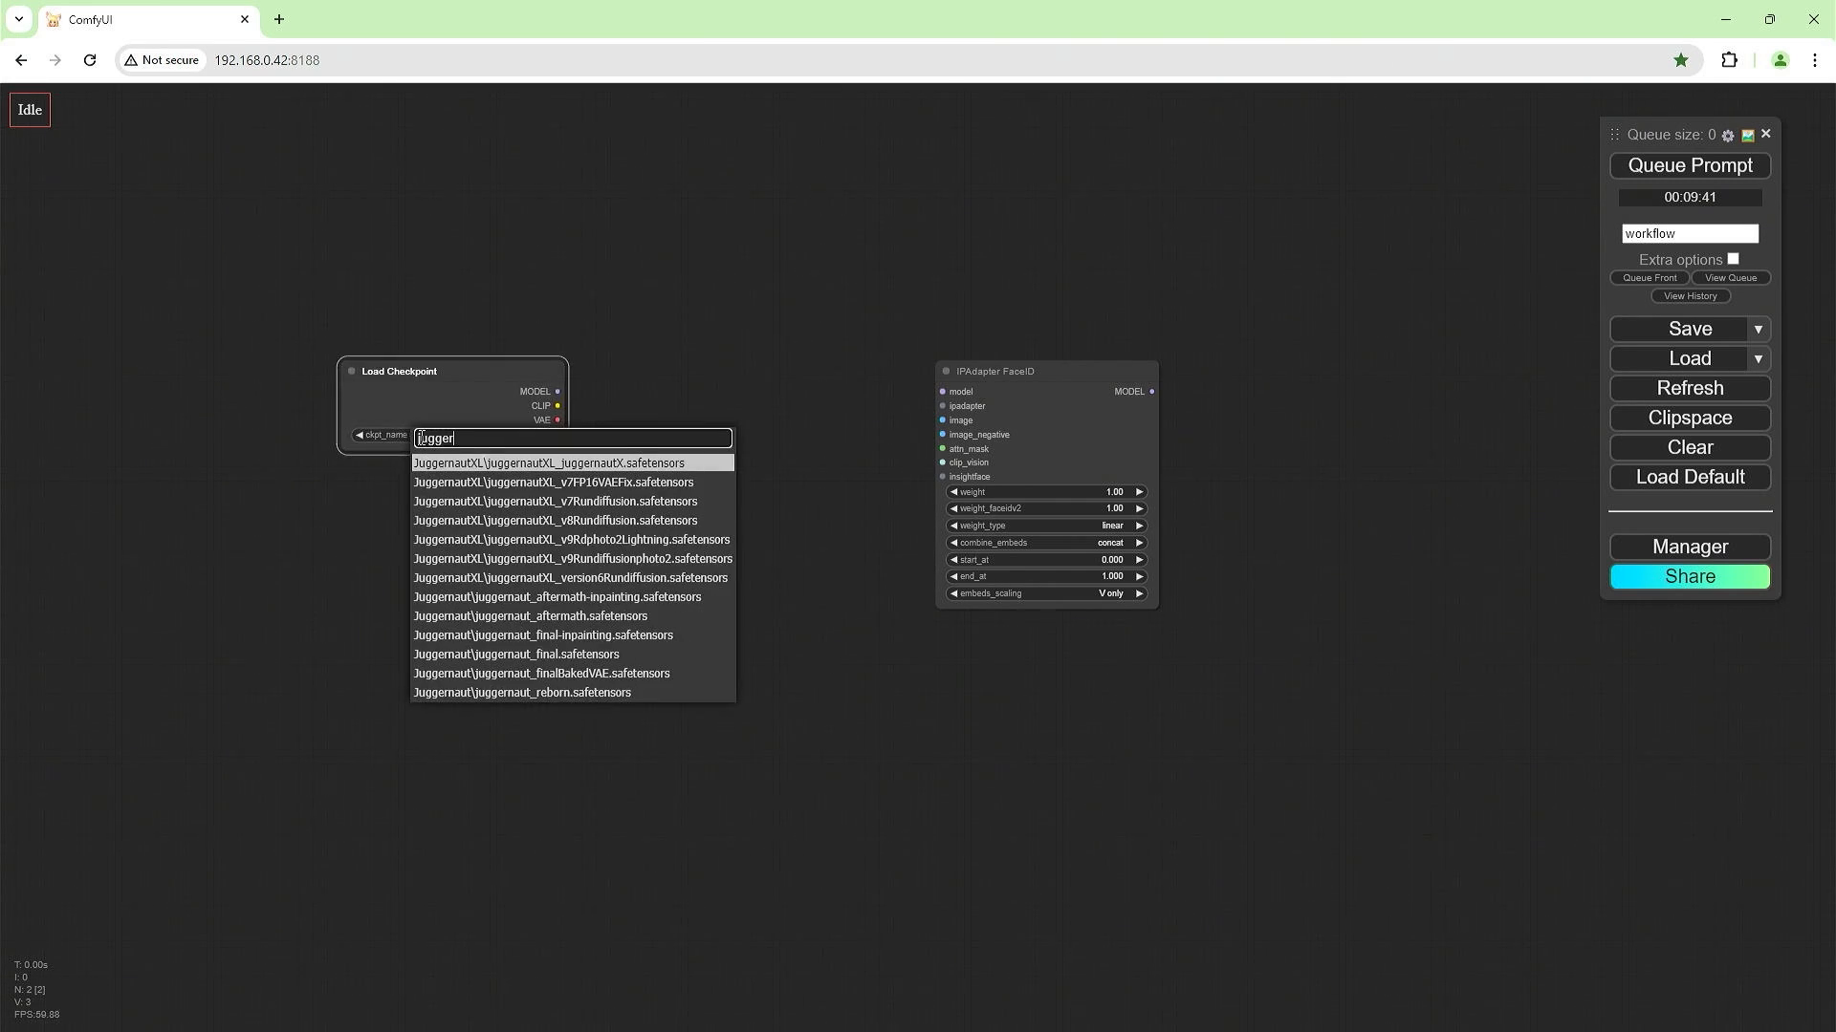
left_click(521, 692)
Add a LoraLoaderModelOnly node between Load Checkpoint and IPAdapter FaceID.
double_click(678, 421)
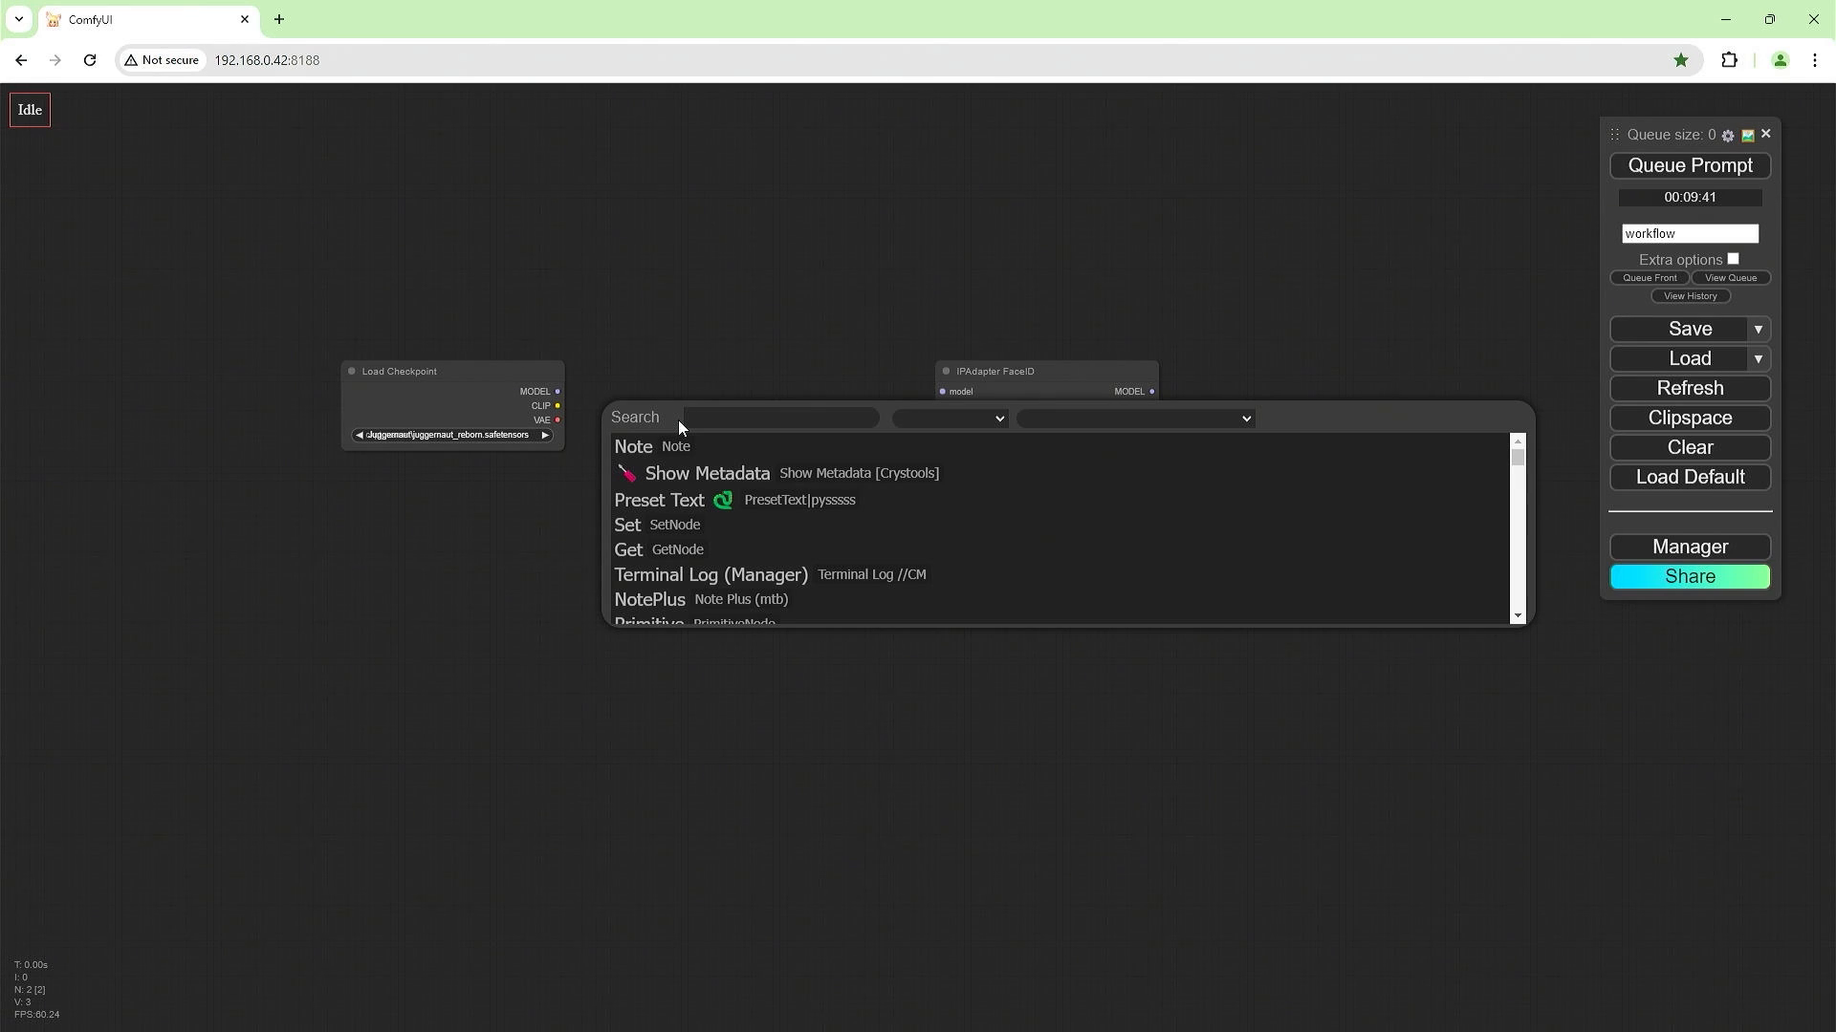
type("loa")
key("BackSpace")
key("BackSpace")
key("BackSpace")
key("BackSpace")
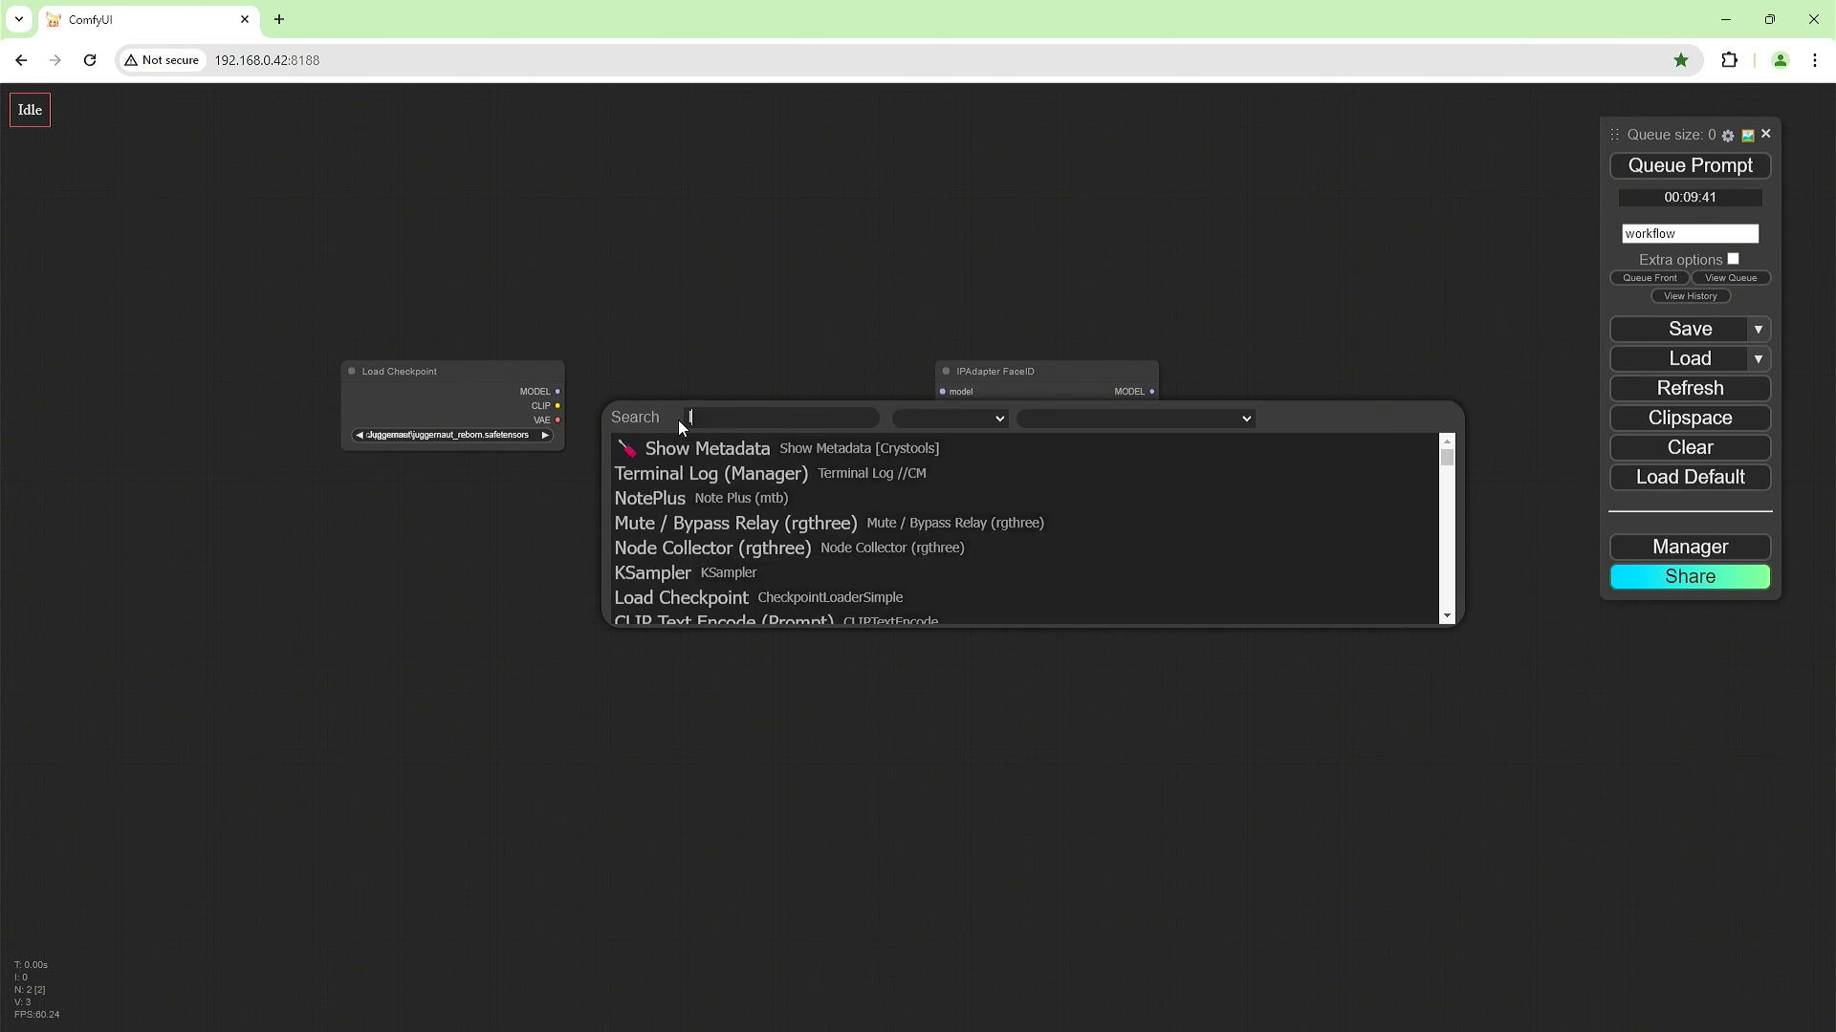
type("loraload")
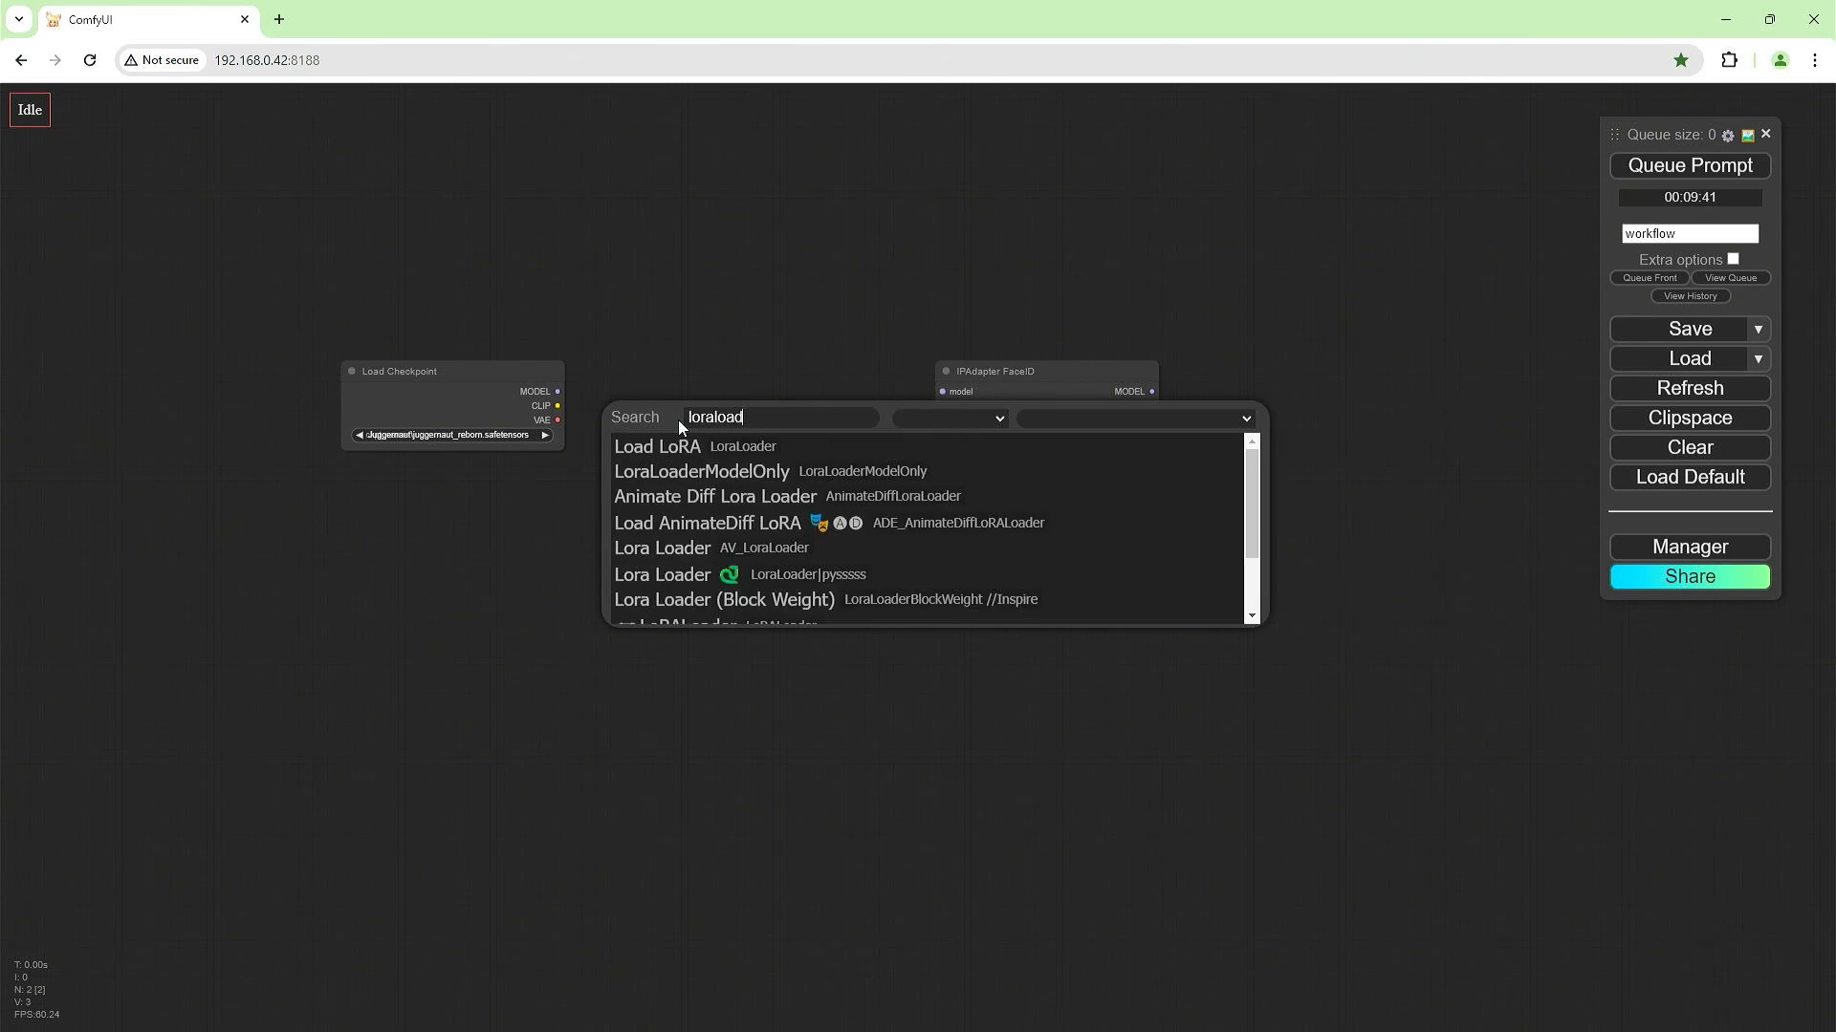
left_click(675, 472)
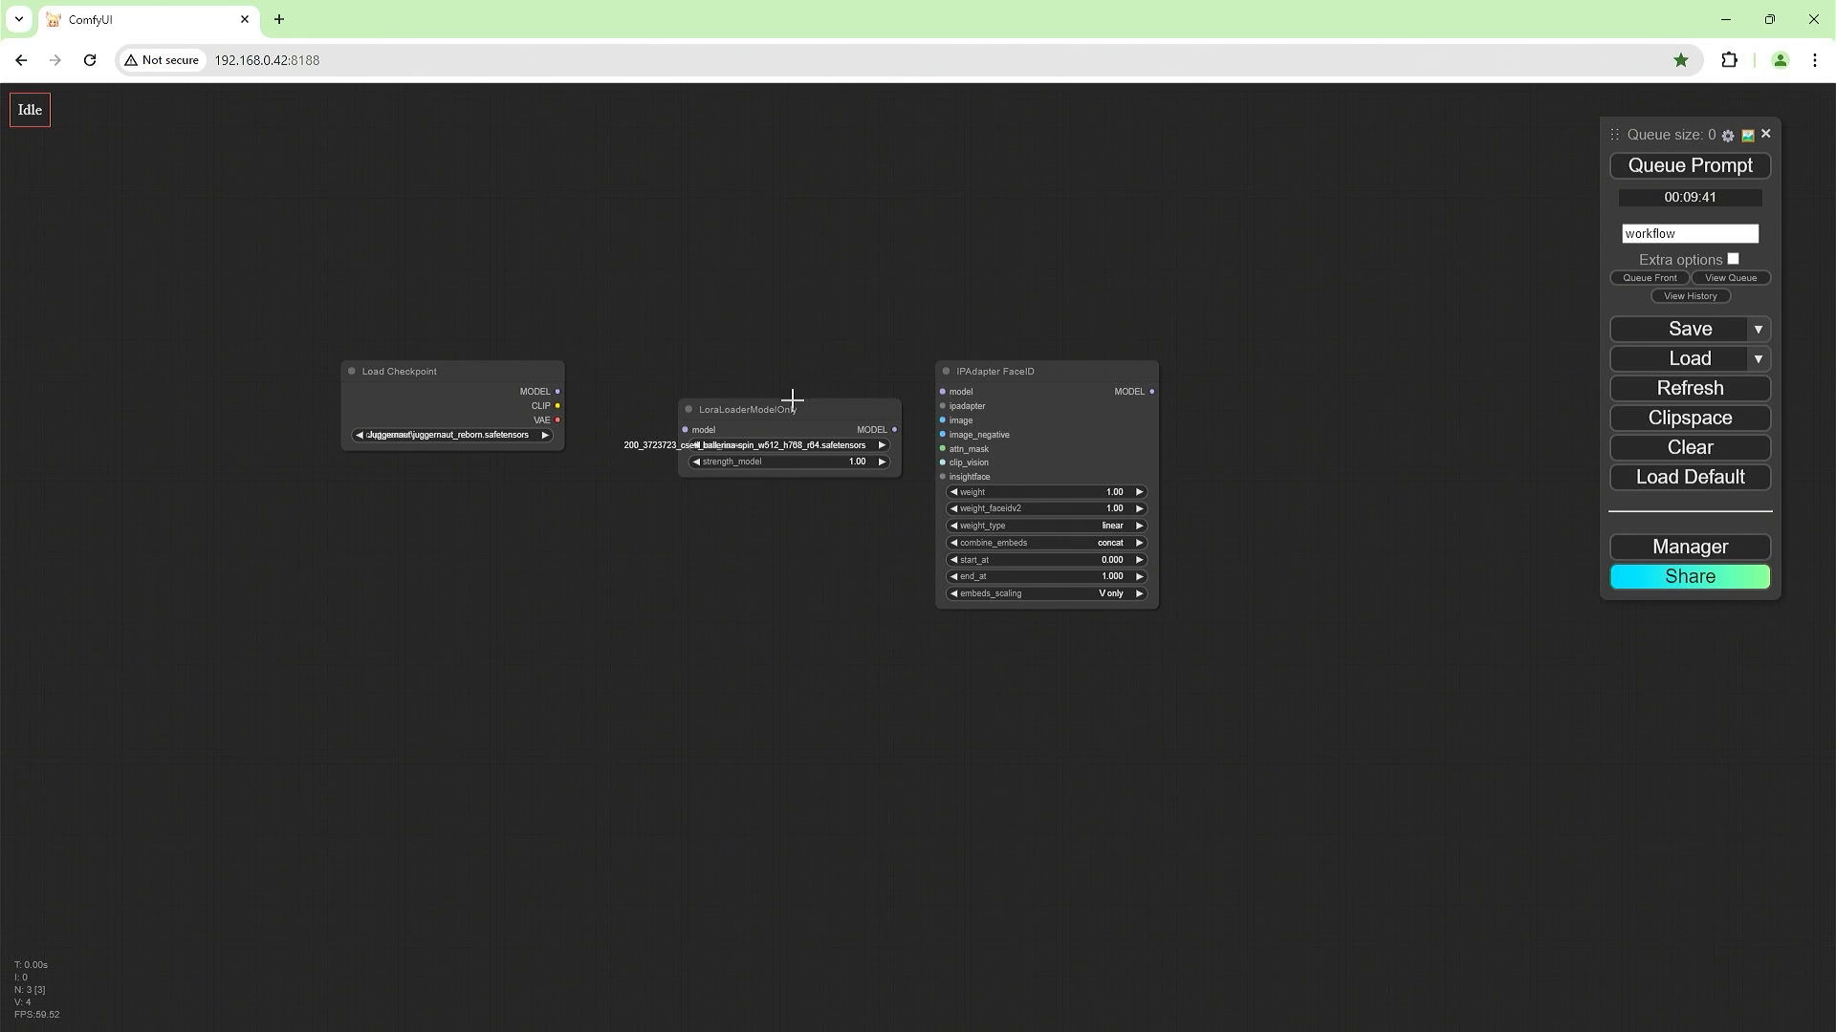
Align LoraLoaderModelOnly with its neighbours and route the model connection from Load Checkpoint through it to IPAdapter FaceID.
left_click_drag(792, 398, 749, 360)
left_click_drag(557, 390, 646, 392)
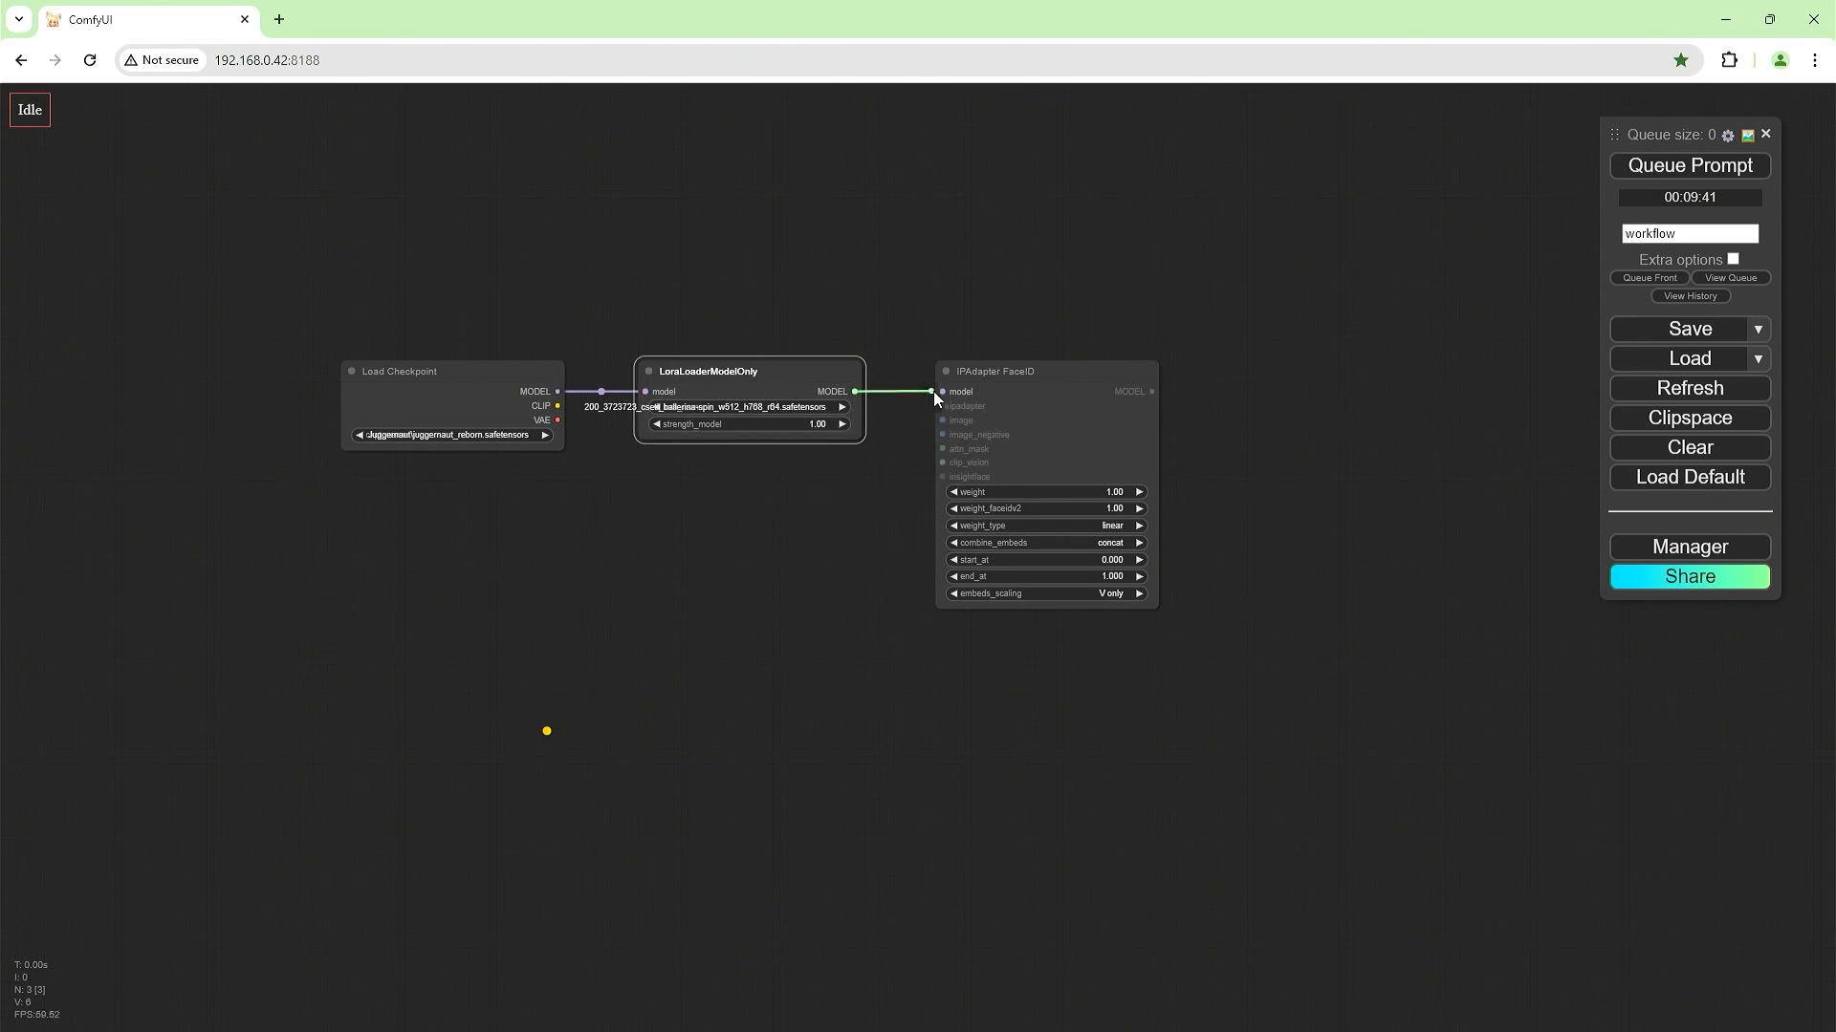
left_click_drag(934, 392, 935, 392)
Set the LoRA in LoraLoaderModelOnly to ip-adapter-faceid-plusv2_sd15_lora.safetensors.
left_click(822, 408)
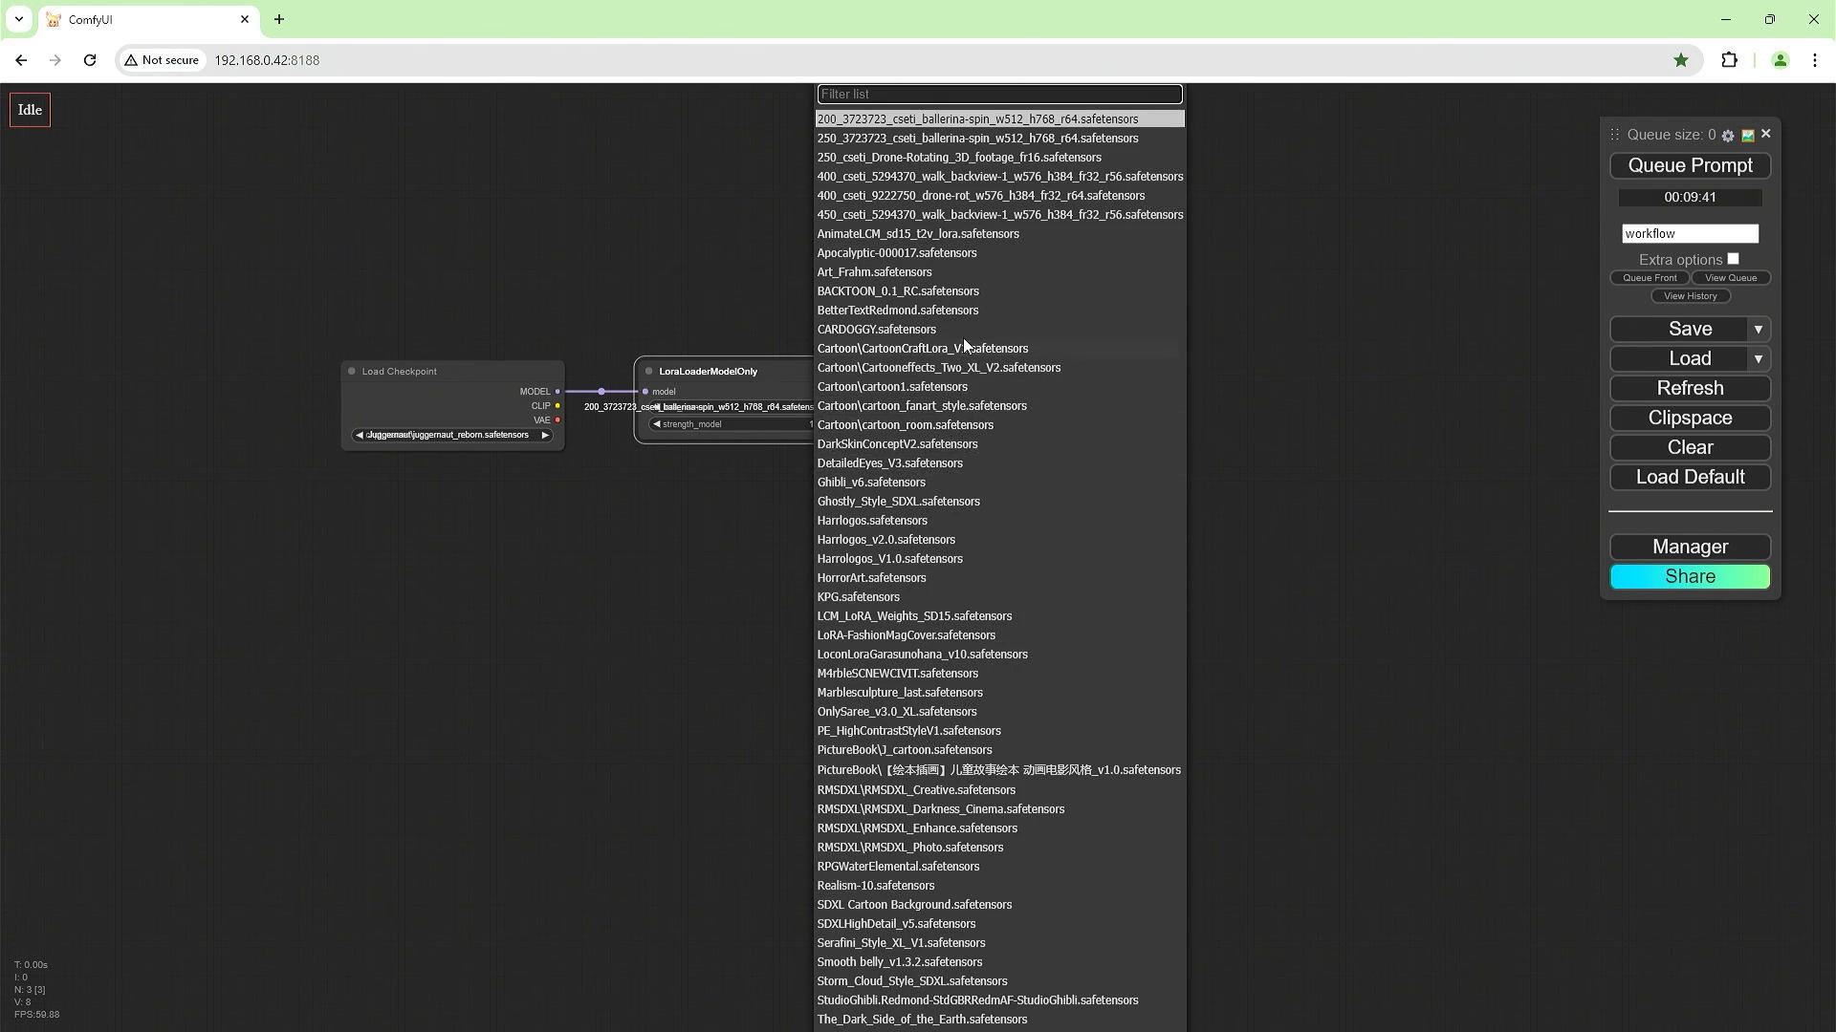
type("ip")
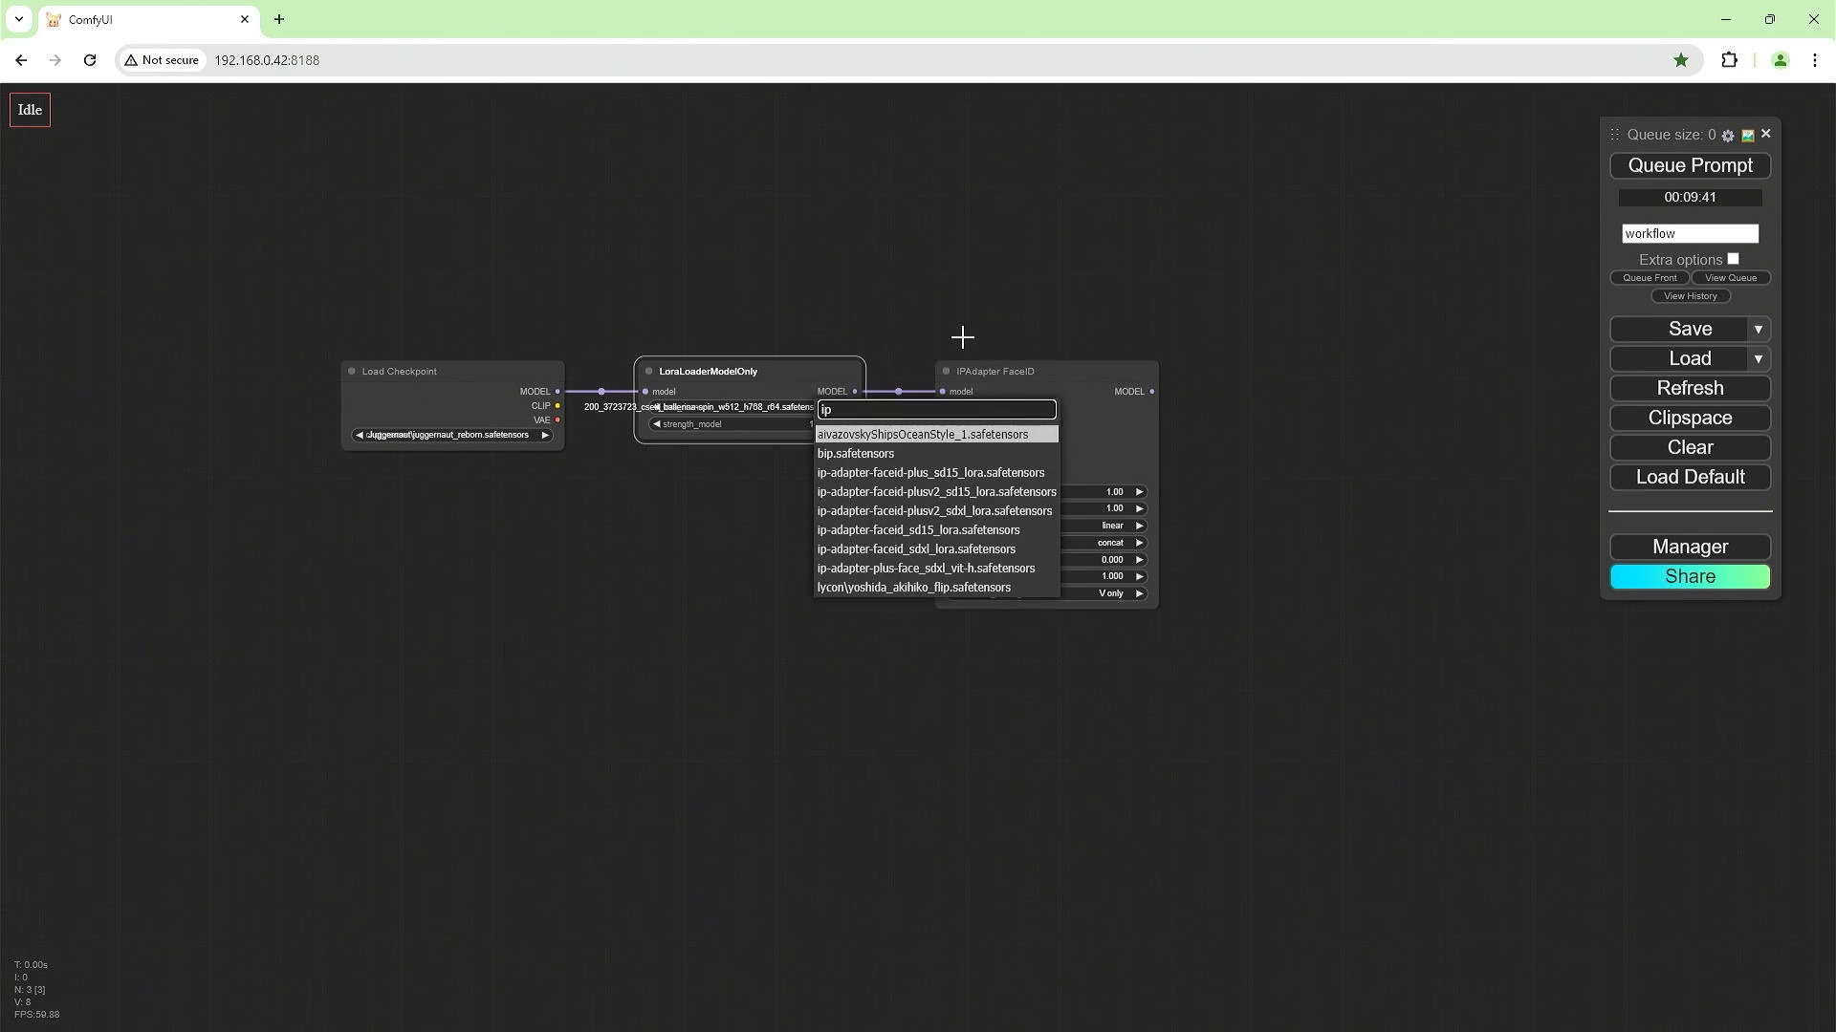
left_click(985, 493)
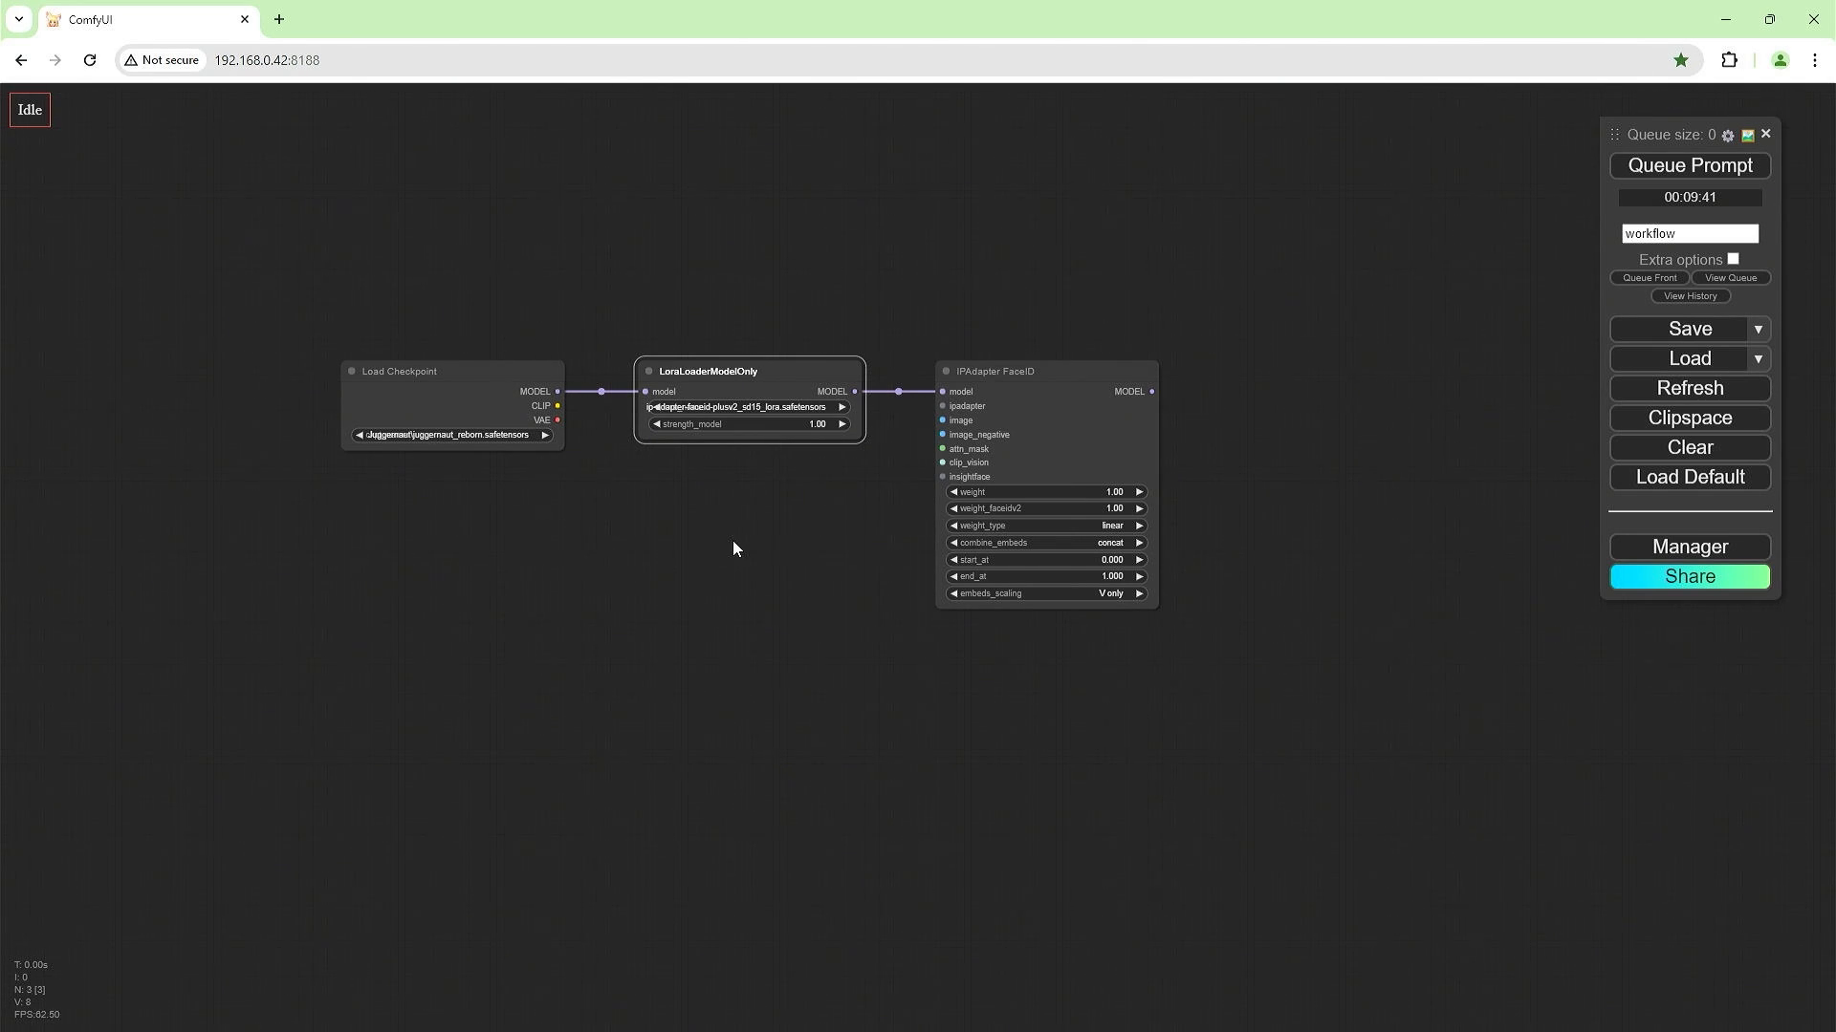
Add a Load CLIP Vision node below Load Checkpoint and connect it to the clip_vision input of IPAdapter FaceID.
double_click(610, 513)
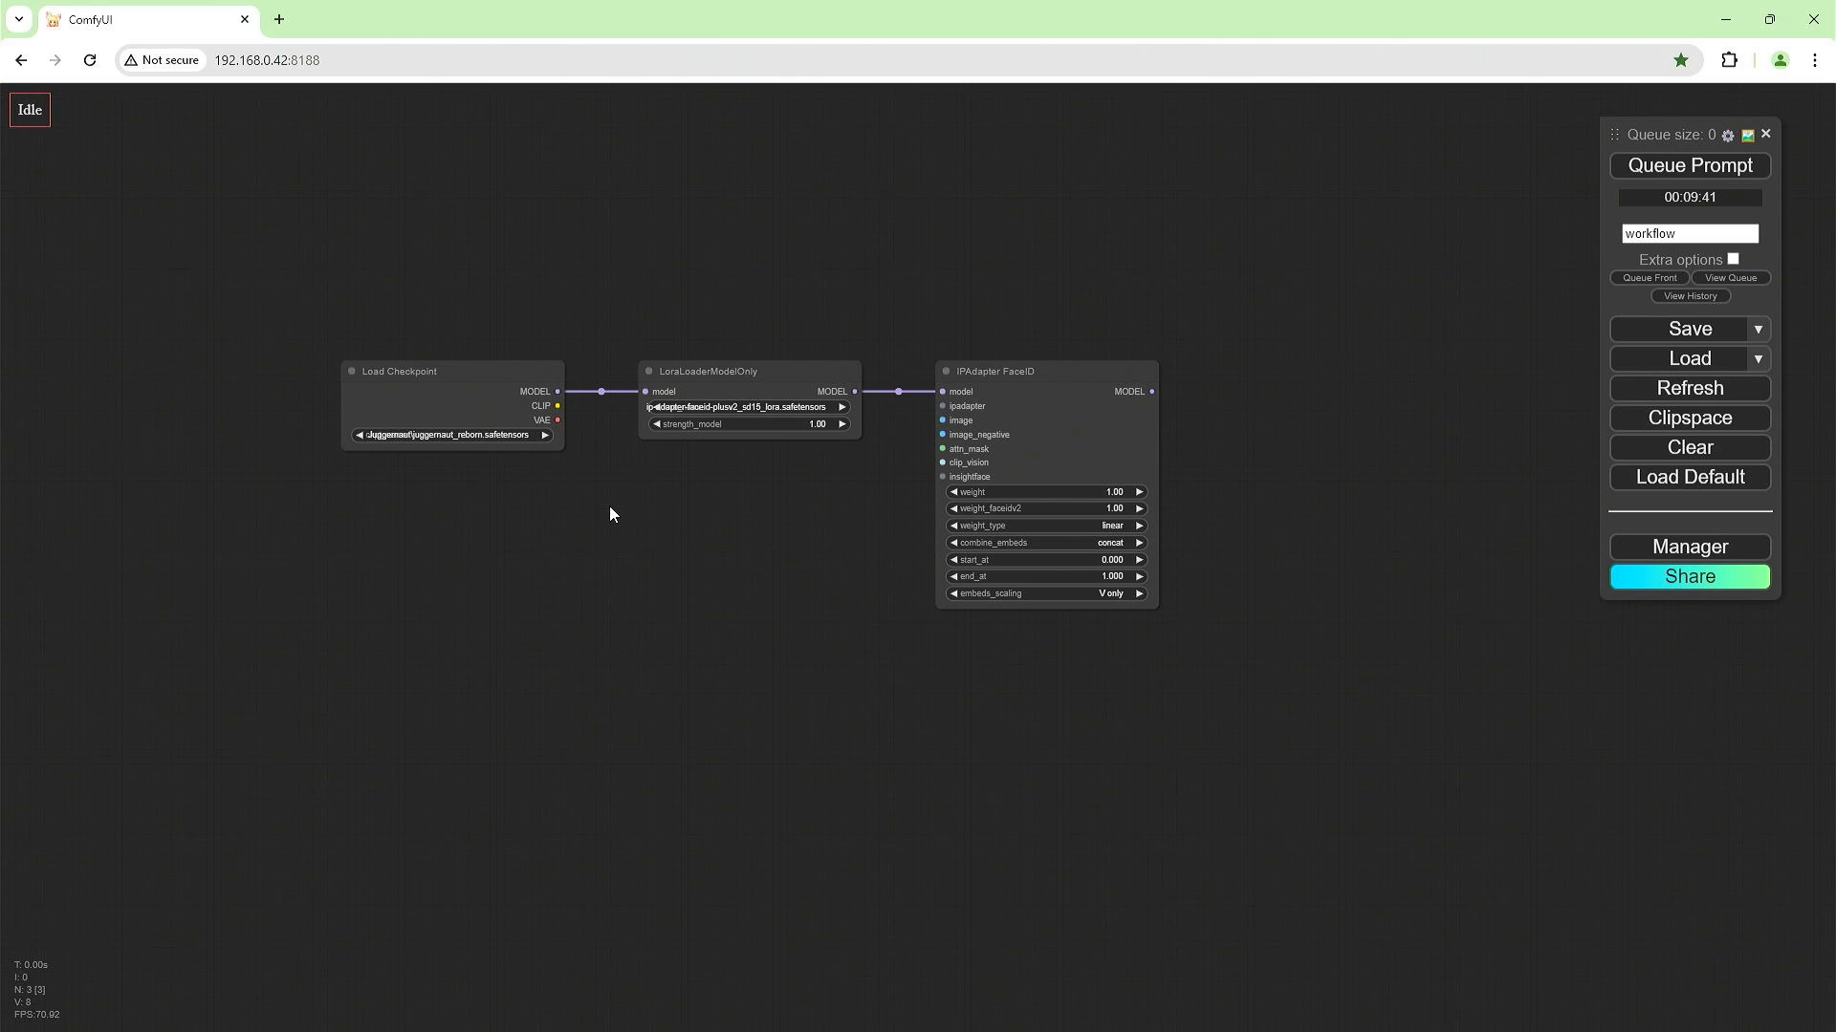
double_click(554, 610)
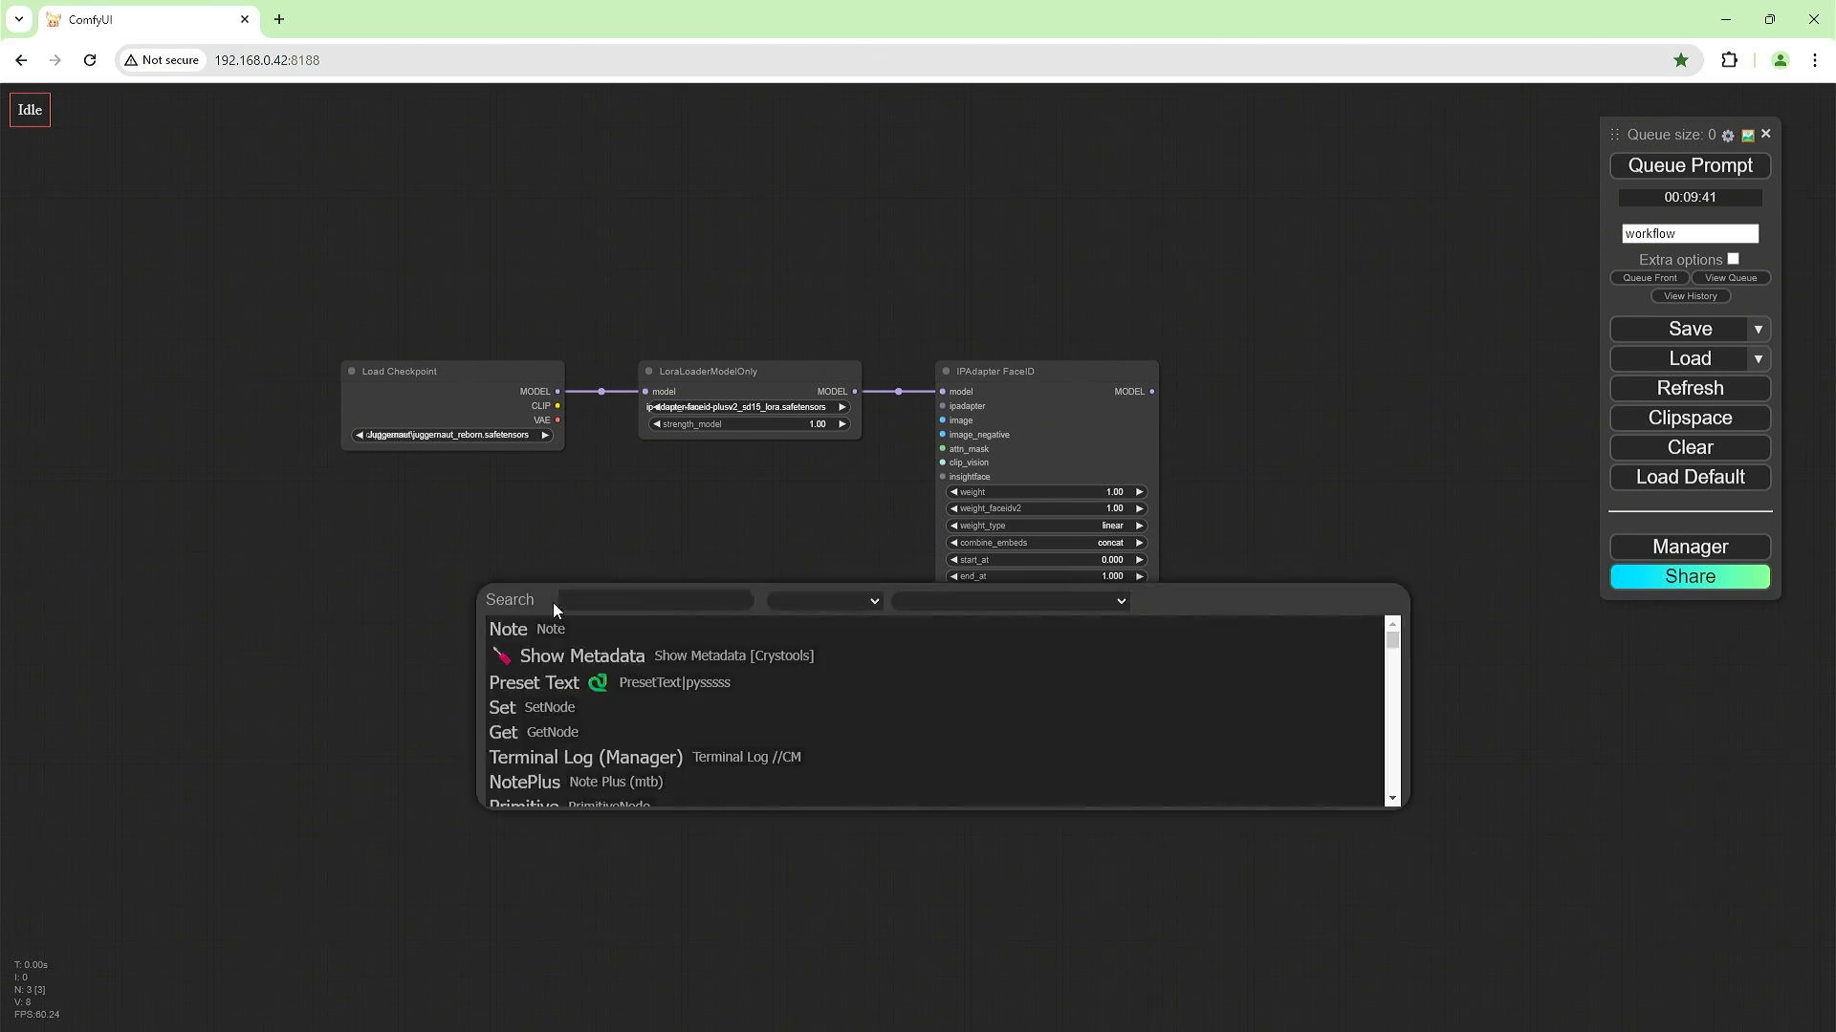
type("clip vision")
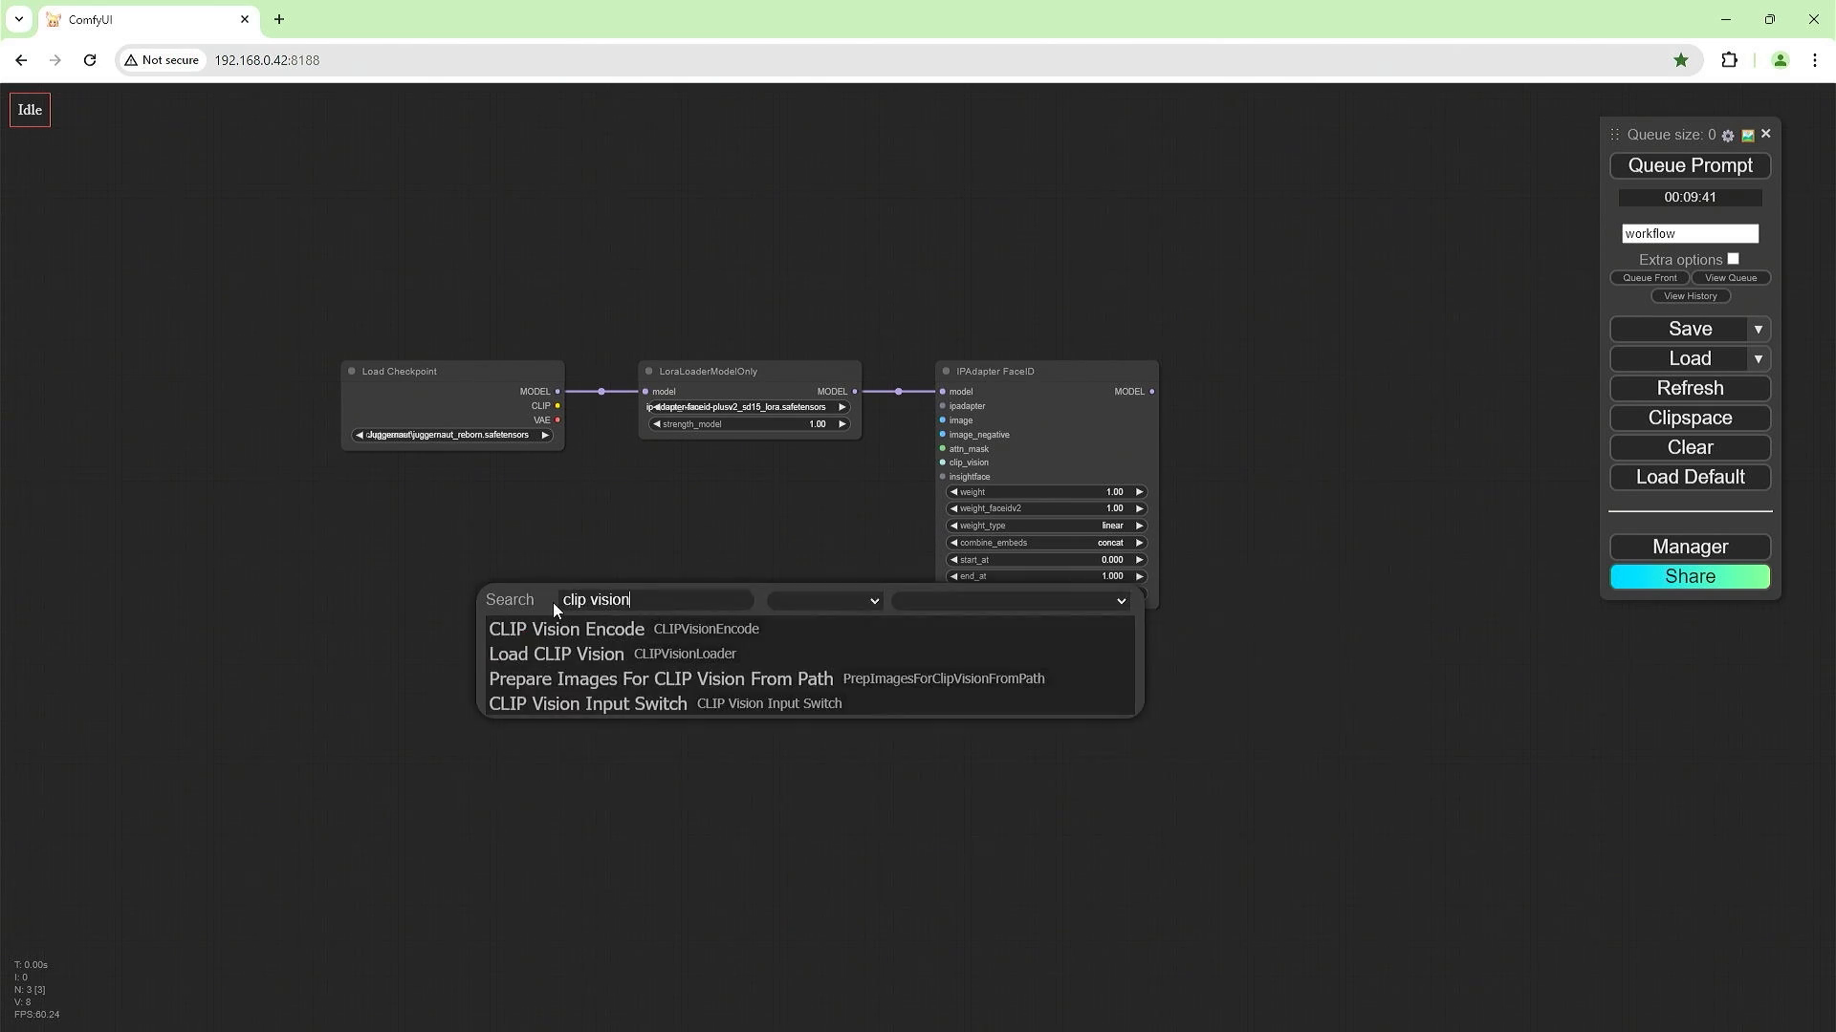
left_click(557, 654)
left_click_drag(558, 562, 942, 463)
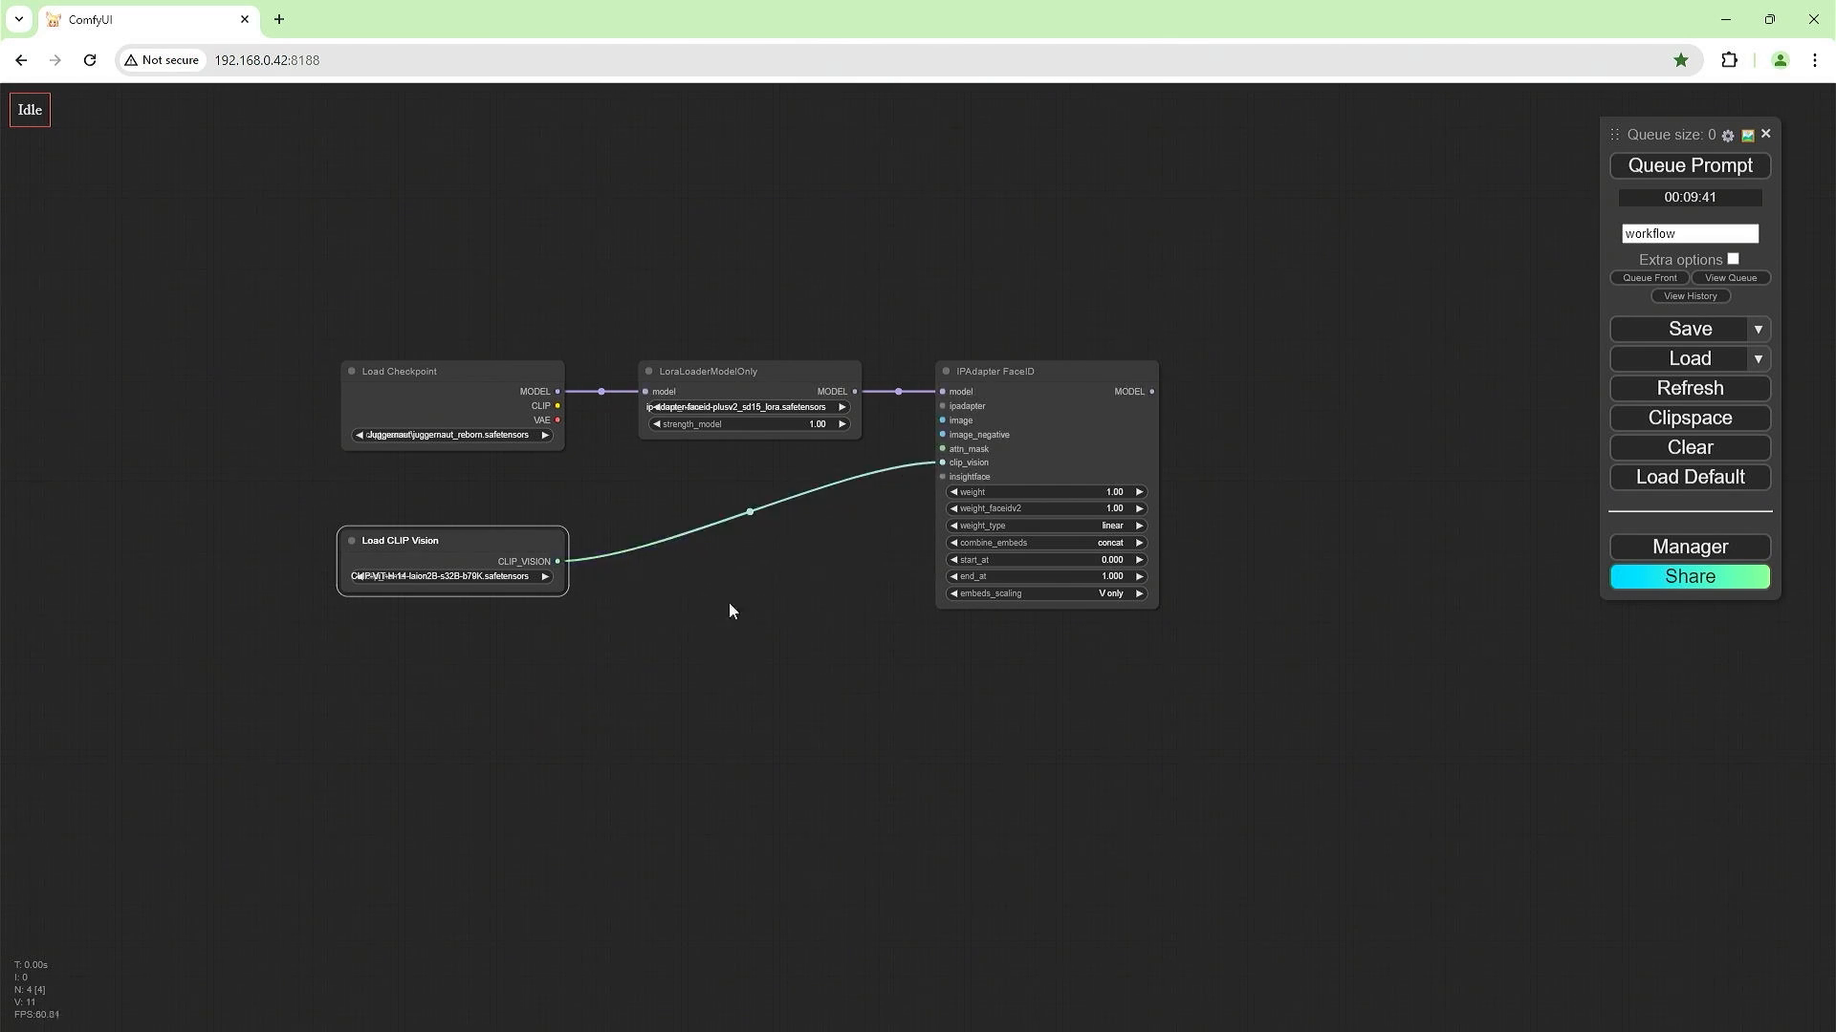
Add an IPAdapter InsightFace Loader with the CUDA provider, wired to the insightface input of IPAdapter FaceID.
double_click(537, 708)
type("in")
left_click_drag(441, 668, 425, 625)
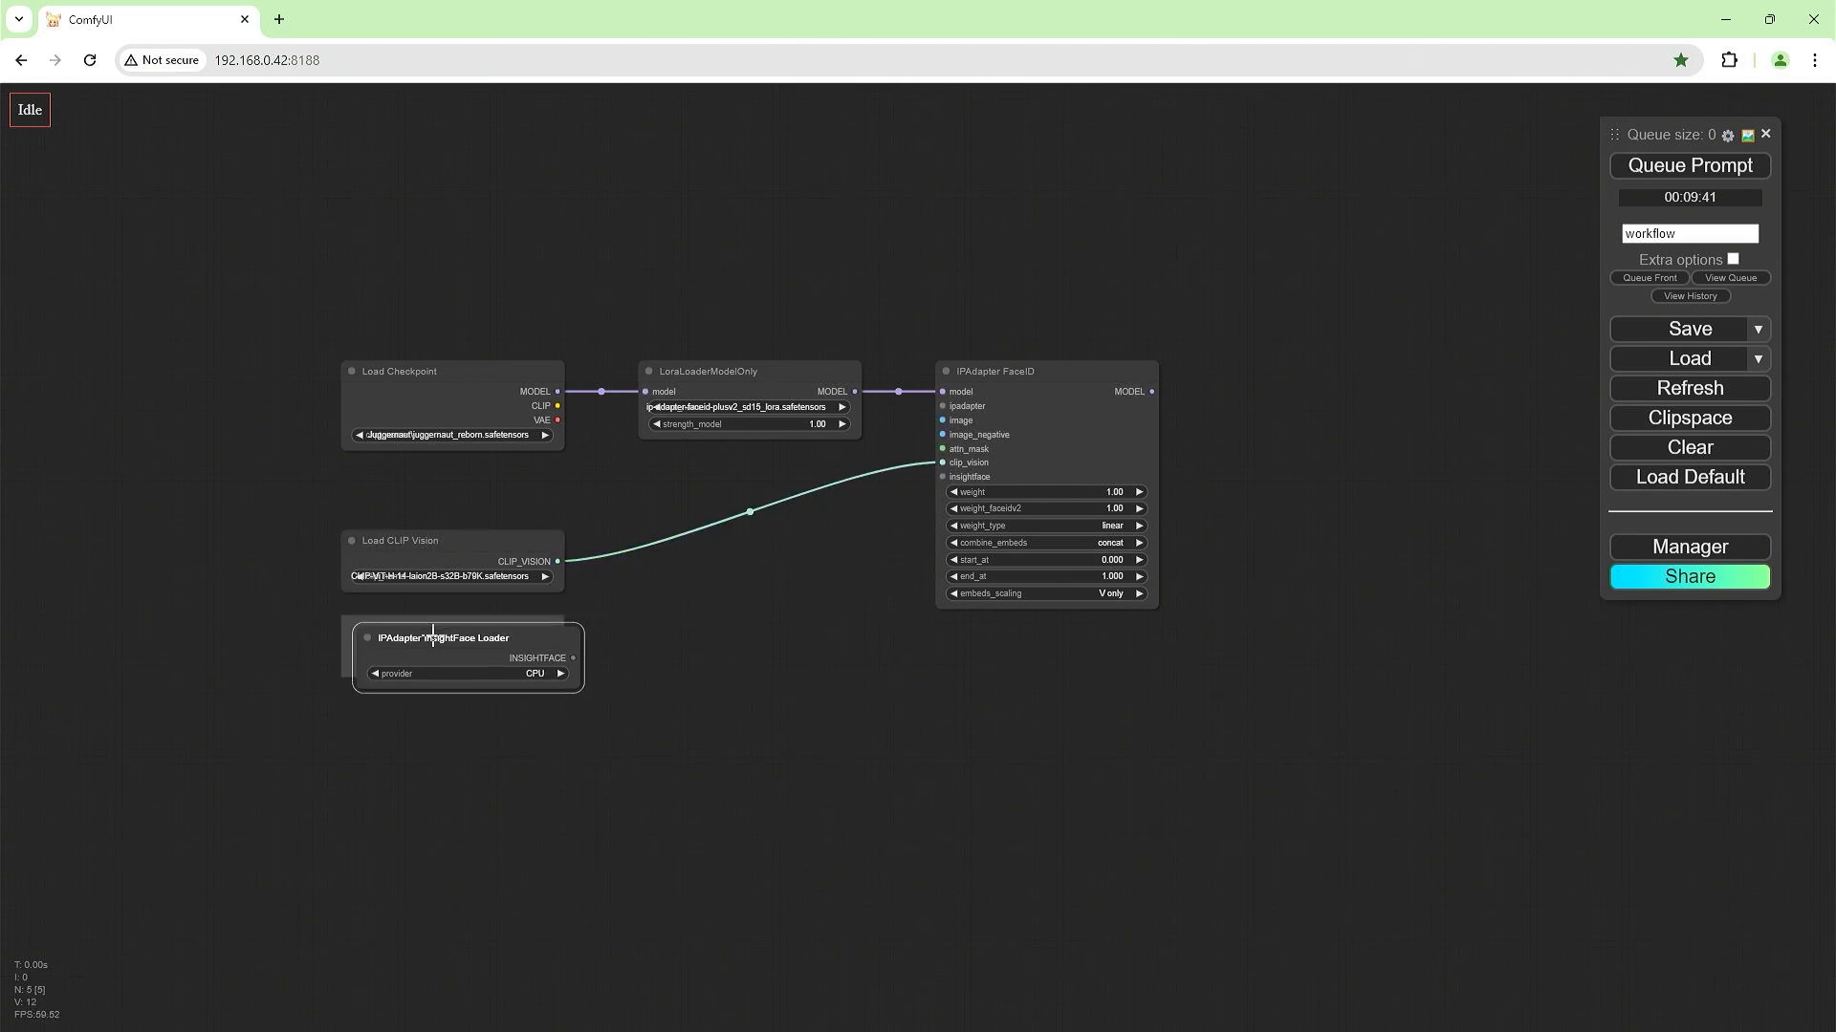
left_click_drag(558, 647, 943, 475)
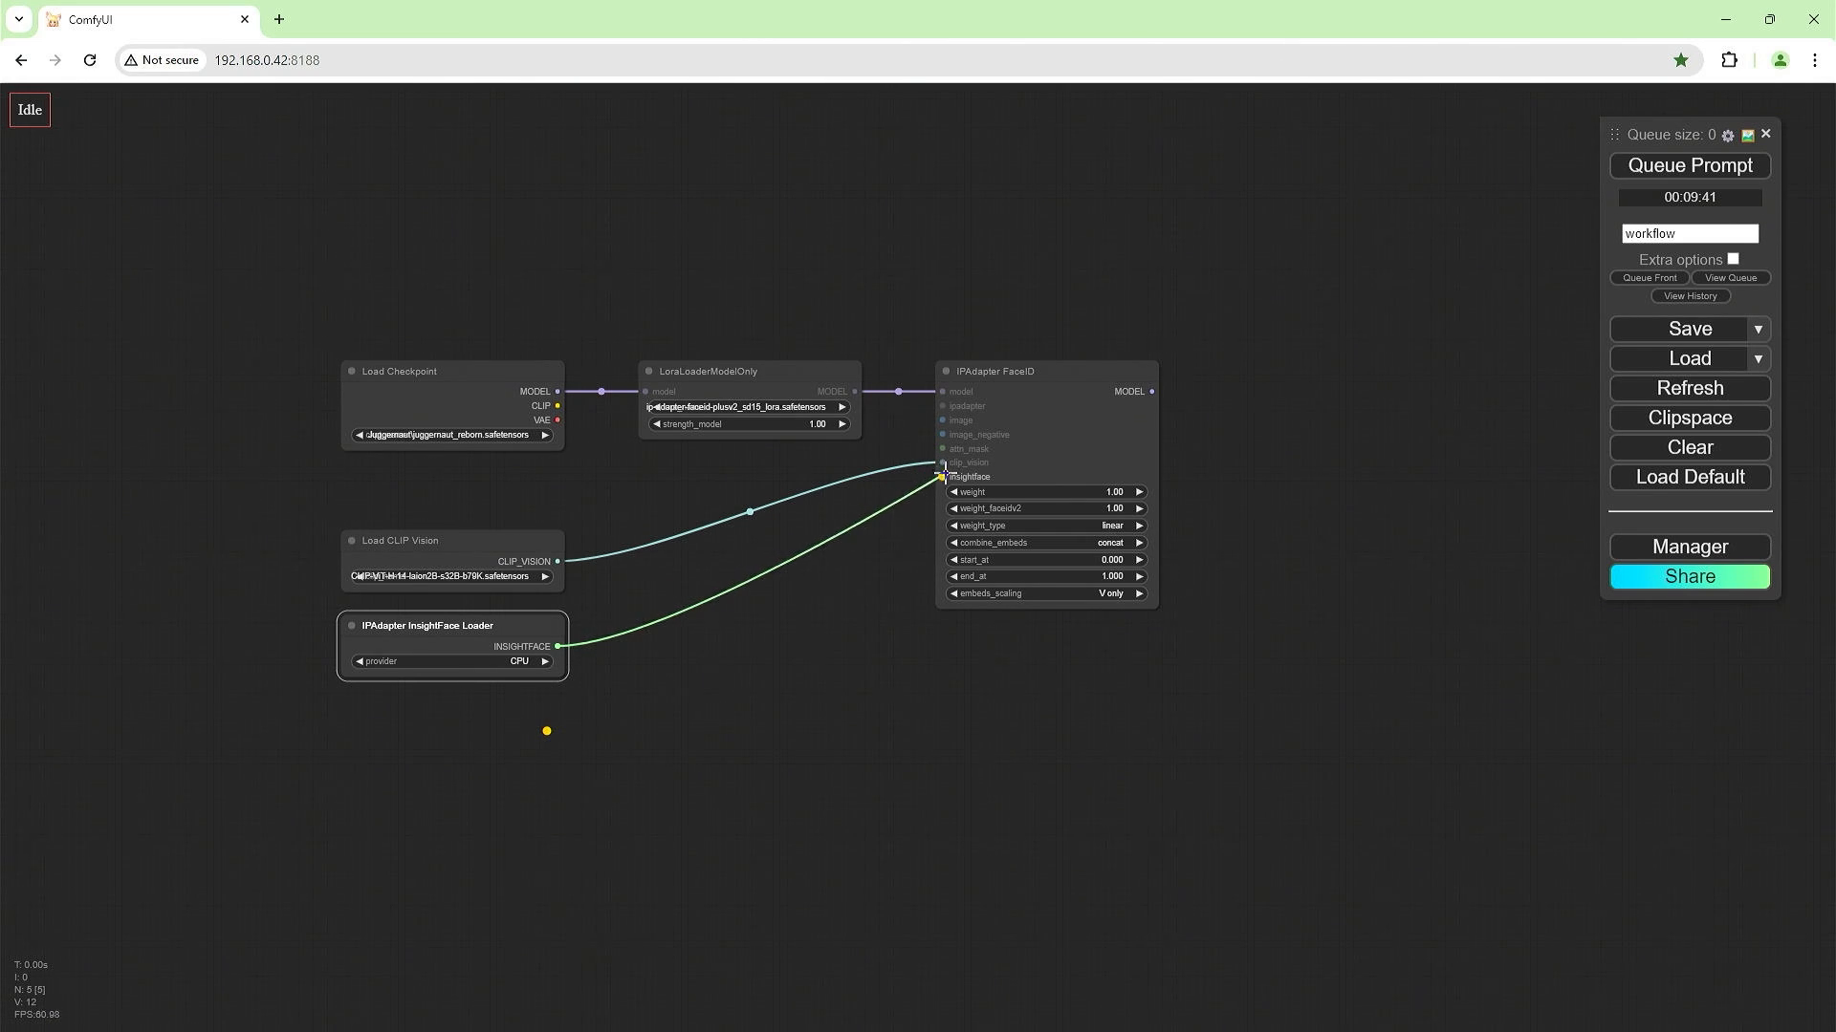
left_click(522, 661)
left_click(531, 684)
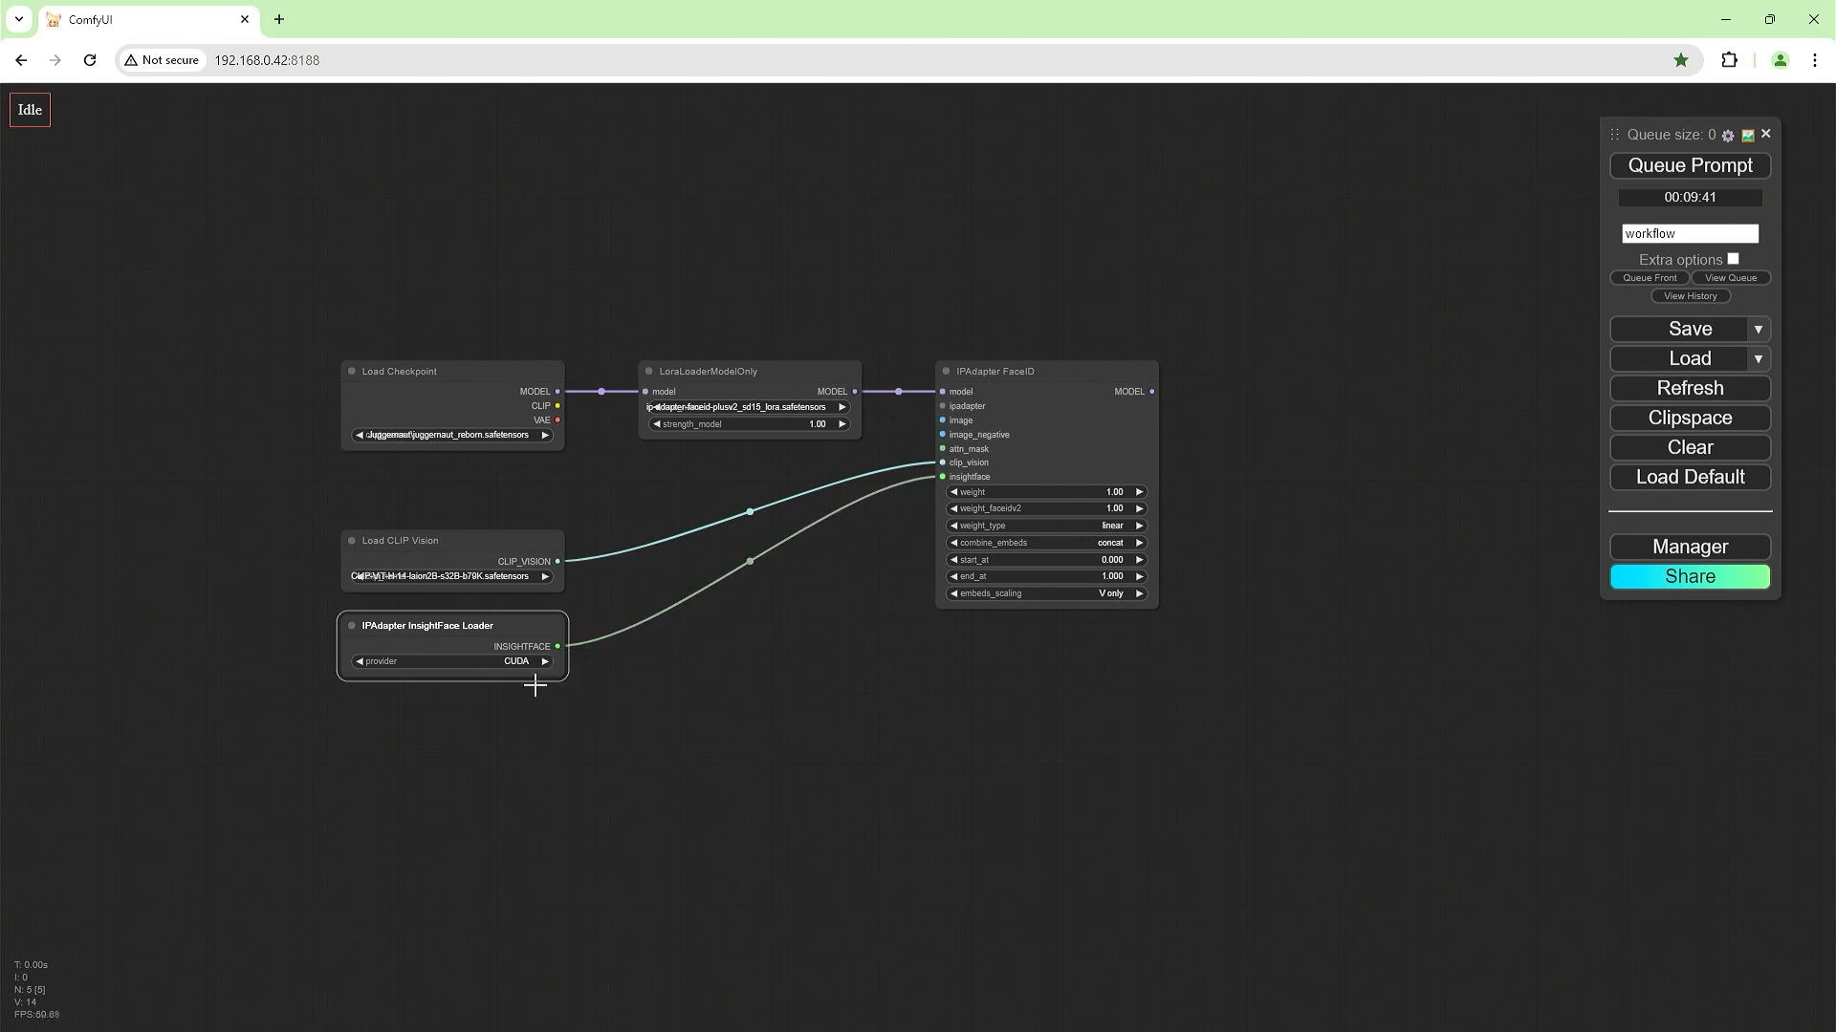
Add an IPAdapter Model Loader node to the workflow.
double_click(668, 752)
type("ip")
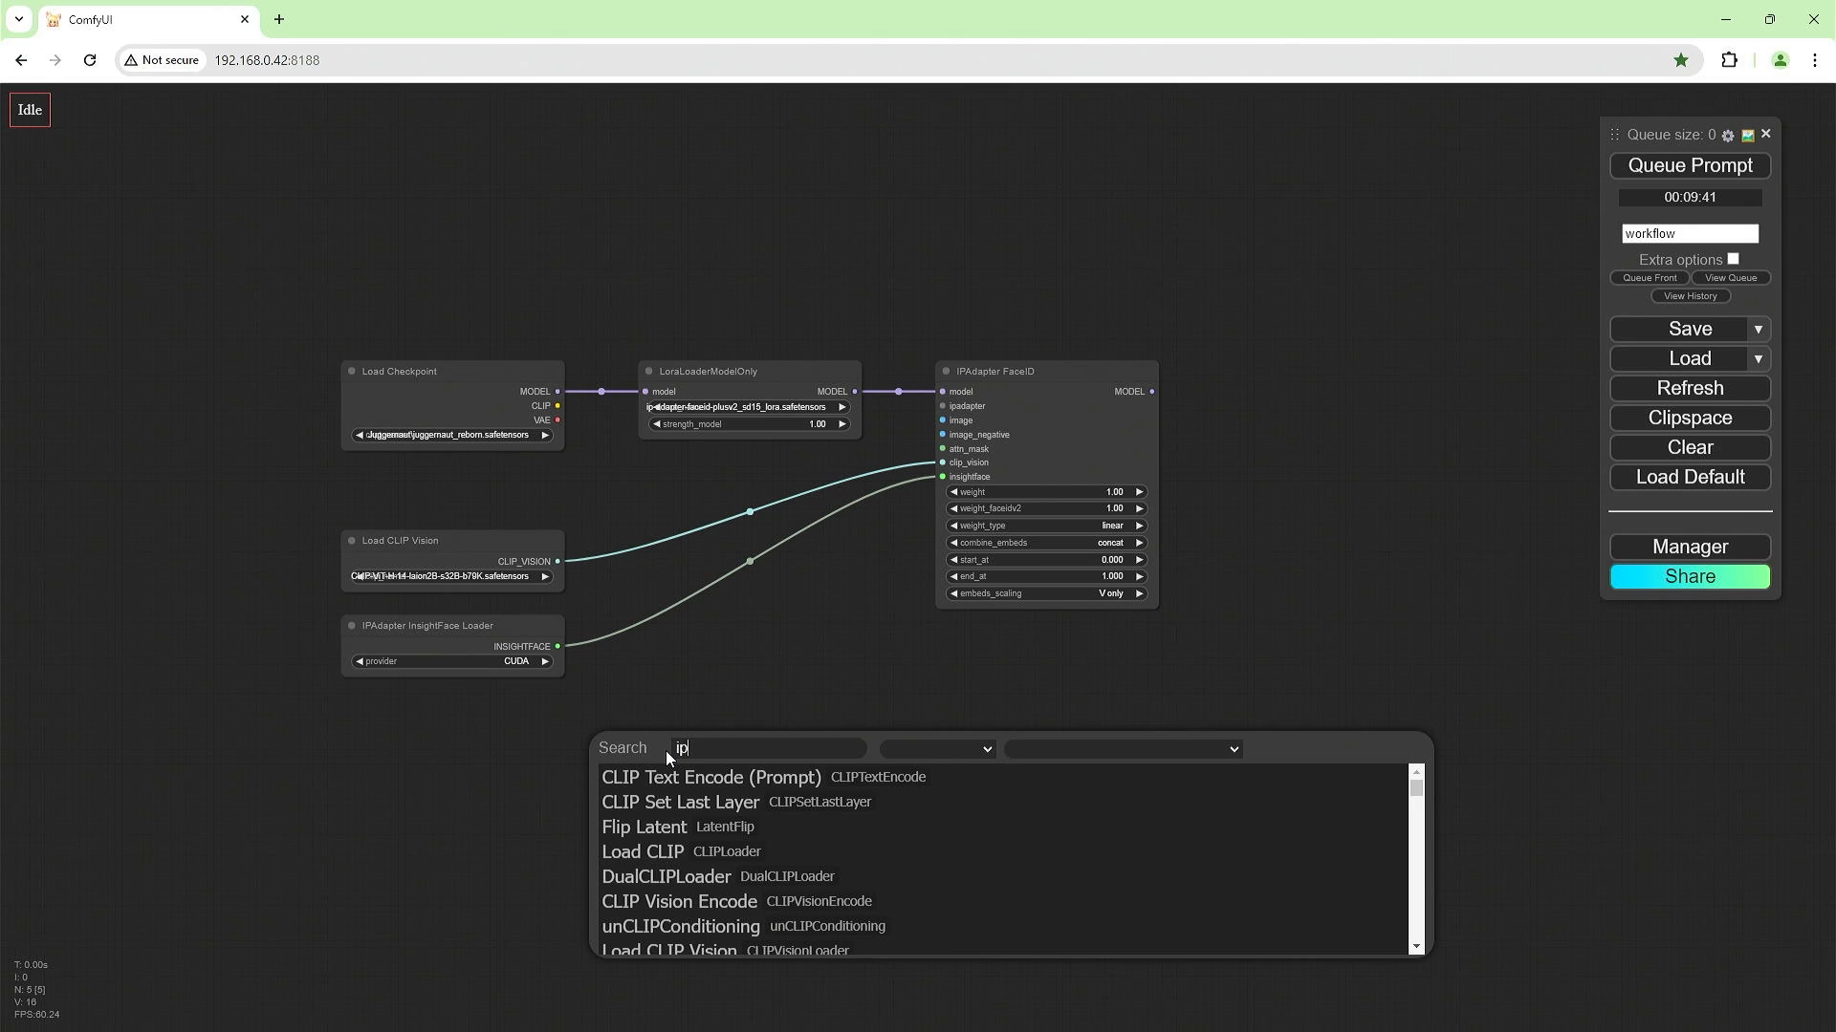
type("adapter model")
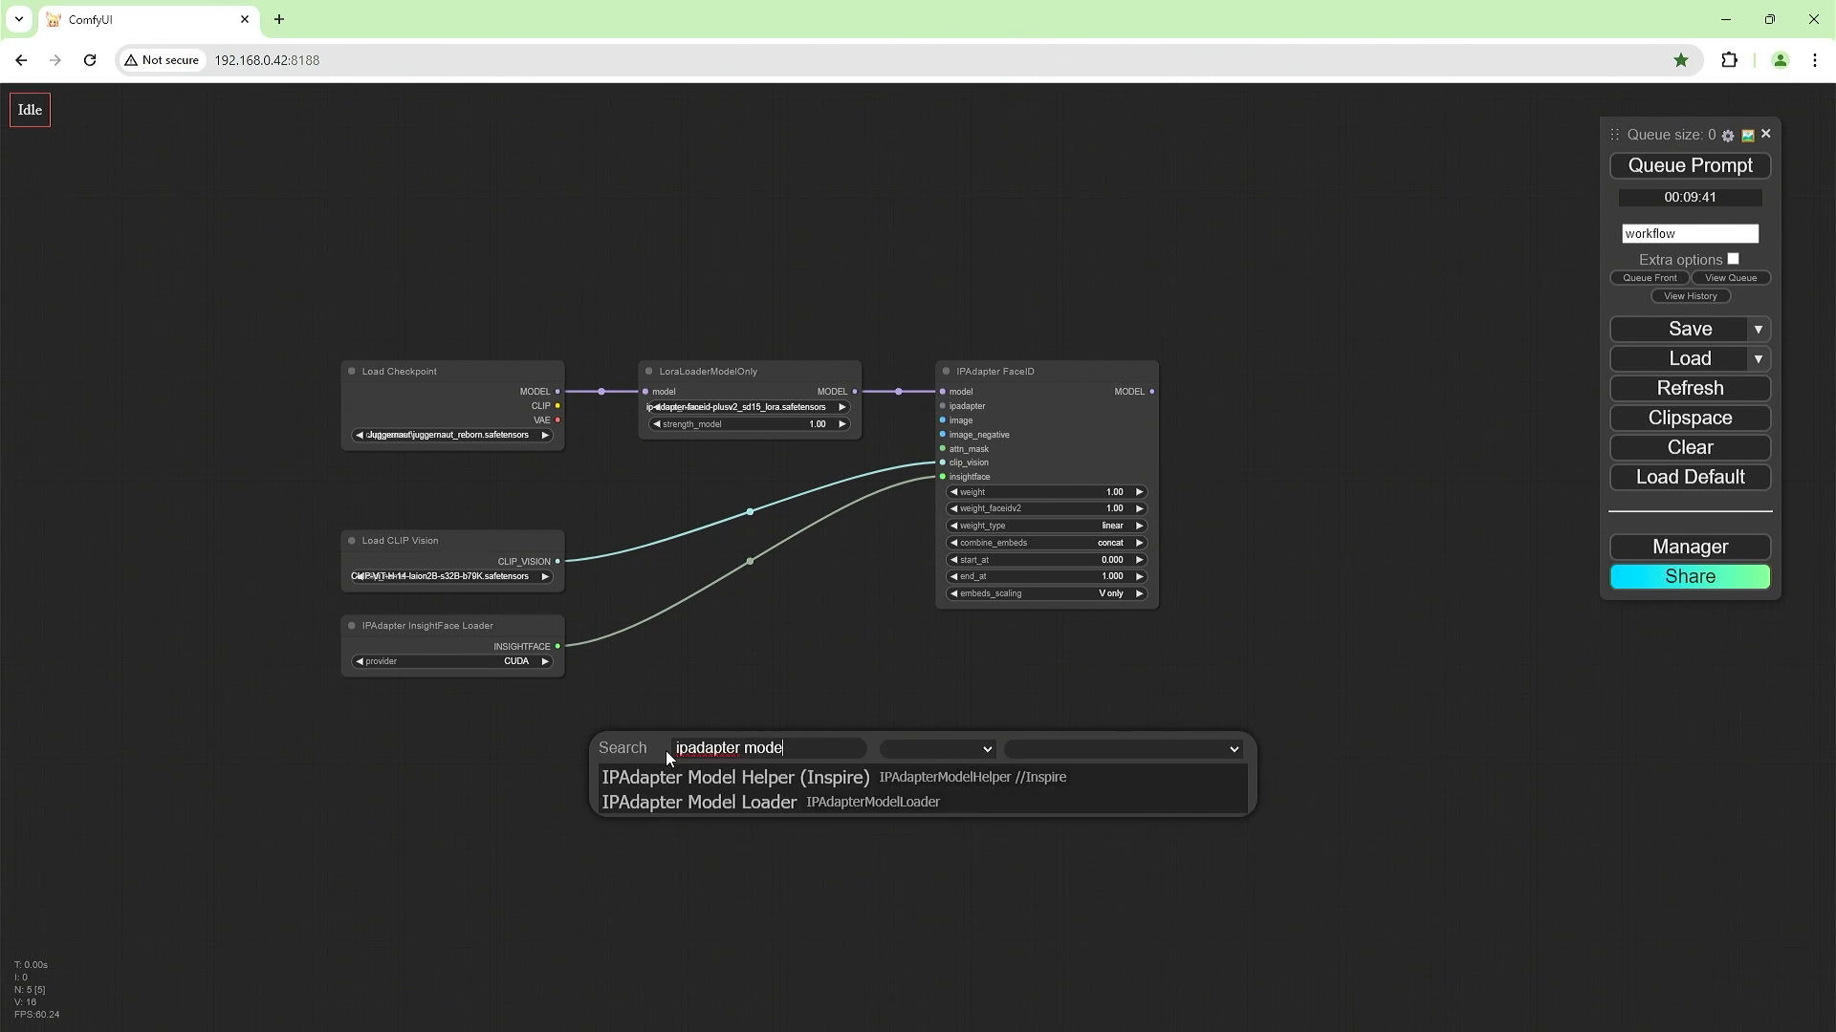
left_click(723, 796)
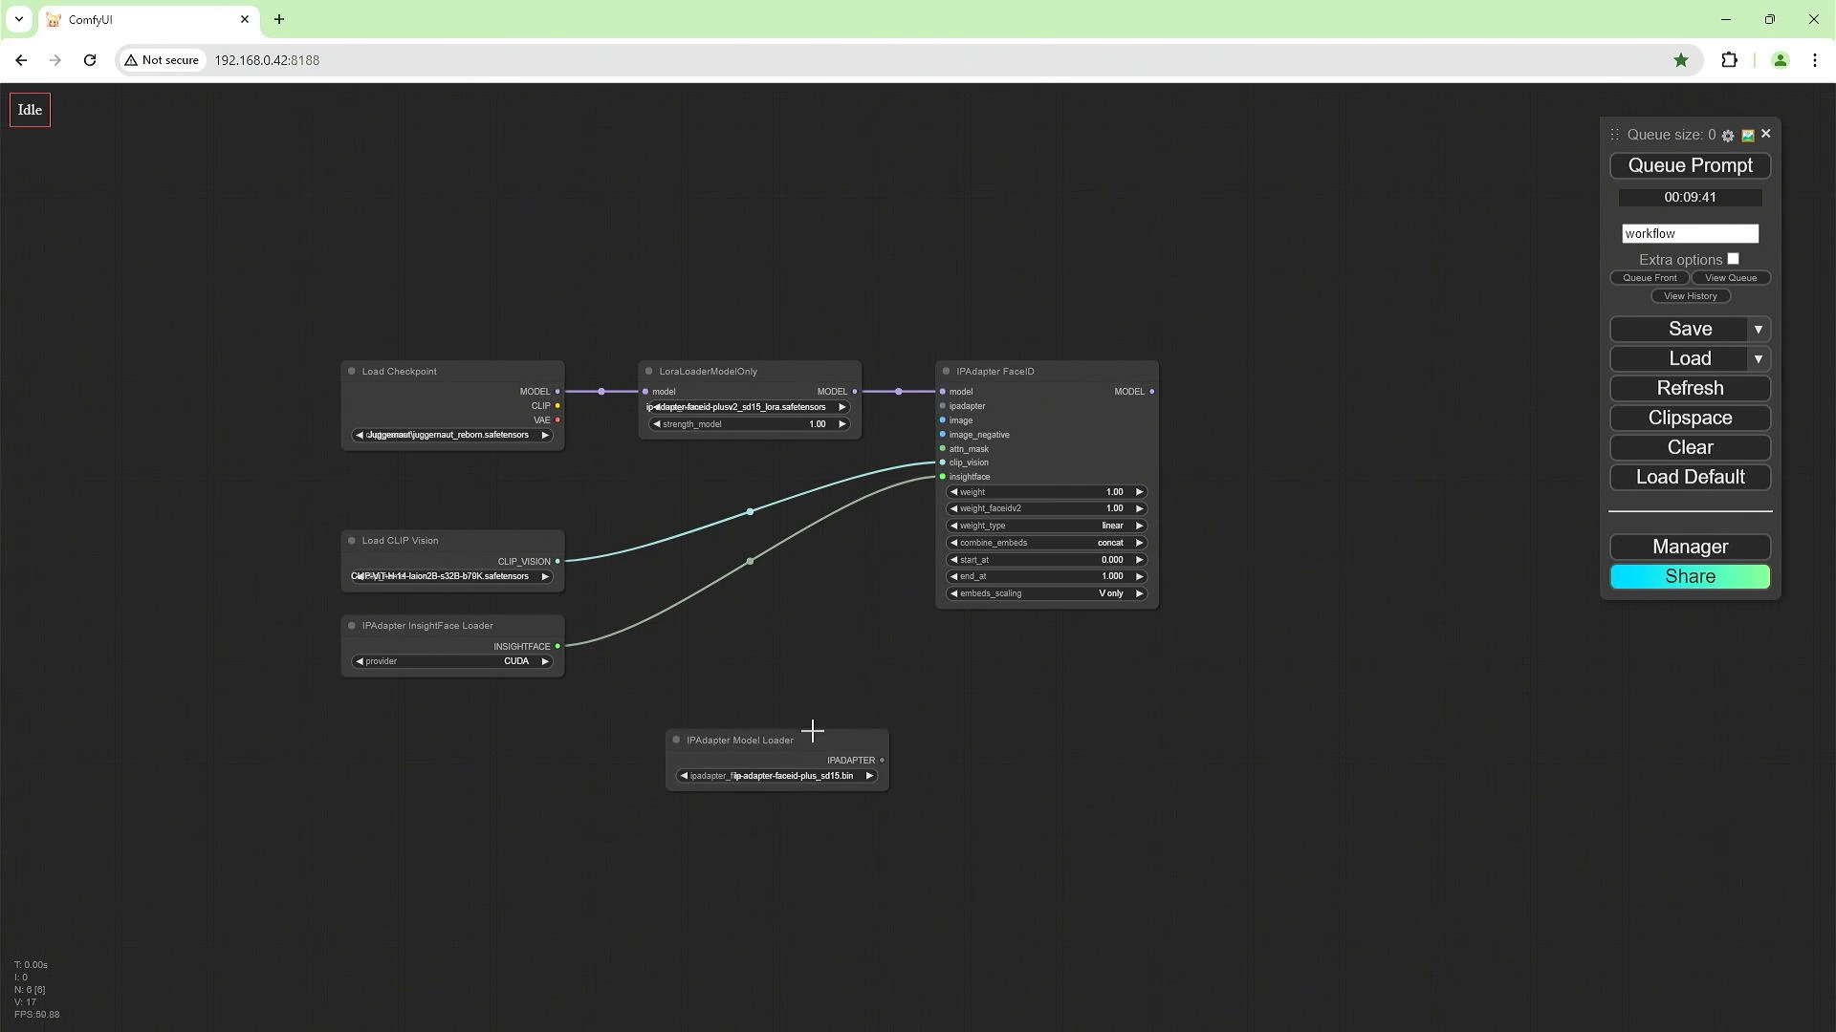
Stack IPAdapter Model Loader, Load CLIP Vision and IPAdapter InsightFace Loader in that order beneath Load Checkpoint.
left_click_drag(811, 734, 483, 449)
left_click_drag(463, 539, 468, 582)
left_click(454, 648)
left_click_drag(454, 648, 454, 691)
left_click_drag(440, 456, 440, 498)
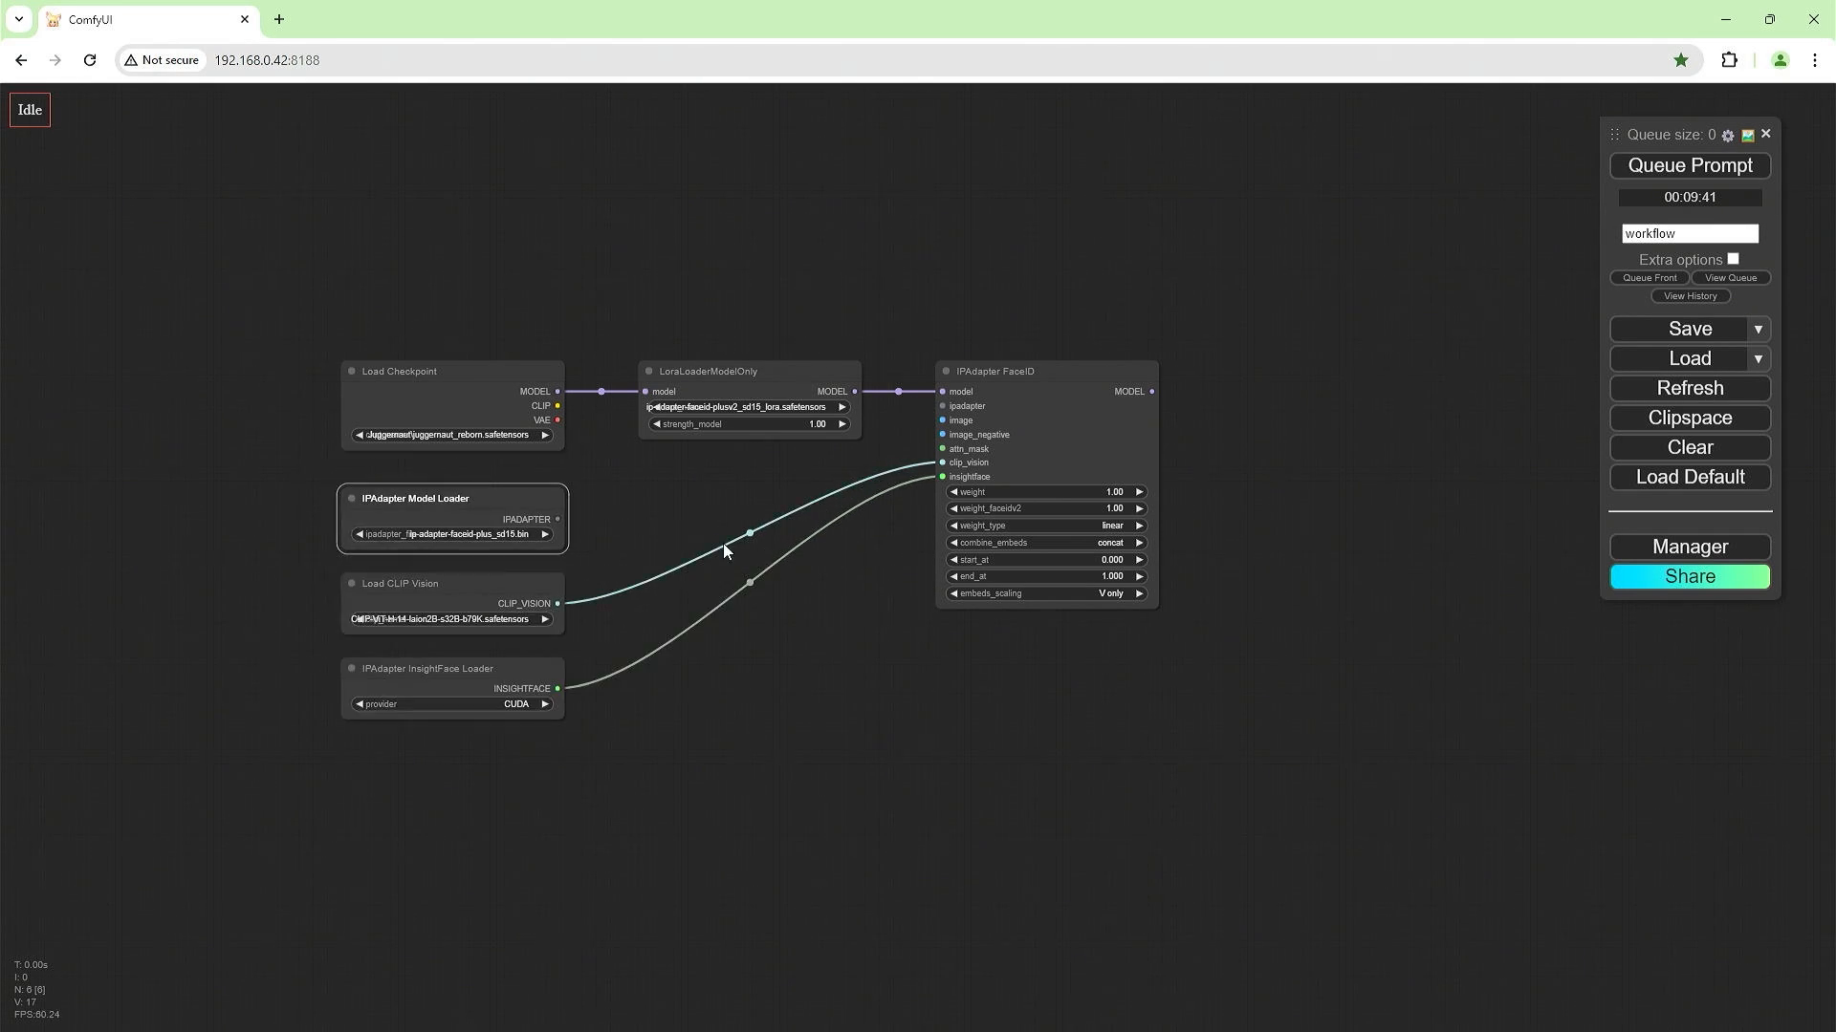
Connect IPAdapter Model Loader to the ipadapter input of IPAdapter FaceID and set its file to ip-adapter-faceid-plusv2_sd15.bin.
left_click_drag(557, 519, 942, 407)
left_click(480, 539)
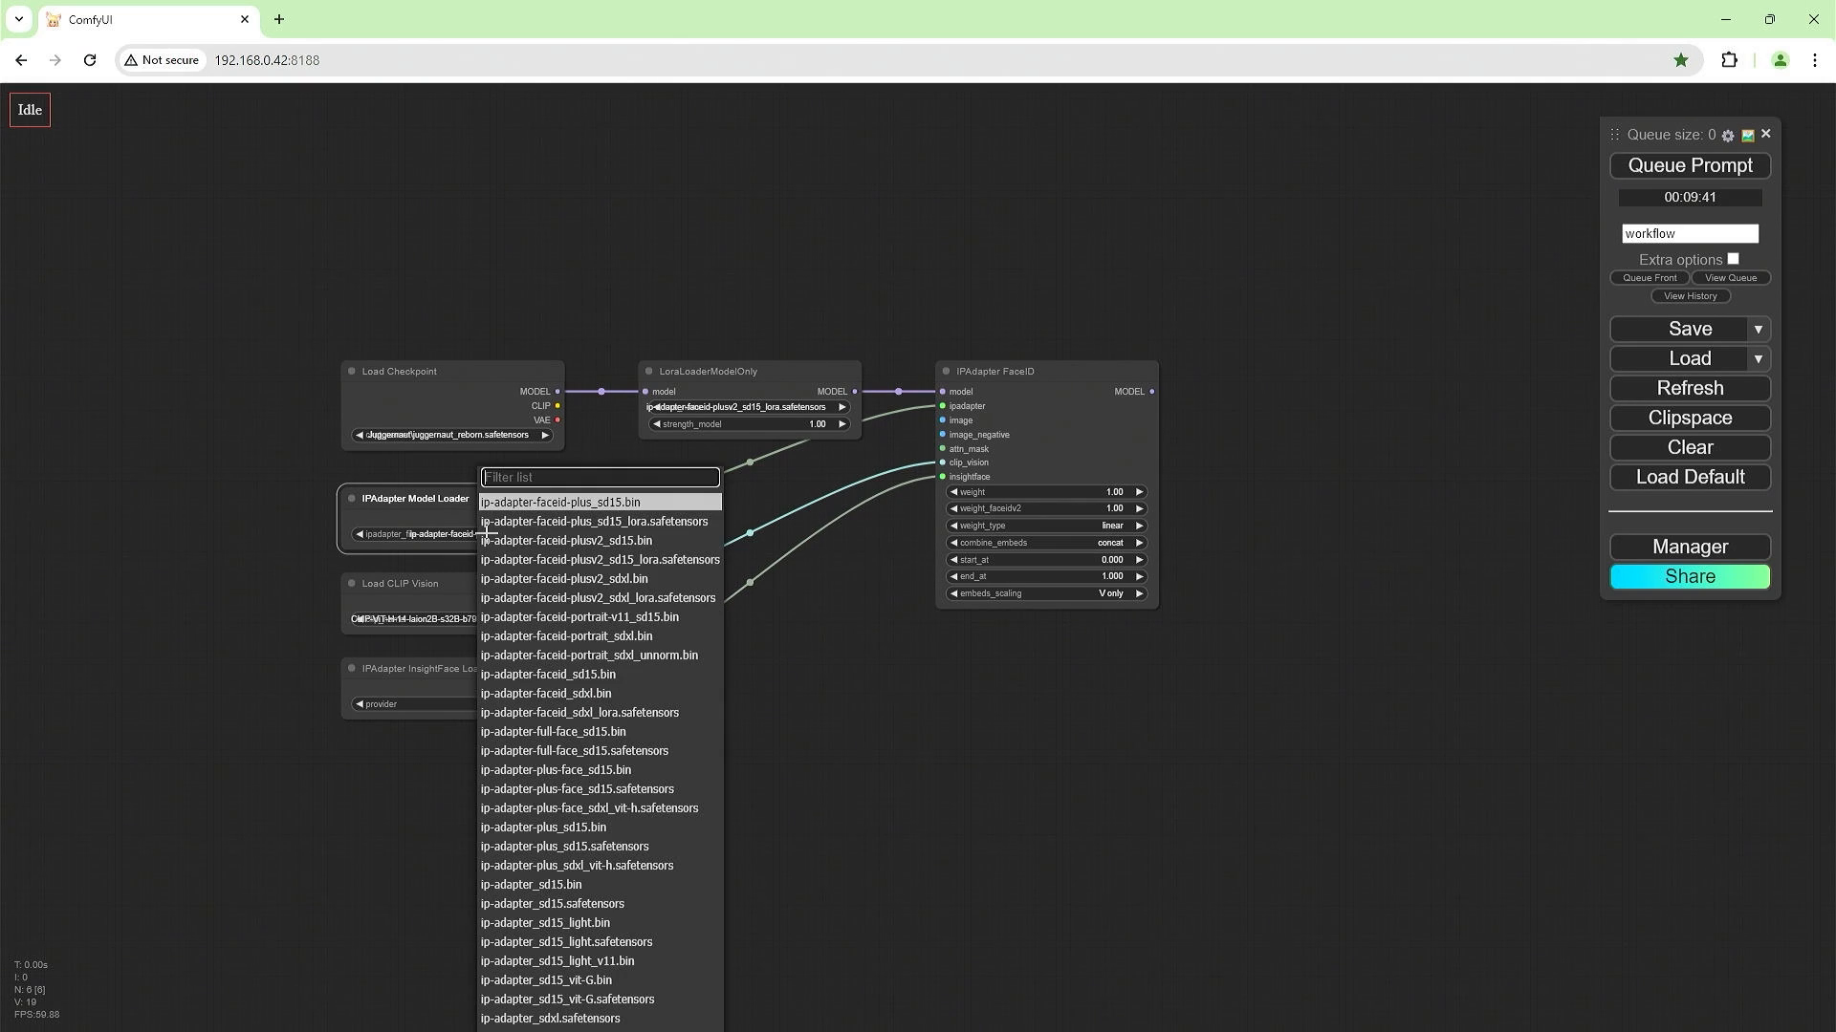
left_click(593, 541)
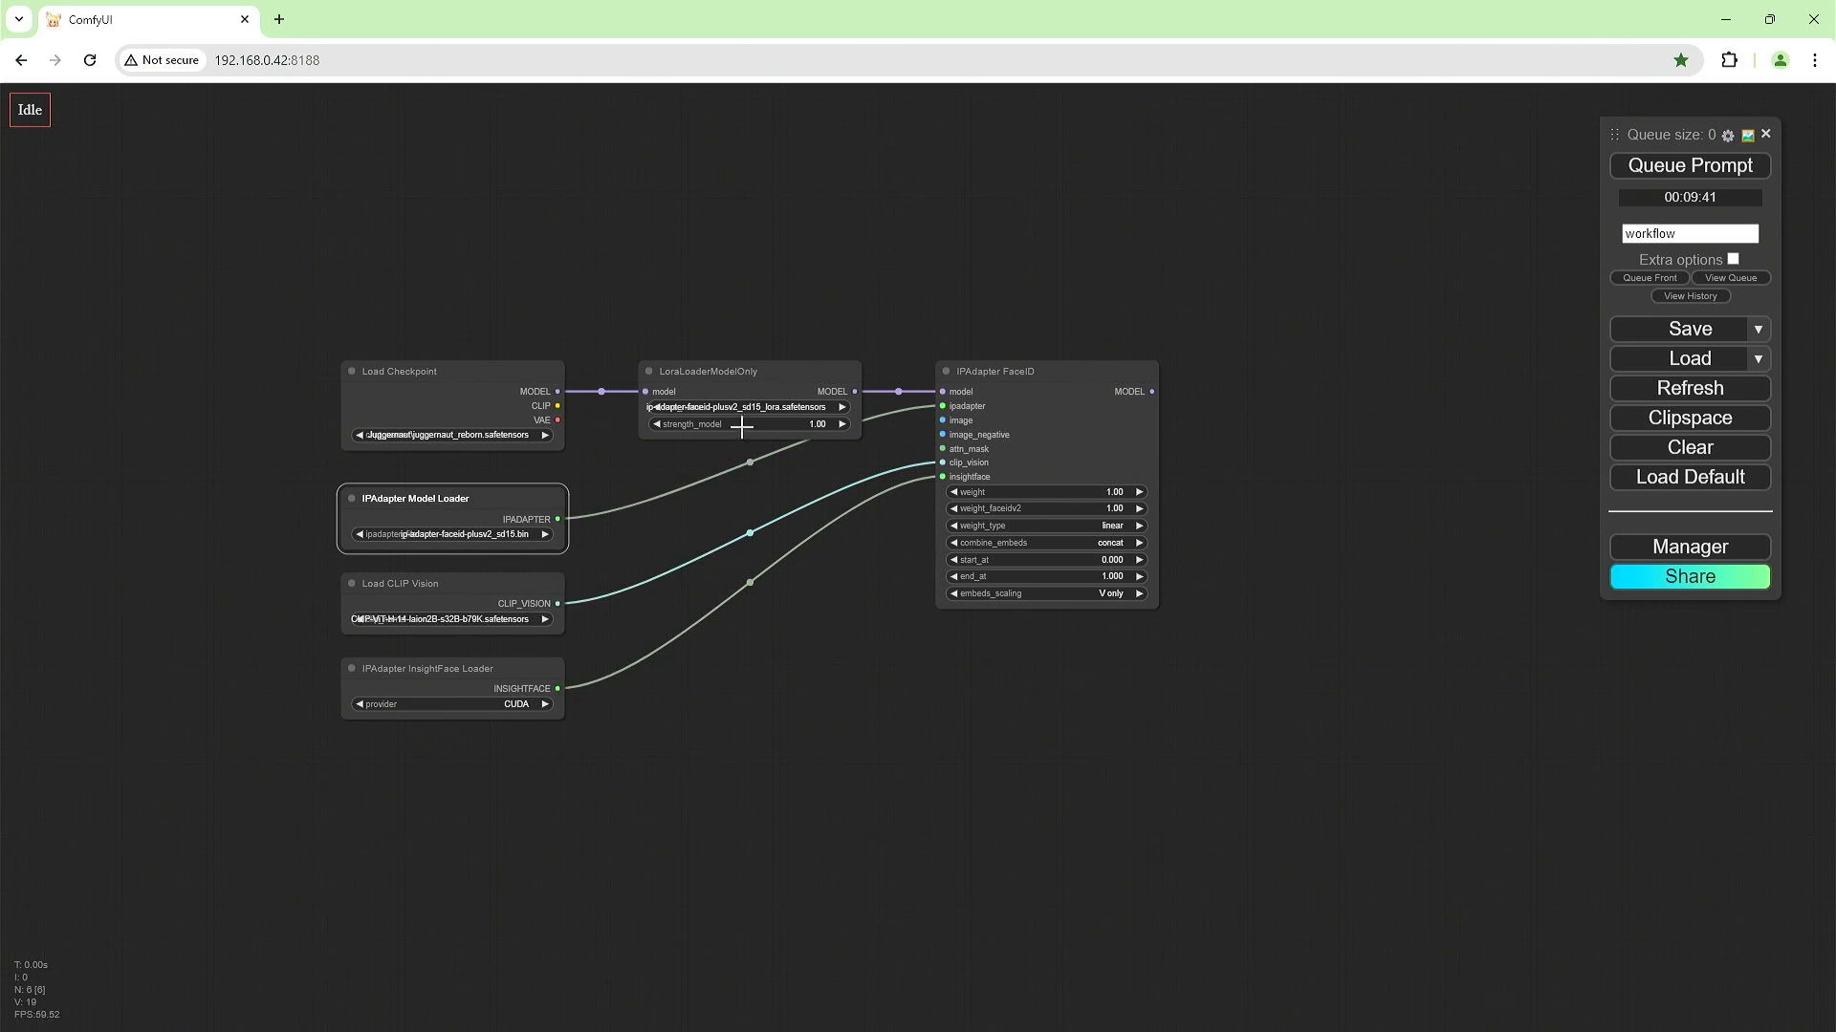
left_click(781, 780)
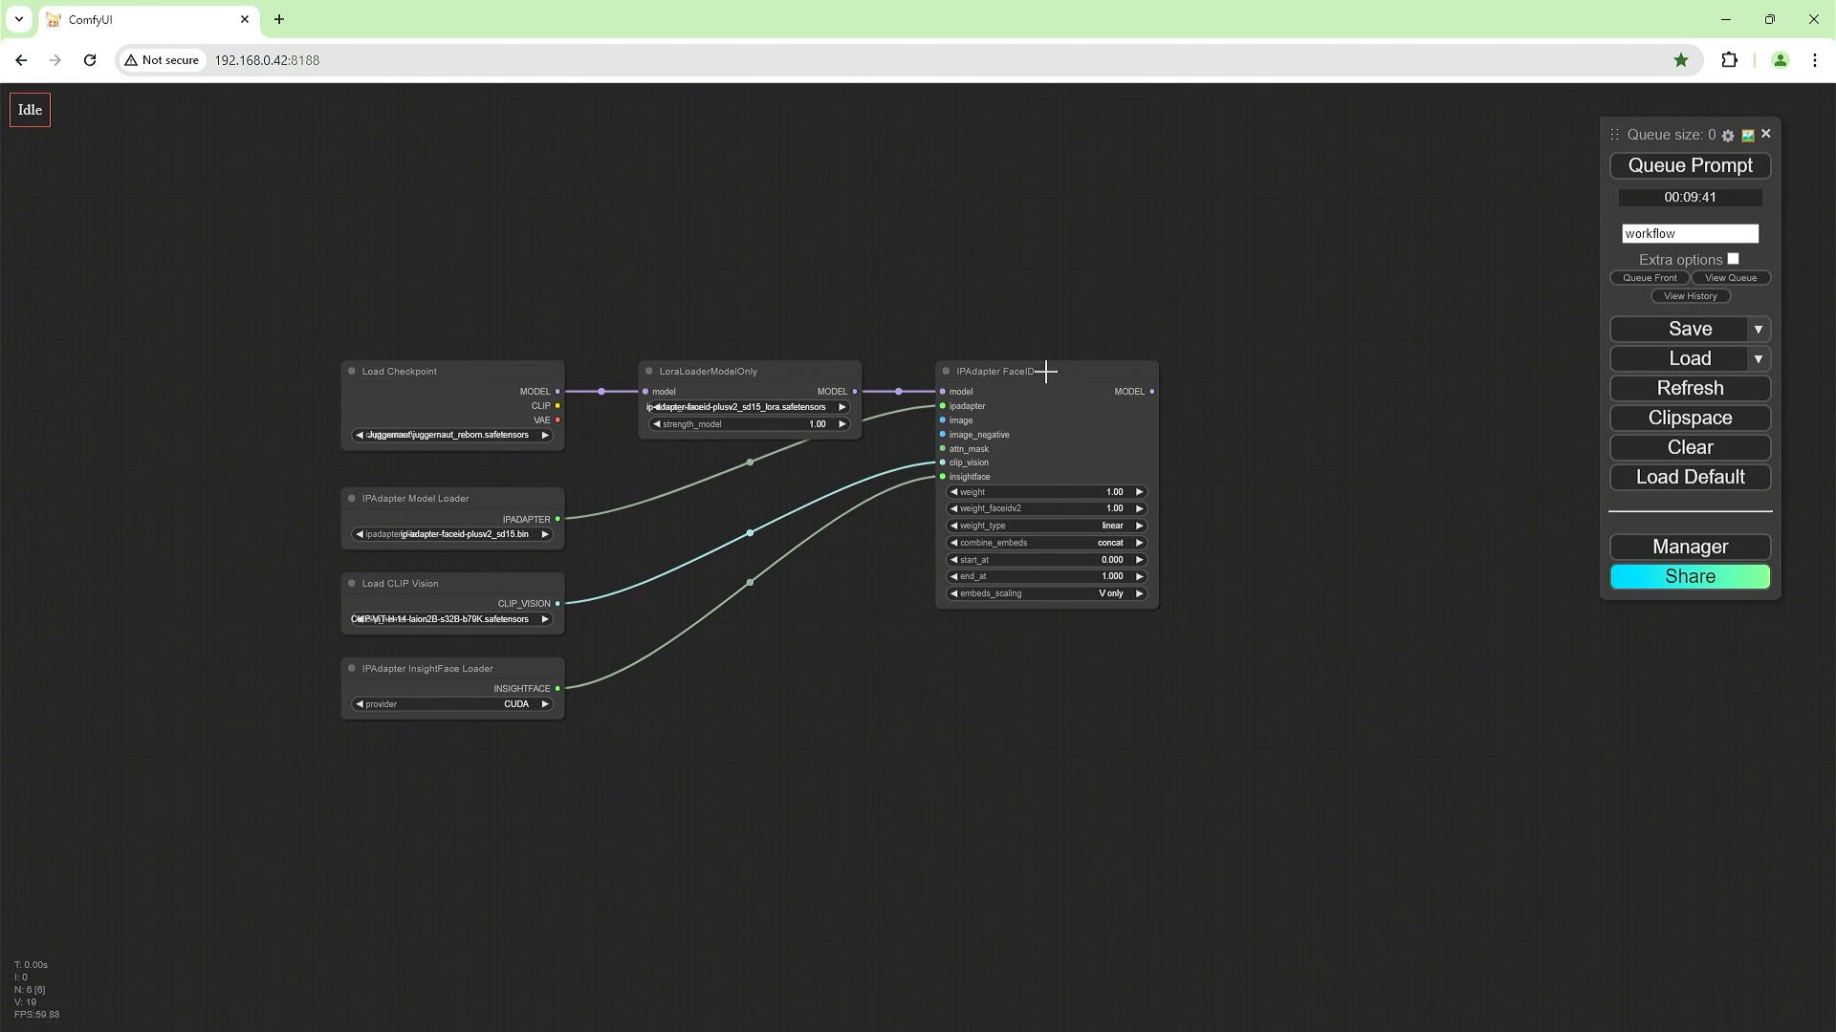
Move IPAdapter FaceID farther from the loaders and add an Anything Everywhere node beside IPAdapter Model Loader.
left_click_drag(1040, 371, 1124, 369)
double_click(797, 721)
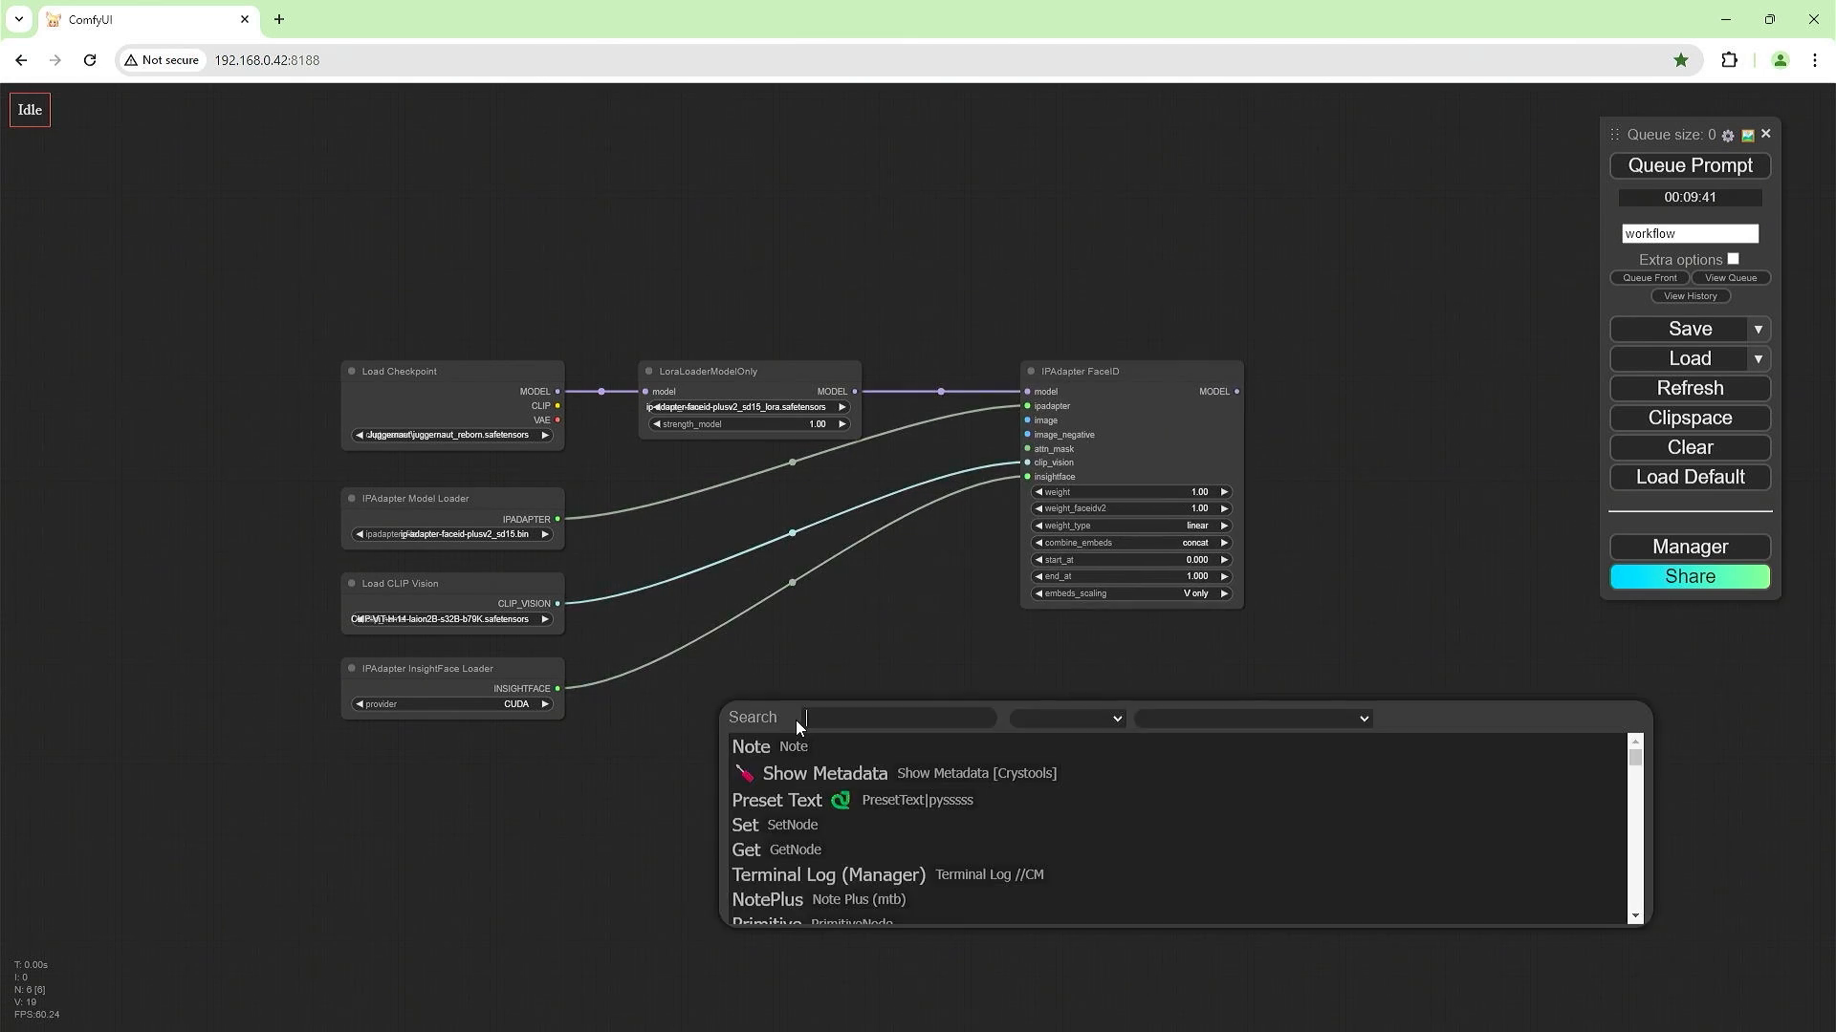
type("any")
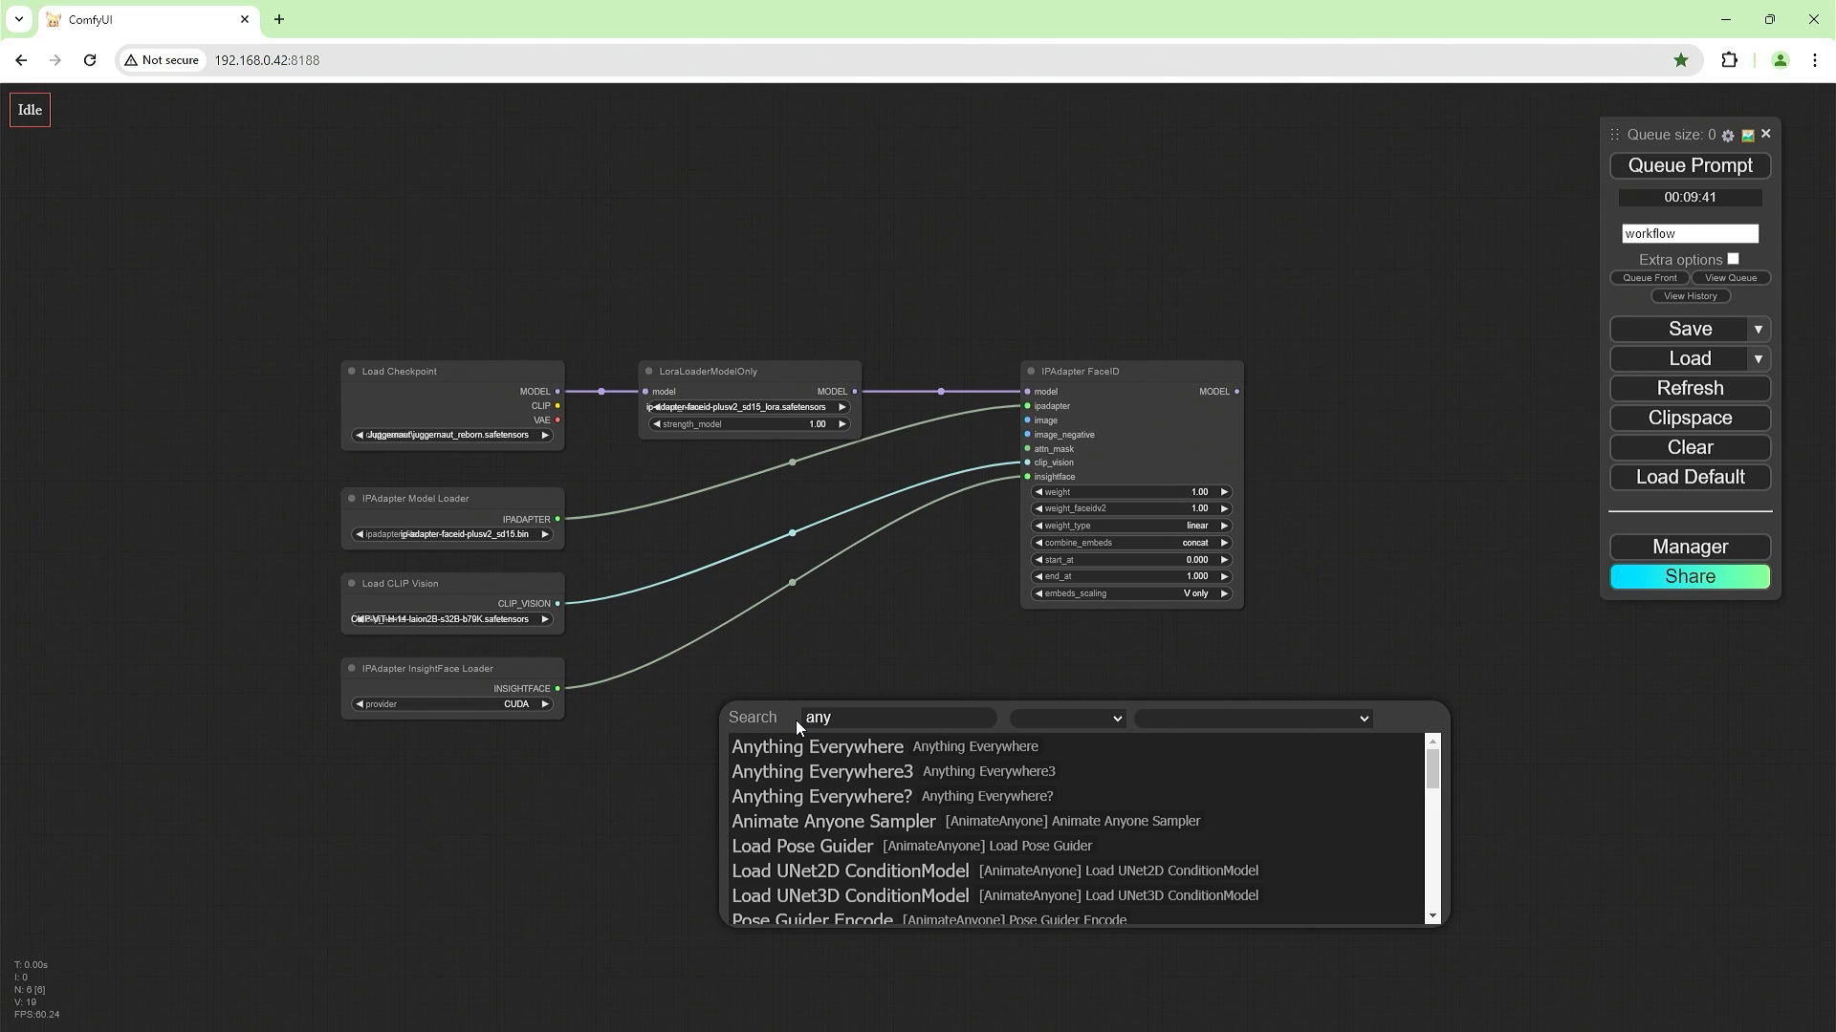
key("Return")
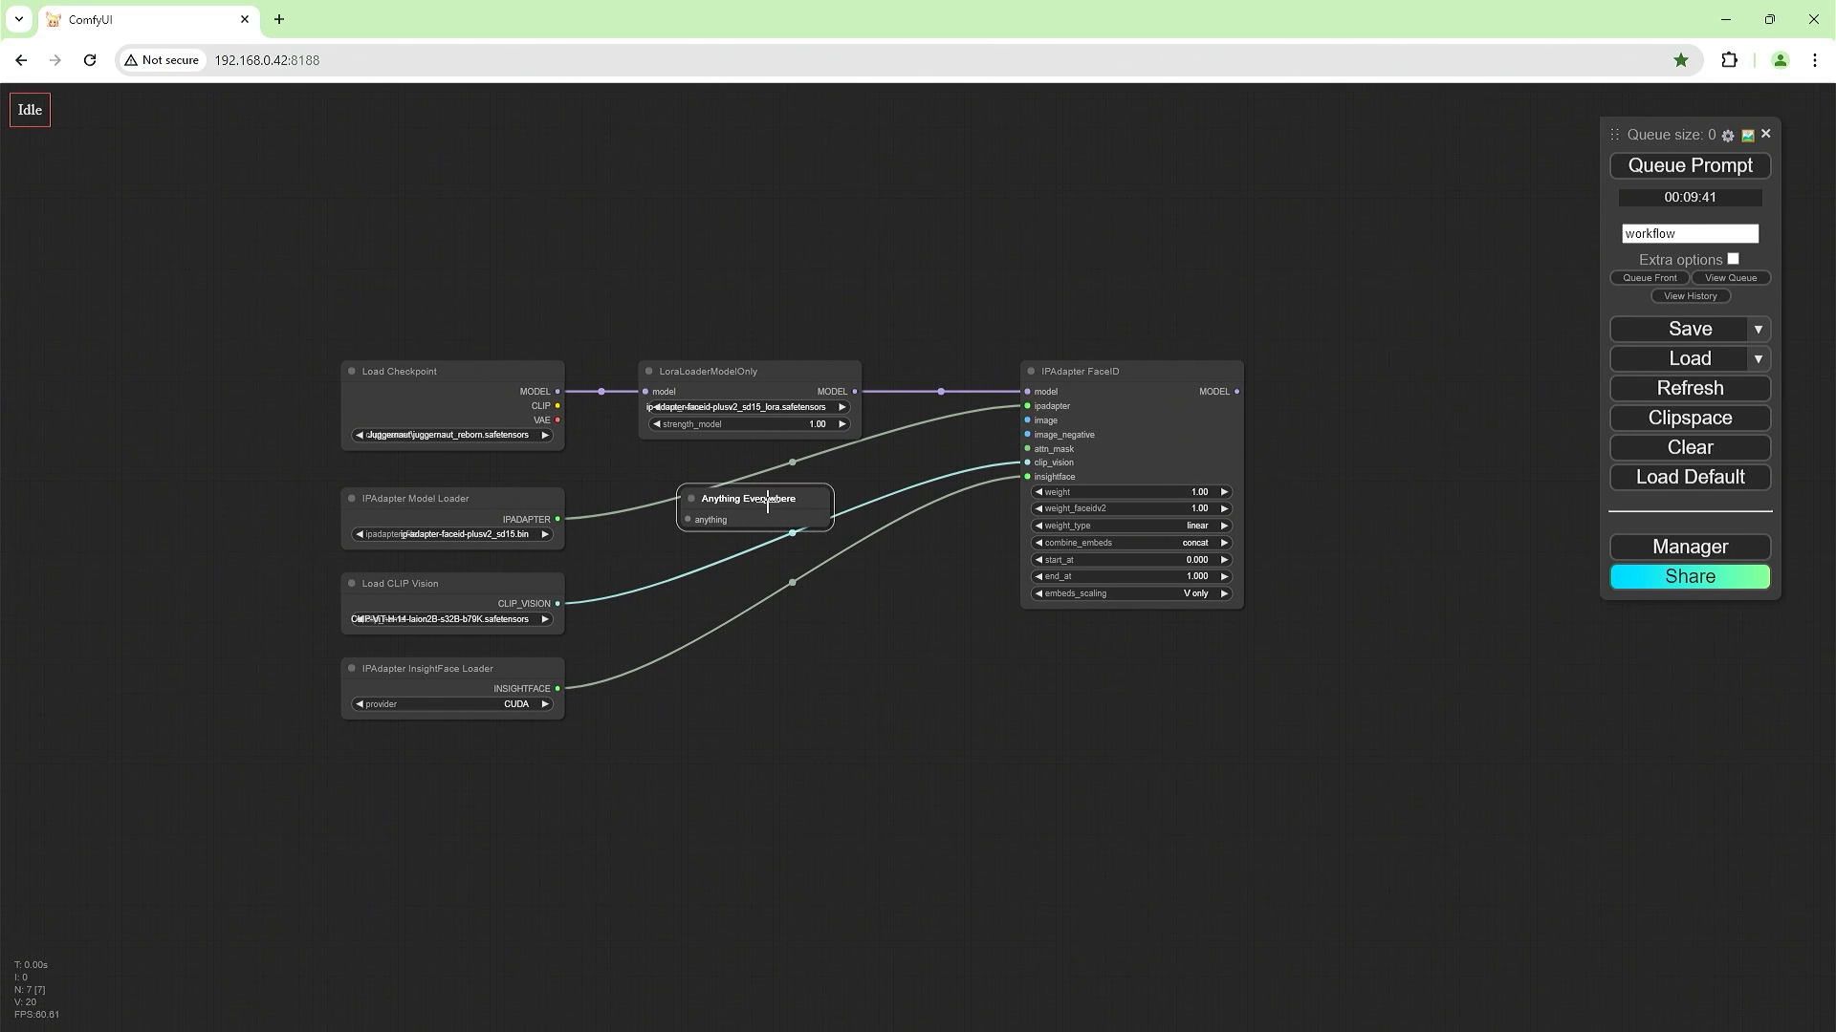
Duplicate the Anything Everywhere node twice, placing the copies beside Load CLIP Vision and IPAdapter InsightFace Loader.
key("ctrl+c")
key("ctrl+v")
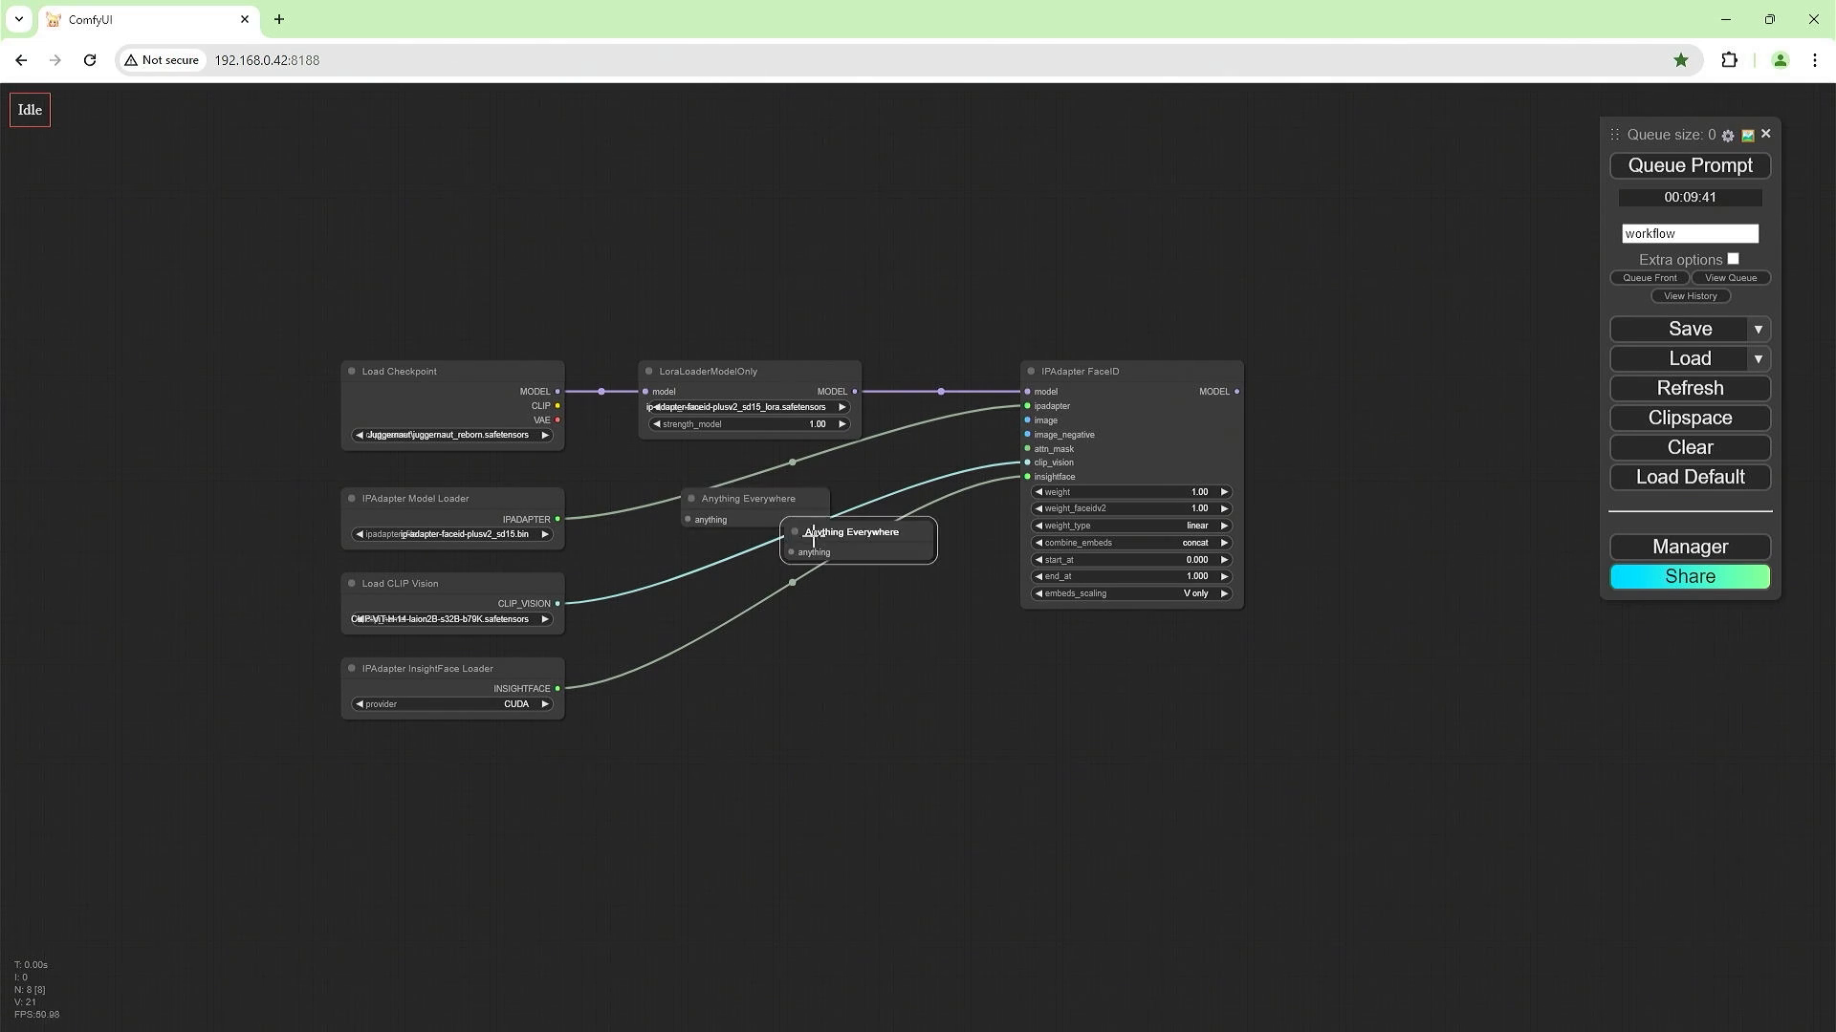
left_click_drag(835, 533, 737, 582)
key("ctrl+v")
Retitle the Anything Everywhere node beside IPAdapter Model Loader as "IPAadapter Everywhere".
right_click(736, 507)
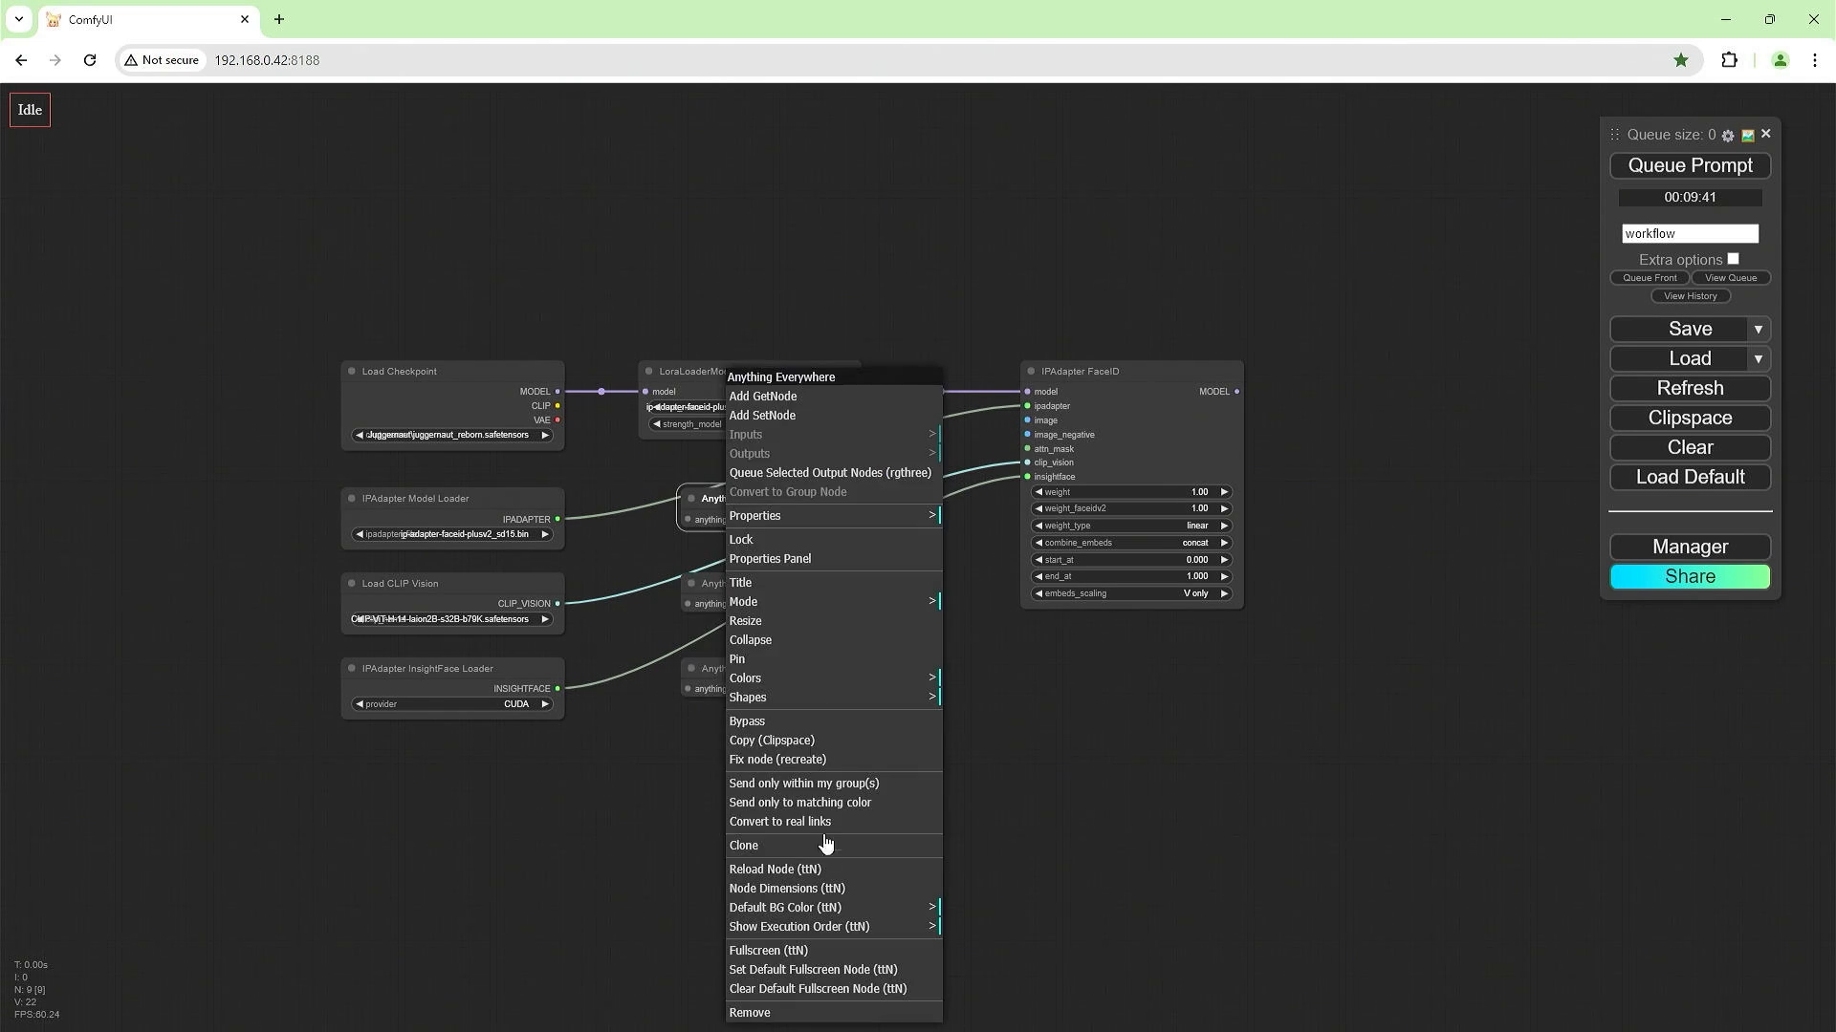
left_click(800, 583)
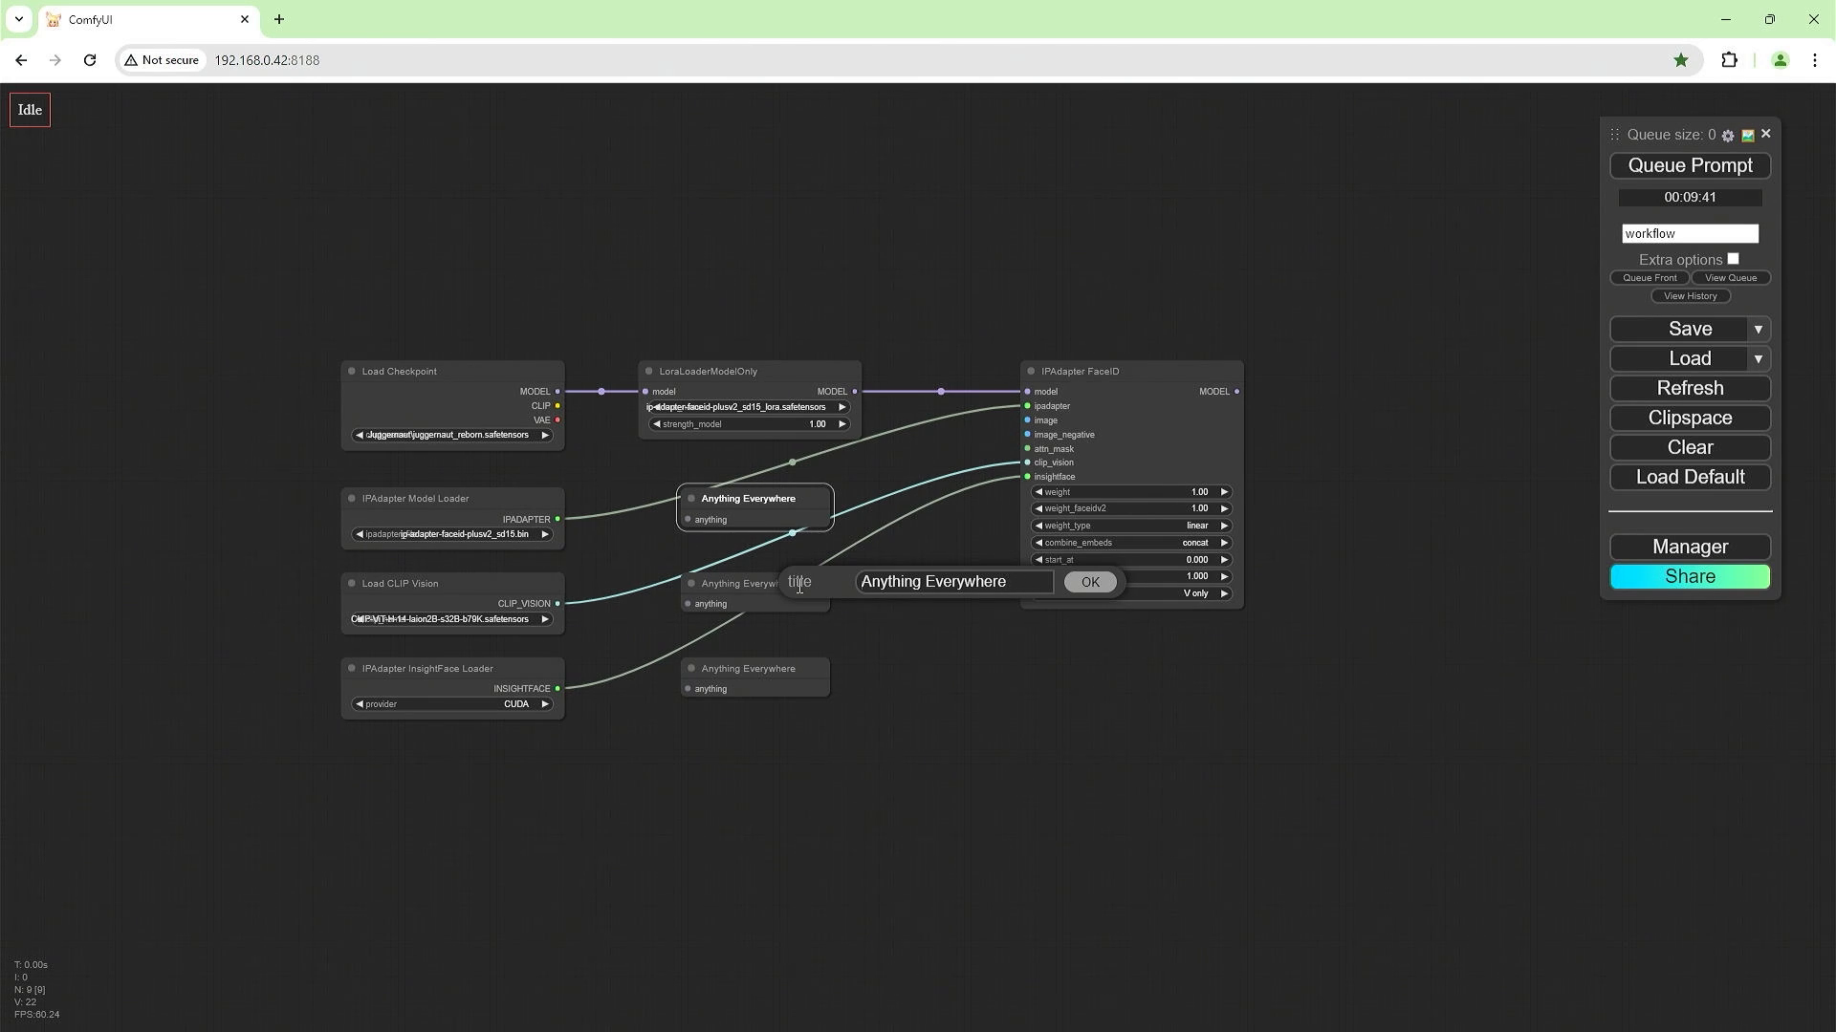
type("IPA")
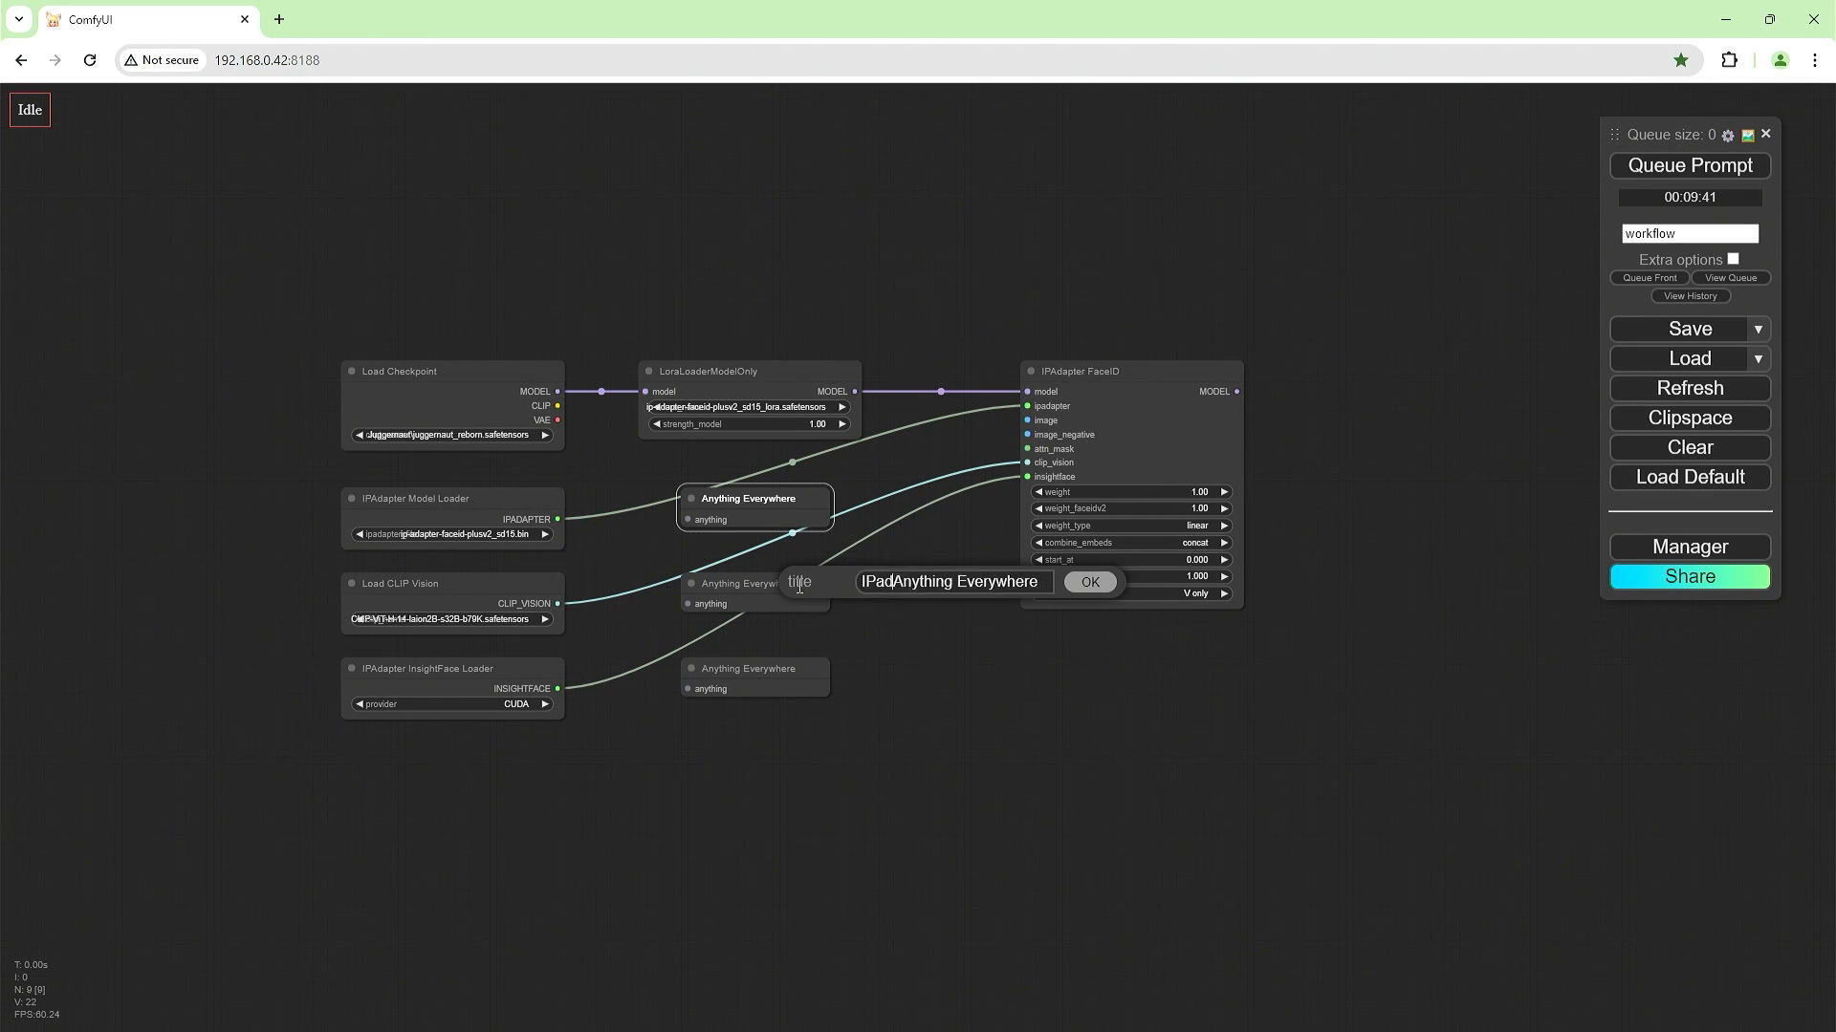
type("adapter")
key("Delete")
key("Delete")
key("Delete")
key("Delete")
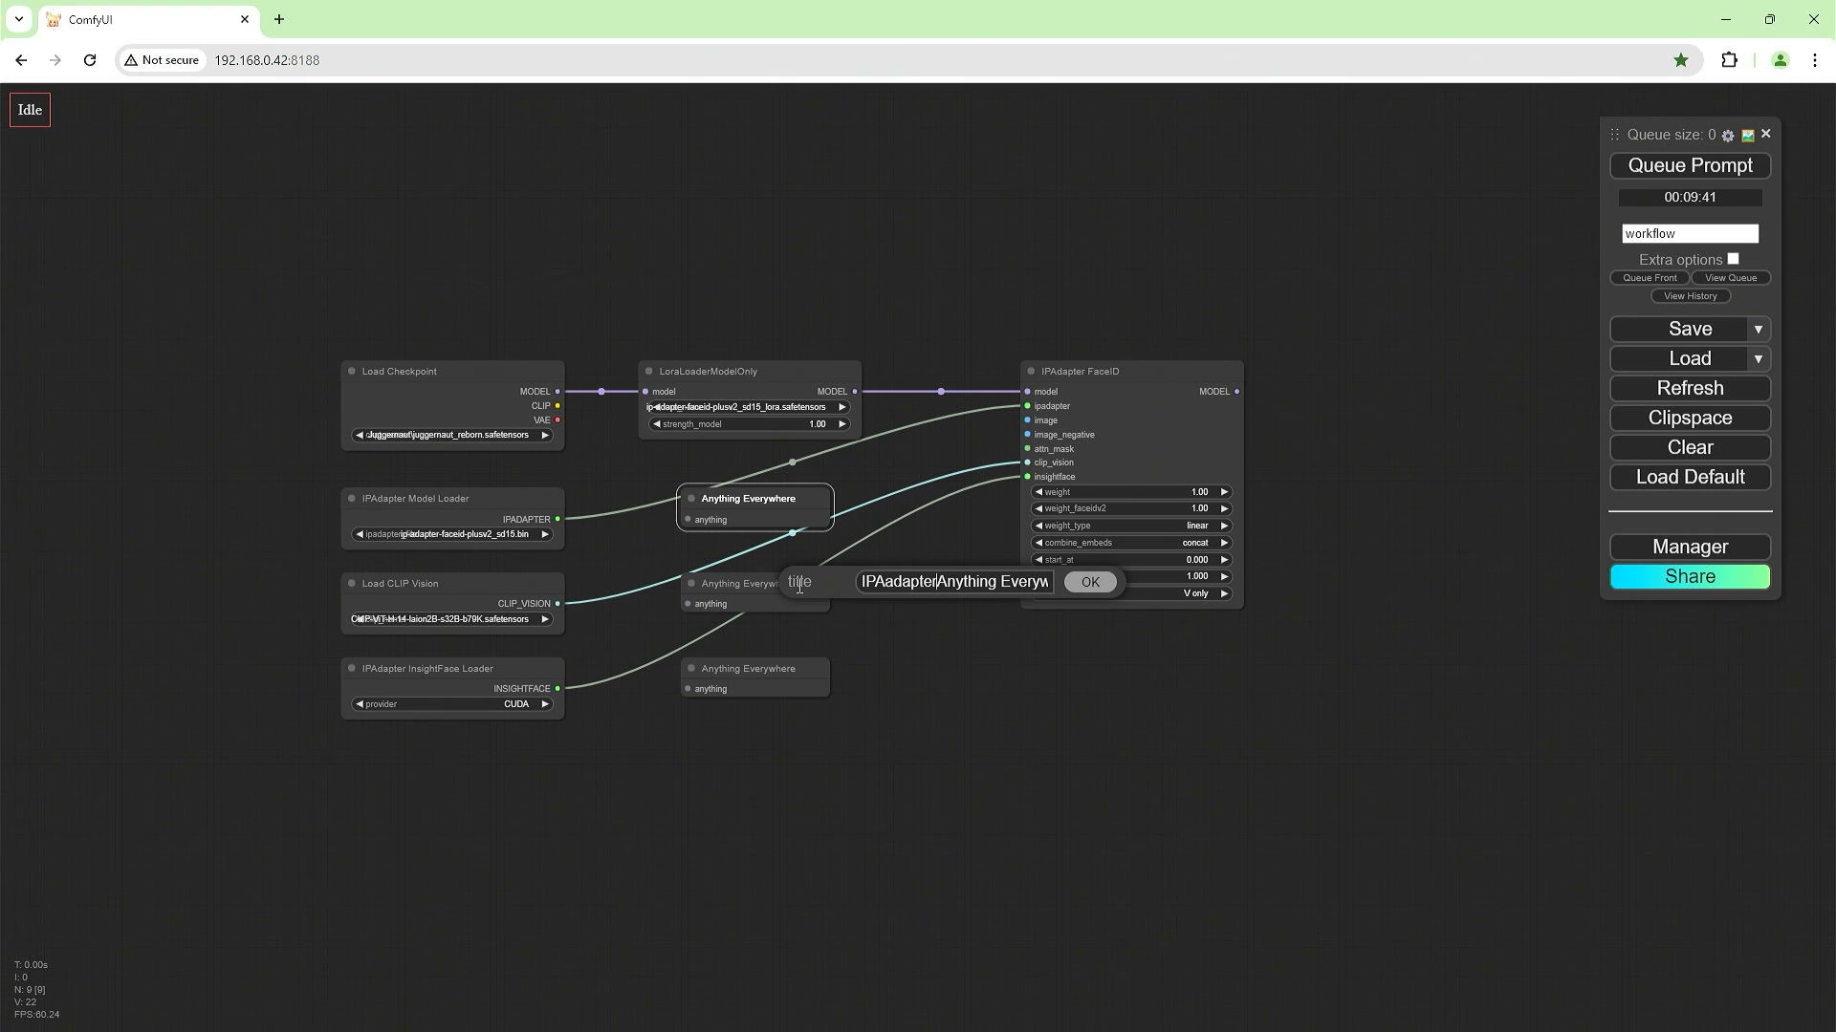
key("Delete")
key("Delete")
key("Delete")
key("Delete")
key("Return")
Retitle the Anything Everywhere node beside Load CLIP Vision as "Clip Vision Everywhere".
right_click(800, 586)
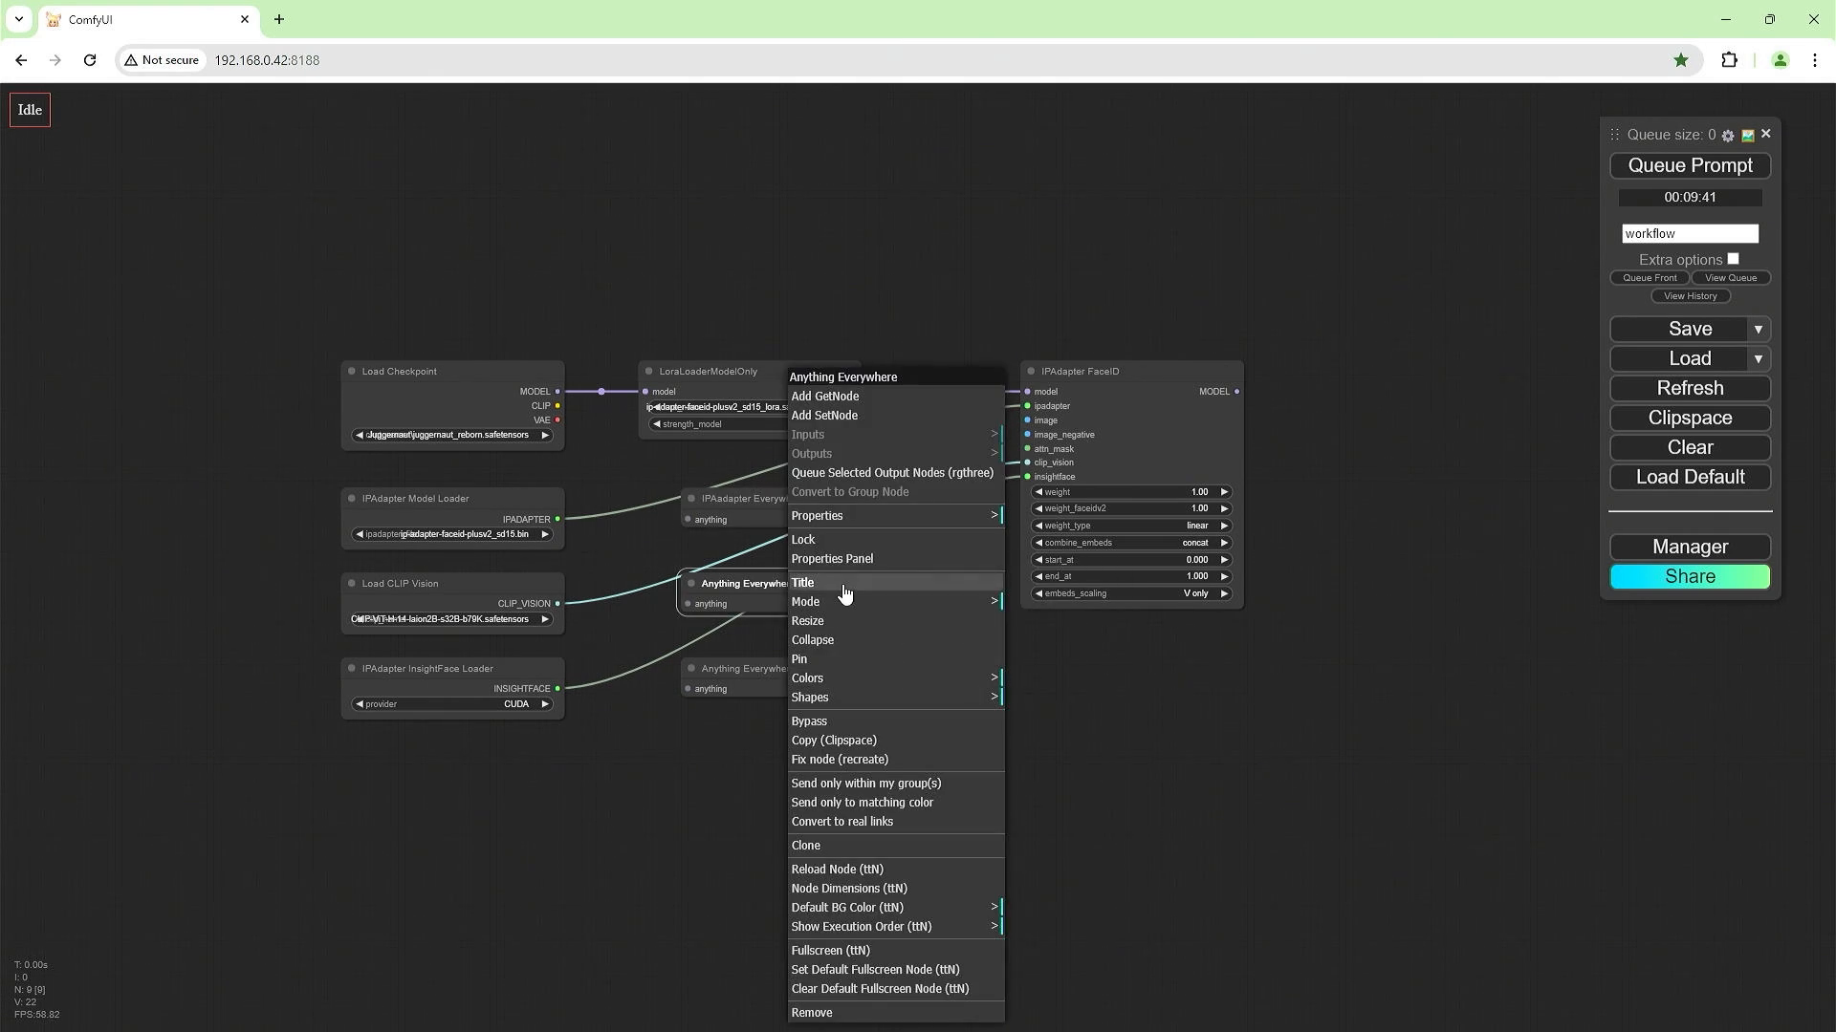
left_click(842, 585)
key("Delete")
key("Delete")
key("Delete")
key("Delete")
key("Delete")
key("Delete")
key("Delete")
key("Delete")
key("Delete")
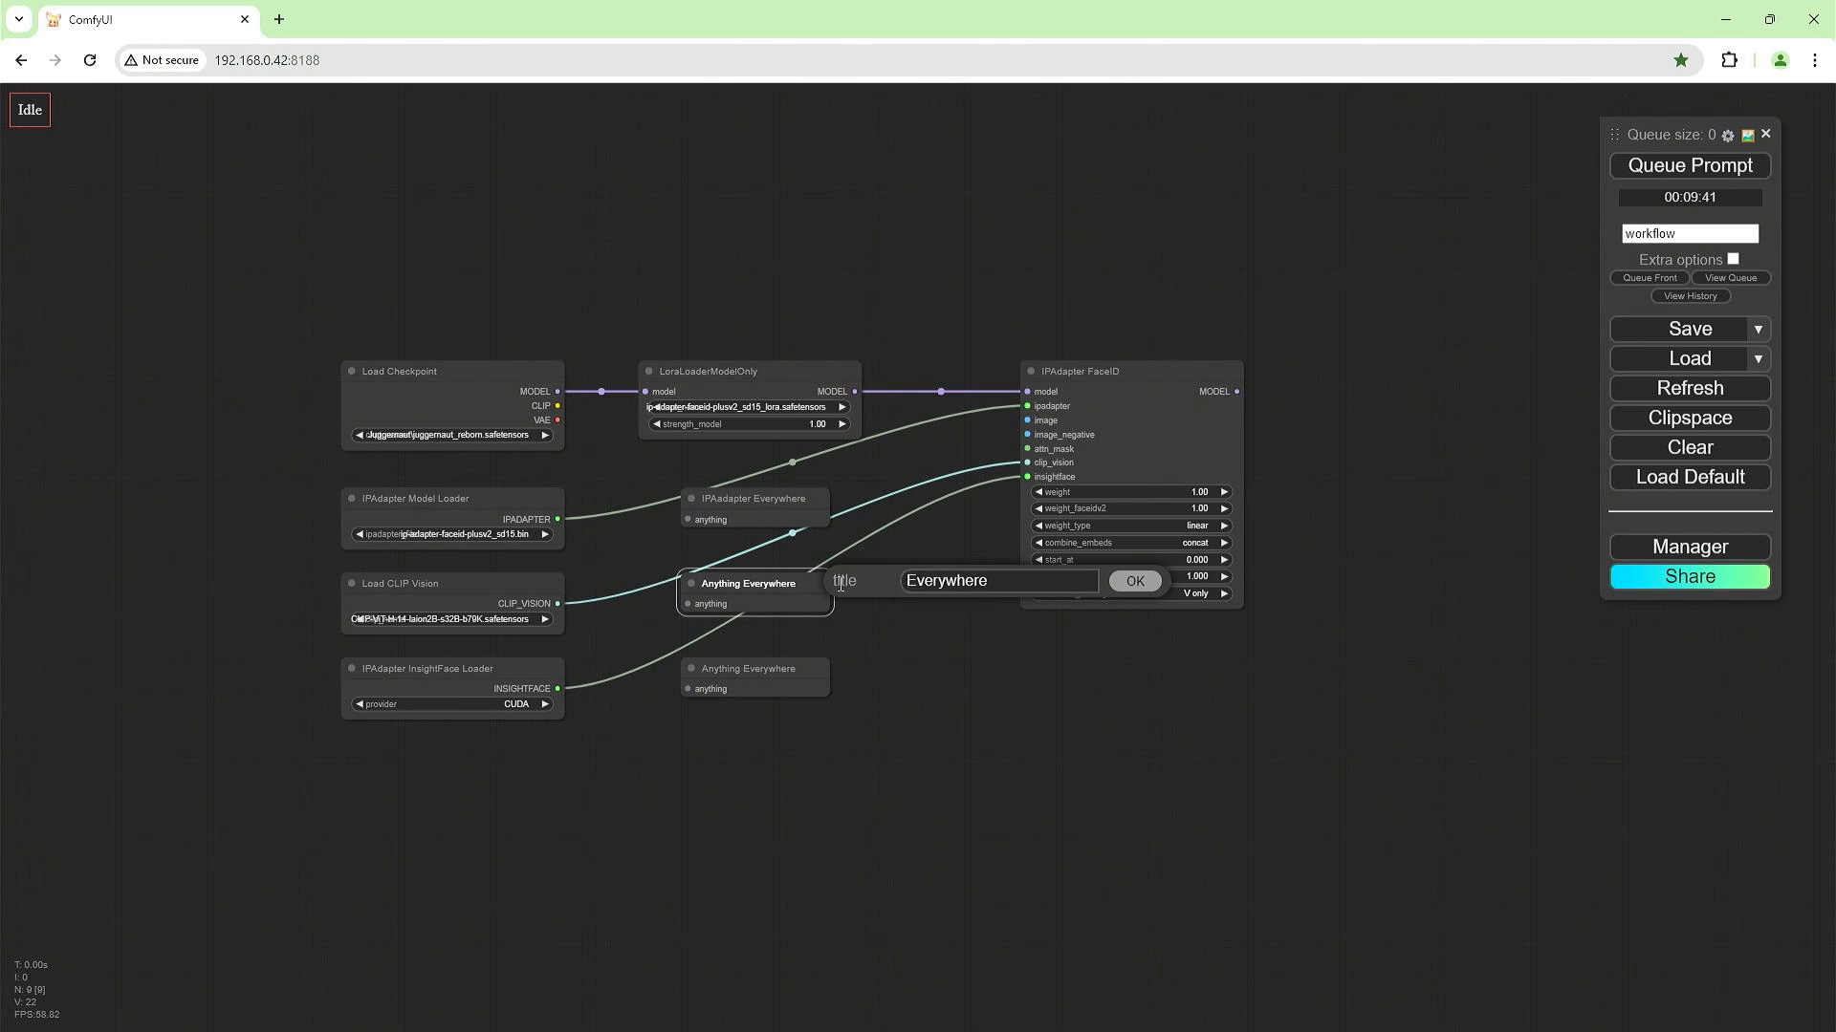
type("Clip Vision")
key("Return")
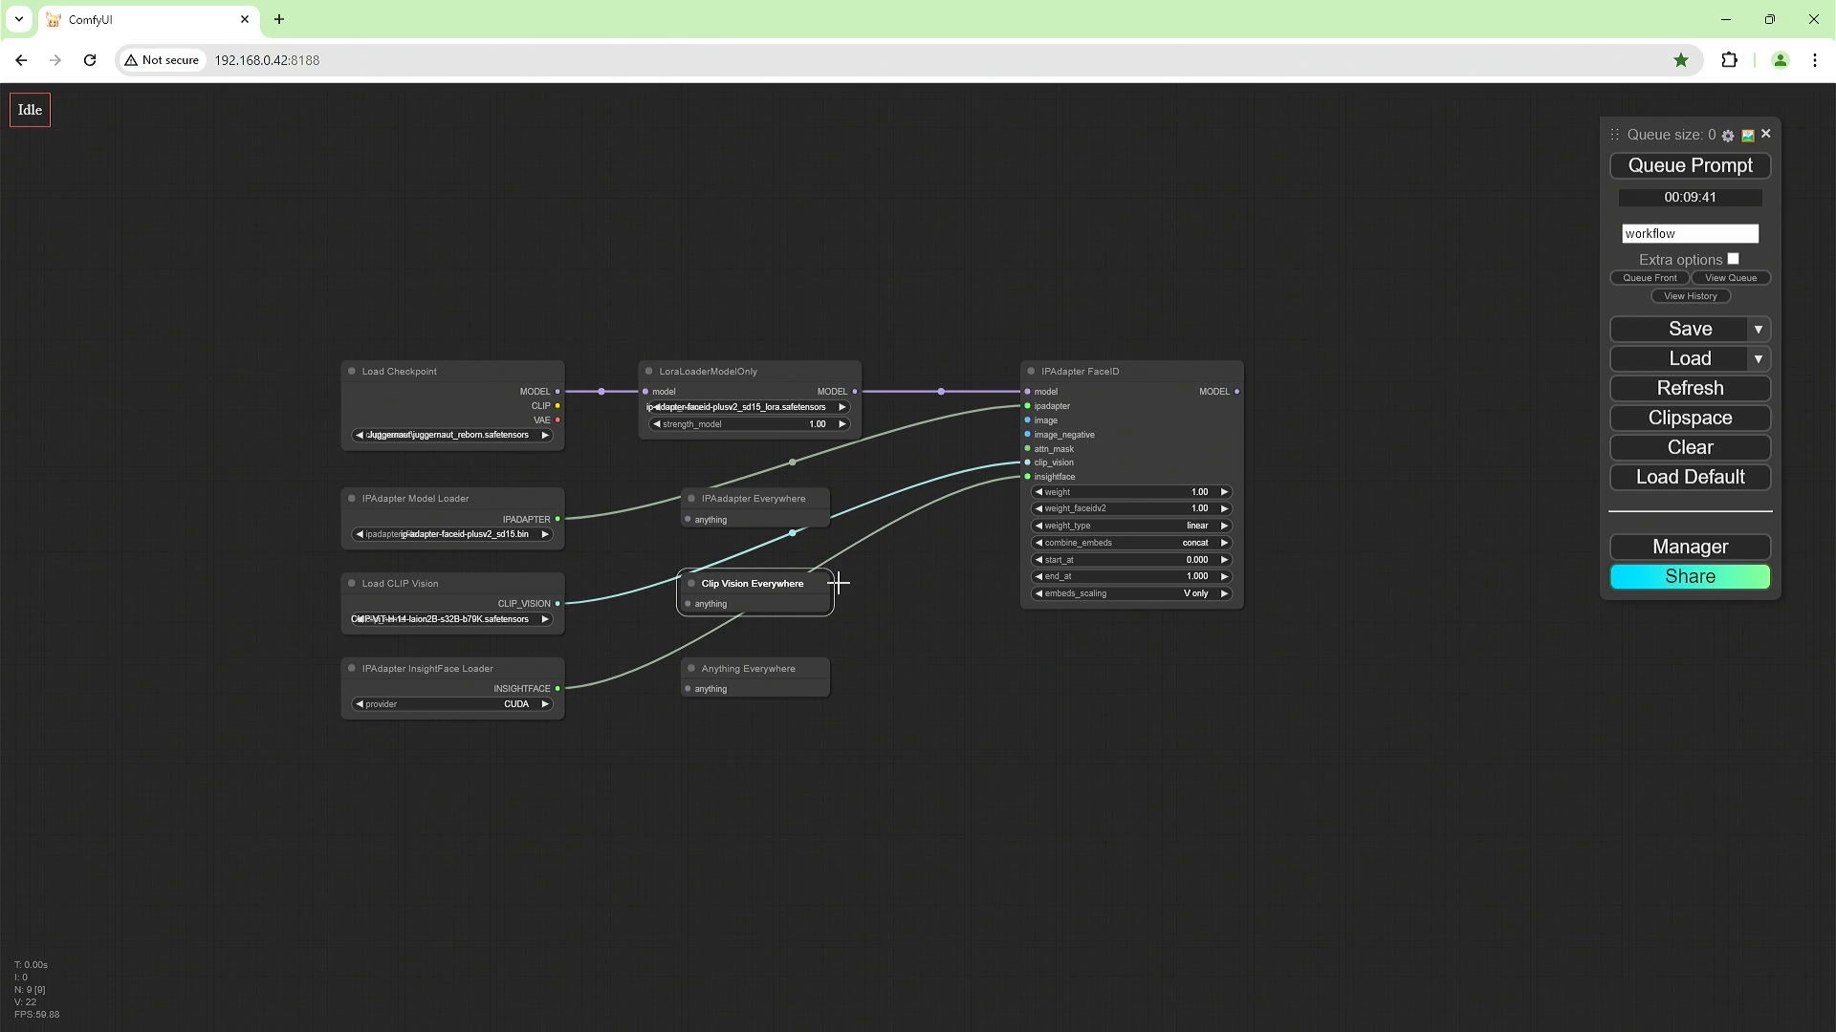
Retitle the Anything Everywhere node beside IPAdapter InsightFace Loader as "Insightface Everywhere".
right_click(732, 677)
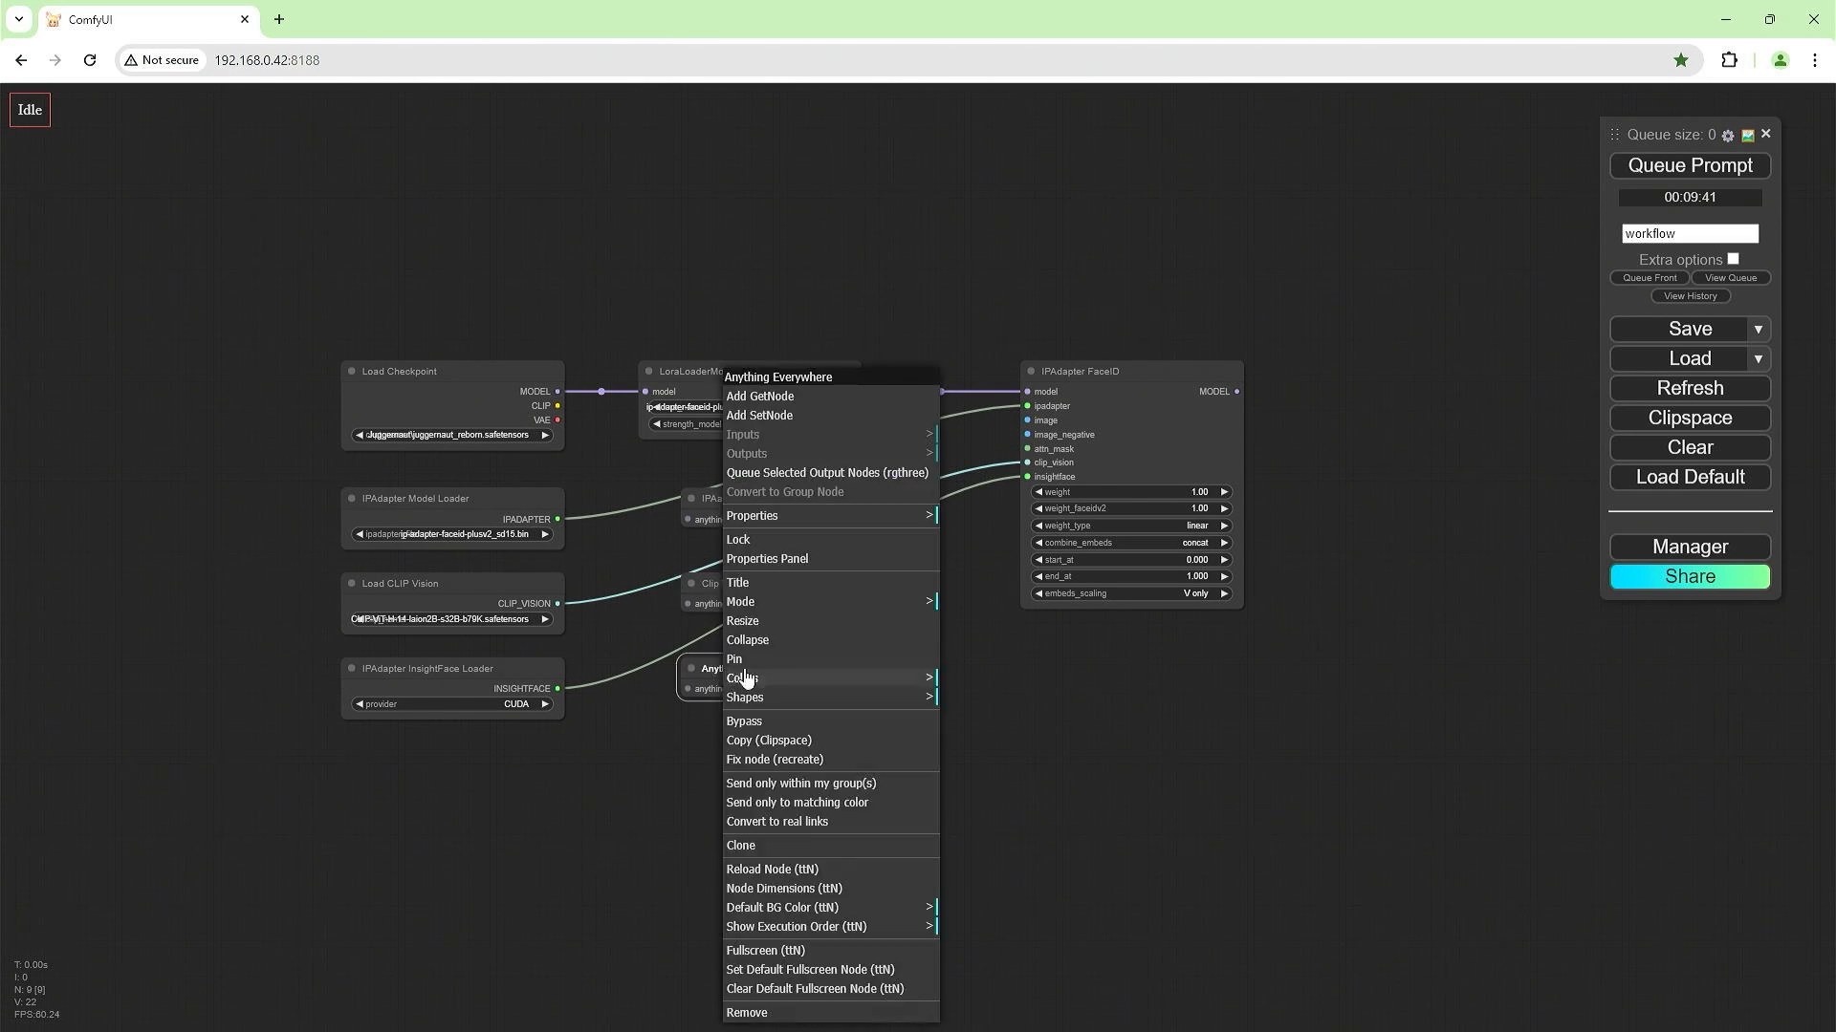
left_click(772, 581)
key("Home")
key("Delete")
key("Delete")
key("Delete")
key("Delete")
key("Delete")
key("Delete")
key("Delete")
key("Delete")
key("Delete")
type("Insightface")
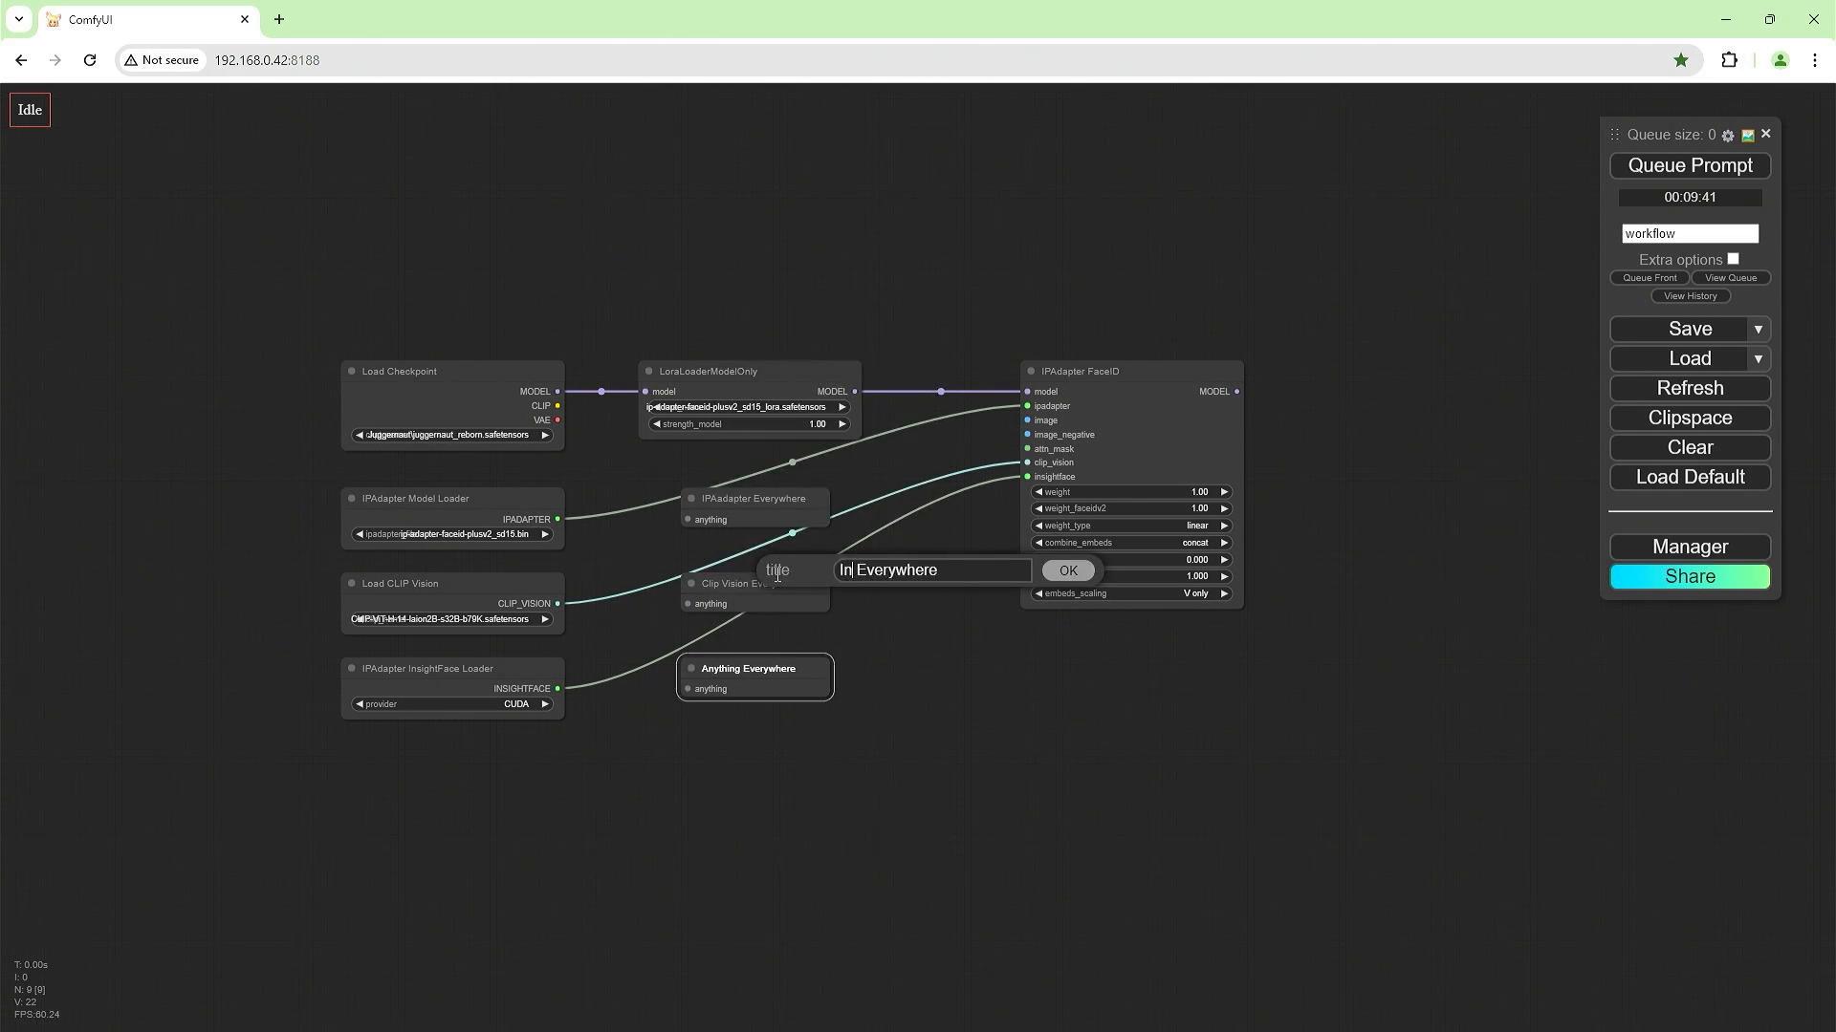
key("Return")
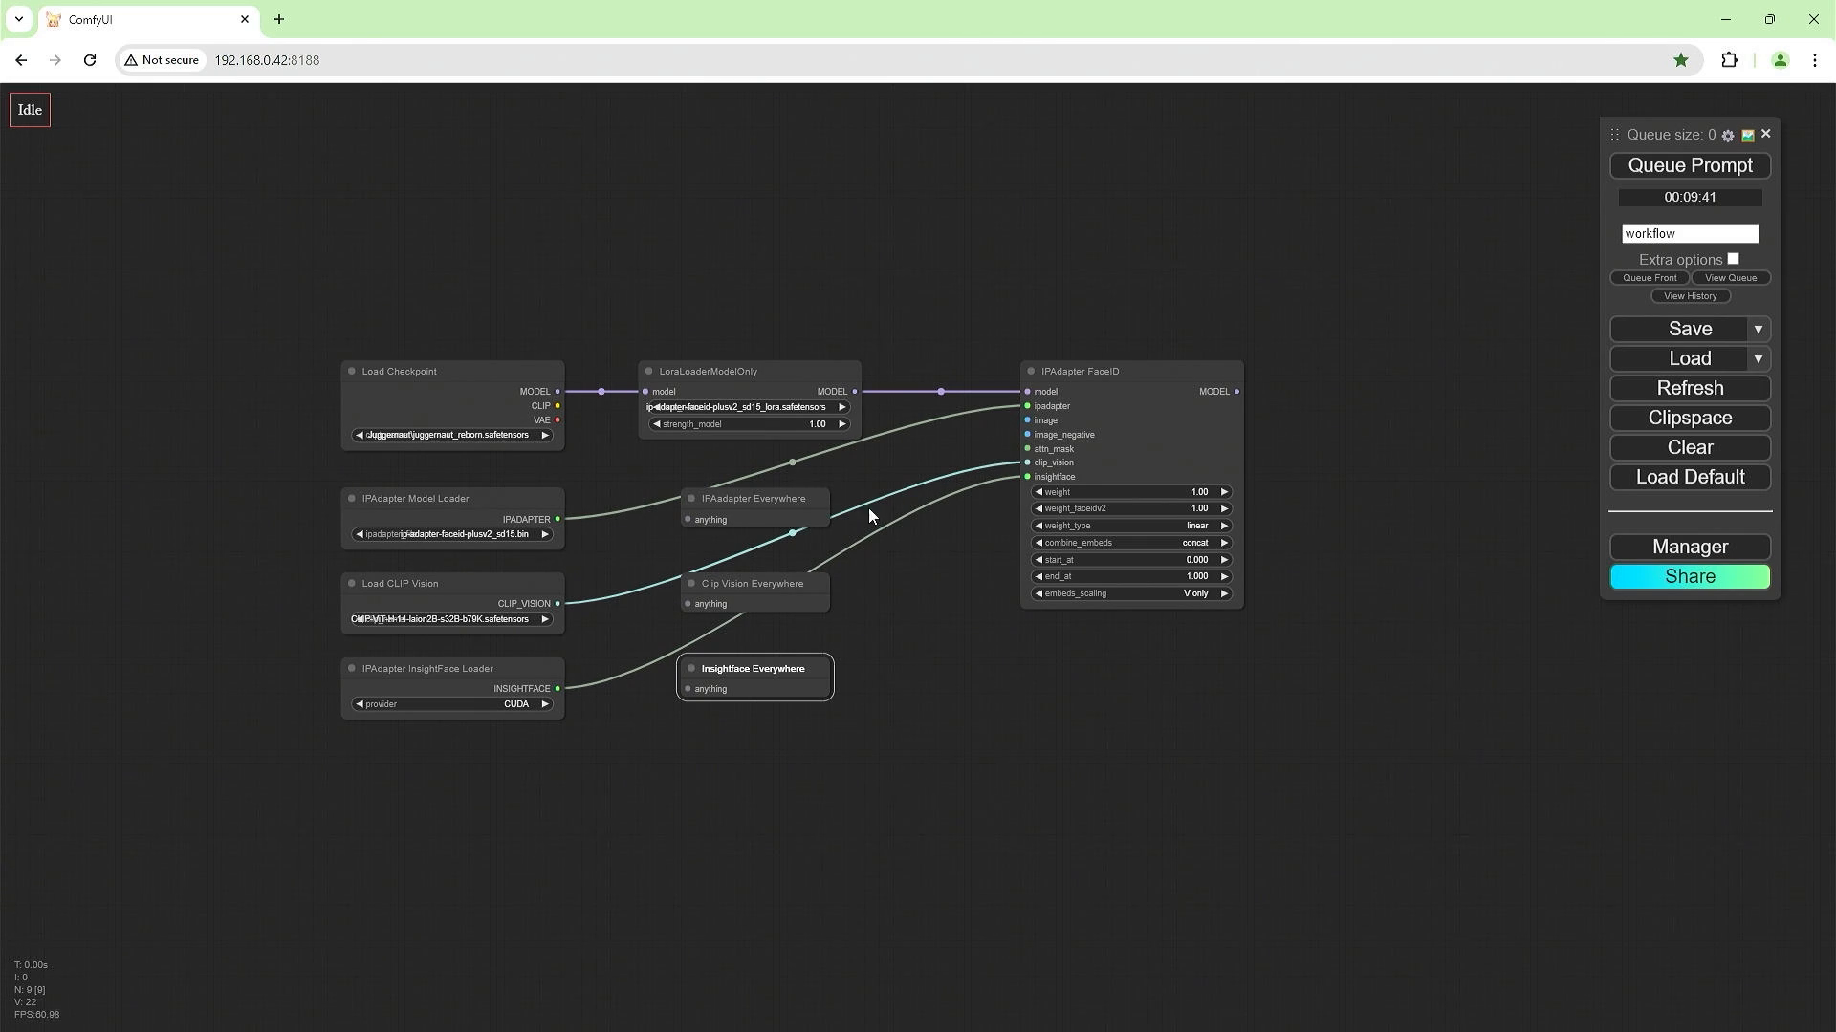
Connect the IPADAPTER, CLIP_VISION and INSIGHTFACE loader outputs to their matching Everywhere nodes.
left_click_drag(560, 518, 687, 519)
left_click_drag(557, 603, 687, 603)
left_click_drag(558, 688, 687, 689)
Disconnect the direct links from the ipadapter, clip_vision and insightface inputs of IPAdapter FaceID.
left_click_drag(1027, 405, 932, 430)
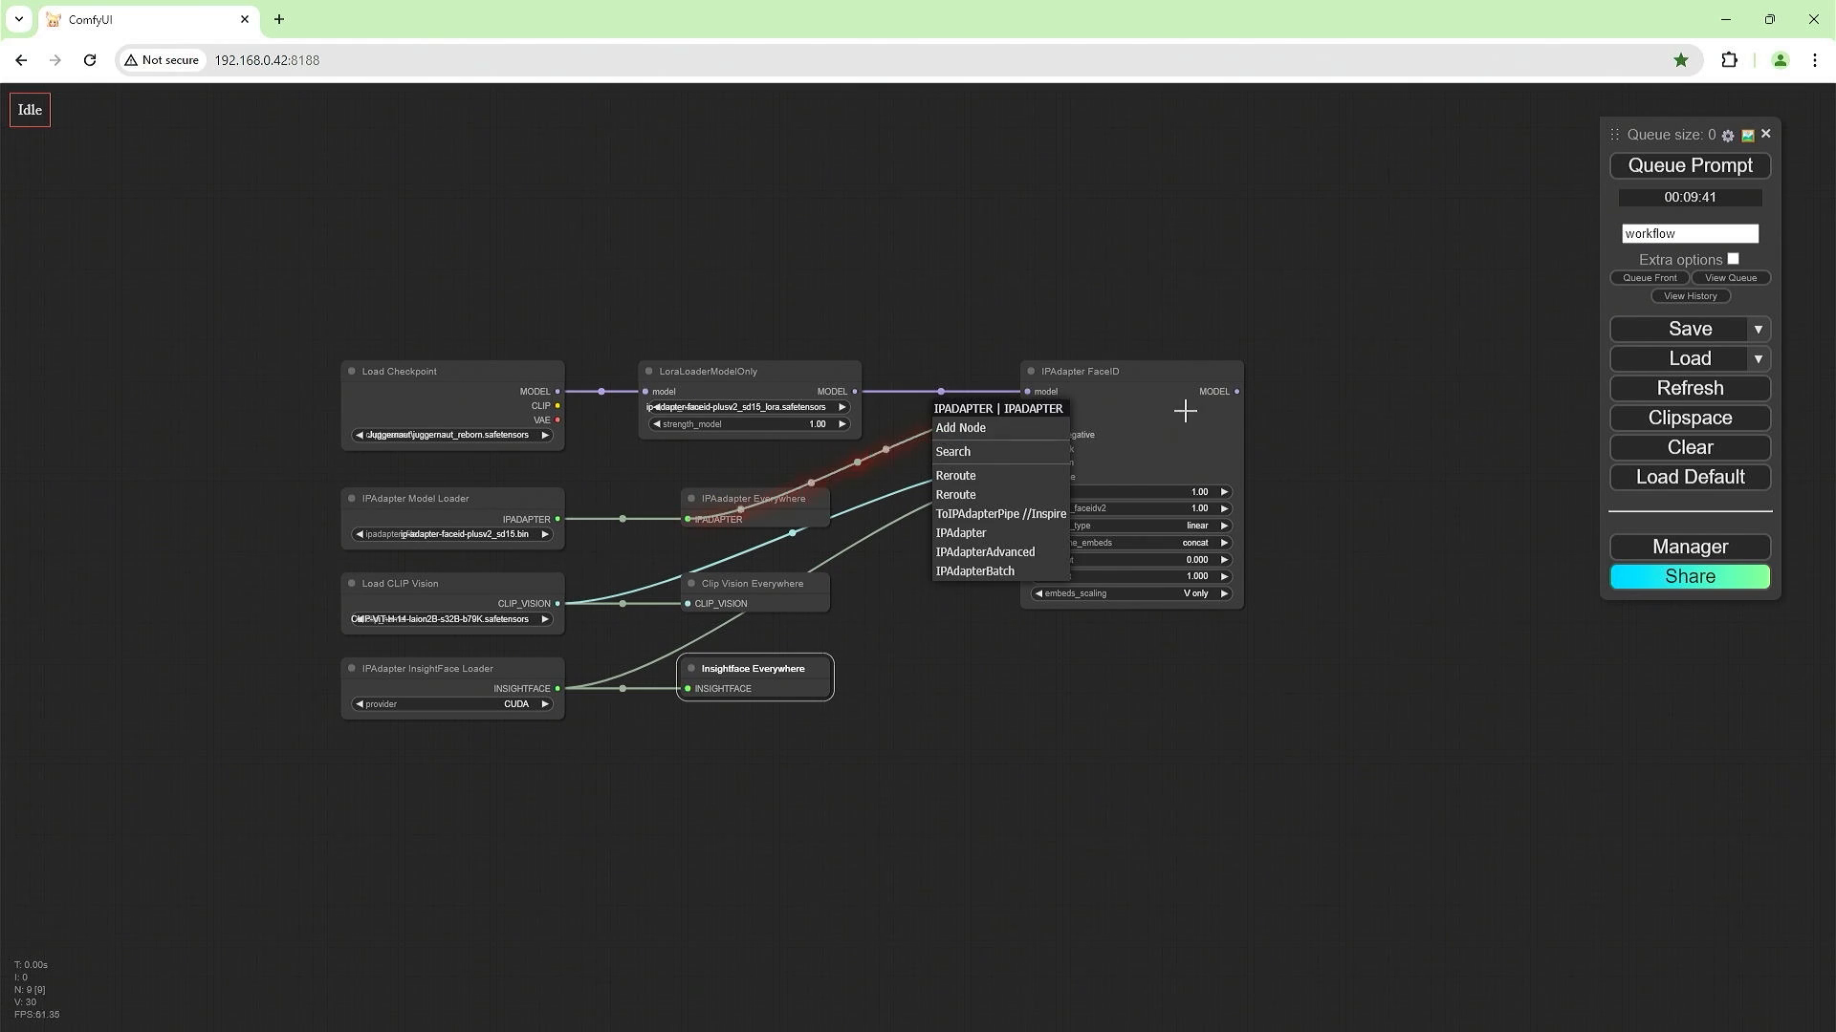
left_click(1184, 411)
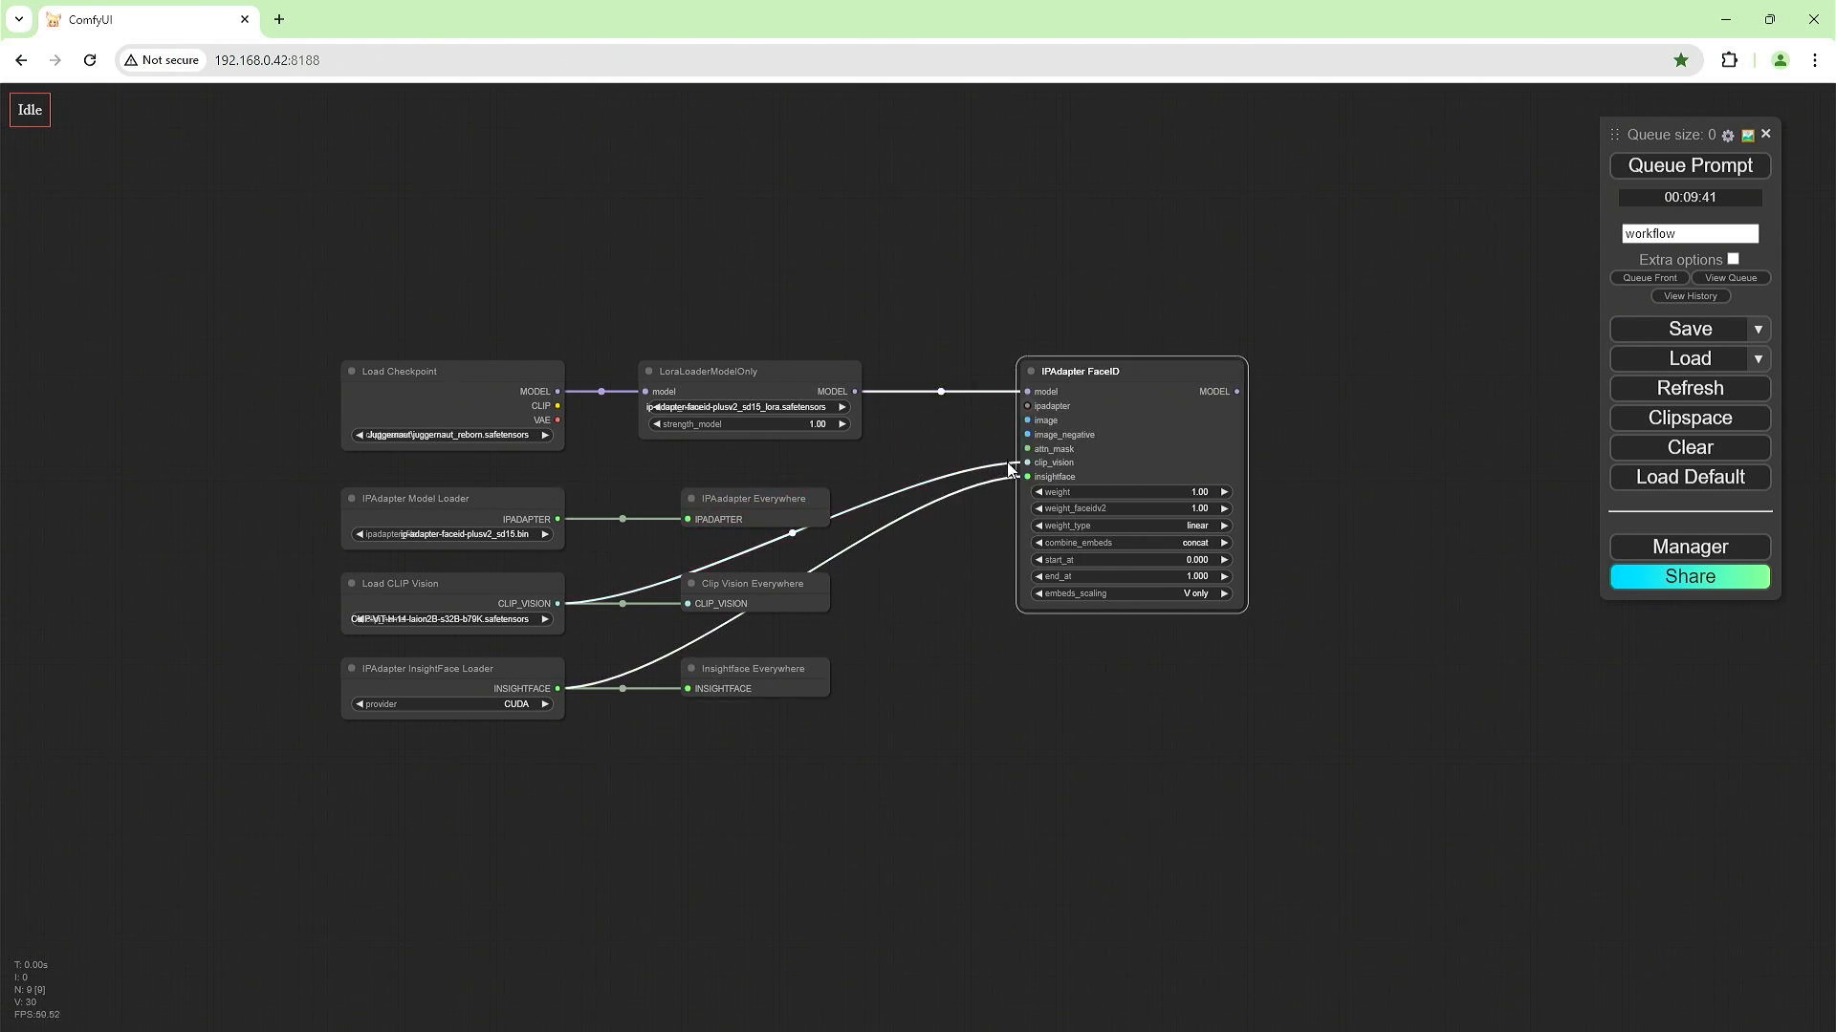
left_click_drag(1026, 462, 960, 559)
left_click(1164, 447)
left_click(968, 671)
Add a Load Image Batch From Dir (Inspire) node above IPAdapter FaceID and connect its IMAGE output to the image input.
double_click(1015, 294)
type("loa")
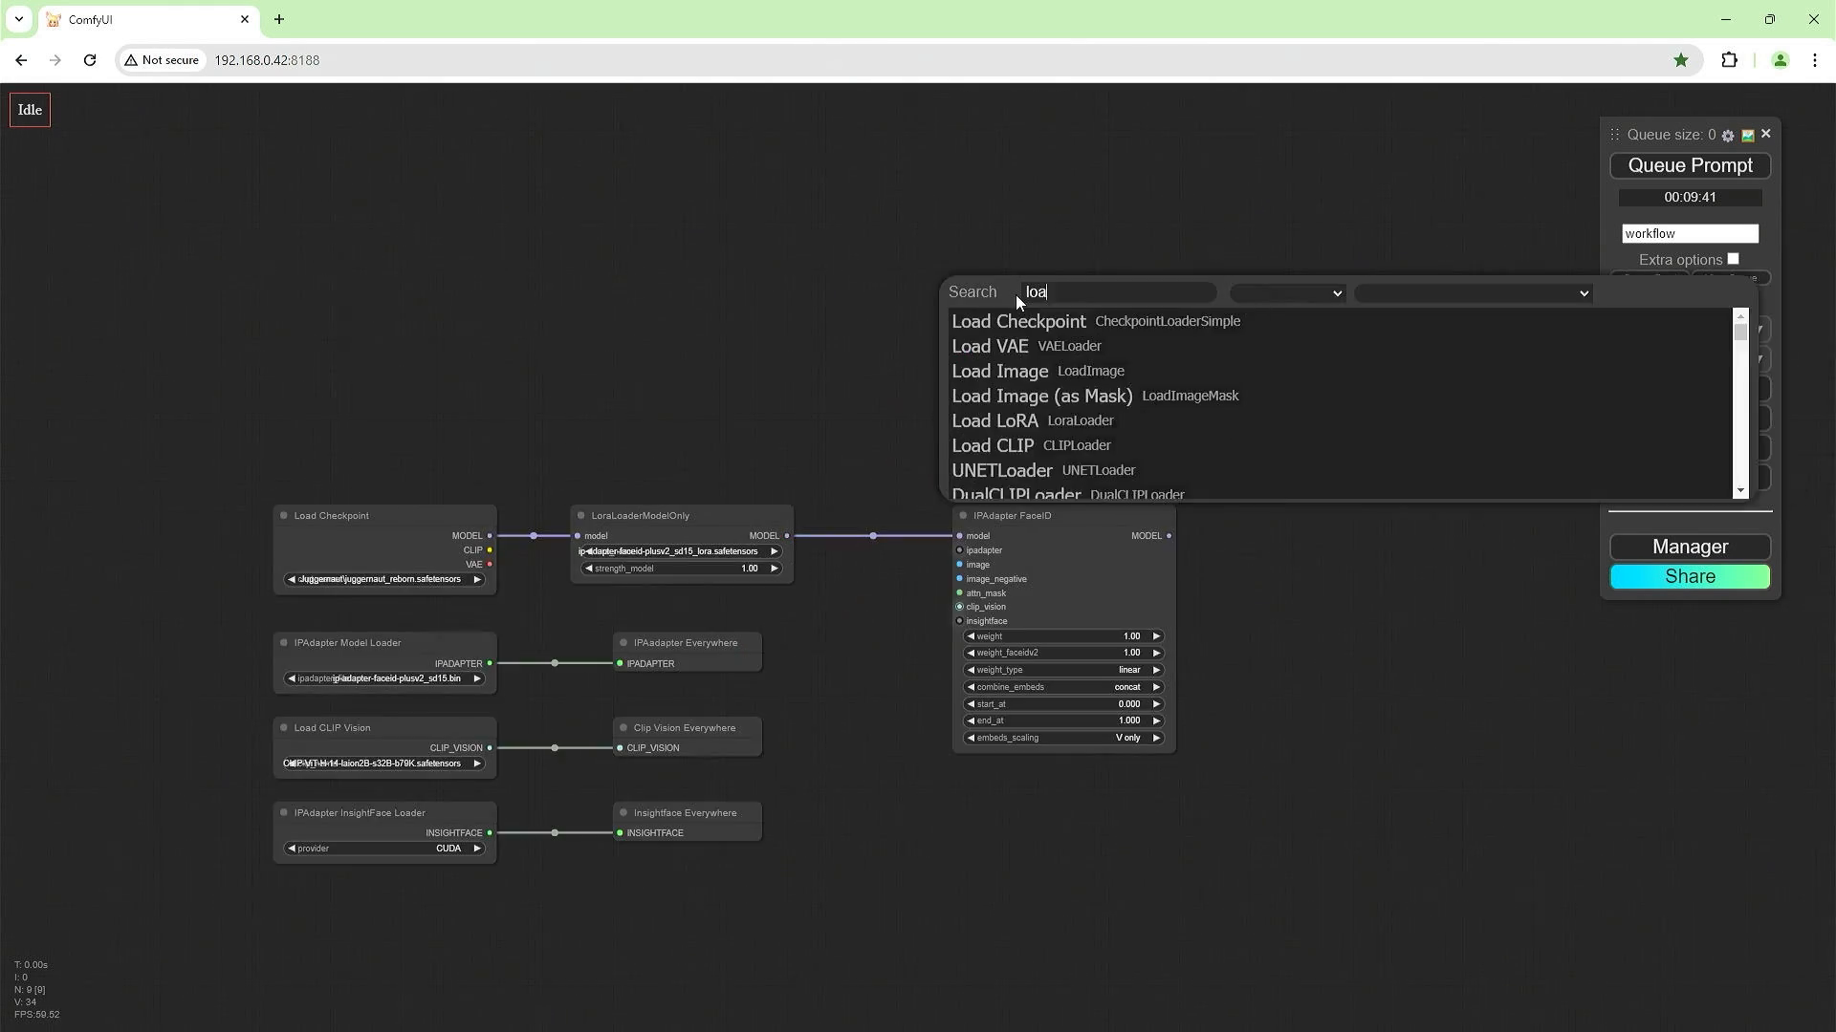
type("d image")
left_click(1098, 407)
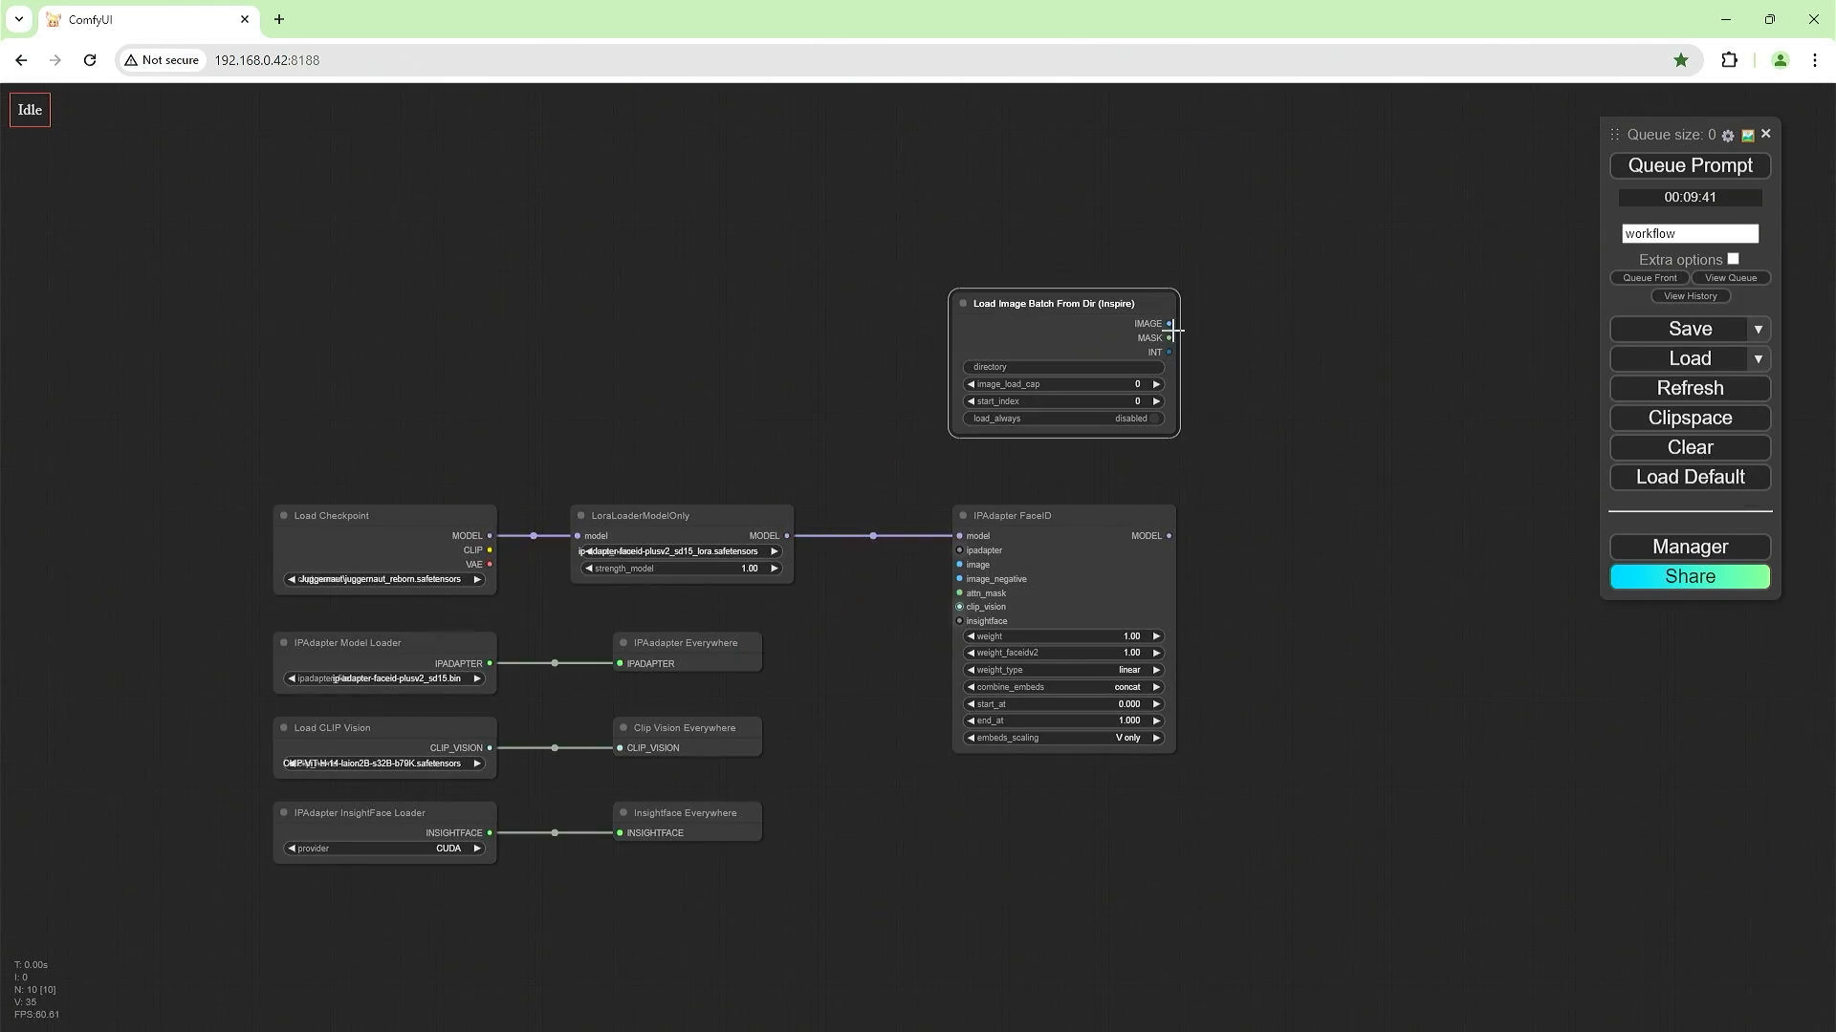
left_click_drag(1172, 325, 959, 565)
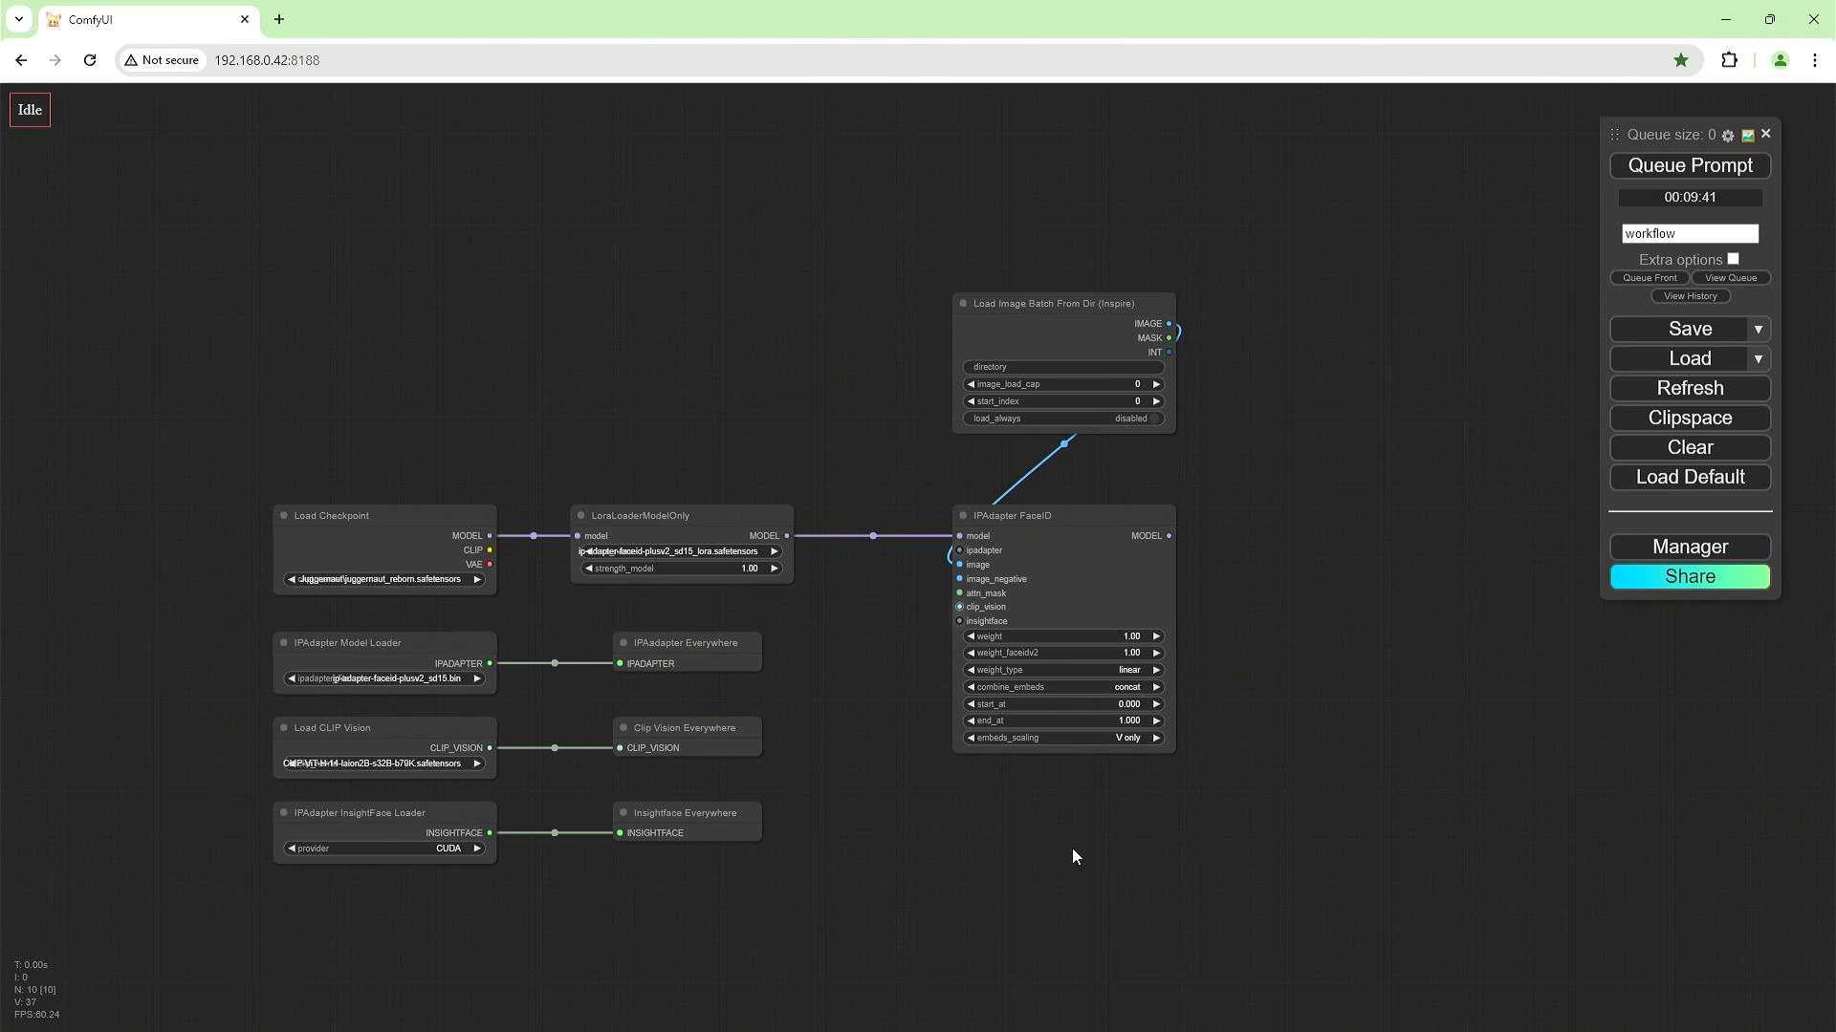
Add a Preview Image node beneath IPAdapter FaceID and feed it the IMAGE output of Load Image Batch From Dir.
double_click(1073, 849)
double_click(1112, 824)
type("preview")
left_click(1116, 852)
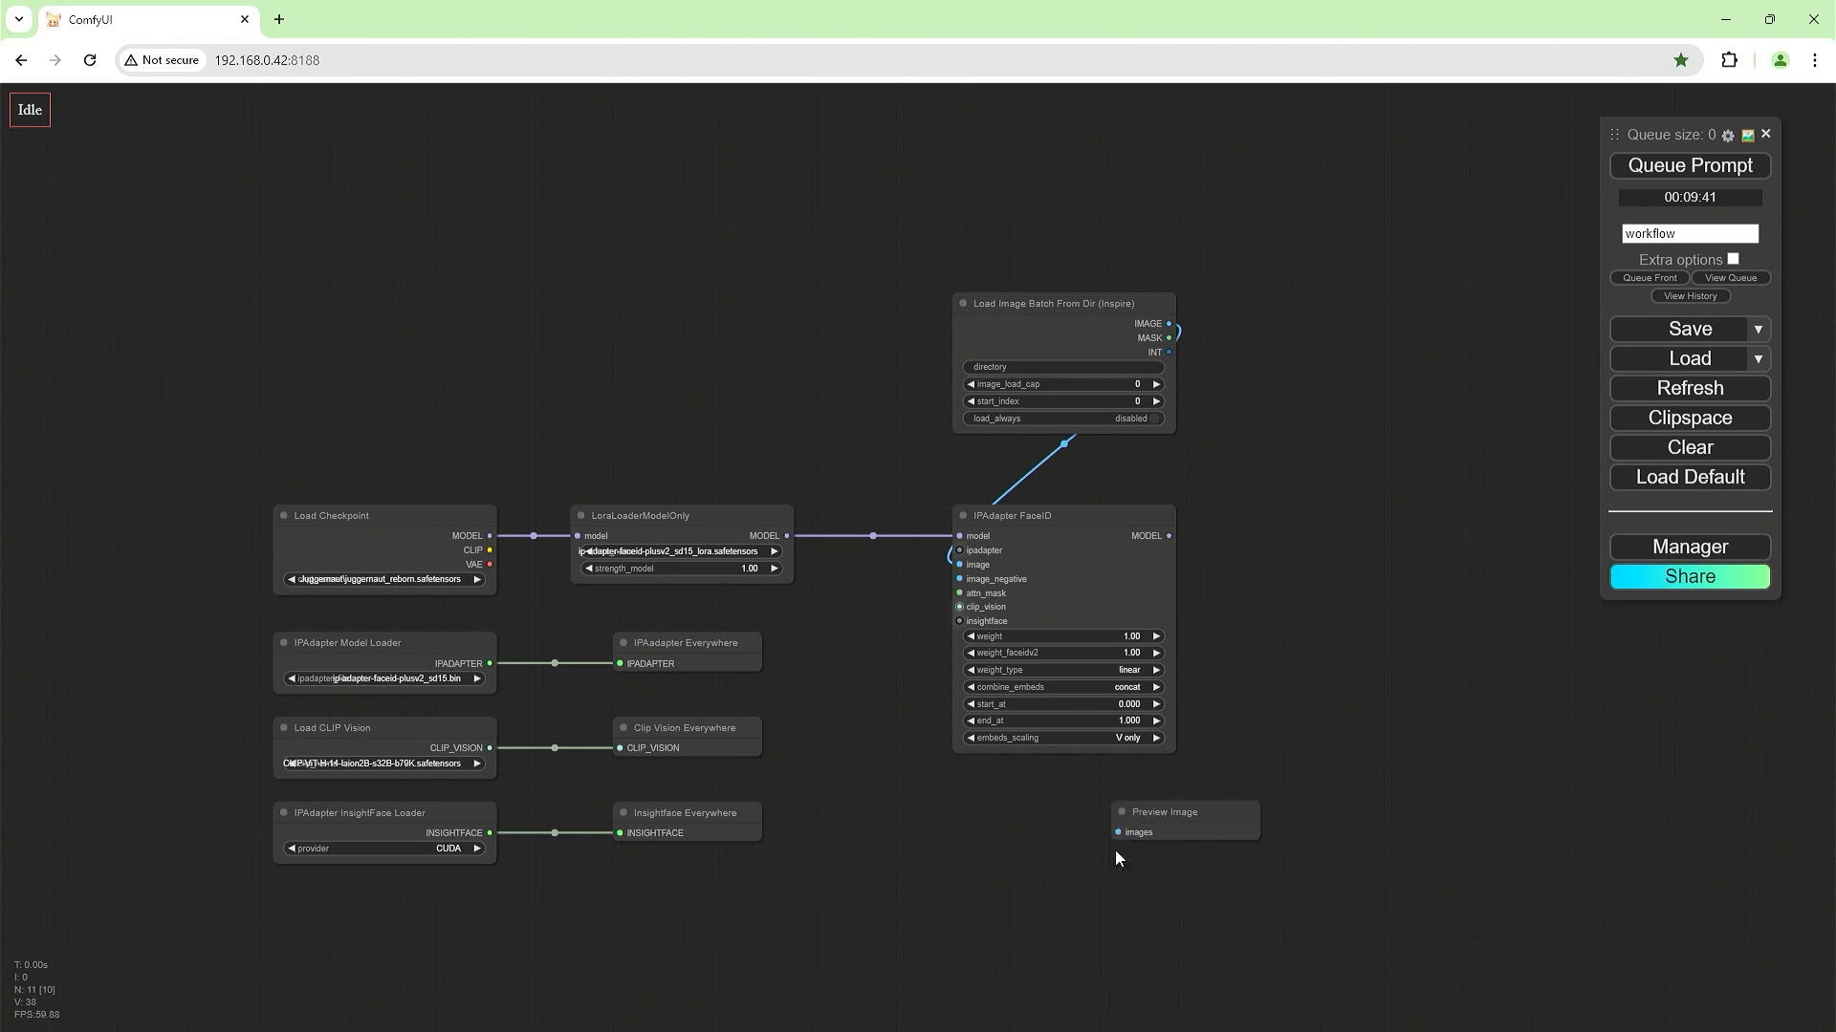
left_click_drag(1142, 811, 1028, 797)
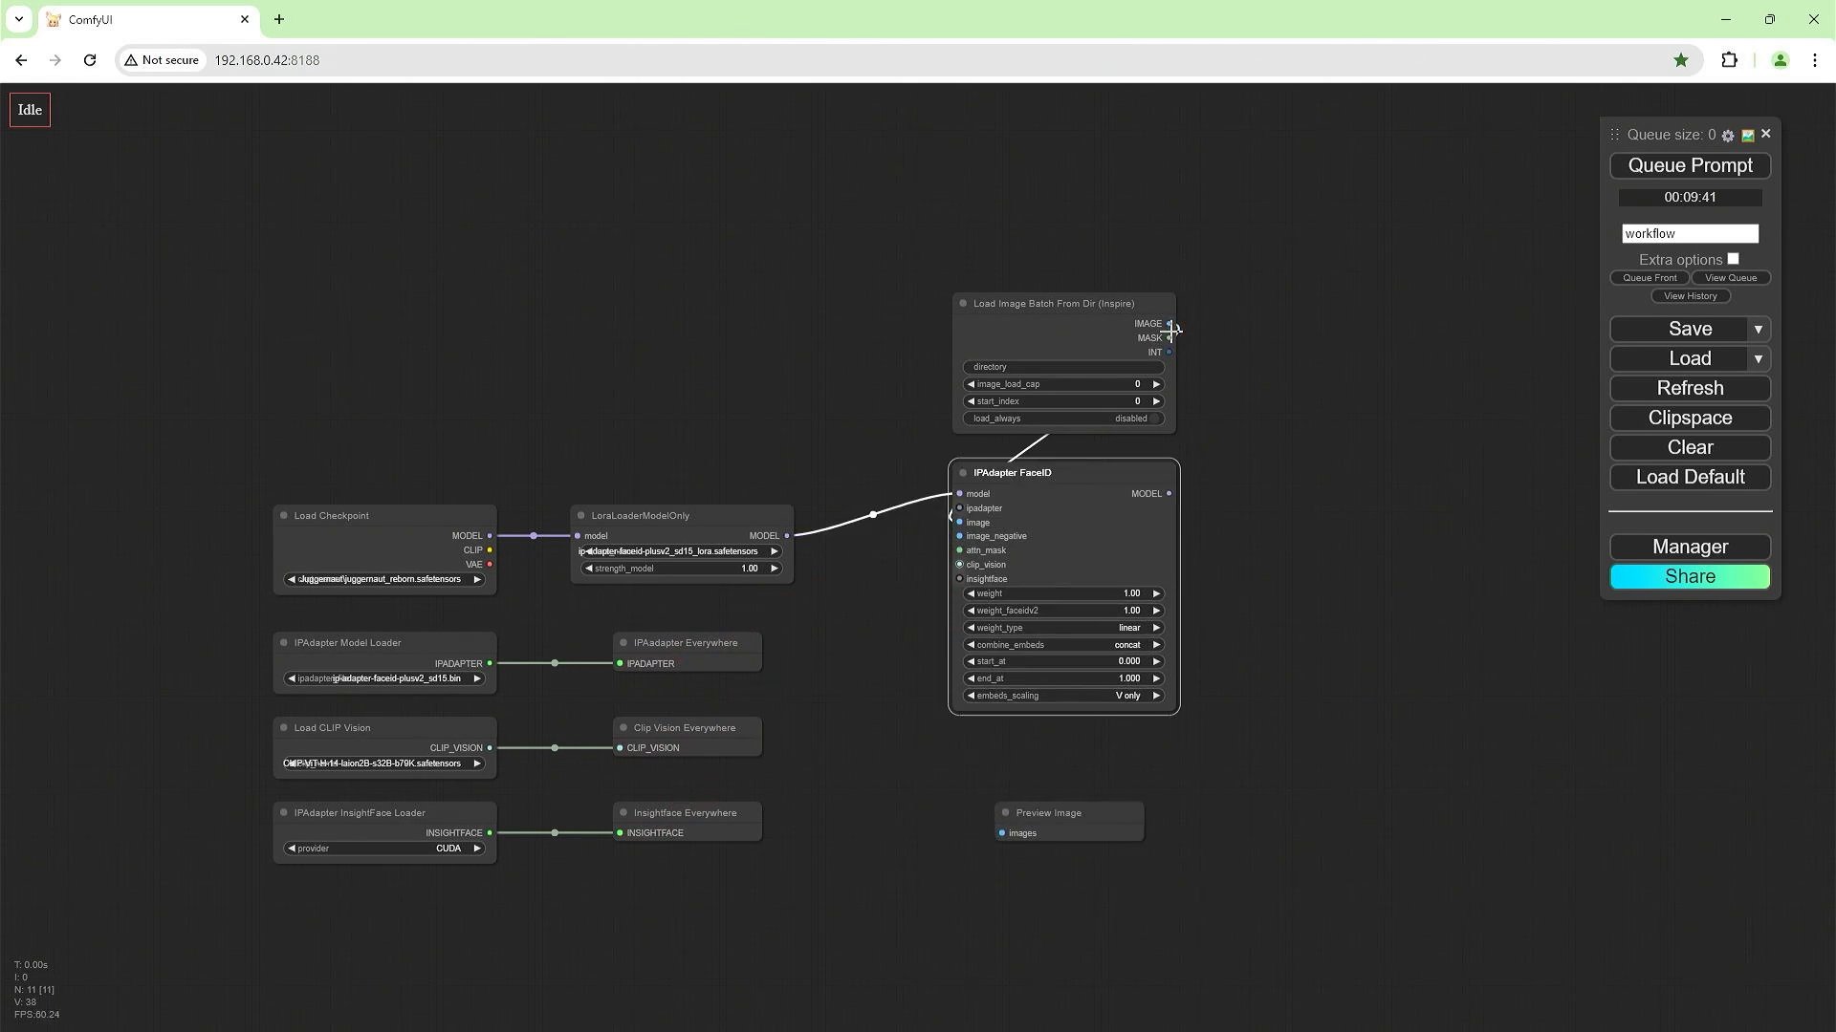
left_click_drag(1171, 324, 1002, 833)
Add a Load Image (as Mask) node below Preview Image, connect it to IPAdapter FaceID's attn_mask and load left 3.png.
scroll(1042, 746, "down", 2)
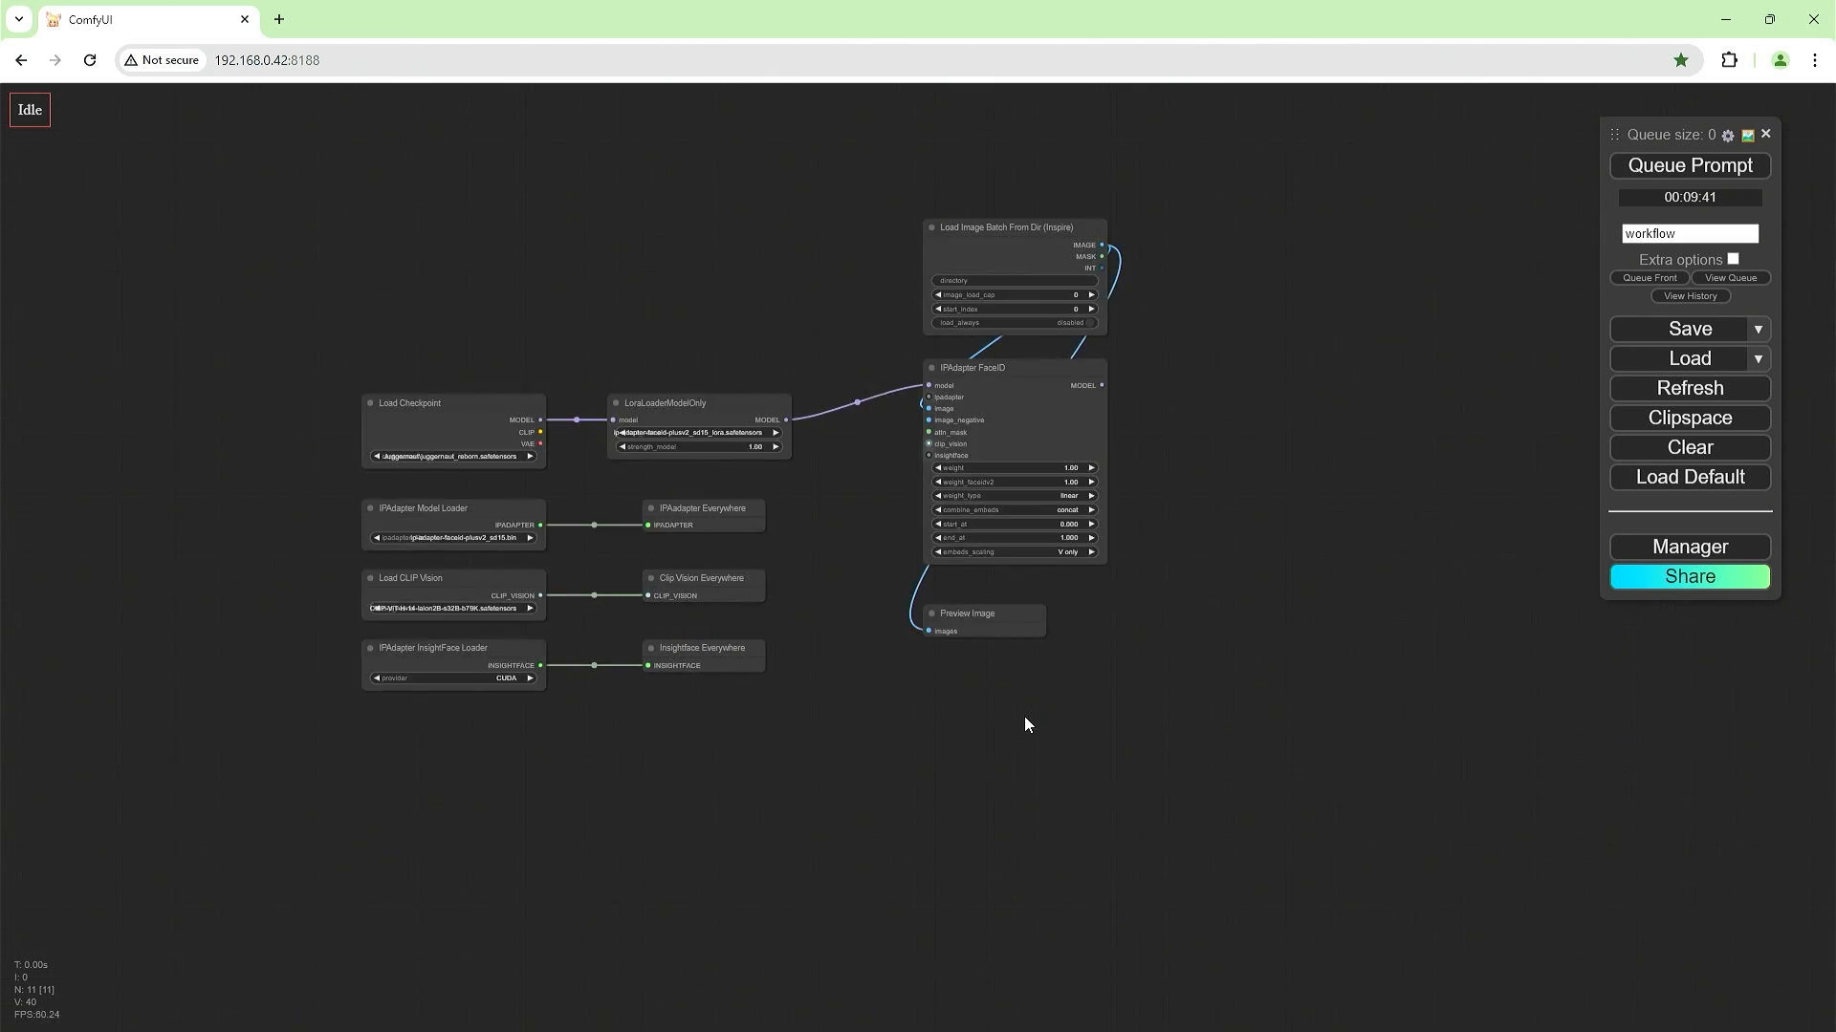
double_click(1024, 715)
type("load image as")
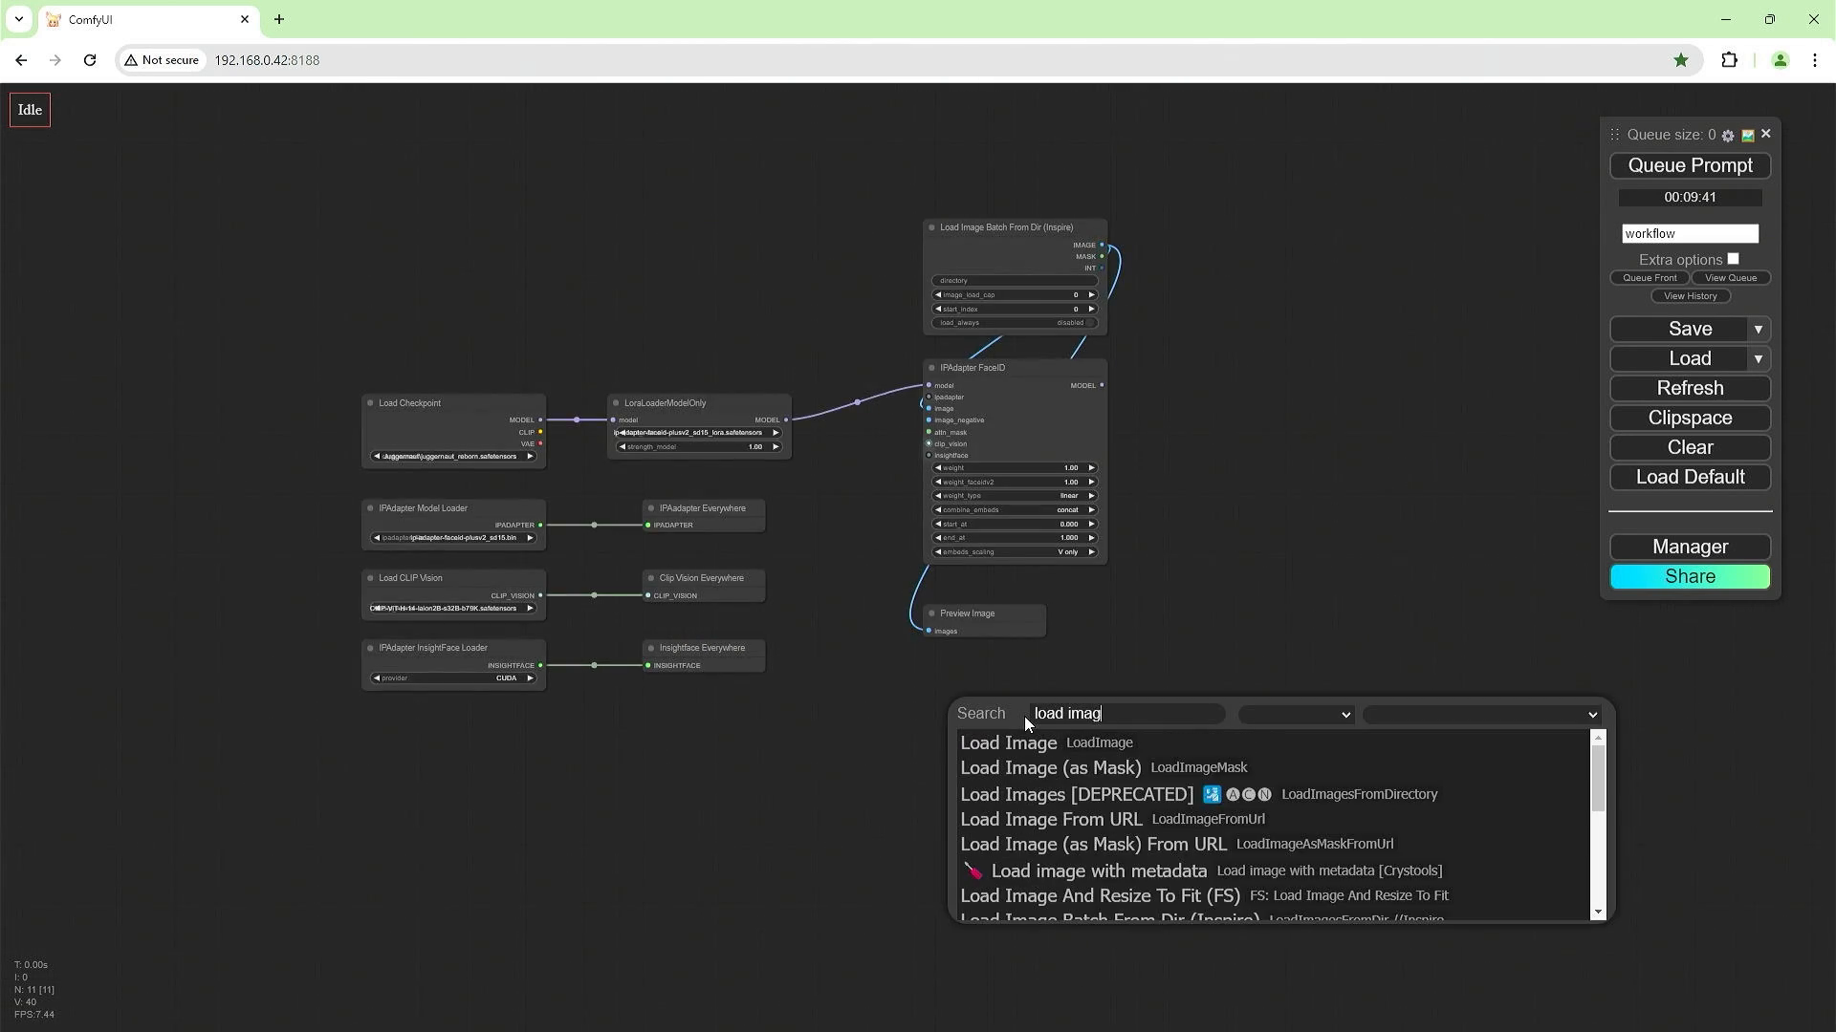
key("BackSpace")
key("BackSpace")
key("BackSpace")
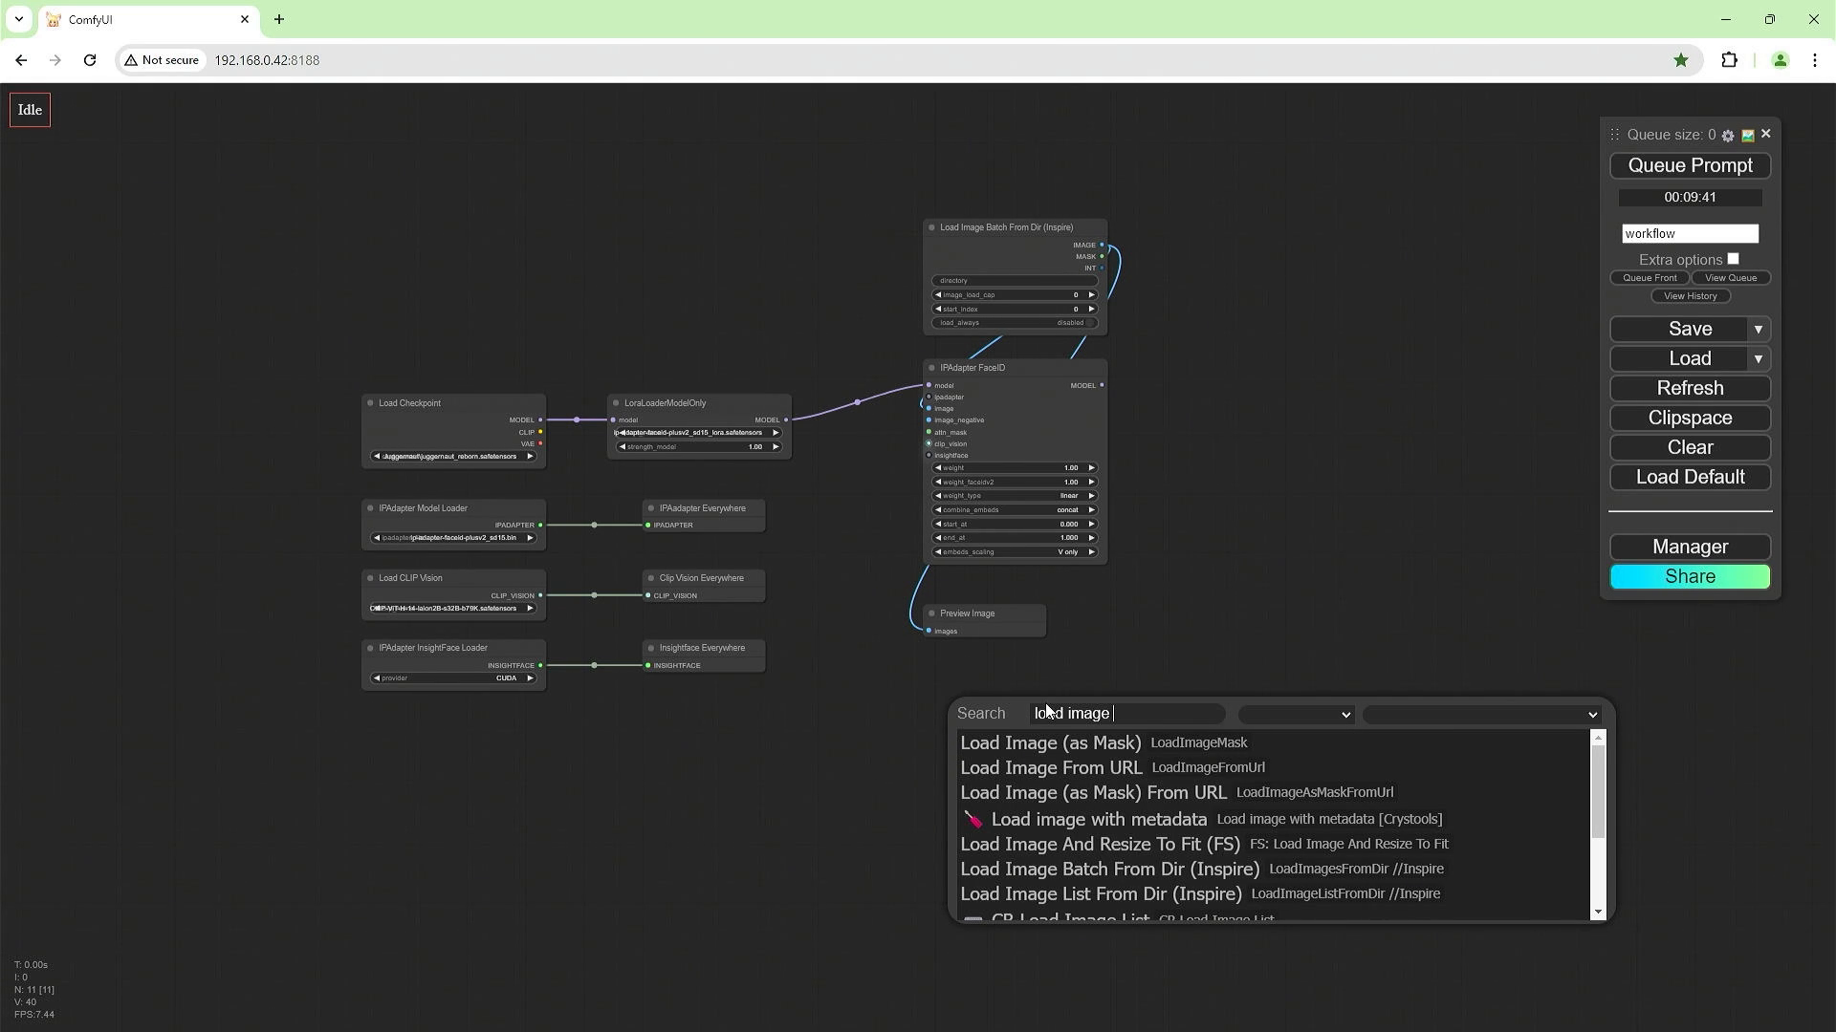
key("Return")
left_click_drag(1045, 712, 996, 432)
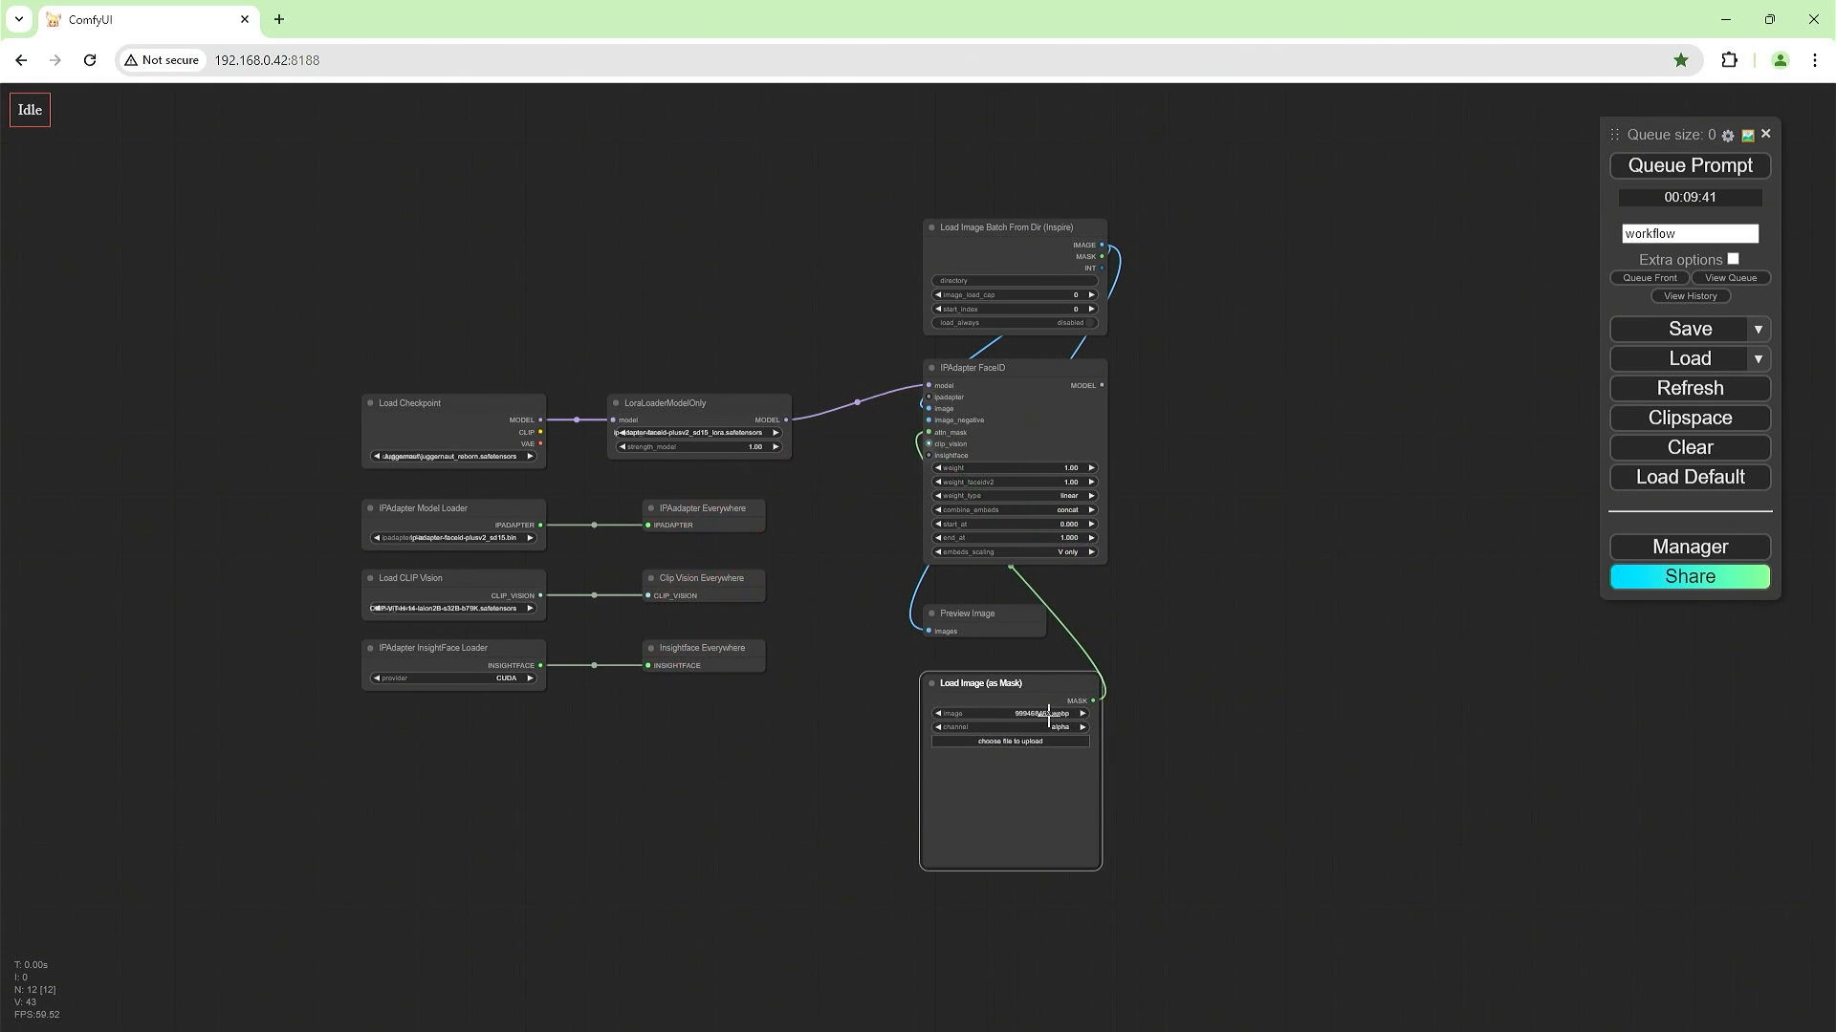
left_click(1031, 741)
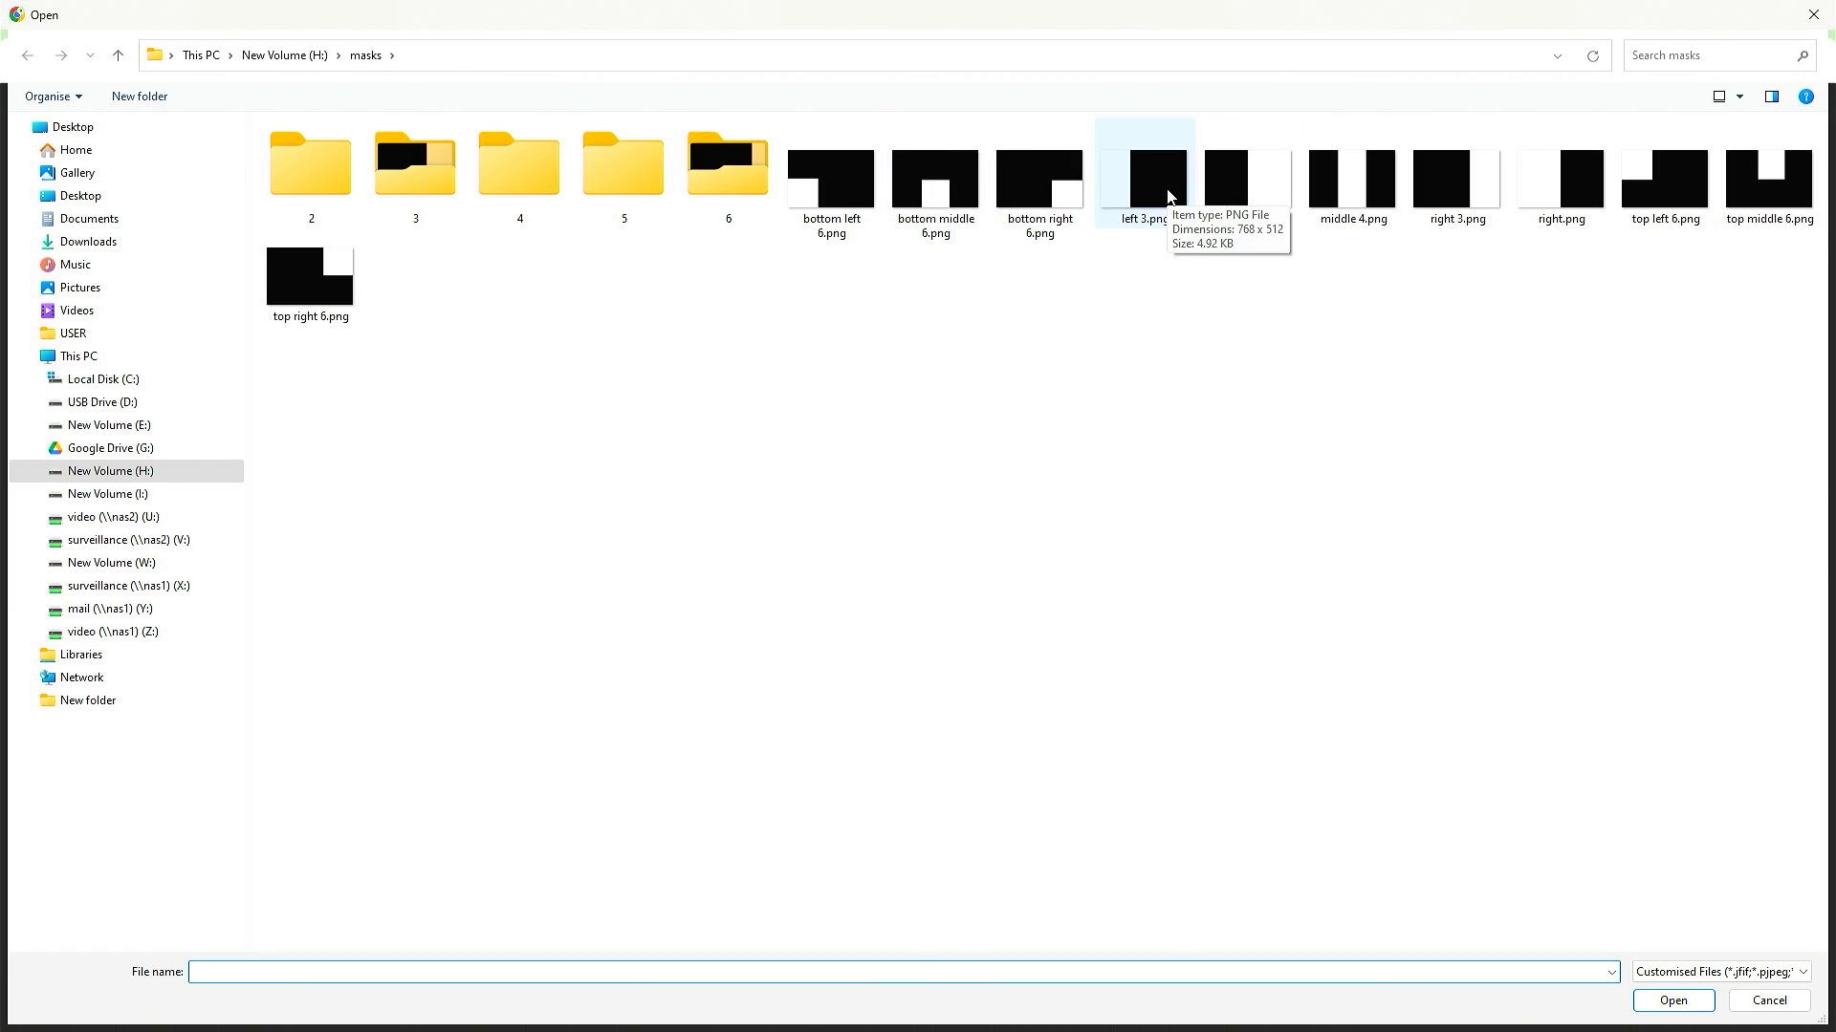
double_click(1168, 196)
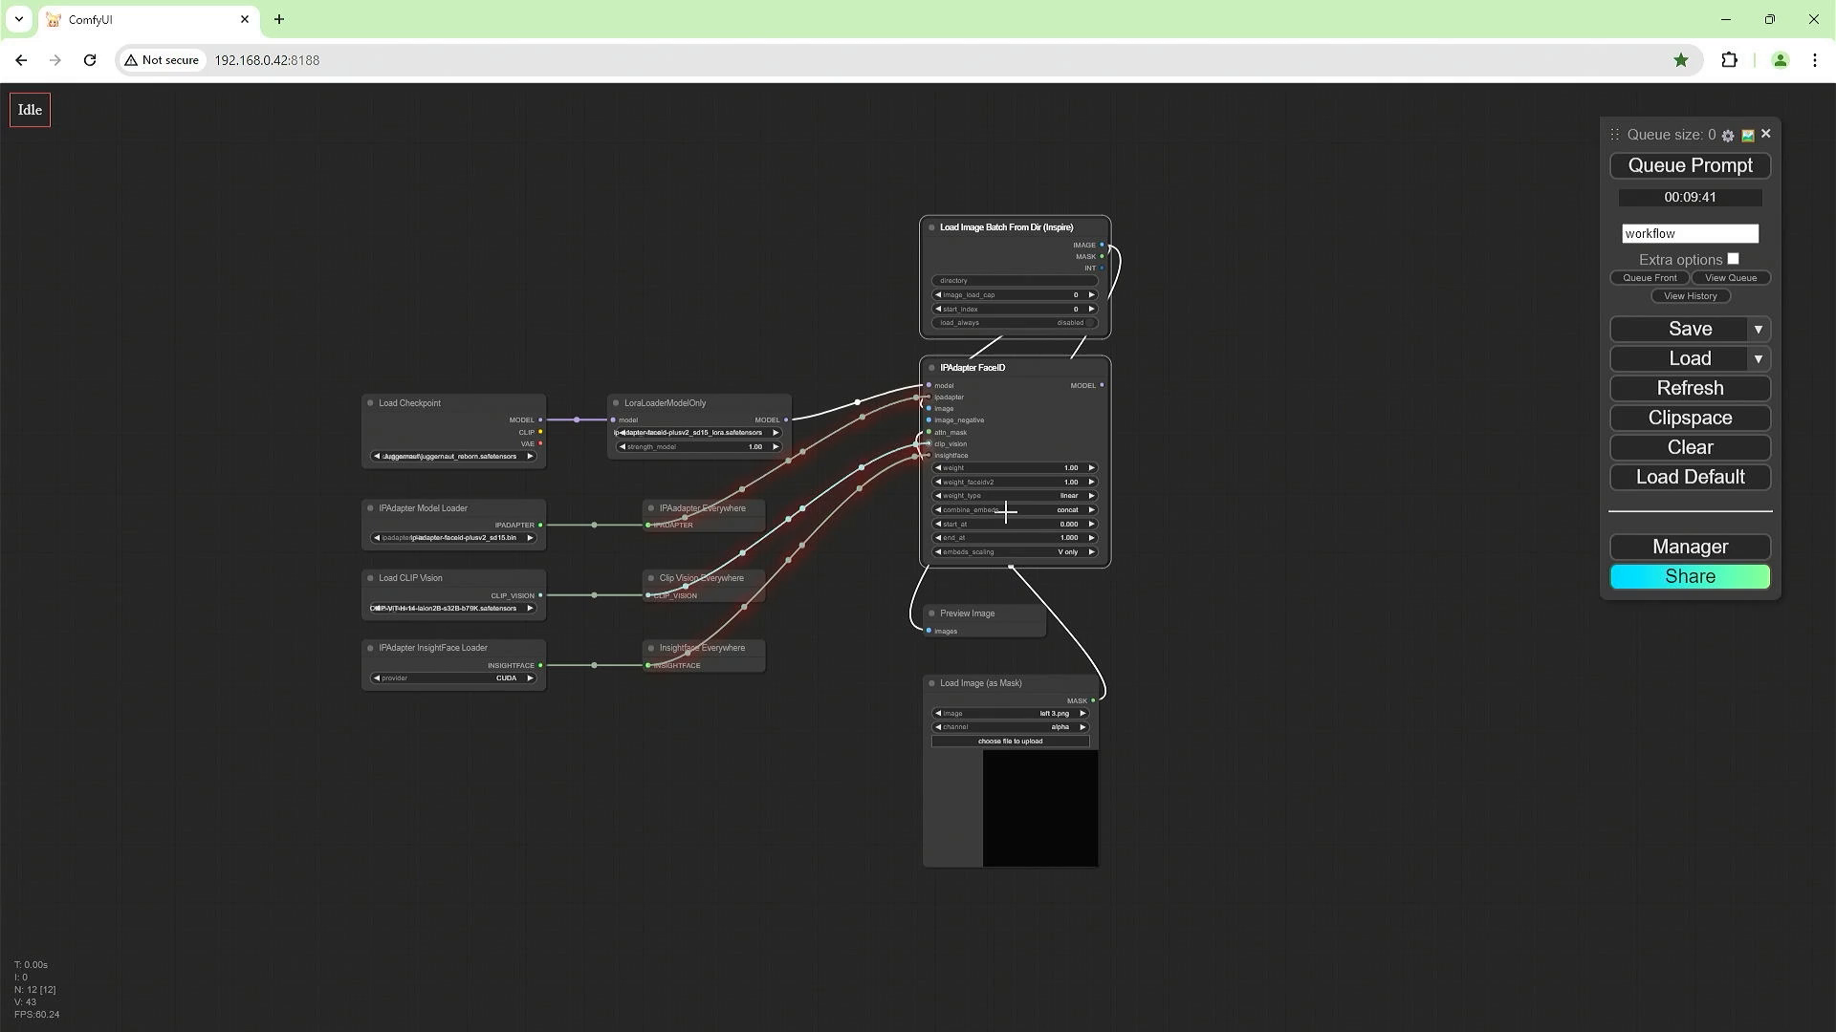
Duplicate the image batch, IPAdapter FaceID, preview and mask nodes twice, setting the copies in columns beside the original.
left_click(991, 617, "shift")
left_click(1002, 684, "shift")
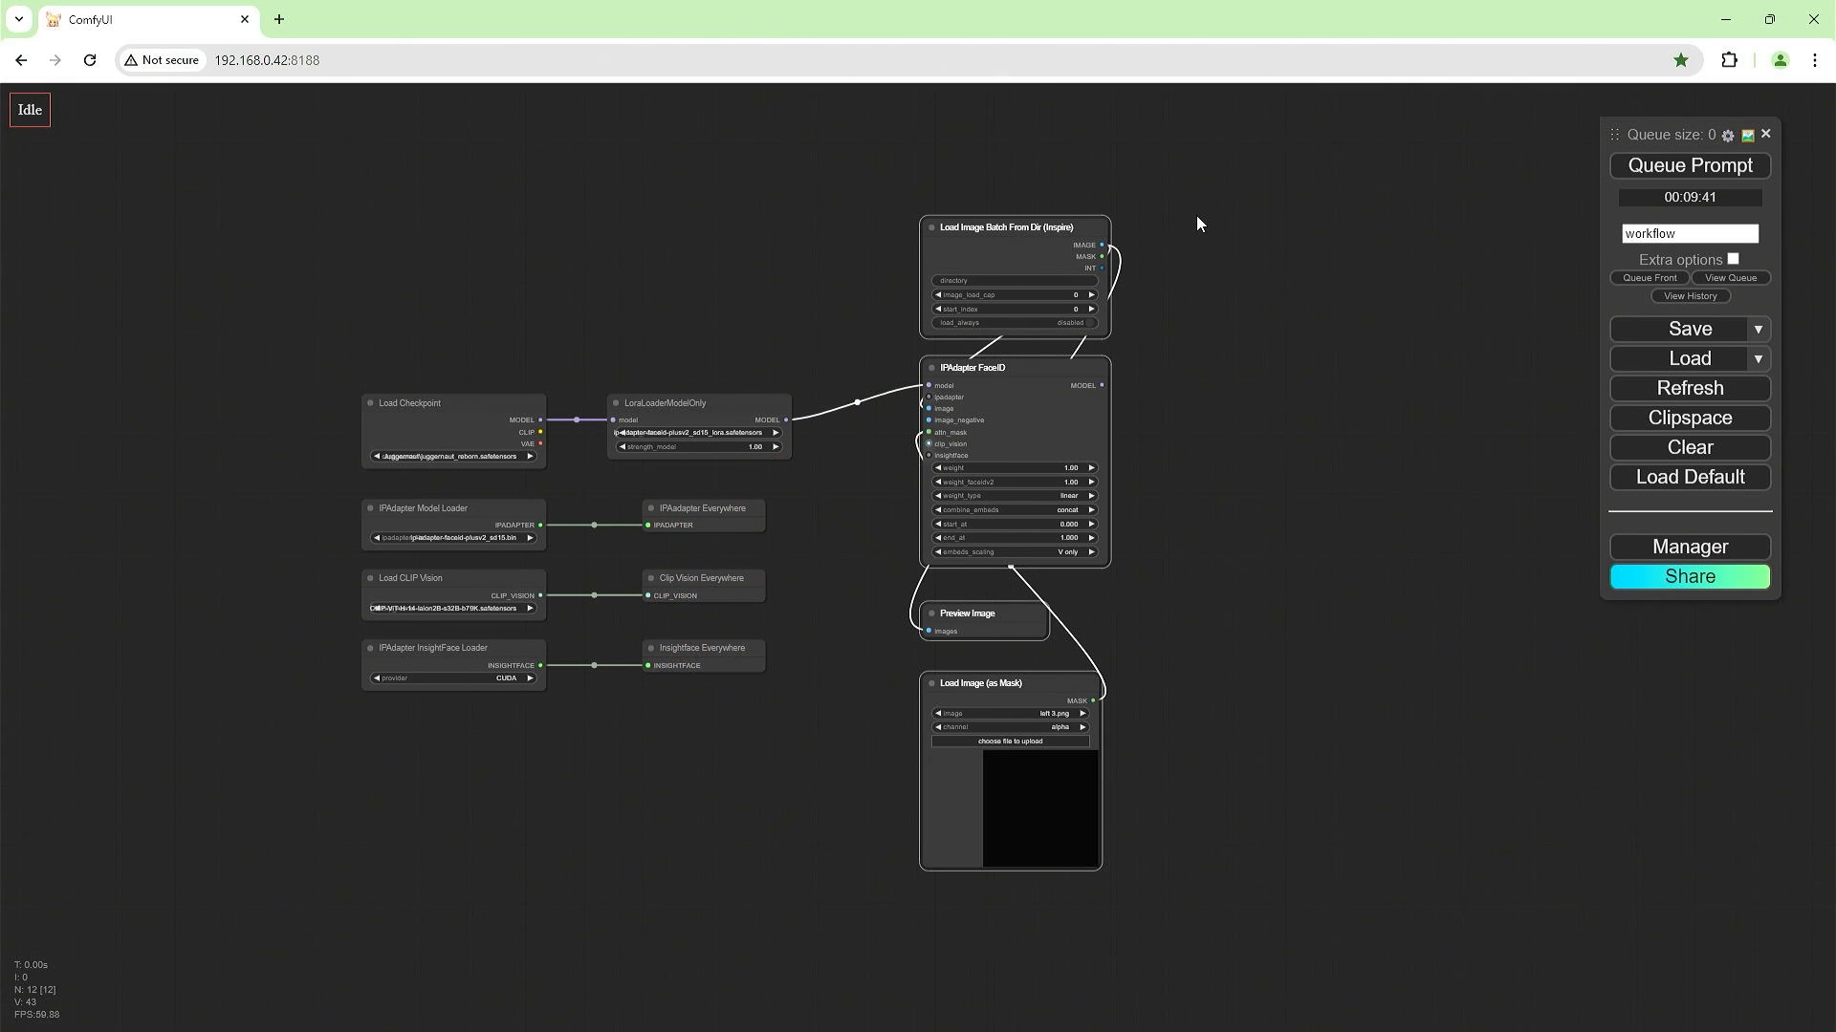
key("ctrl+c")
key("ctrl+v")
left_click_drag(1505, 235, 1258, 282)
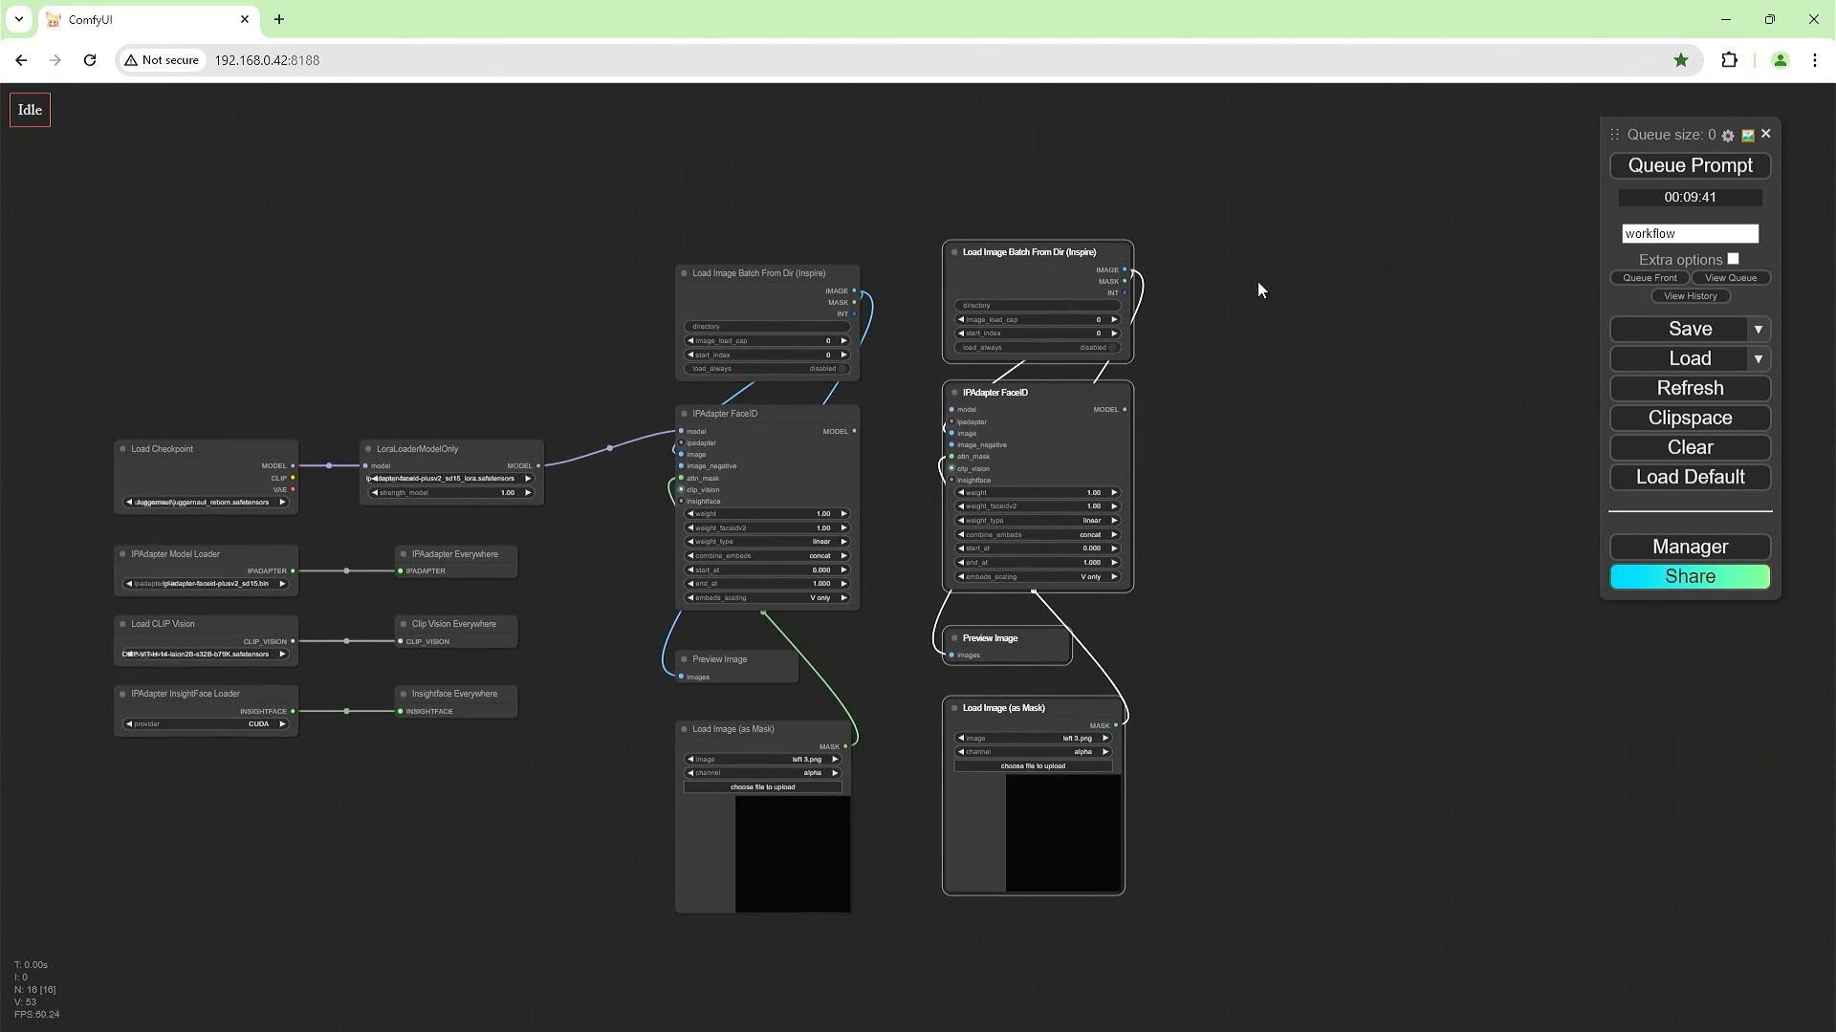
key("ctrl+v")
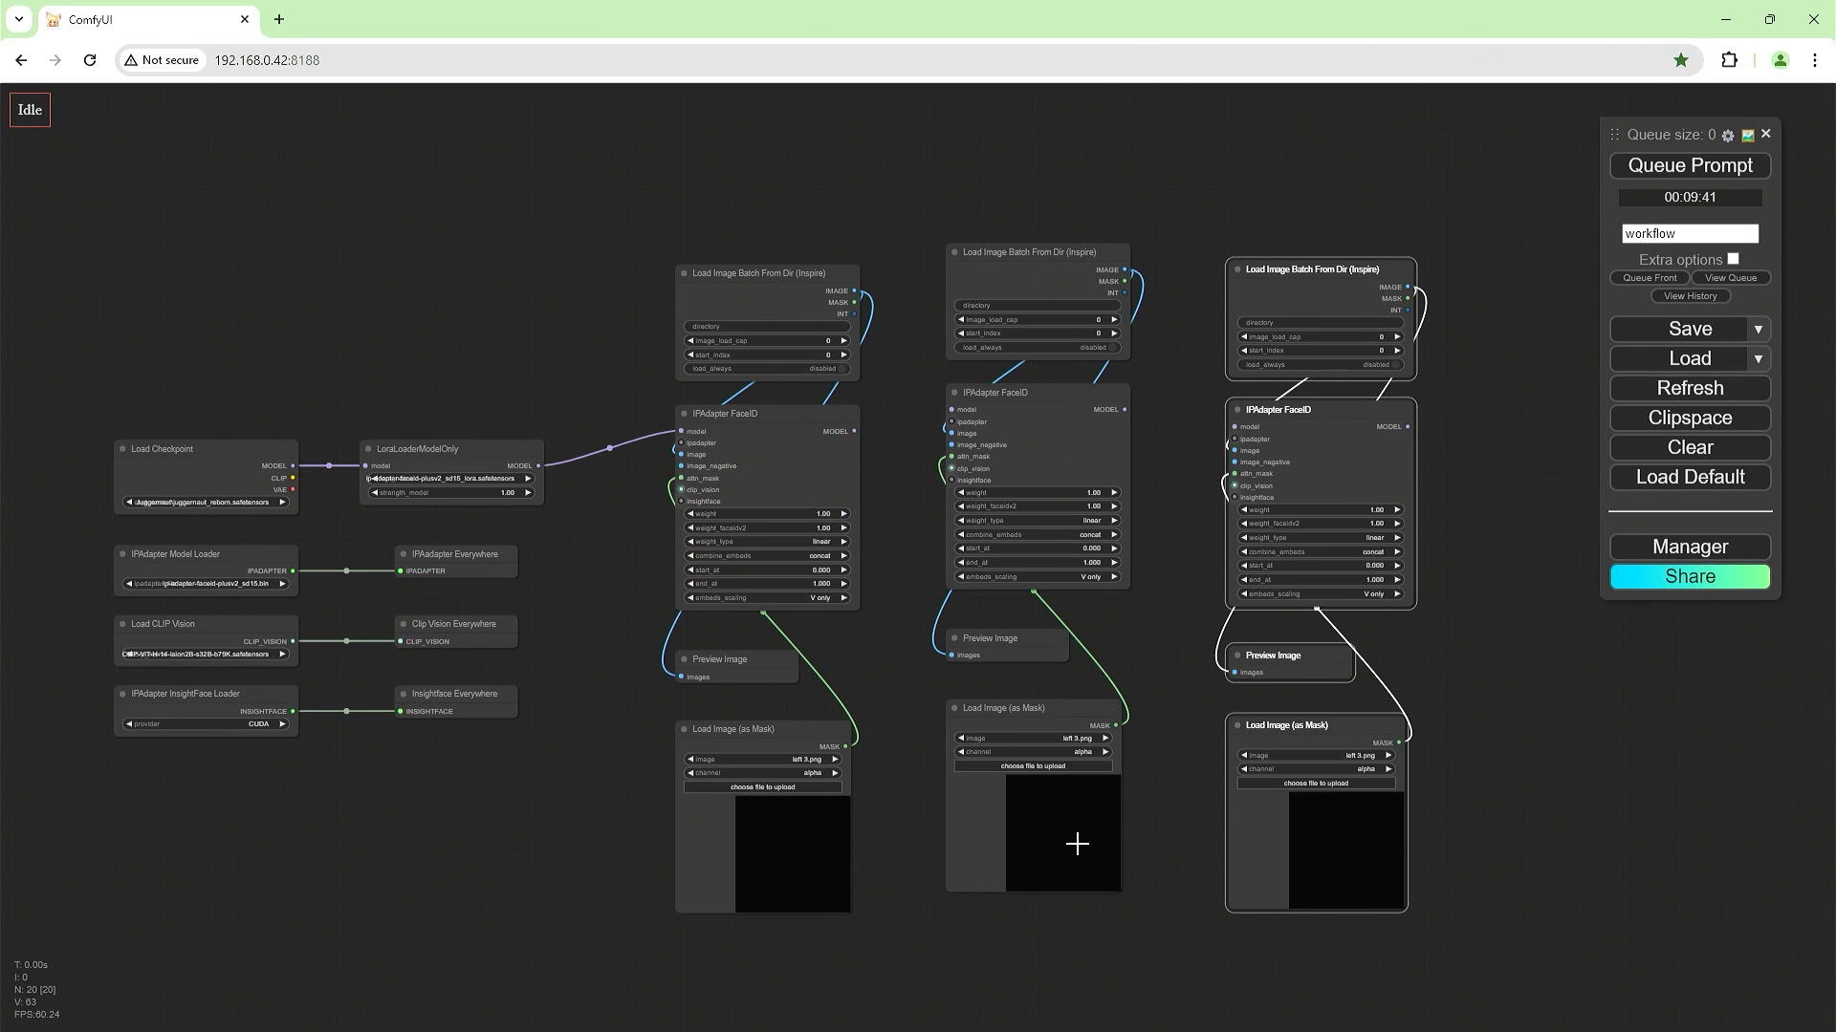
Align the four nodes of the second column with the matching nodes of the first column.
left_click_drag(1059, 715, 1069, 737)
left_click_drag(1049, 636, 1057, 656)
left_click_drag(1018, 392, 1029, 413)
left_click_drag(1033, 253, 1042, 275)
left_click(1153, 727)
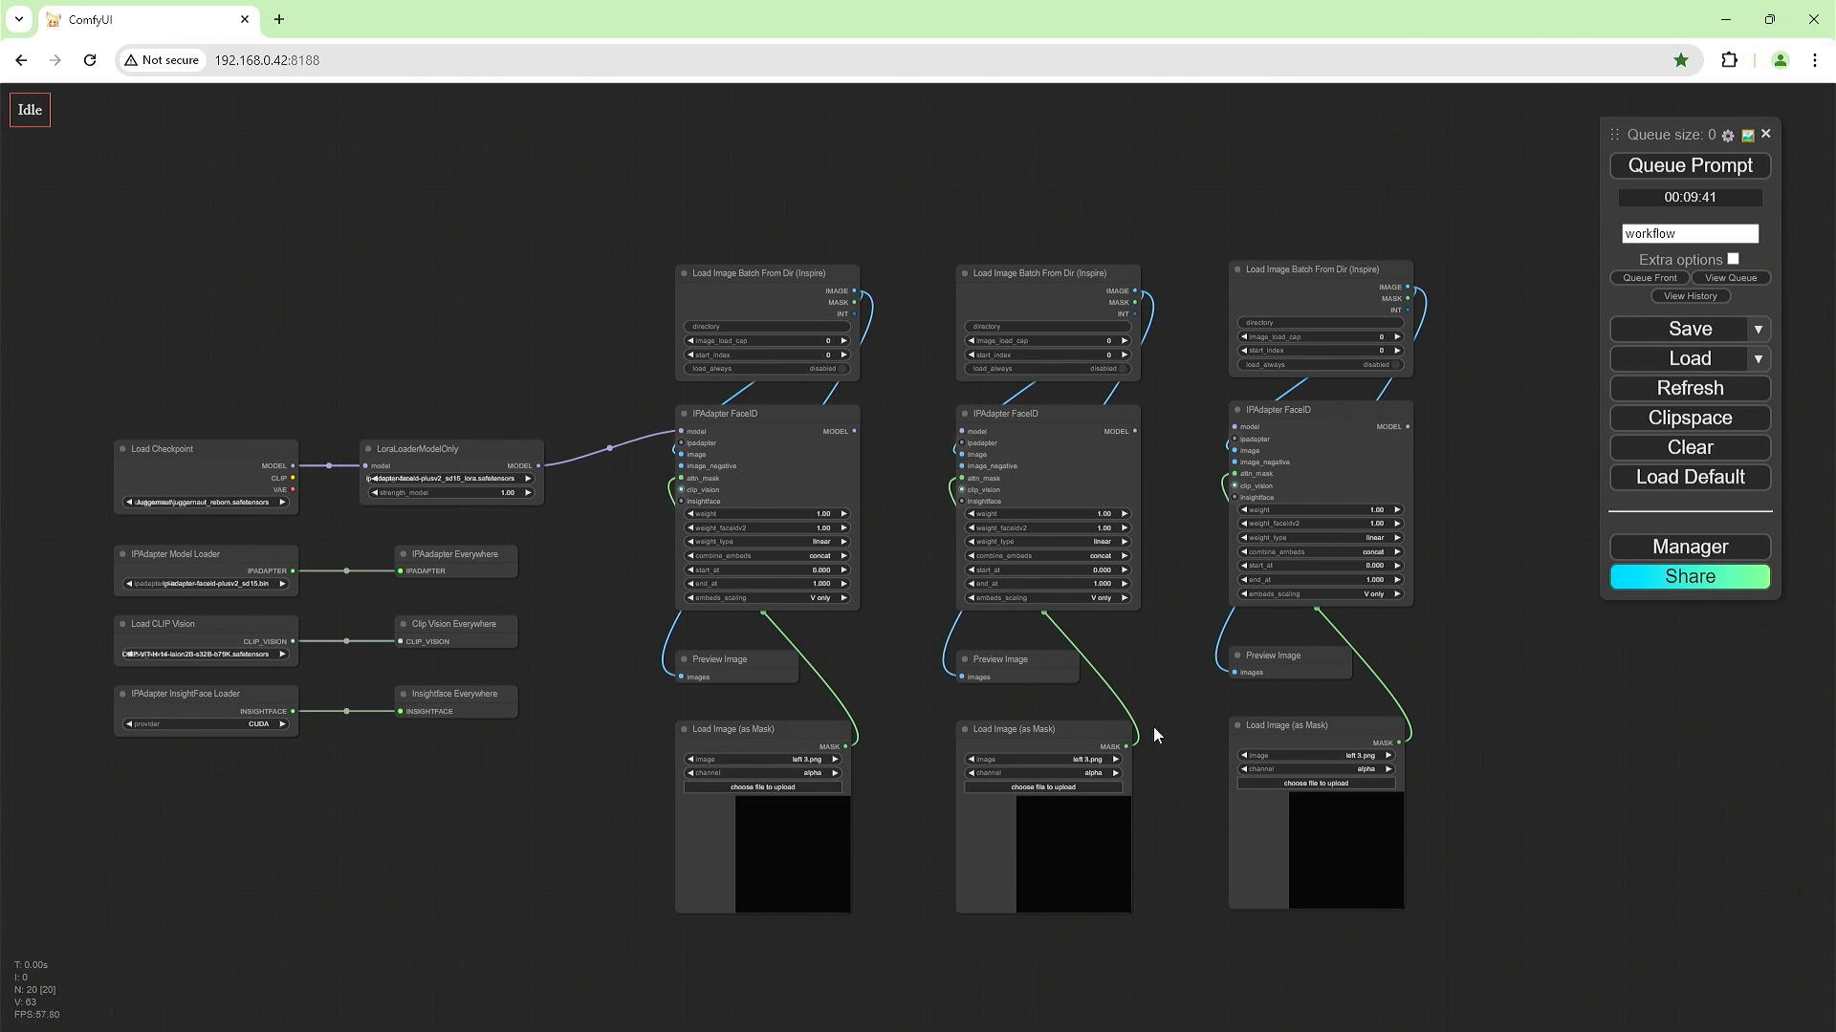
Load middle 4.png into the second column's Load Image (as Mask) node and right 3.png into the third column's.
left_click(1080, 789)
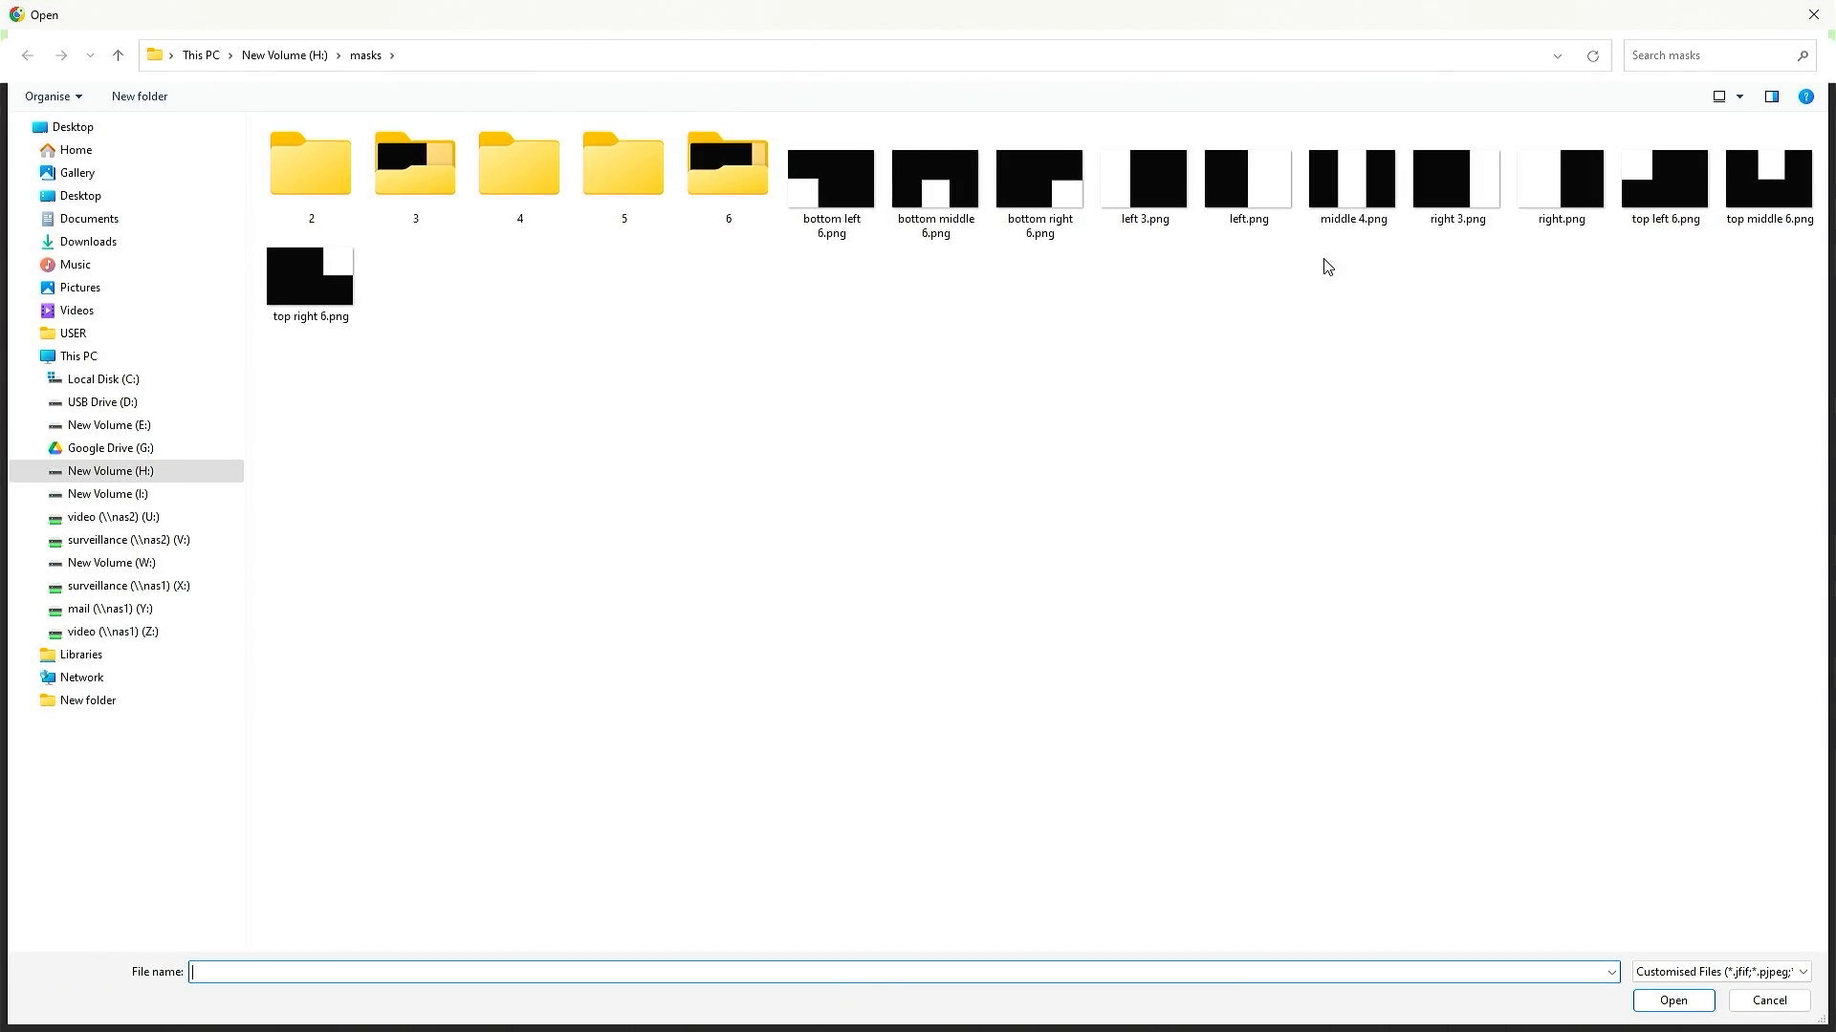
double_click(1365, 196)
left_click(1348, 736)
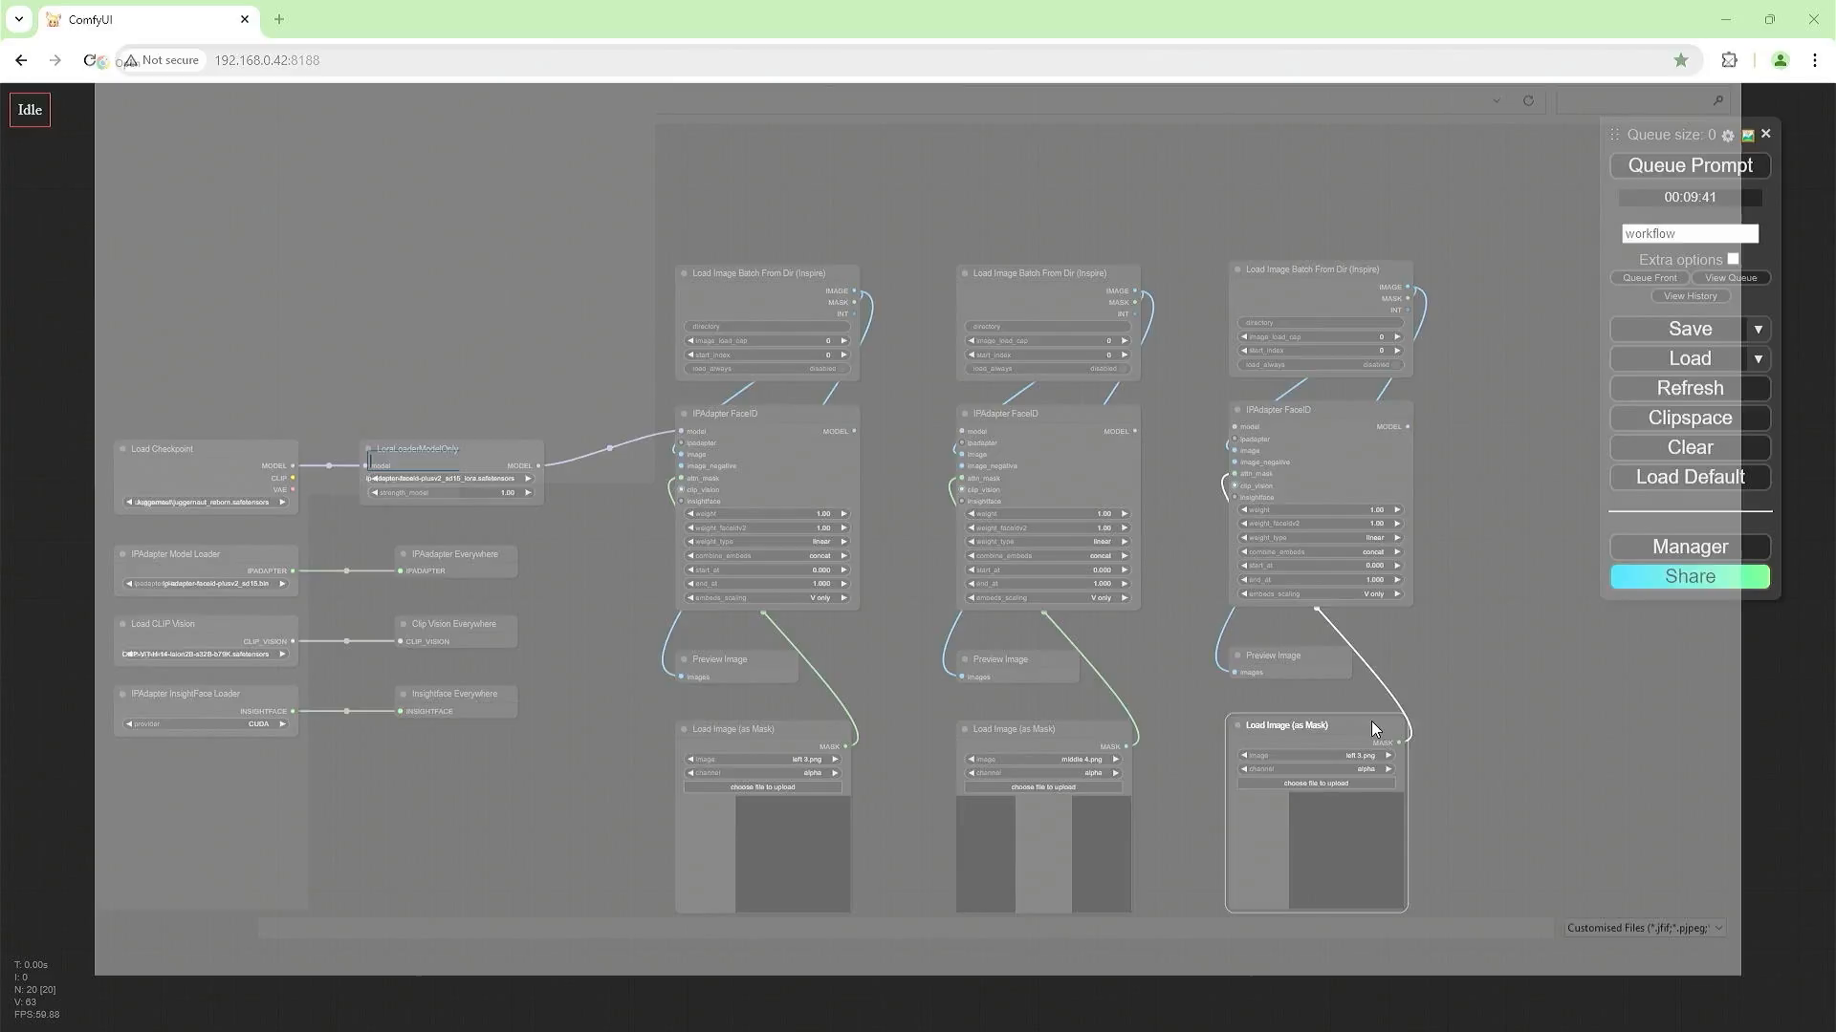
double_click(1563, 191)
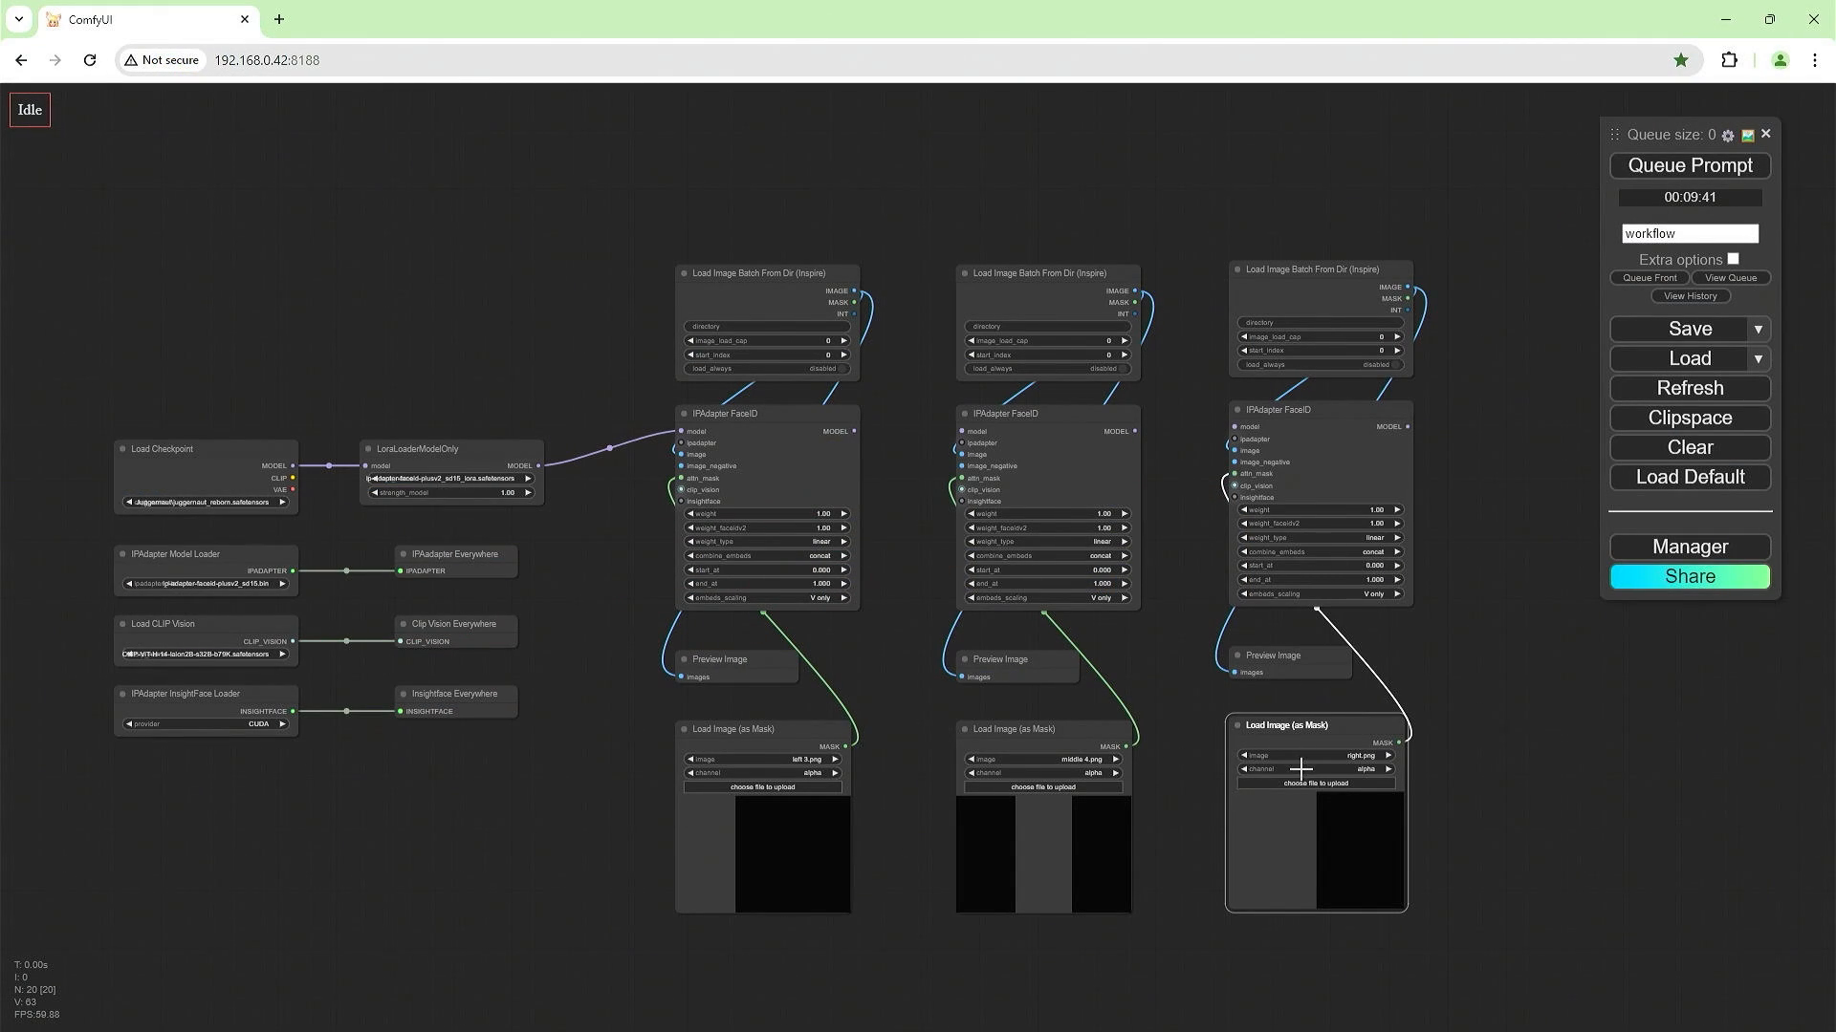
left_click(1300, 784)
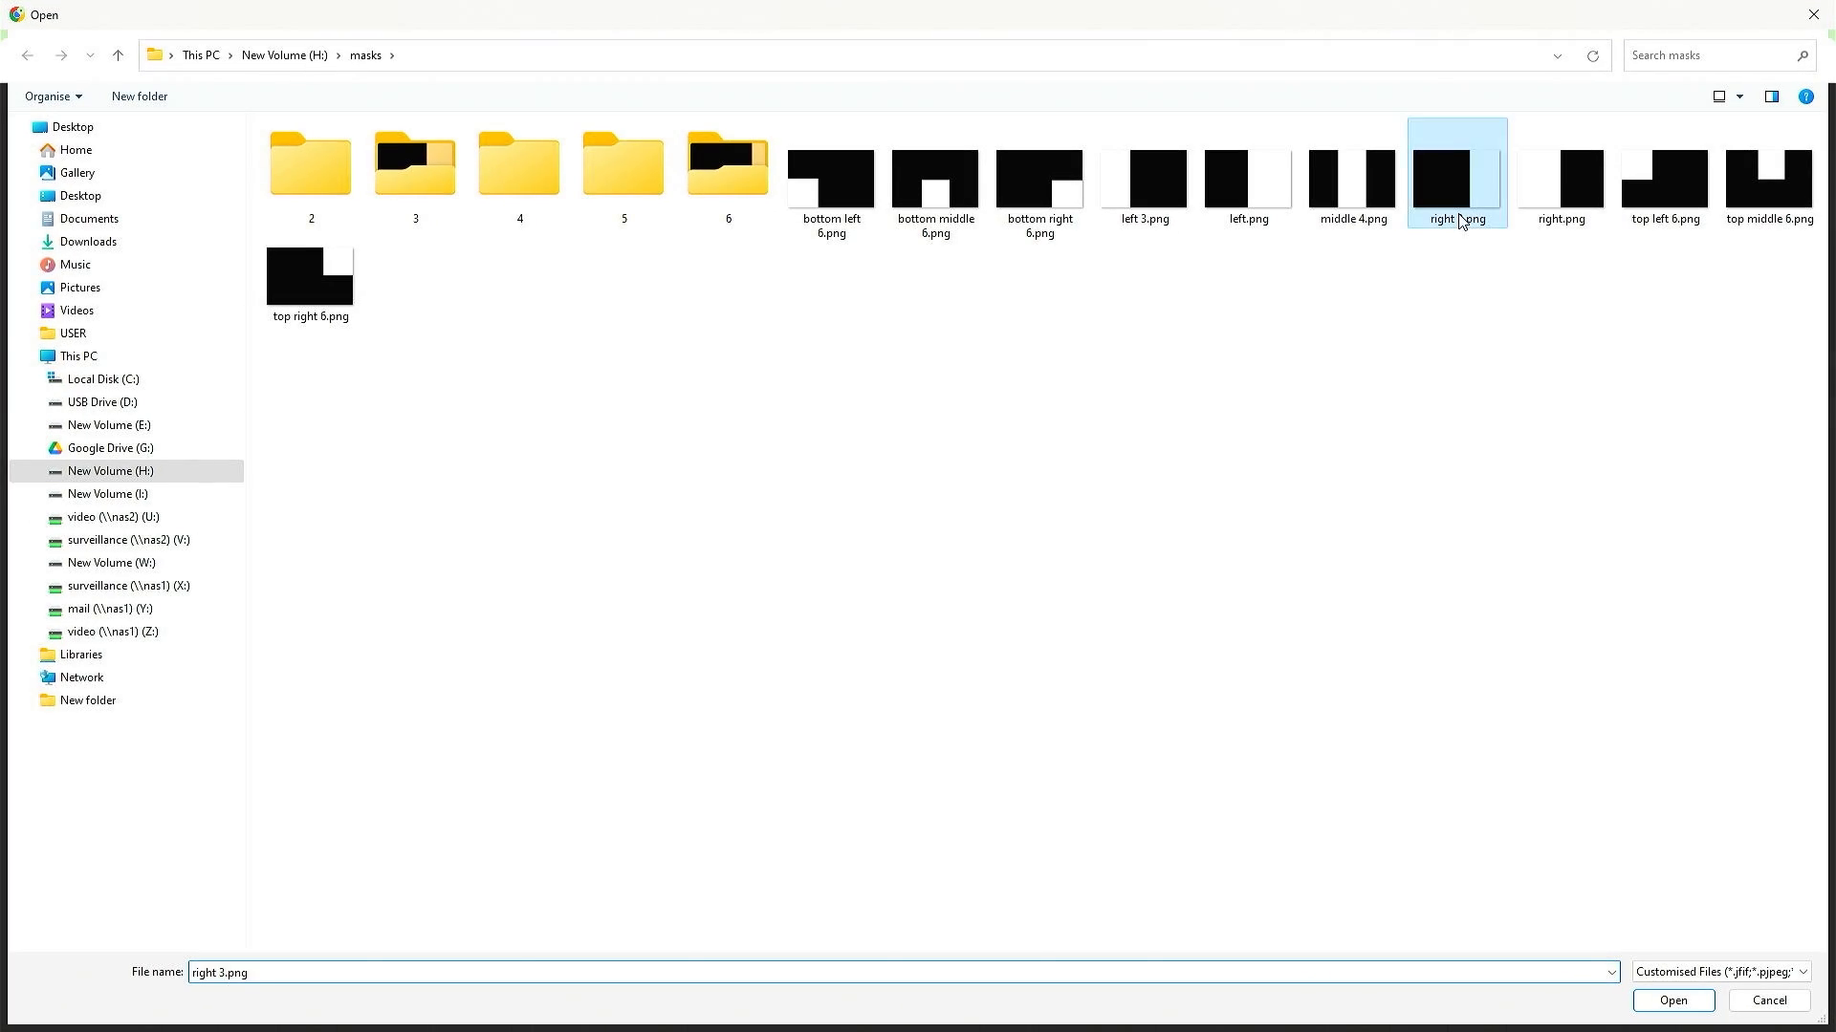
double_click(1454, 218)
scroll(752, 909, "up", 10)
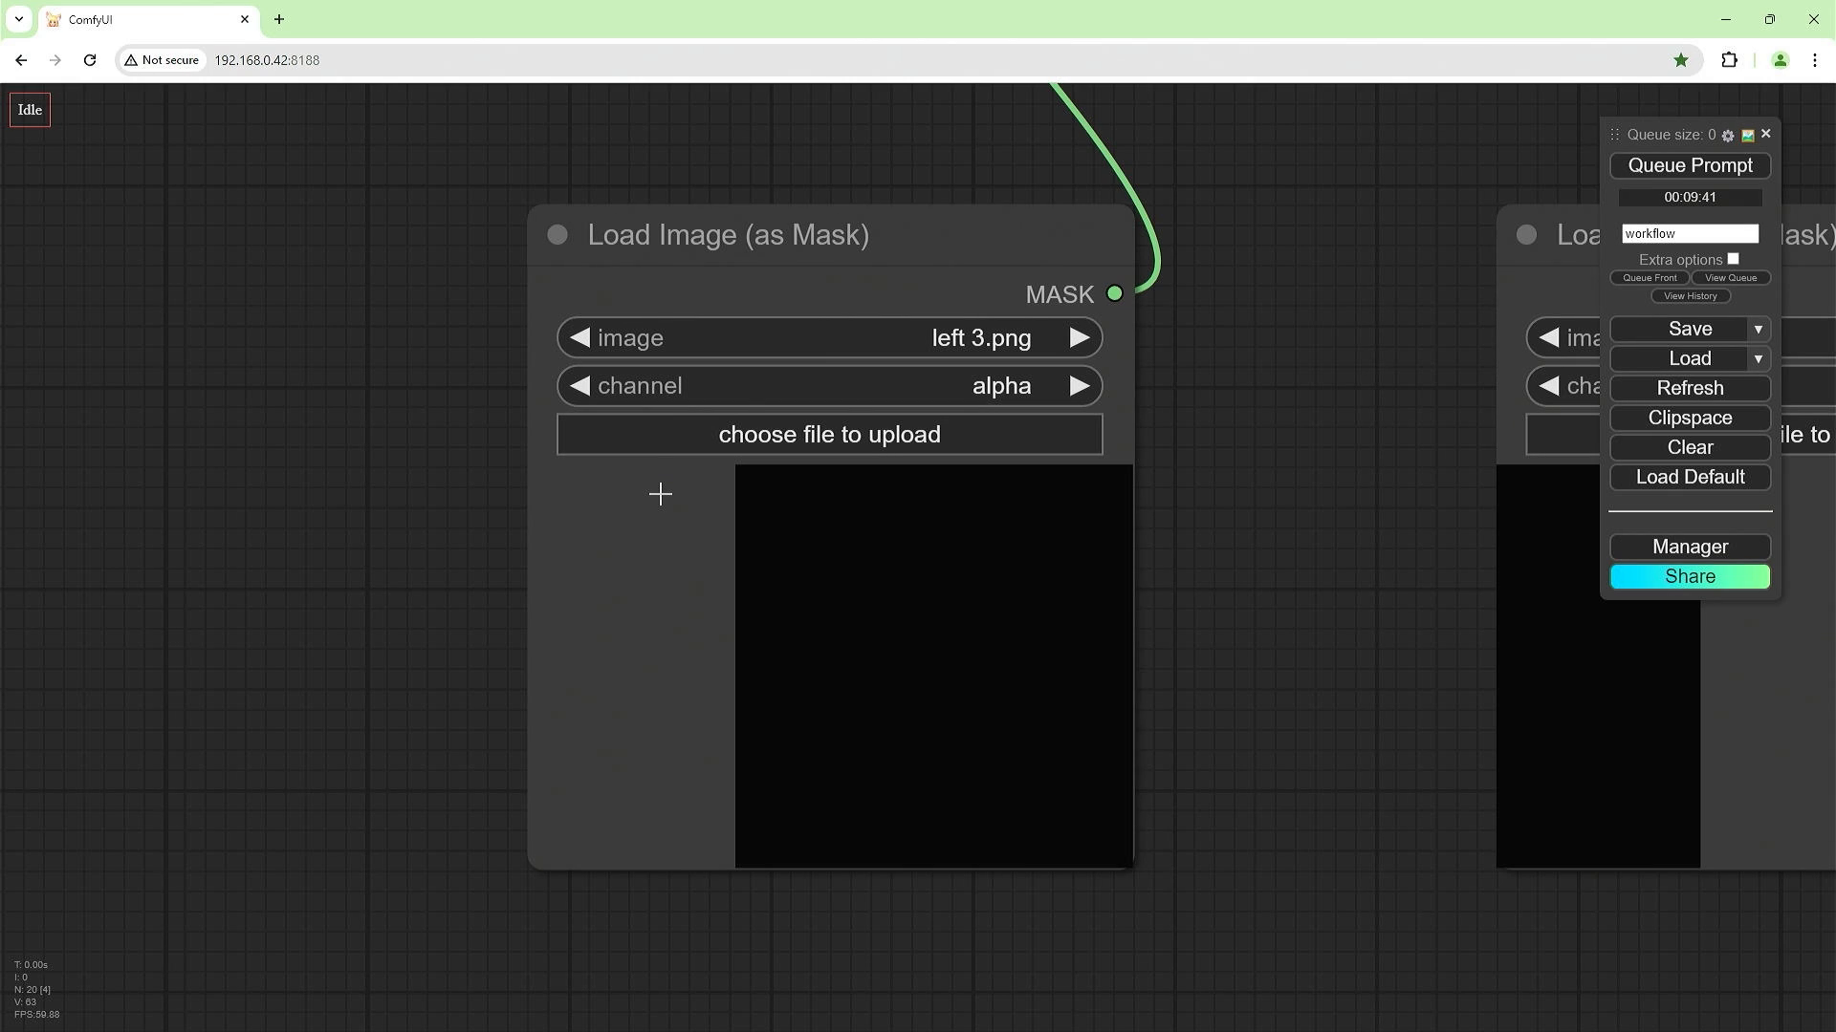
scroll(660, 494, "down", 15)
scroll(680, 316, "up", 2)
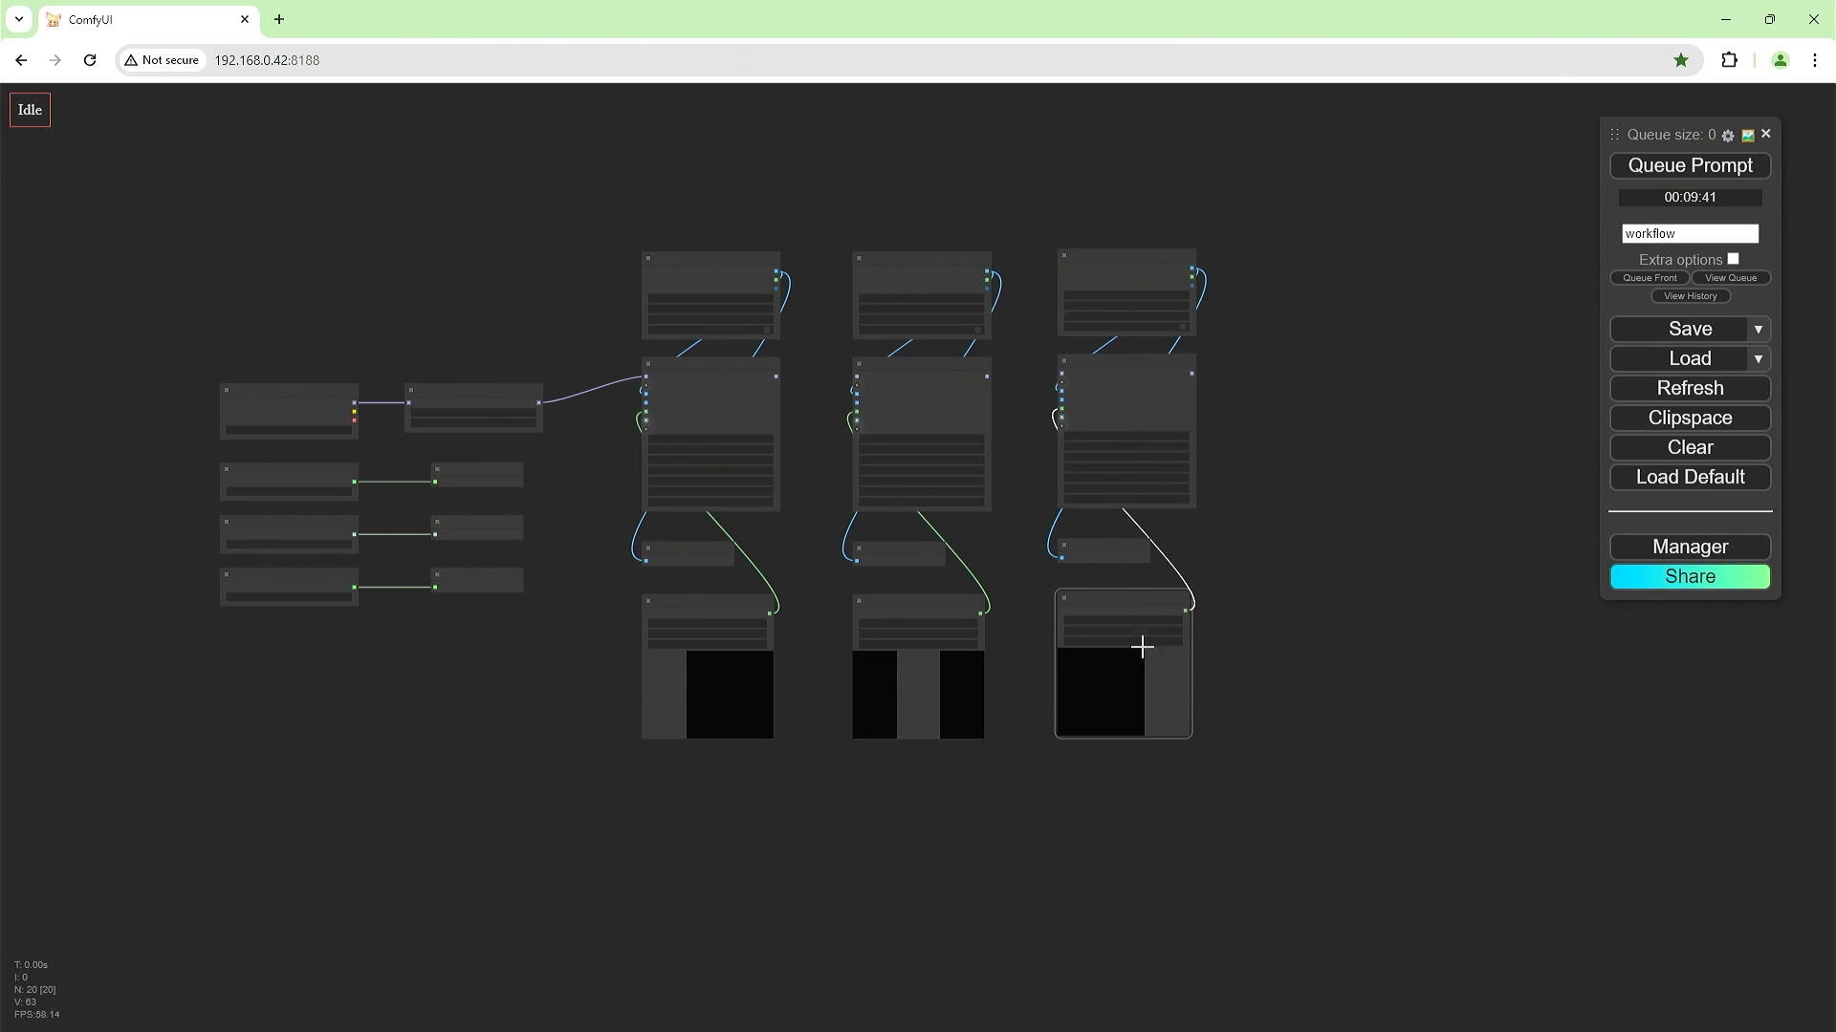
scroll(743, 699, "up", 6)
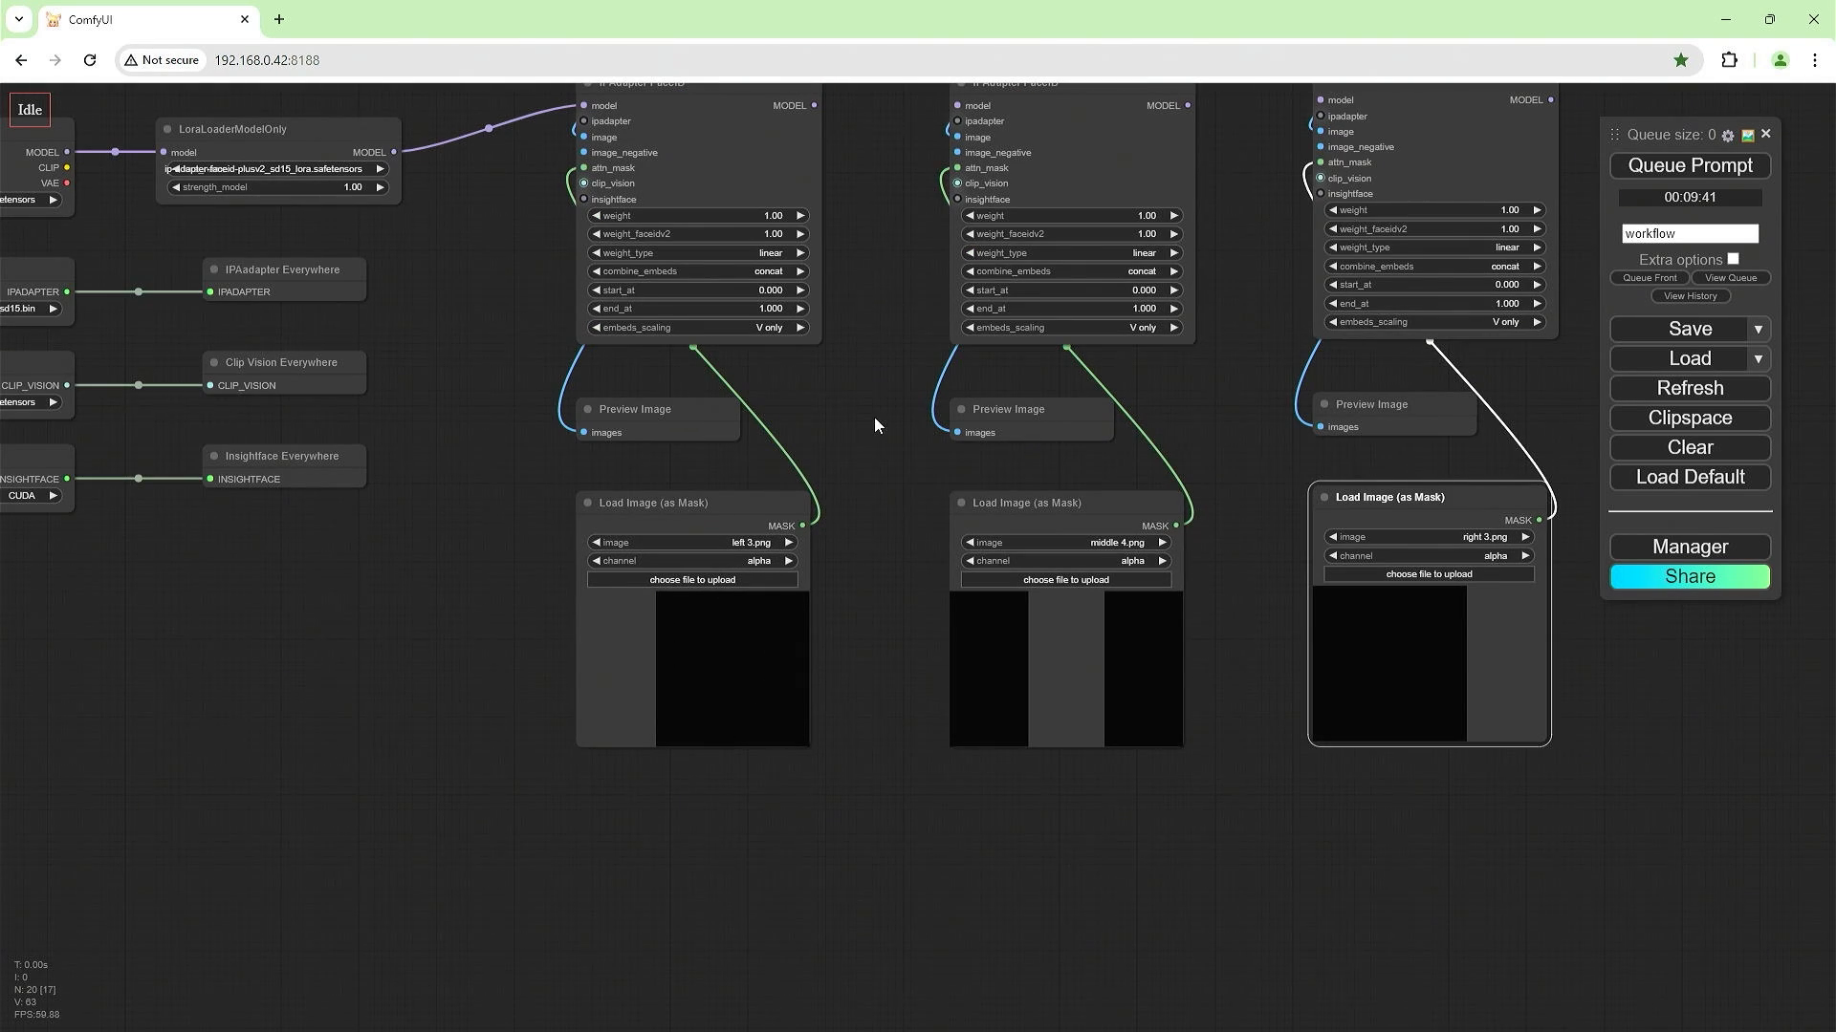
Chain the three IPAdapter FaceID nodes by connecting each column's MODEL output to the next column's model input.
left_click_drag(874, 426, 823, 691)
left_click_drag(763, 370, 916, 373)
left_click_drag(1137, 370, 1277, 368)
Set the first column's image batch directory to h:\images\taylor swift.
scroll(918, 719, "down", 5)
left_click_drag(1511, 773, 1163, 823)
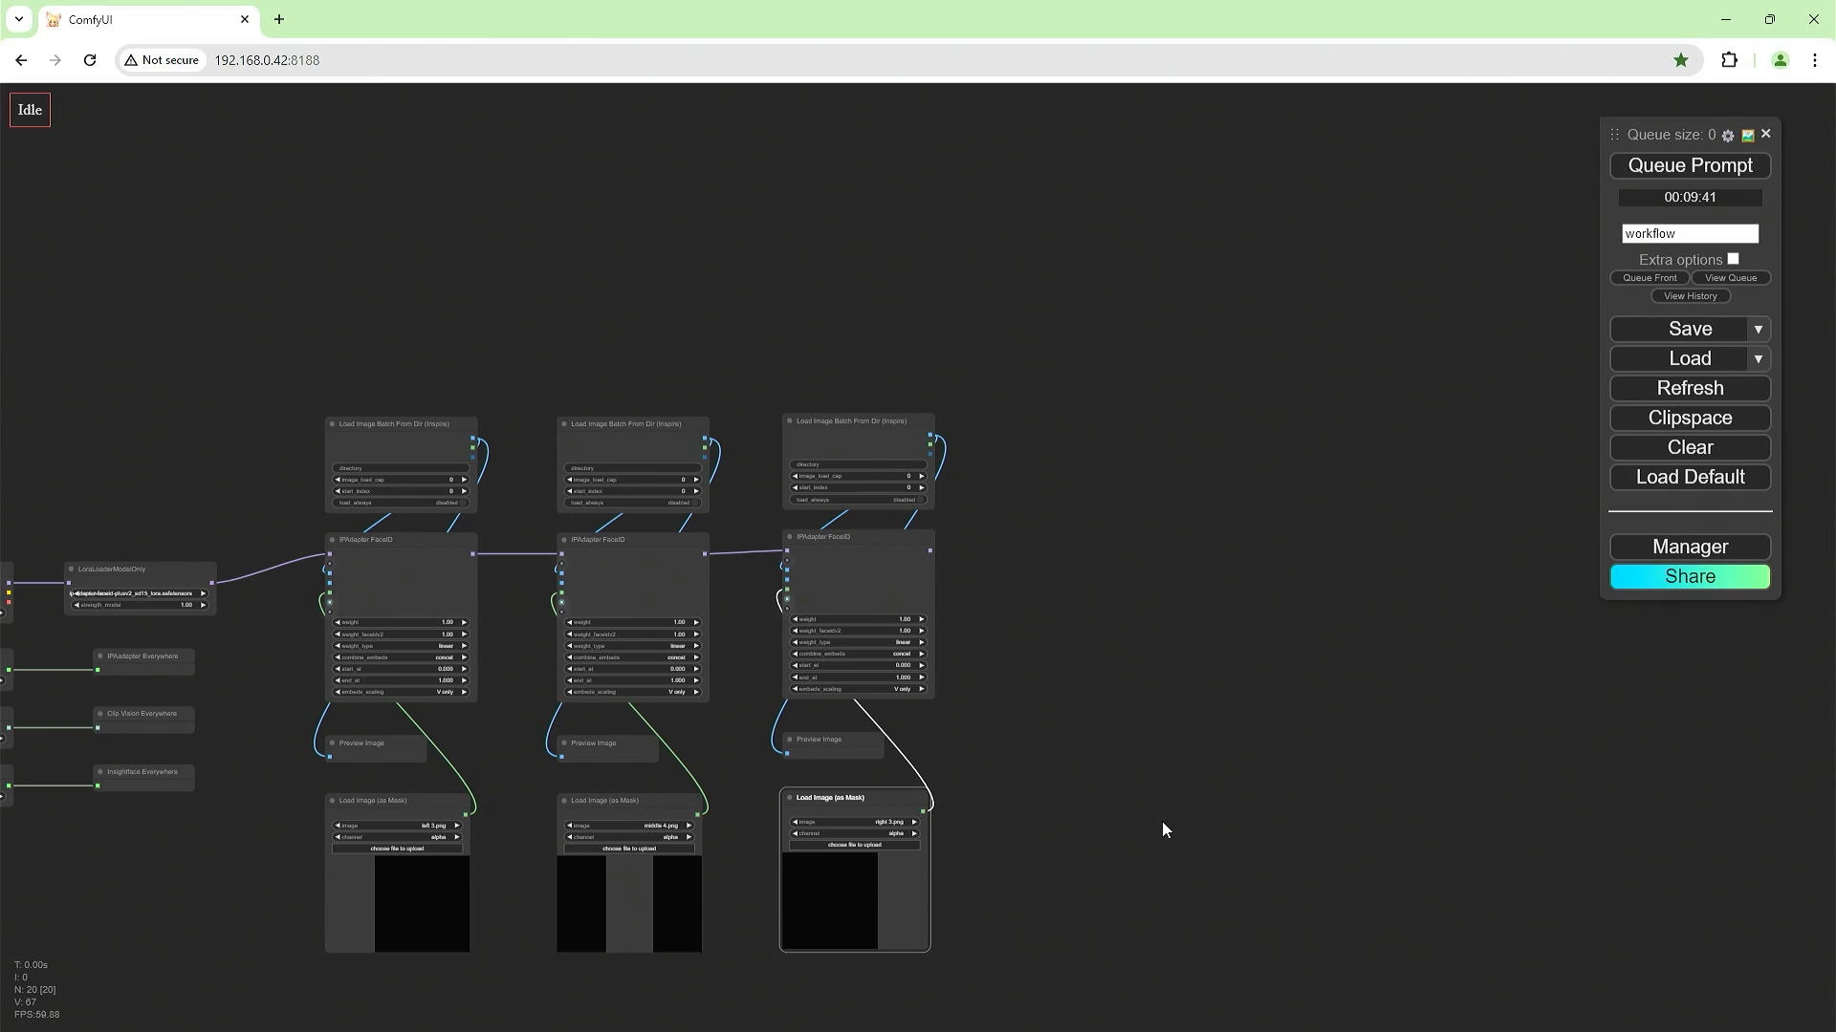
left_click(402, 469)
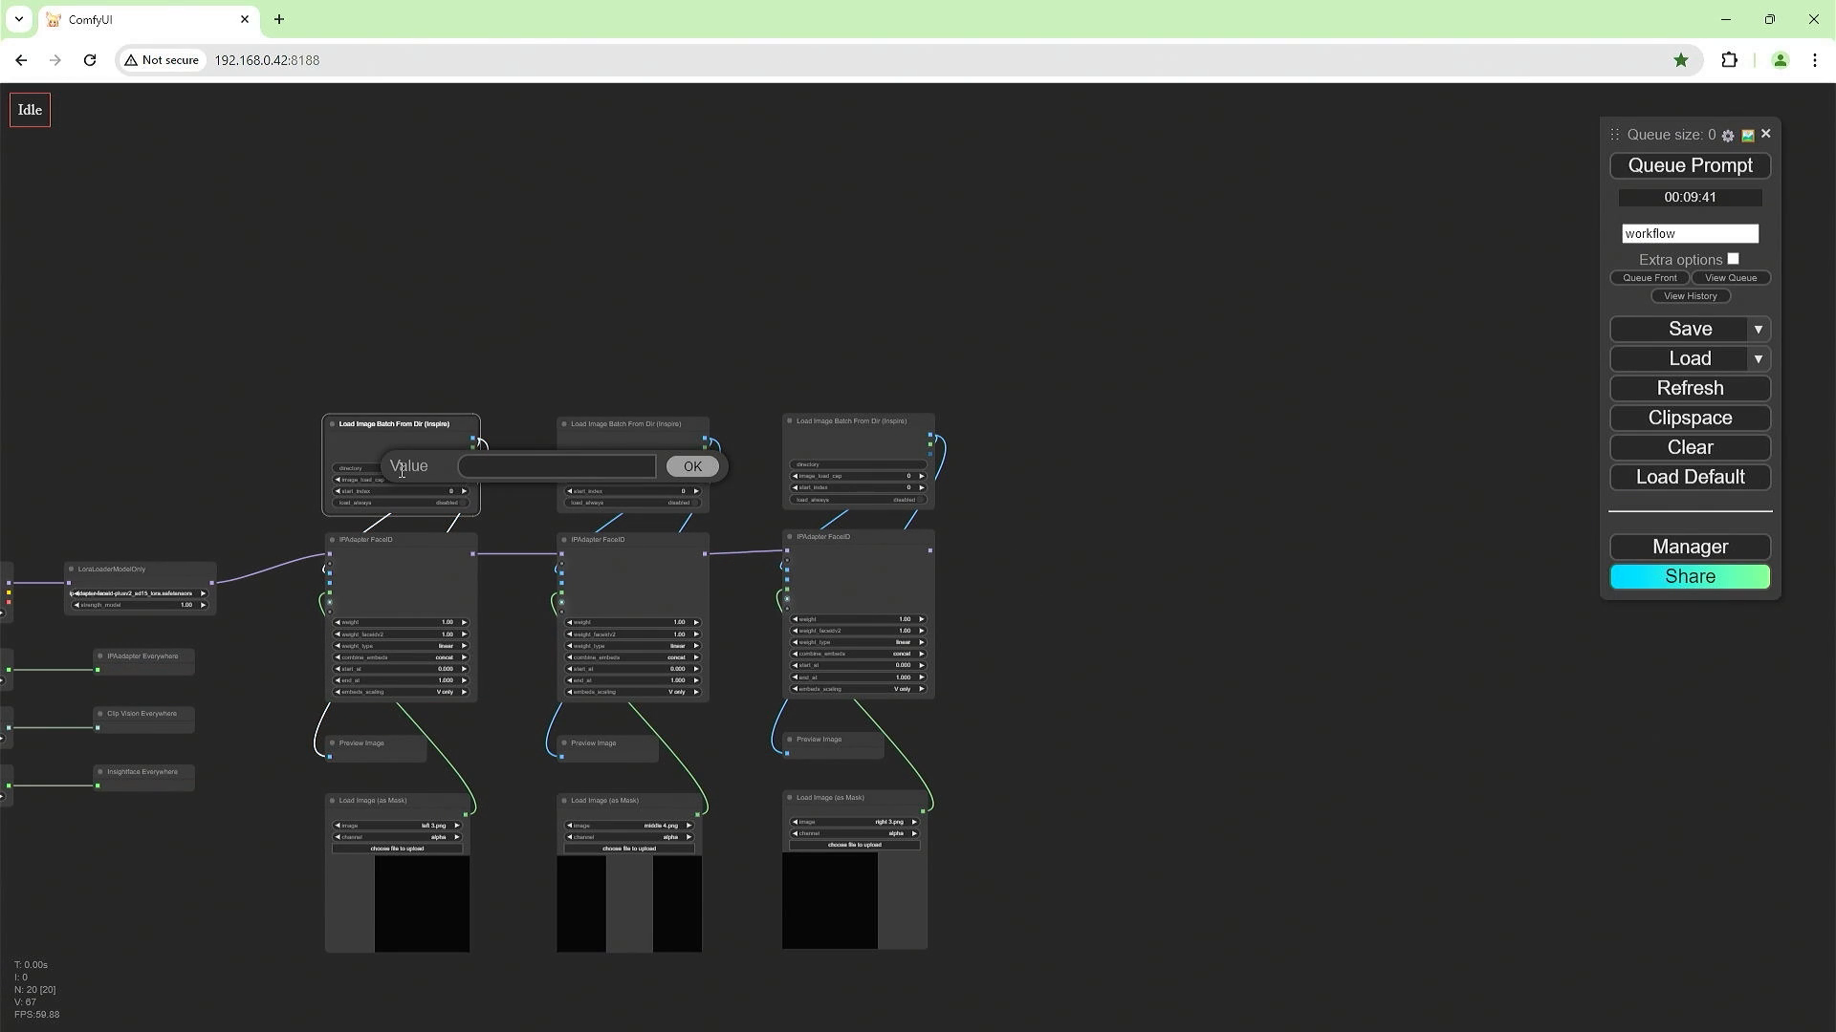
type("h:\\images")
type("\taylor swift")
key("Return")
Set the second column's image batch directory to h:\images\margot robbie and the third's to h:\images\jenna ortega.
left_click(609, 469)
type("images")
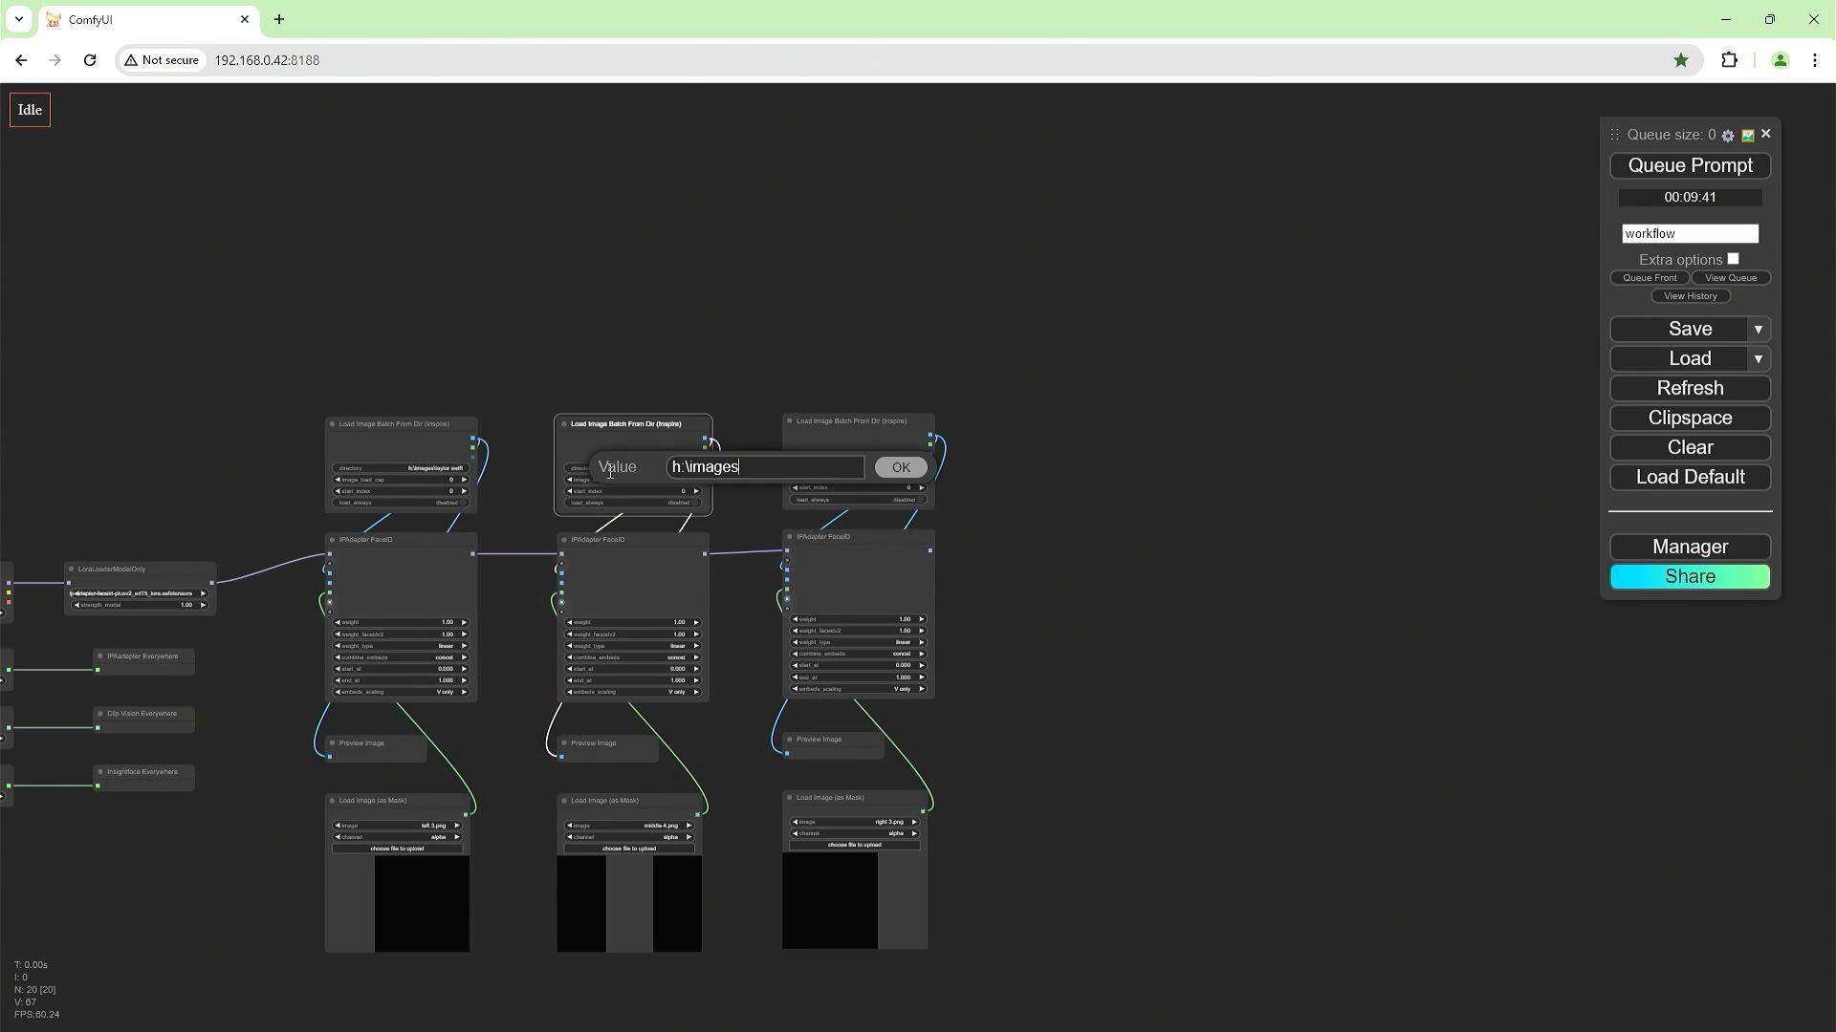
type("\\margot robbie")
key("Return")
left_click(850, 465)
type("h:")
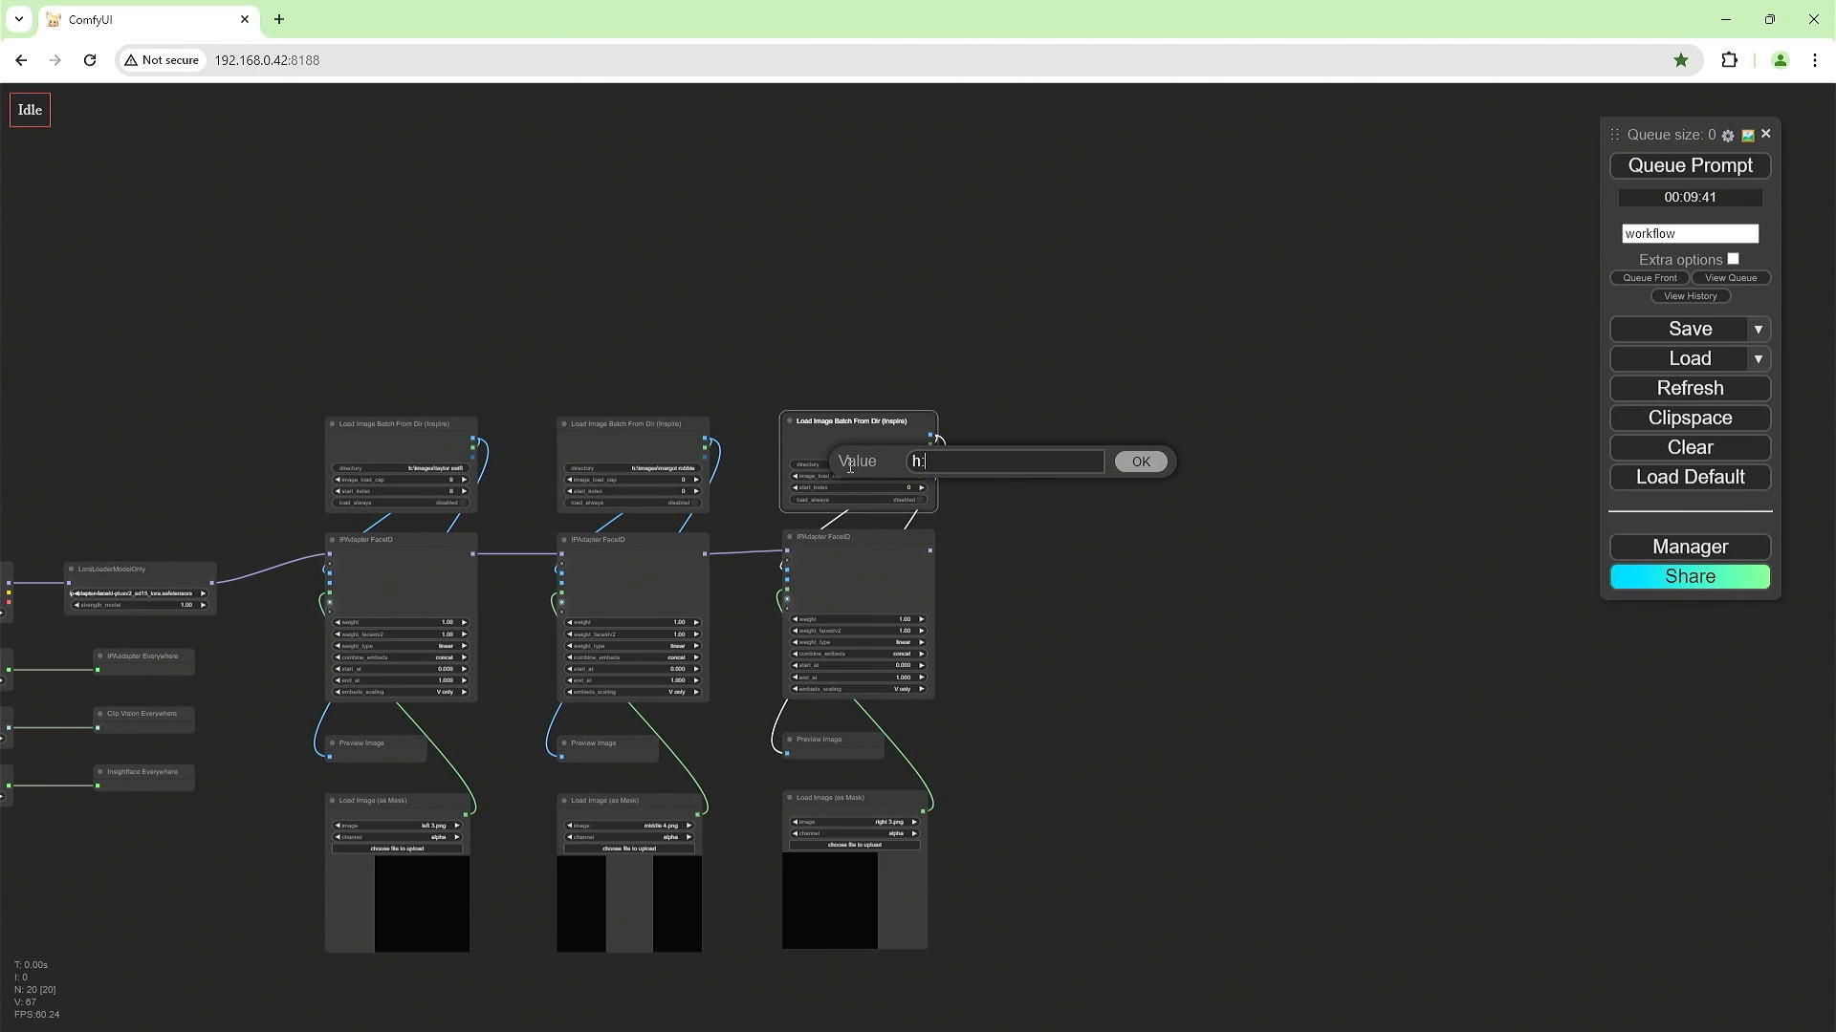
type("\\images\\jenna ortega")
key("Return")
Run the workflow to fill the image previews and move the three mask nodes down clear of them.
left_click_drag(1101, 611, 1104, 435)
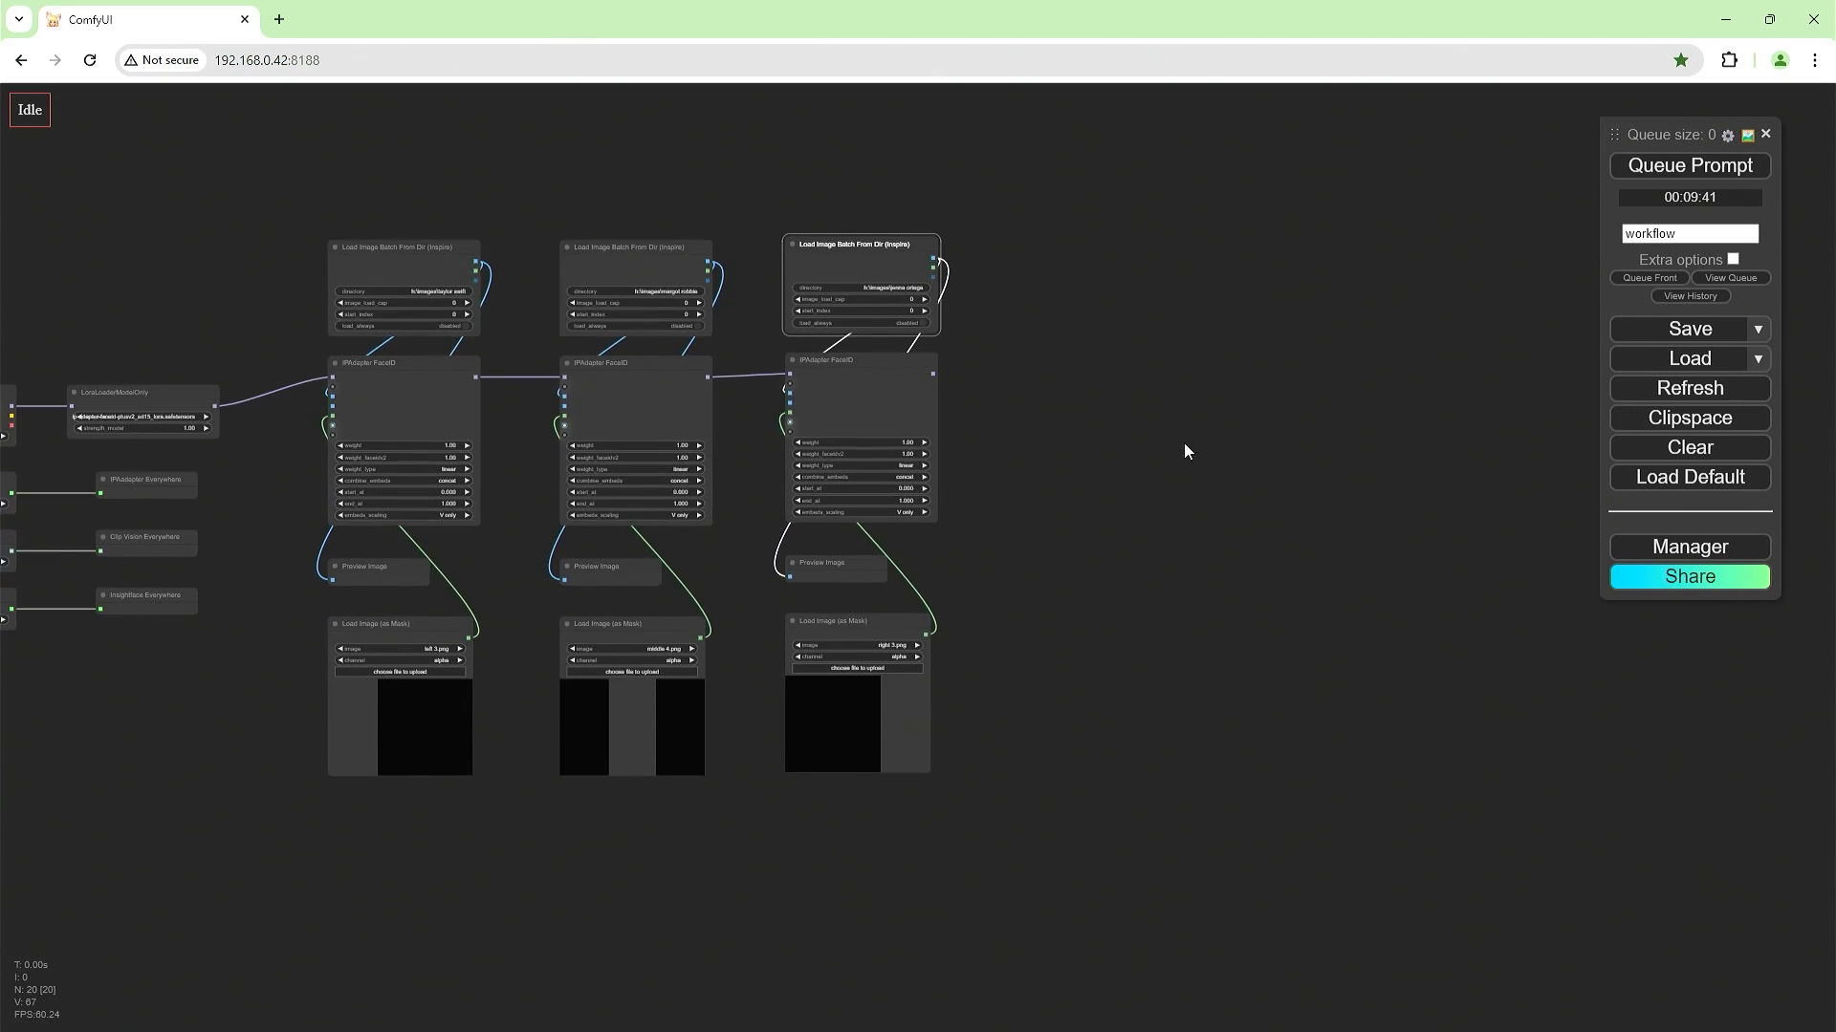
left_click(1671, 172)
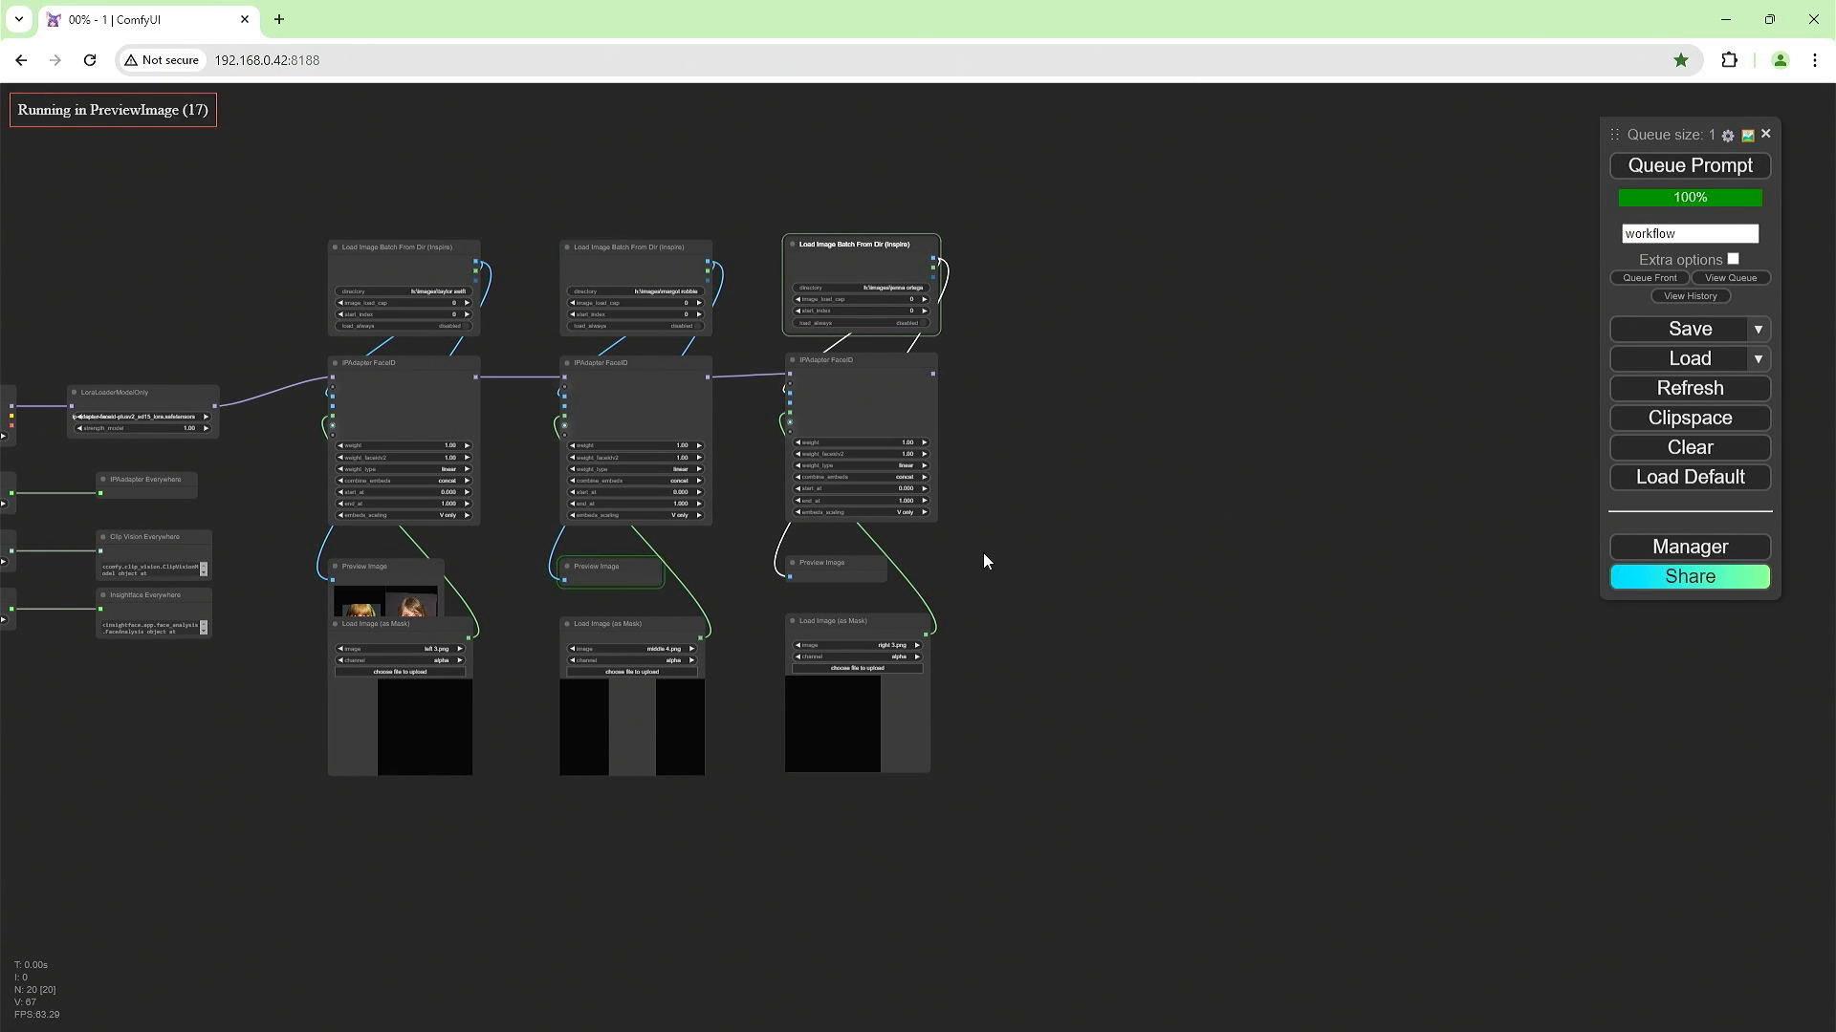
scroll(983, 561, "down", 3)
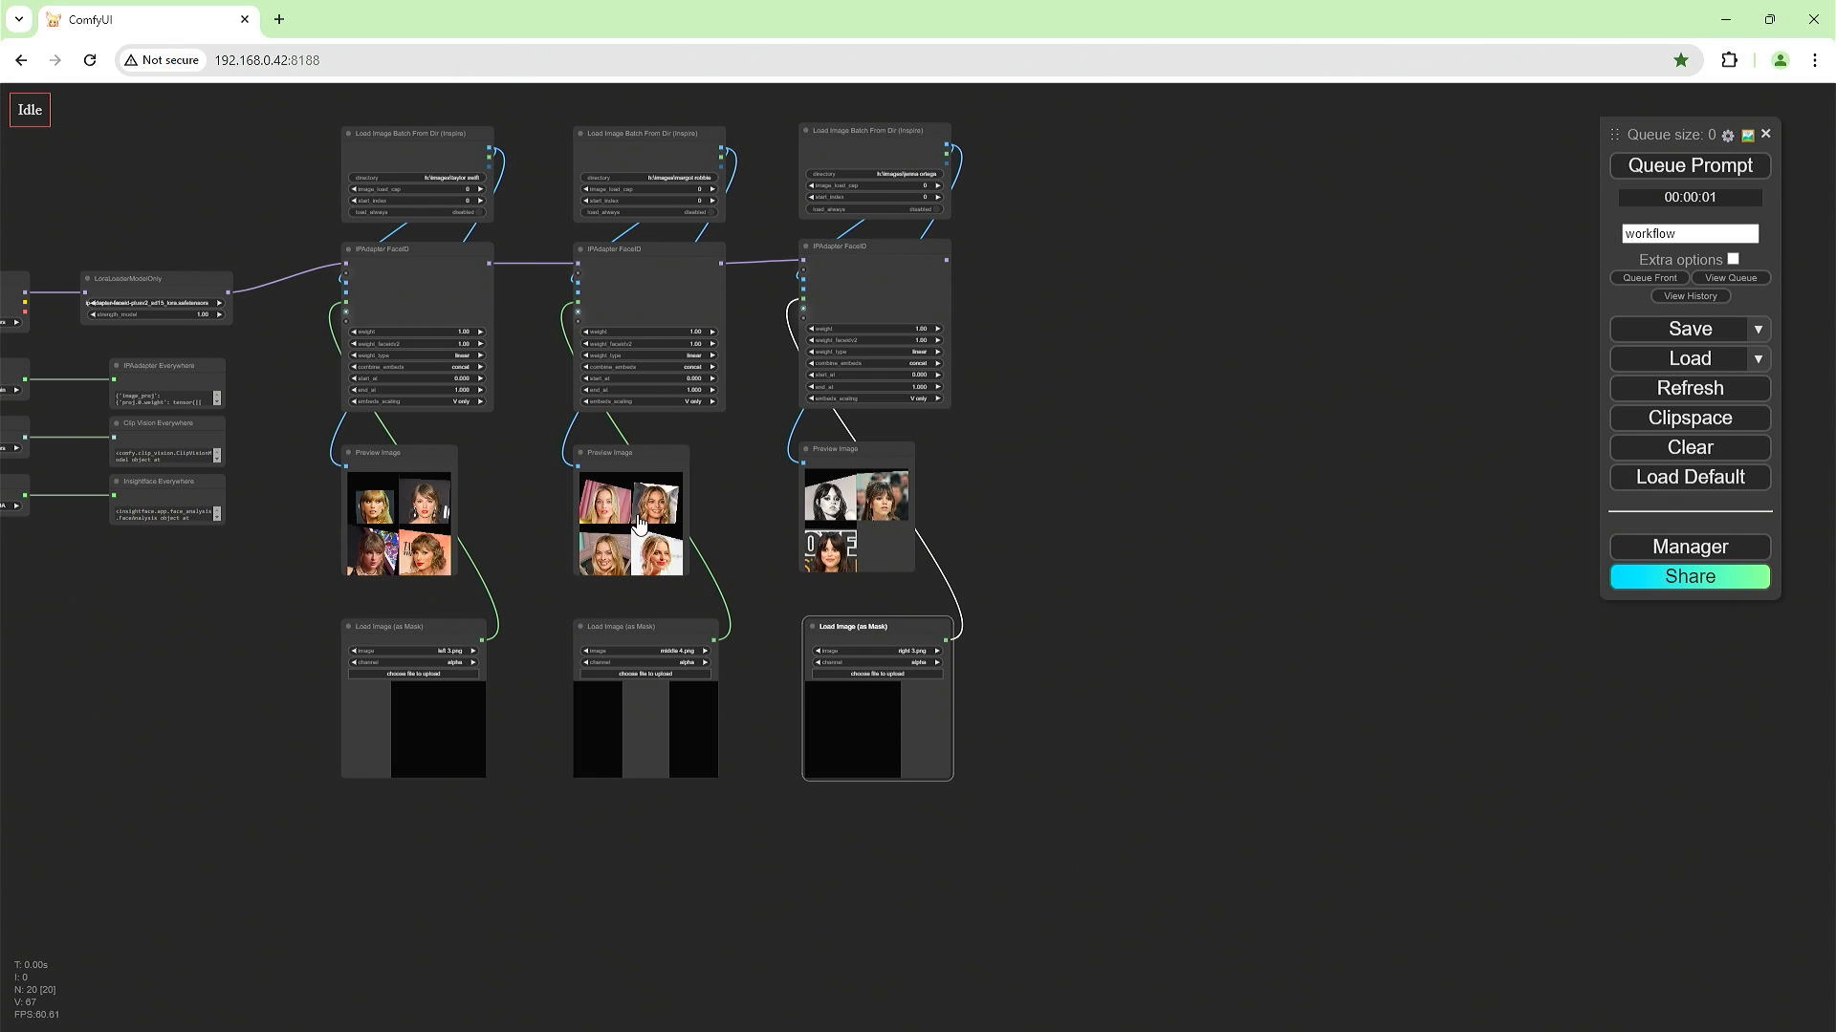
Add a CR Apply LoRA Stack node beside the third column and feed its model input from the third IPAdapter FaceID.
left_click_drag(1166, 543, 1162, 635)
left_click_drag(1105, 543, 1025, 684)
double_click(979, 490)
type("cr apply")
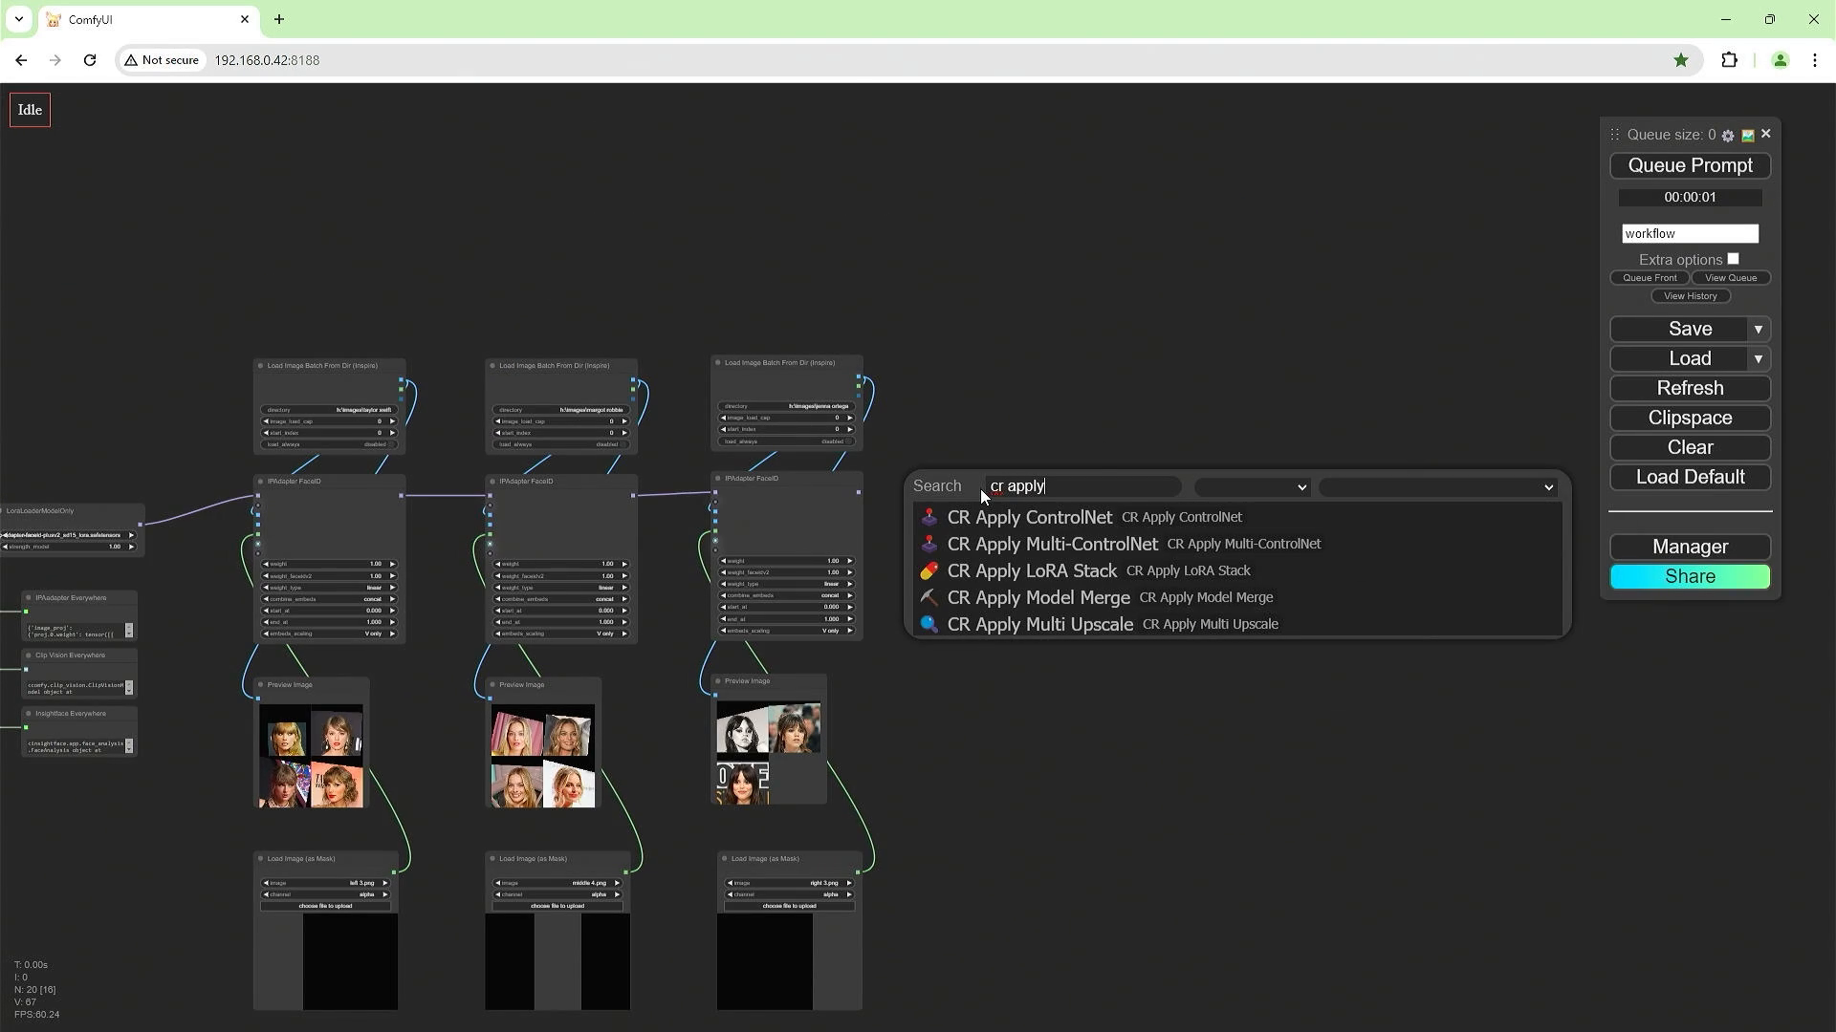
left_click(1018, 571)
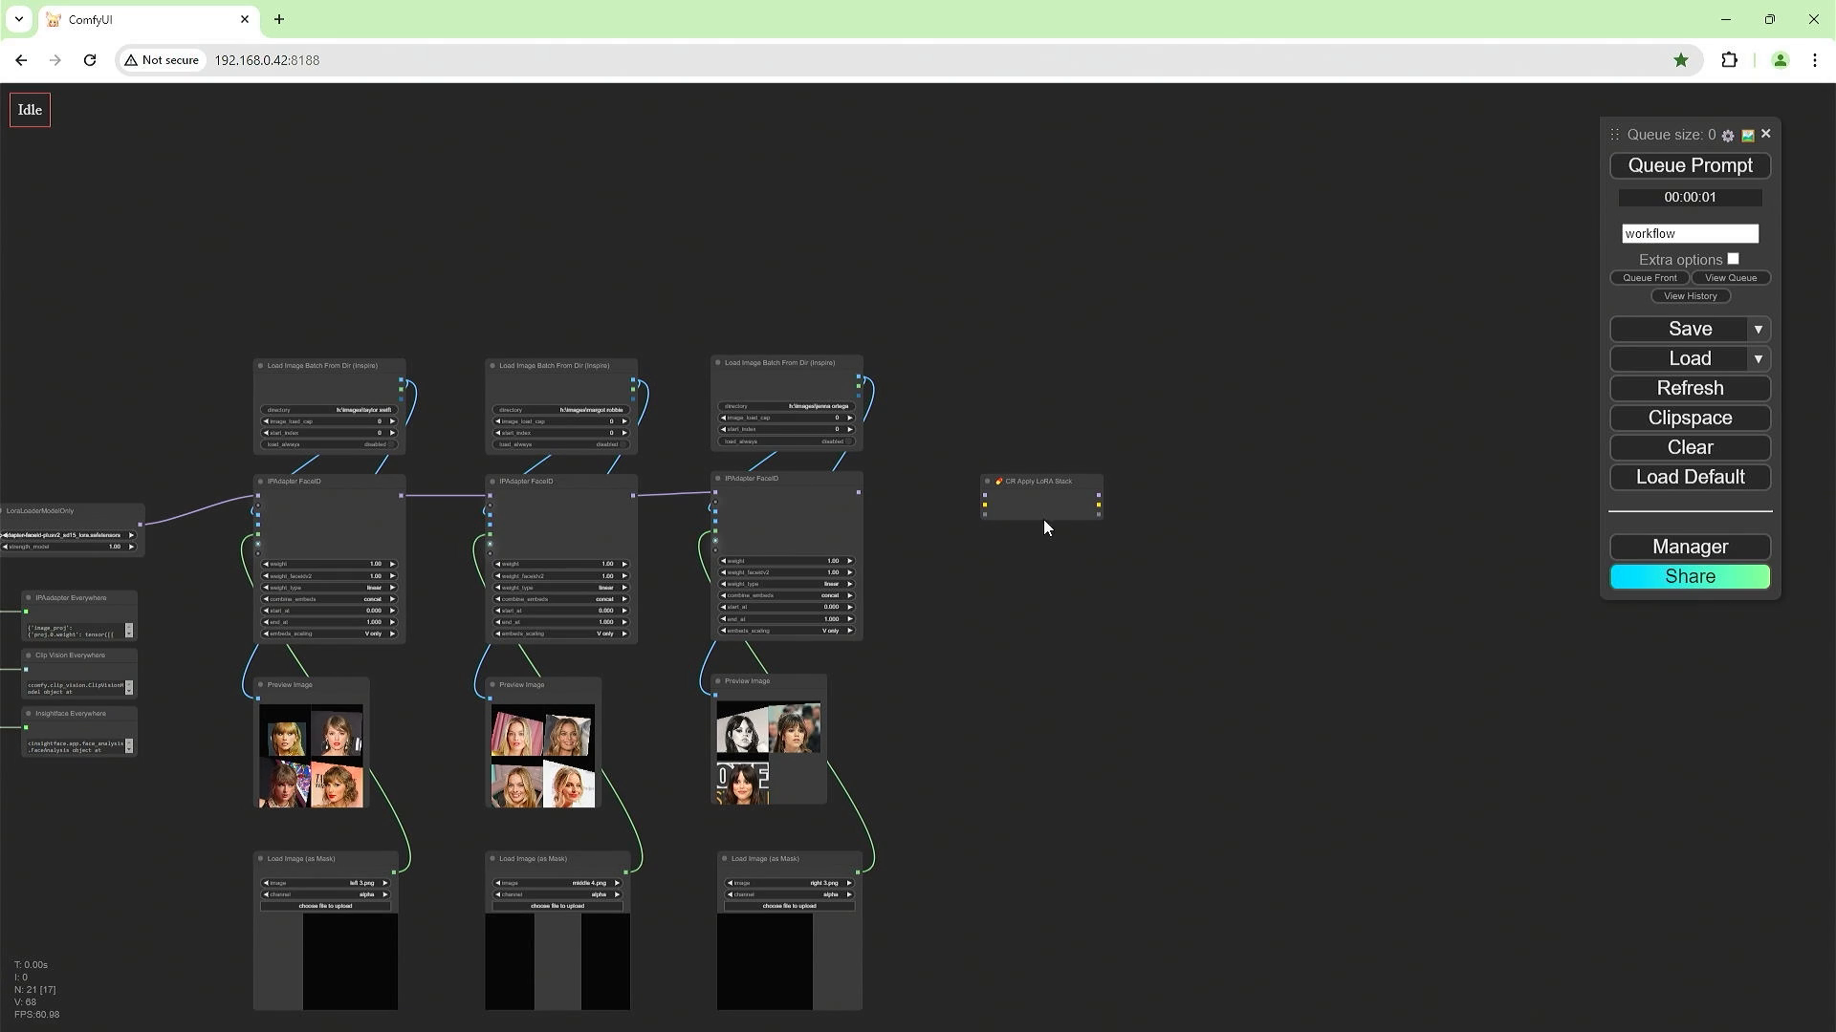
scroll(987, 478, "up", 2)
left_click_drag(985, 444, 1006, 436)
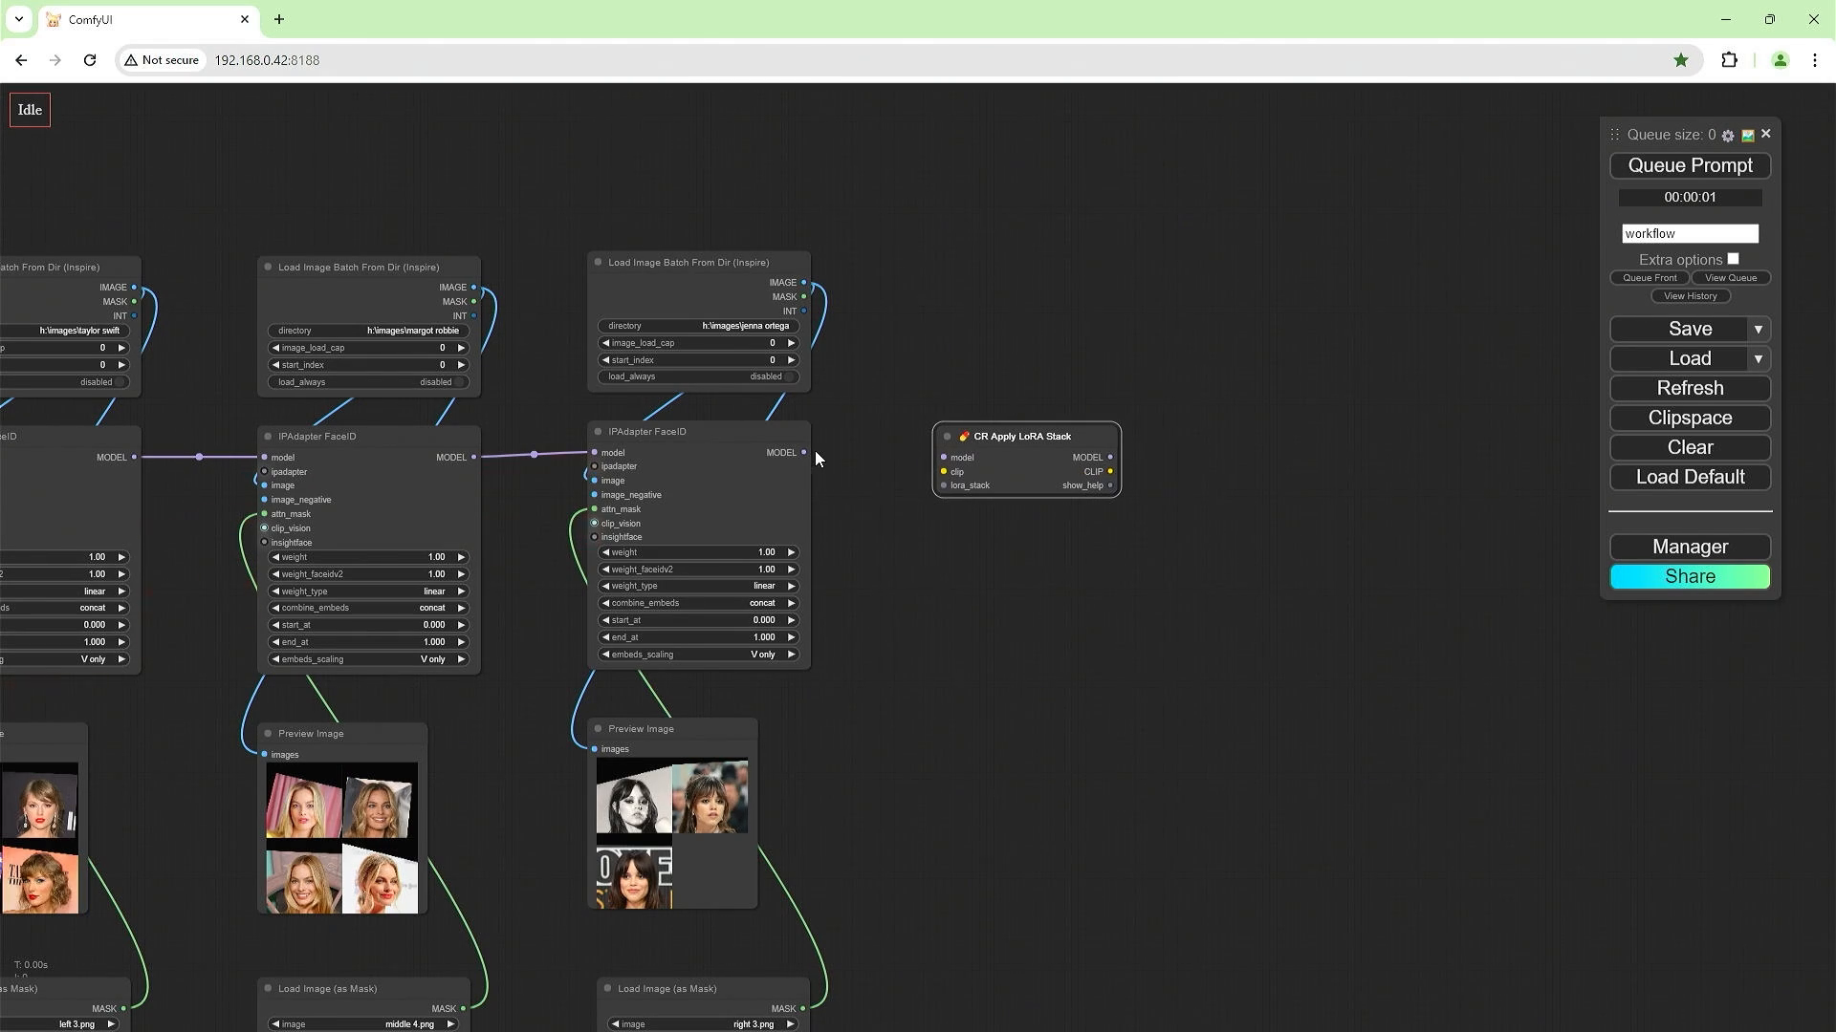
left_click_drag(803, 452, 945, 458)
Add a CR LoRA Stack node below CR Apply LoRA Stack and connect LORA_STACK to its lora_stack input.
double_click(1010, 558)
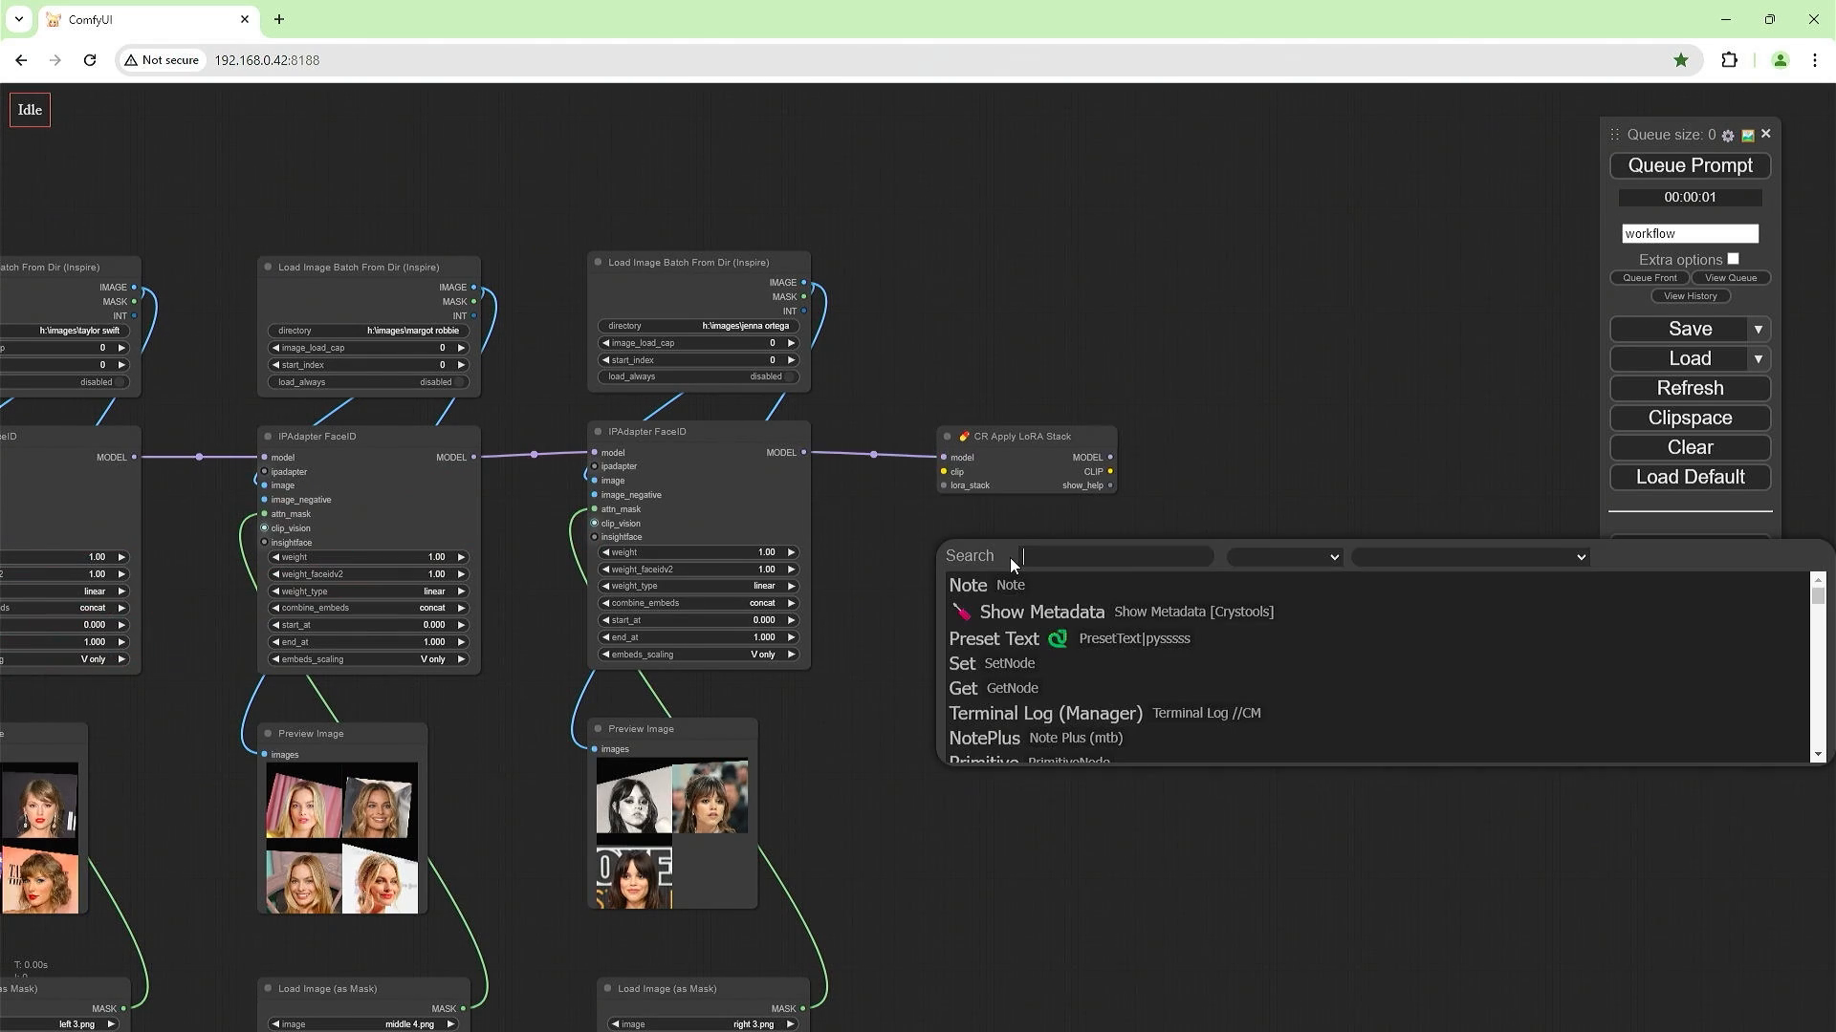
type("lora stack")
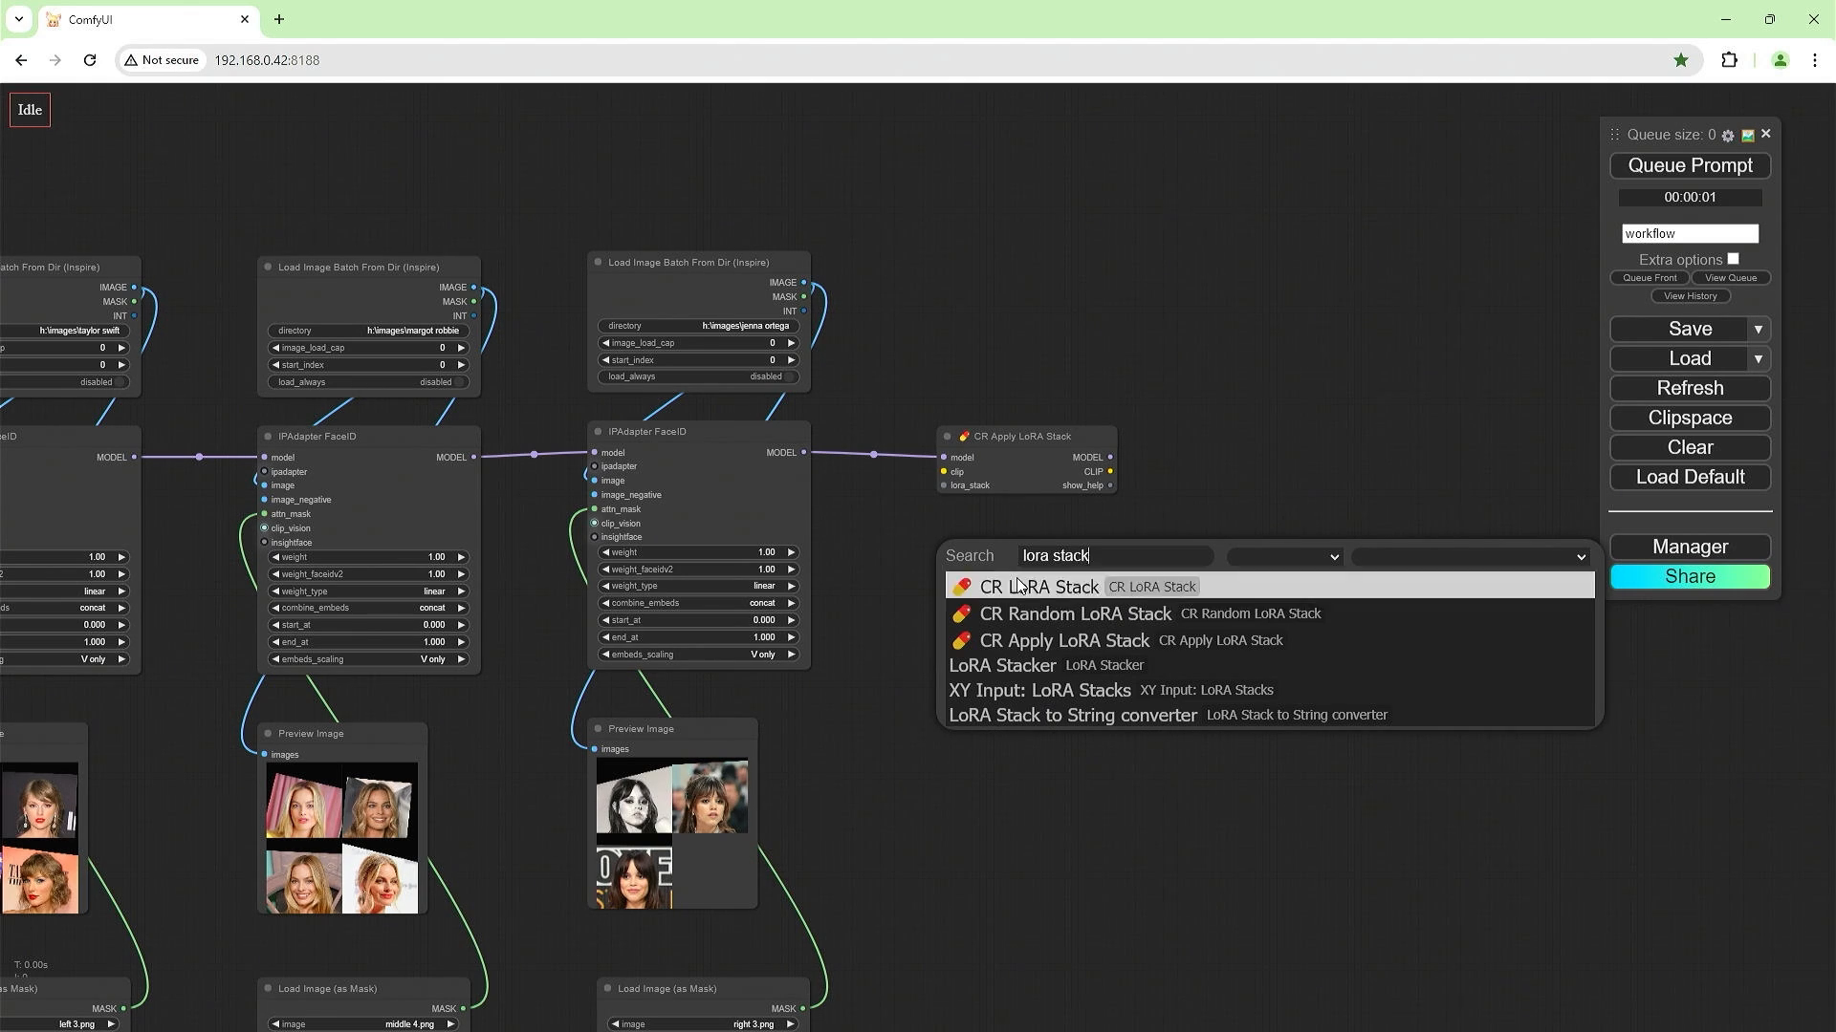
key("Return")
left_click_drag(989, 565, 995, 577)
left_click_drag(1152, 584, 944, 486)
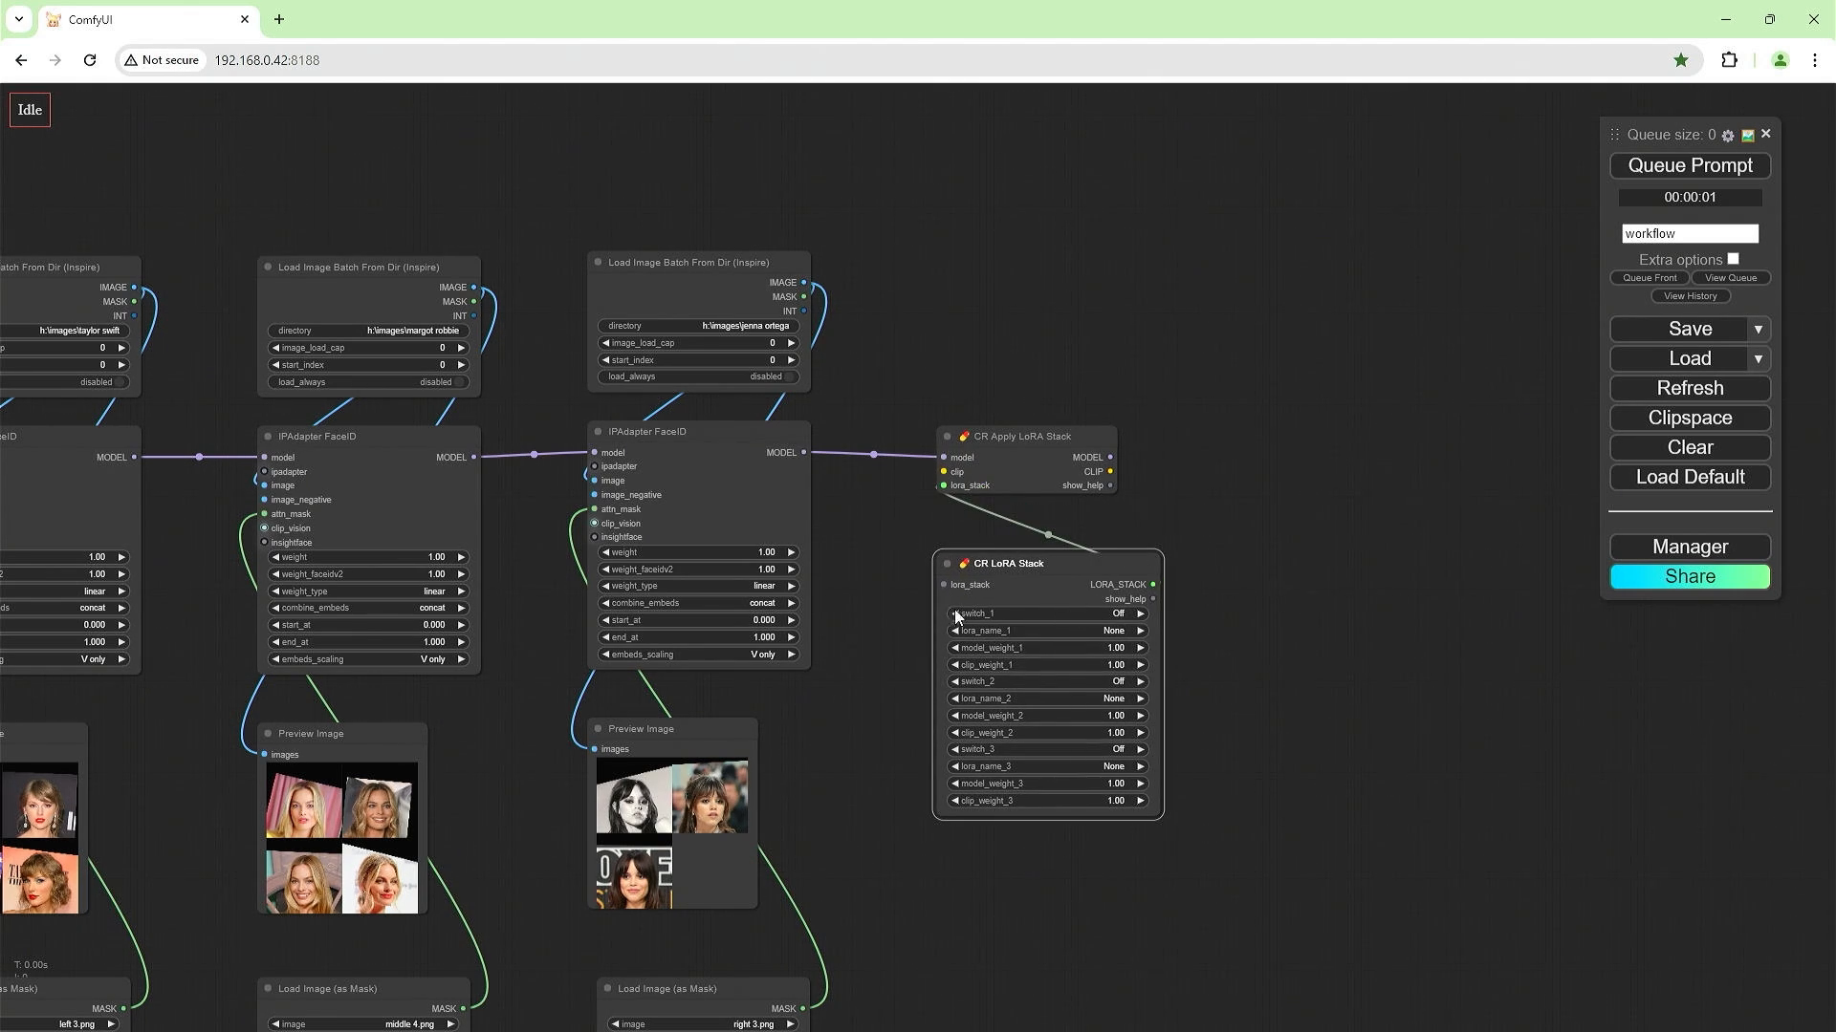
Set lora_name_1 to skin_tone_slider_v1.safetensors in CR LoRA Stack, with model_weight_1 and clip_weight_1 at 2.
left_click(1055, 633)
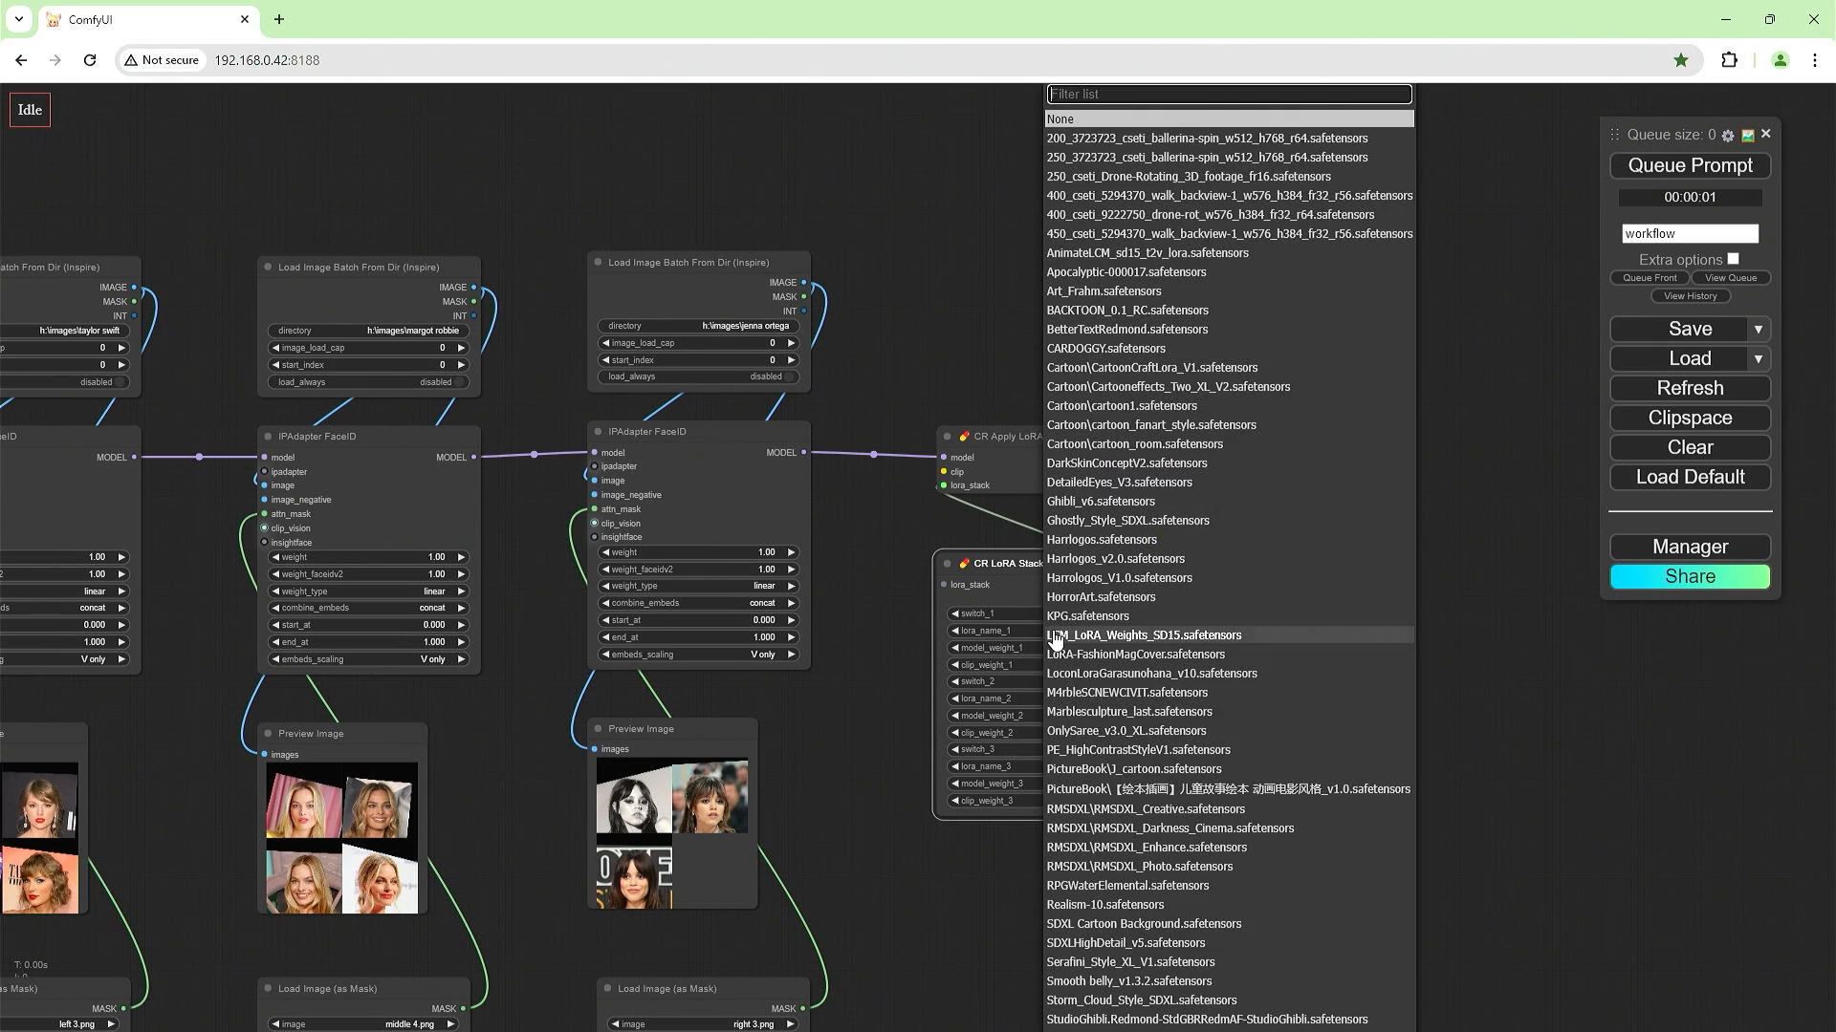
type("sli")
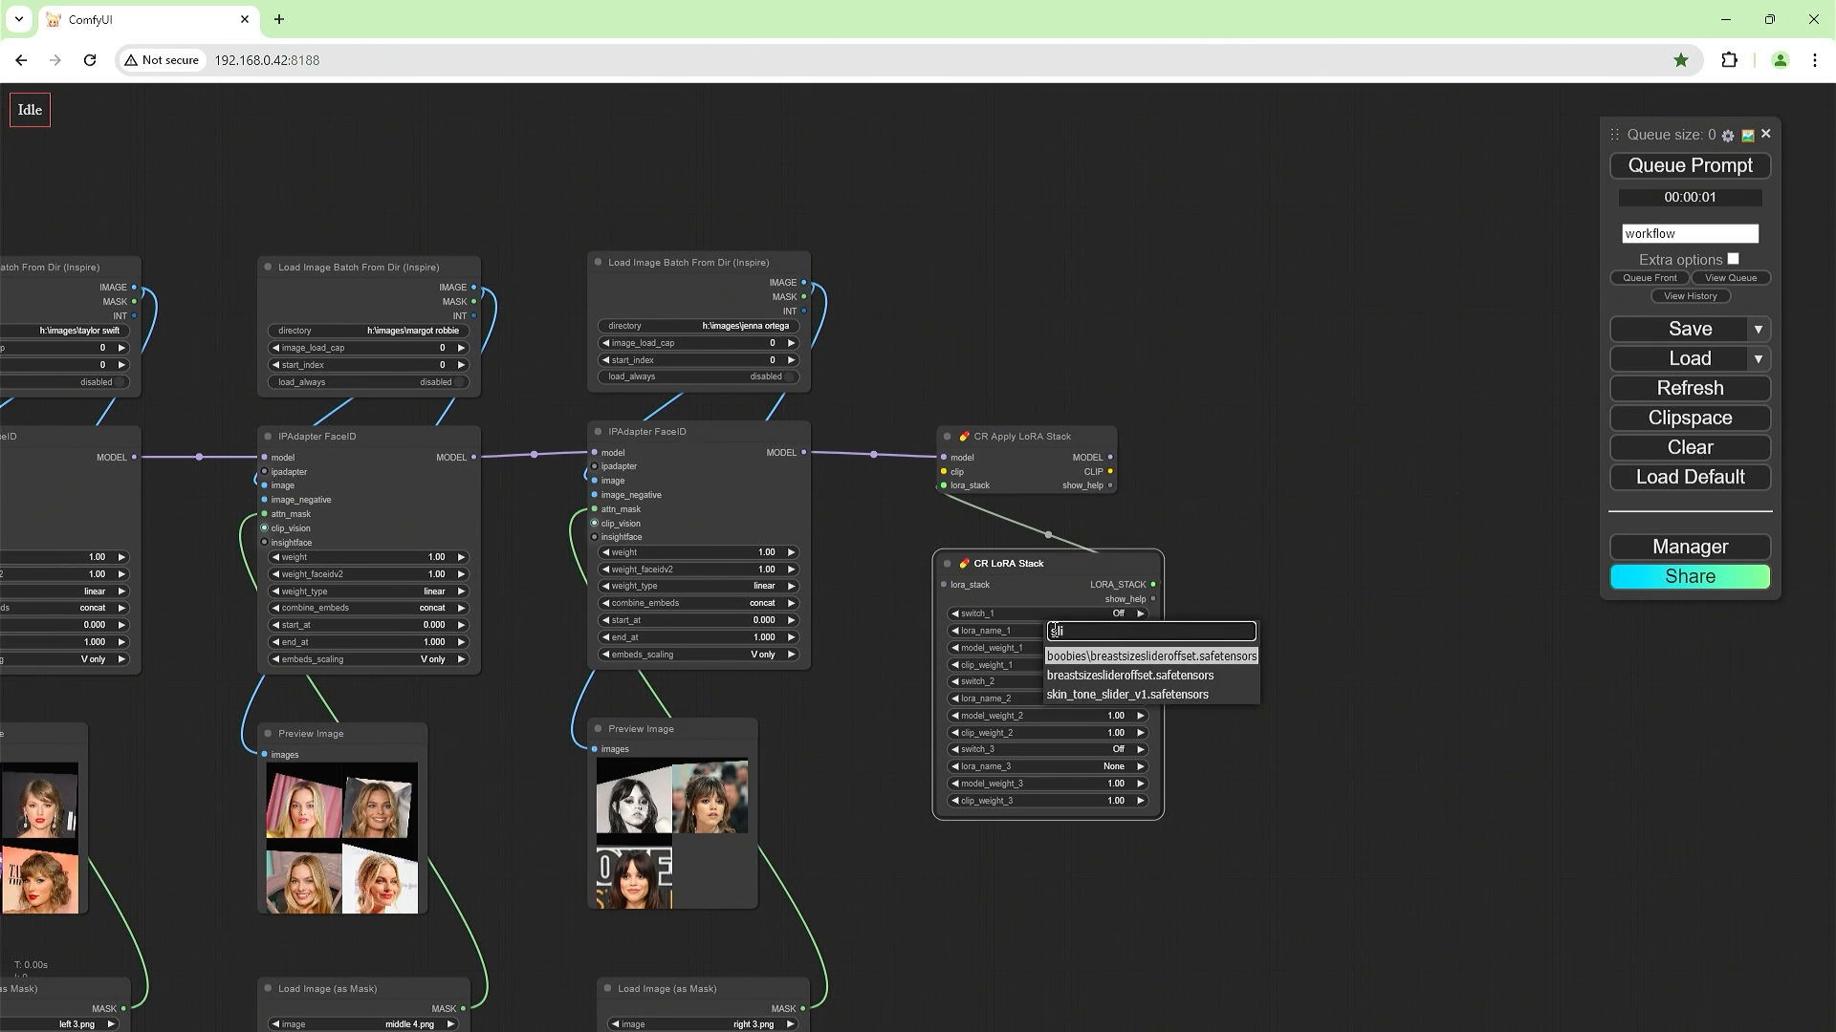
left_click(1138, 695)
left_click(1126, 649)
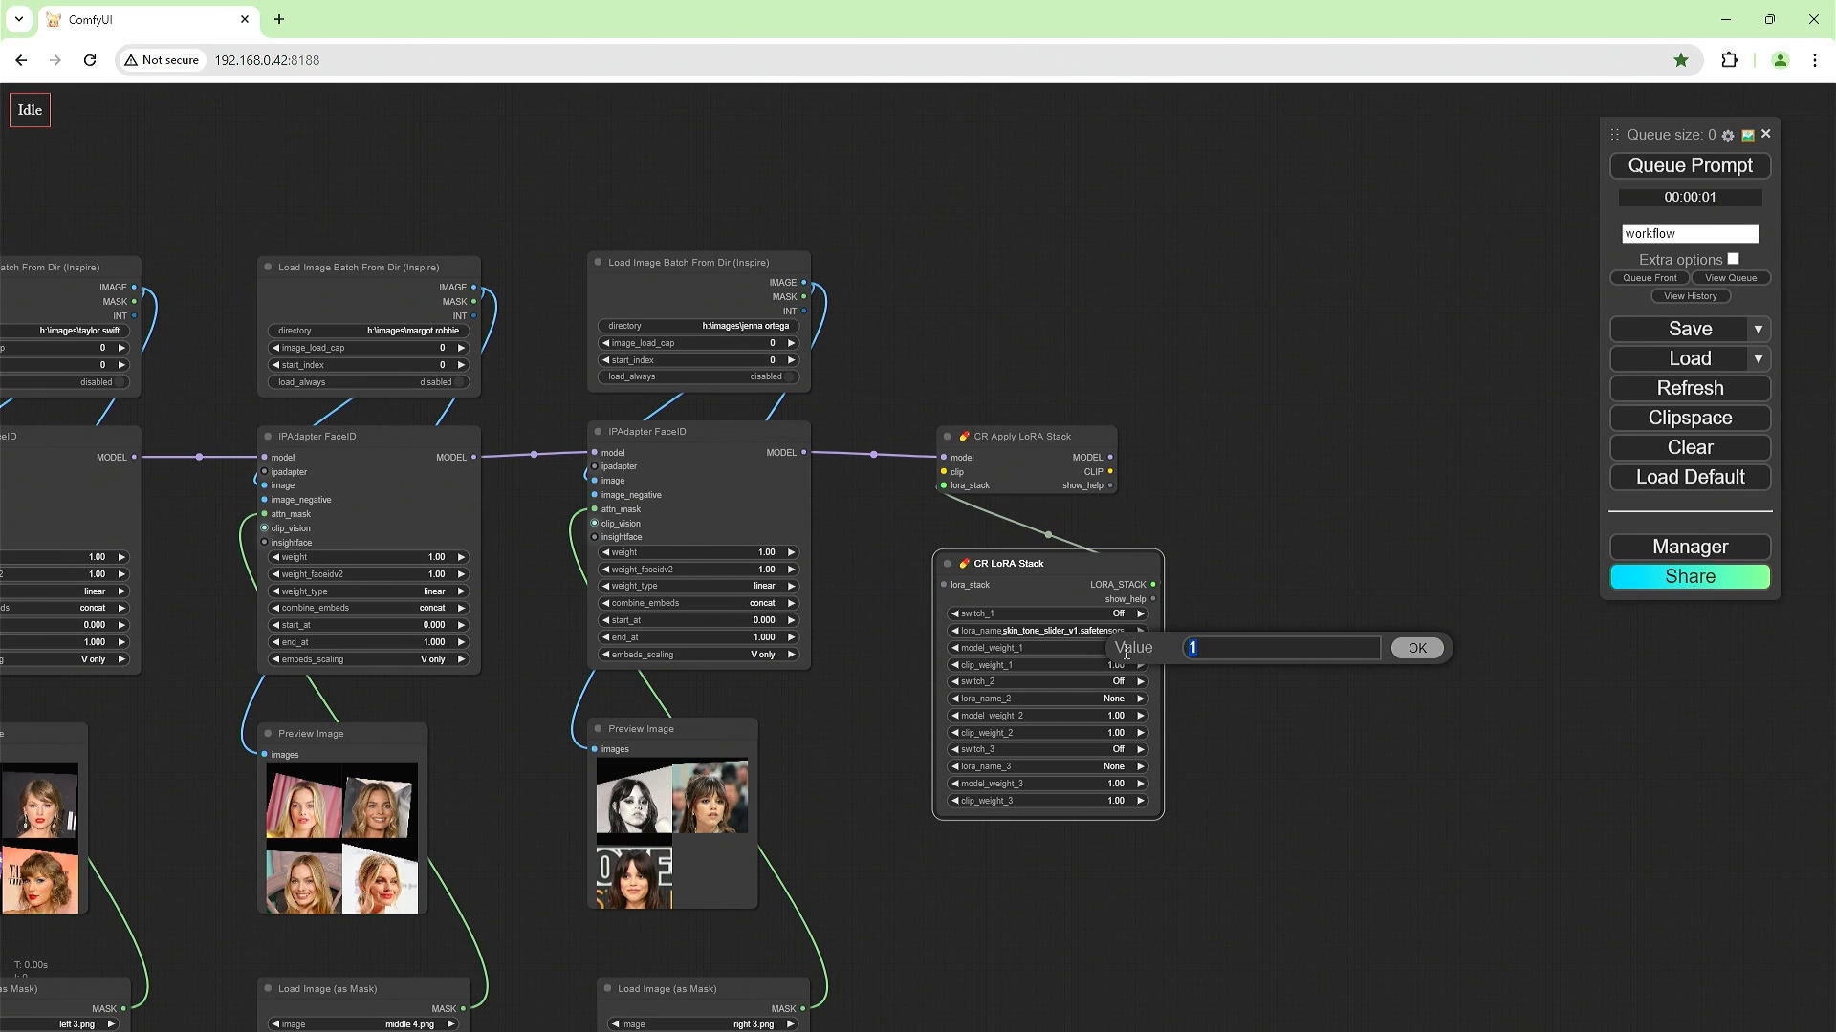
type("2")
key("Return")
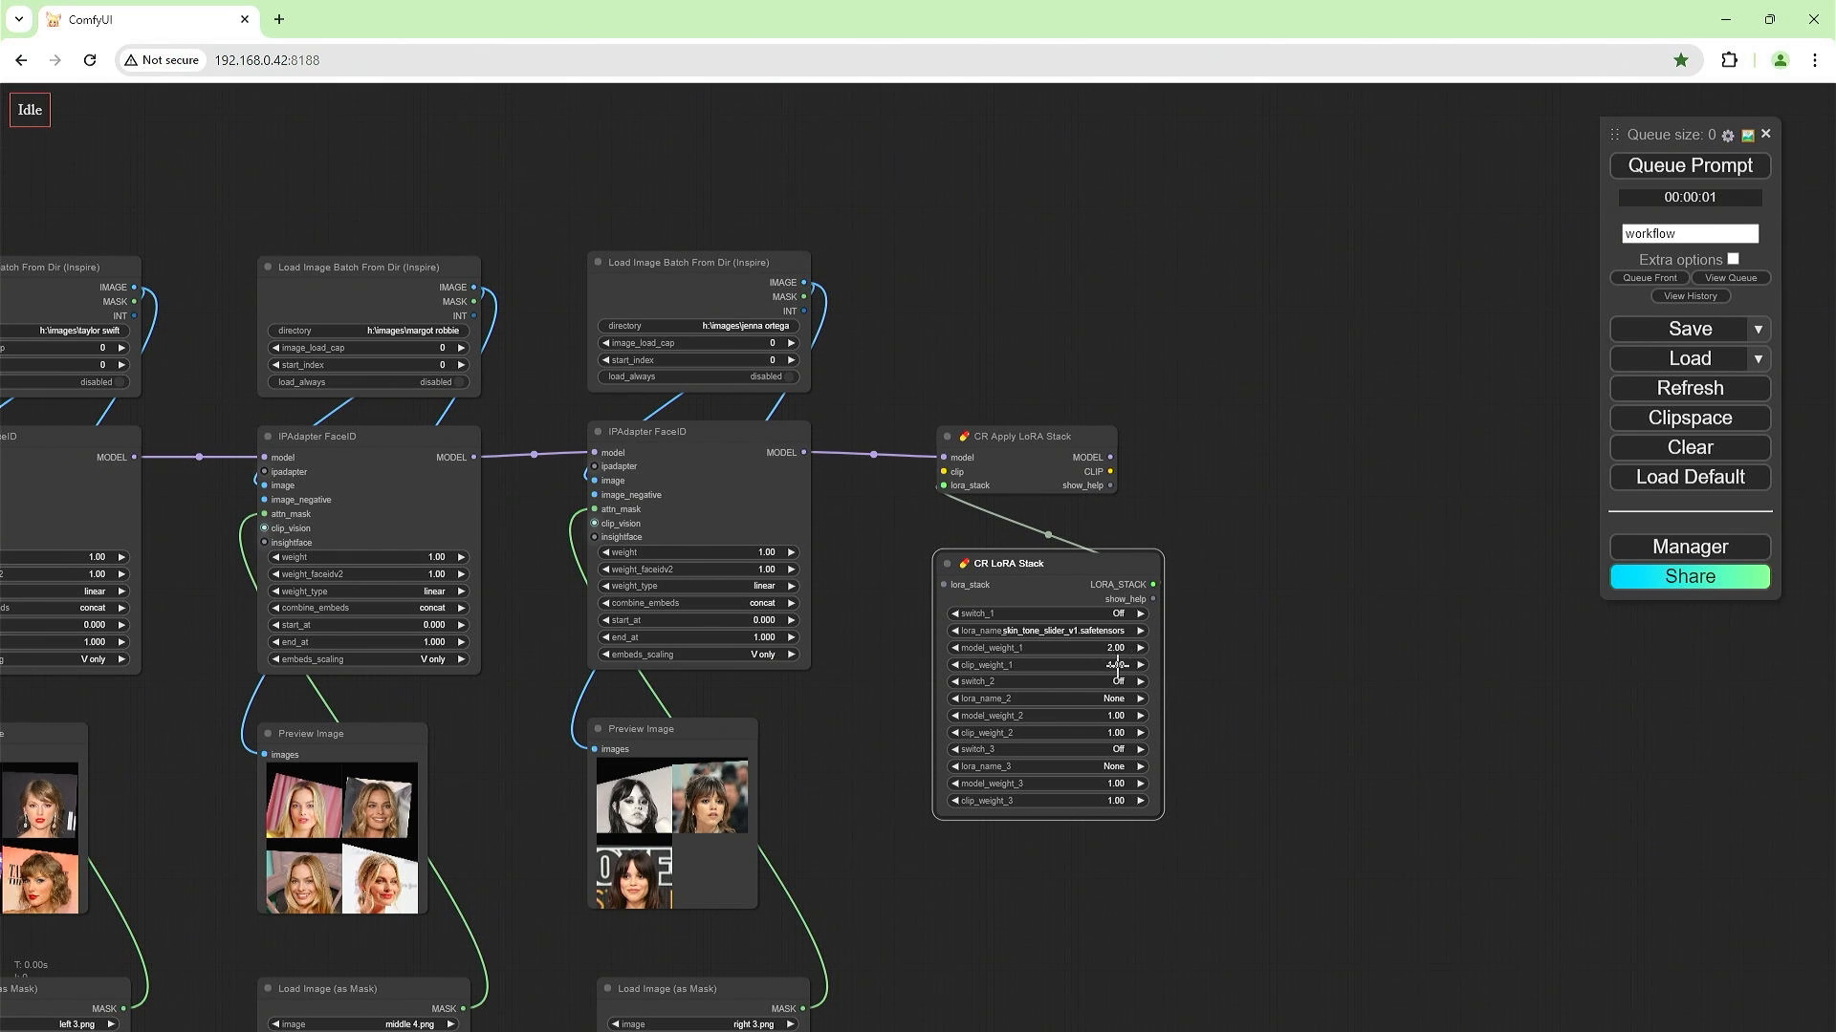
left_click(1119, 664)
type("2")
key("Return")
Duplicate the Insightface Everywhere node, placing the copy directly below the original.
scroll(1191, 739, "down", 1)
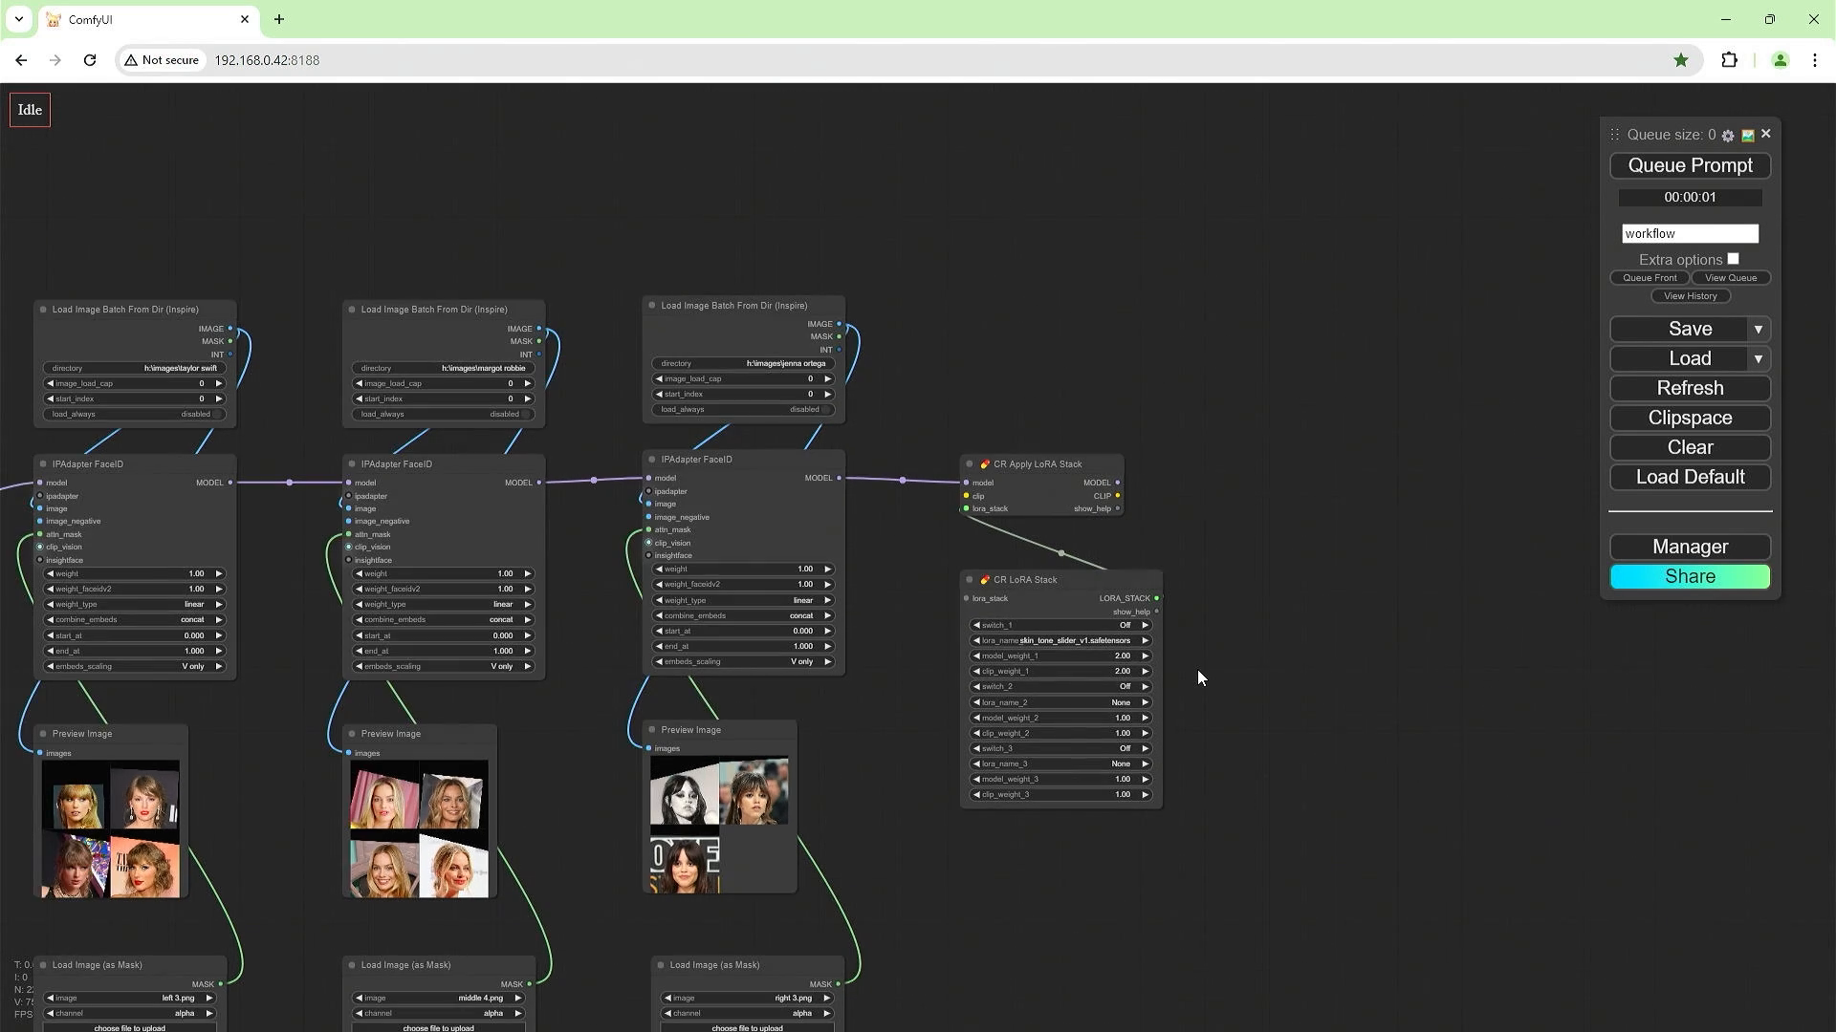
scroll(1196, 678, "down", 3)
left_click_drag(1069, 902, 1270, 697)
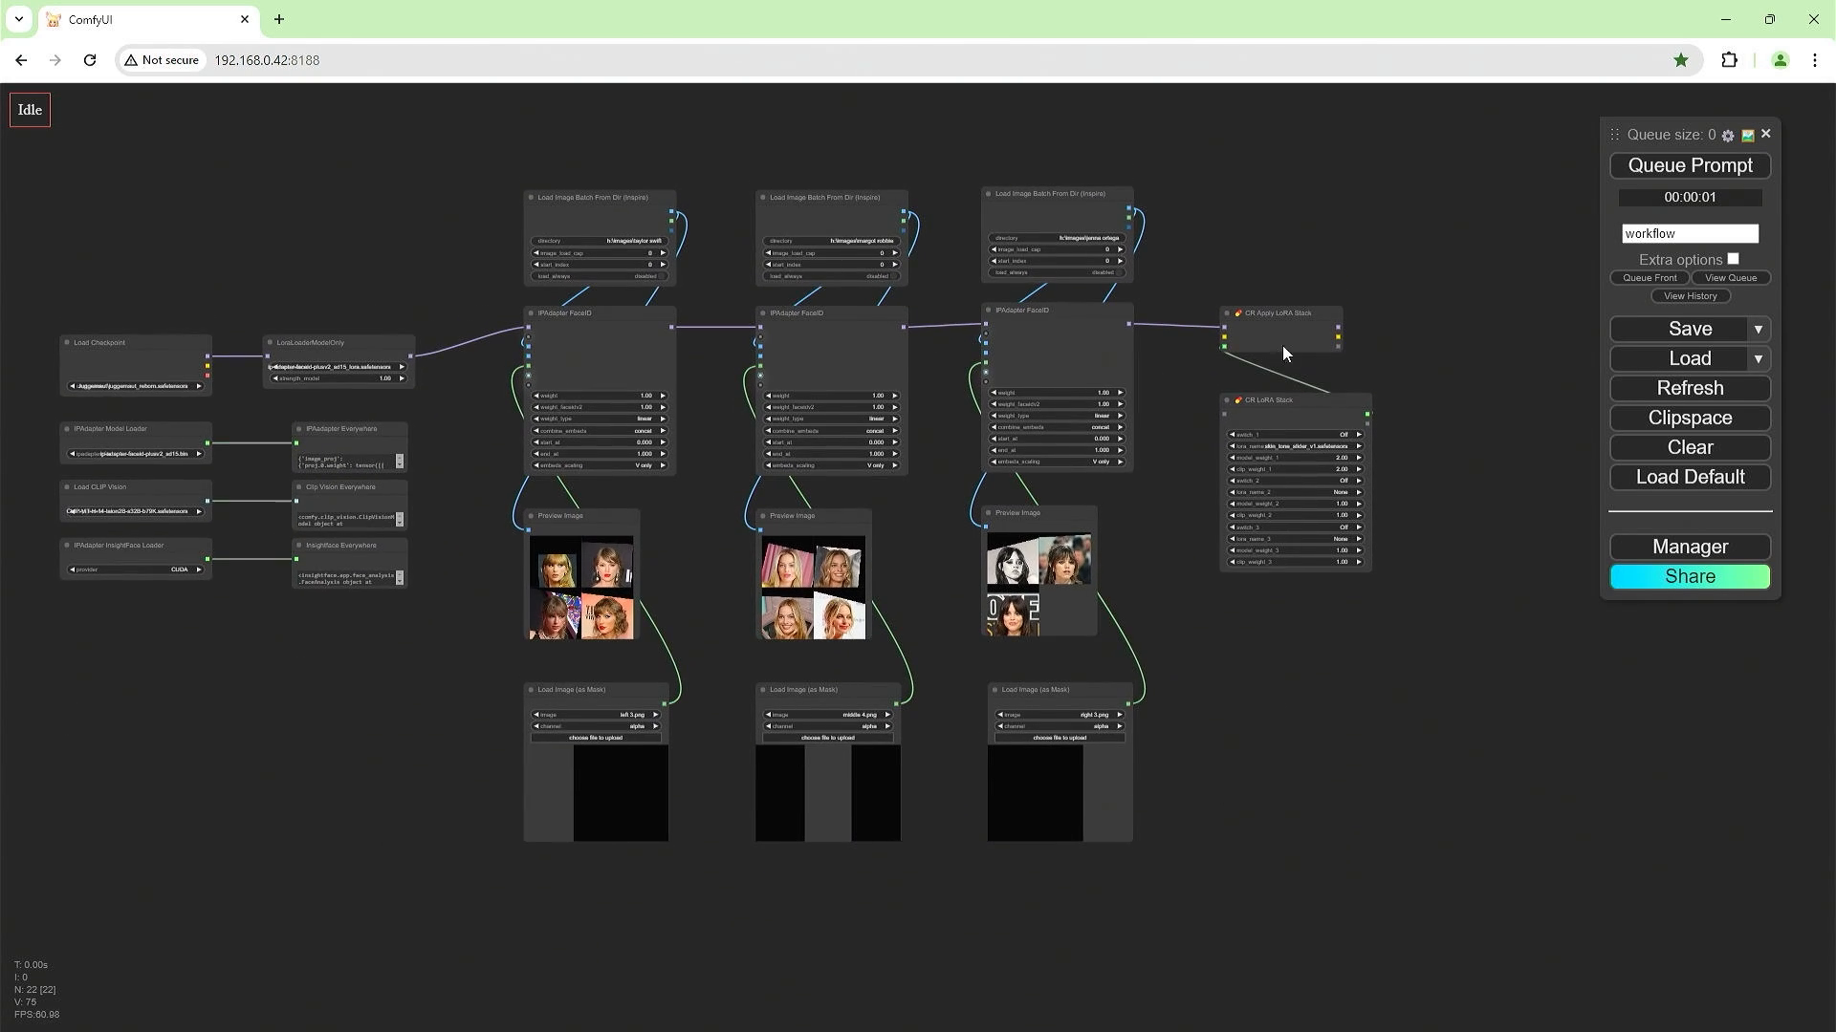
scroll(1312, 403, "up", 2)
left_click_drag(153, 608, 296, 559)
left_click(179, 547)
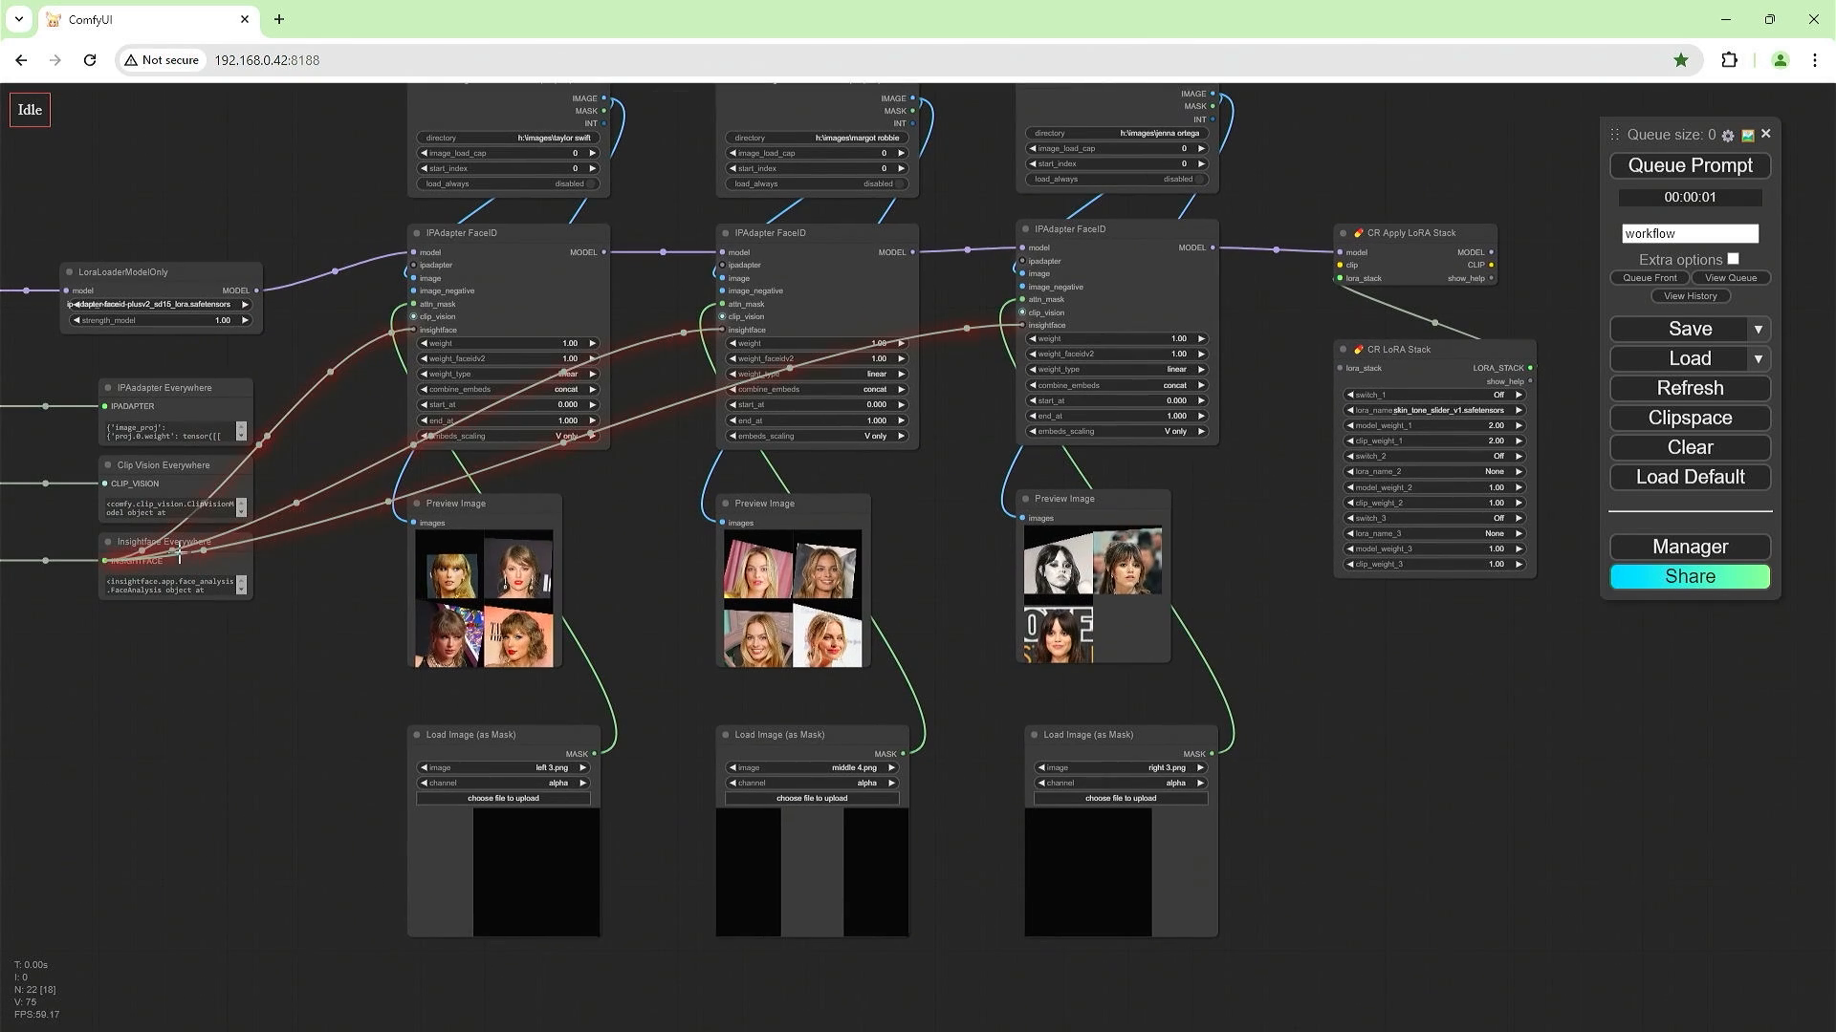
key("ctrl+c")
key("ctrl+v")
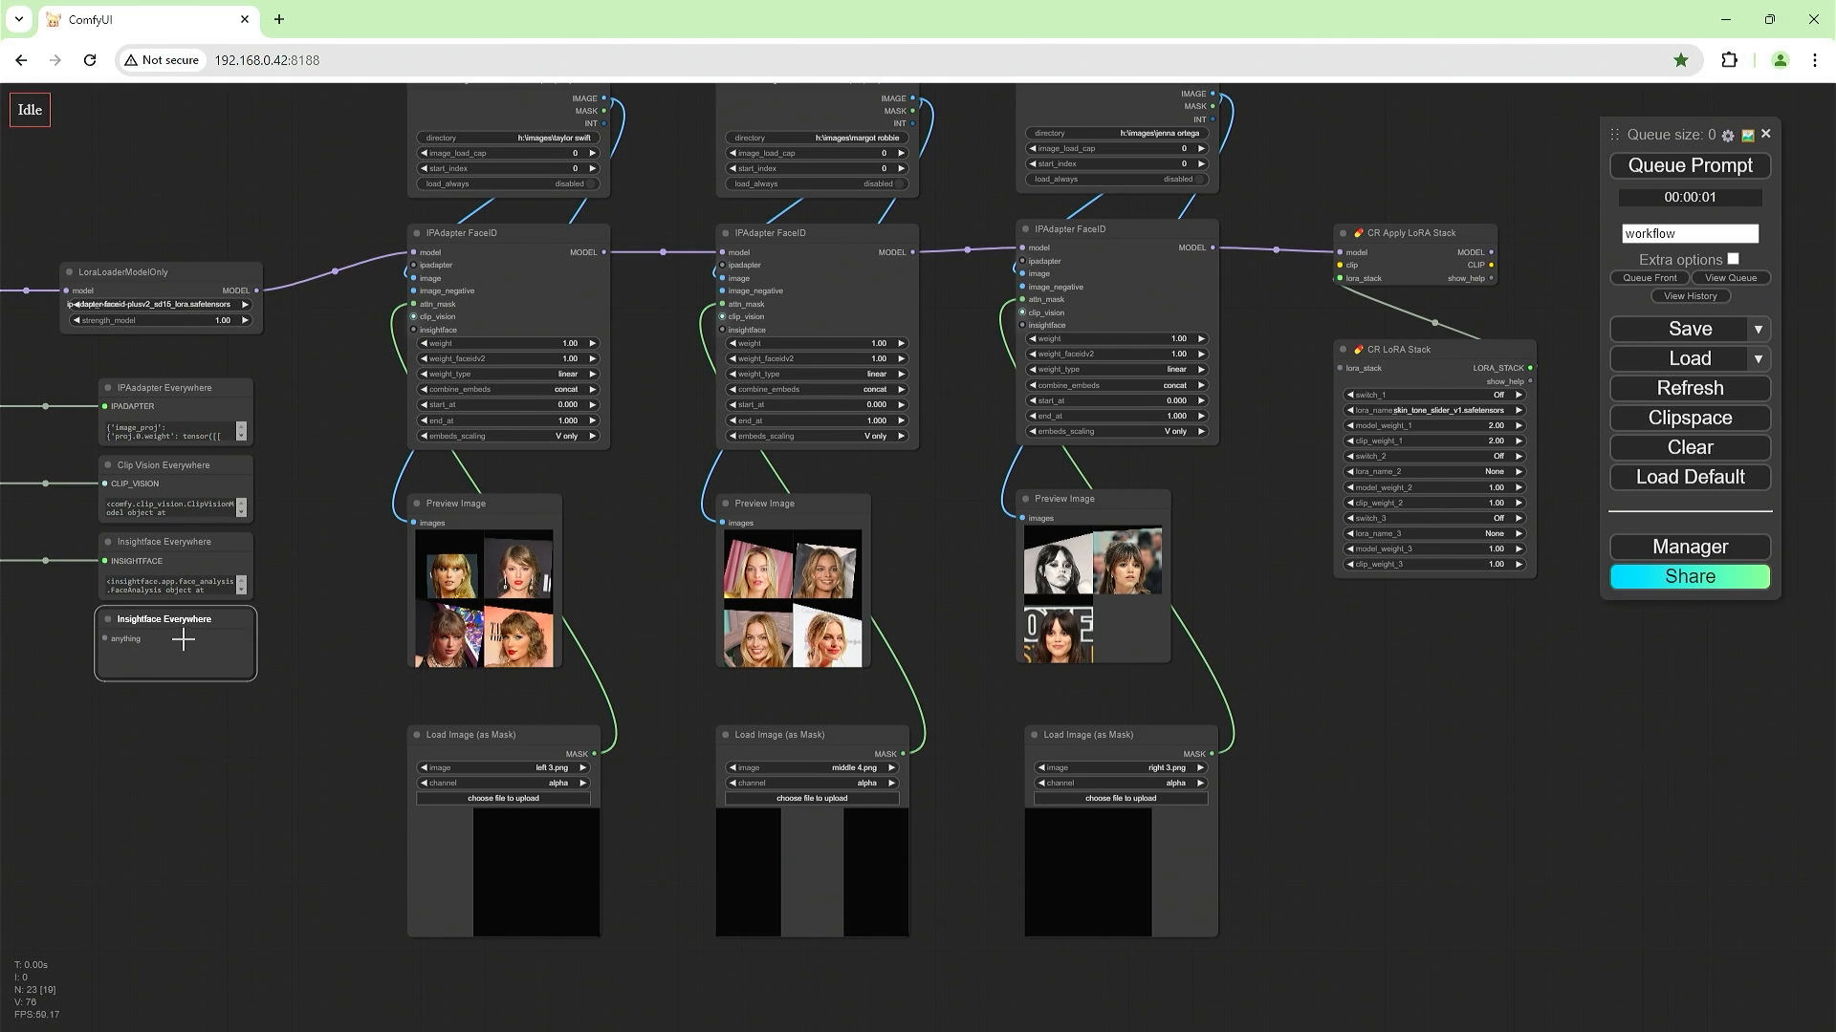
Rename the copied node Model Everywhere and connect its input to the MODEL output of CR Apply LoRA Stack.
right_click(182, 631)
left_click(252, 586)
key("Delete")
key("Delete")
key("Delete")
key("Delete")
key("Delete")
key("Delete")
key("Delete")
key("Delete")
key("Delete")
key("Delete")
key("Delete")
key("Delete")
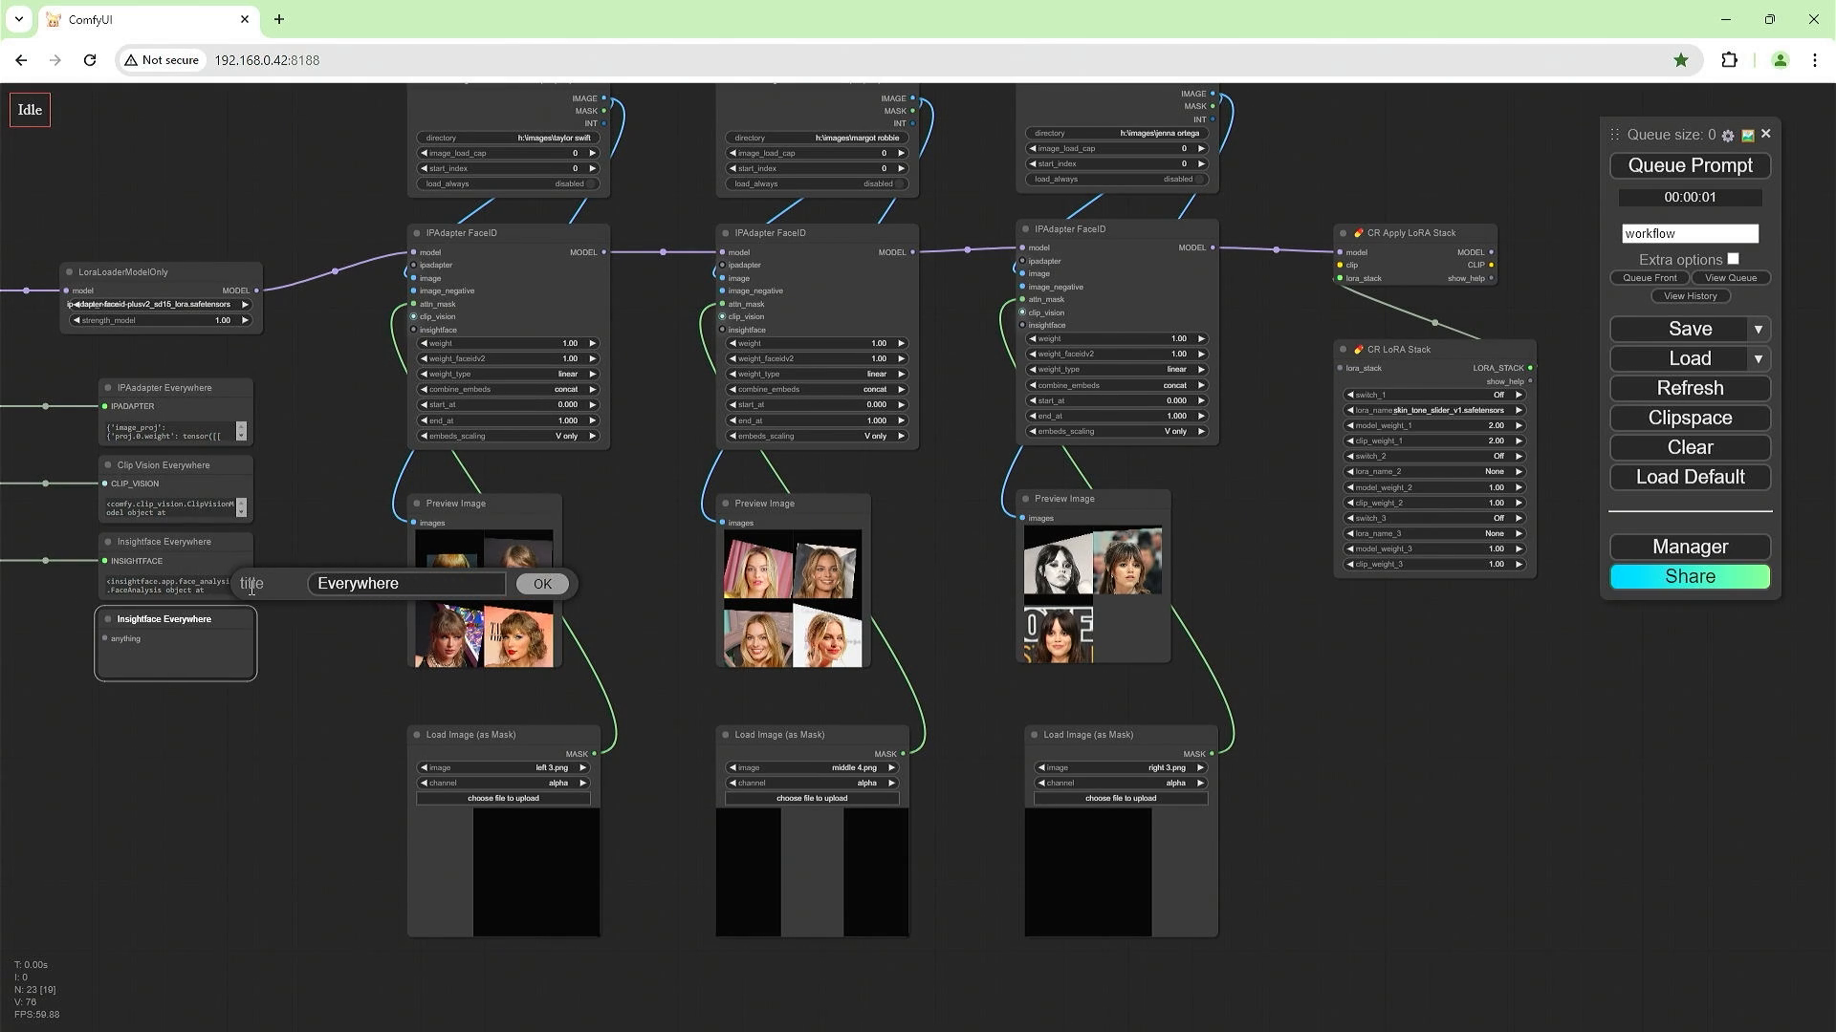
type("Model")
key("Return")
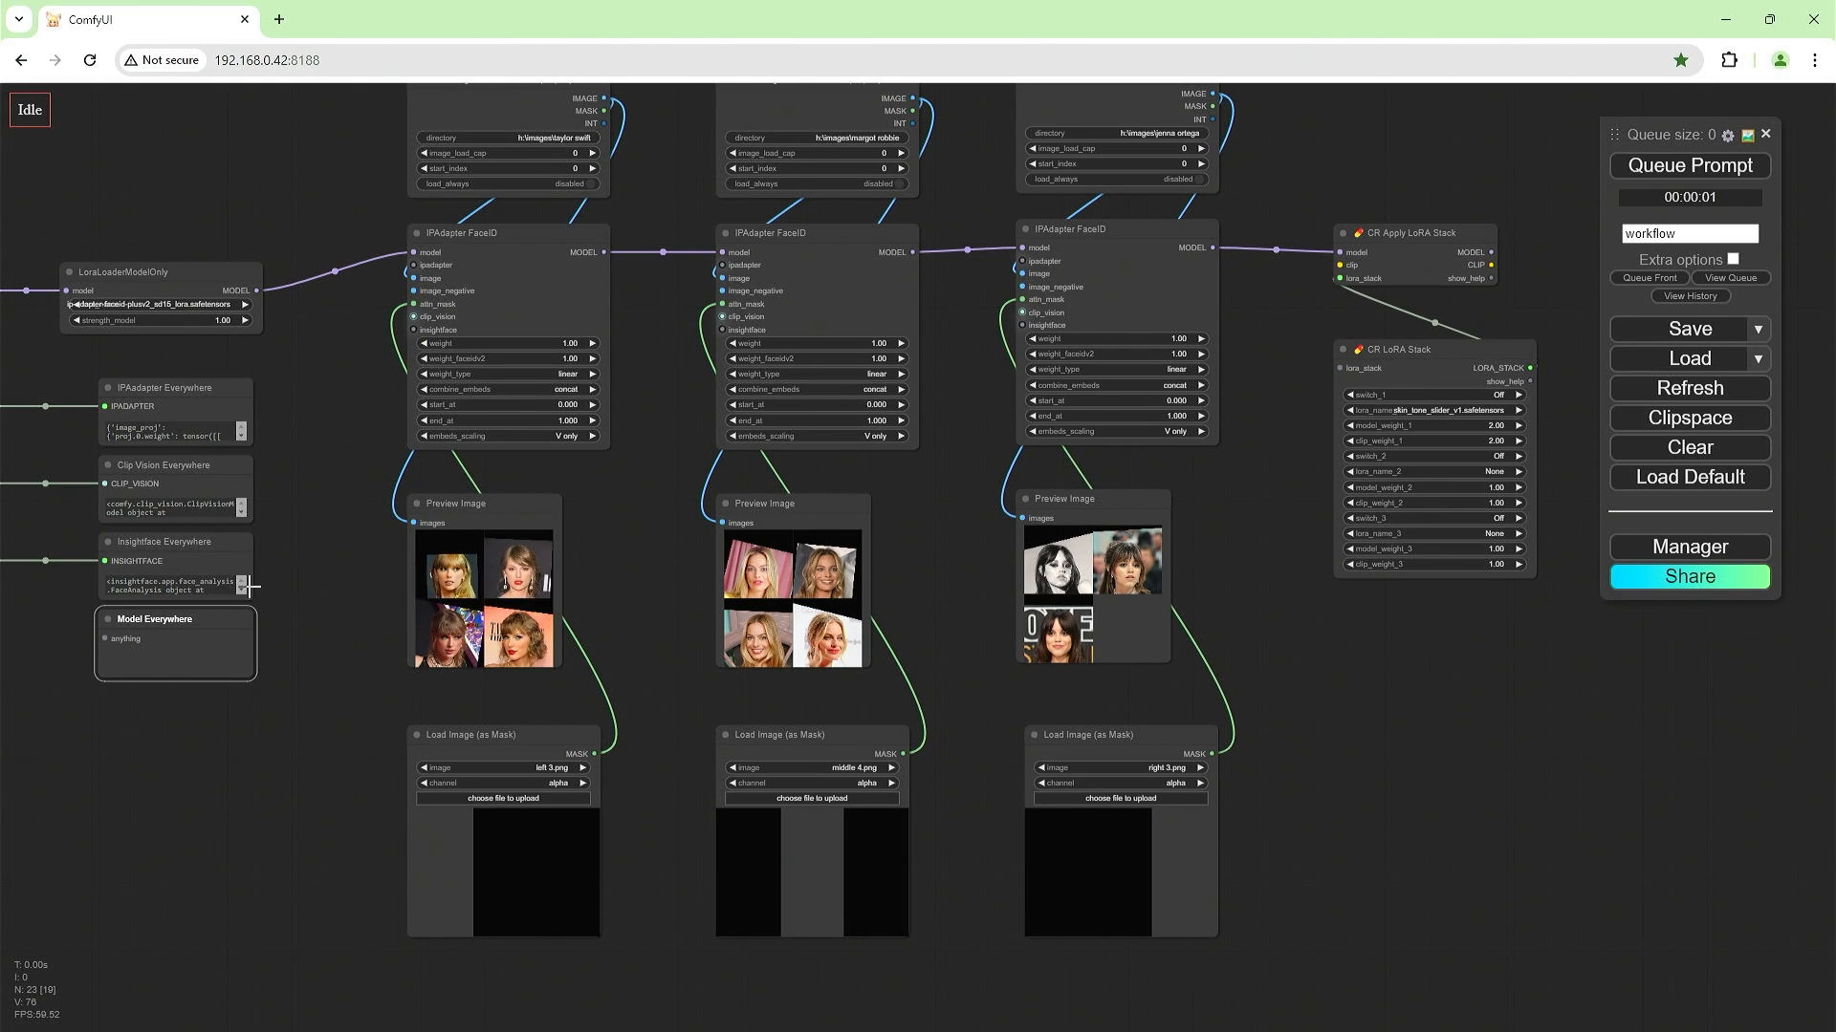
left_click_drag(97, 640, 1491, 253)
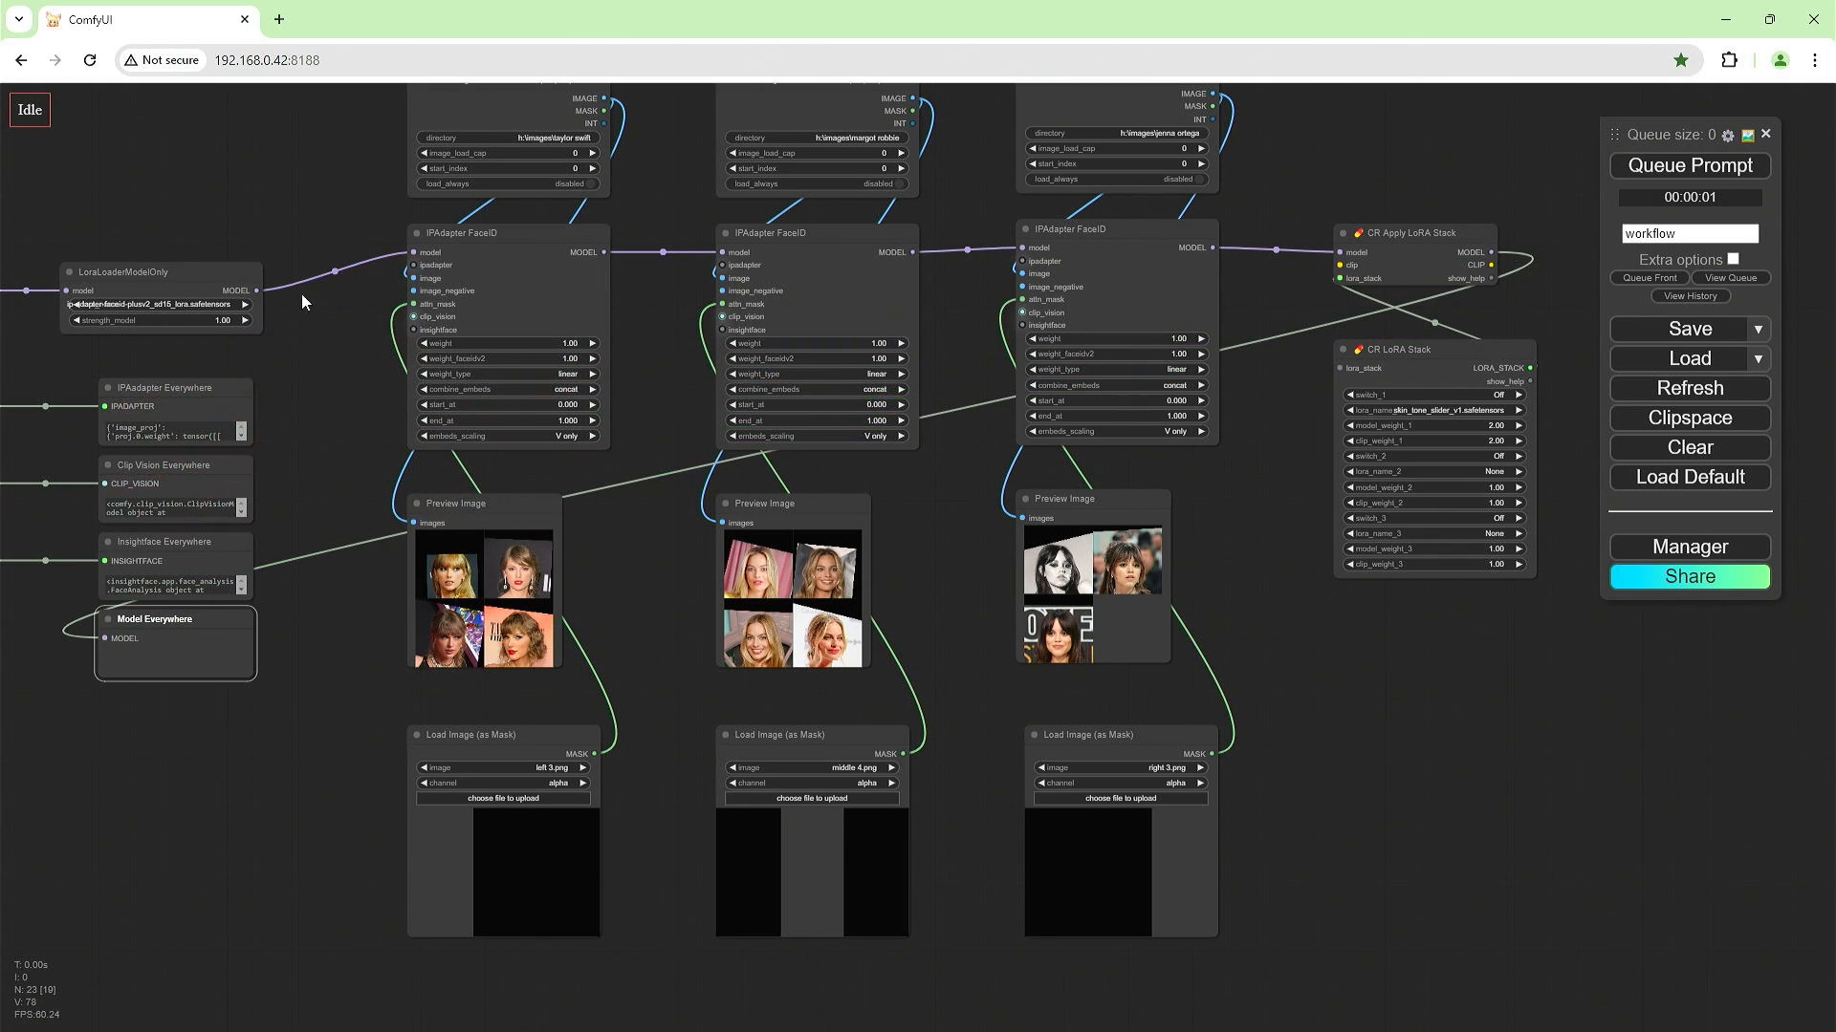
Add a Seed Everywhere node below Model Everywhere.
left_click_drag(1579, 692, 1480, 731)
scroll(1480, 730, "down", 4)
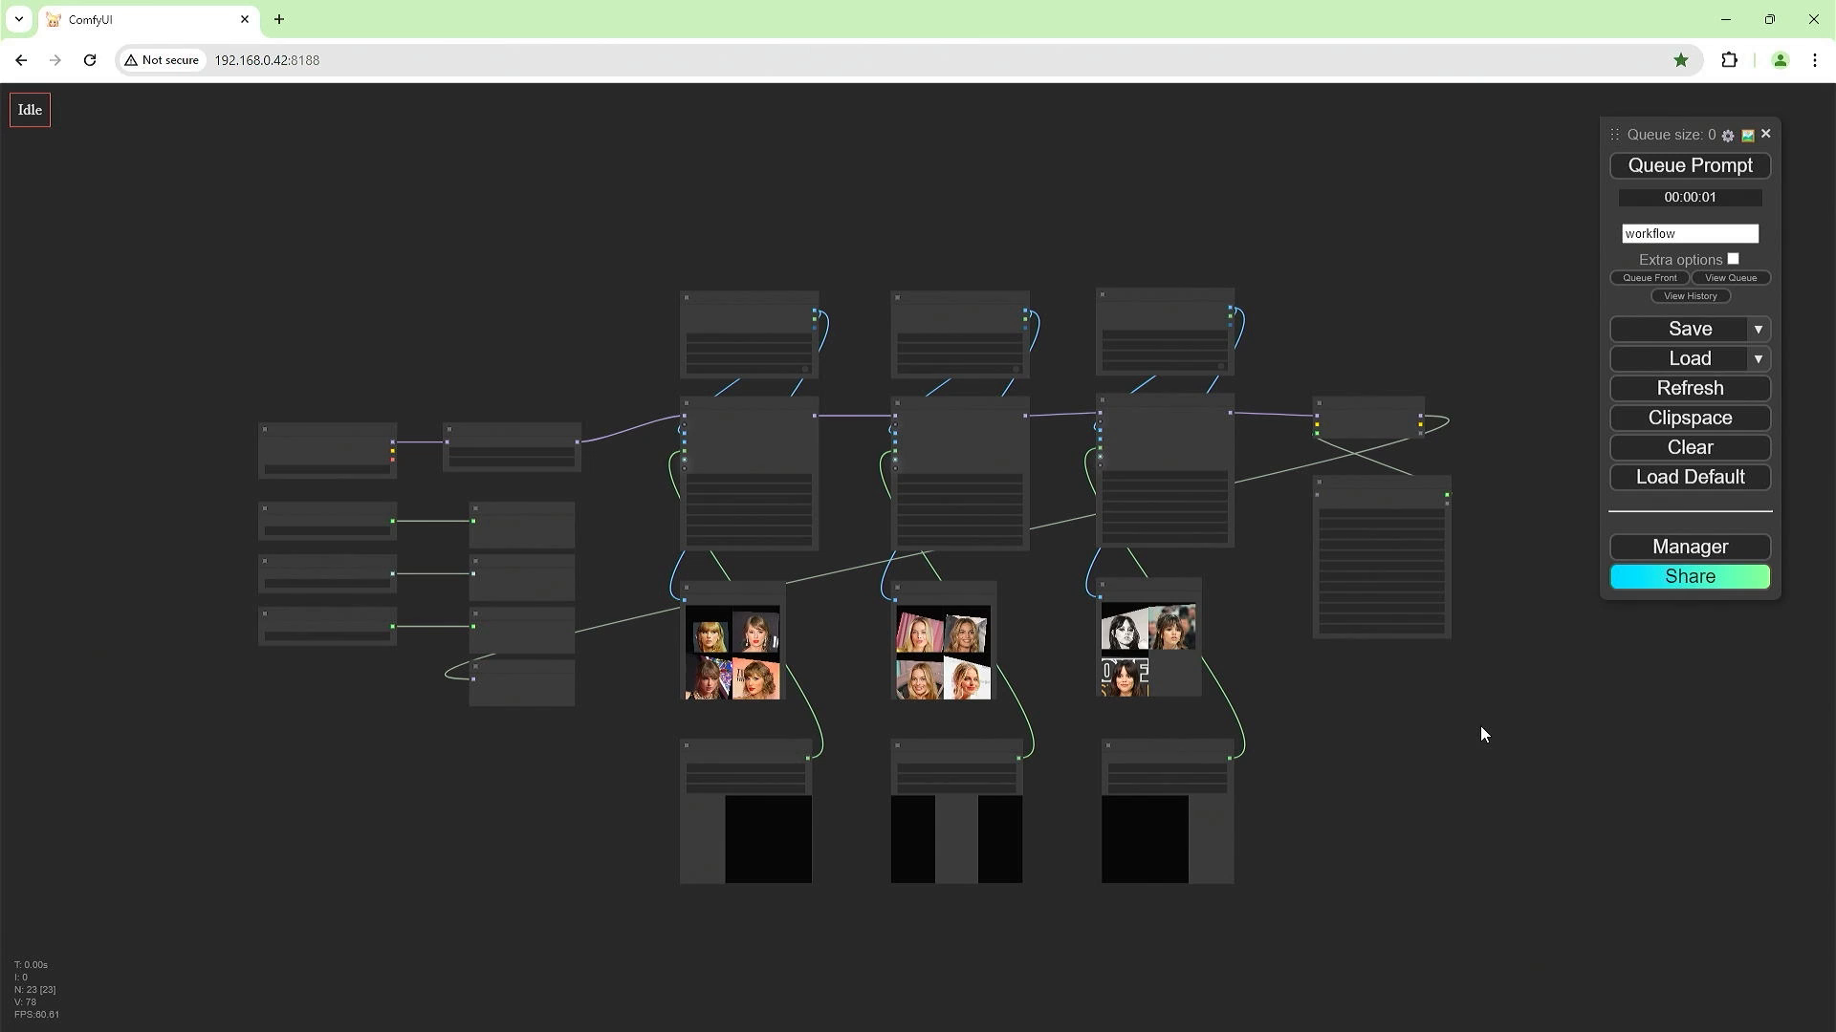
scroll(681, 488, "up", 3)
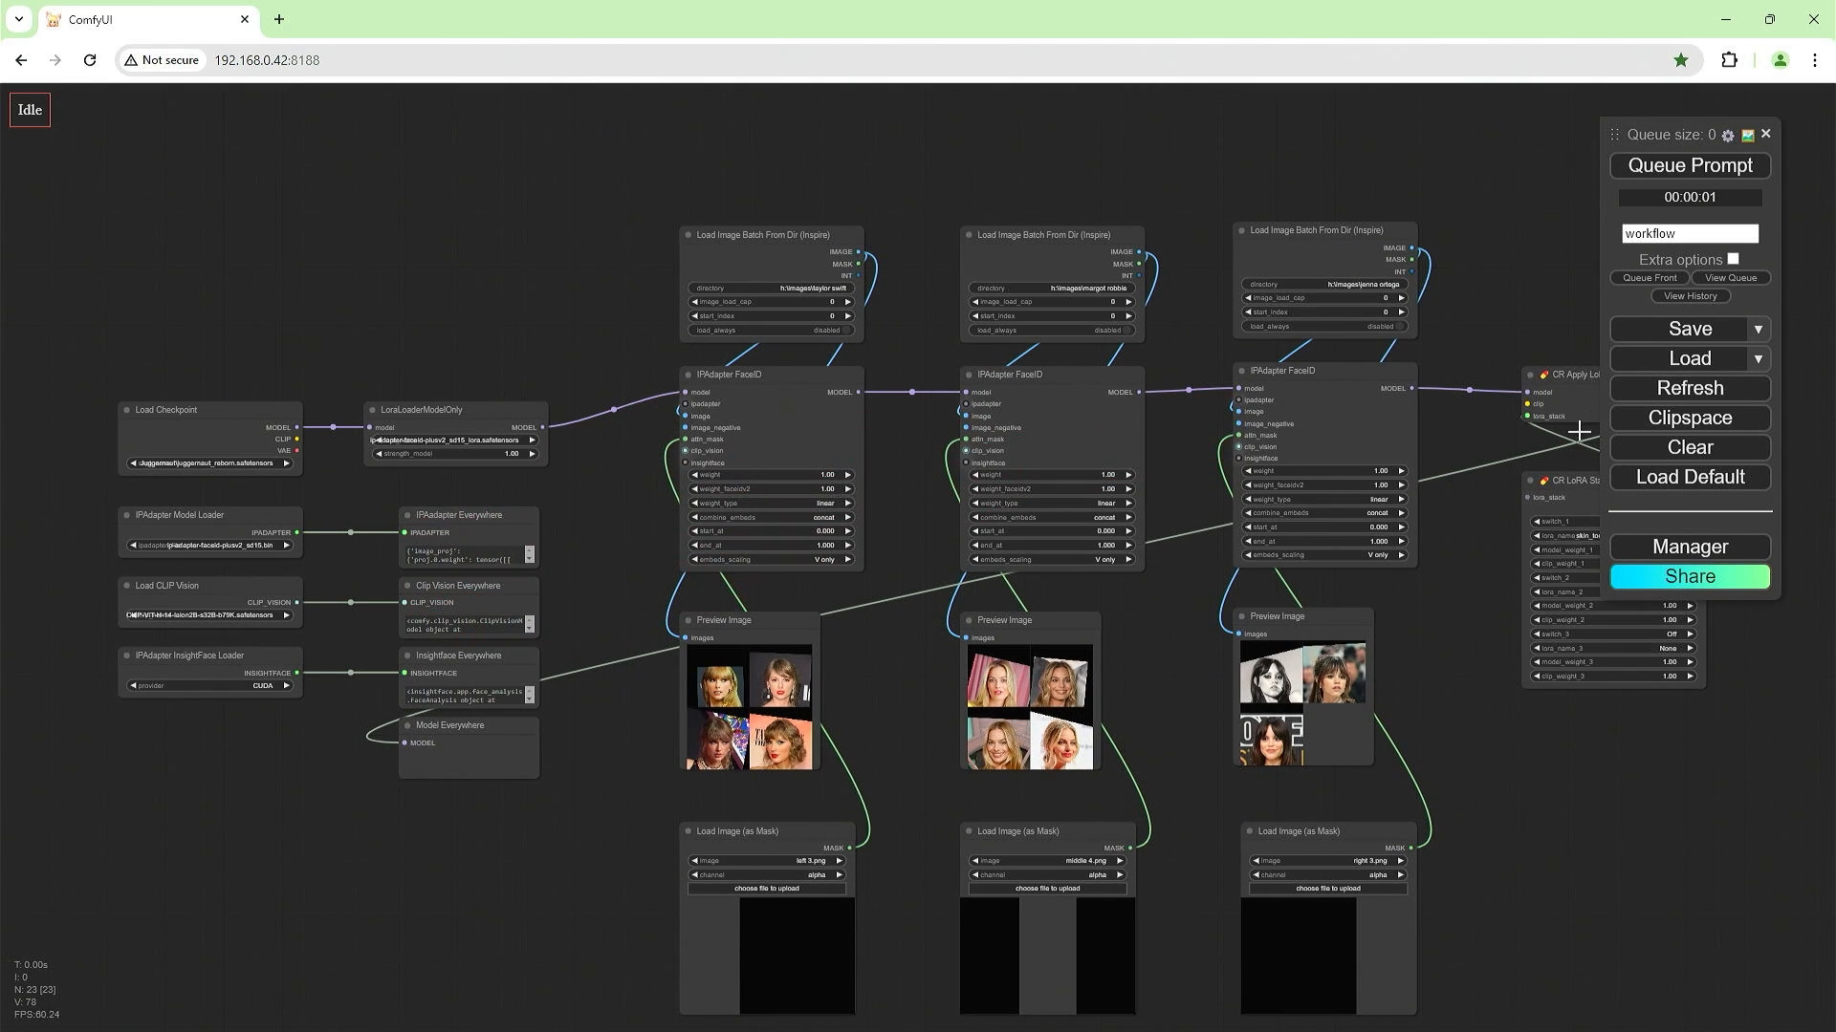
left_click_drag(335, 910, 243, 745)
double_click(346, 699)
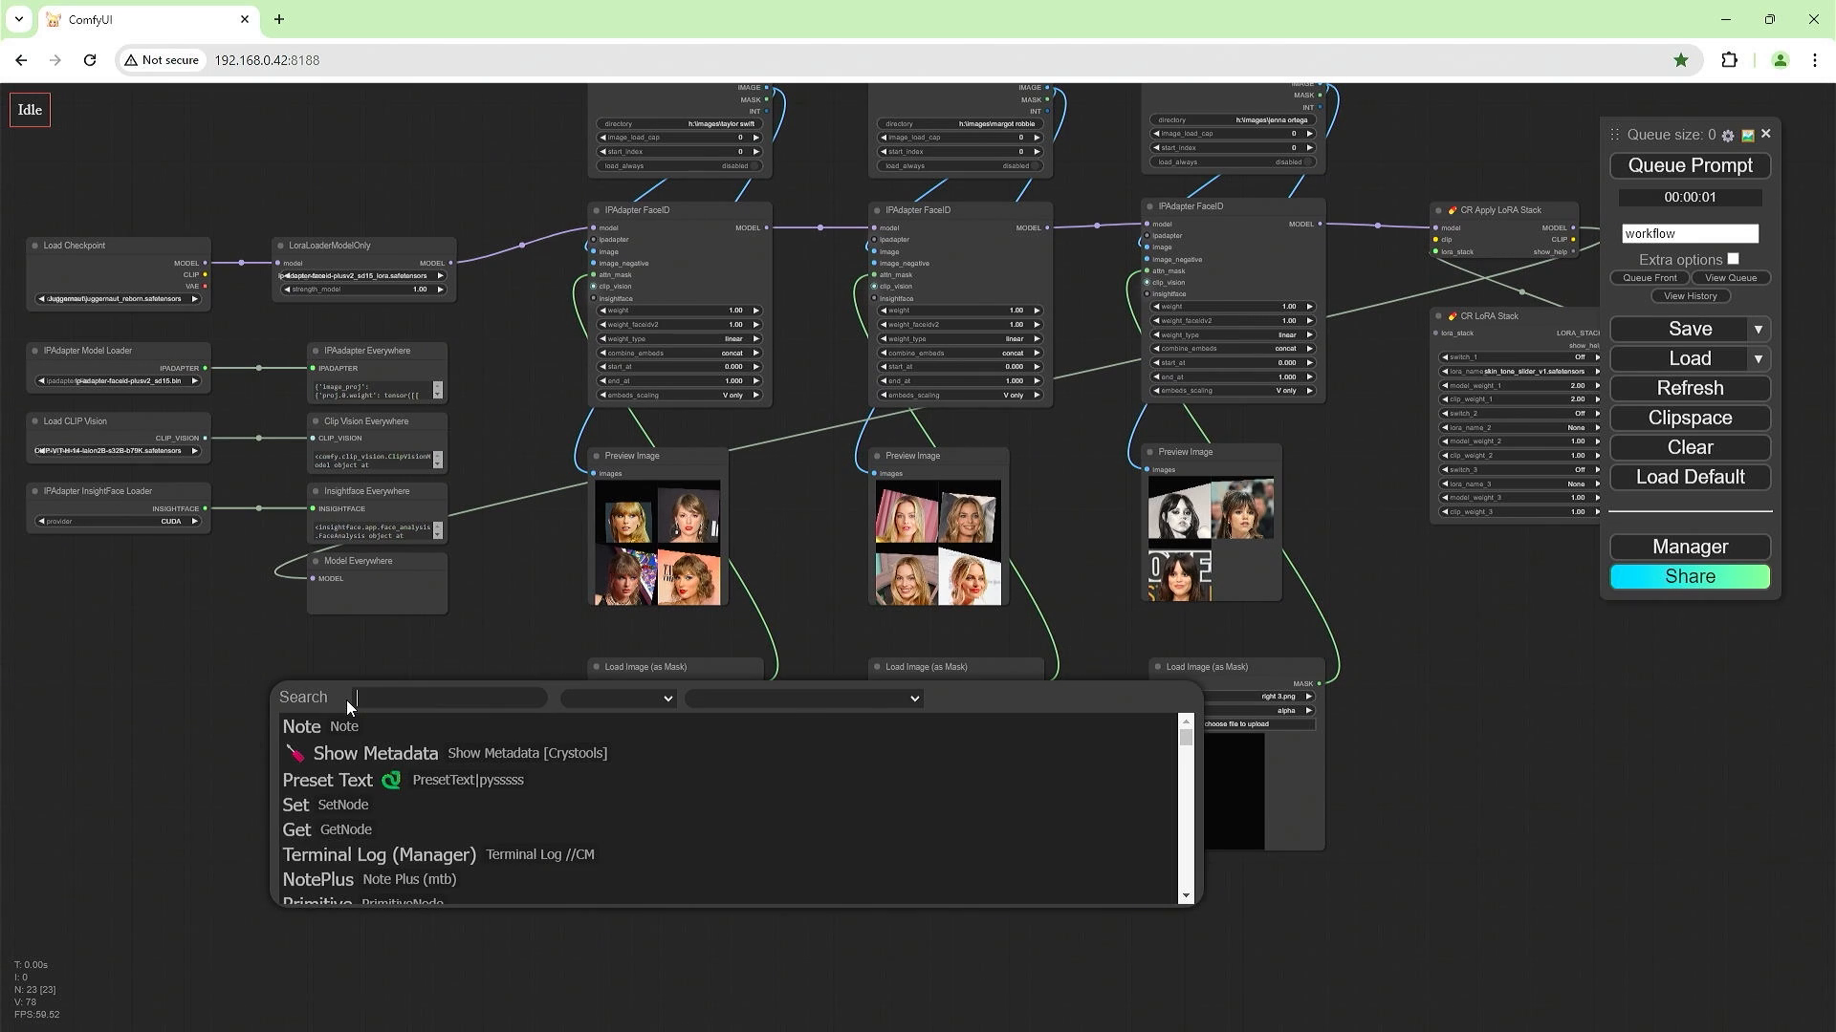
type("seed")
key("Down")
key("Return")
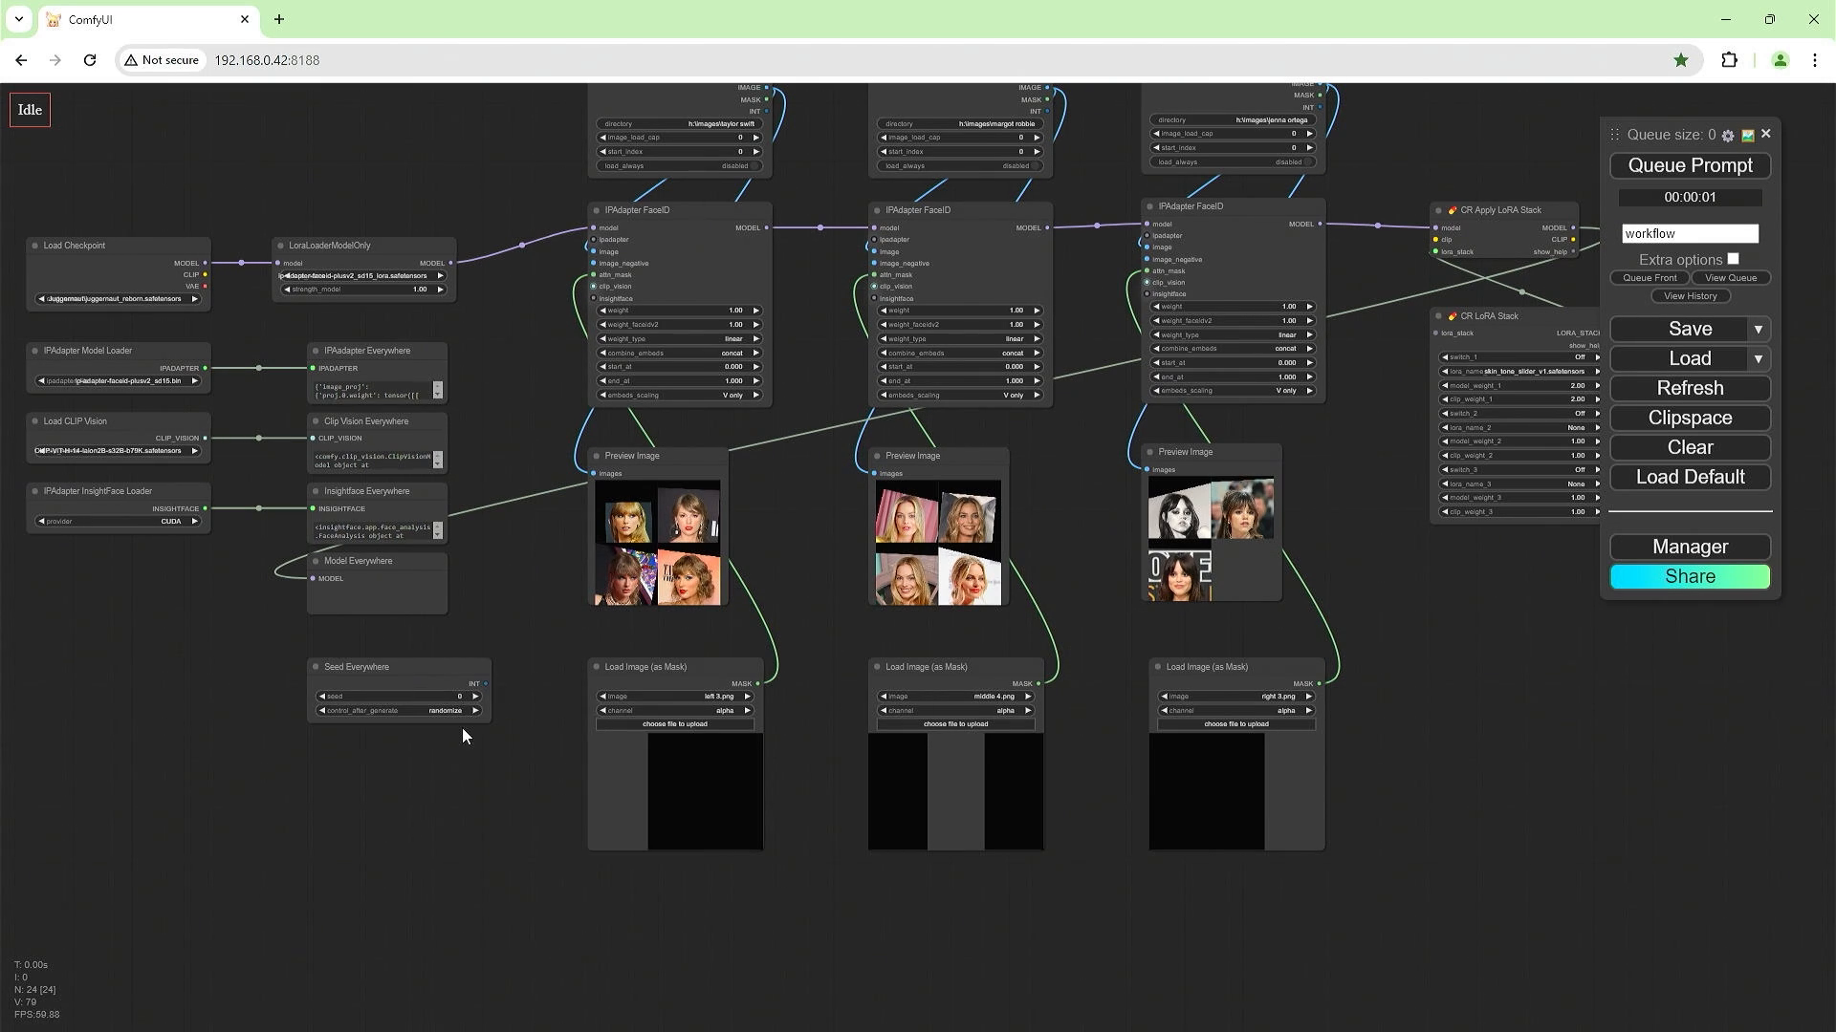
Add a GR Prompt Selector node and place it beside Seed Everywhere, below the loader nodes.
double_click(466, 851)
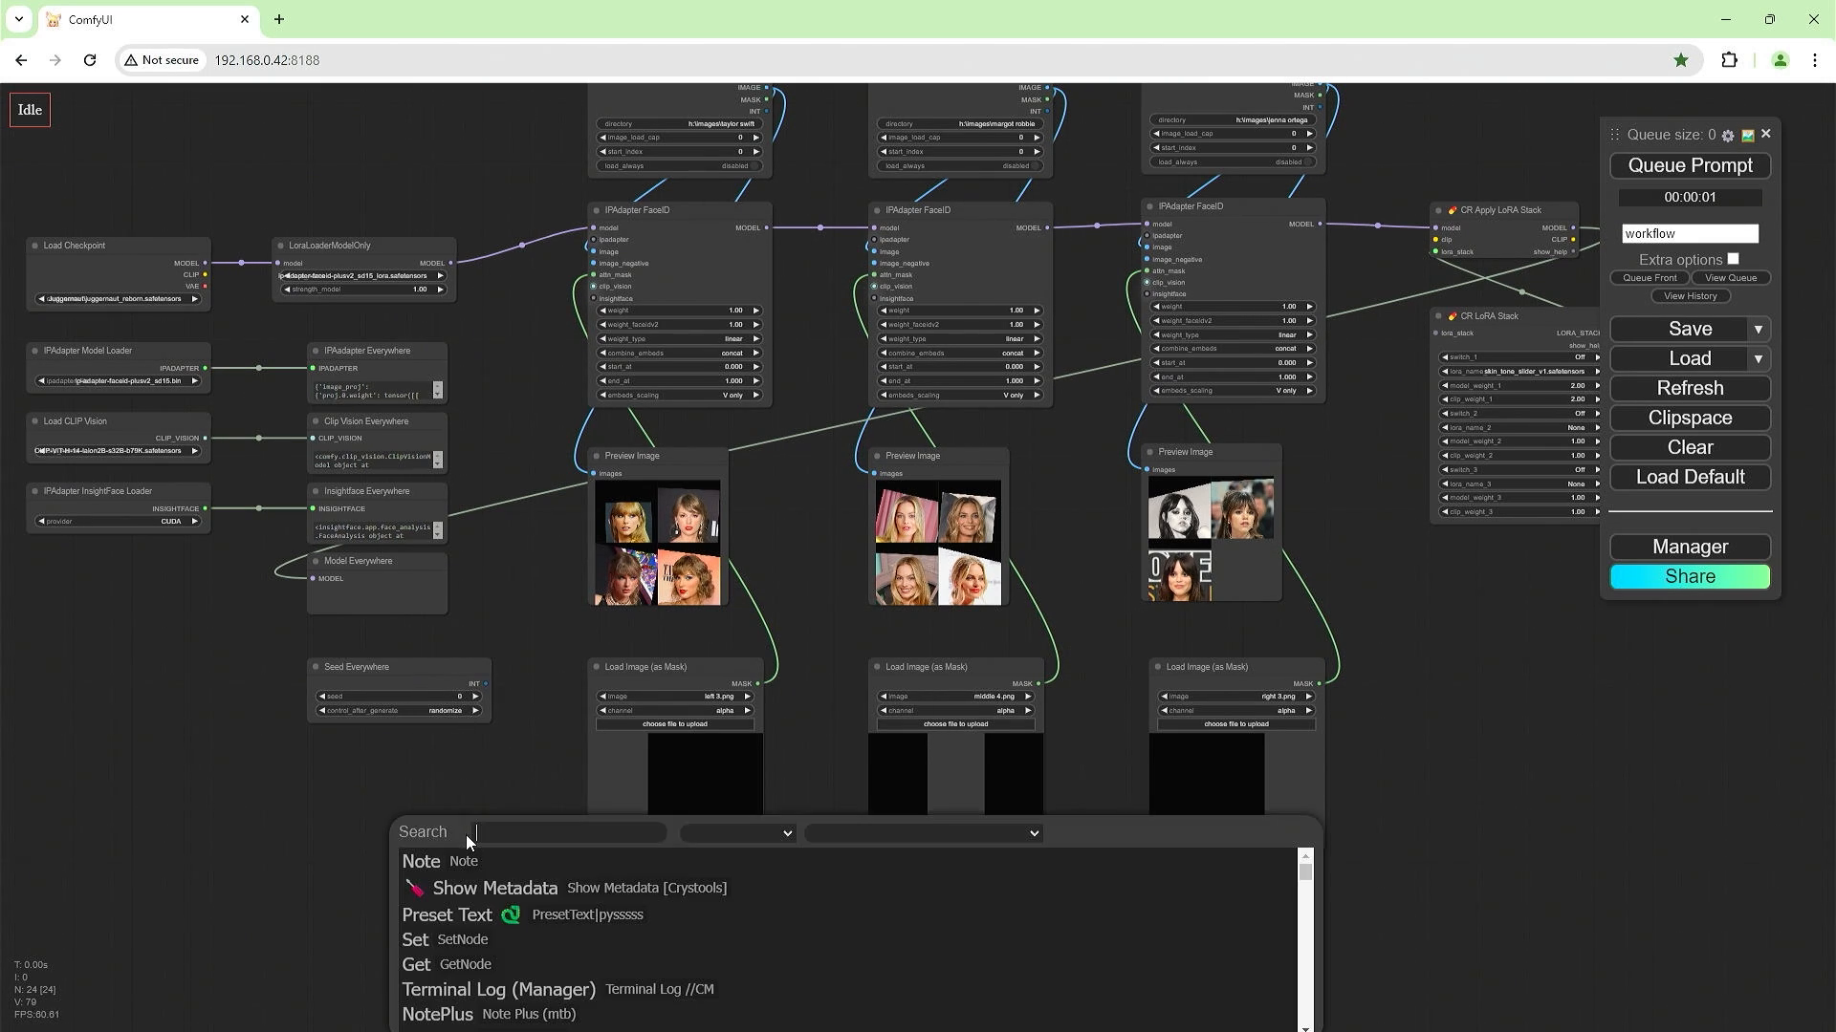
type("gr pro")
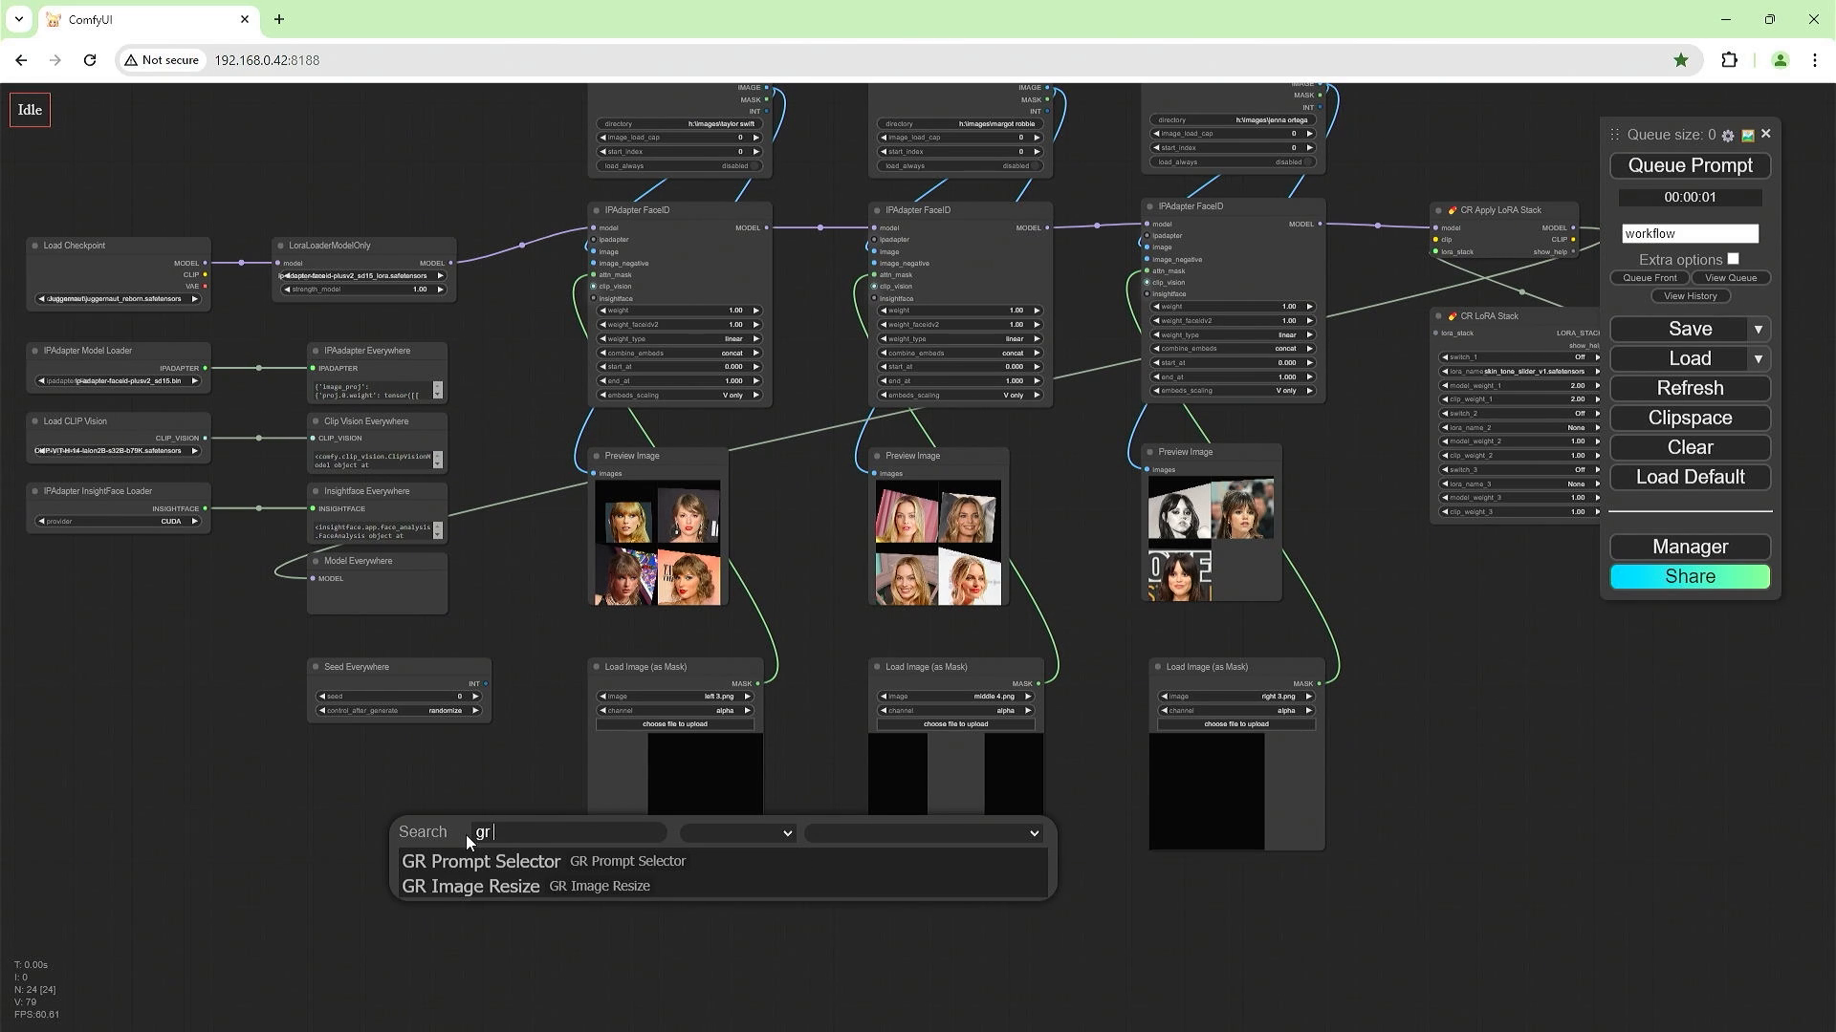
left_click(477, 863)
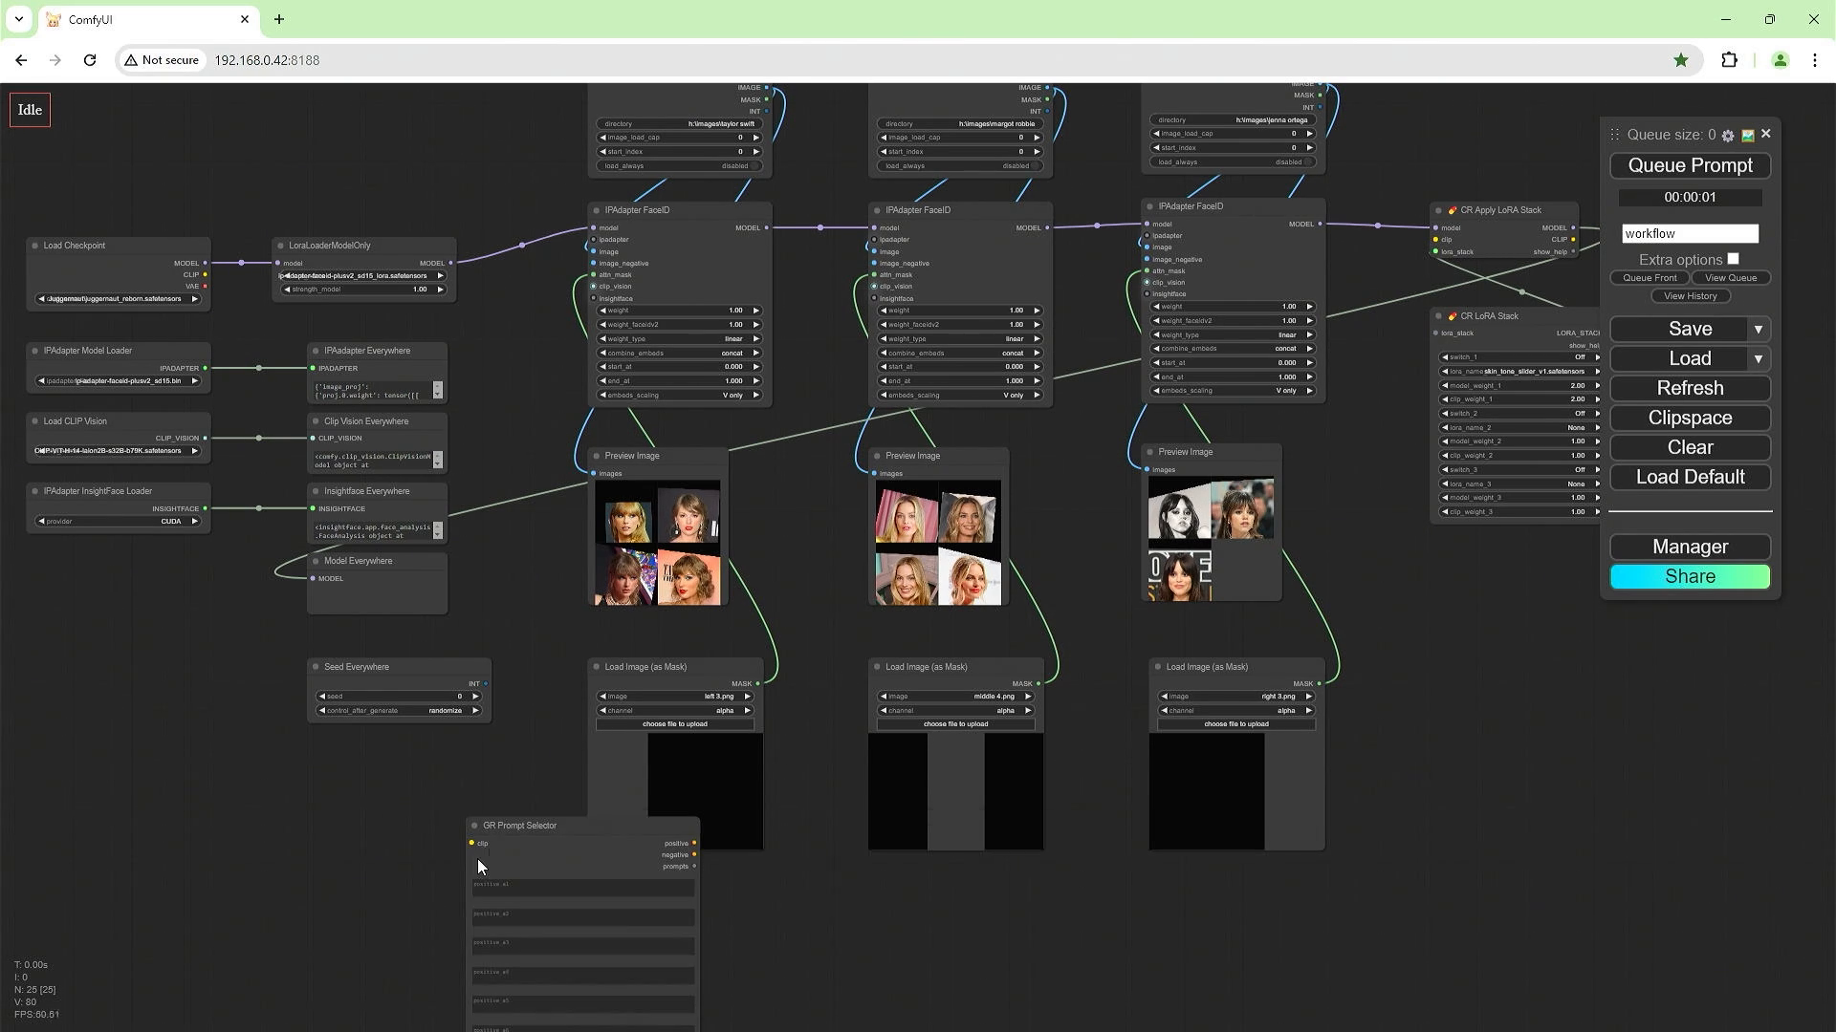
left_click_drag(549, 833, 95, 660)
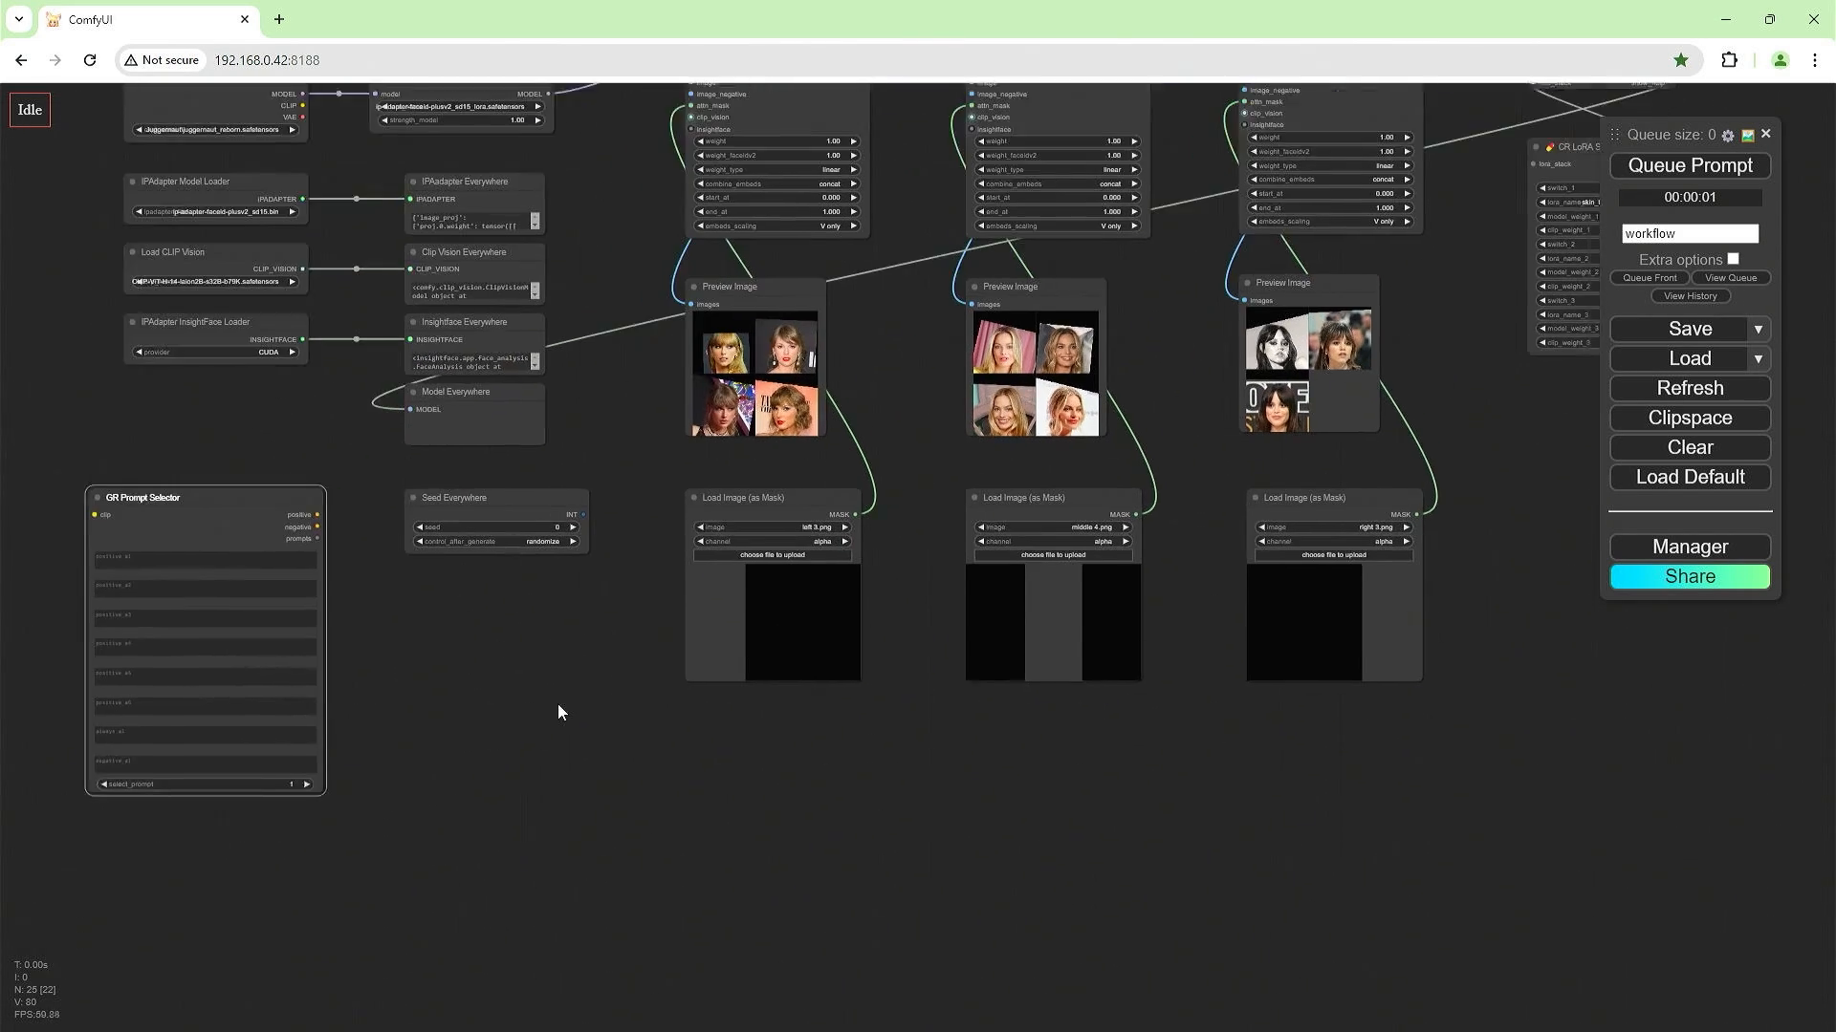
Add a Prompts Everywhere node below Seed Everywhere and connect GR Prompt Selector's positive and negative outputs to it.
left_click_drag(446, 881, 559, 704)
double_click(520, 704)
type("prompt")
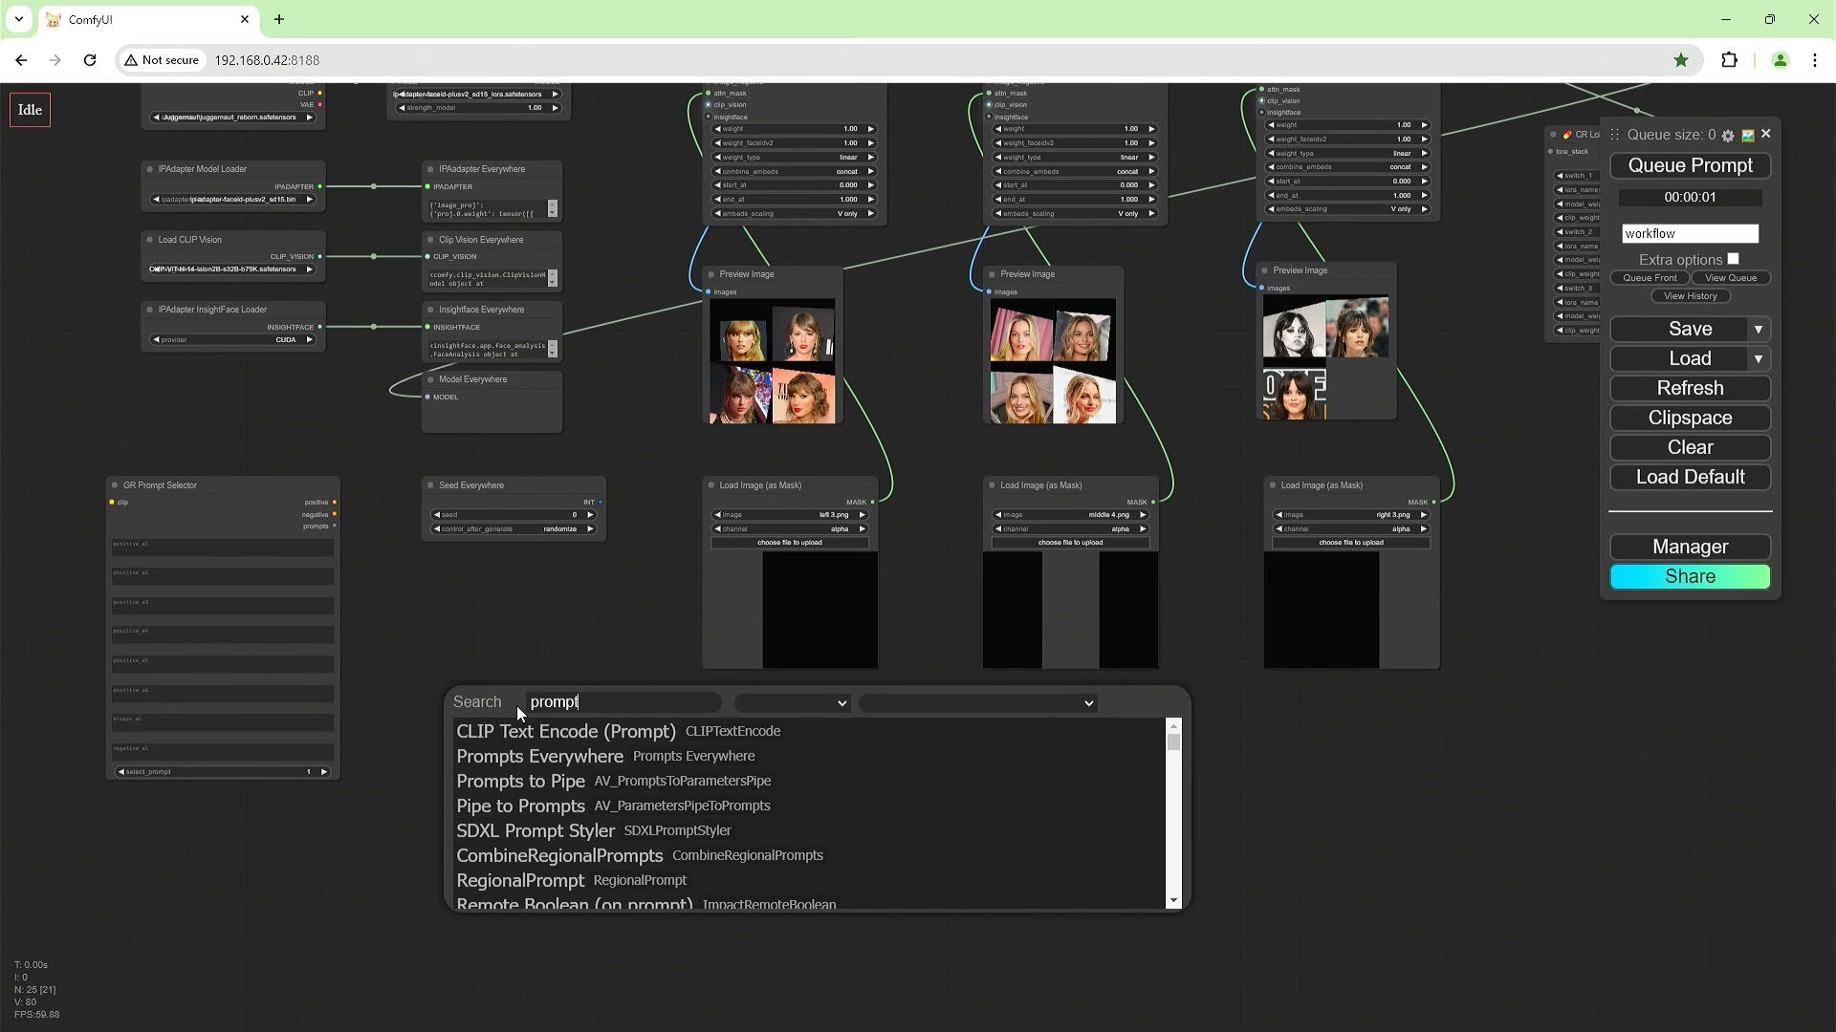
left_click(524, 757)
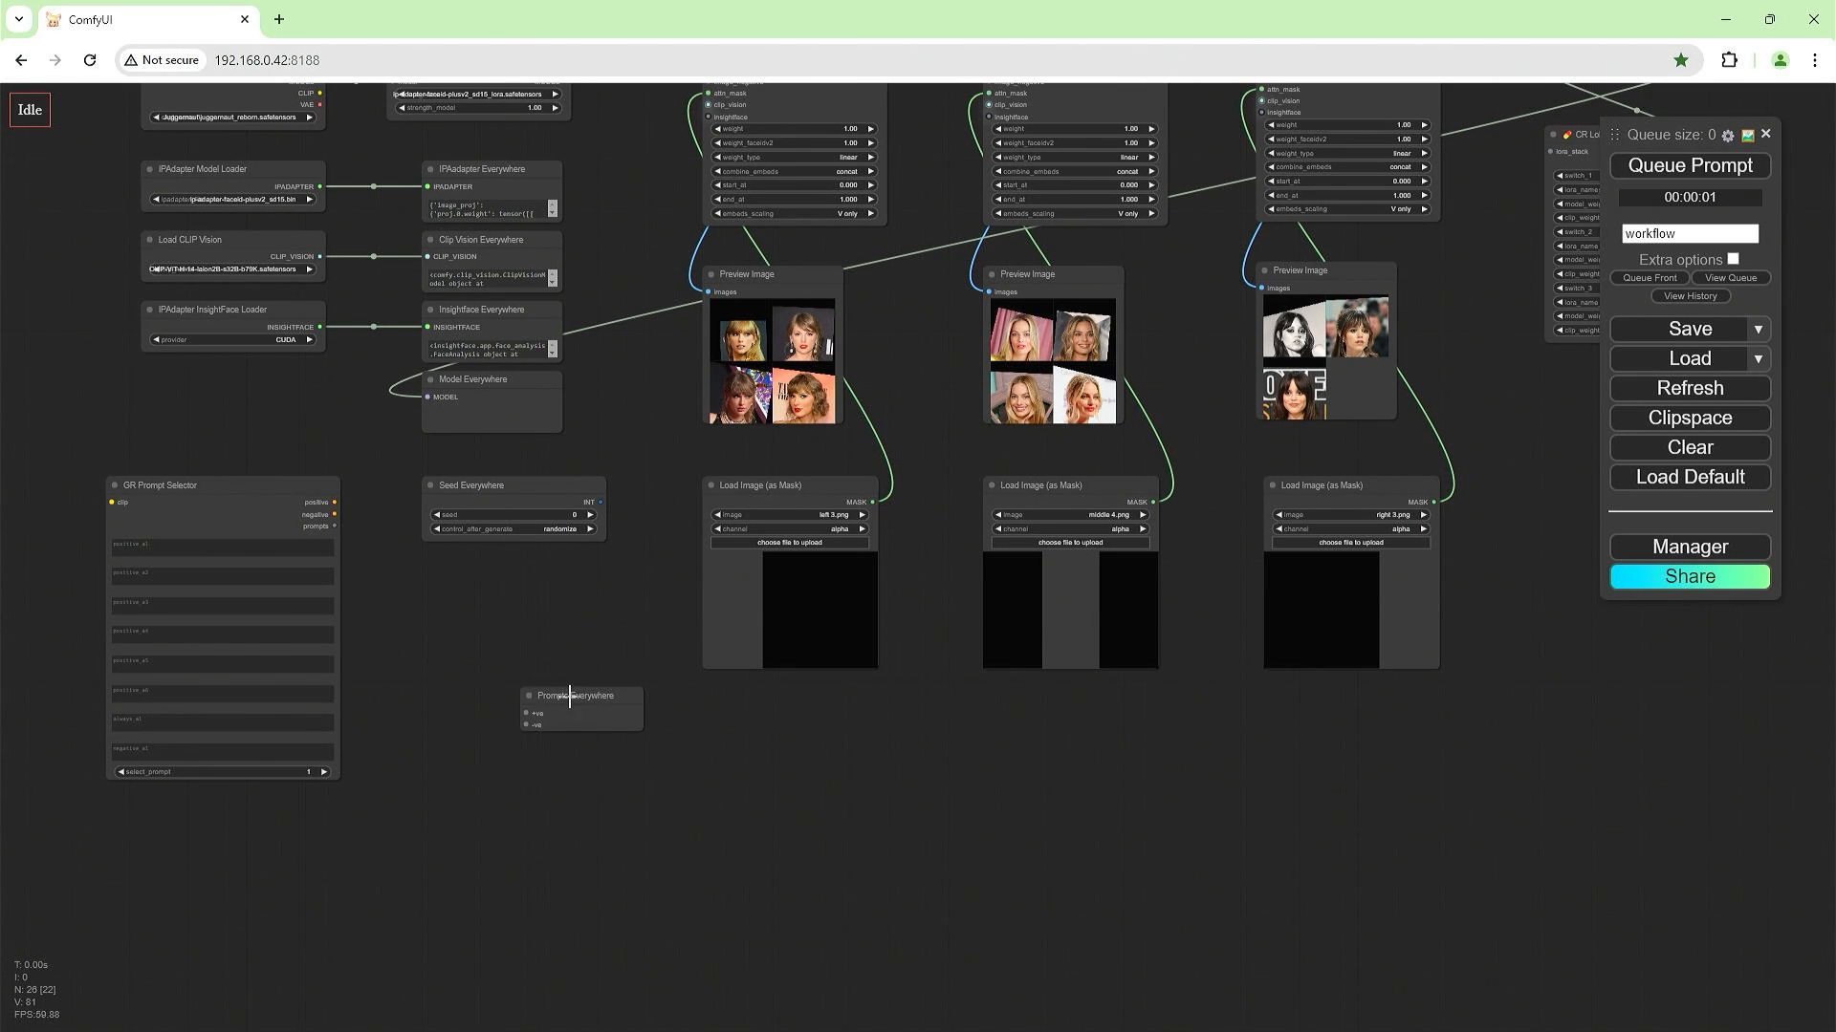
left_click_drag(570, 696, 467, 588)
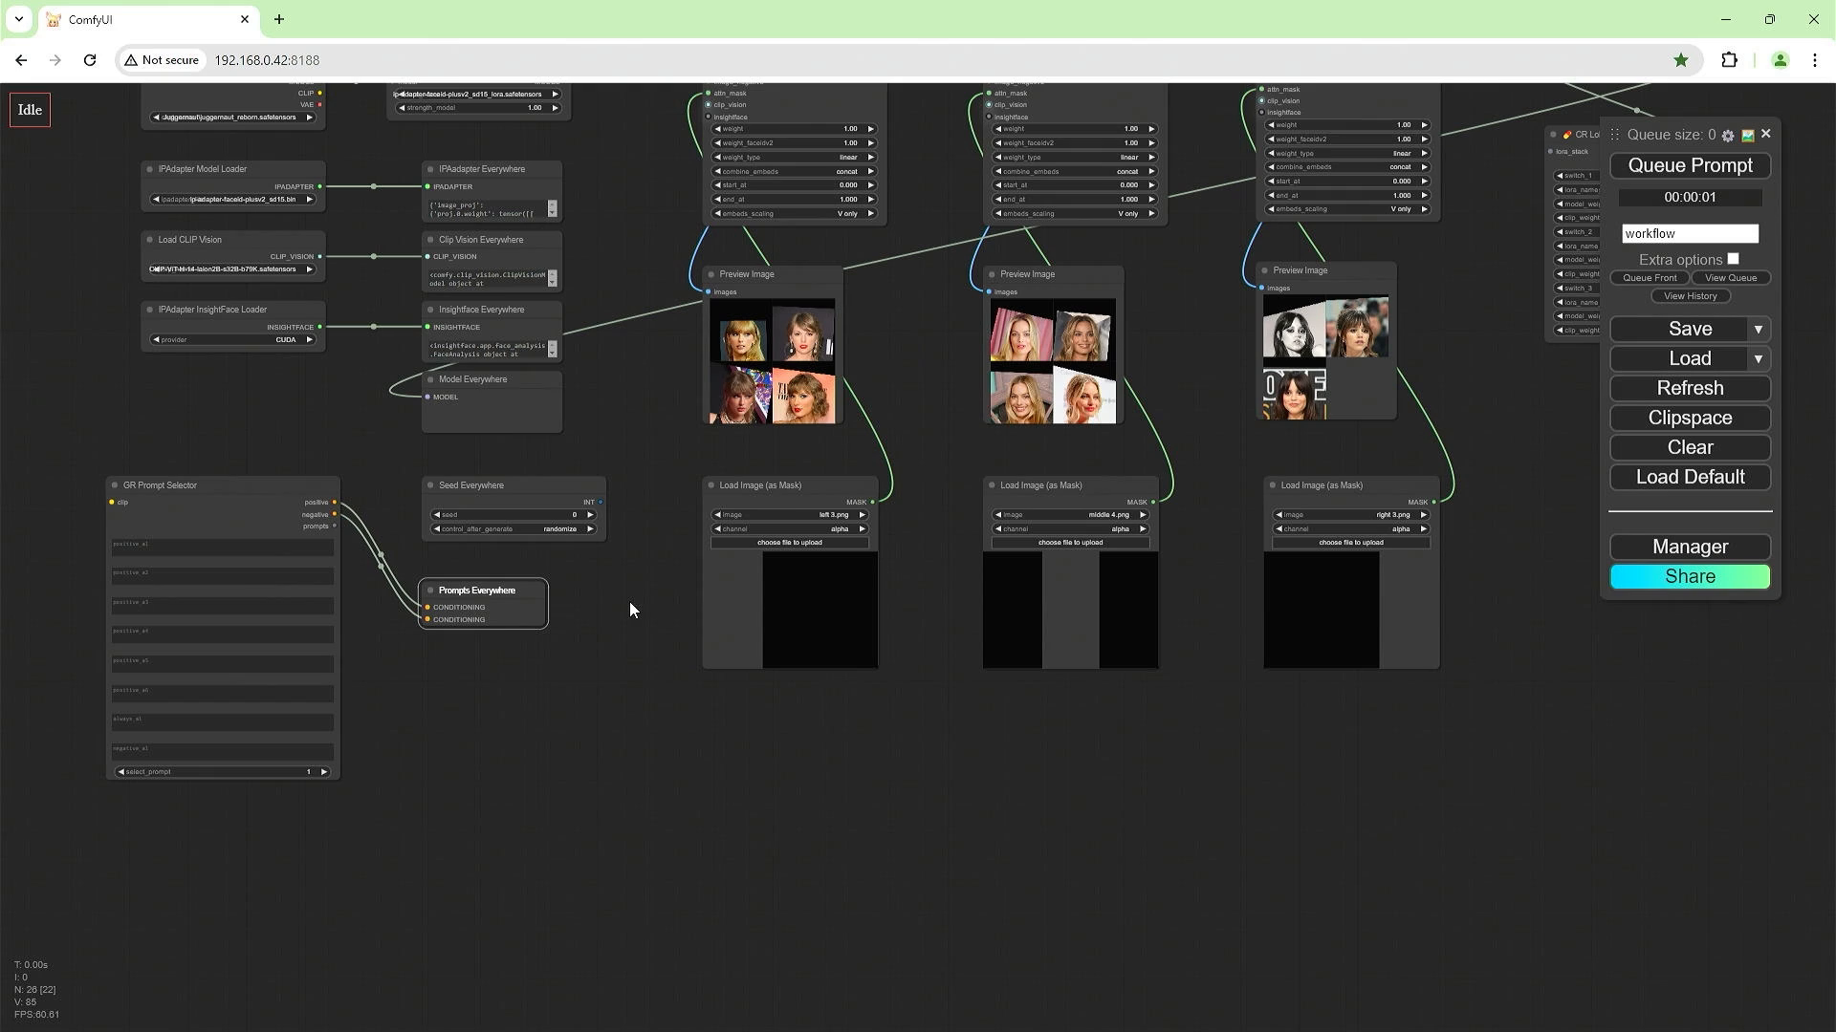
Add a Load VAE node and place it below GR Prompt Selector.
left_click_drag(327, 413, 395, 407)
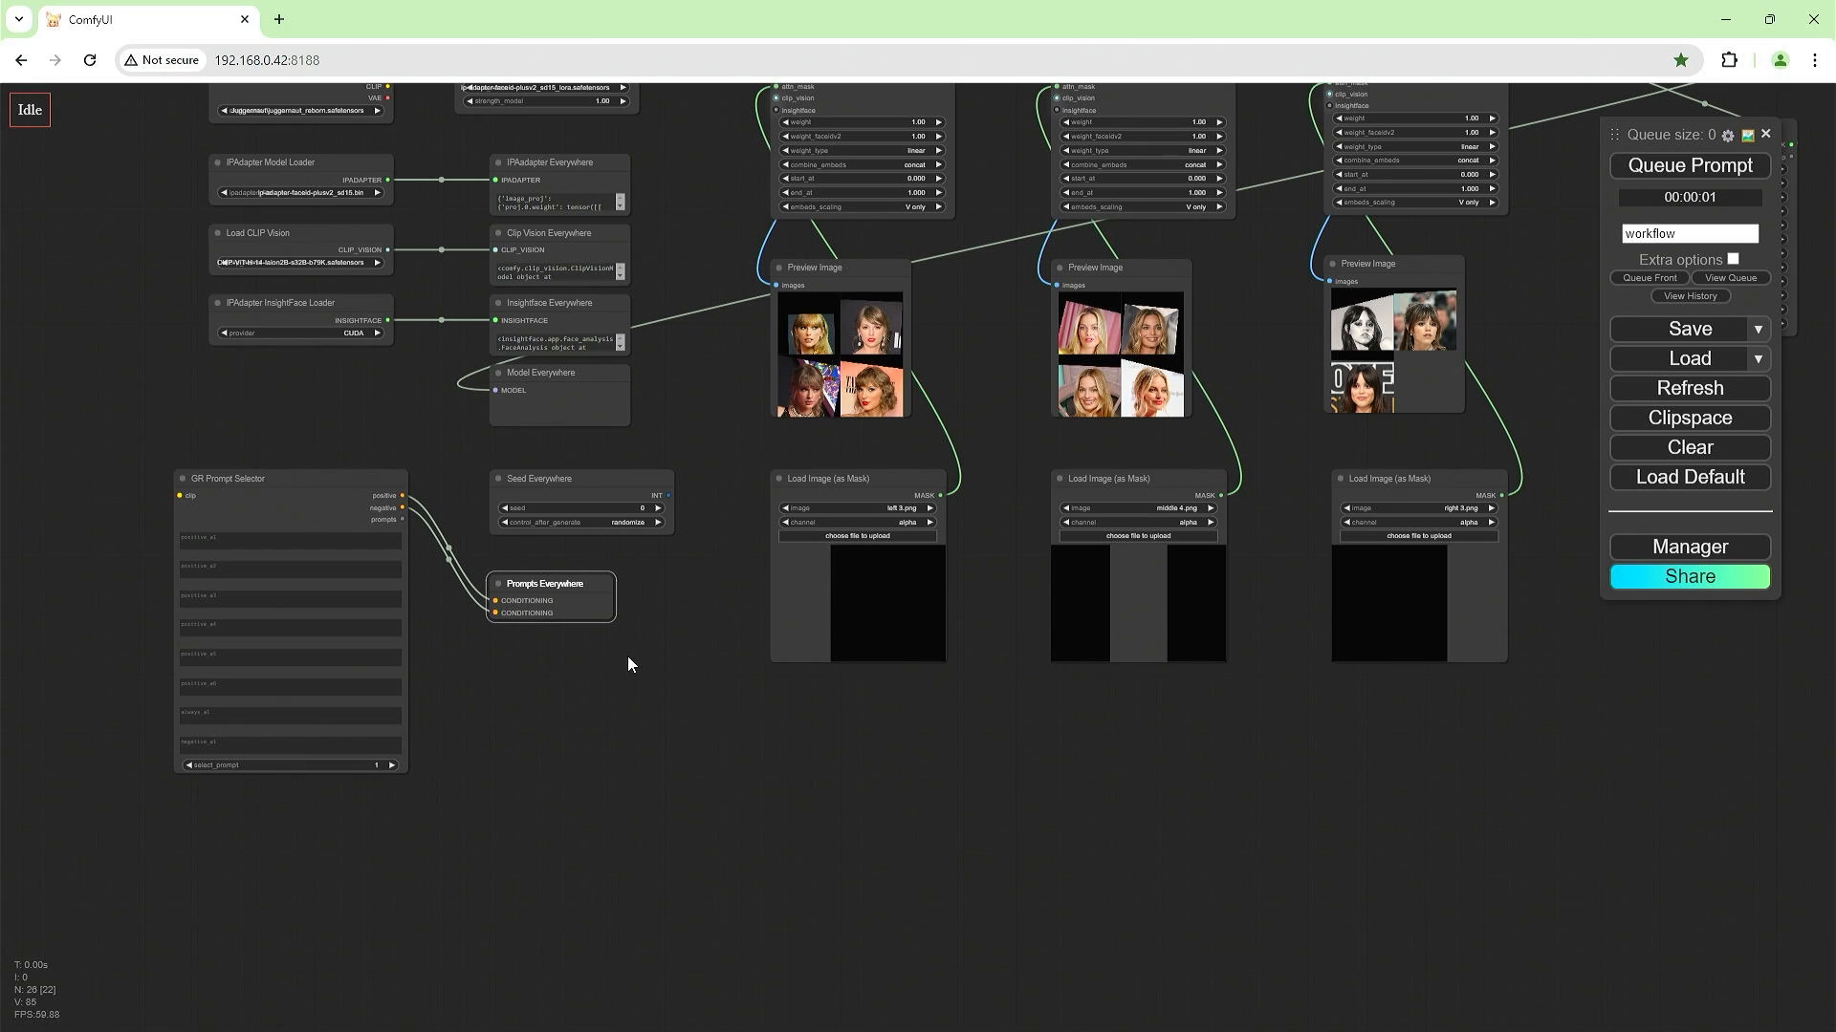
left_click_drag(628, 661, 563, 749)
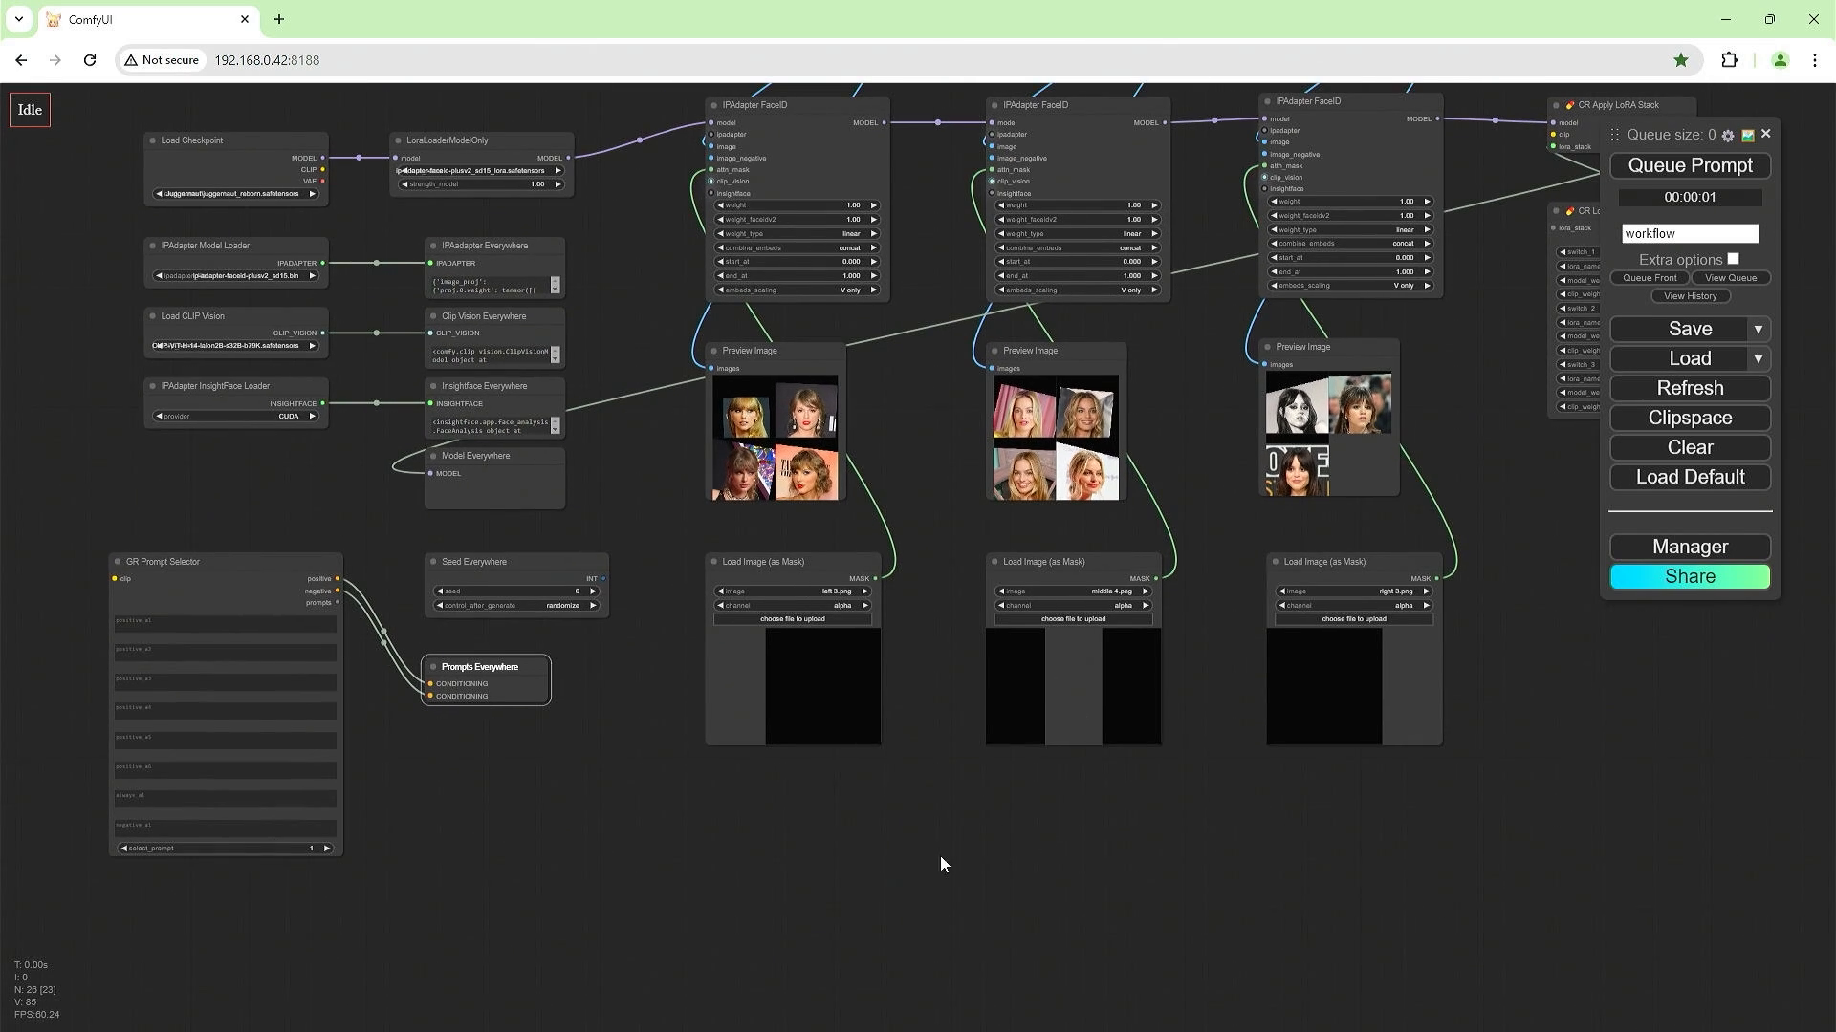
double_click(482, 799)
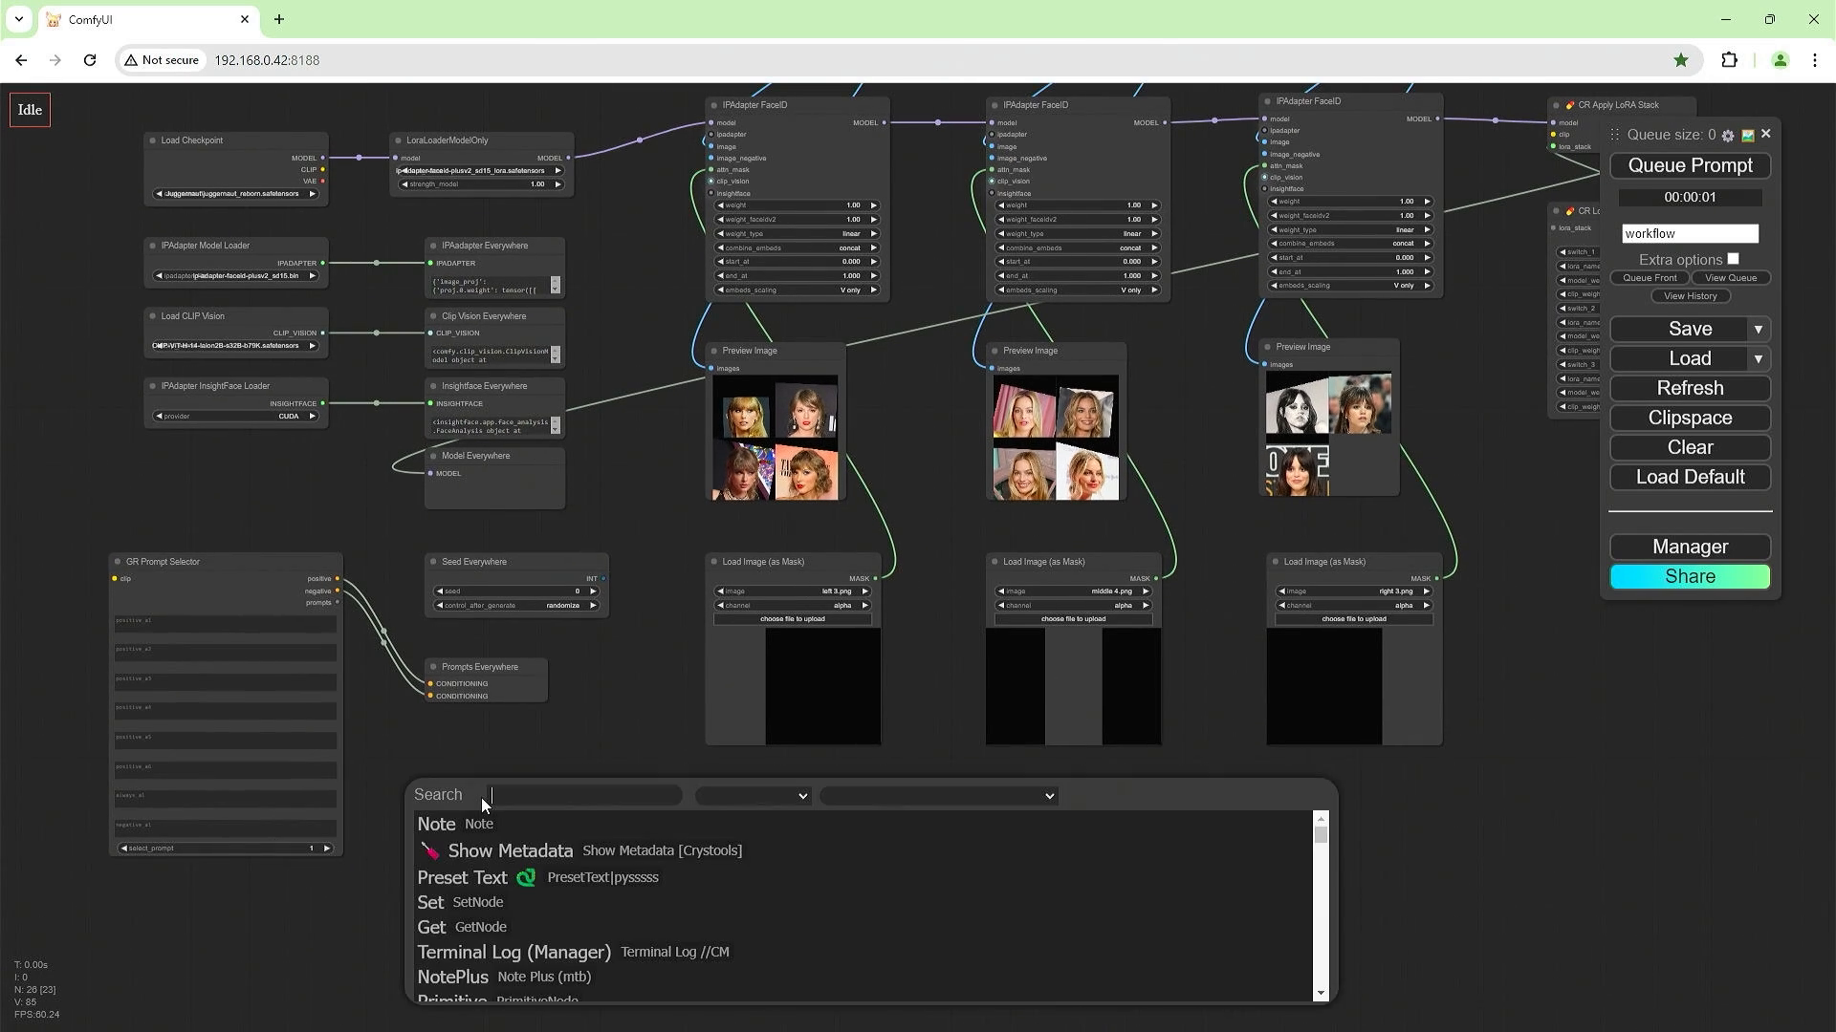
type("load vae")
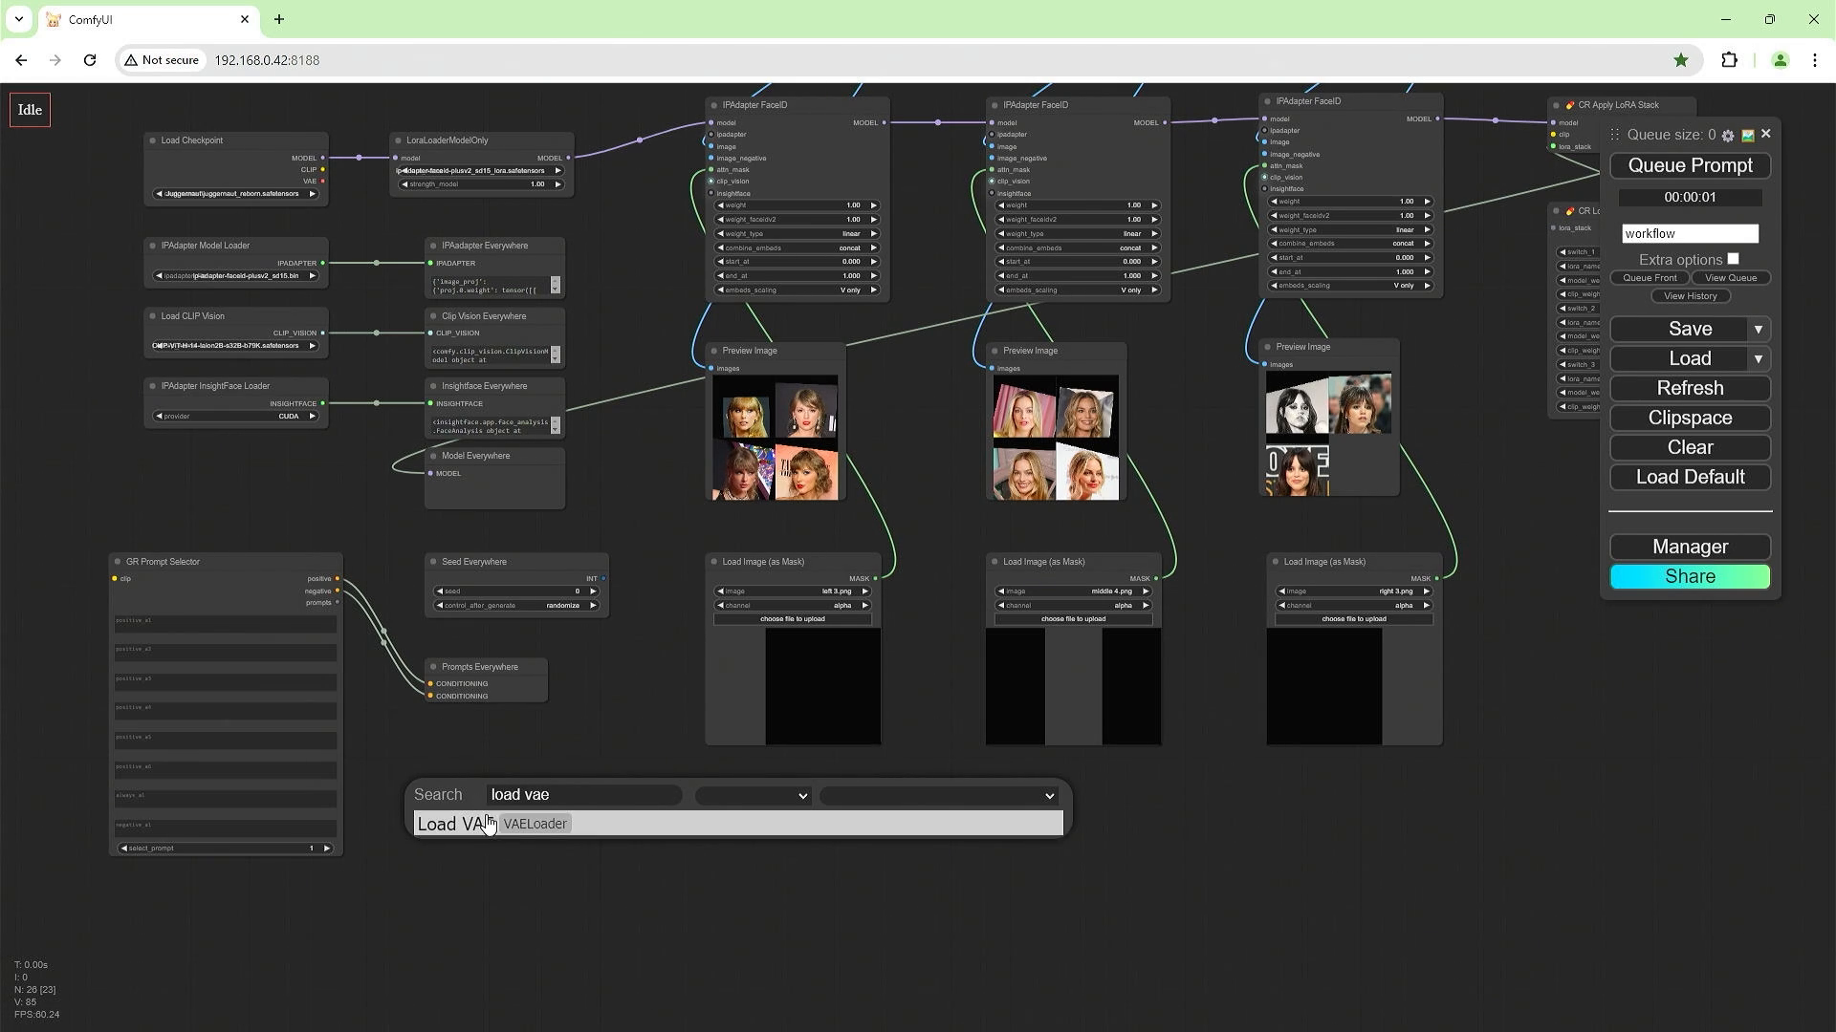
left_click(484, 822)
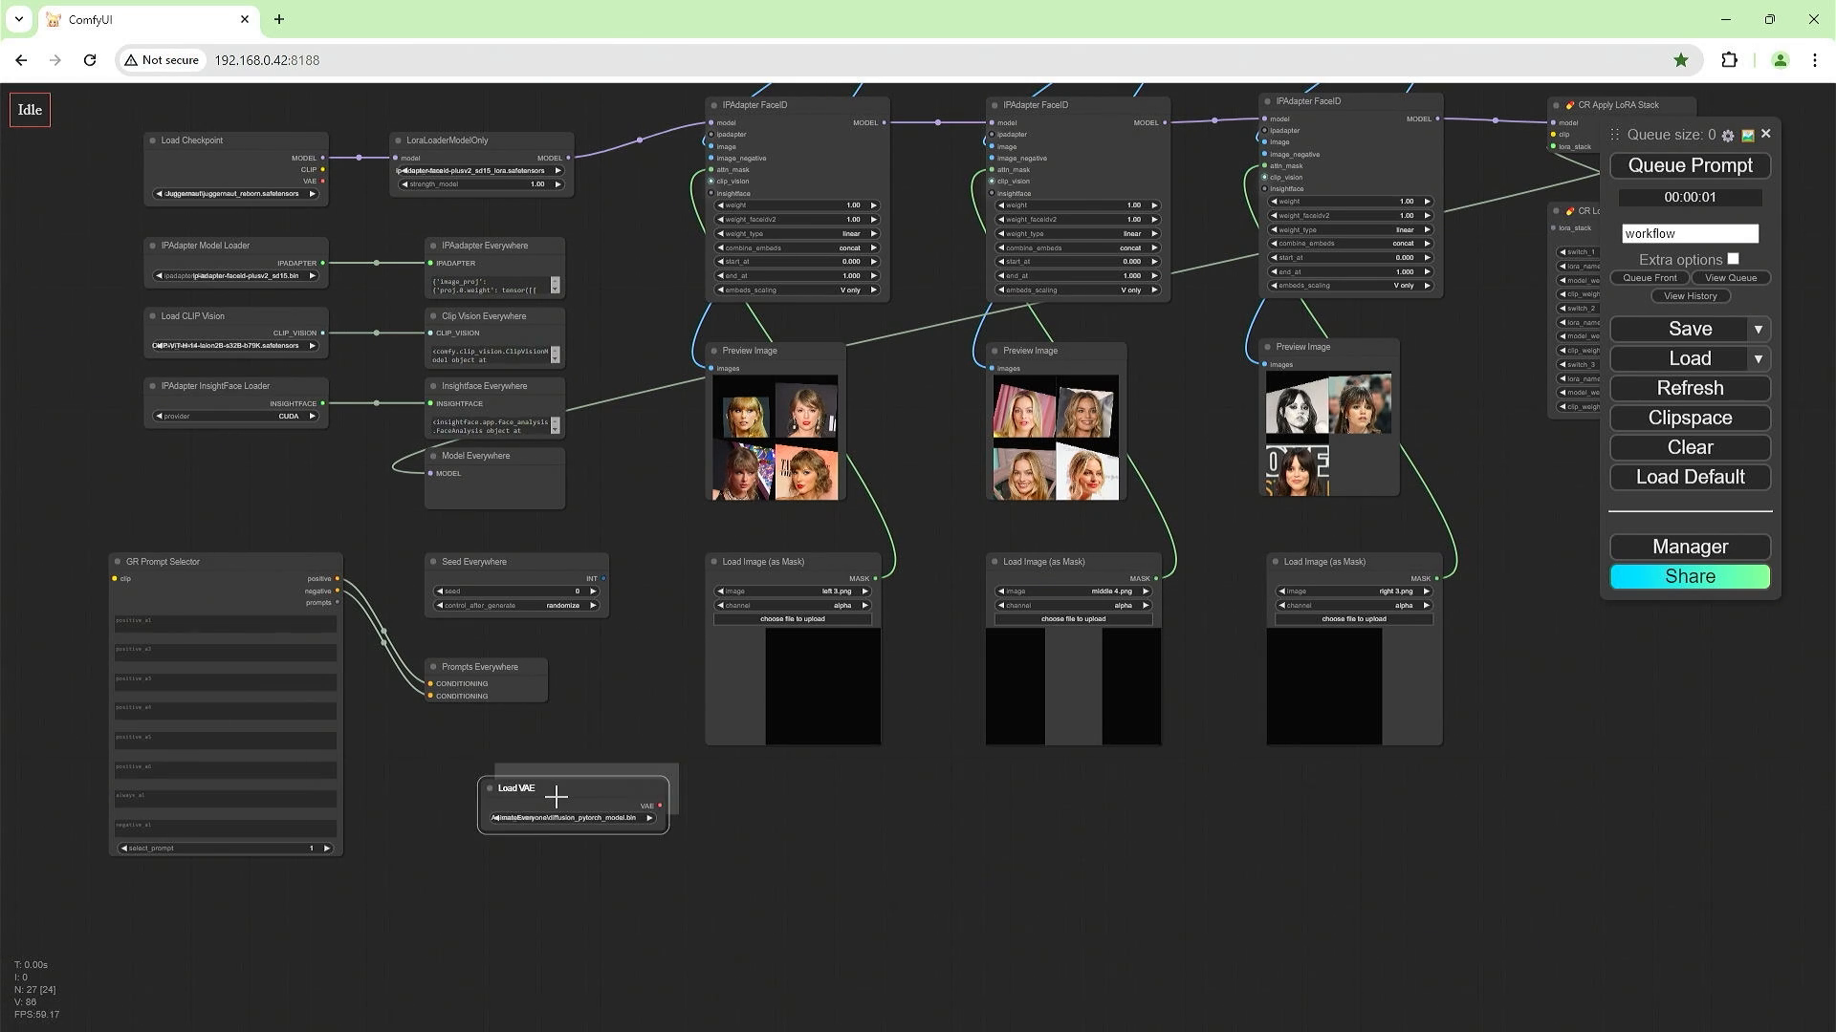
left_click_drag(547, 790, 178, 928)
left_click(521, 564)
key("ctrl+c")
key("ctrl+v")
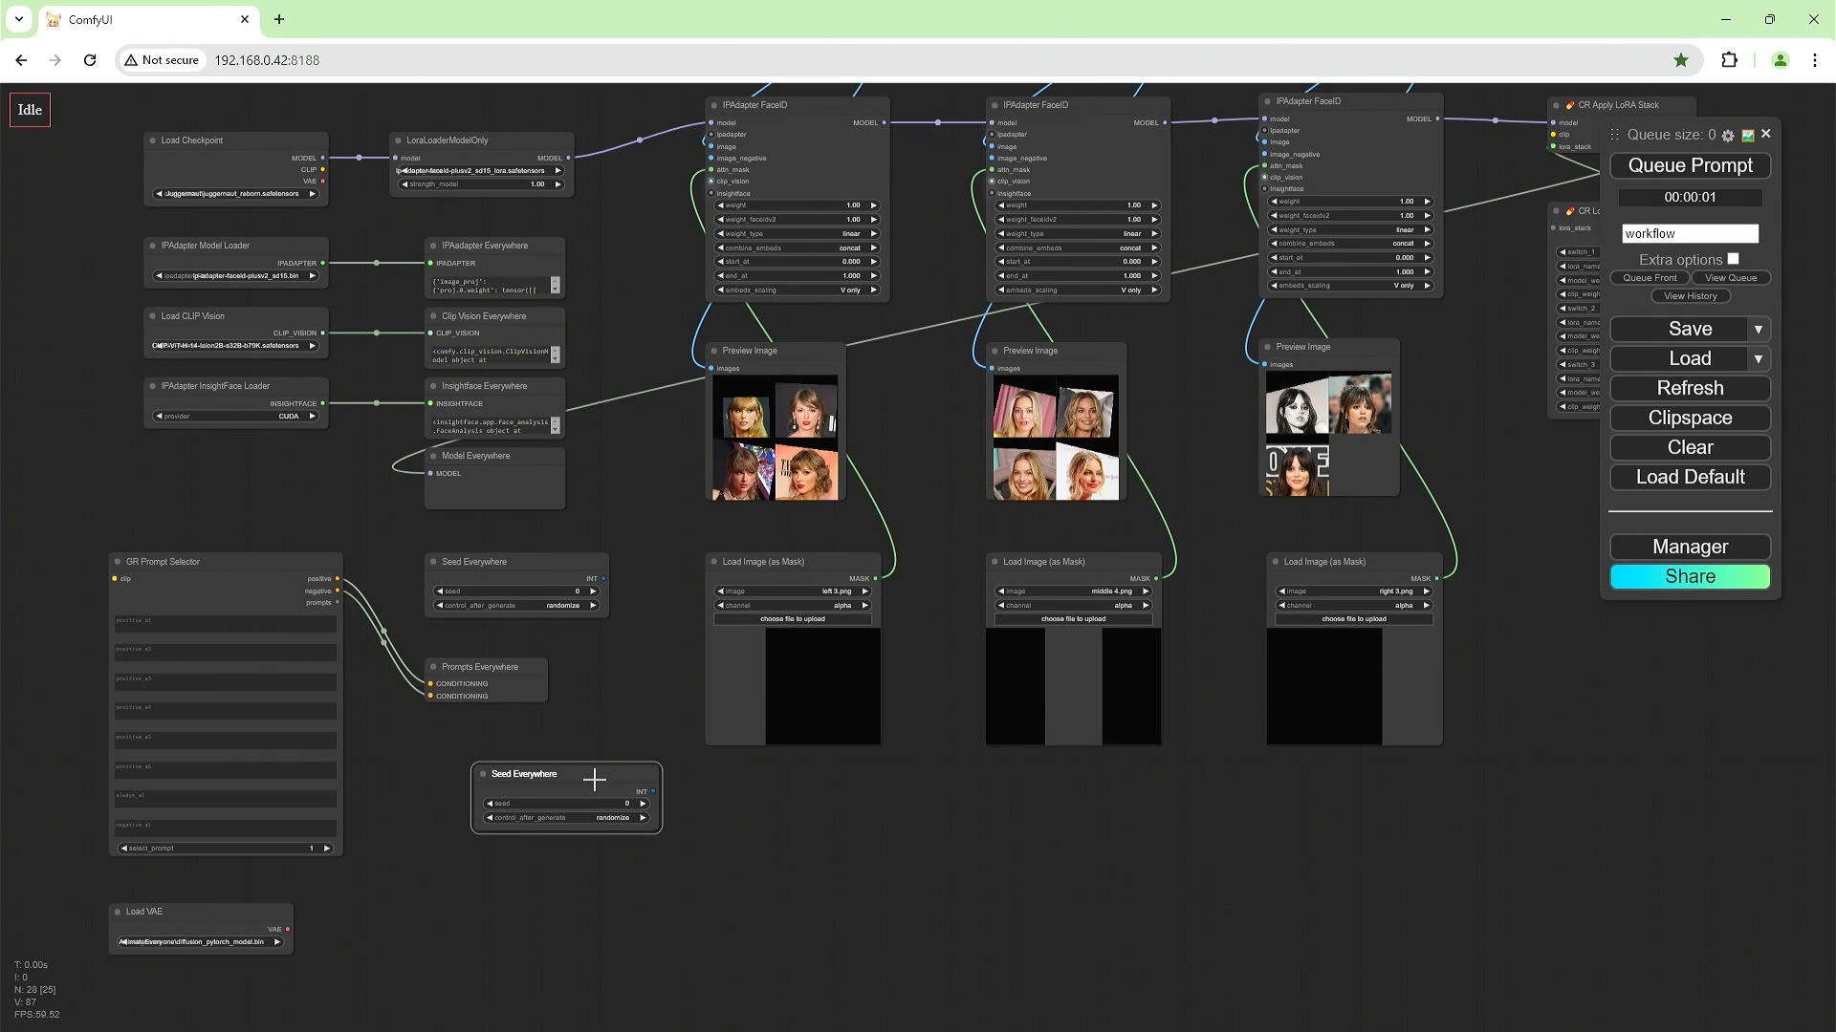
left_click_drag(594, 777, 556, 737)
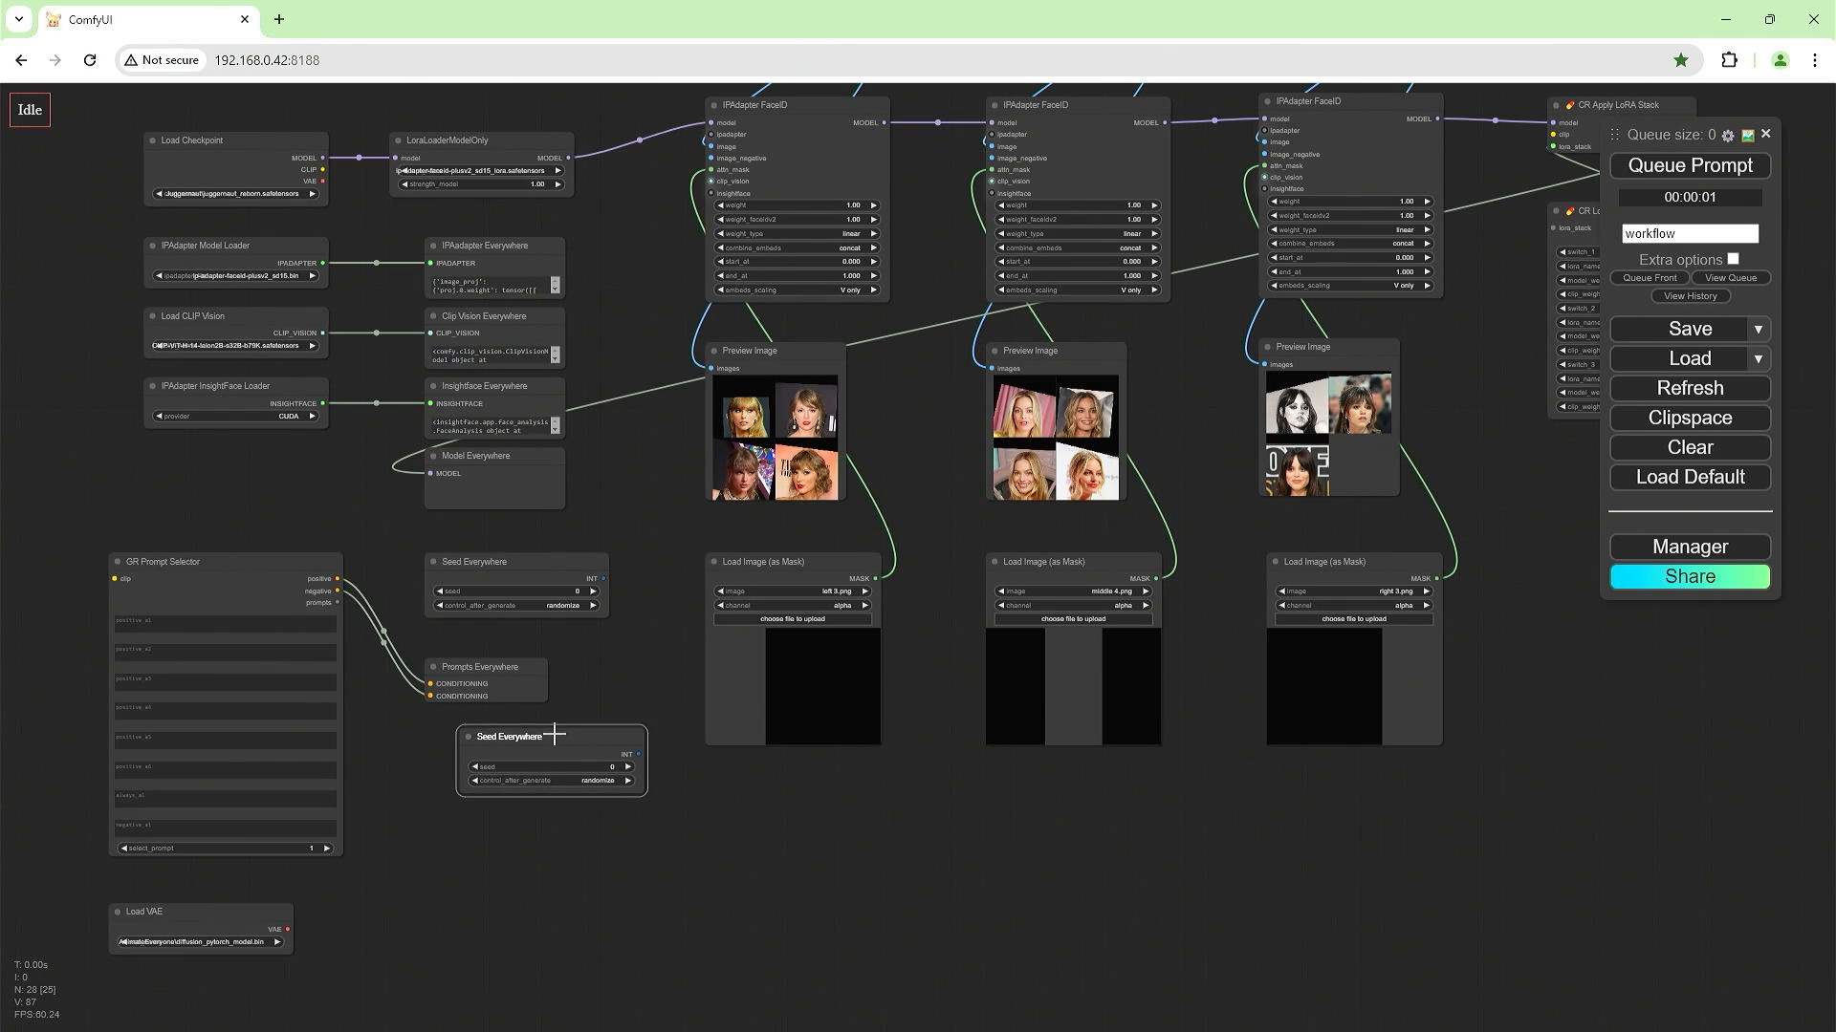
key("Delete")
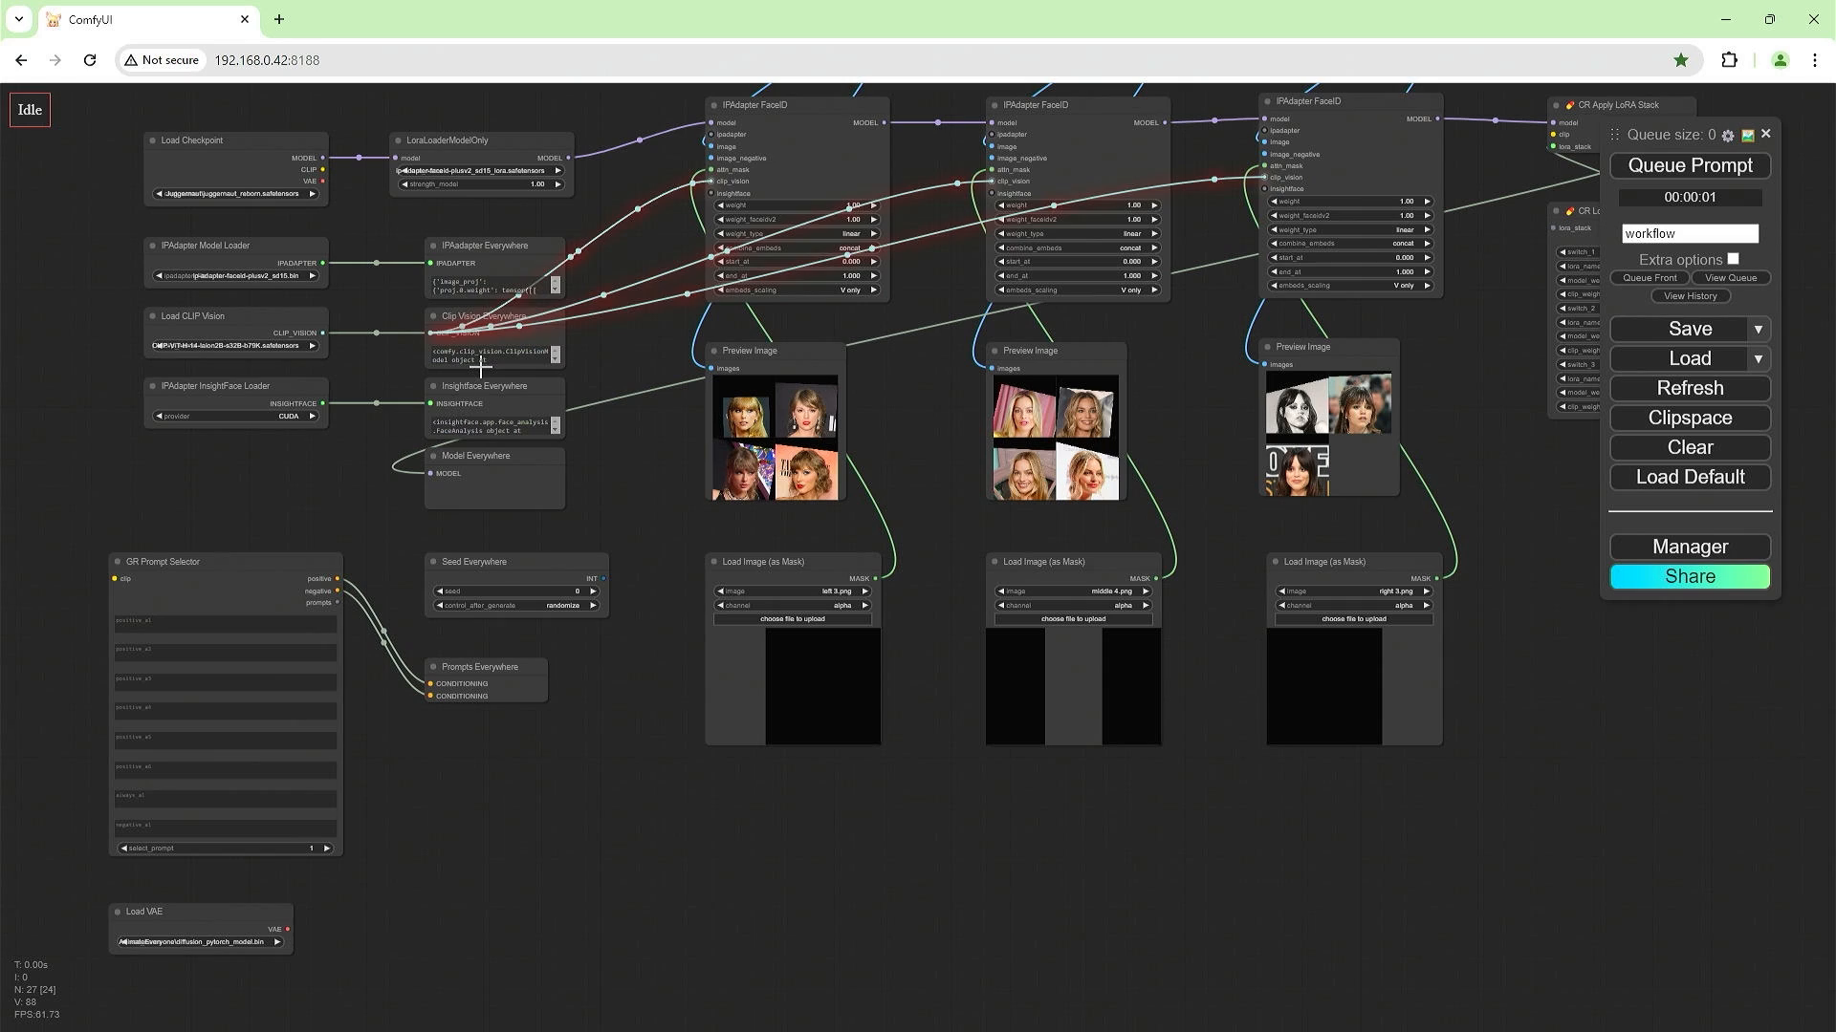
Duplicate the Model Everywhere node beside Load VAE and connect Load VAE's VAE output to it.
left_click(468, 465)
key("ctrl+c")
key("ctrl+v")
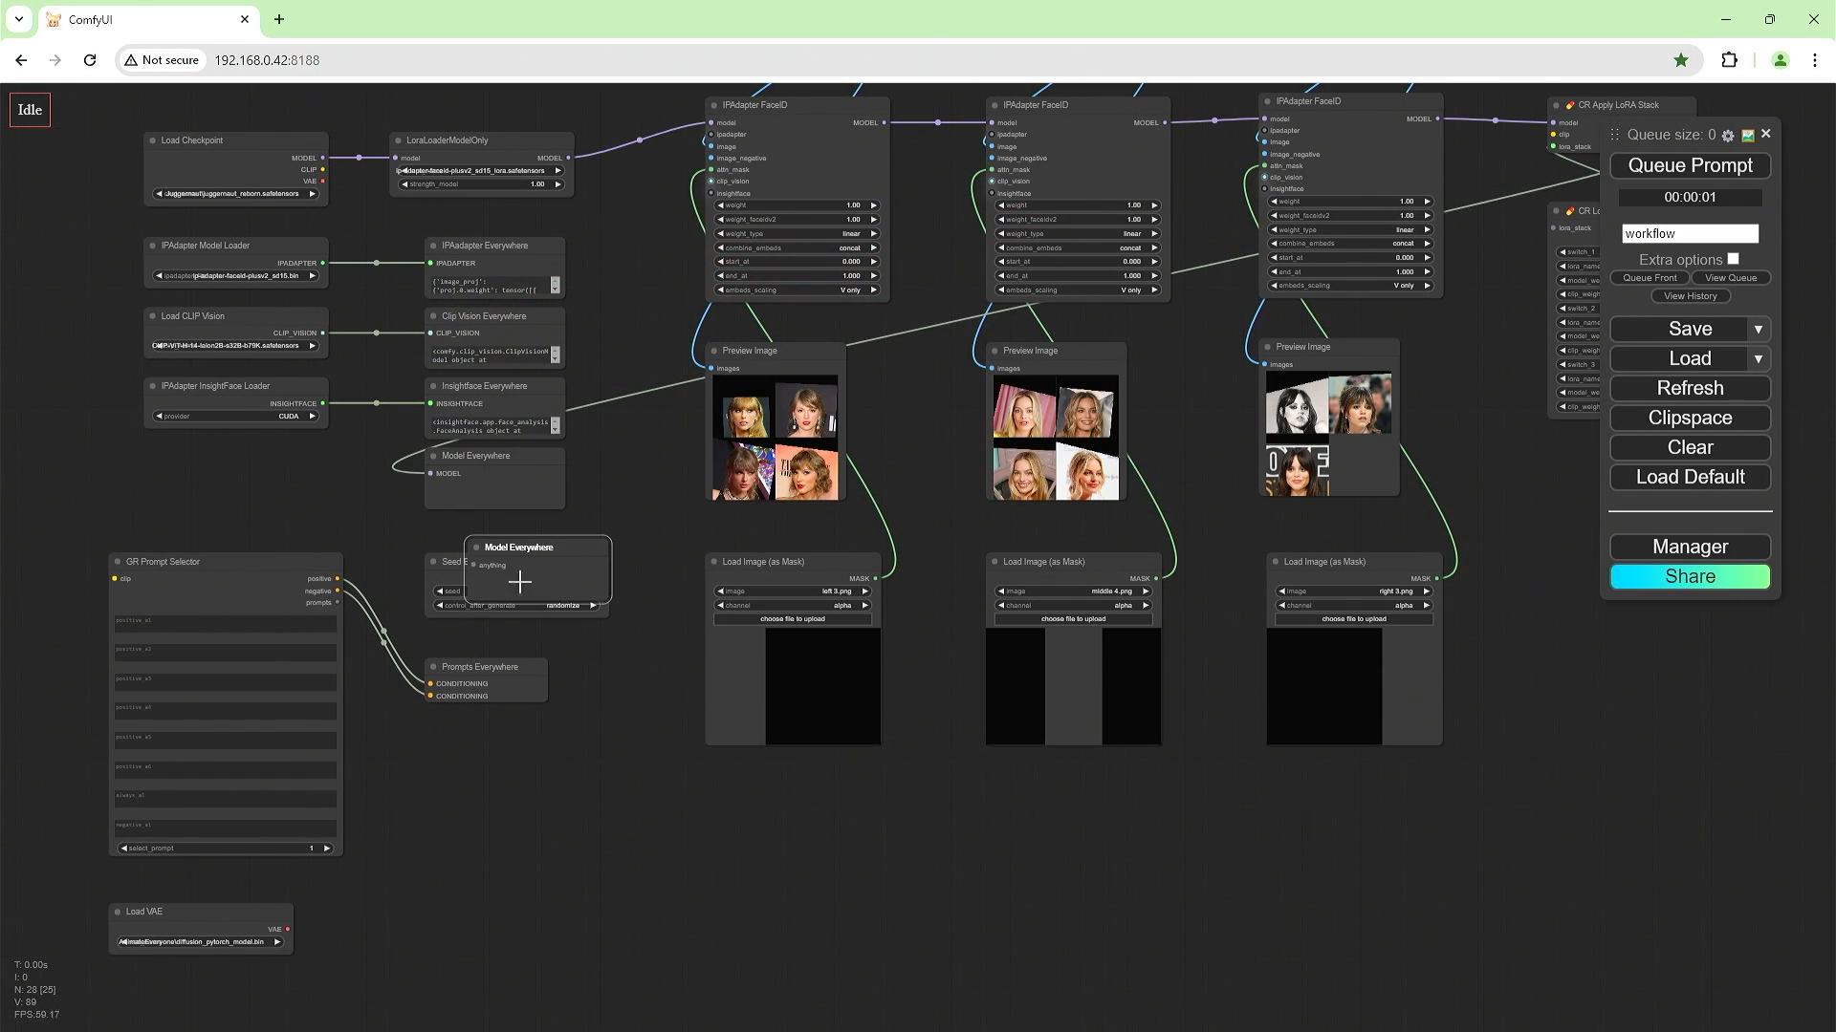
left_click_drag(516, 585, 489, 922)
left_click_drag(287, 928, 431, 929)
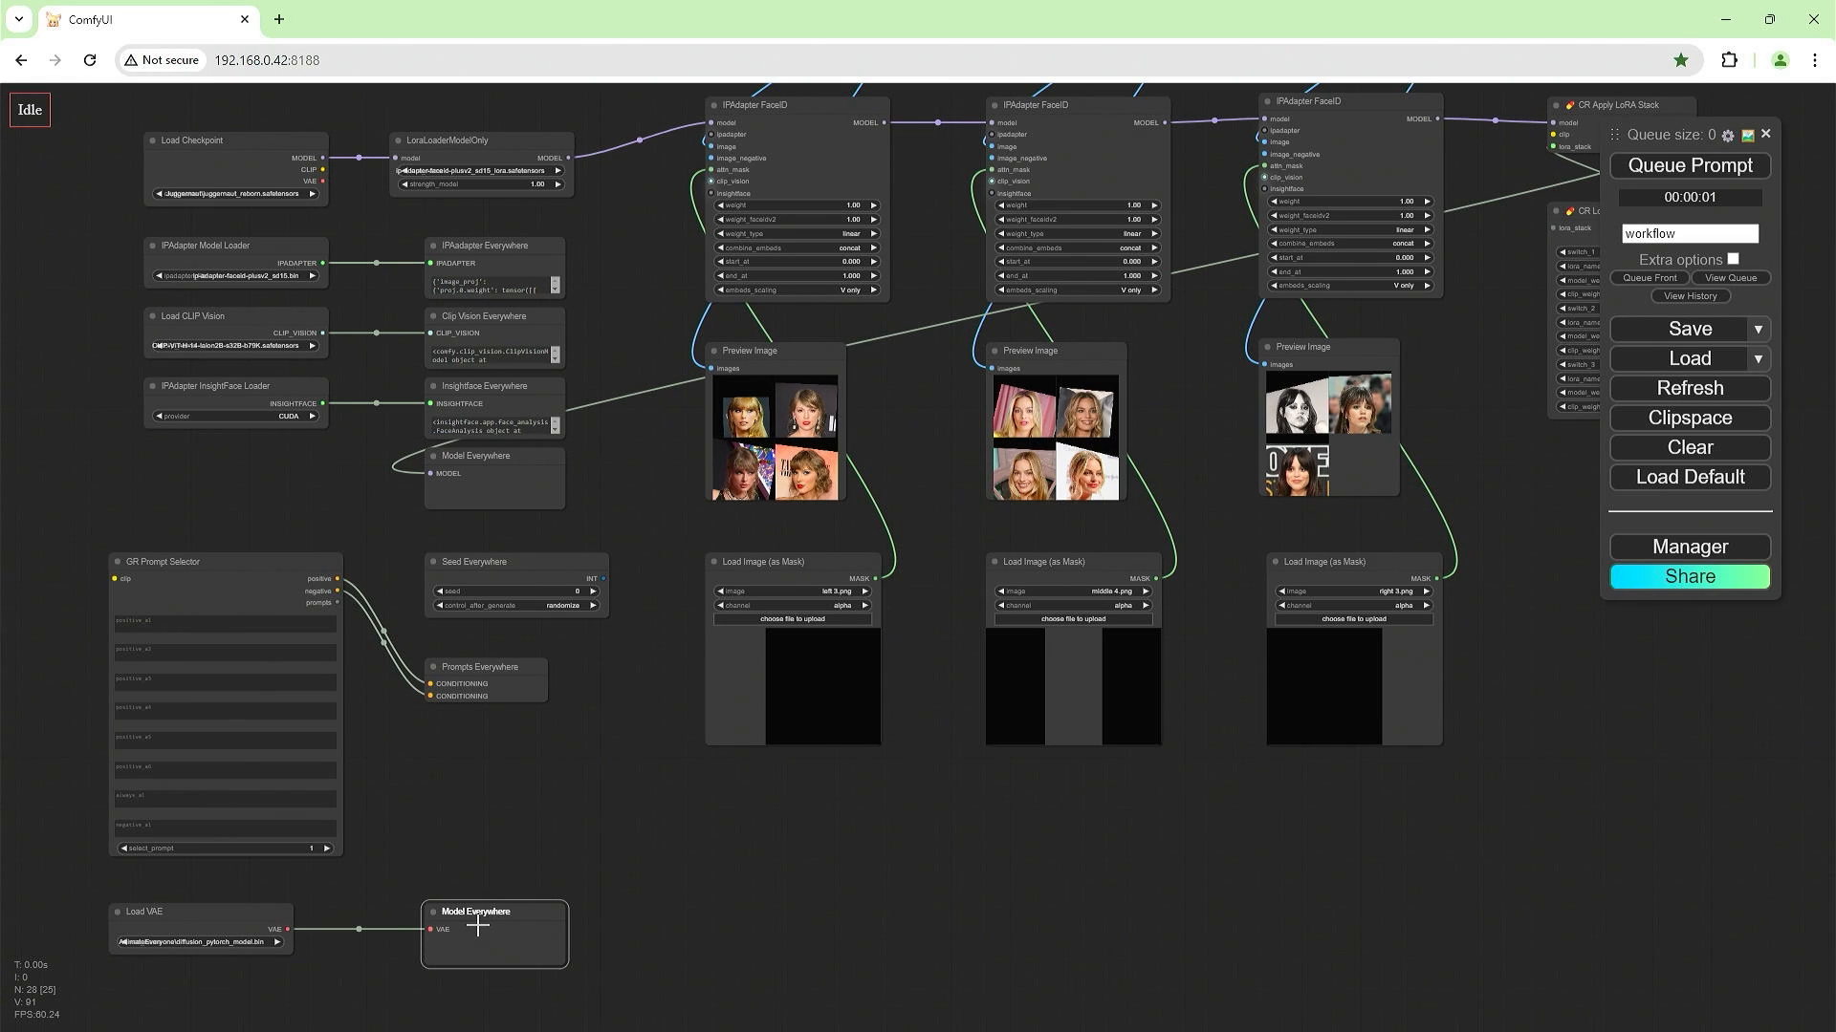
Rename the copied node beside Load VAE as VAE Everywhere.
right_click(473, 923)
left_click(516, 582)
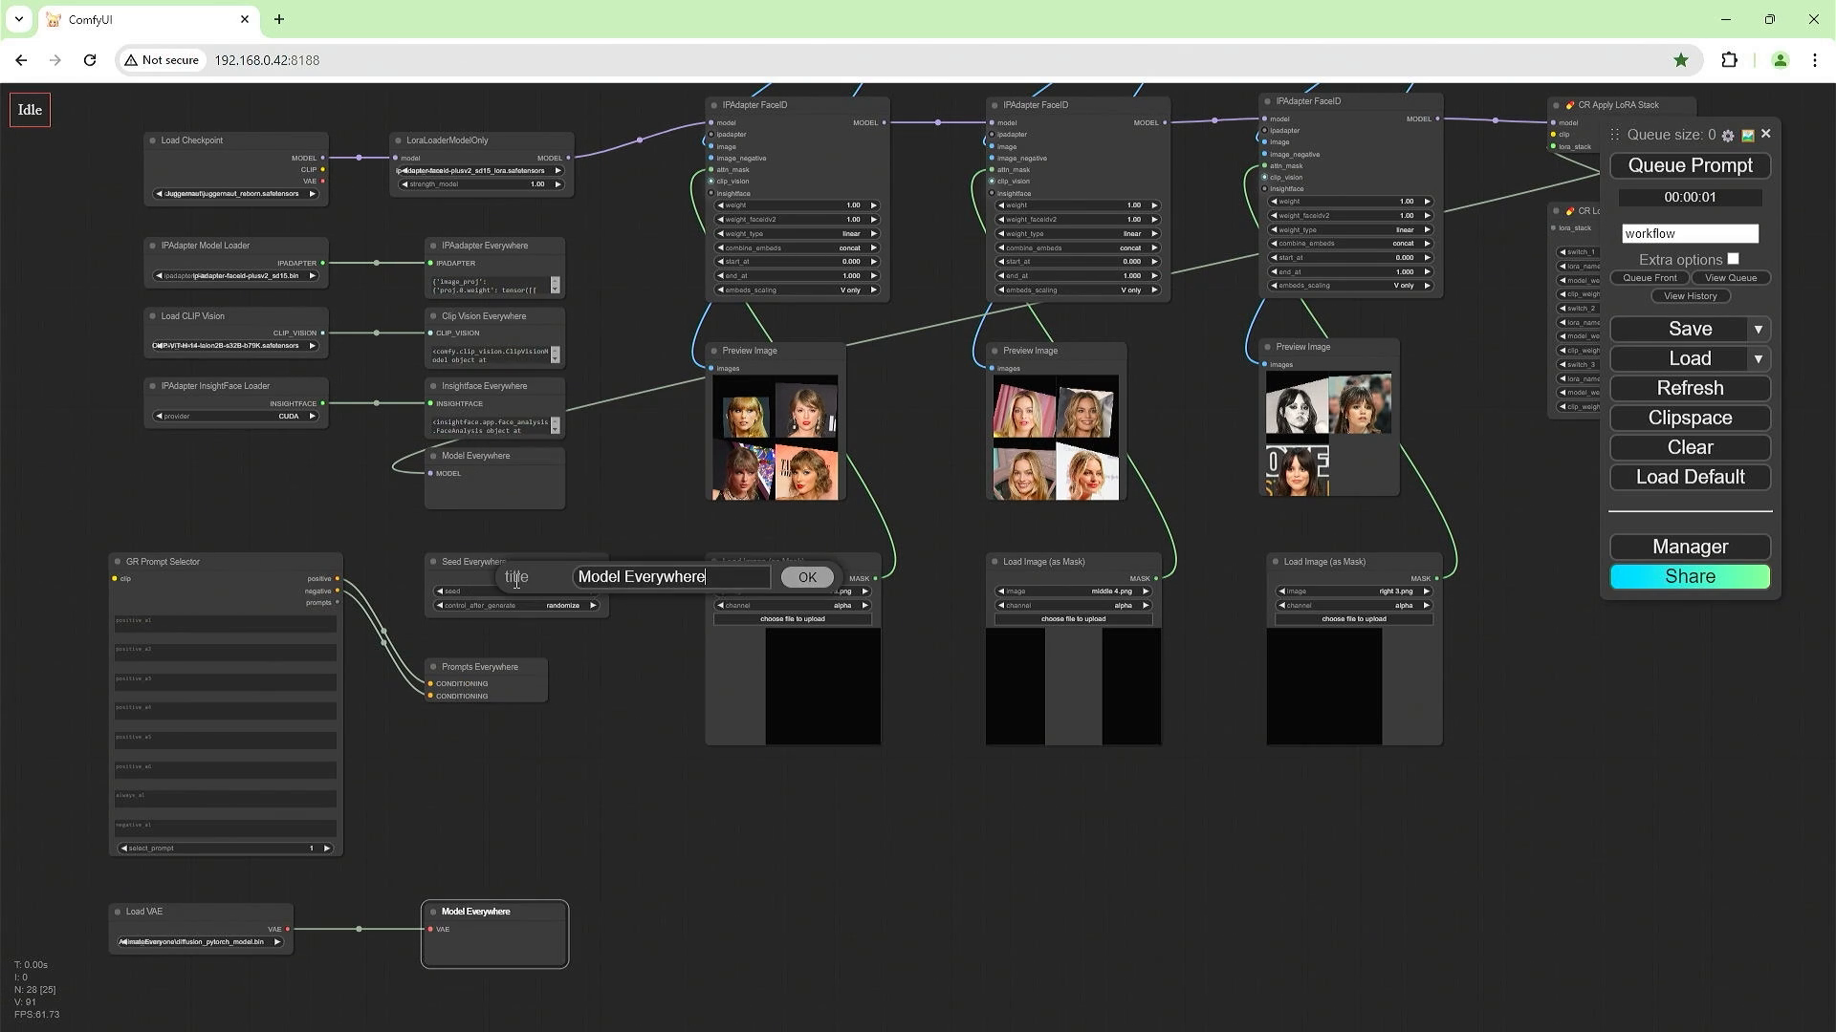
key("Delete")
key("Delete")
key("Delete")
key("Delete")
key("Delete")
type("VAE")
key("Return")
Add a KSampler node beside CR LoRA Stack.
left_click_drag(1614, 717, 988, 981)
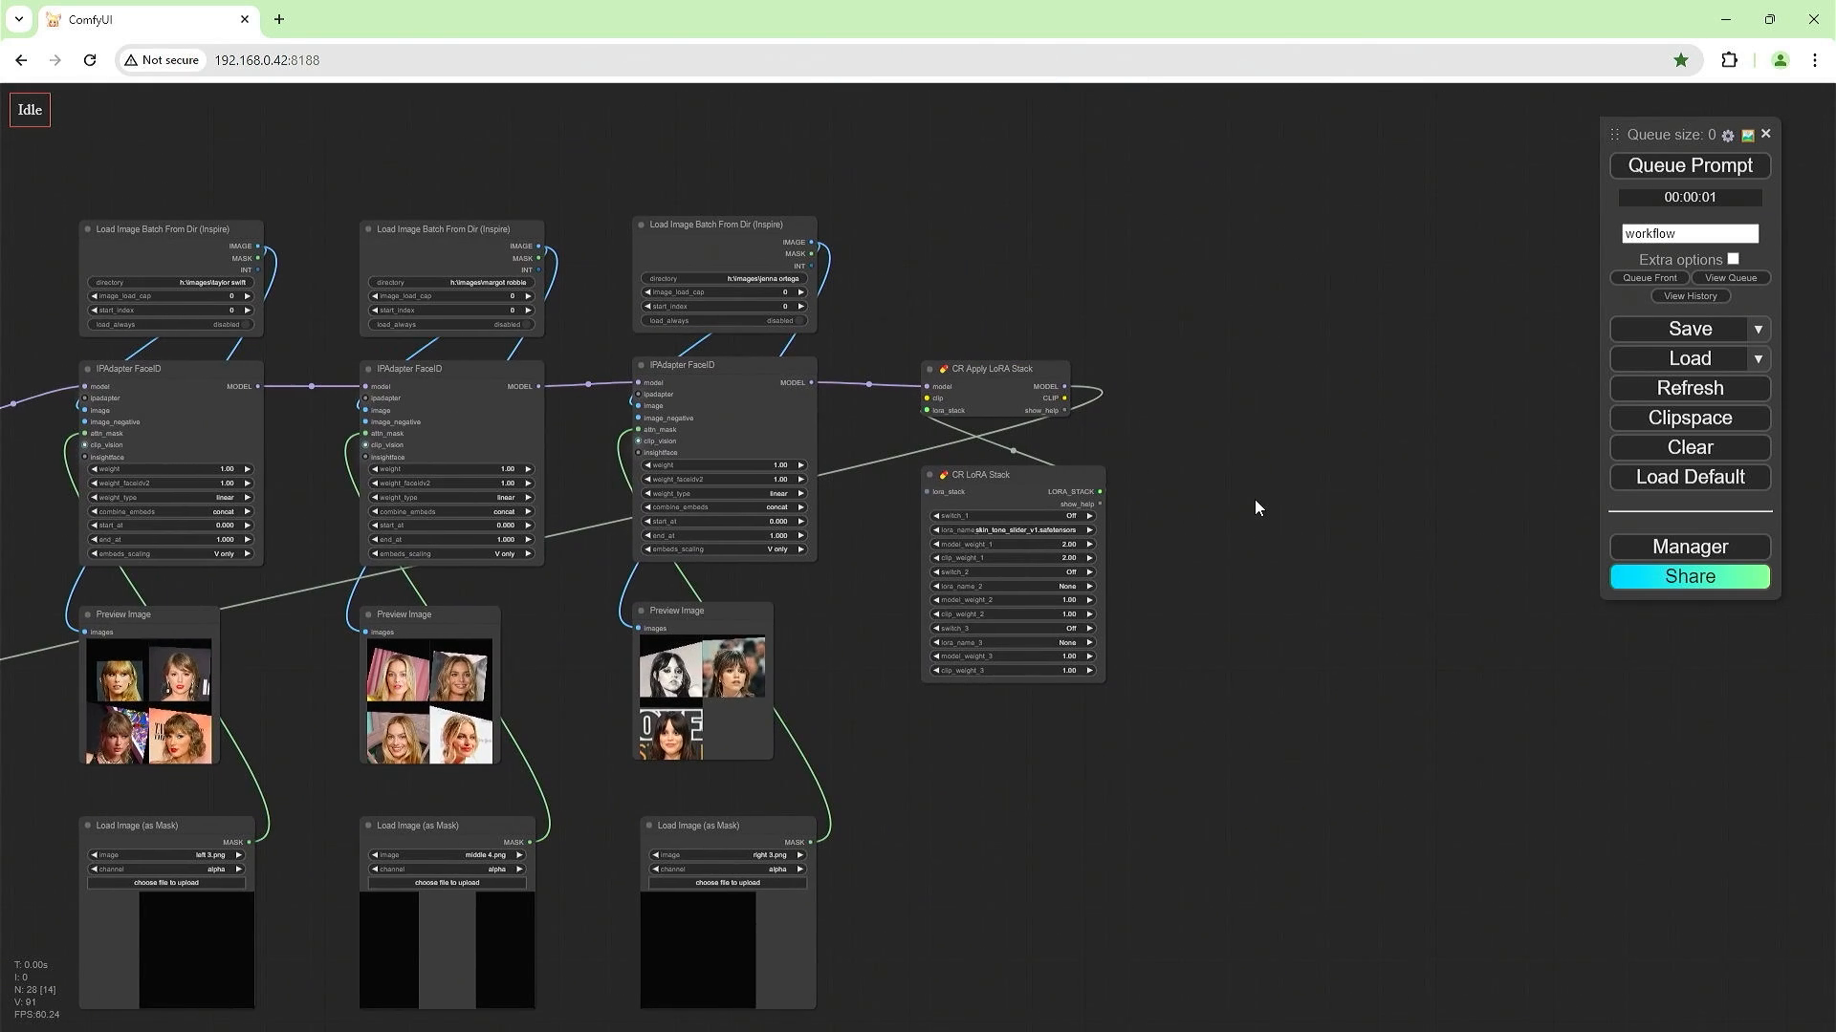
double_click(1255, 503)
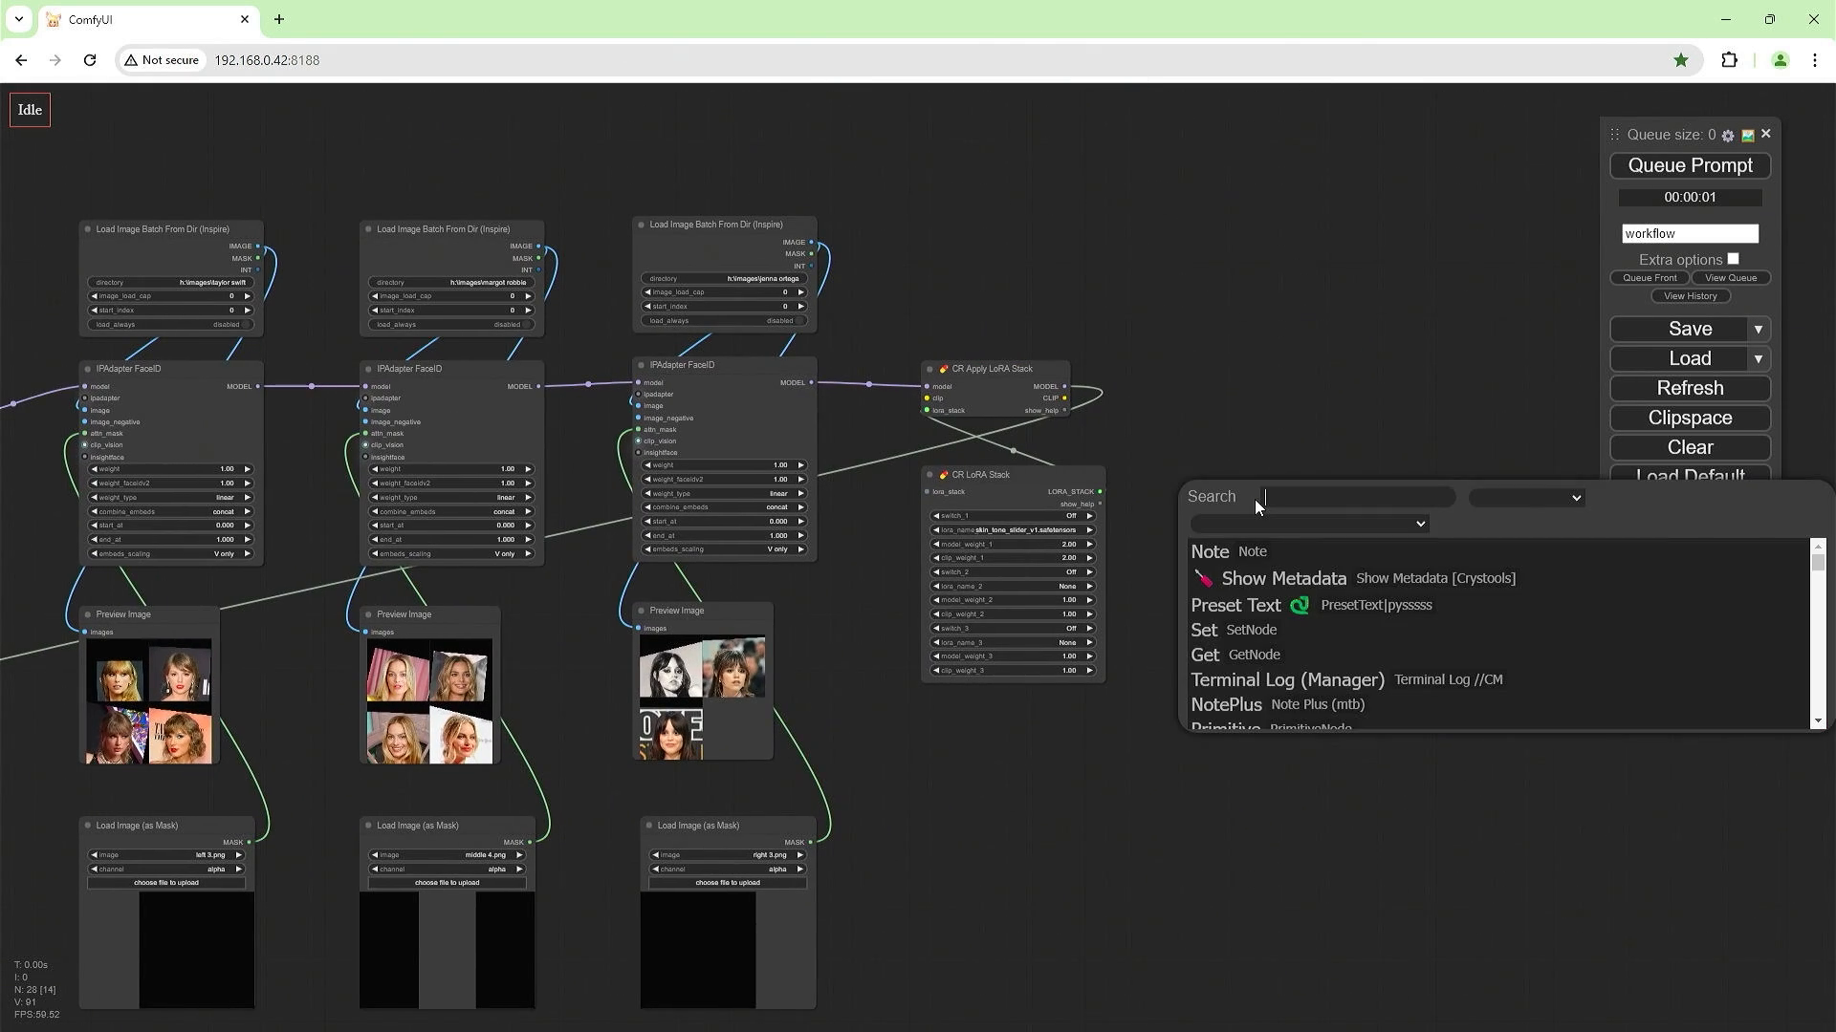
left_click(1220, 585)
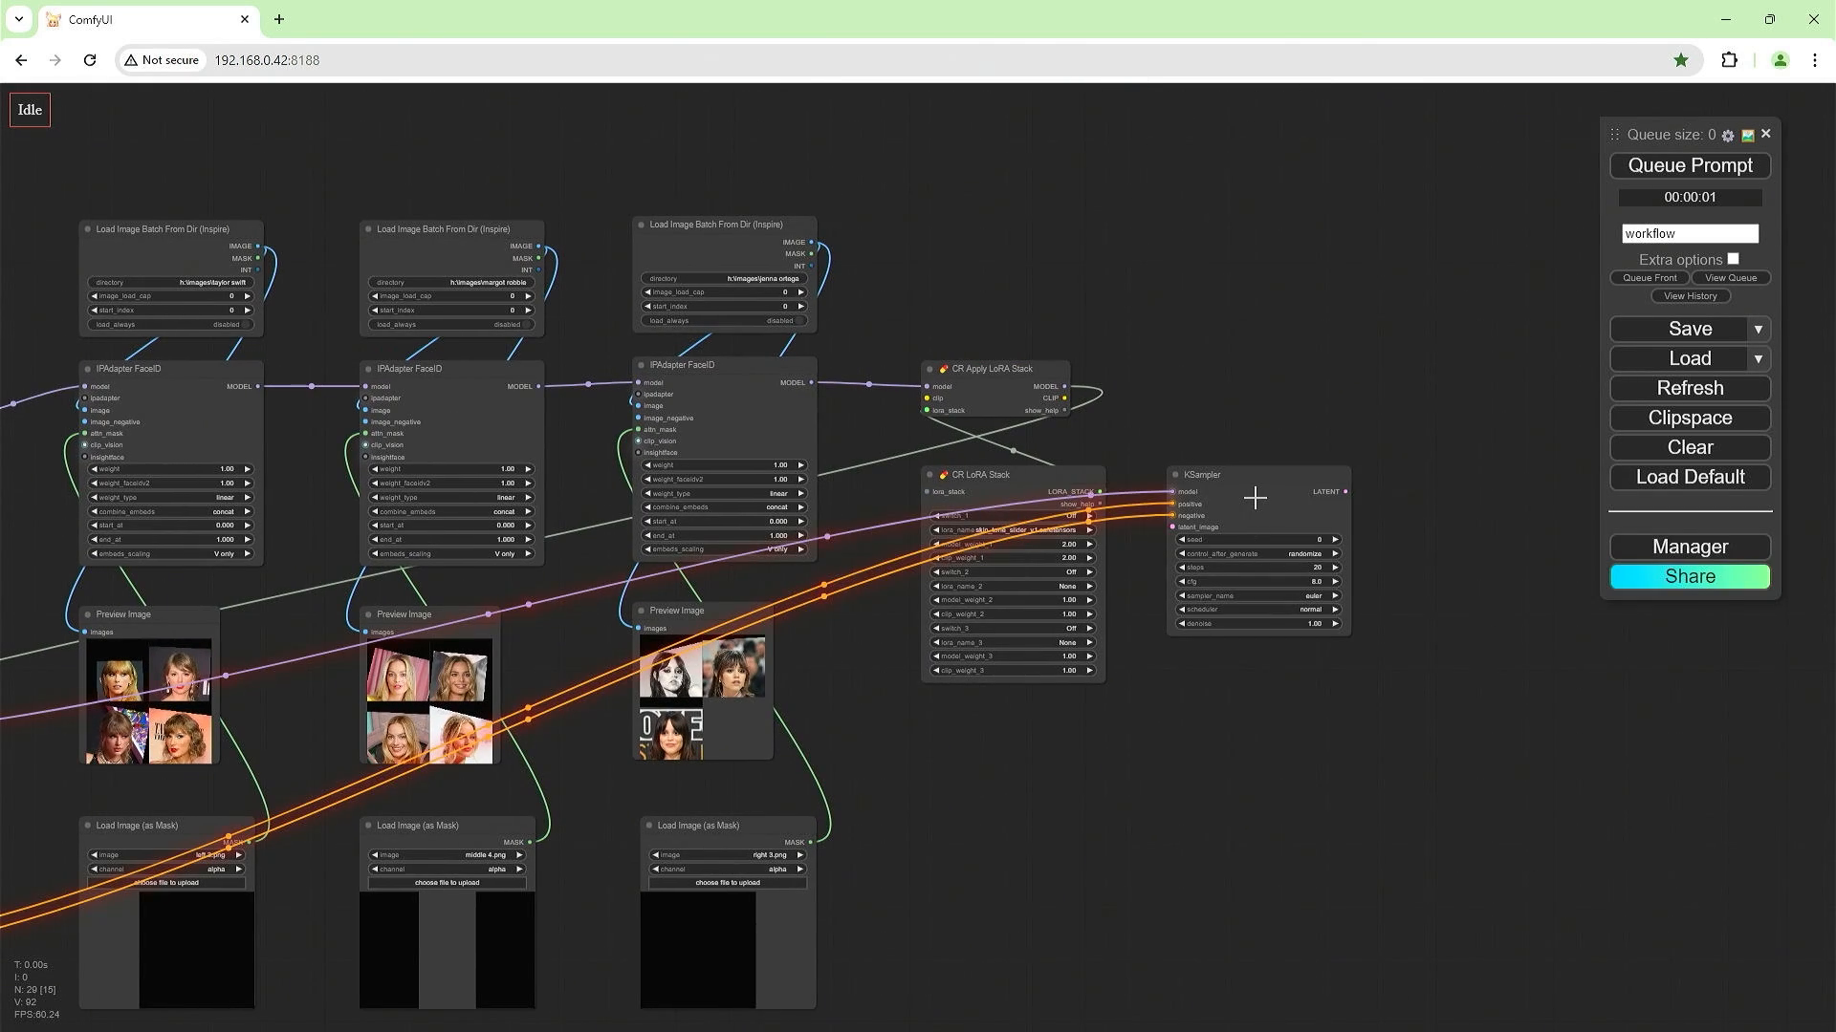
Add an Empty Latent Image node and place it below Load VAE.
left_click_drag(1087, 874, 1566, 396)
left_click_drag(1172, 739, 1745, 498)
double_click(620, 589)
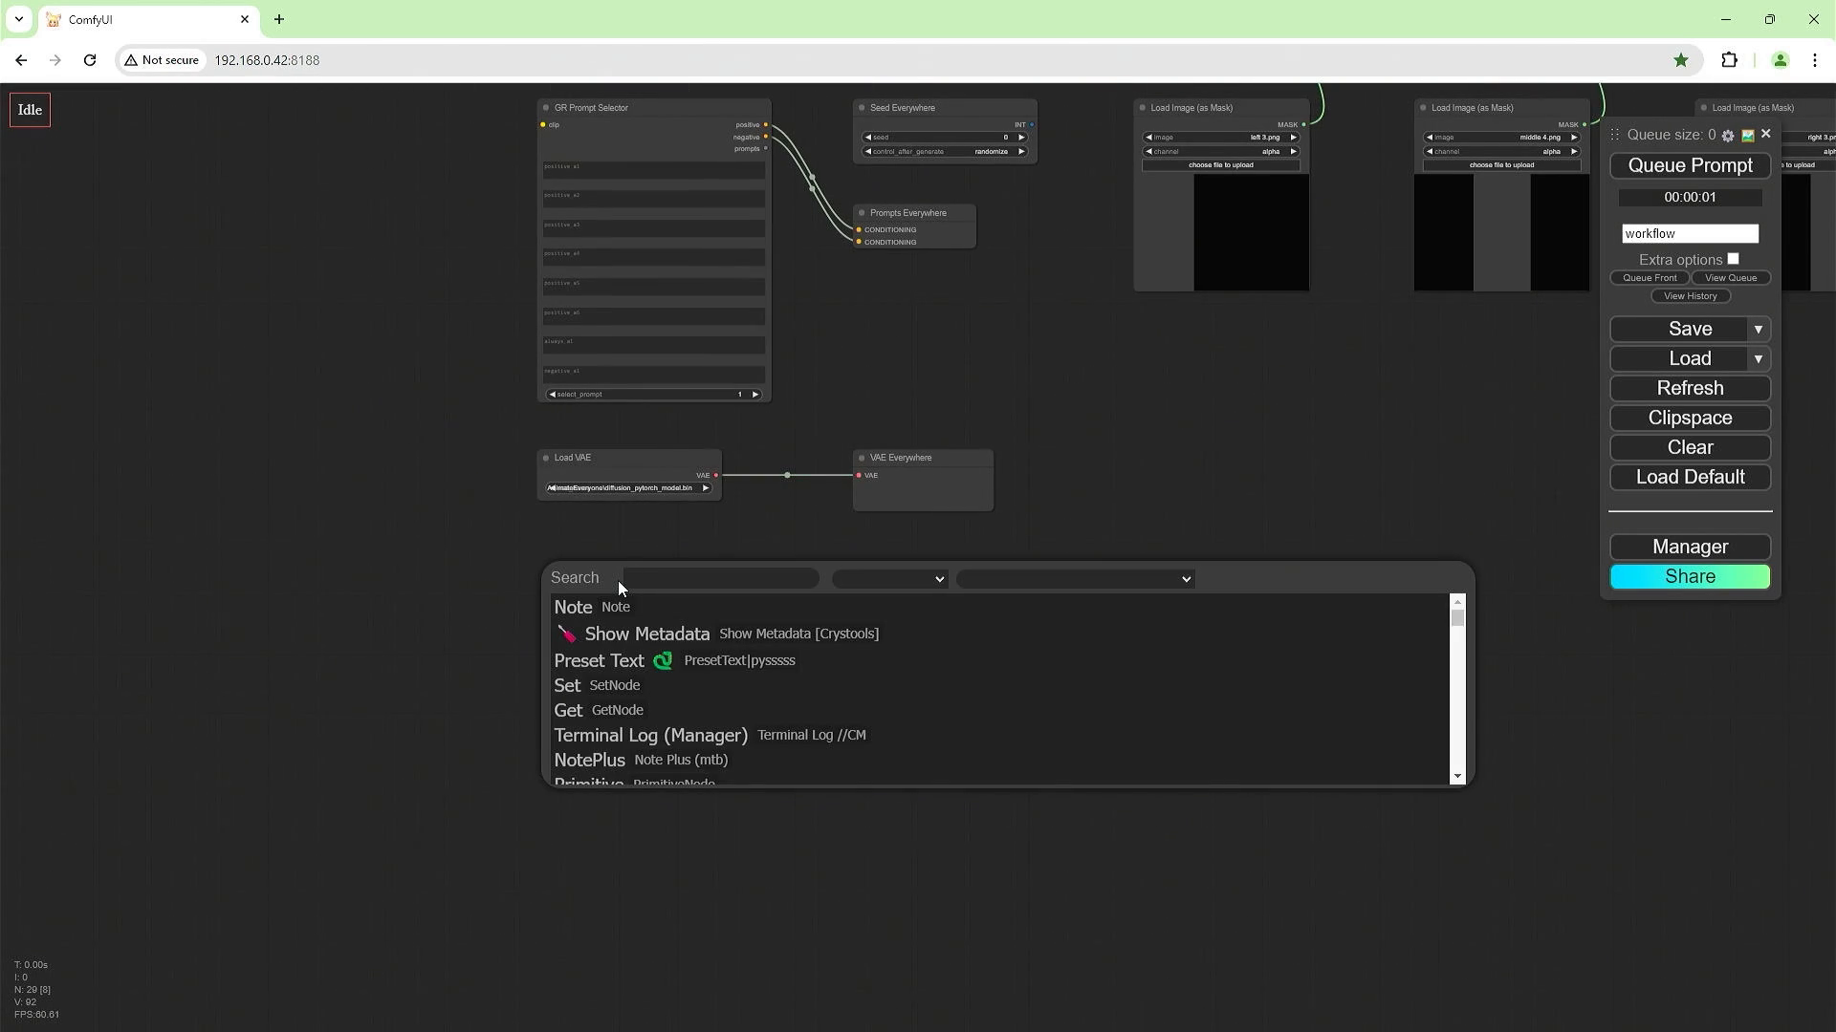
type("emp")
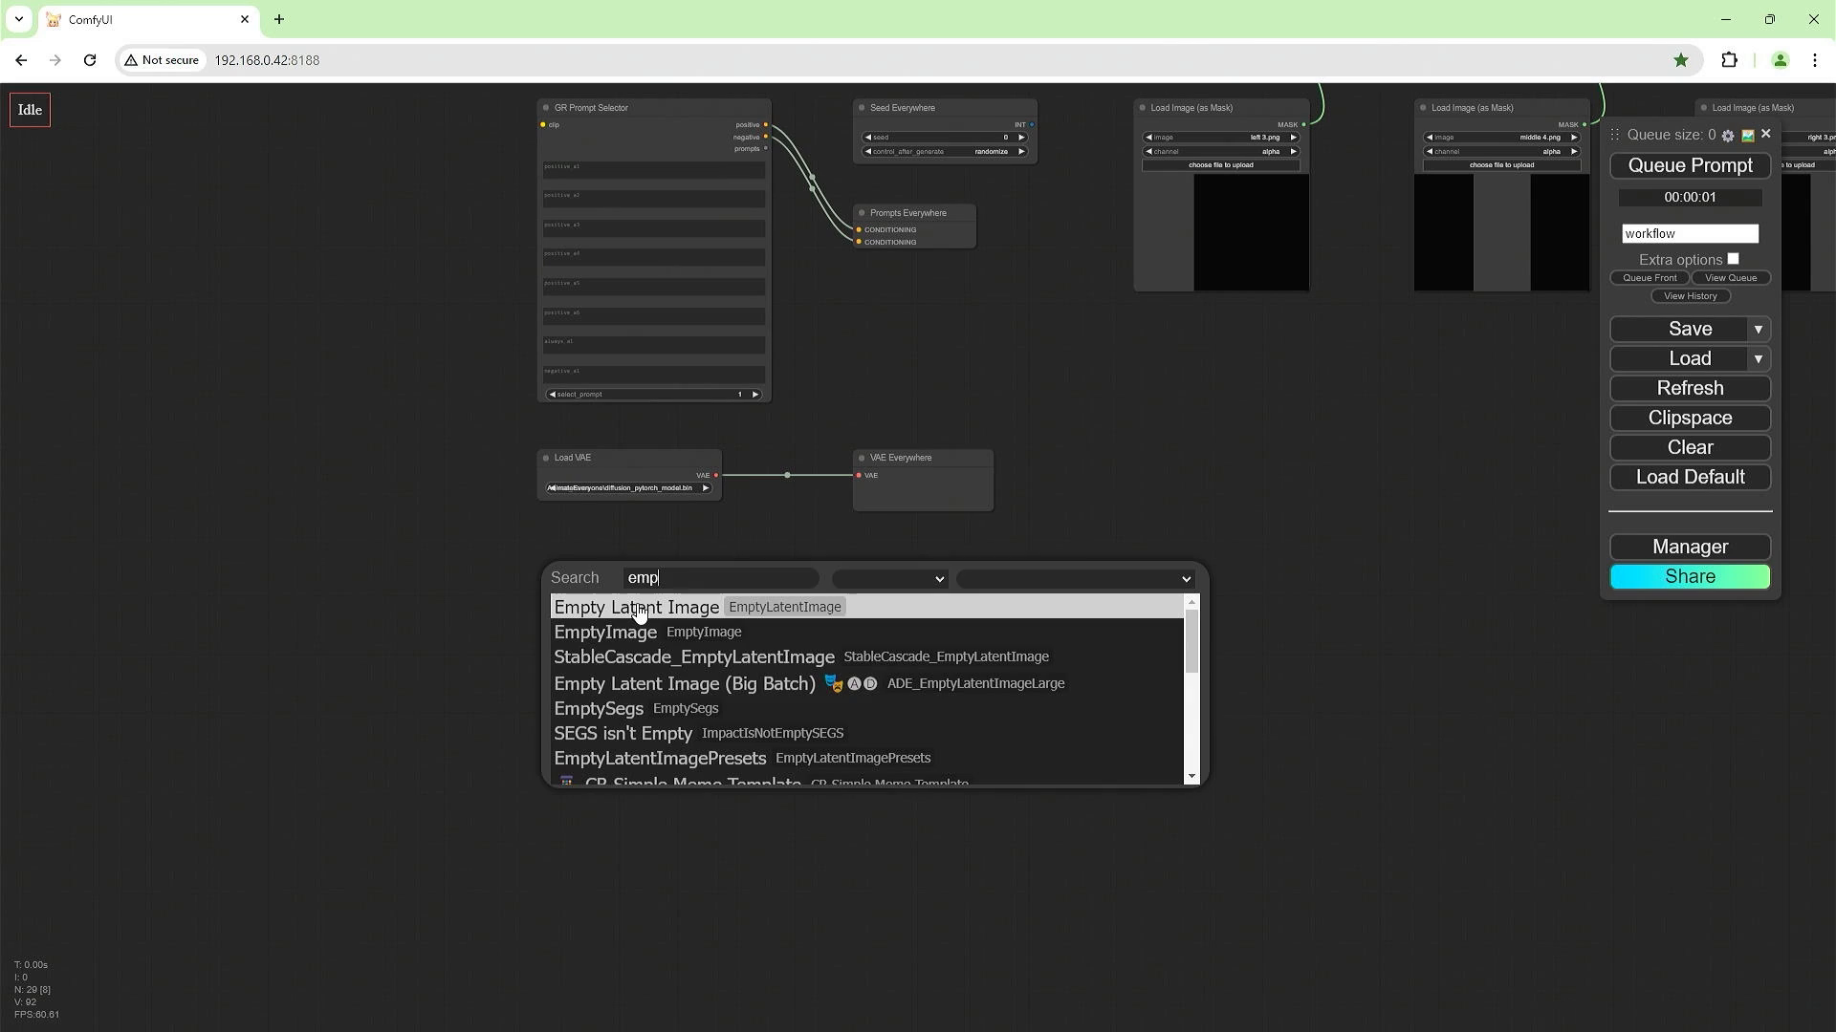
left_click(638, 610)
left_click_drag(764, 564, 677, 555)
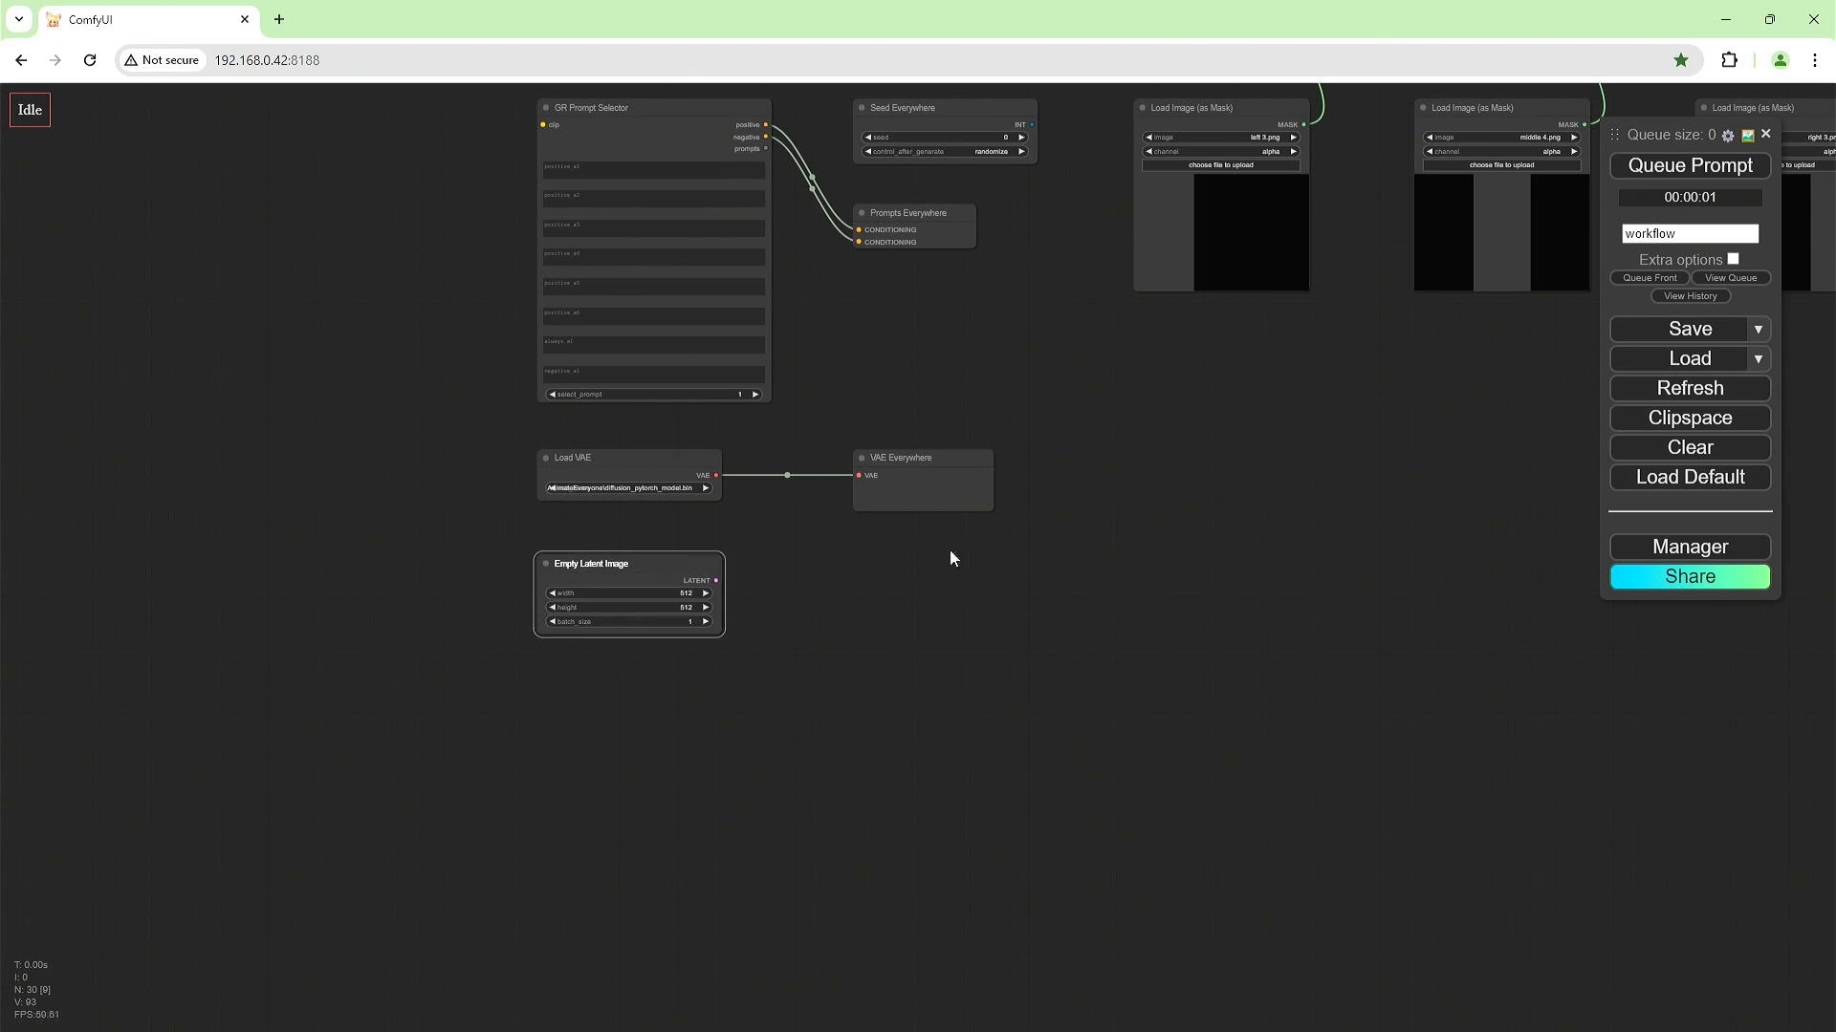
Duplicate the VAE Everywhere node and place the copy beside Empty Latent Image.
left_click(926, 481)
key("ctrl+c")
key("ctrl+v")
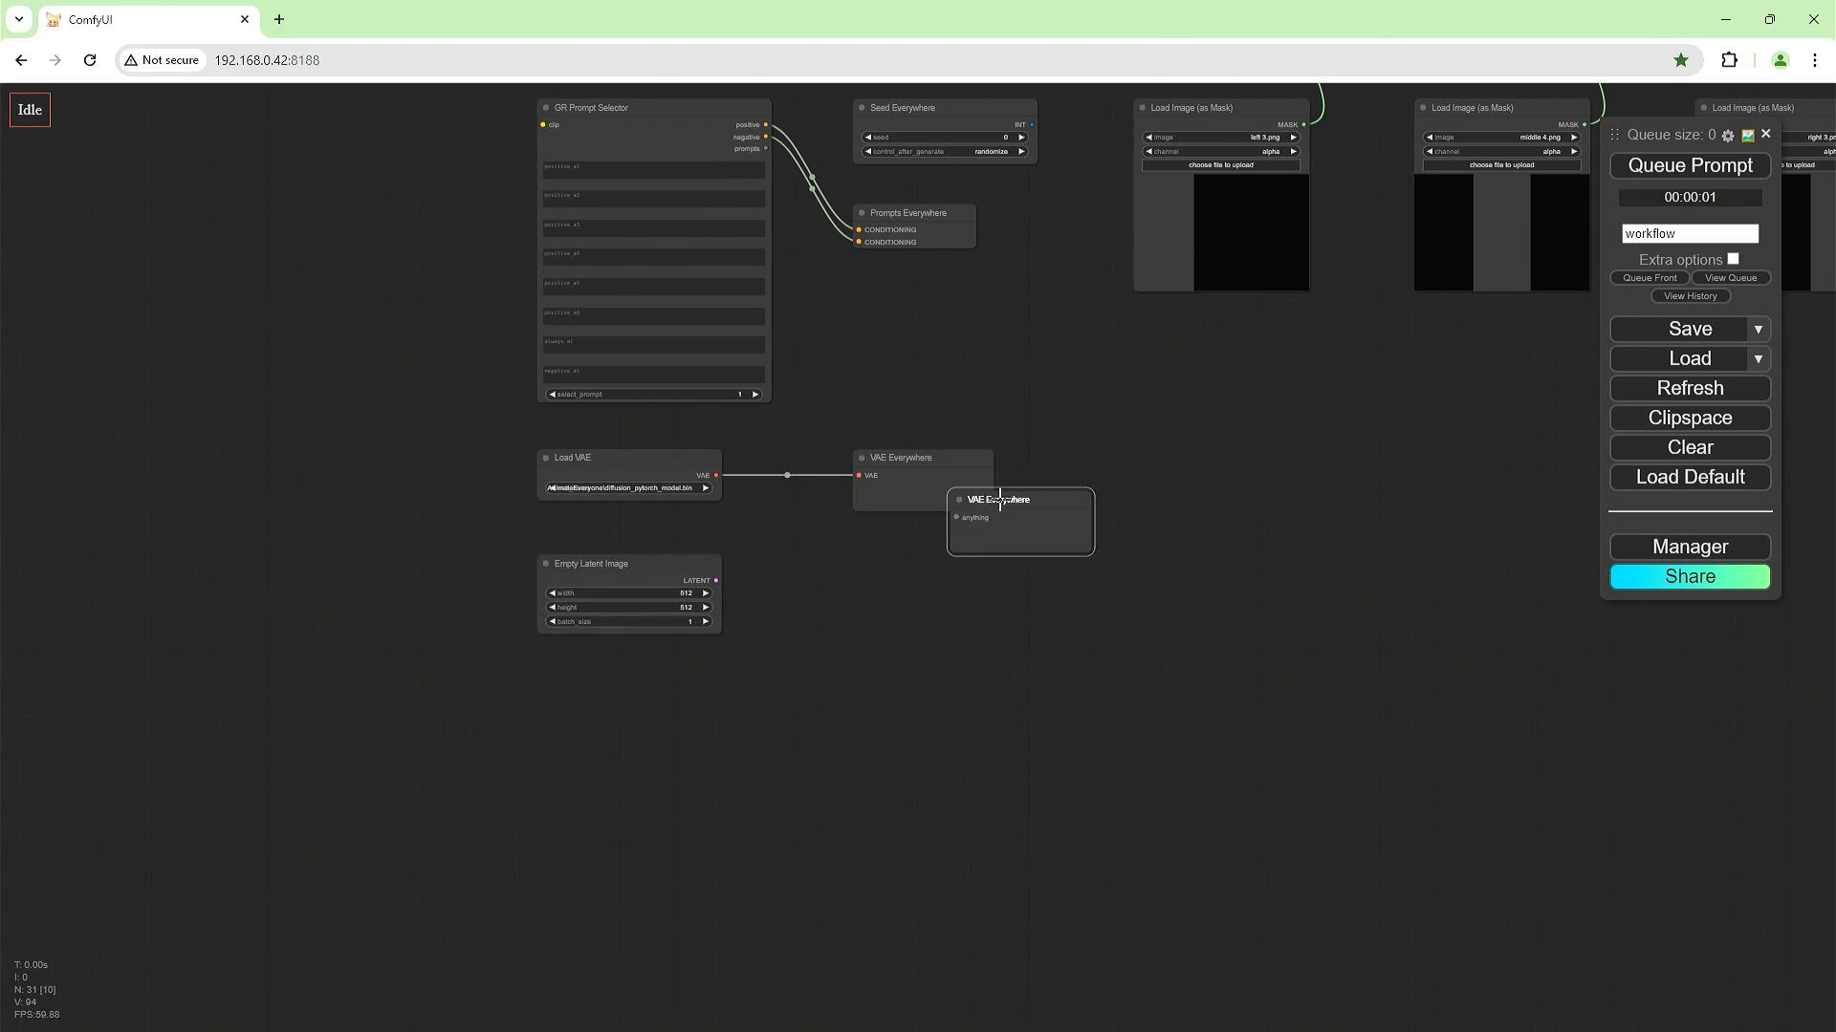
left_click_drag(999, 499, 901, 564)
Rename the copied node Empty Latent Everywhere and connect Empty Latent Image's LATENT output to it.
right_click(902, 564)
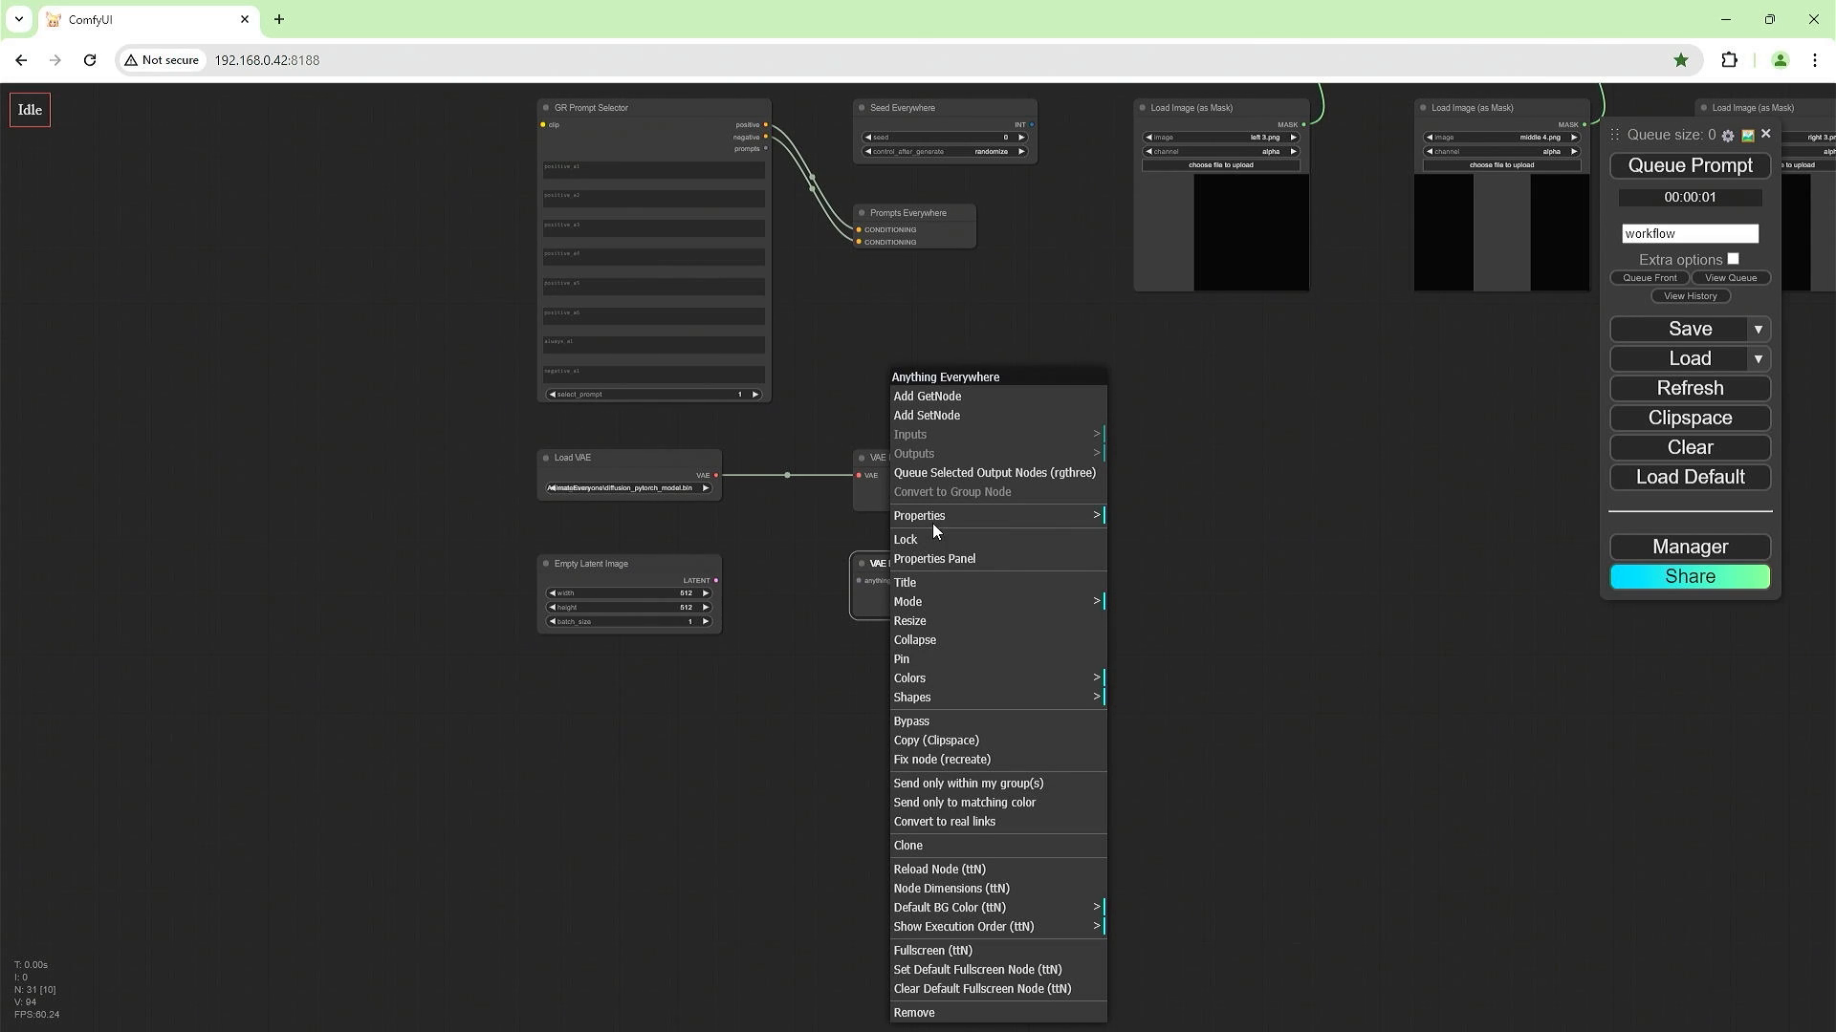
left_click(926, 582)
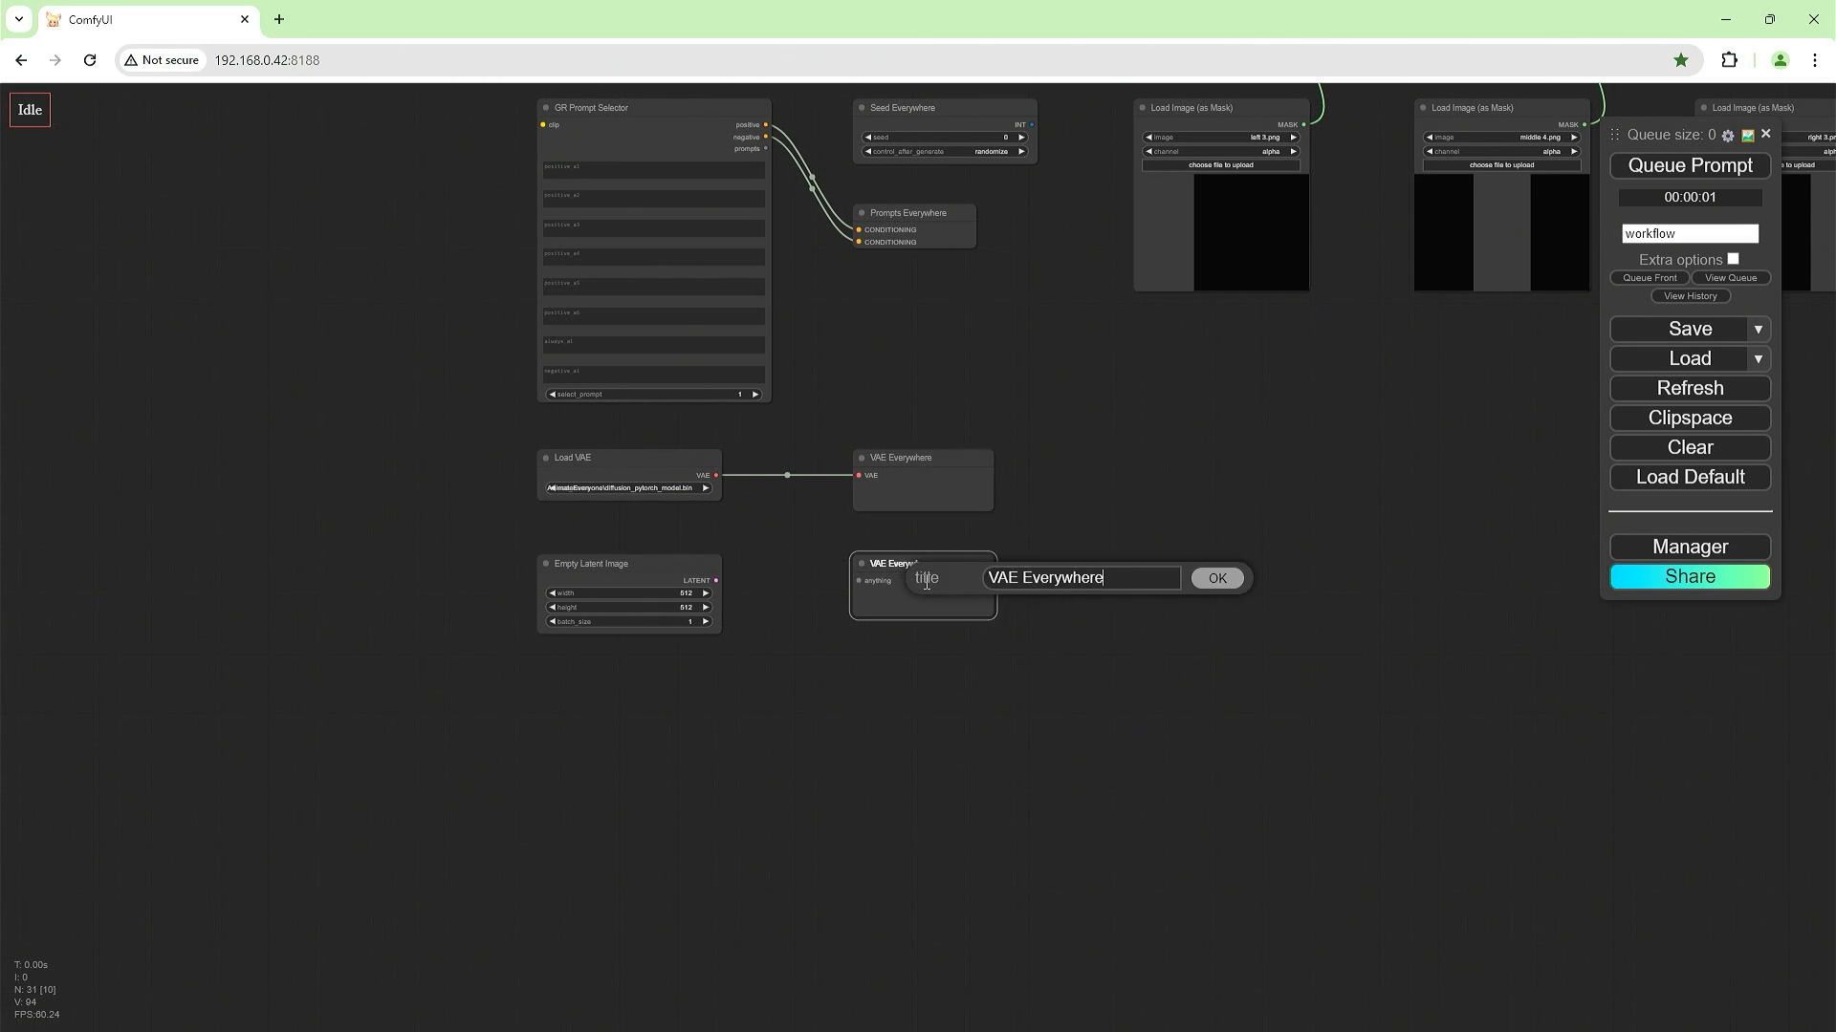
key("Home")
key("Delete")
key("Delete")
key("Delete")
key("Delete")
type("Empty Latent")
key("Return")
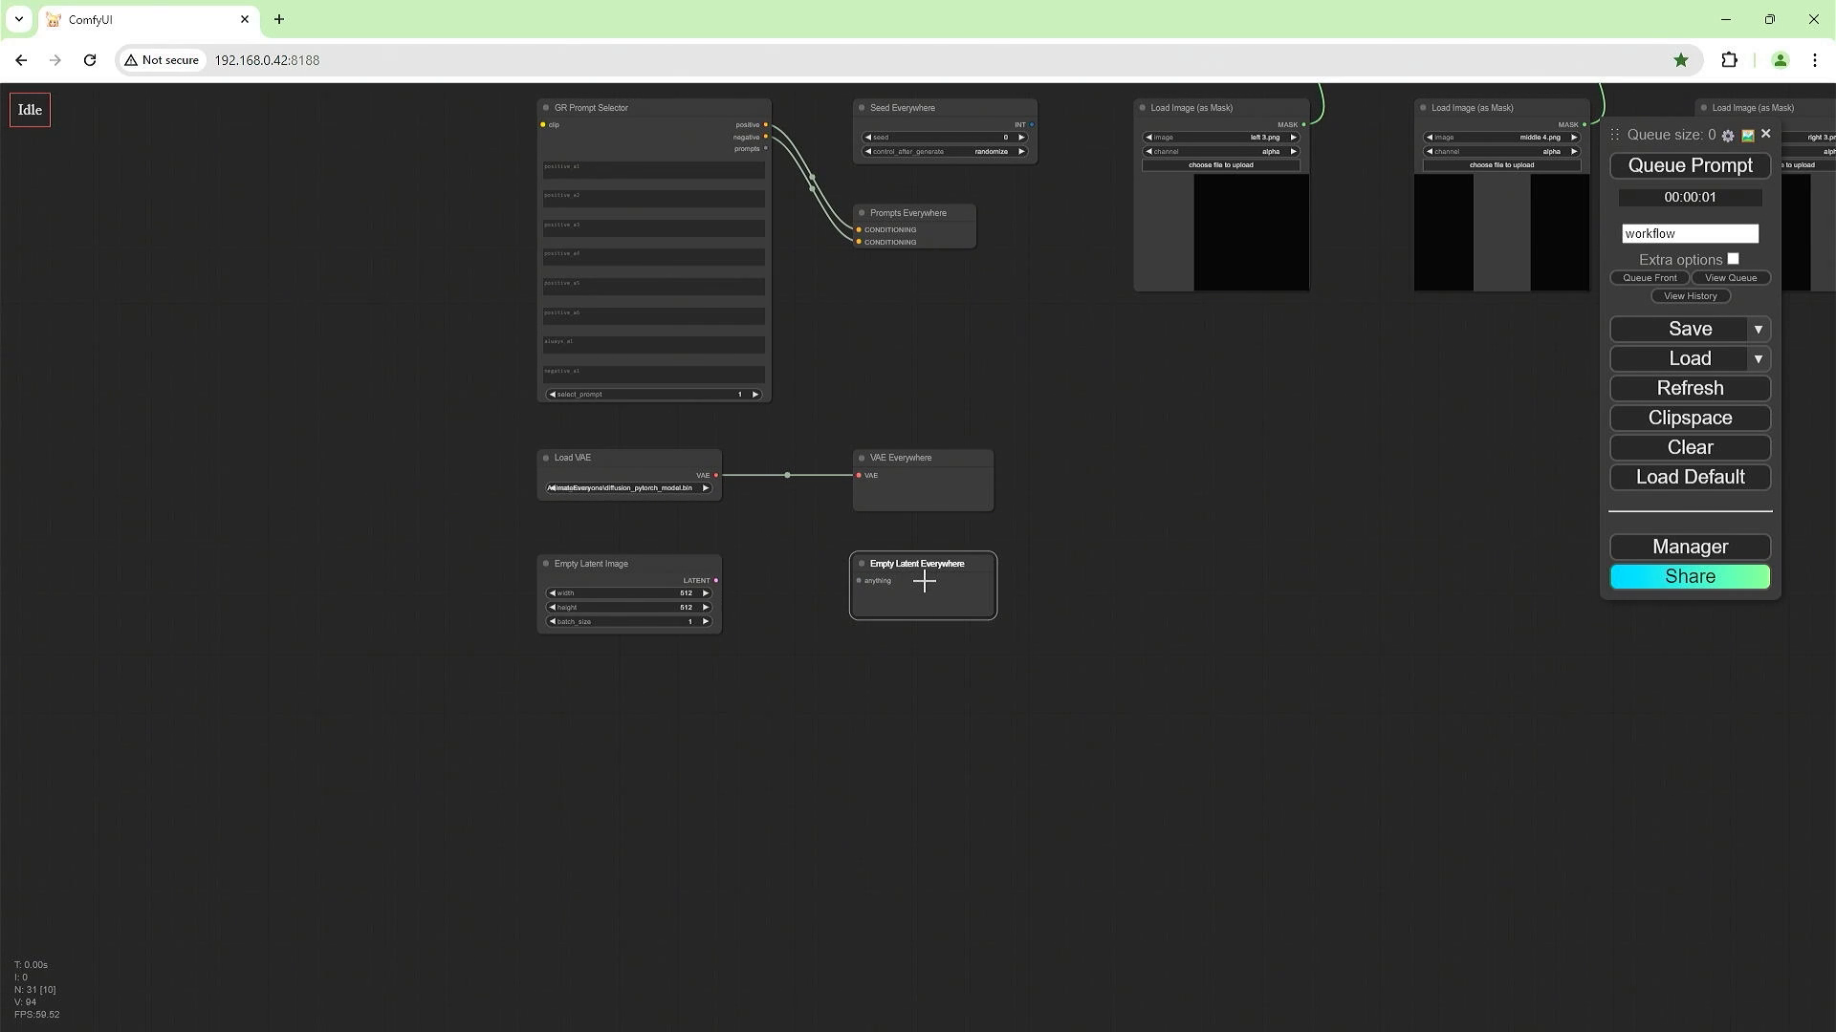
left_click_drag(716, 581, 858, 580)
Set the width of Empty Latent Image to 768.
left_click(685, 595)
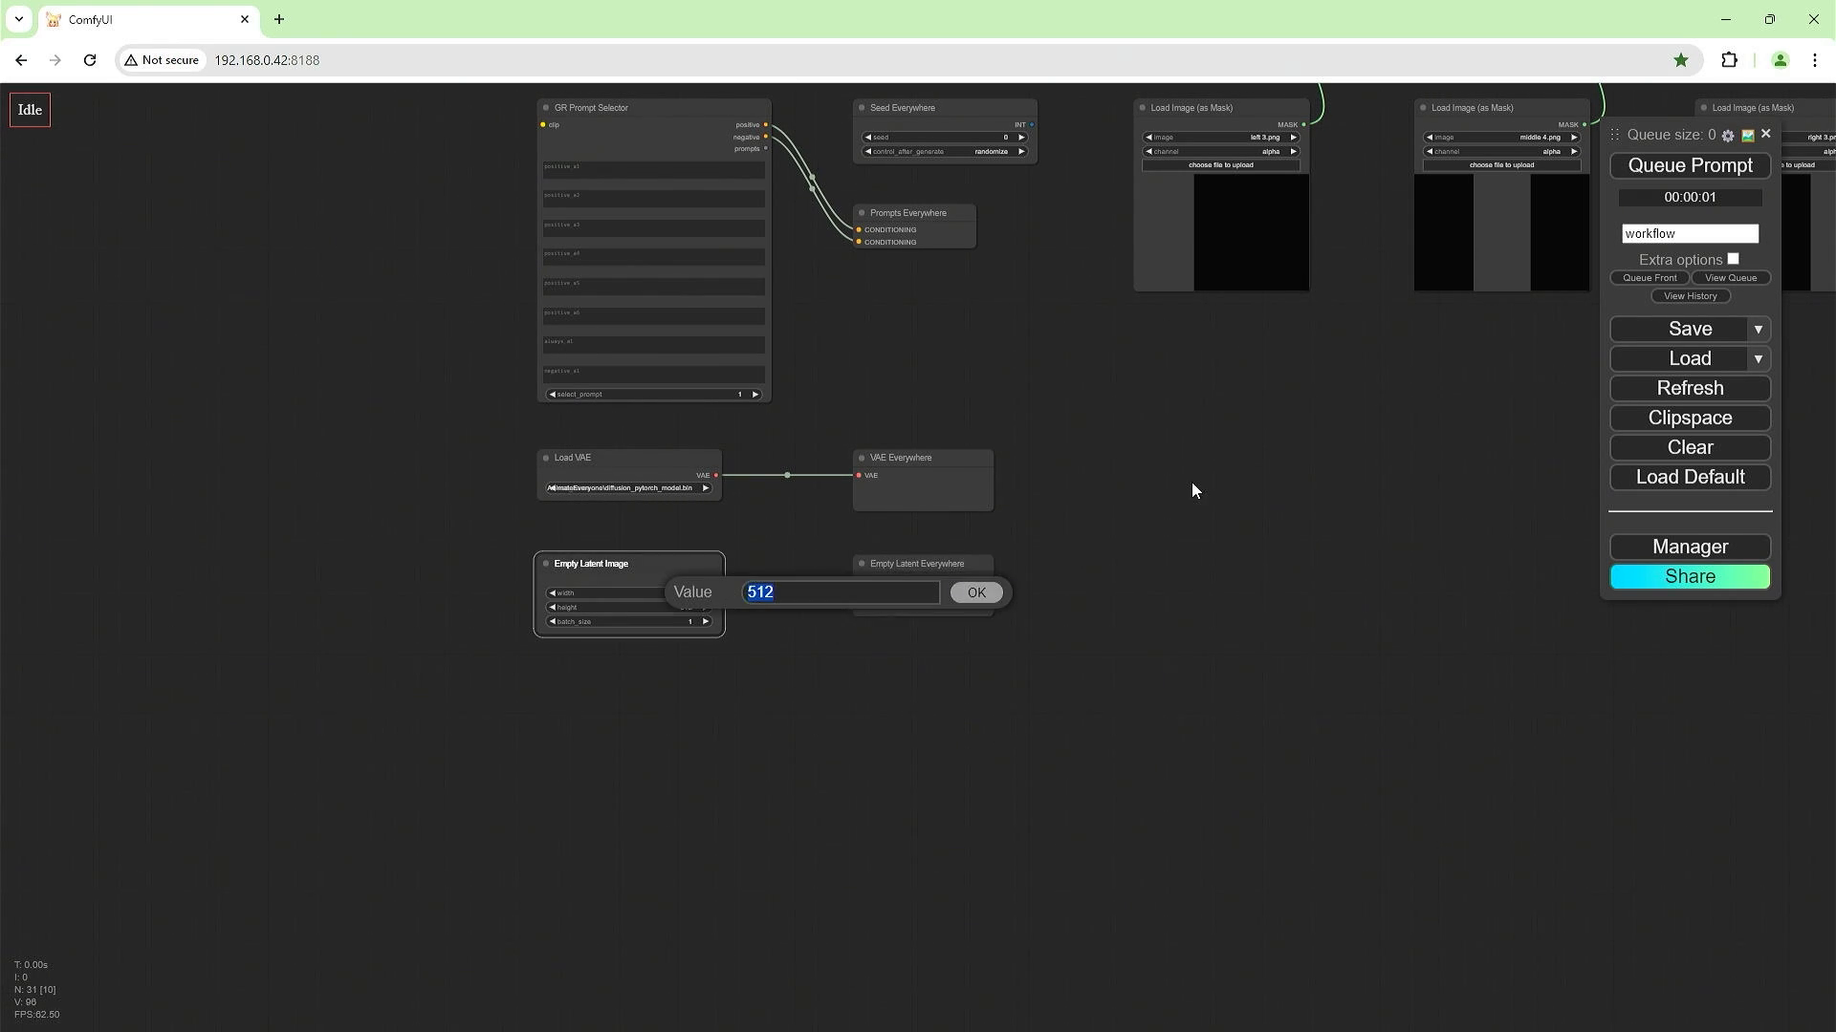
type("768")
key("Return")
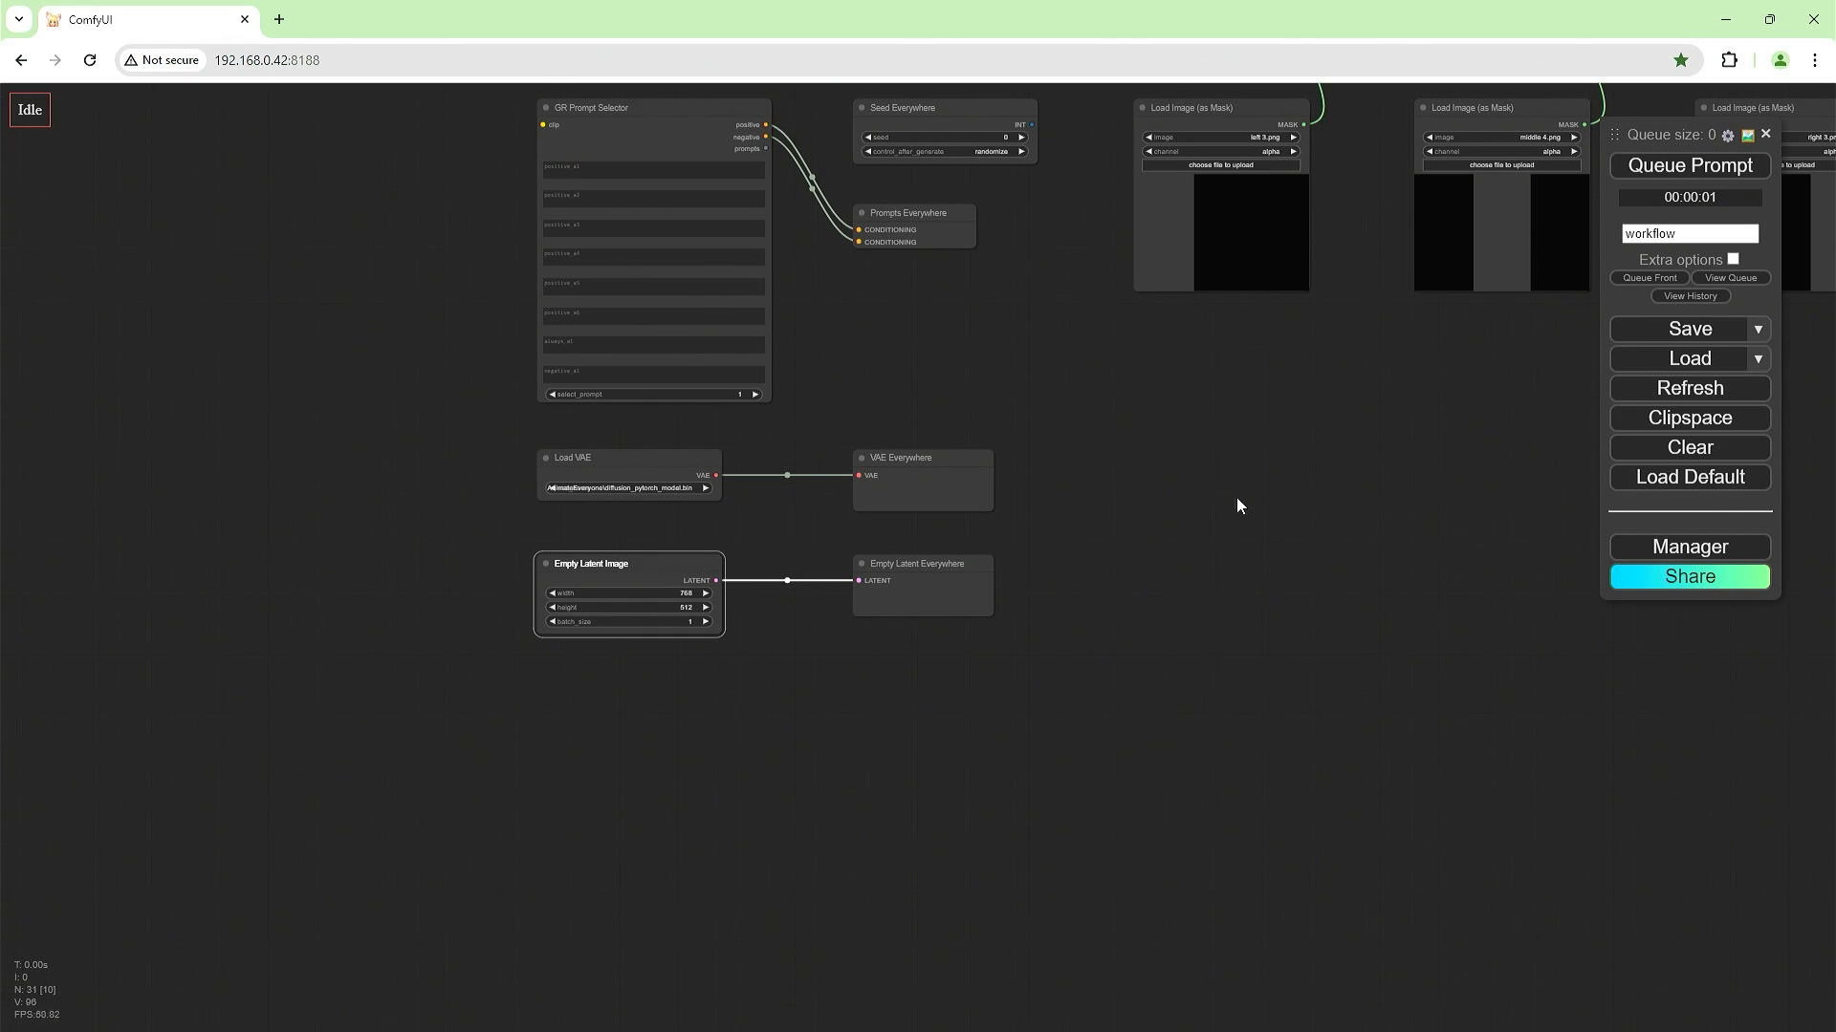
Add a VAE Decode node beside KSampler and connect KSampler's LATENT output to its samples input.
left_click_drag(1236, 499, 842, 1003)
left_click_drag(1220, 646, 1026, 812)
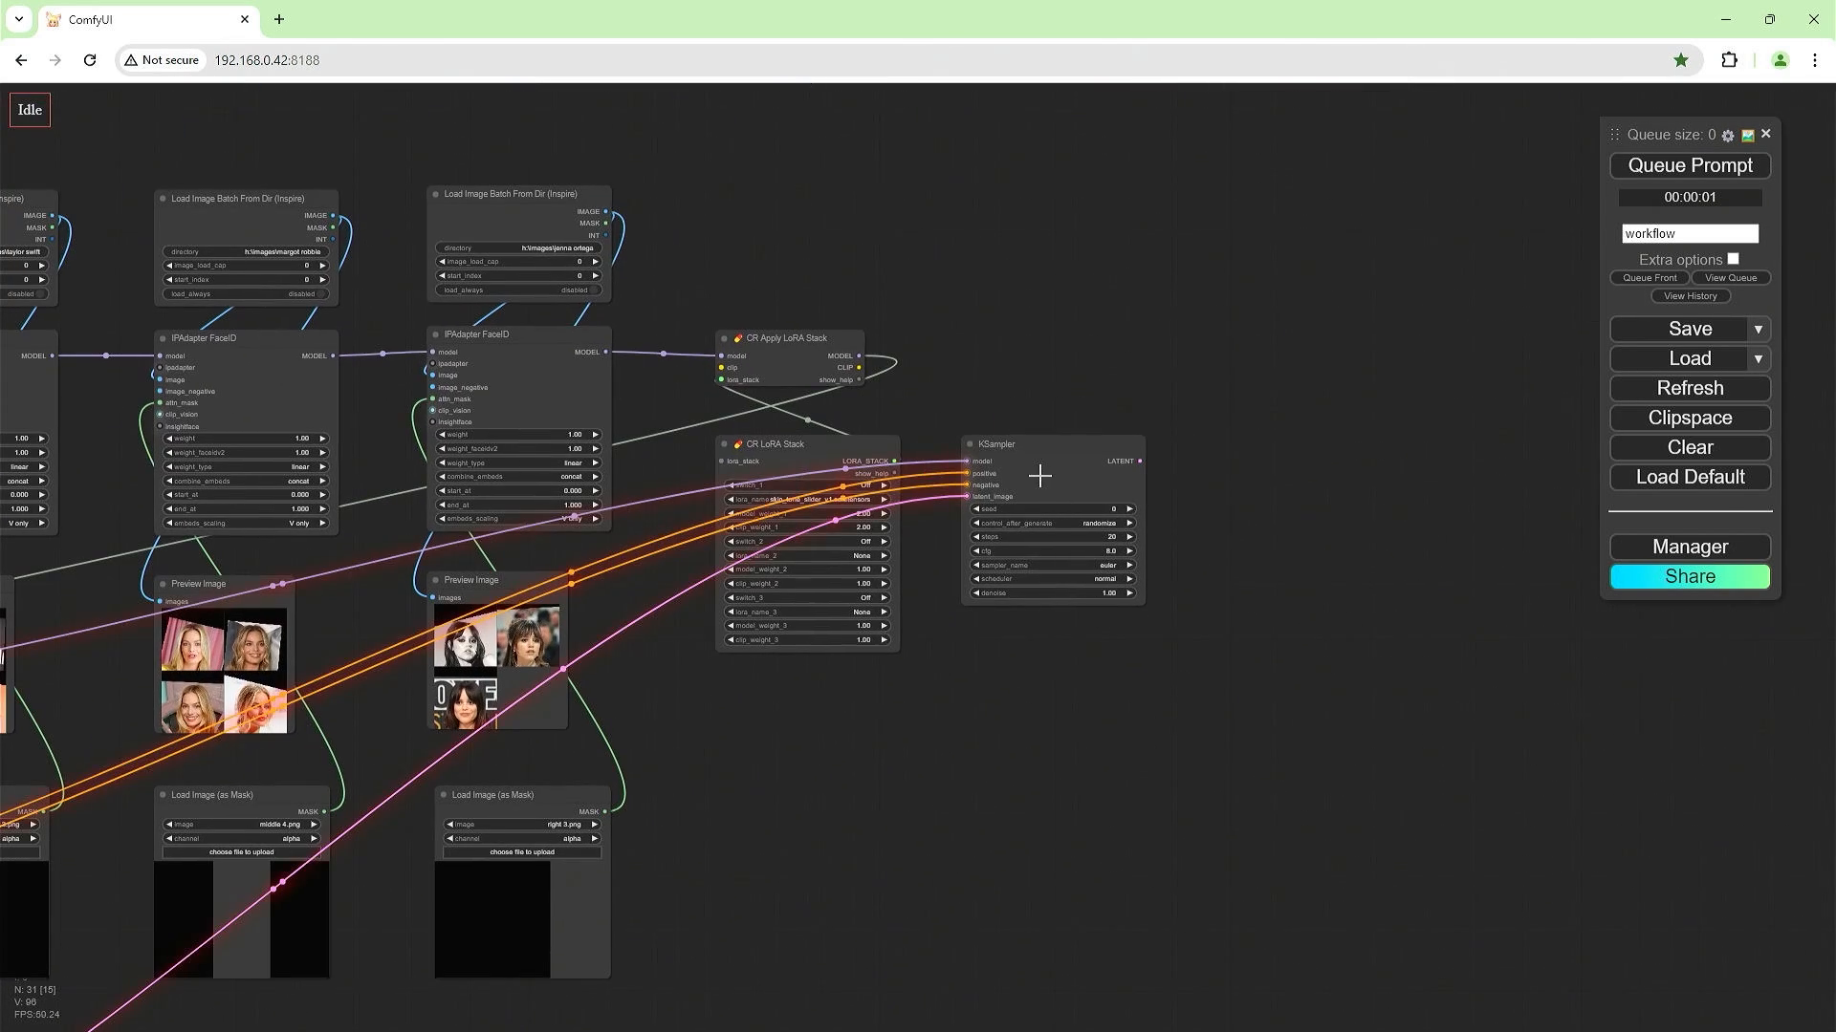
double_click(1235, 398)
type("vae")
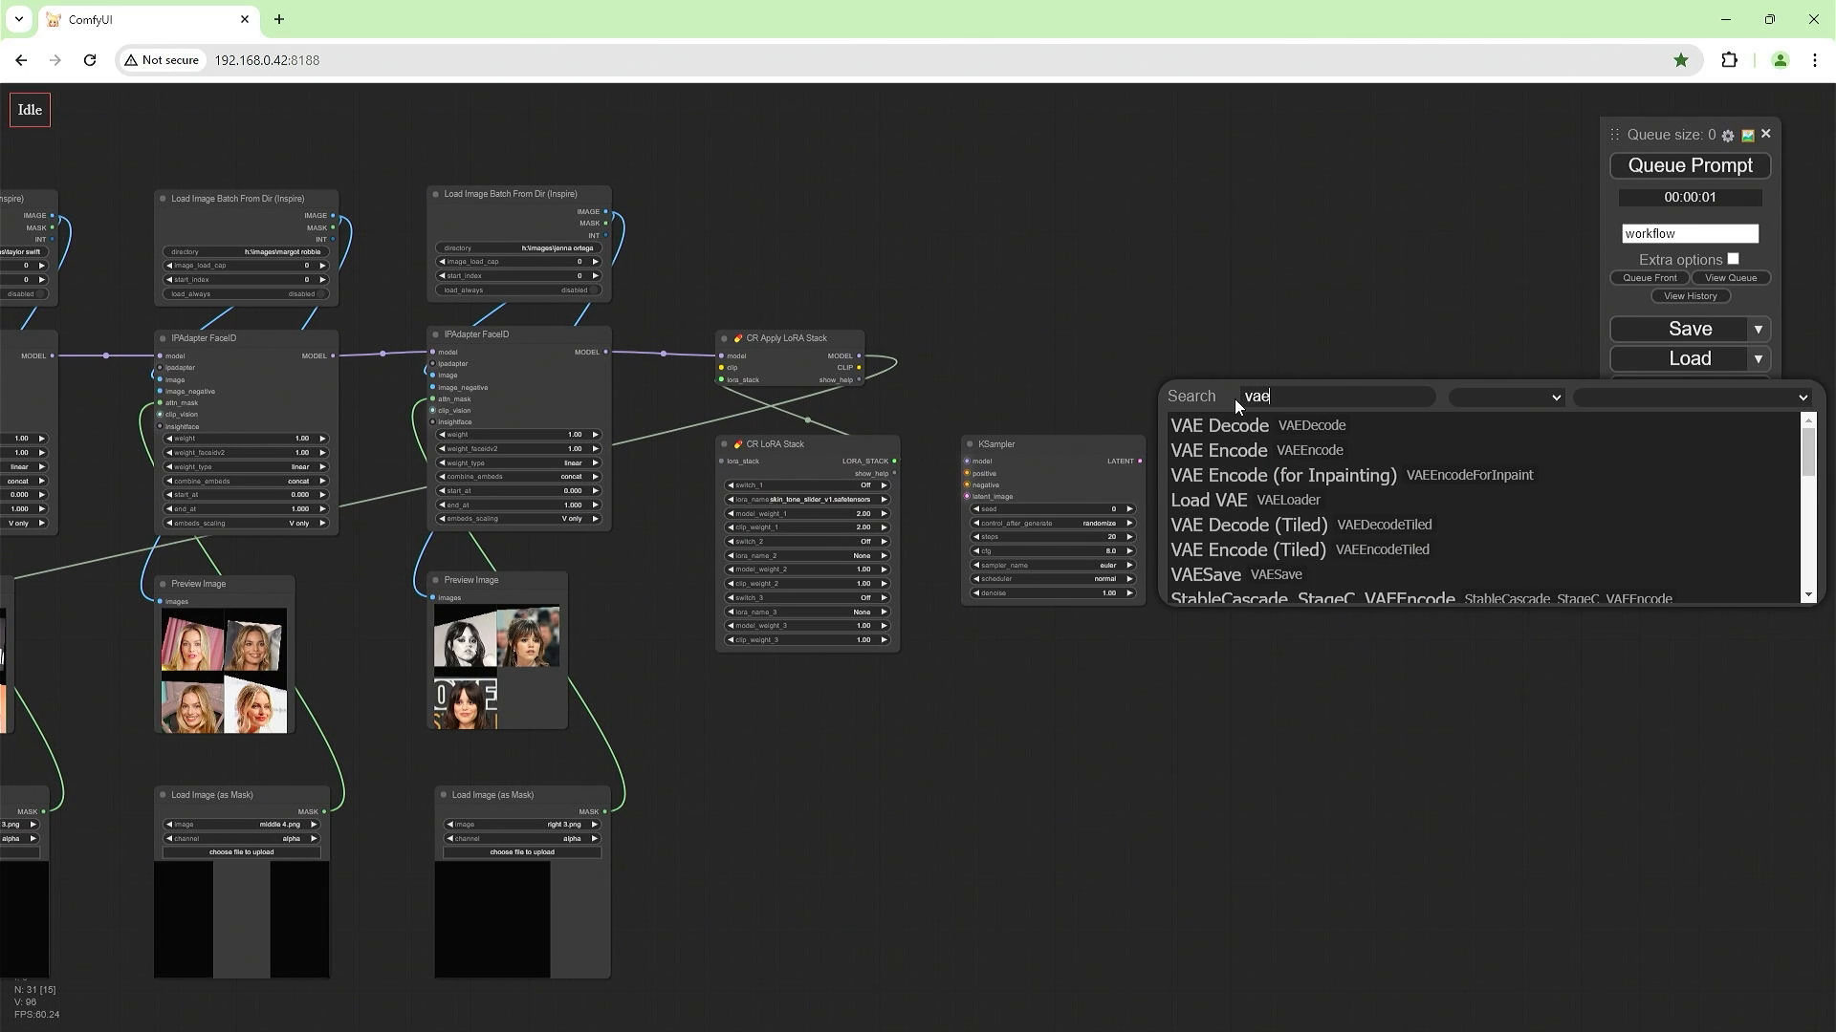
left_click(1233, 424)
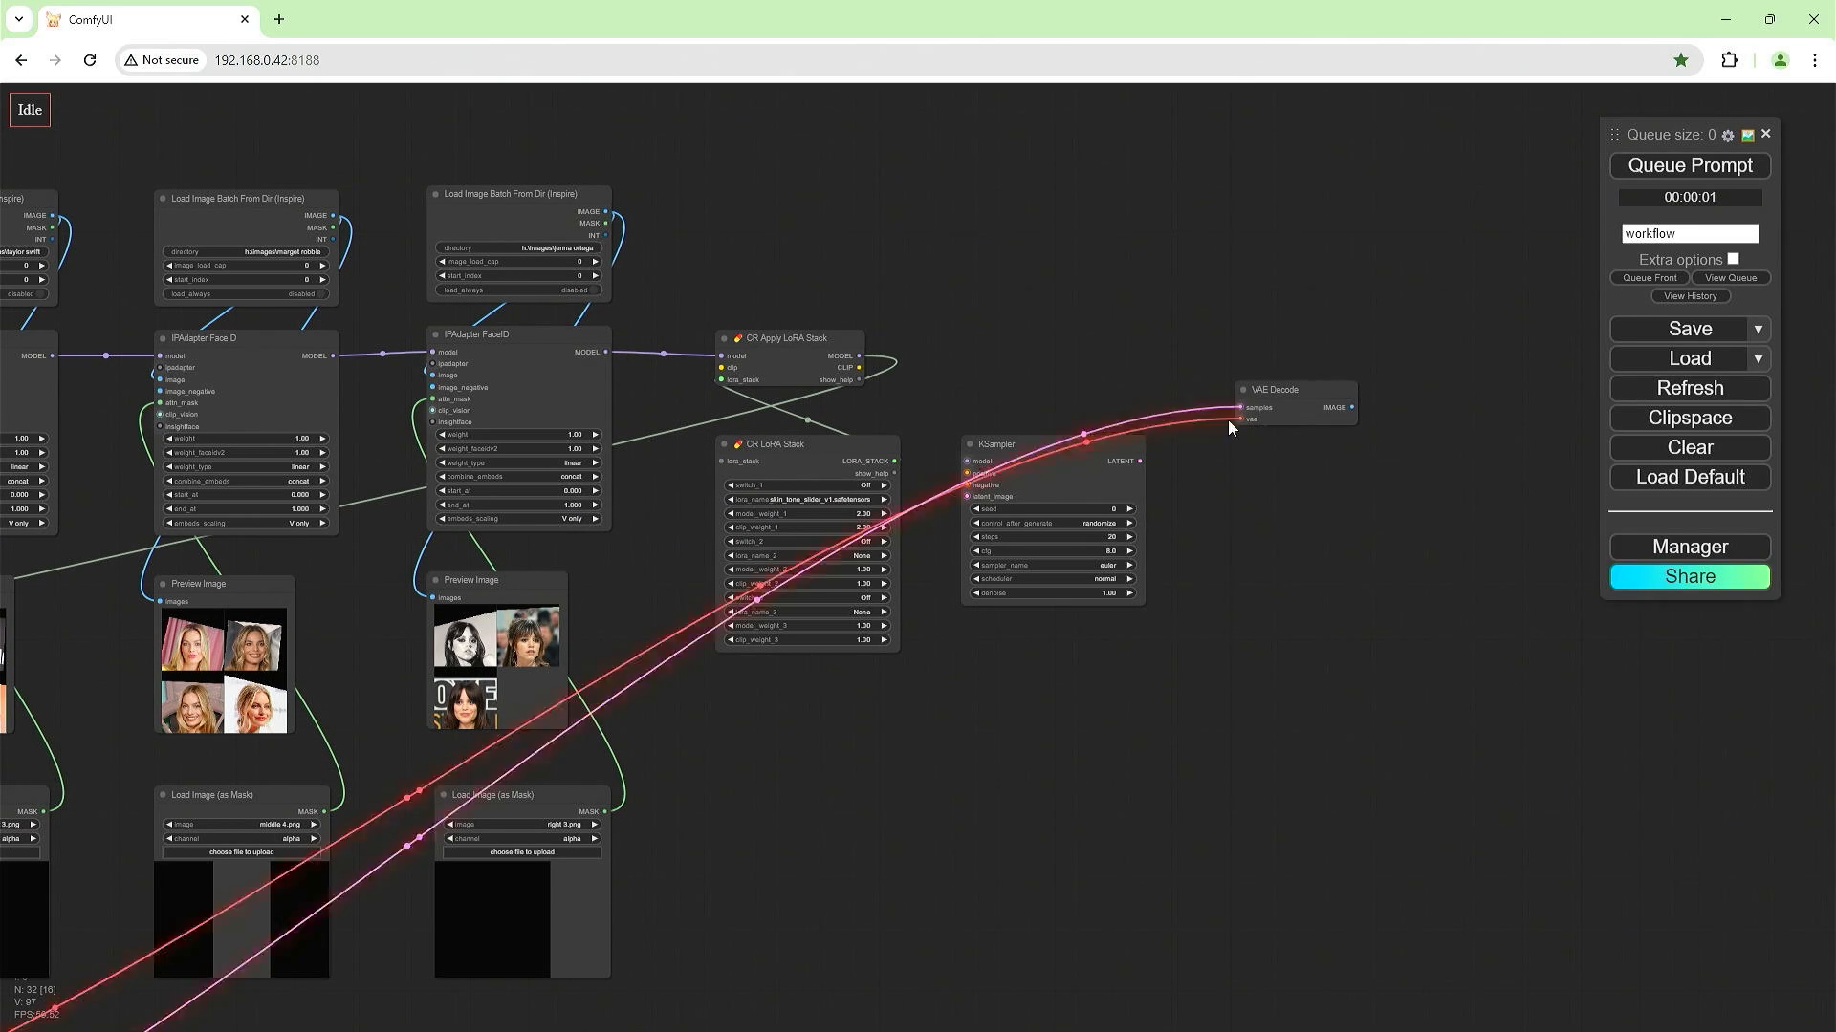
left_click_drag(1140, 458, 1241, 408)
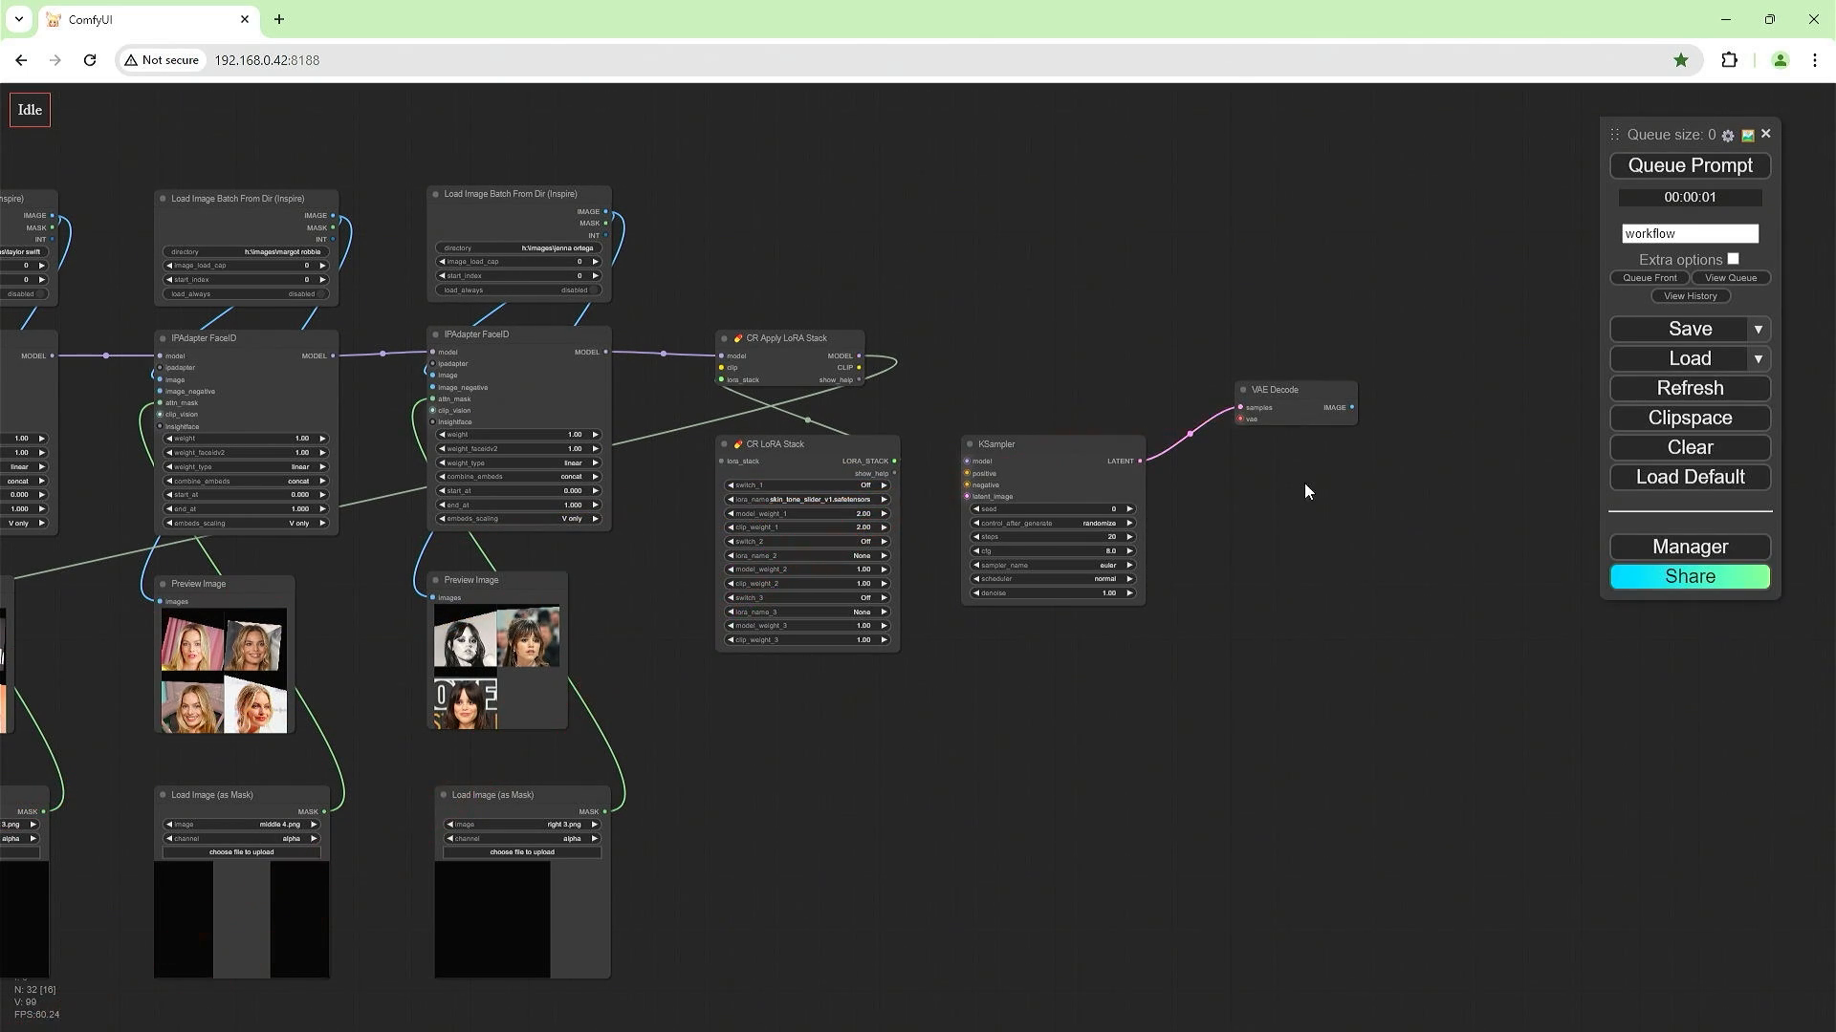
Add a Preview Image node beside VAE Decode and connect VAE Decode's IMAGE output to its images input.
left_click_drag(1304, 483, 1442, 546)
double_click(1442, 546)
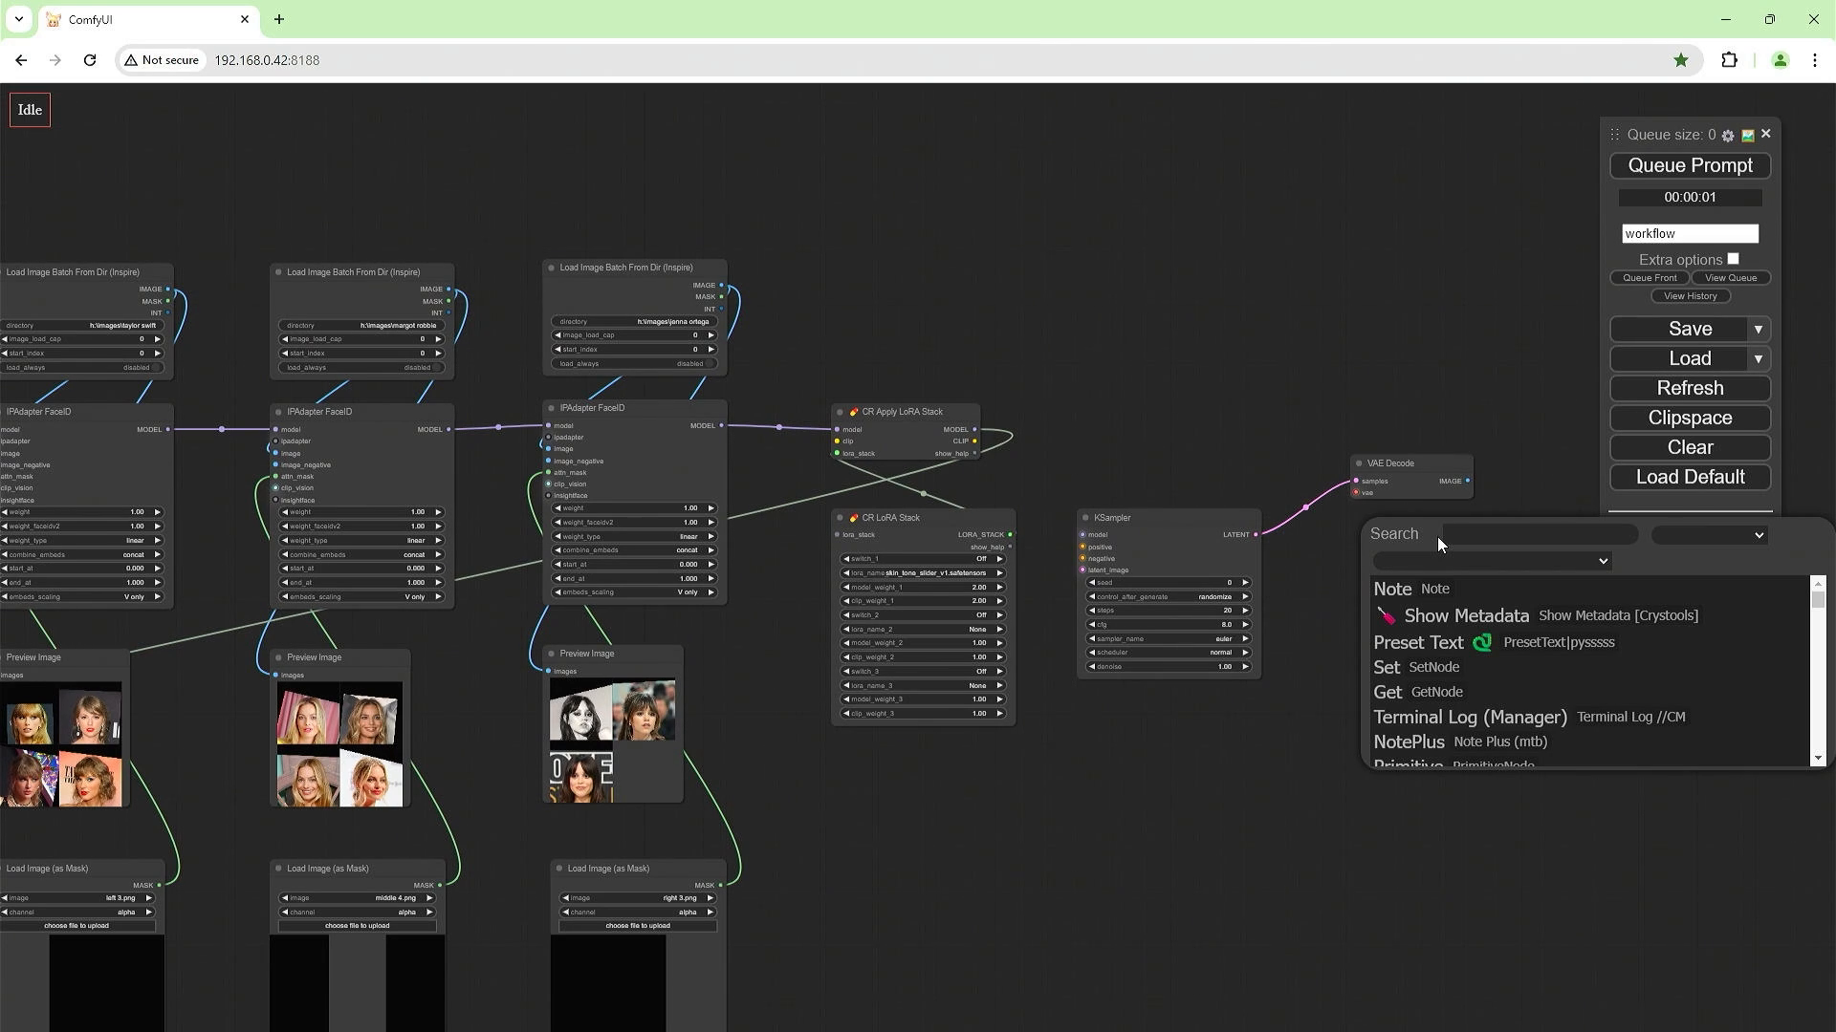
type("preview")
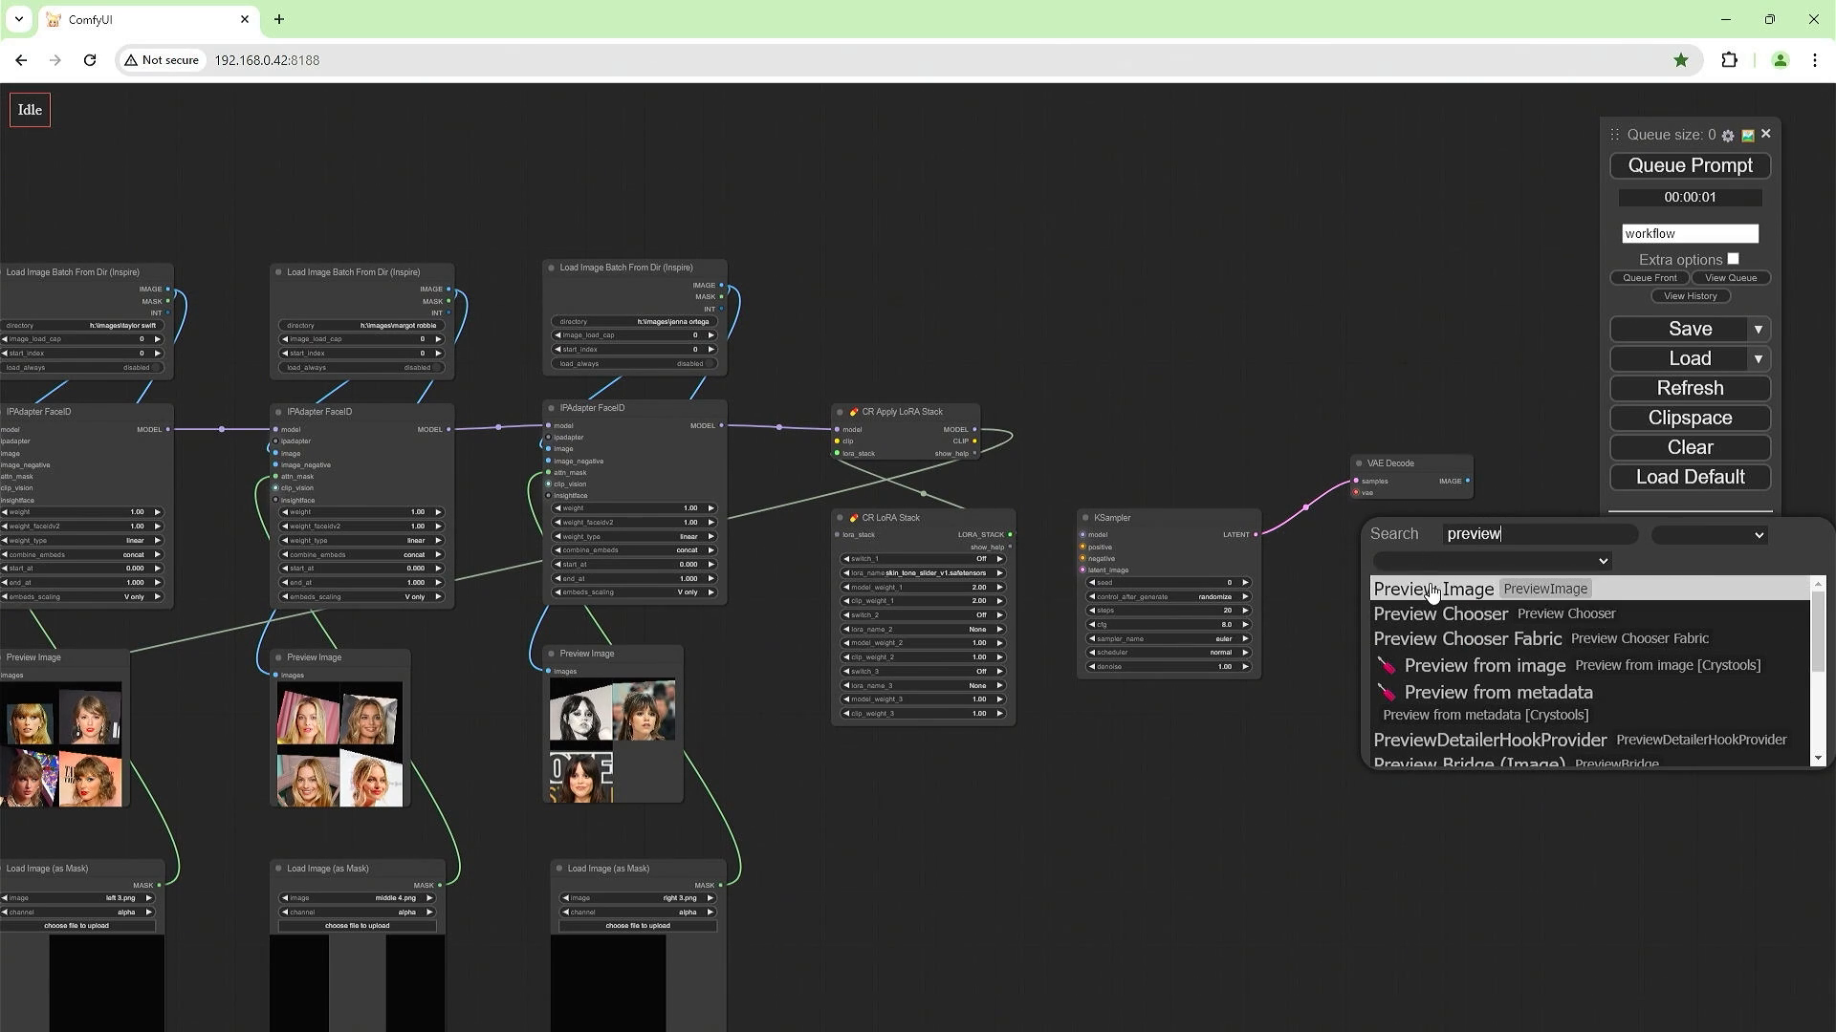
left_click(1434, 589)
left_click_drag(1466, 588, 1283, 506)
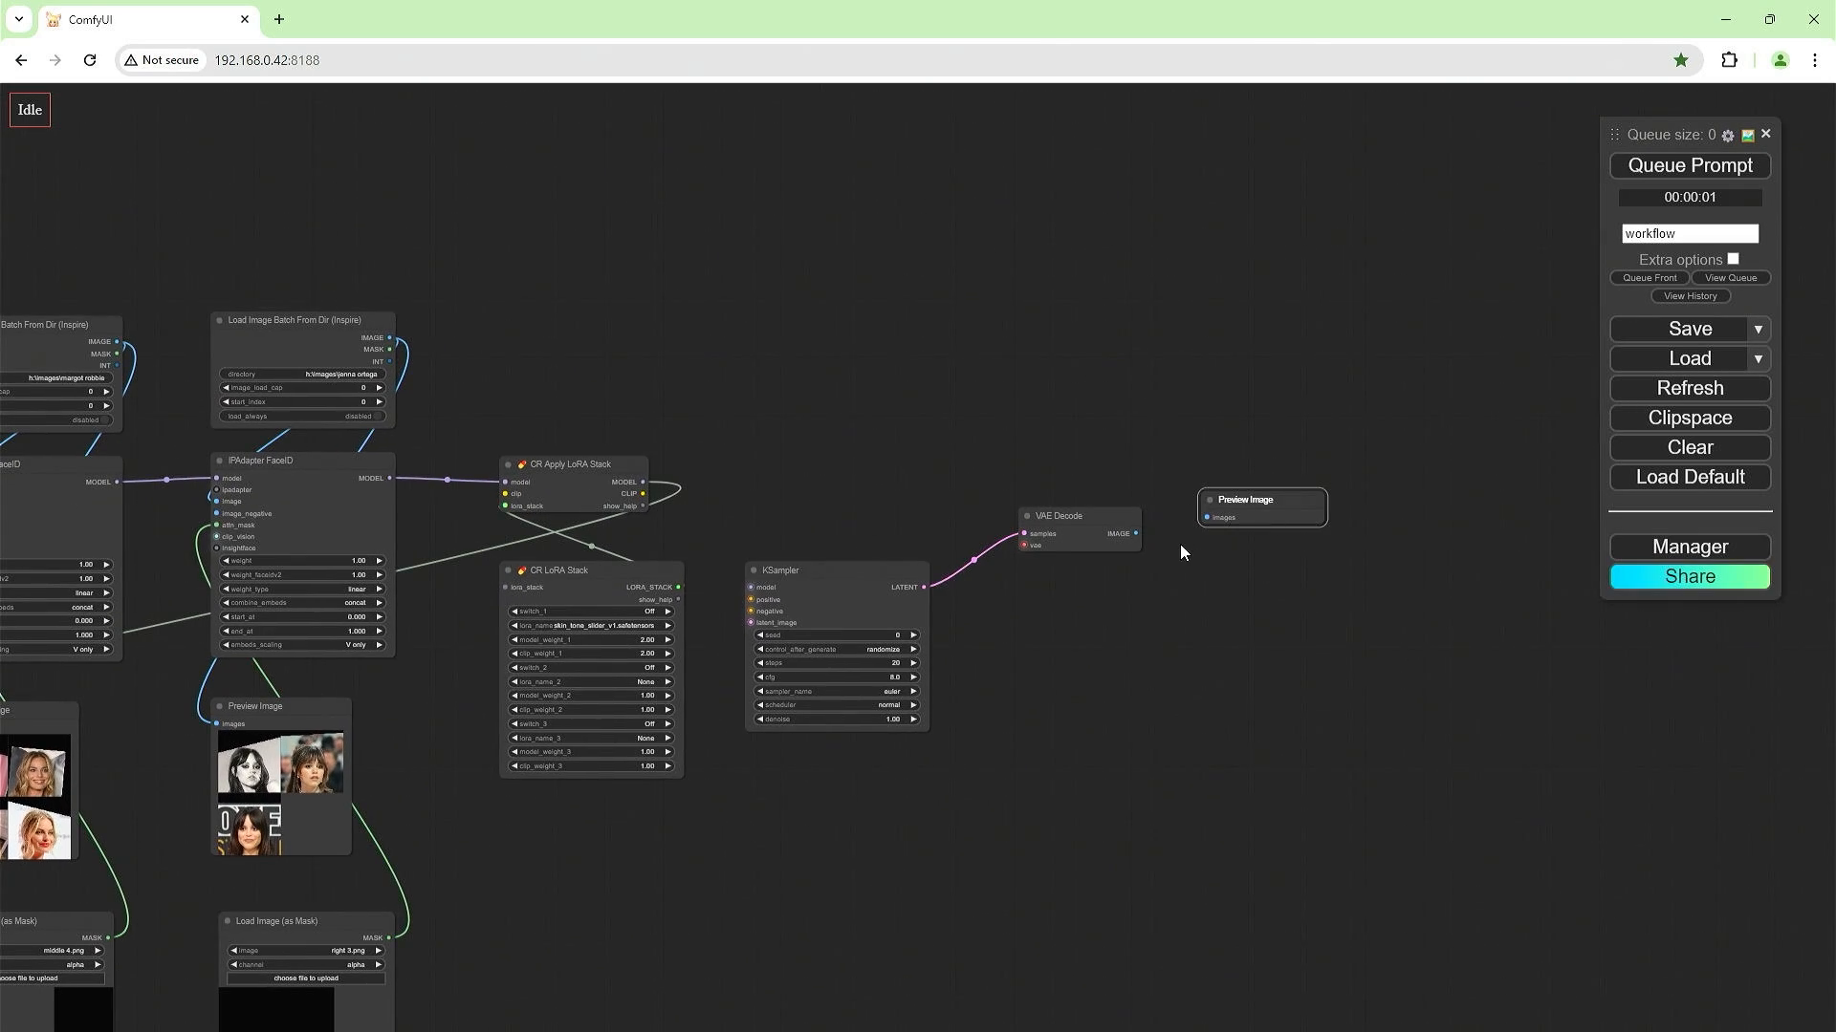
left_click_drag(1136, 534, 1206, 517)
In GR Prompt Selector, enter "nsfw, blurry" as the negative_a1 prompt and ",skinny," as the always_a1 prompt.
left_click_drag(623, 877, 1629, 437)
left_click_drag(680, 875, 1340, 731)
scroll(576, 479, "up", 7)
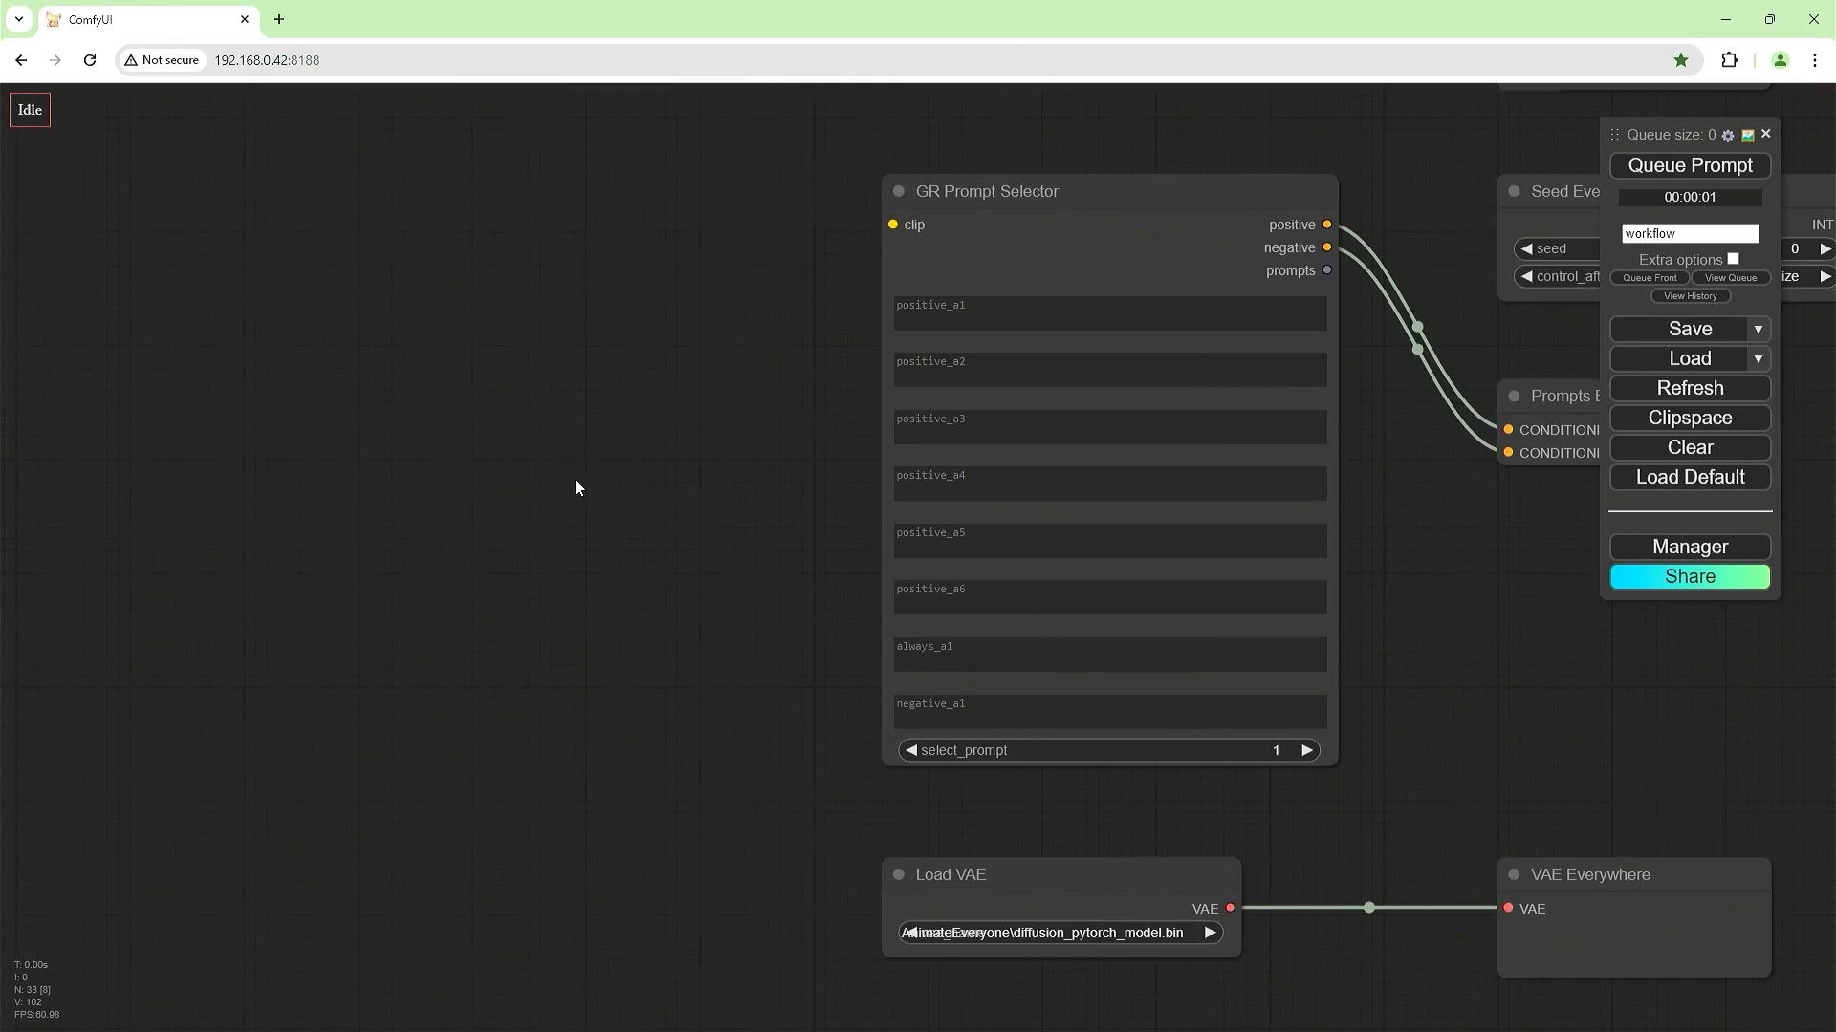
left_click_drag(738, 507, 531, 554)
left_click(804, 756)
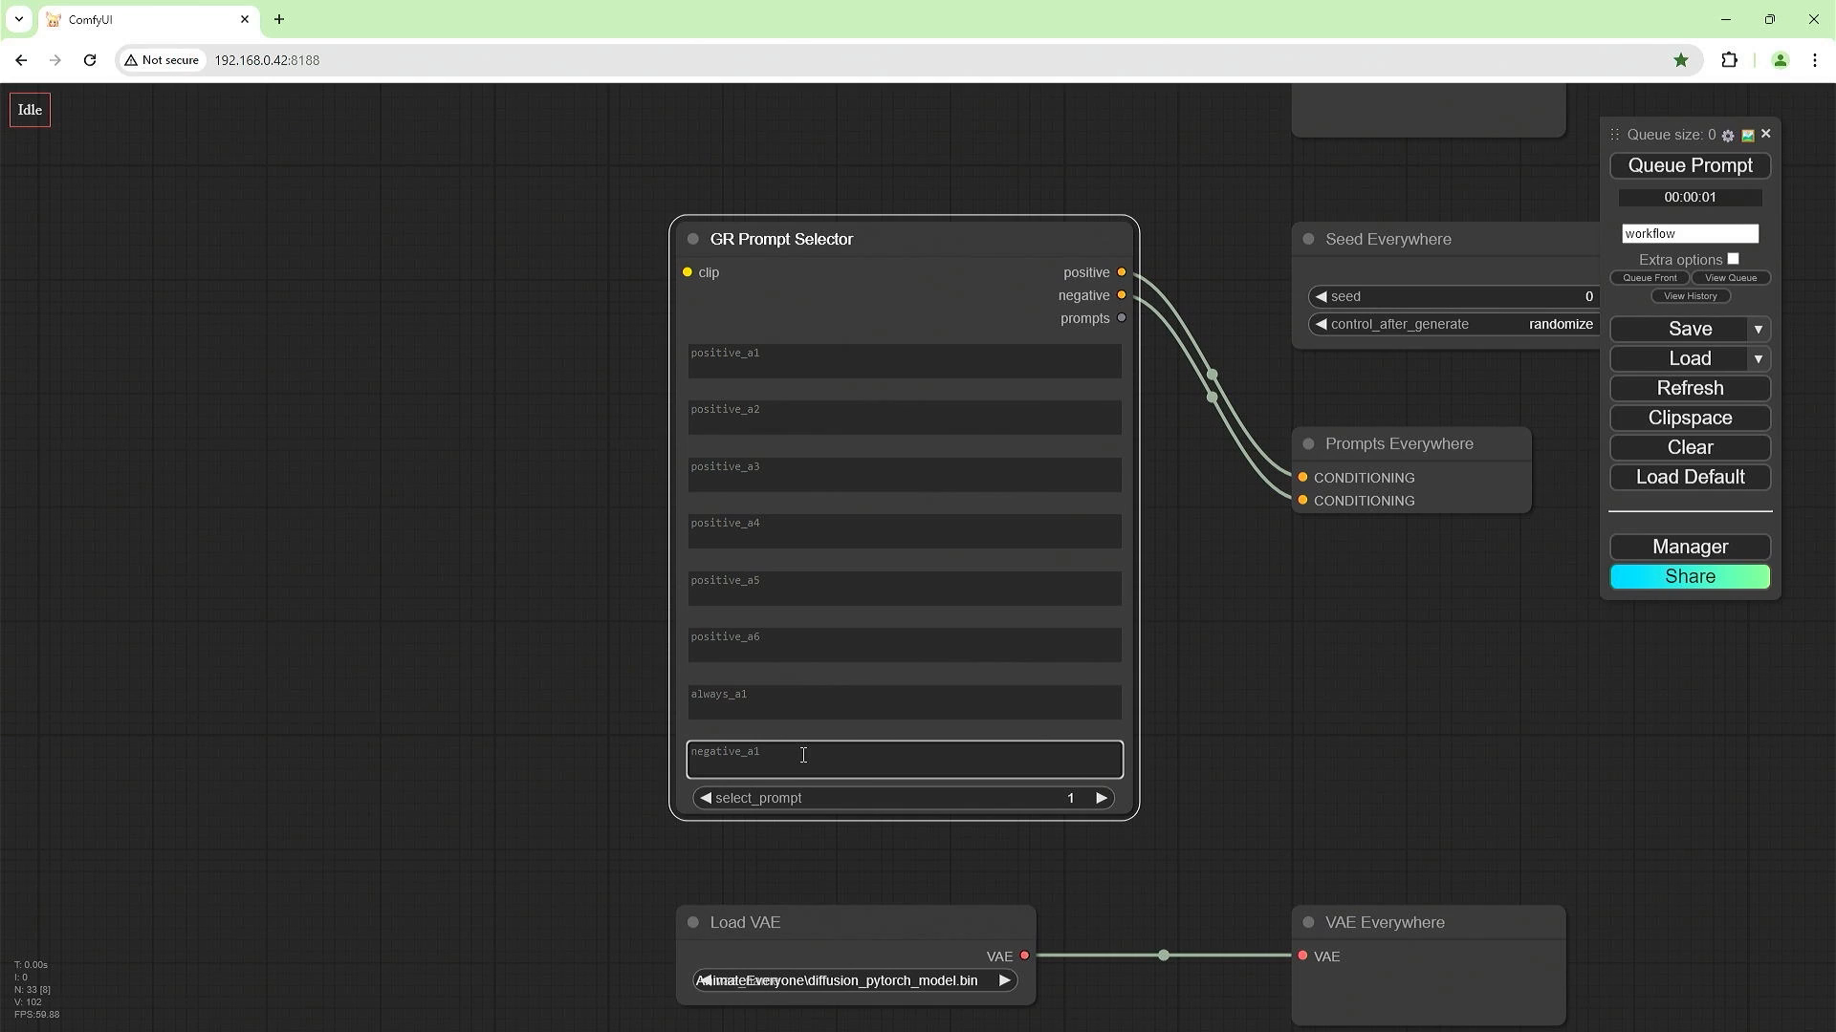
type("nsfw, ")
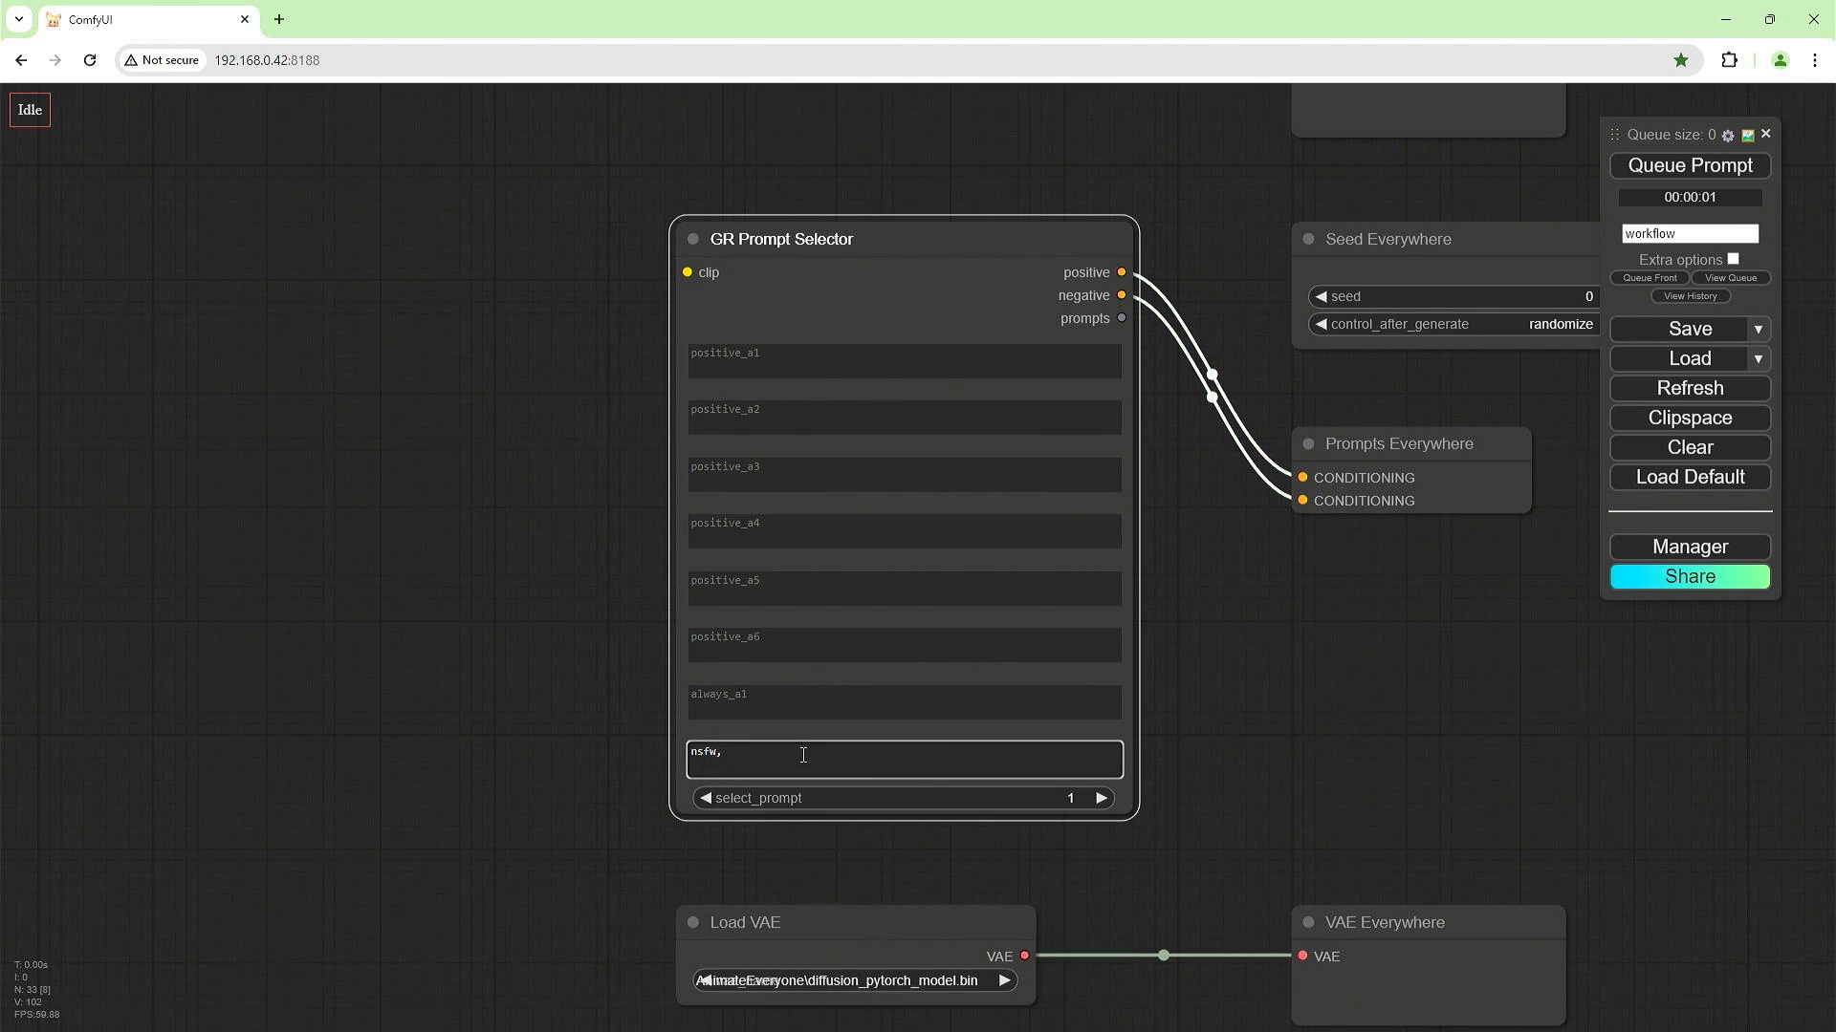
type("blurry")
left_click(801, 706)
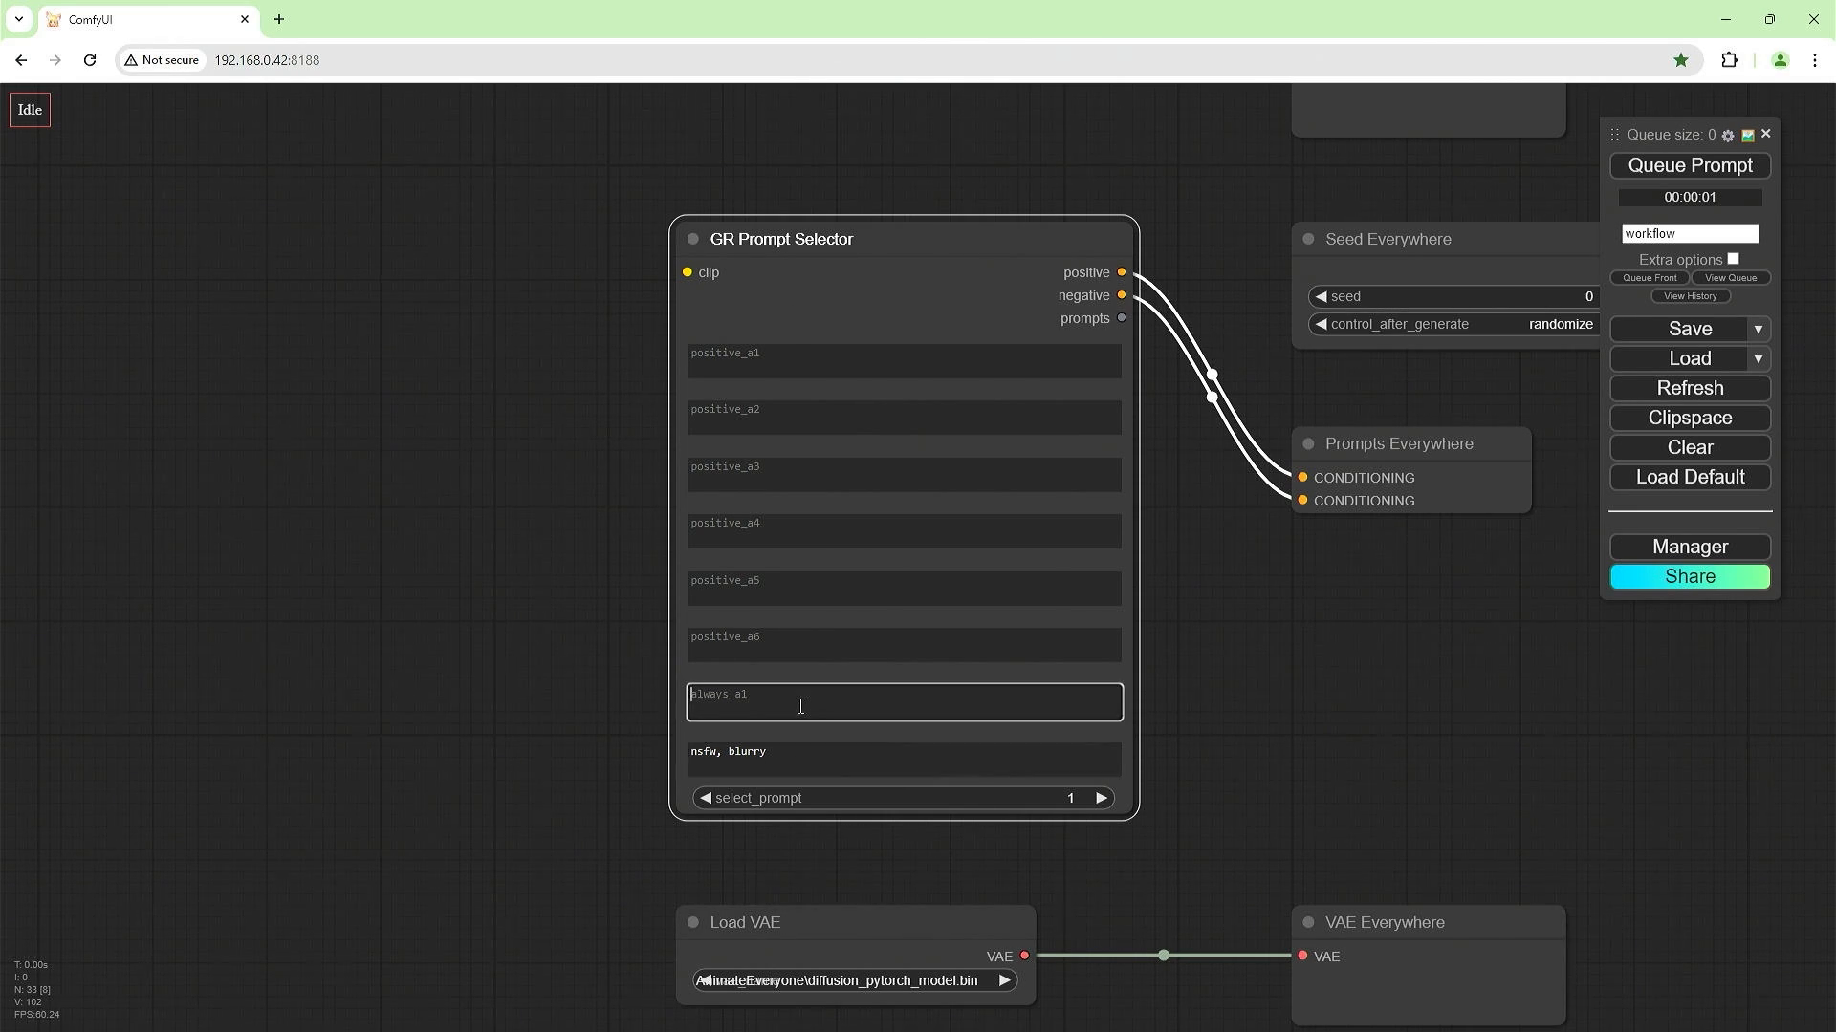
type(",skinny,")
In GR Prompt Selector, enter ",(((3 women))), standing, outside, white top, black coat" as the positive_a1 prompt.
left_click(783, 361)
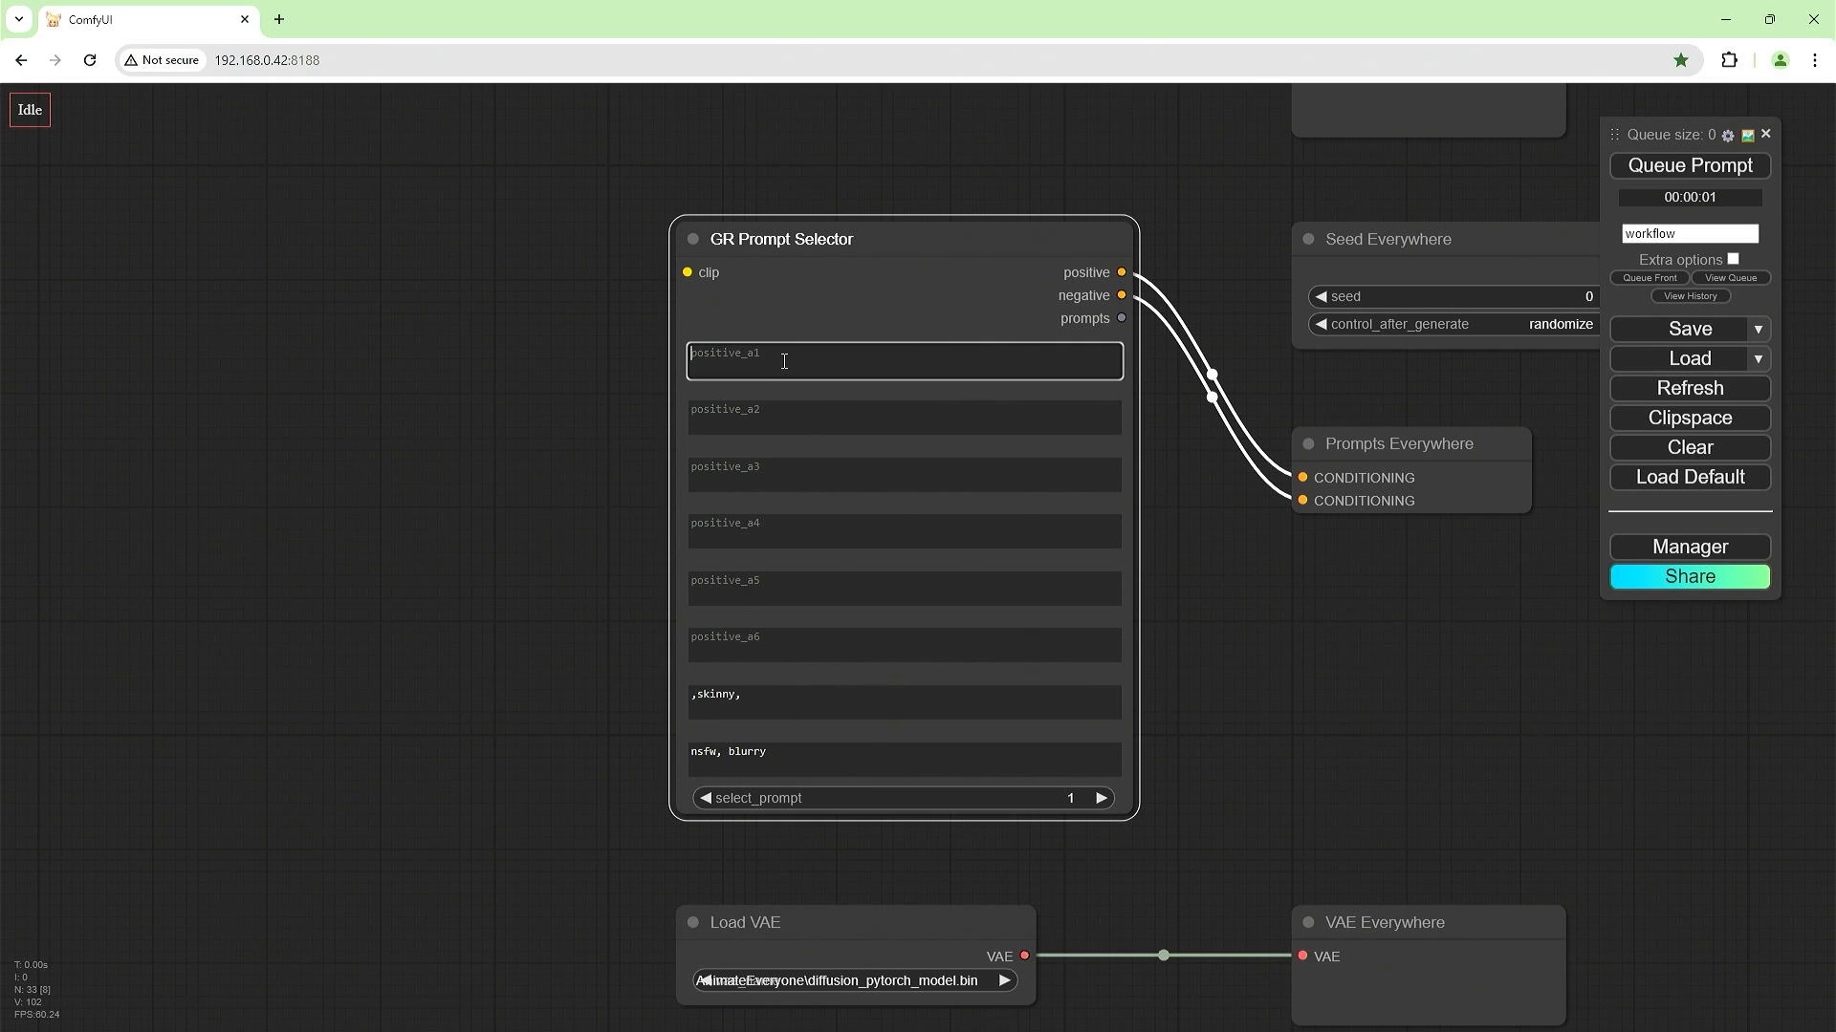
type("(((3 women")
type(",, standing, outside, white t")
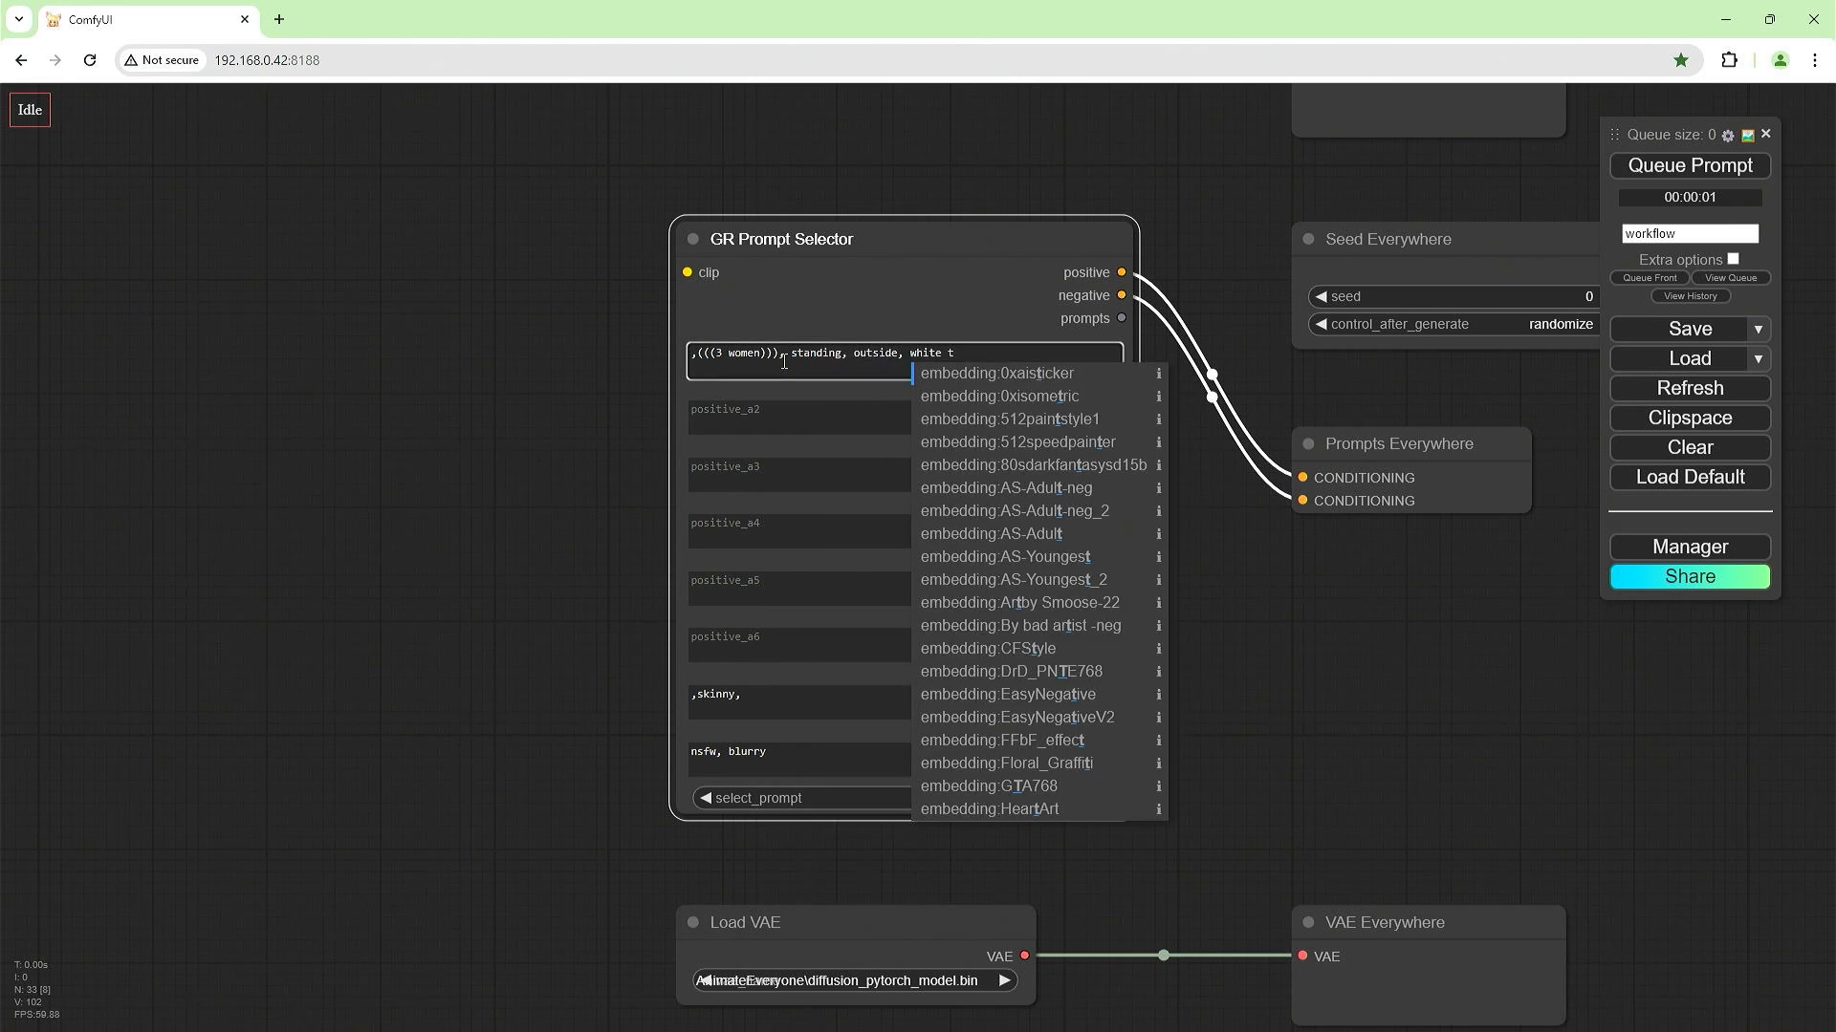
type("op, black coa")
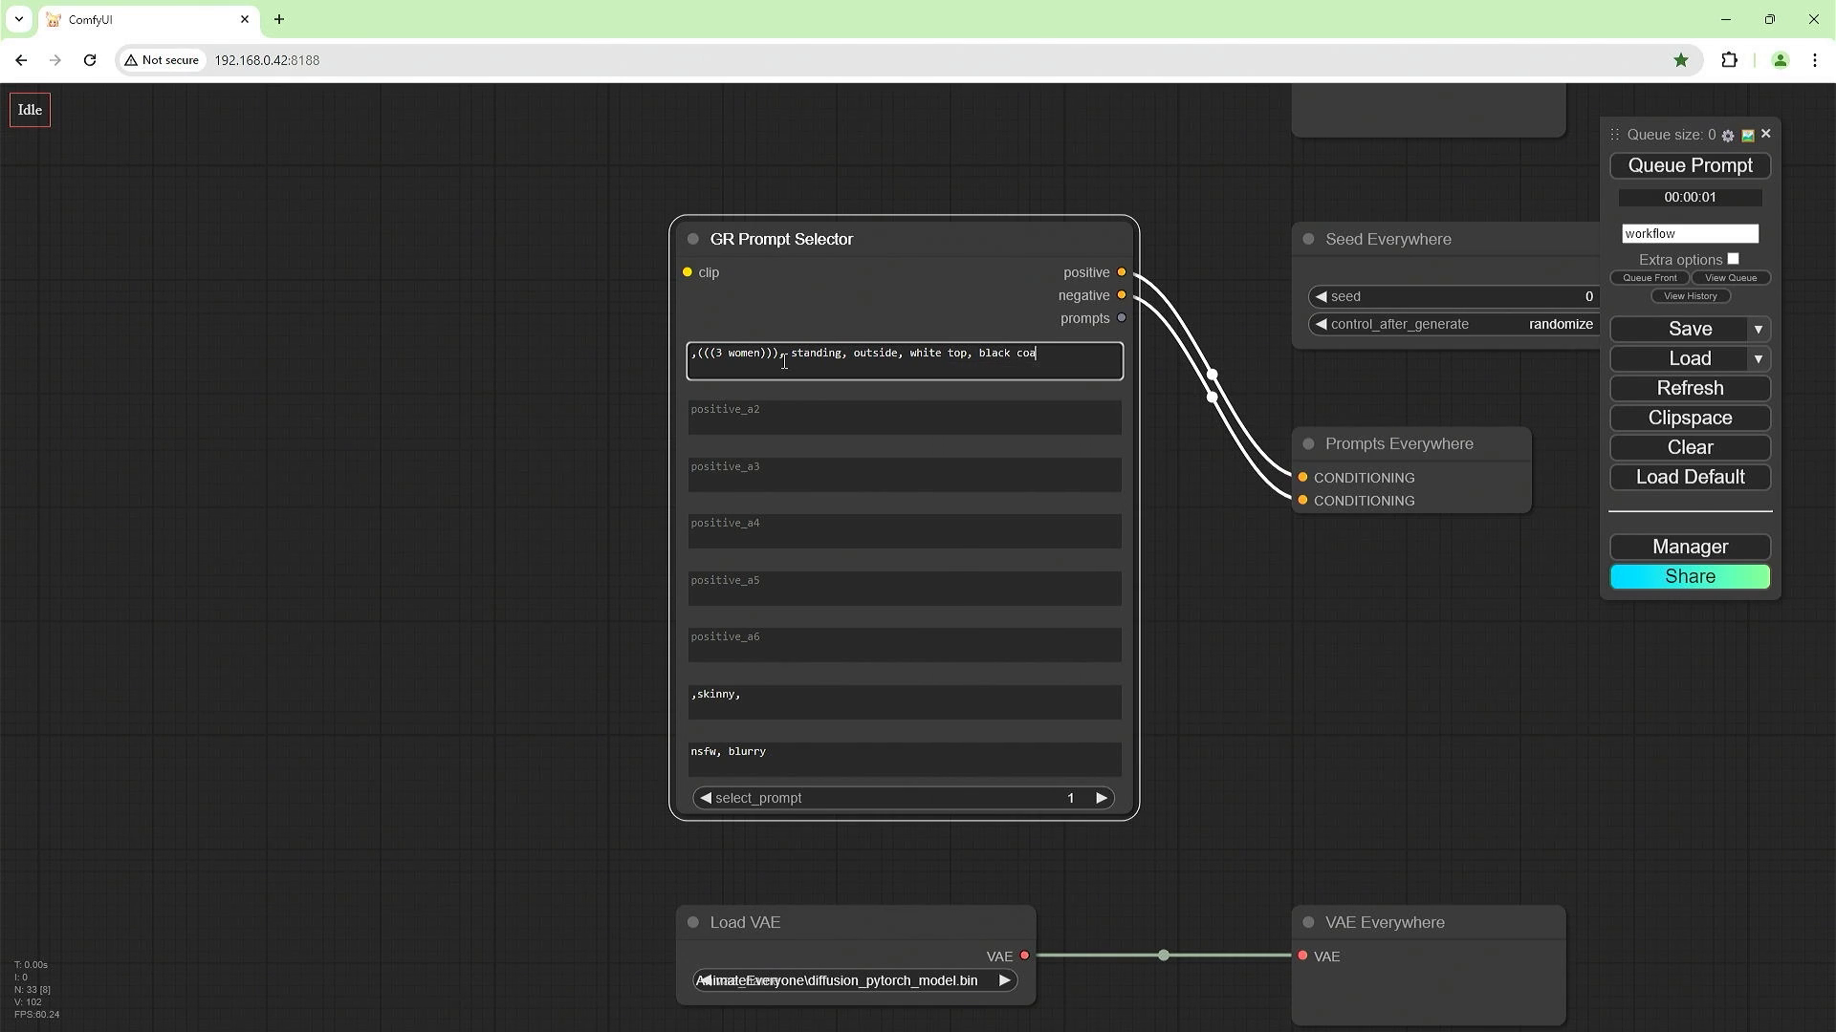
Queue the workflow, close the execution error report and locate the failing node in the graph.
scroll(1450, 574, "down", 3)
left_click_drag(1449, 574, 1011, 663)
scroll(1011, 660, "down", 6)
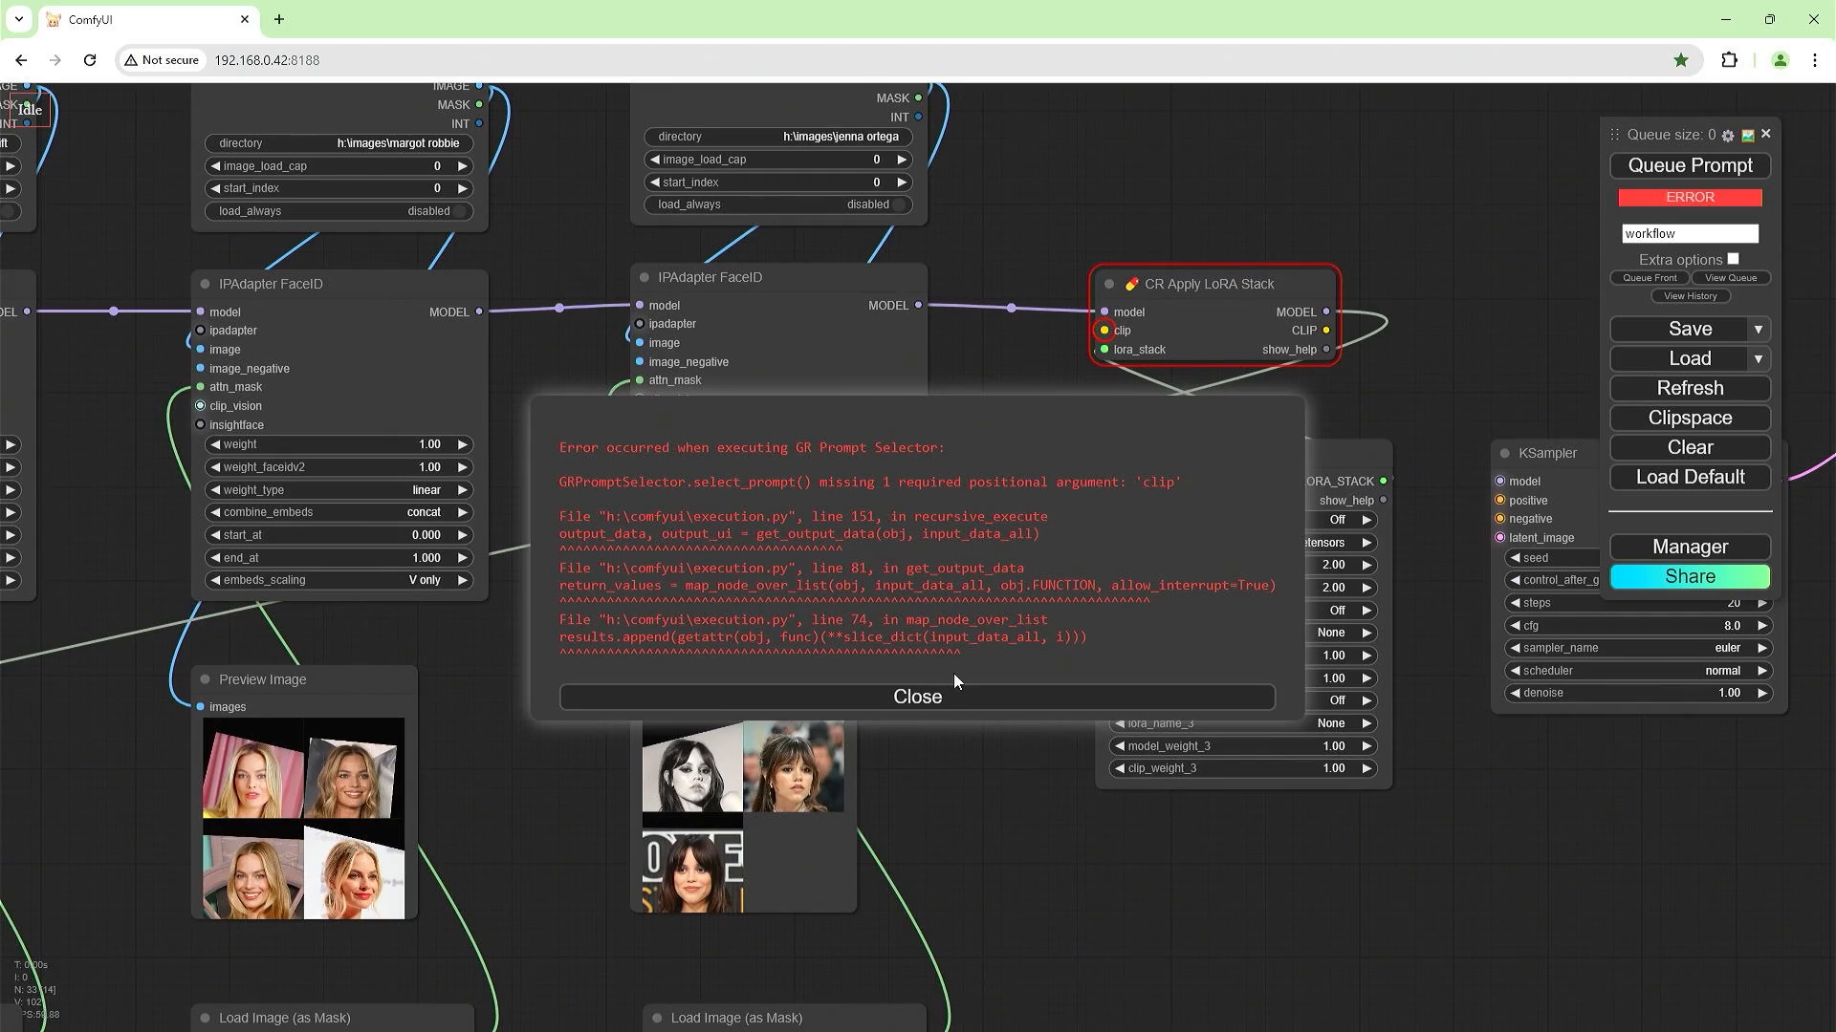
left_click(953, 697)
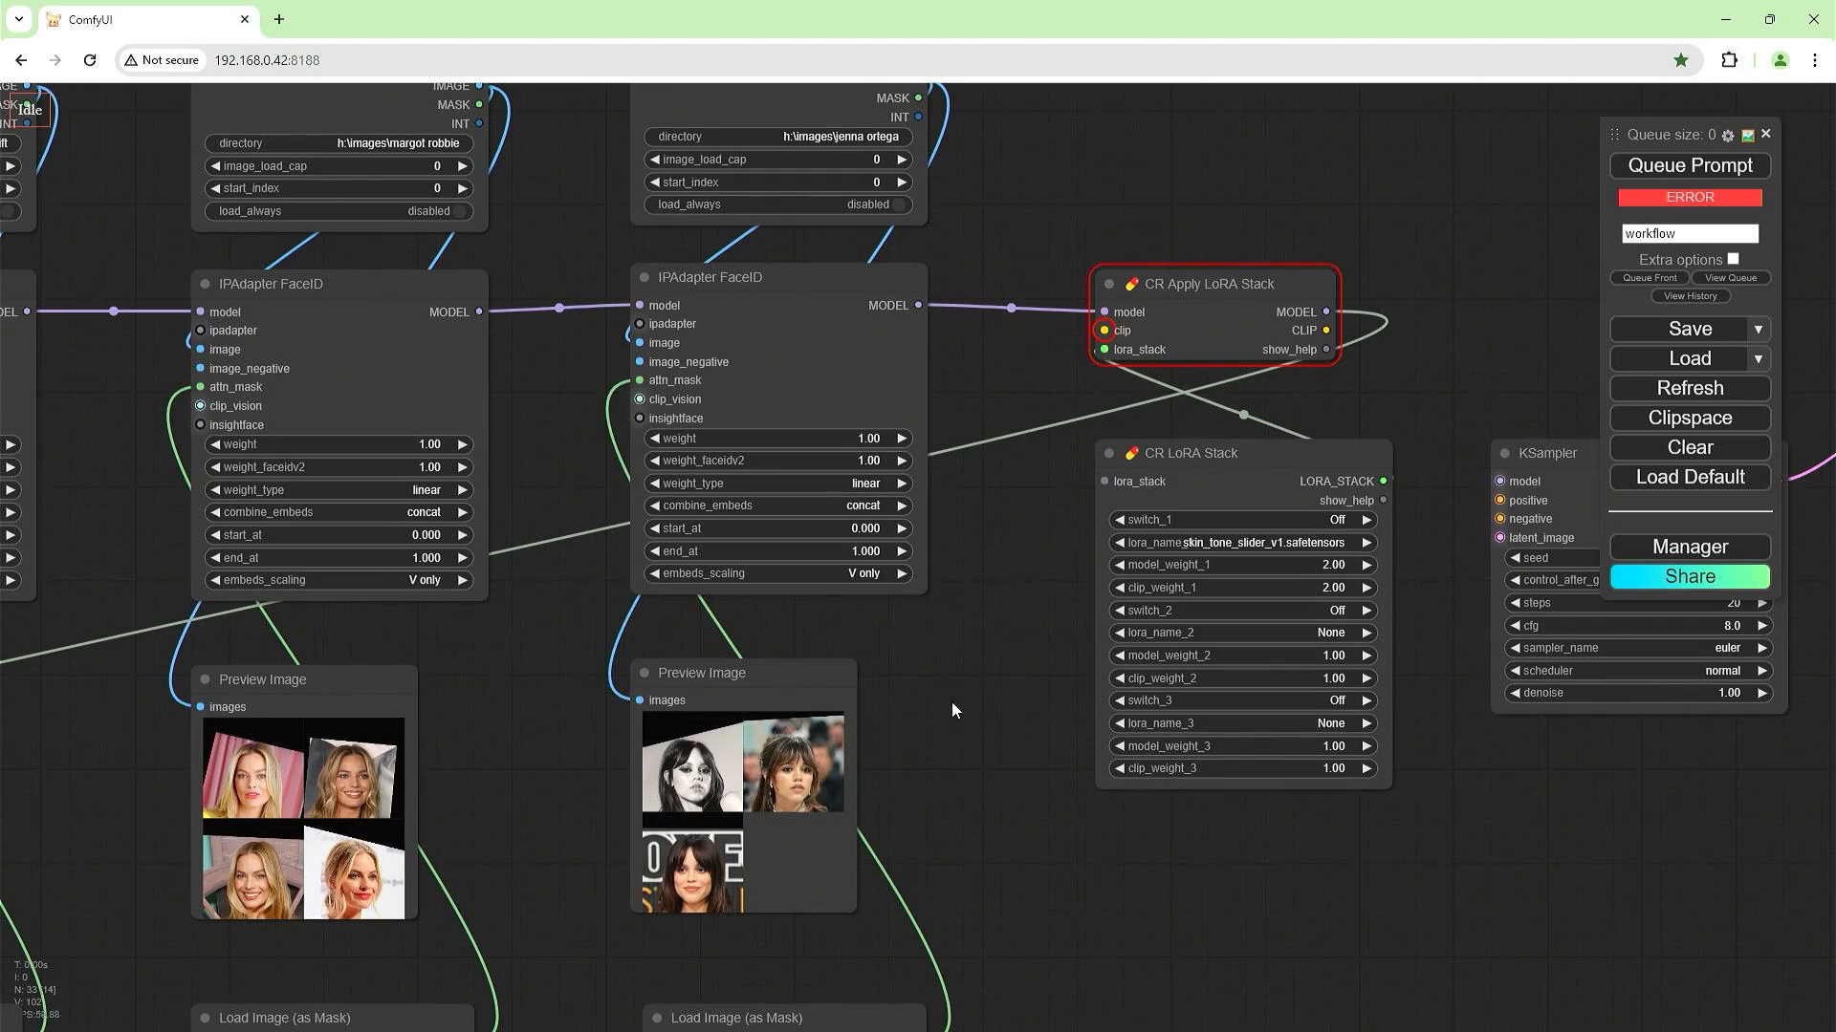
scroll(950, 702, "down", 5)
scroll(1271, 467, "down", 2)
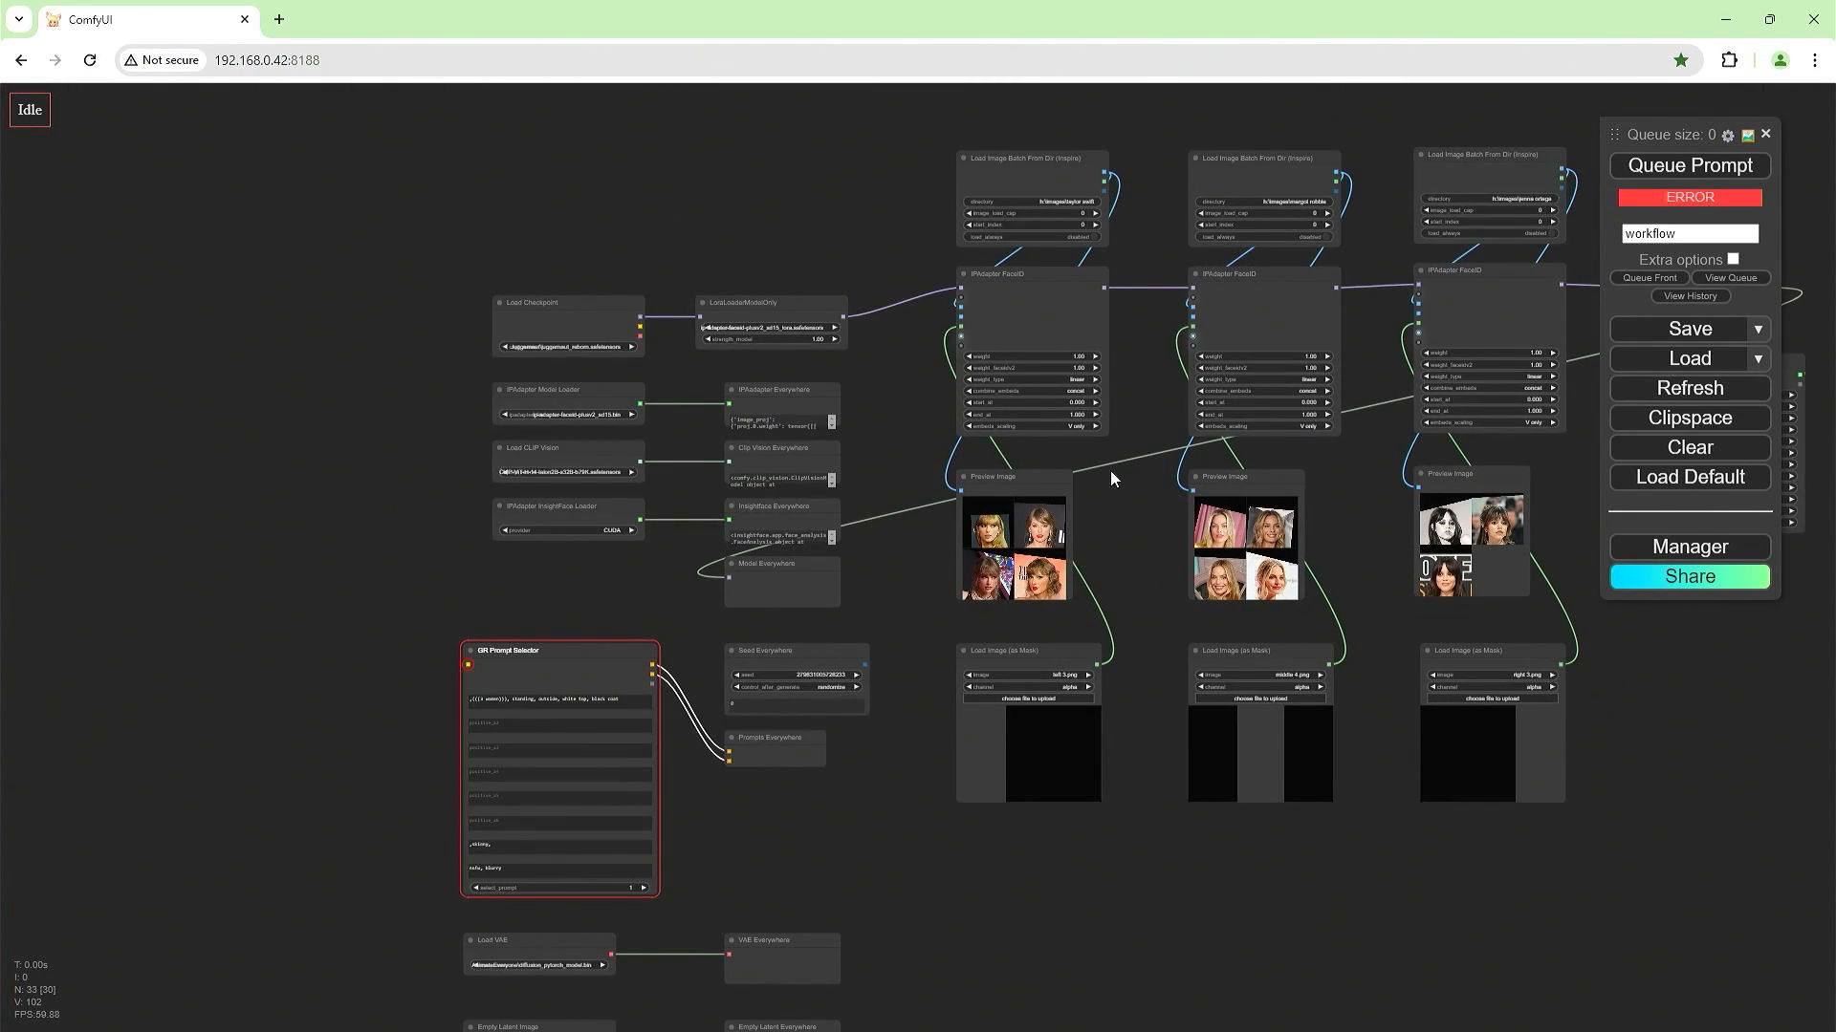
Duplicate the Insightface Everywhere node and place the copy just below Prompts Everywhere.
scroll(581, 448, "up", 4)
left_click(848, 346)
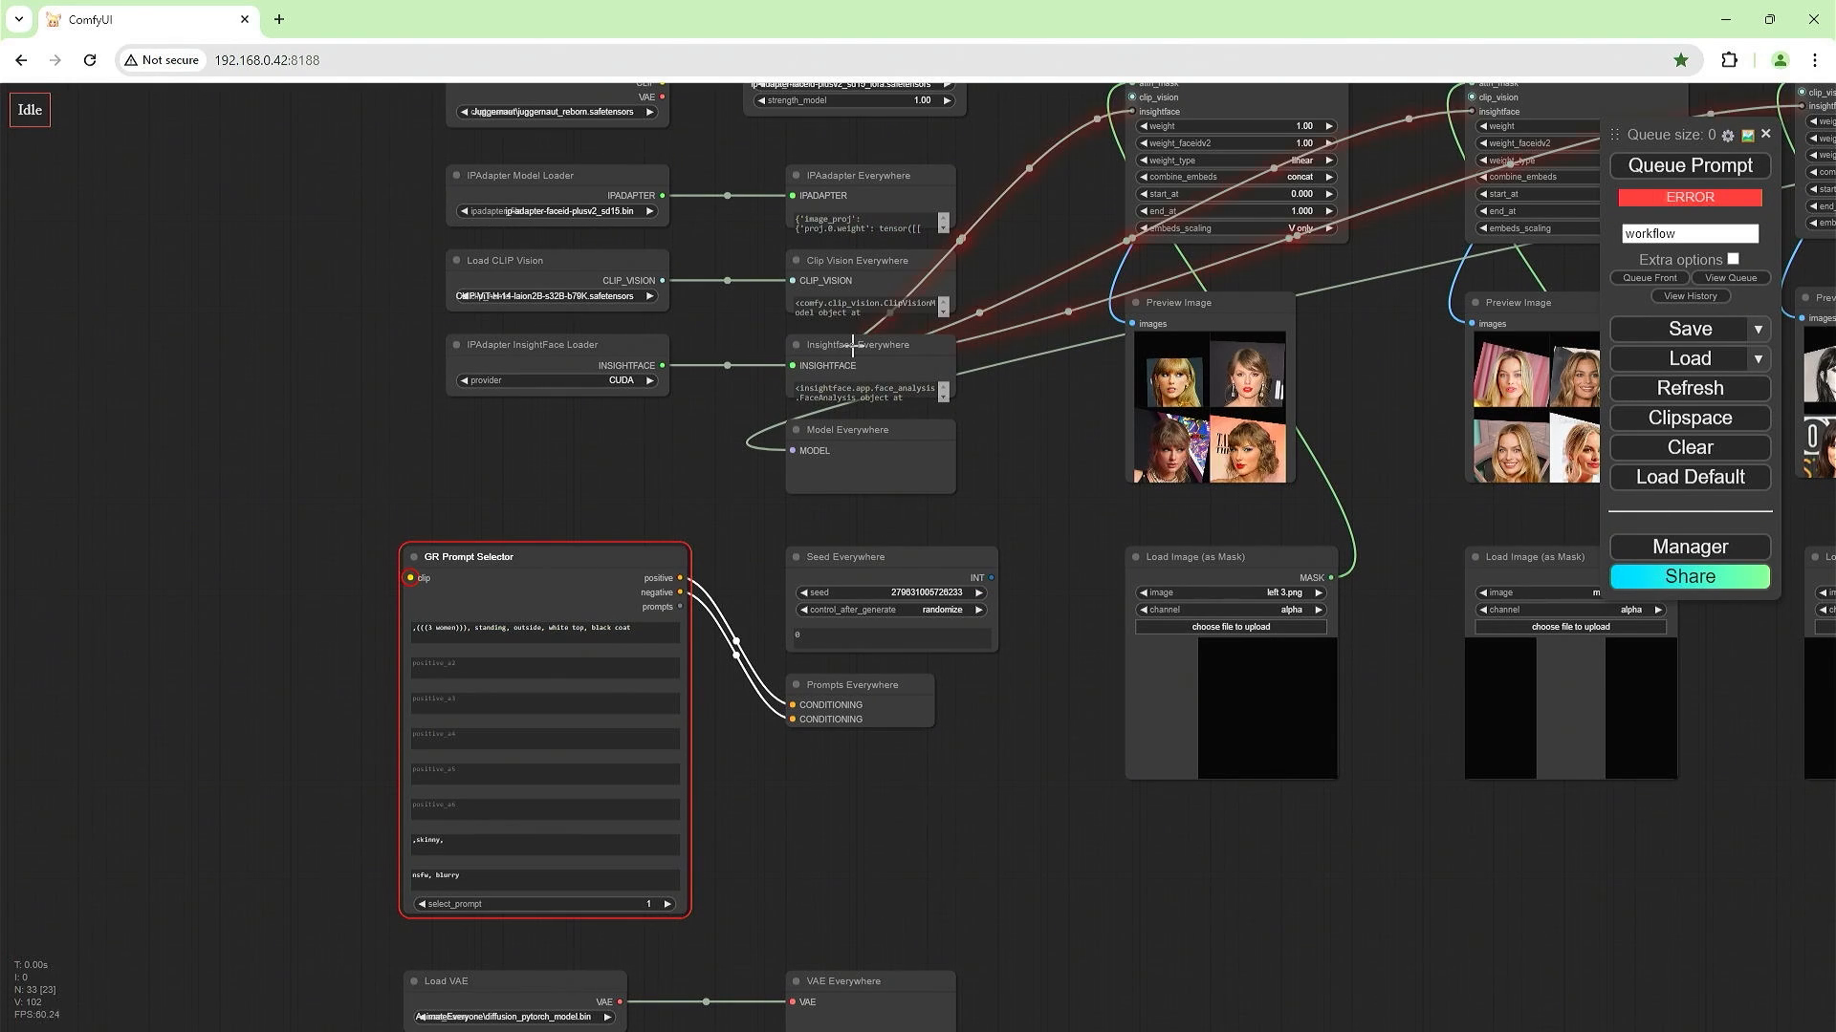
key("ctrl+c")
key("ctrl+v")
left_click_drag(1019, 363, 893, 774)
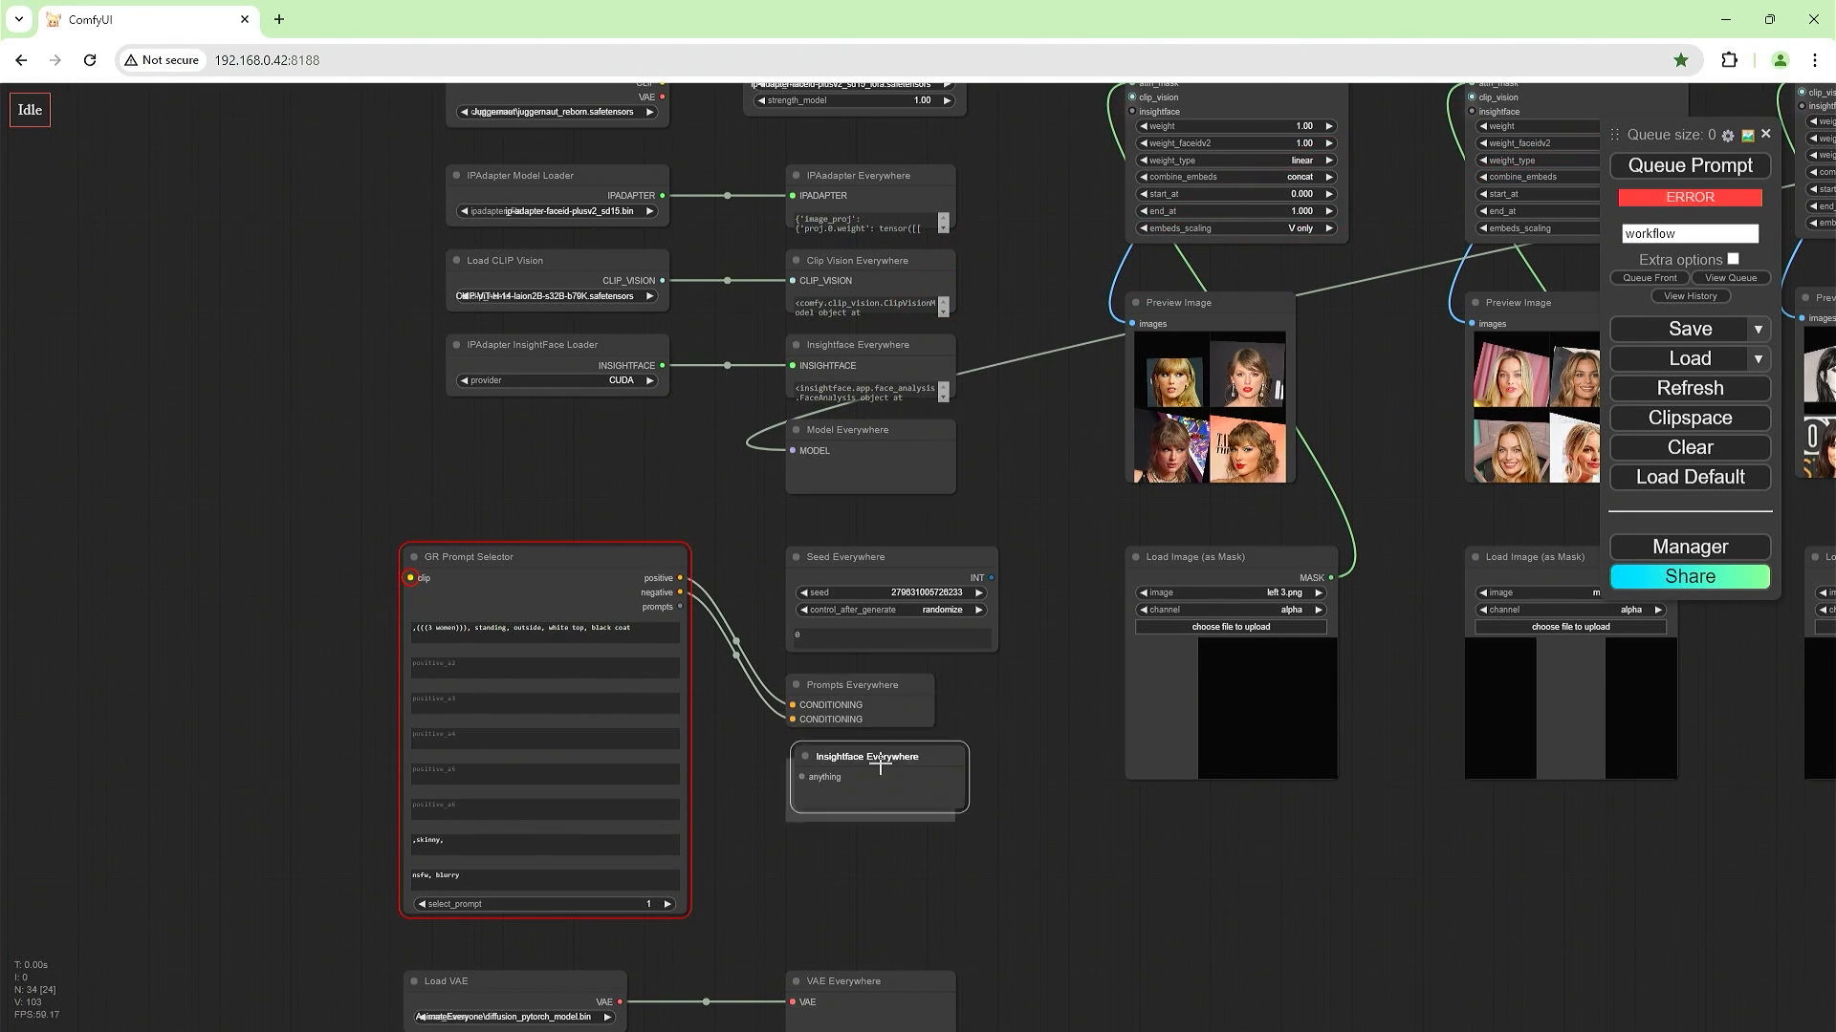
Retitle the copied node "Clip Everywhere" and connect Load Checkpoint's CLIP output to its input.
right_click(848, 764)
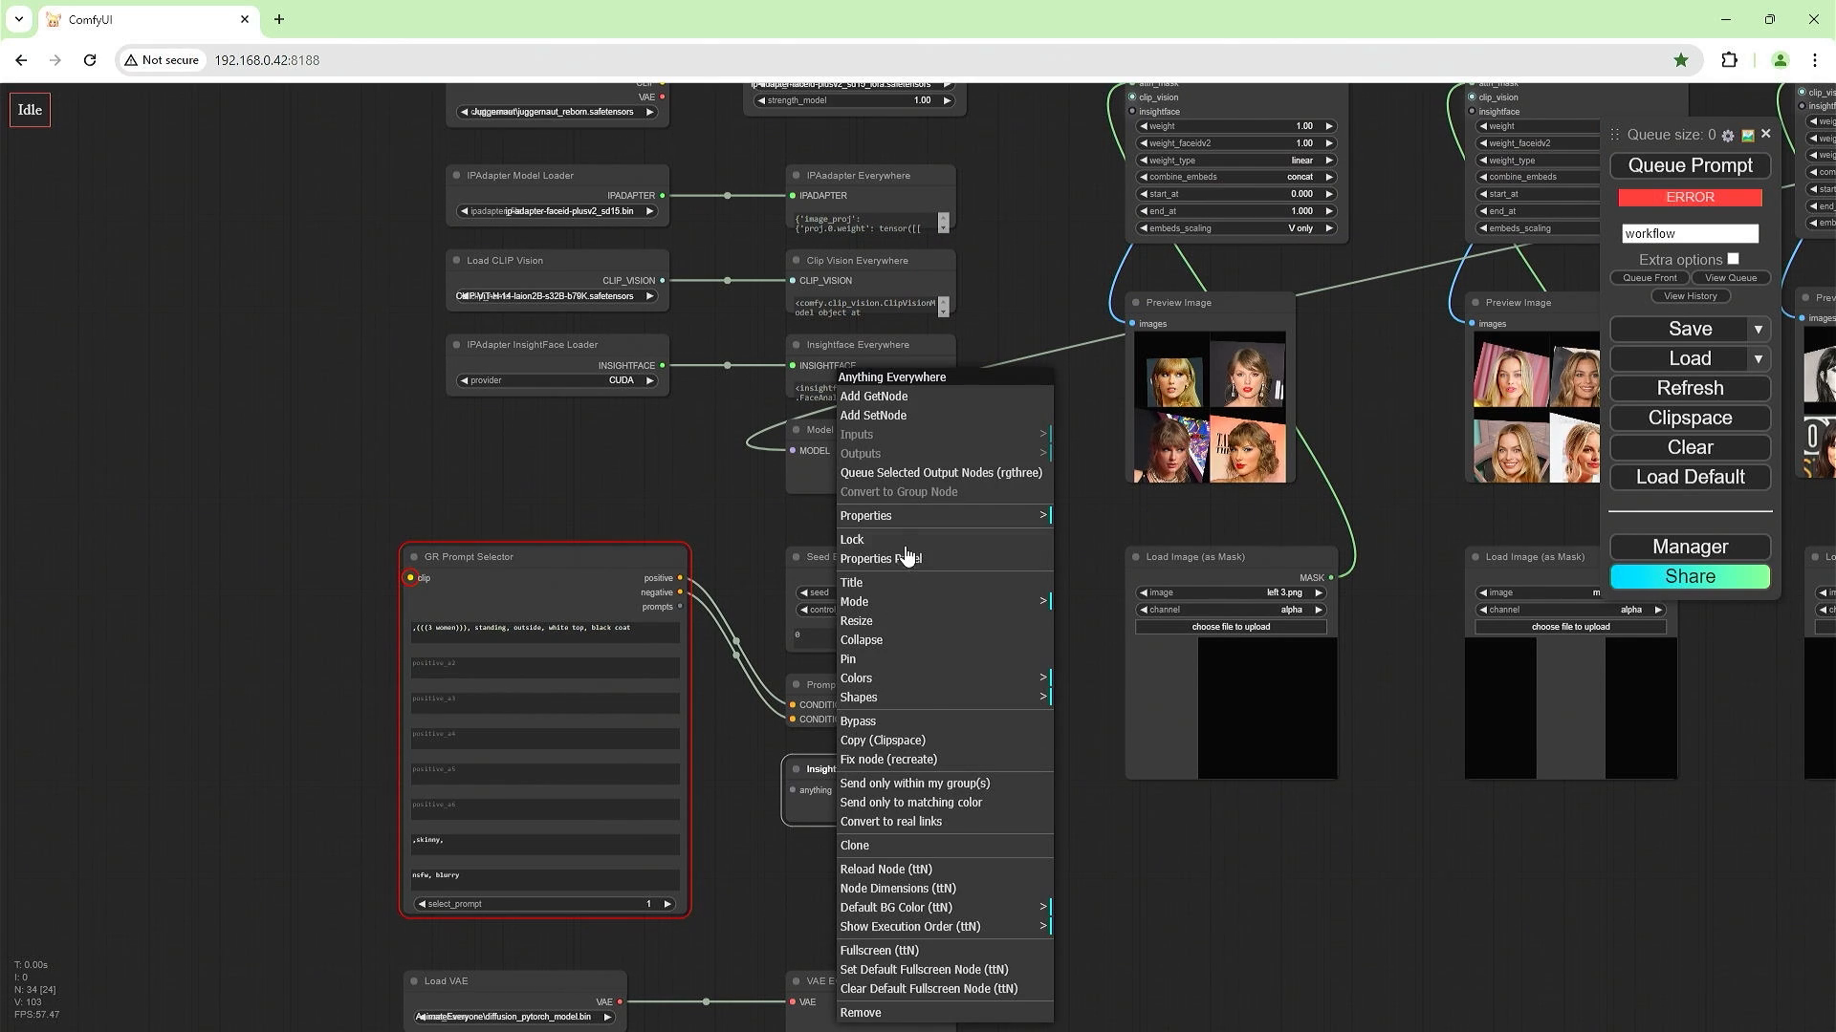
left_click(873, 584)
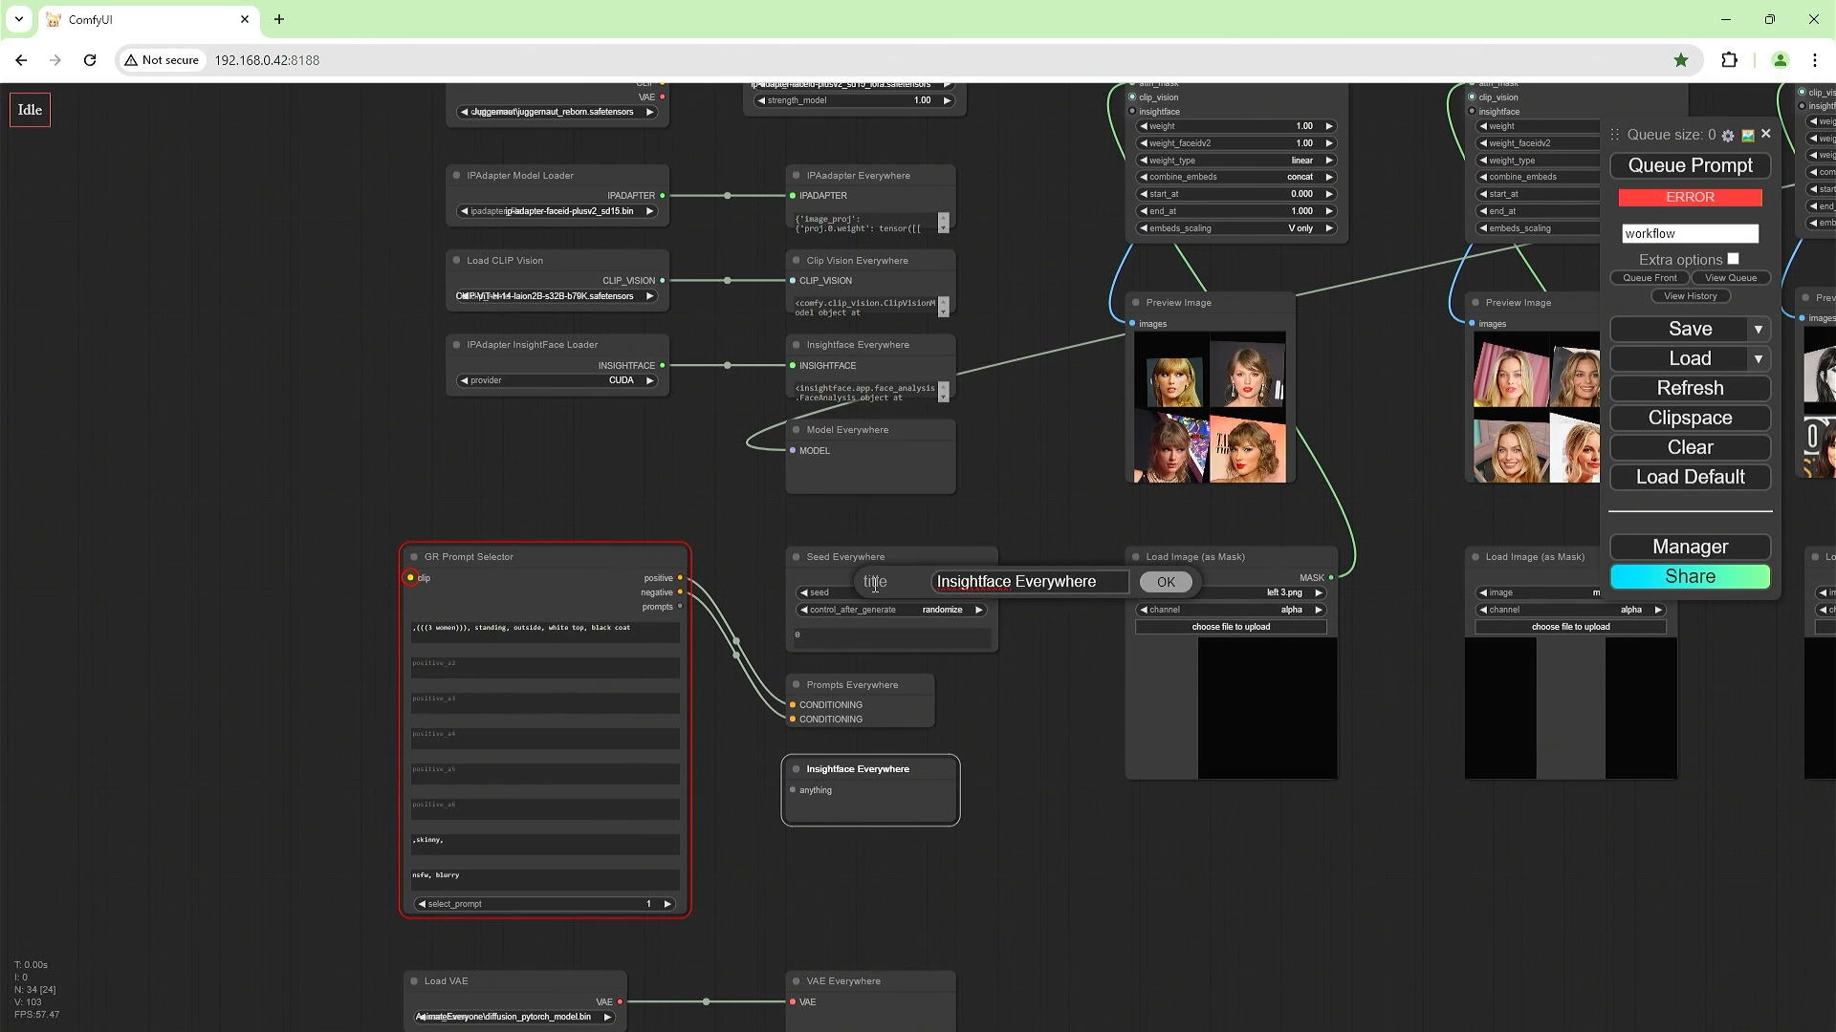
key("Home")
key("Delete")
key("Delete")
key("Delete")
key("Delete")
key("Delete")
key("Delete")
key("Delete")
key("Delete")
key("Delete")
key("Delete")
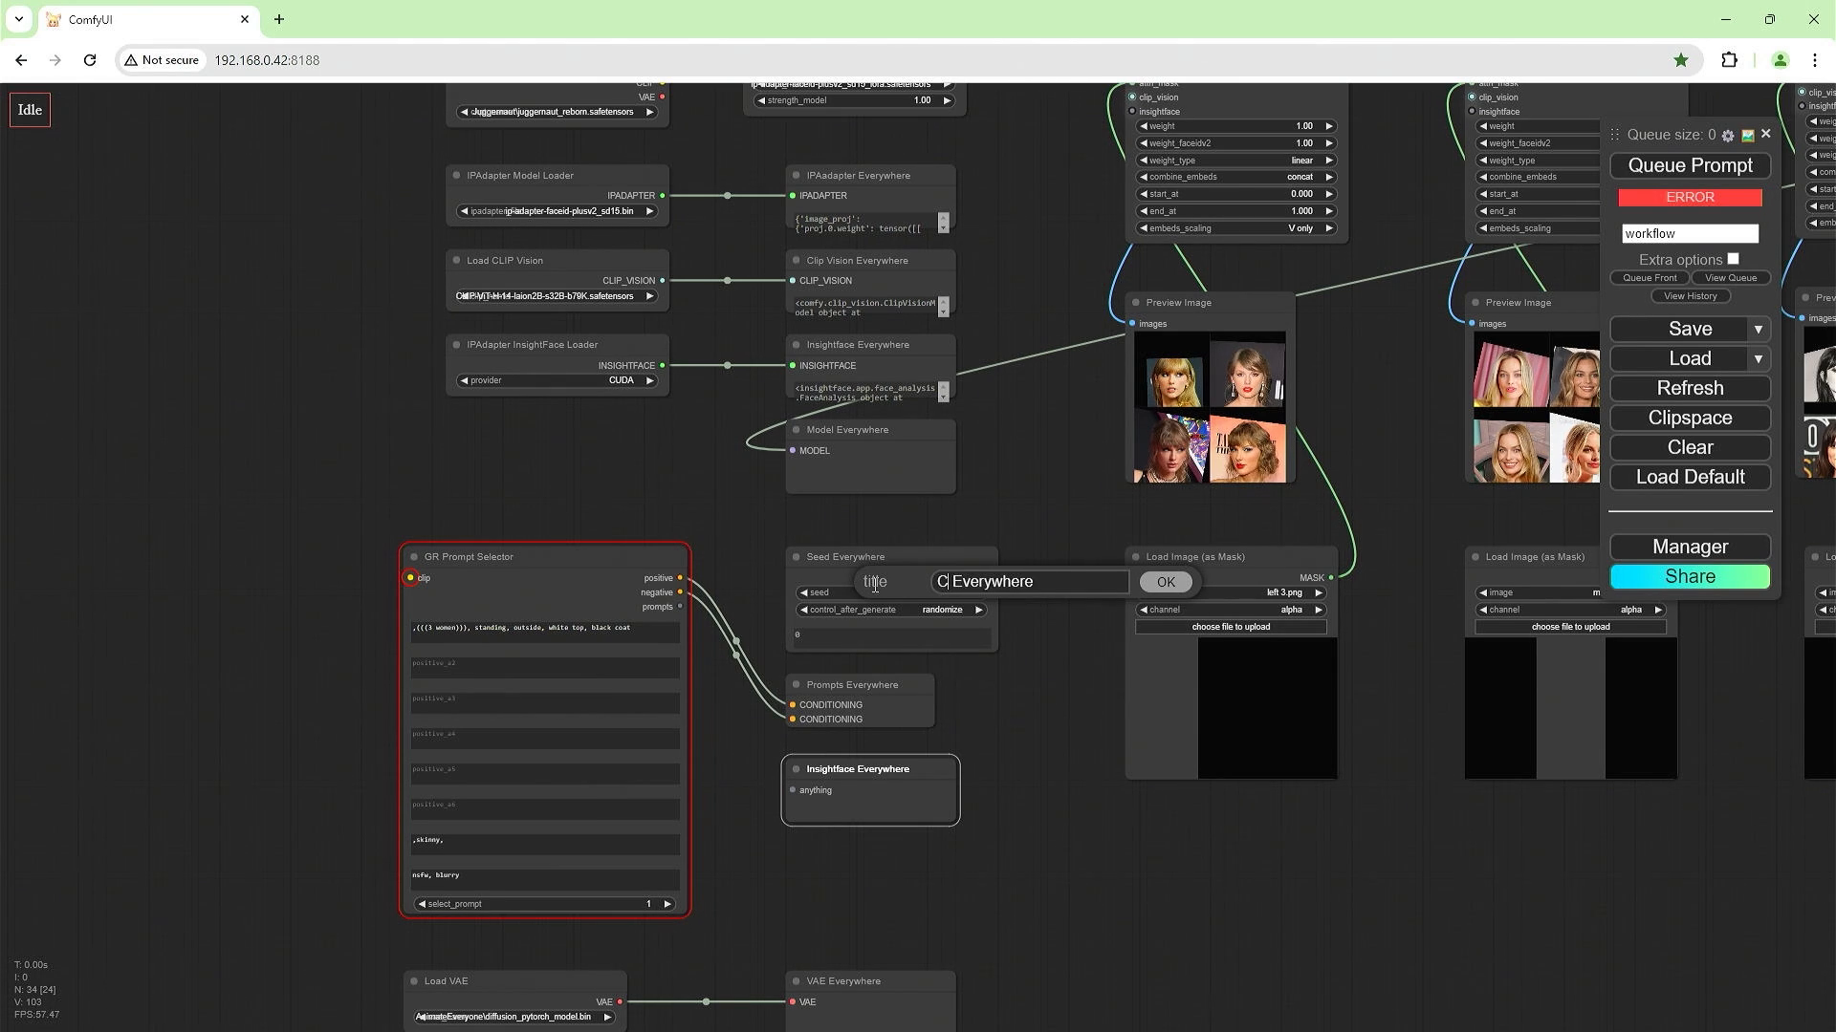
key("Return")
left_click_drag(843, 546, 824, 597)
left_click_drag(644, 133, 773, 841)
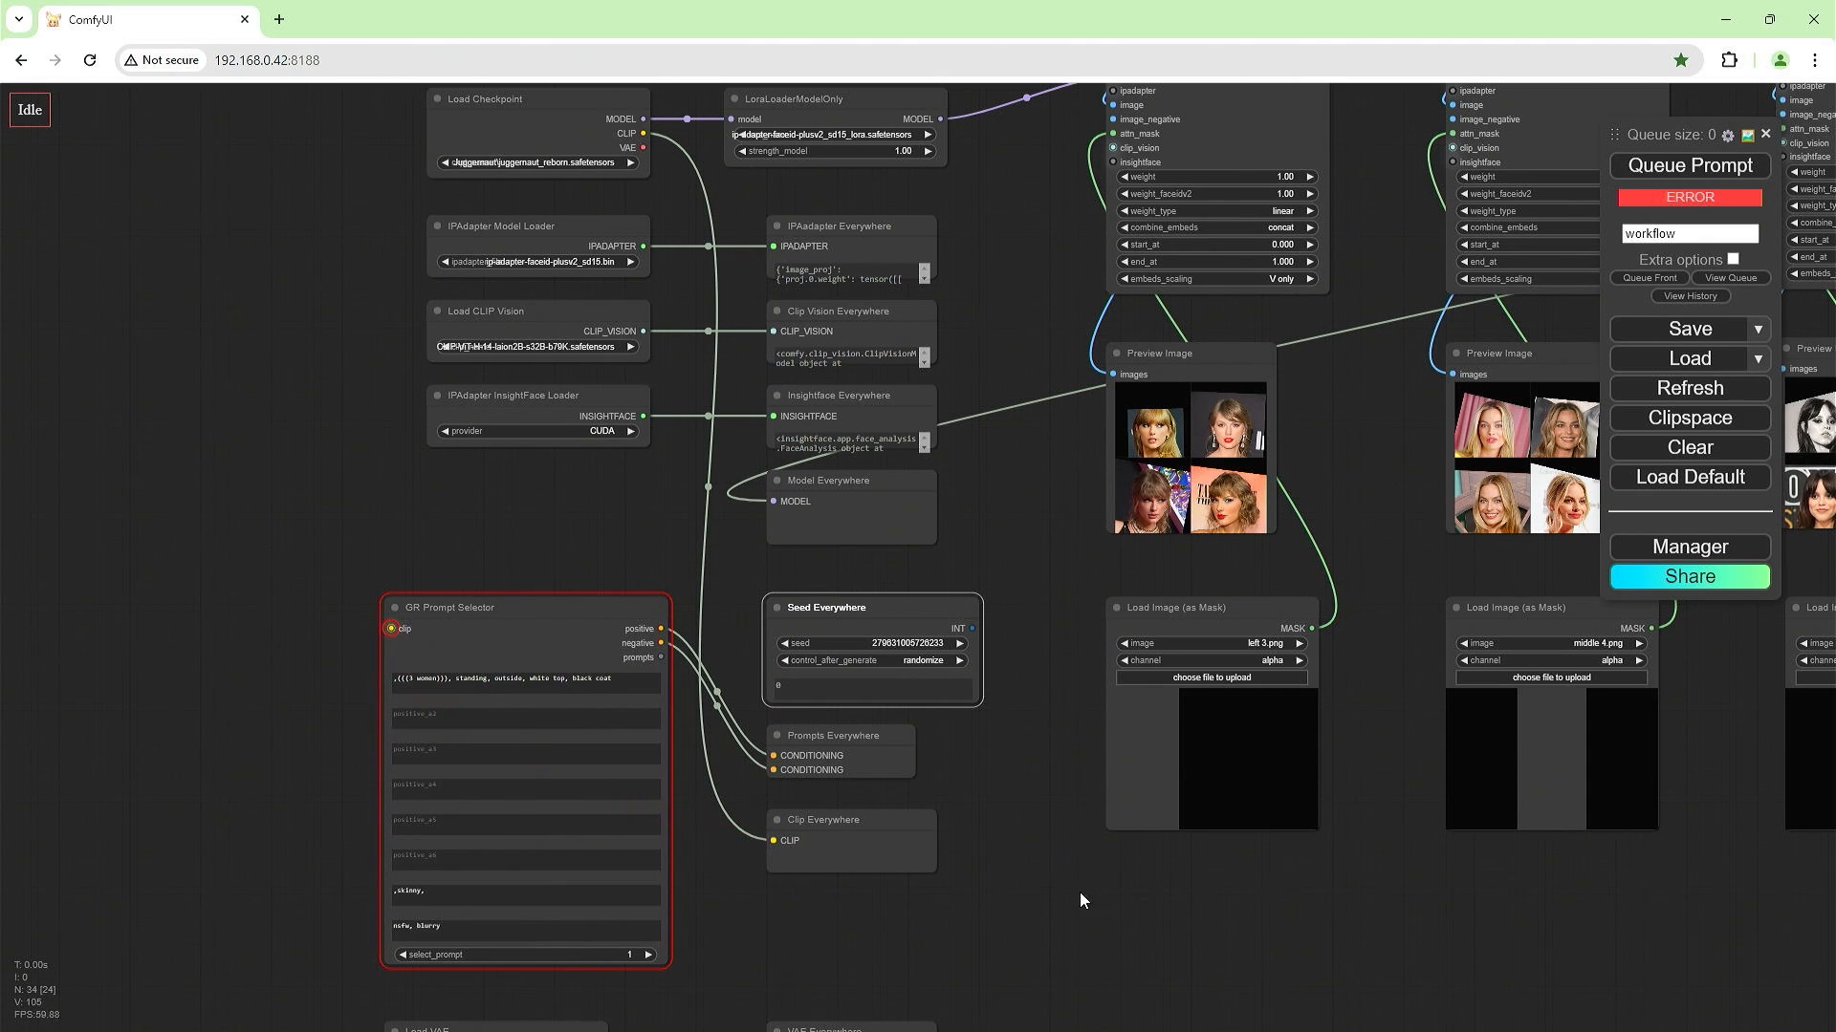
Queue the workflow, follow the run through the IPAdapter FaceID nodes and inspect the generated image in KSampler's preview.
scroll(1080, 800, "down", 5)
left_click_drag(1668, 896, 909, 991)
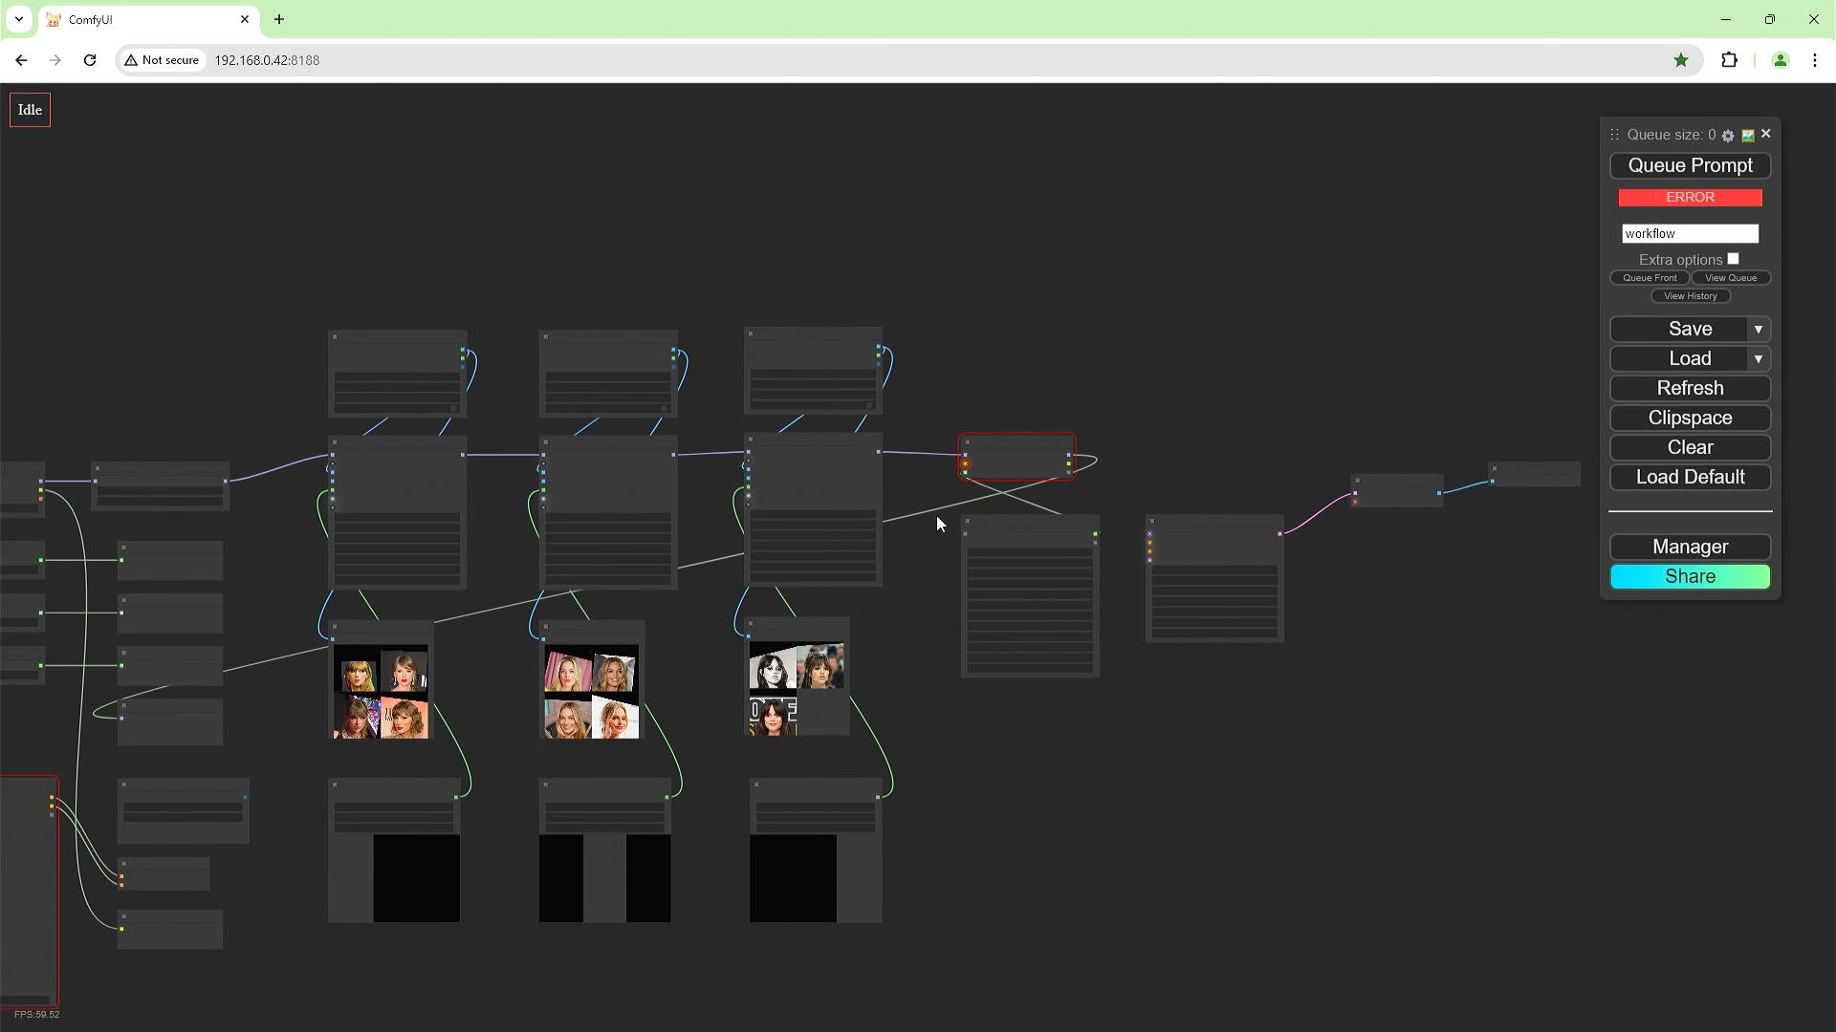
scroll(937, 514, "up", 3)
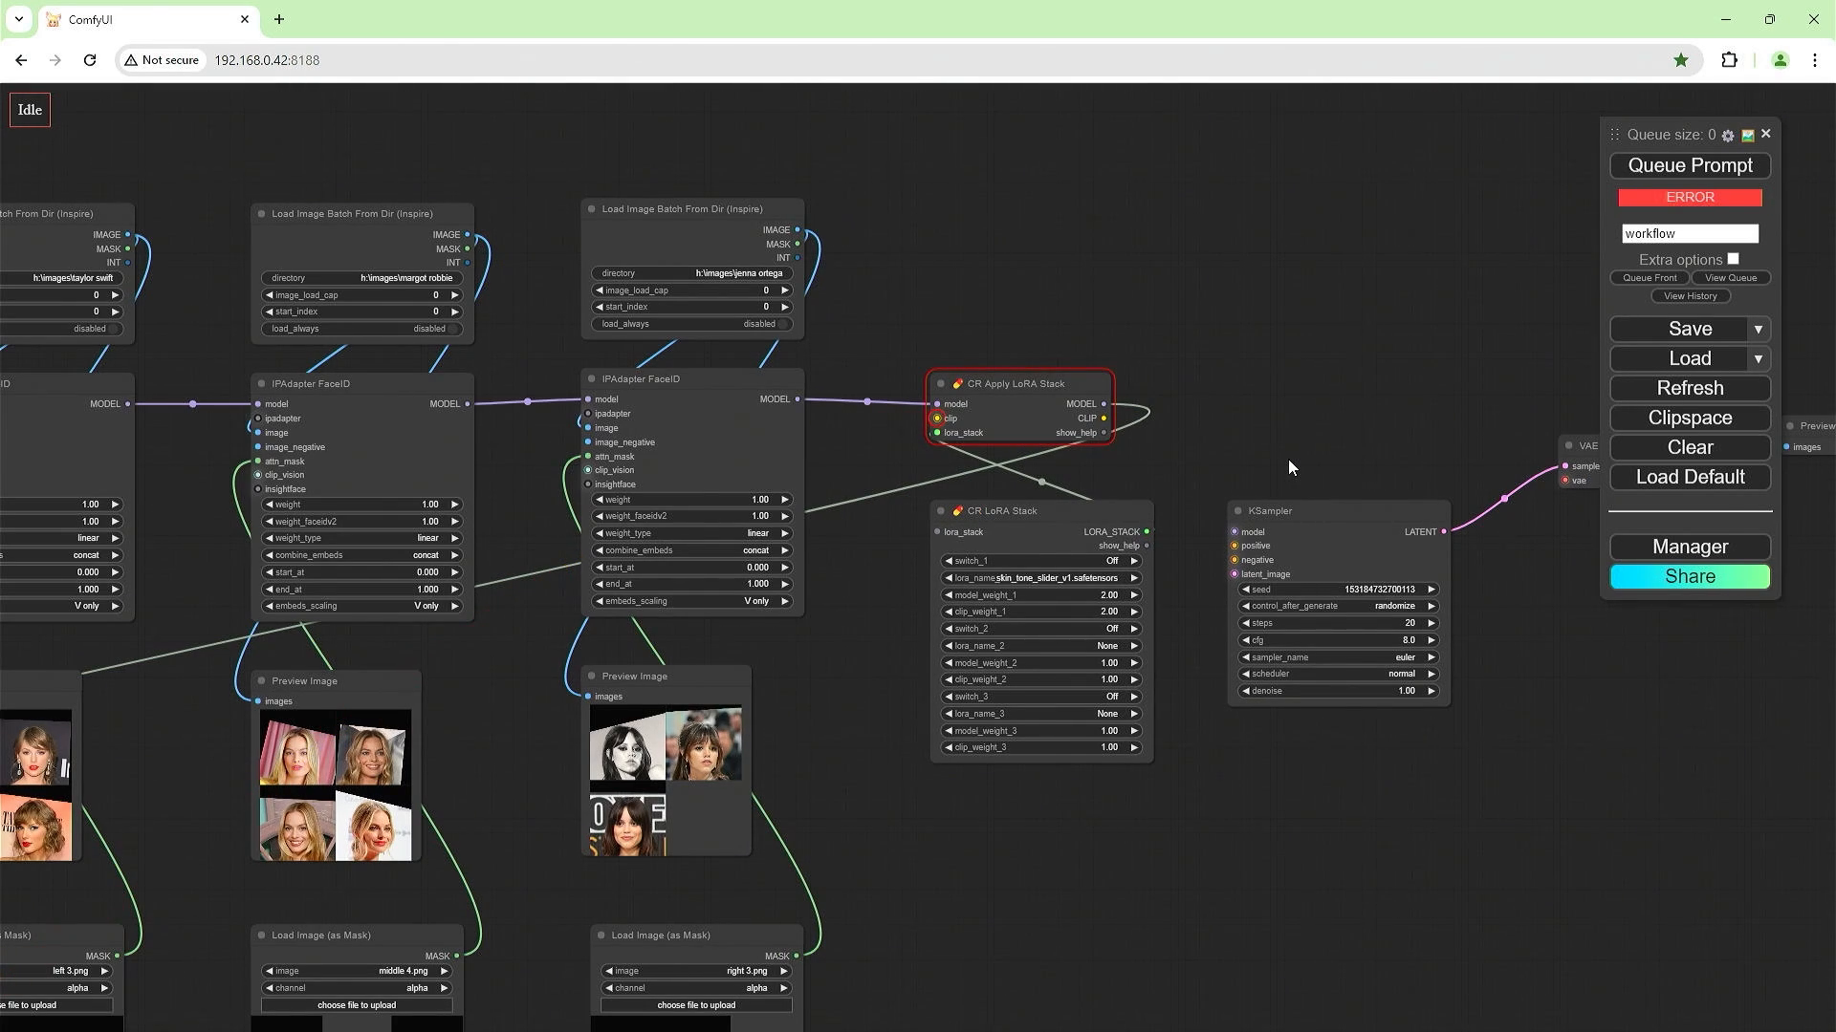
left_click(1651, 170)
scroll(824, 719, "down", 5)
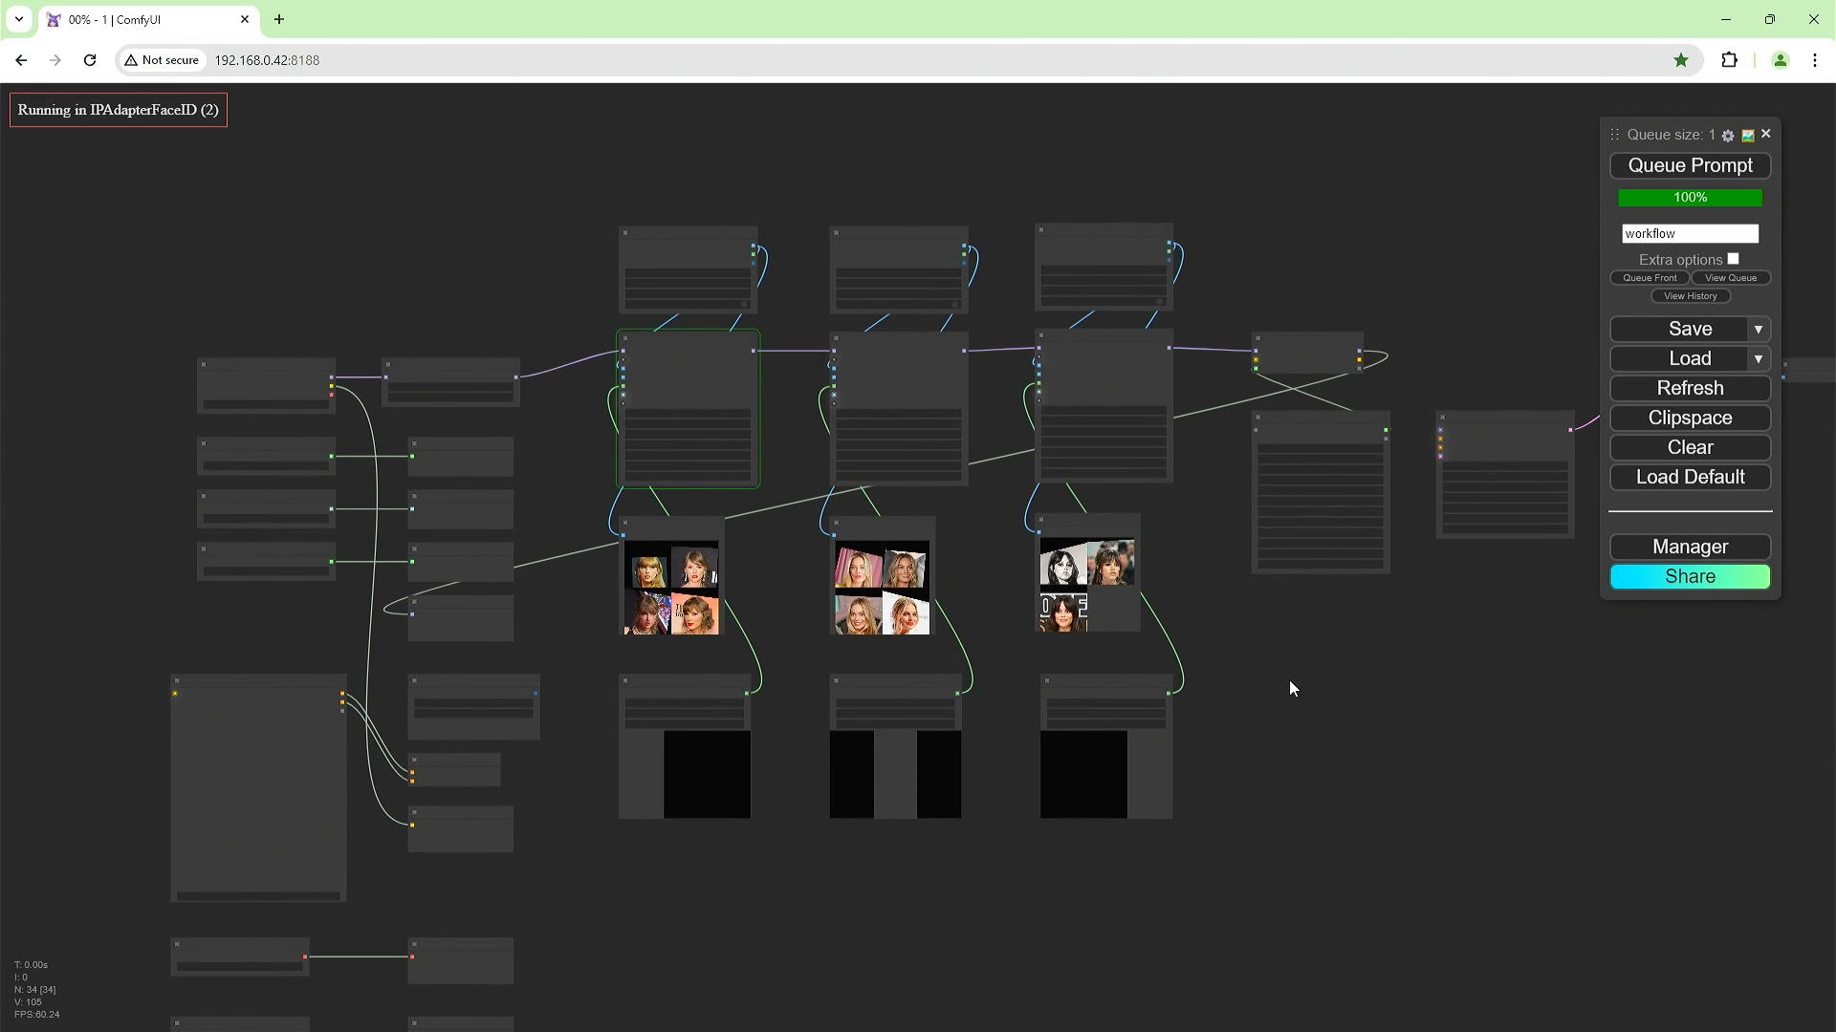
scroll(1288, 680, "down", 3)
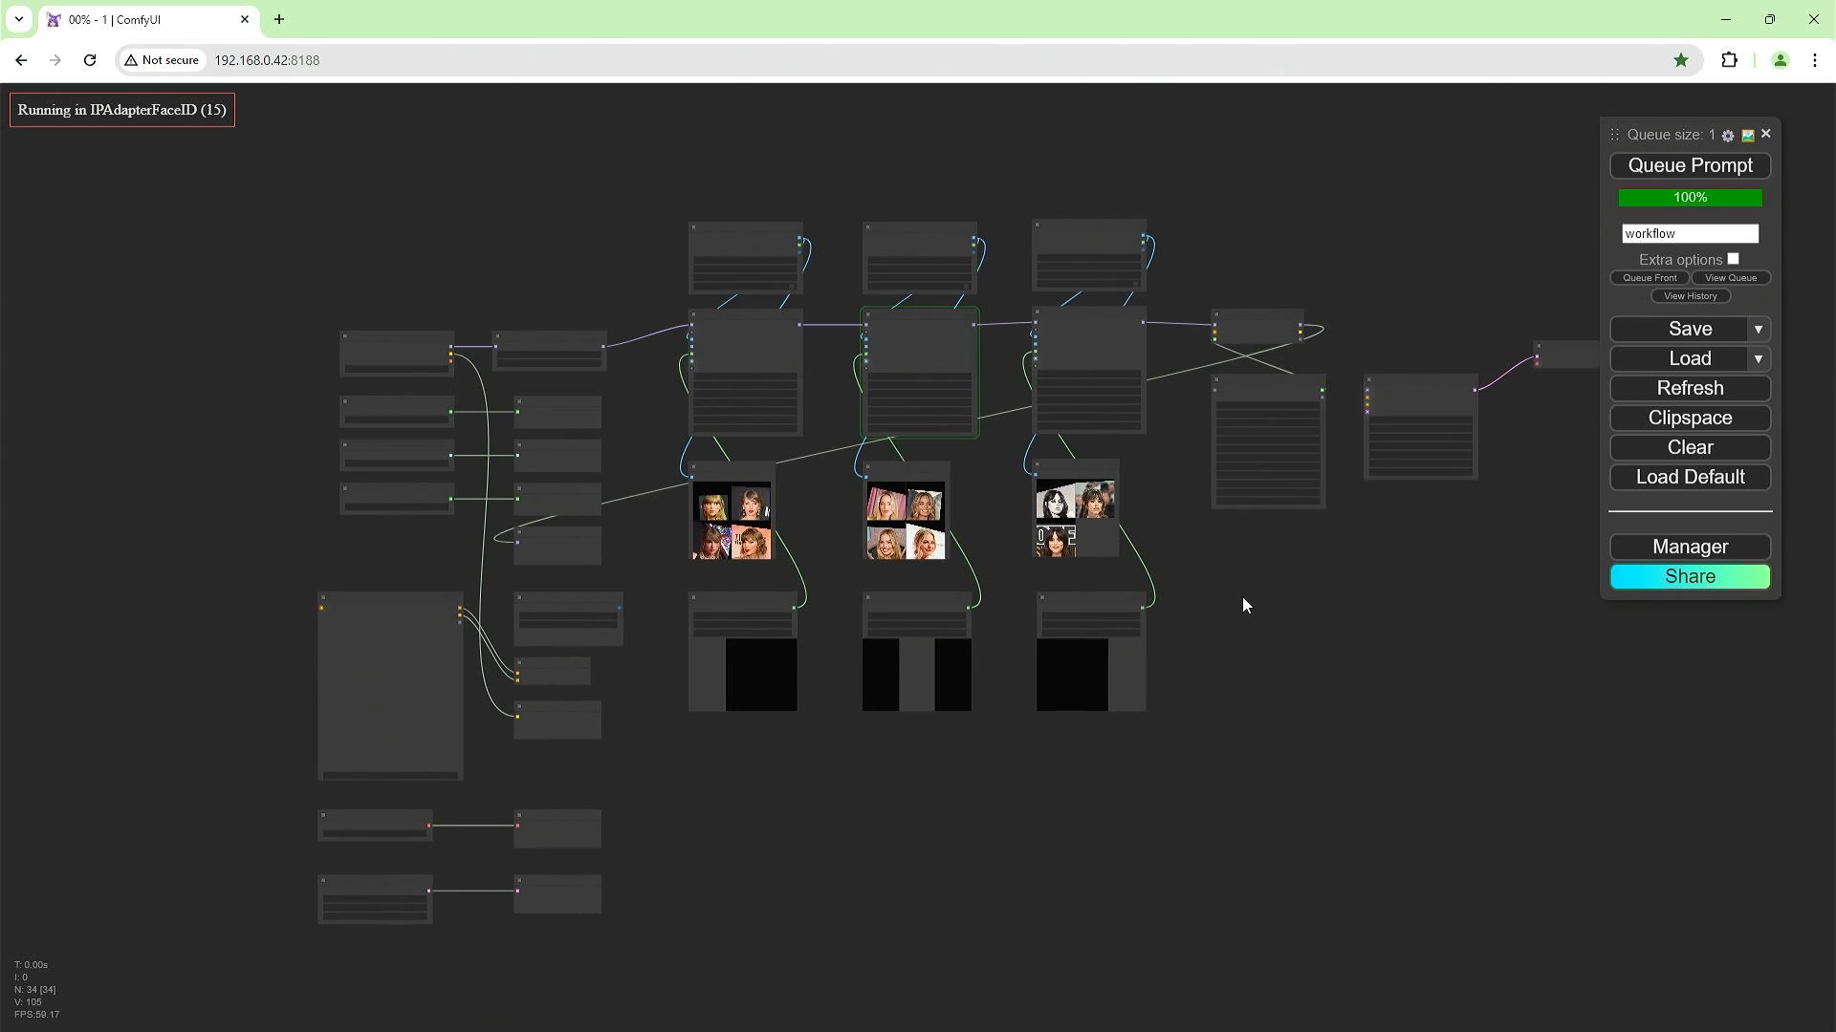
left_click(892, 325)
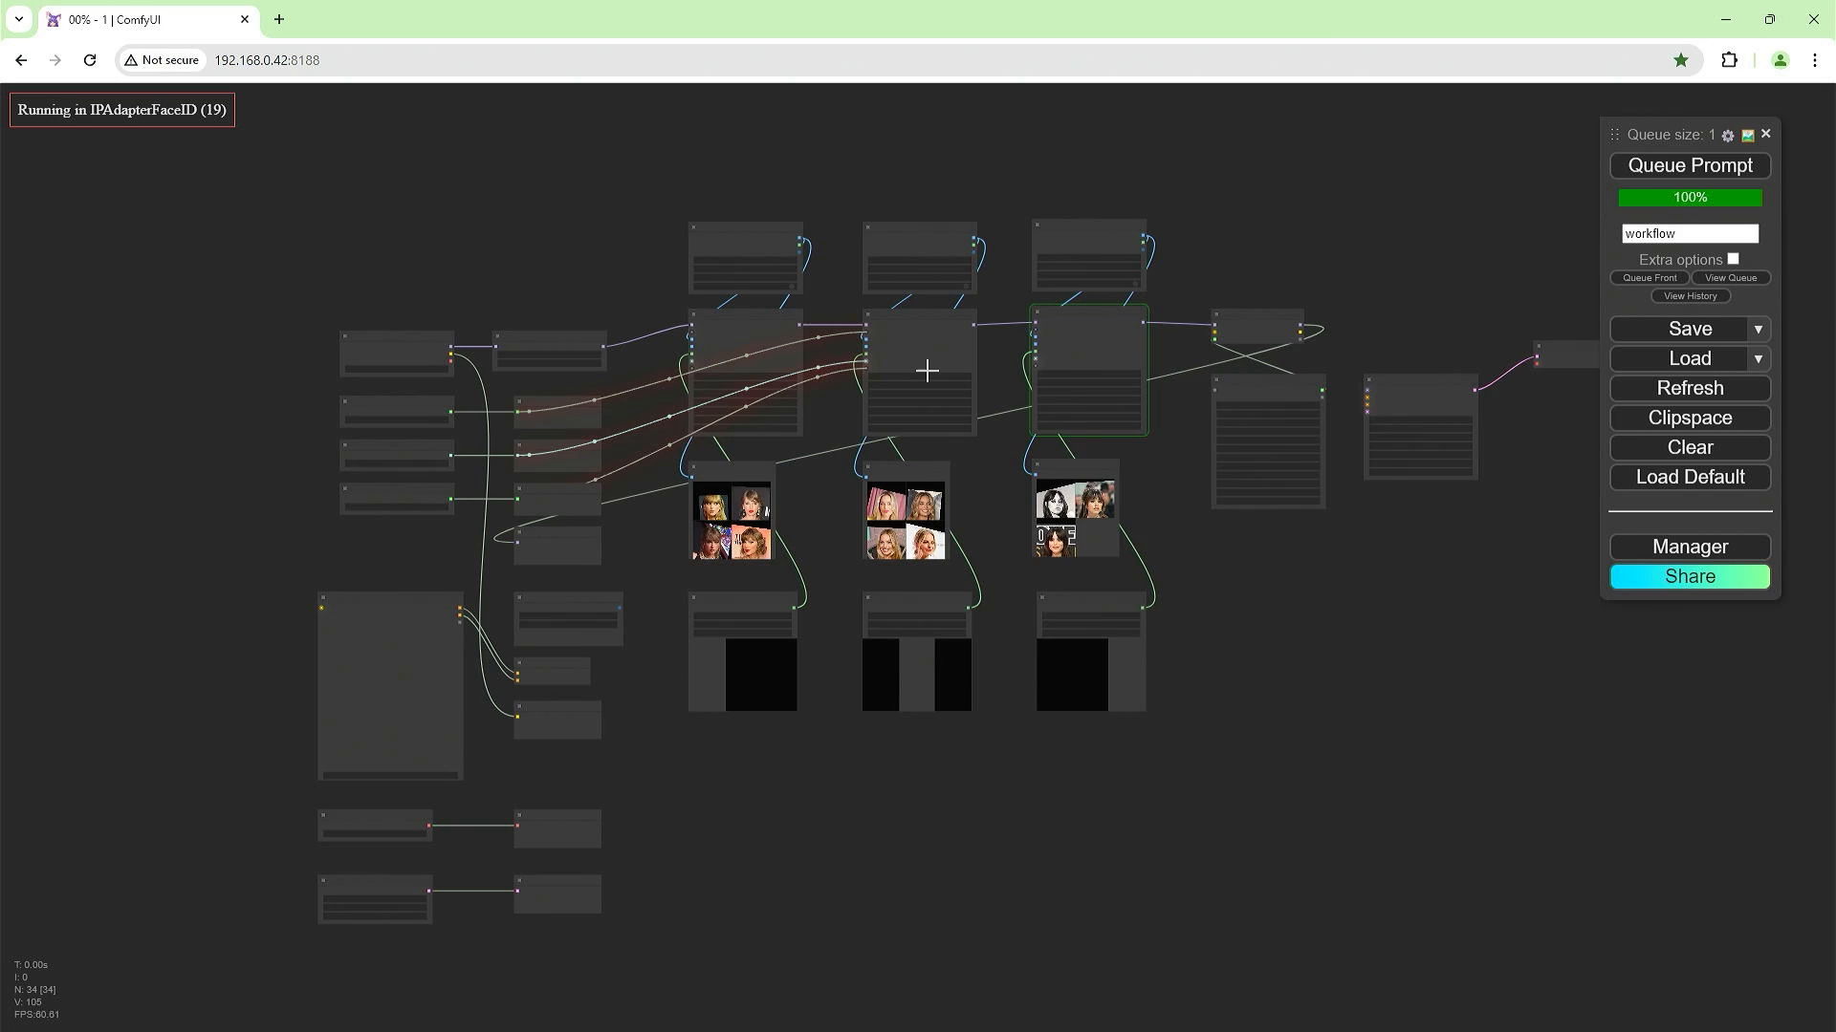
scroll(929, 387, "up", 4)
left_click(1164, 353)
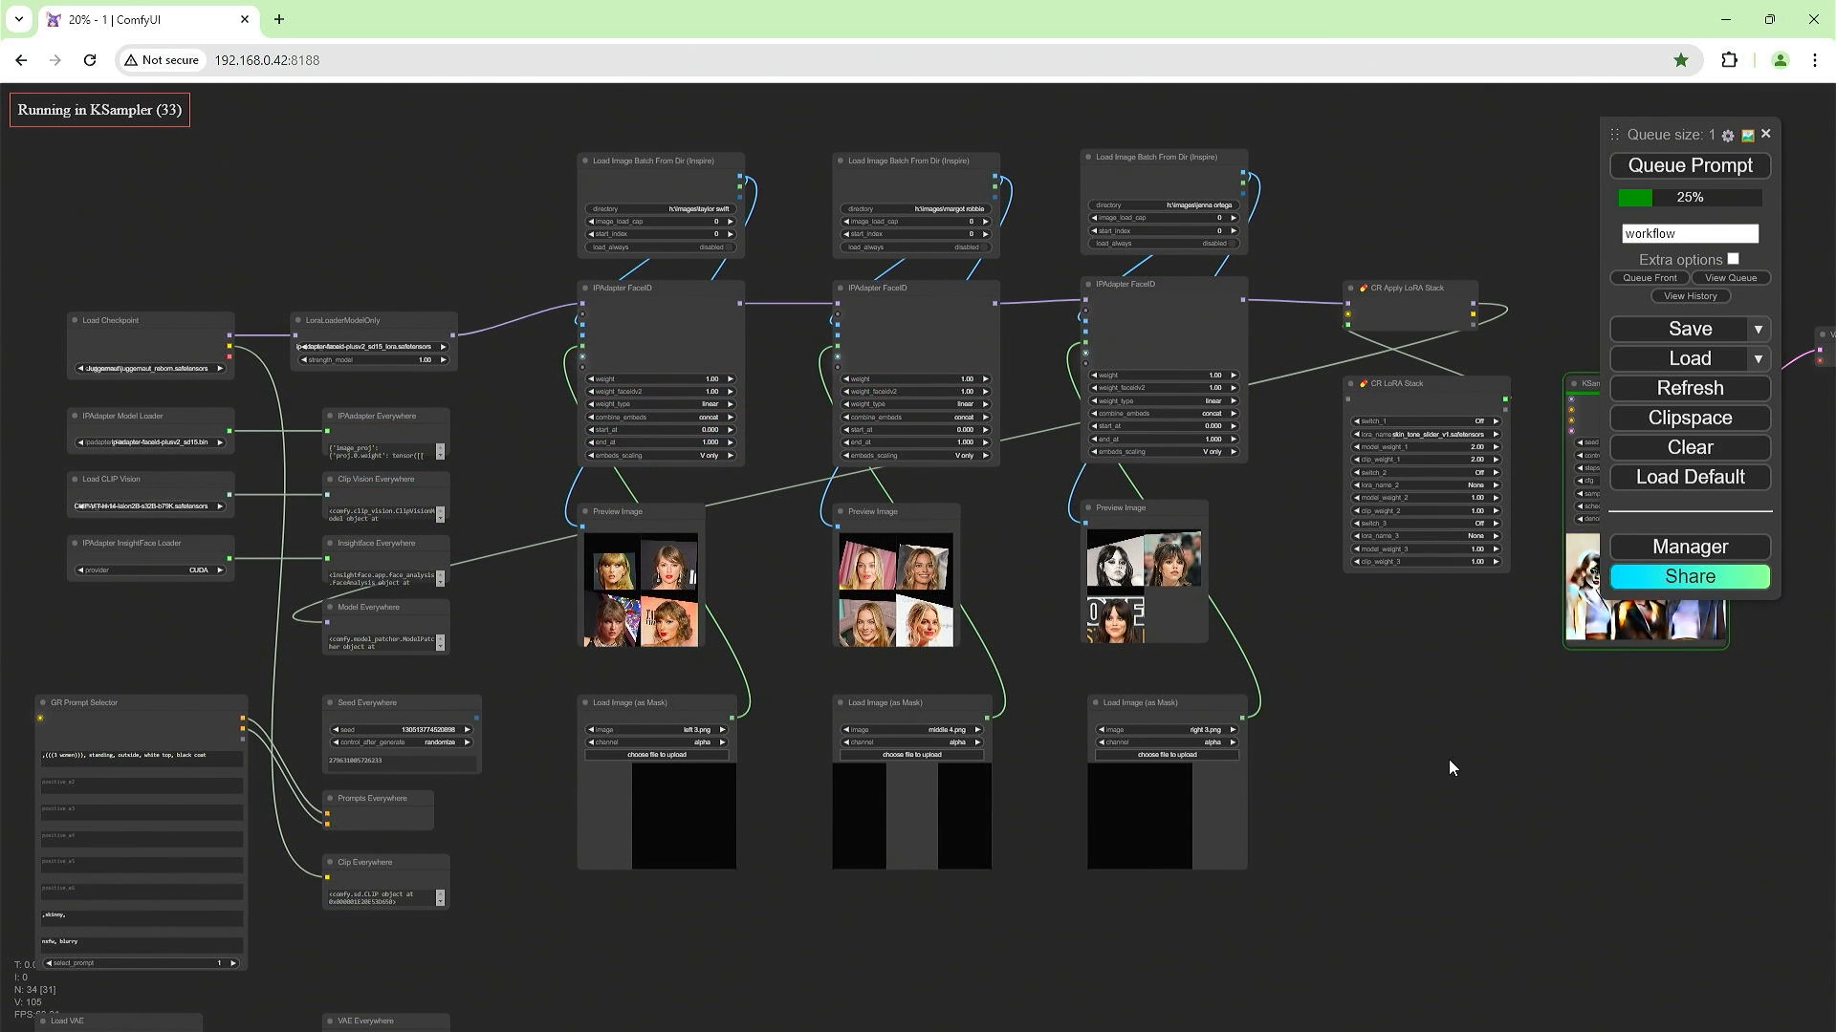
left_click_drag(1448, 759, 1048, 855)
left_click(1240, 732)
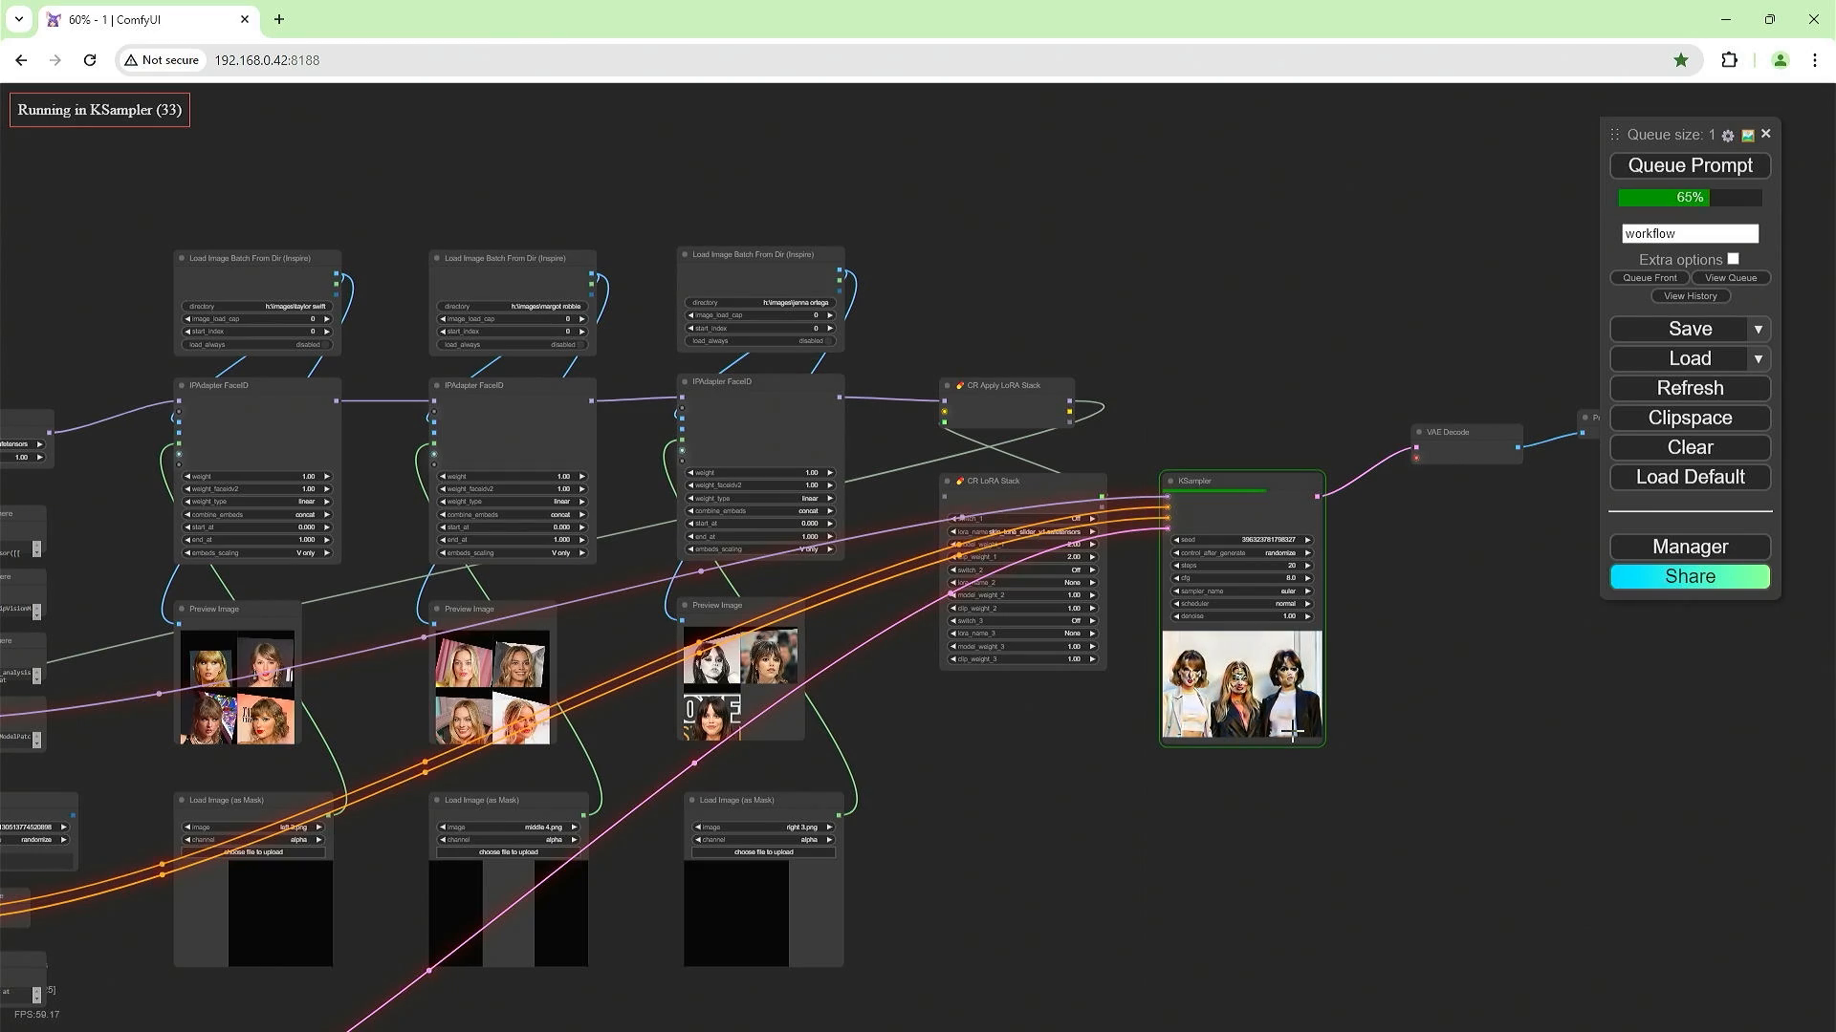
scroll(1240, 731, "up", 15)
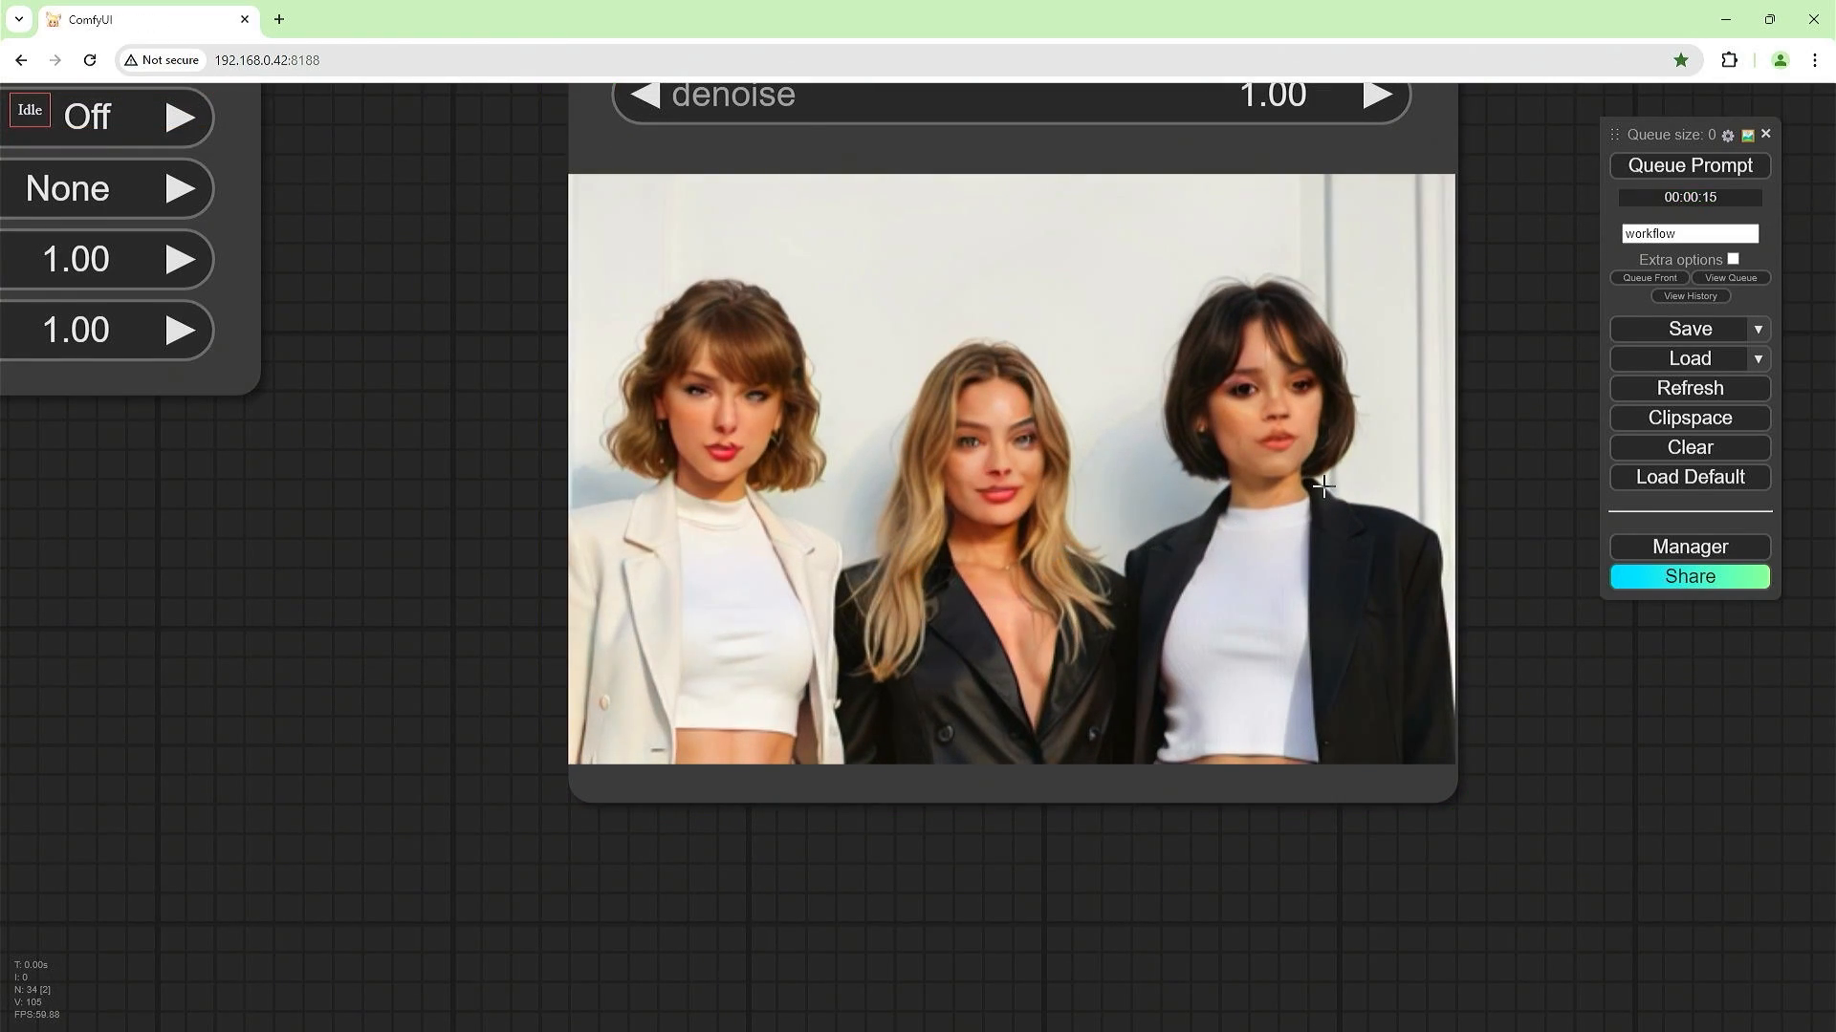
Set KSampler's steps to 50 and its cfg to 10.
scroll(1322, 486, "down", 14)
left_click_drag(1420, 430, 1317, 646)
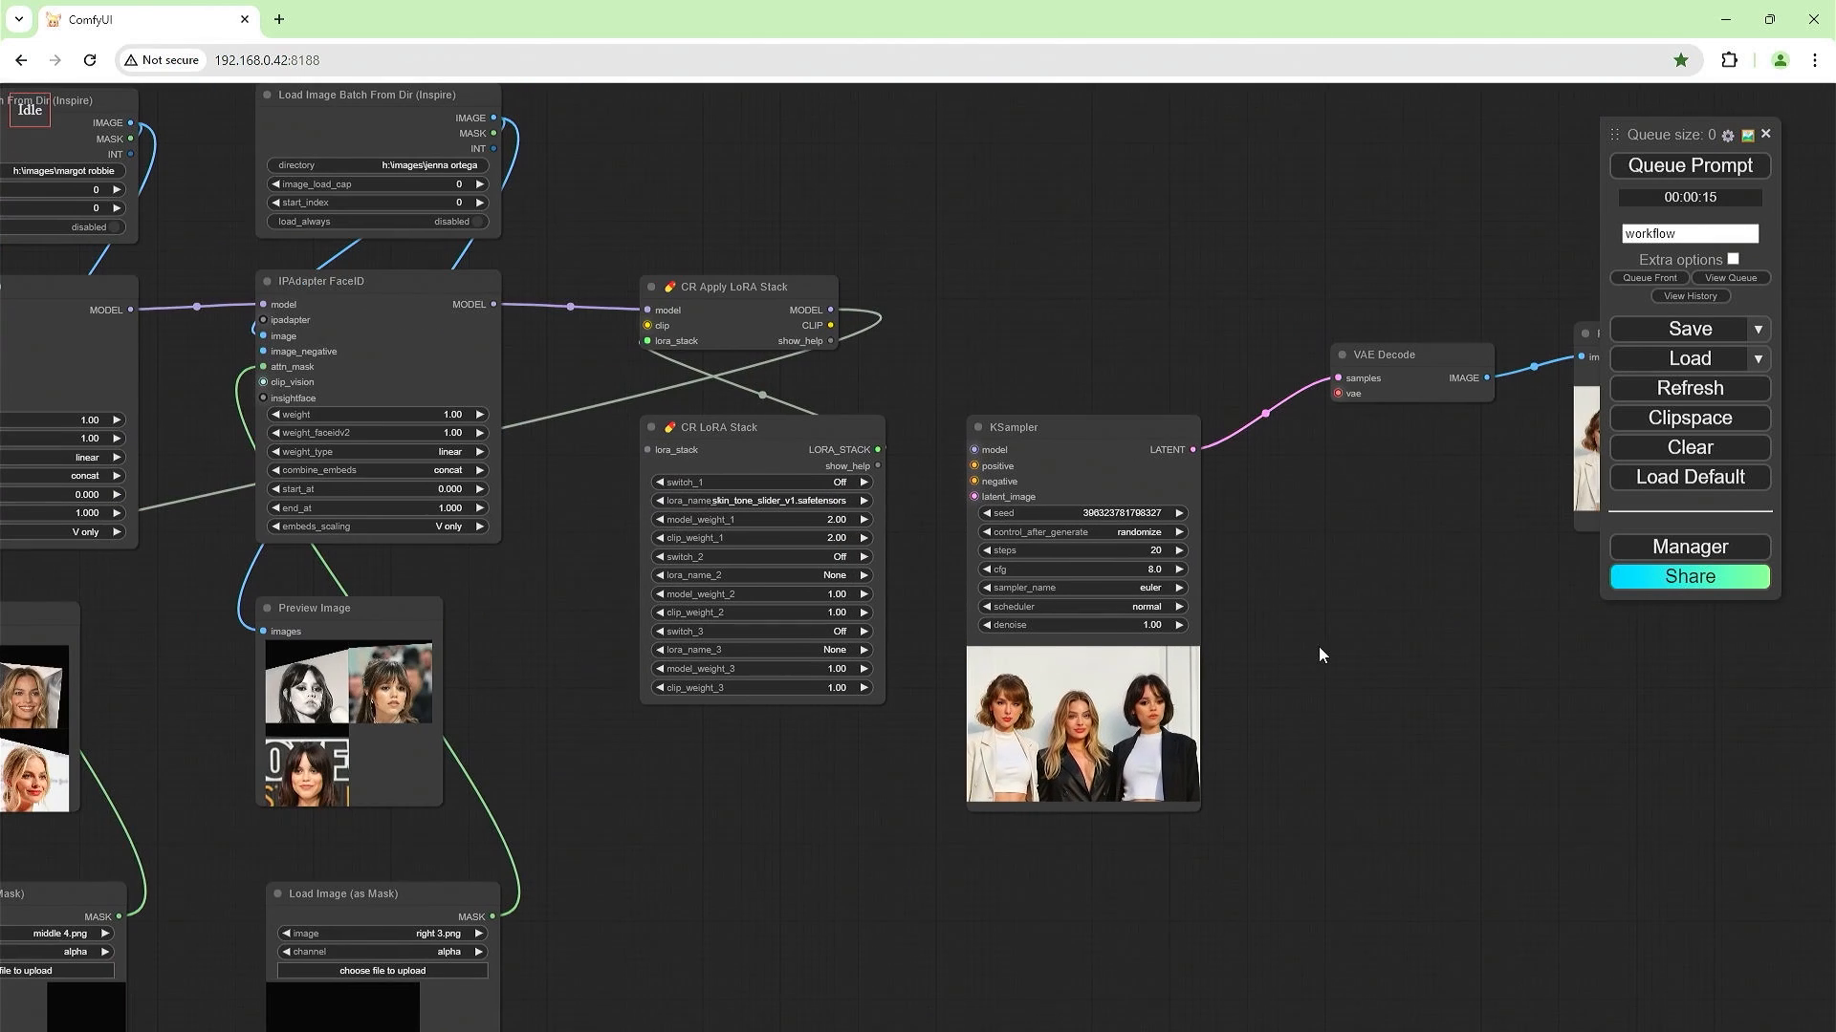
left_click(1153, 549)
type("30")
key("Return")
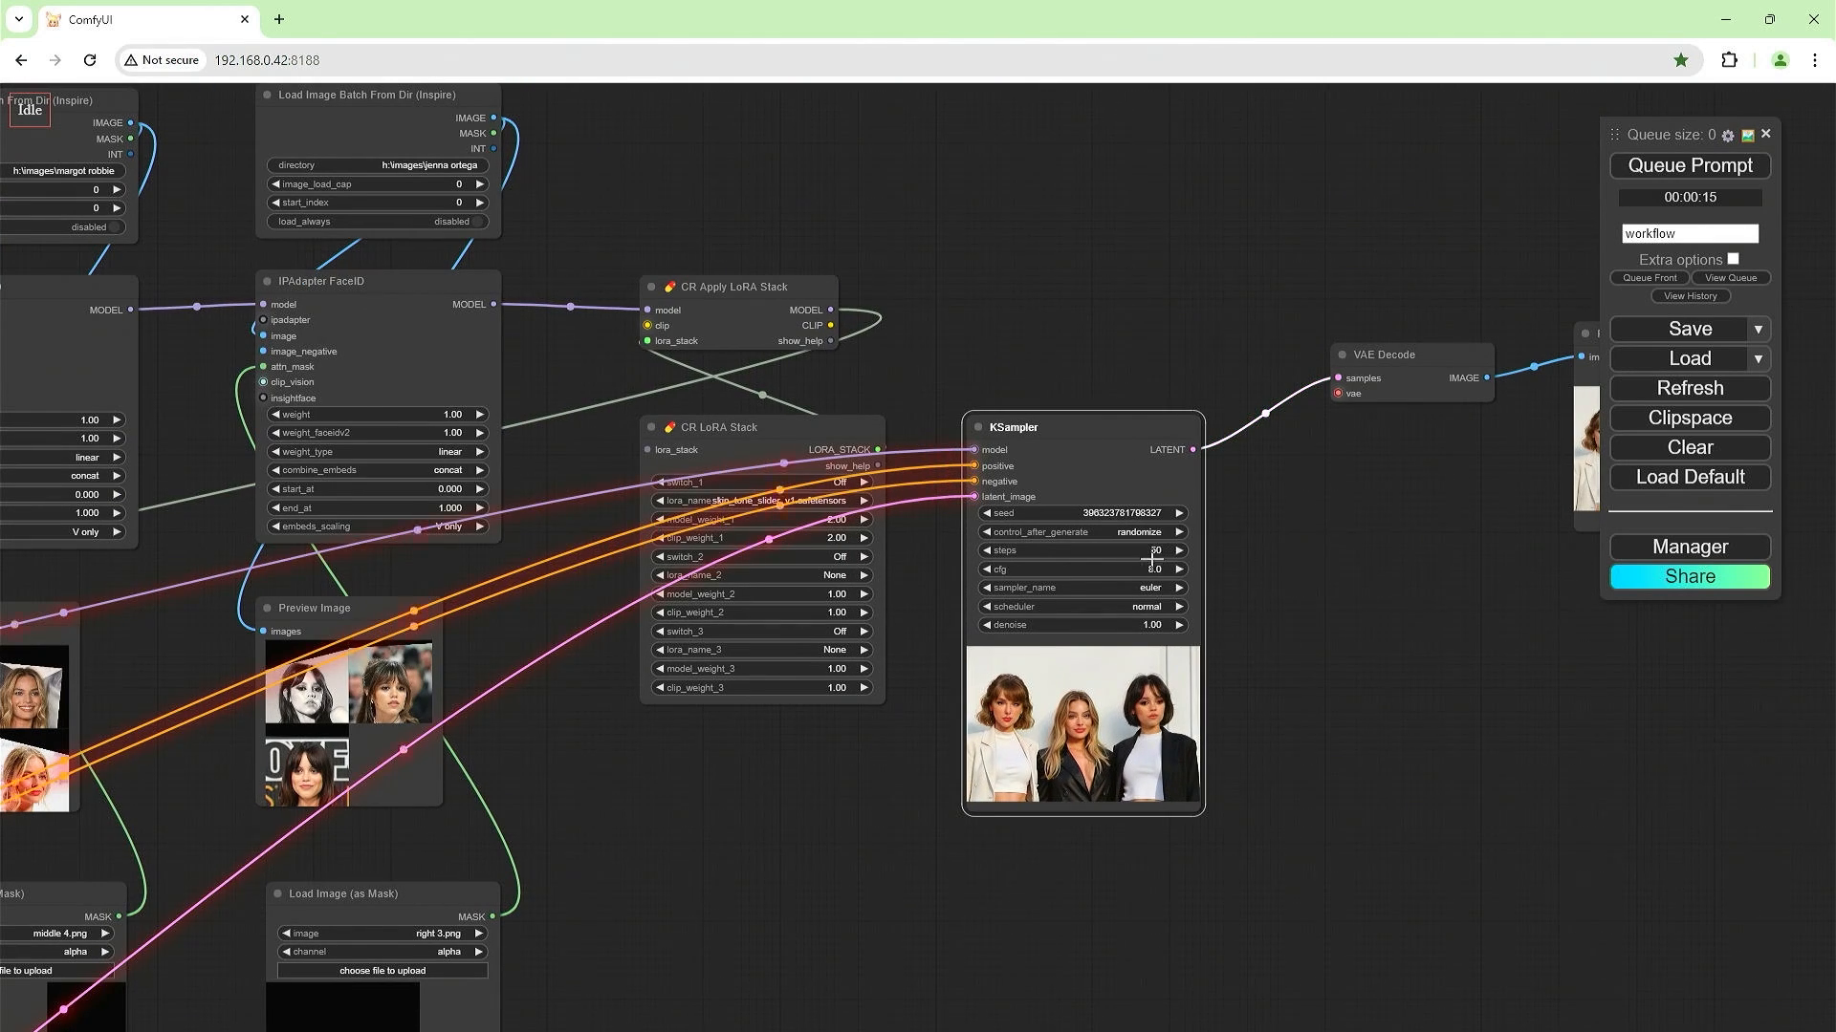
left_click(1153, 570)
type("10")
key("Return")
Queue the workflow again and inspect the new image close up in KSampler's preview.
left_click(1304, 581)
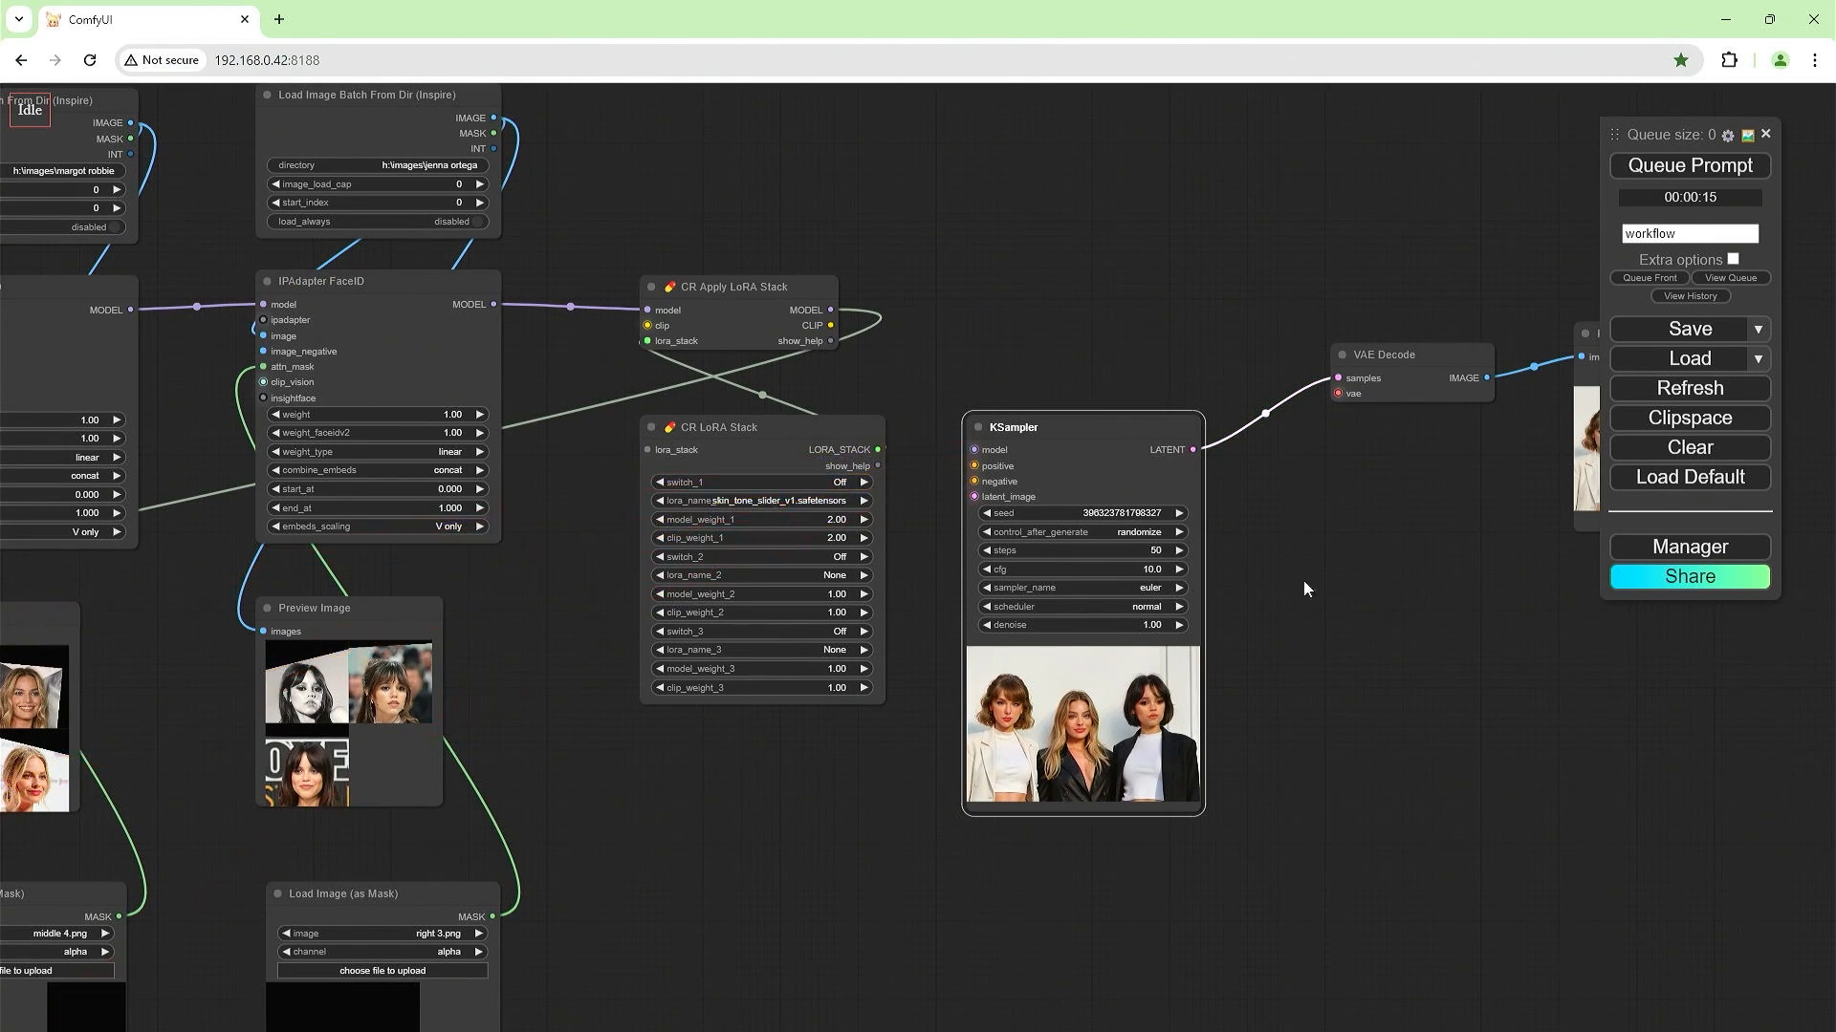
left_click(1714, 169)
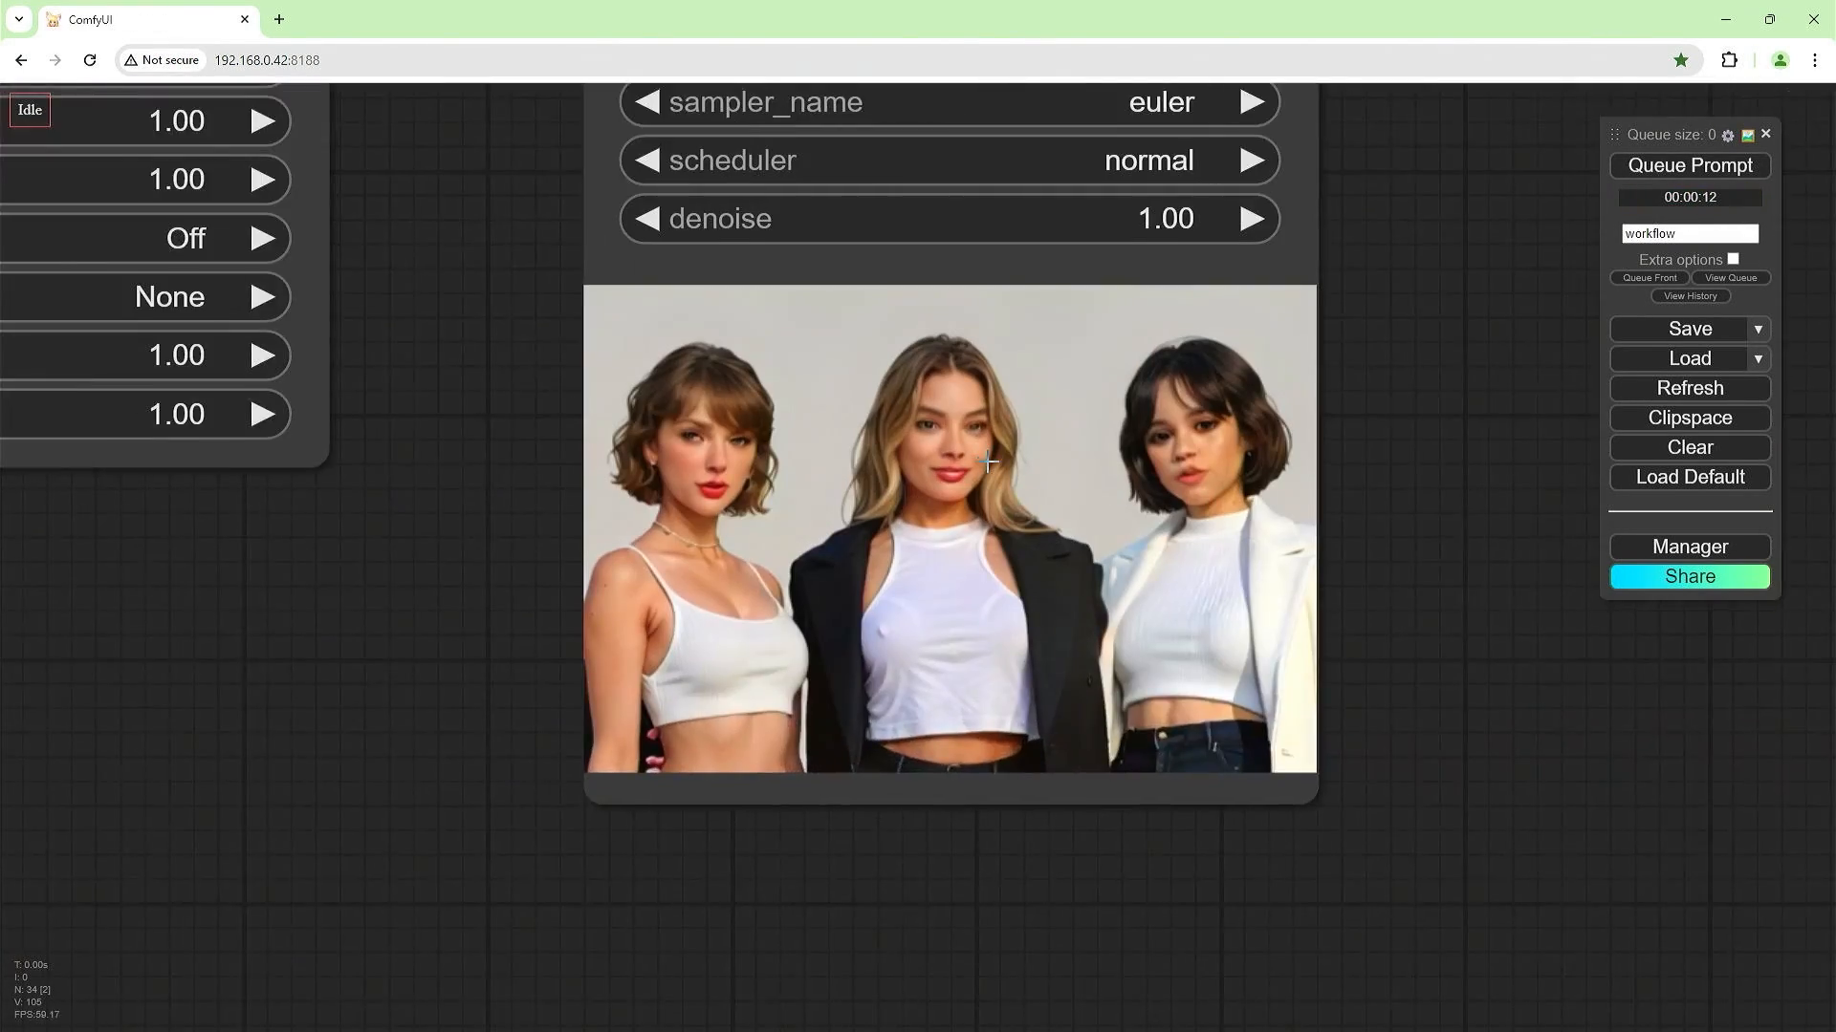
scroll(988, 462, "up", 4)
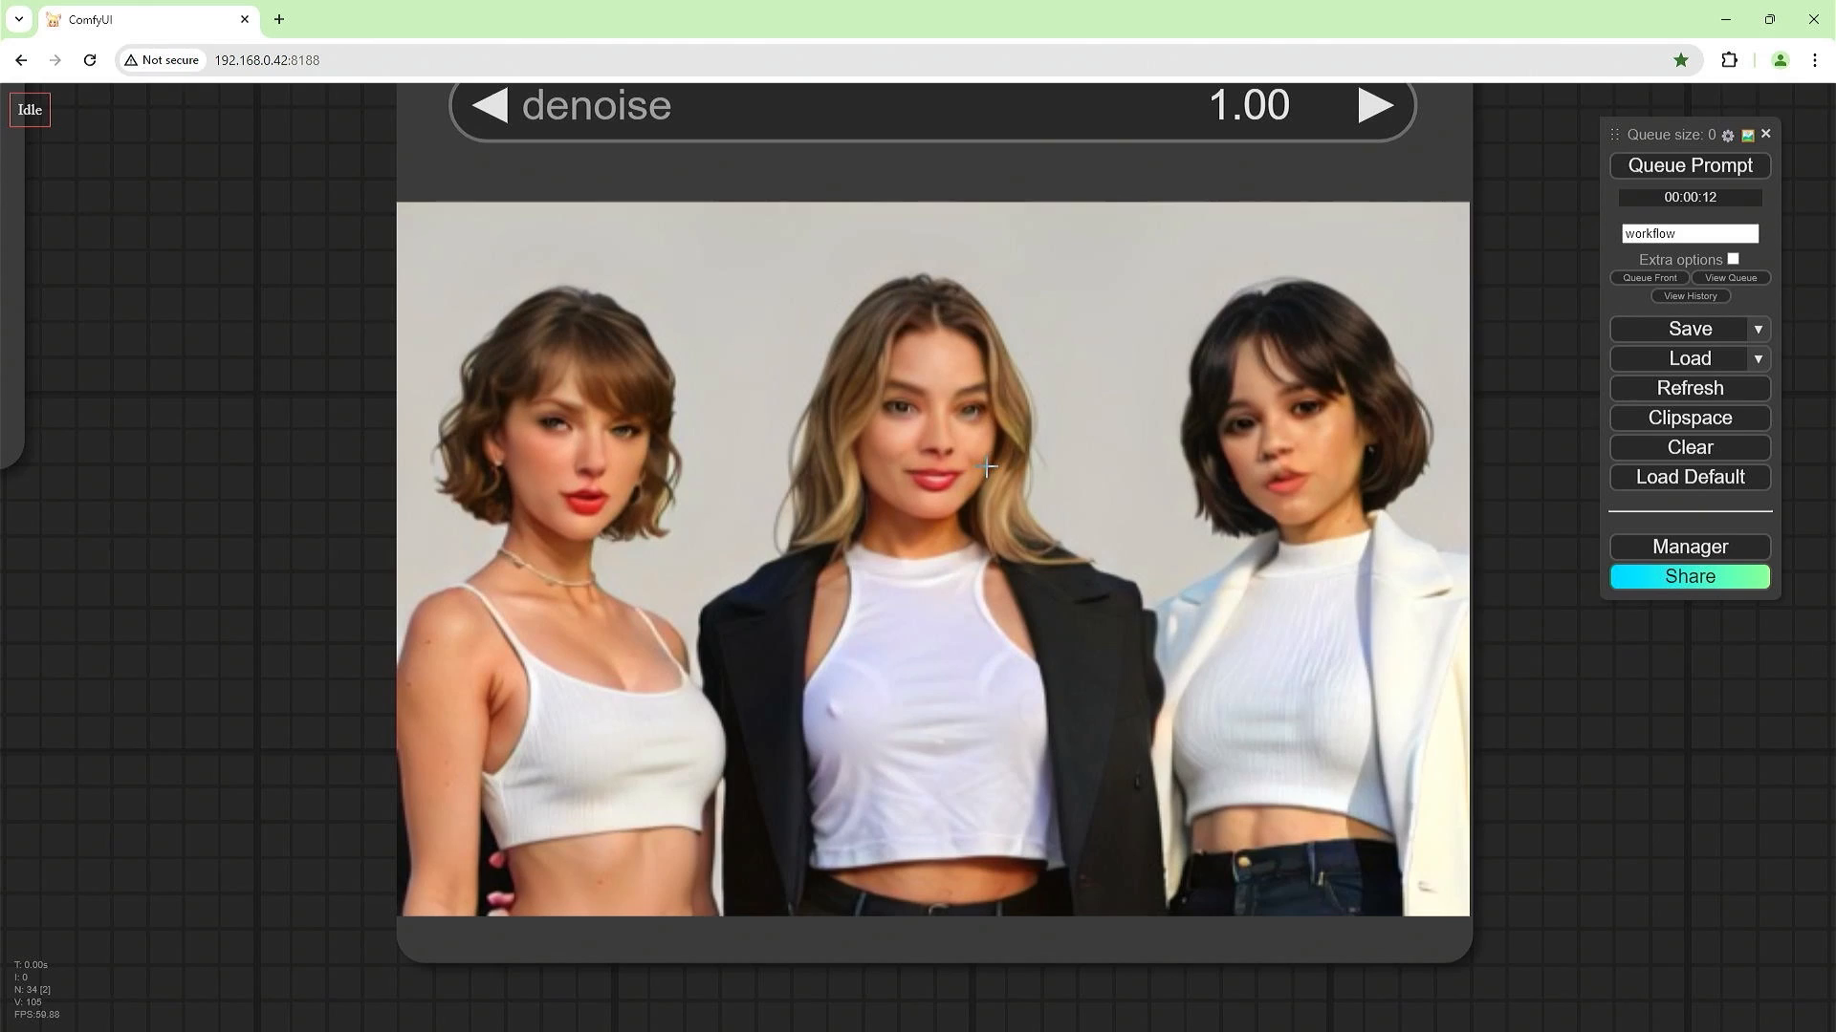
Move VAE Decode and its Preview Image node farther up and away from KSampler to free space beside it.
scroll(988, 462, "down", 15)
left_click_drag(1253, 410, 1065, 686)
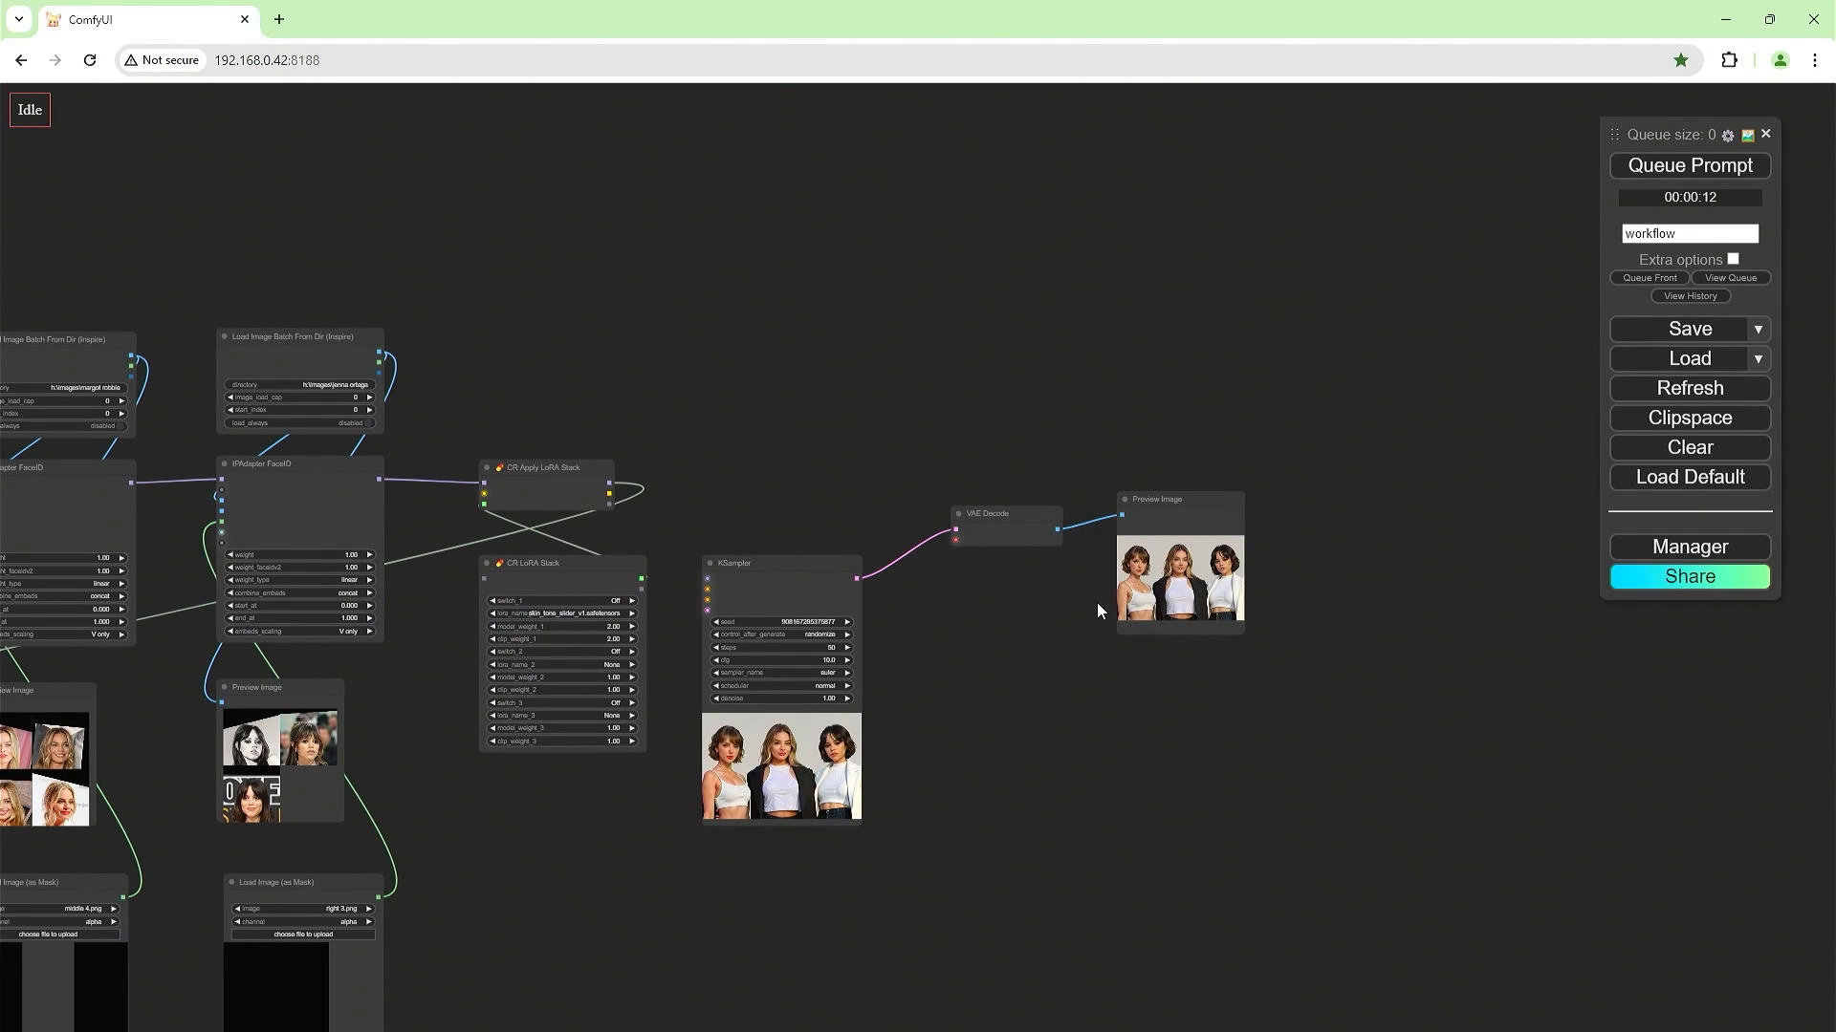
left_click_drag(1049, 525, 1496, 289)
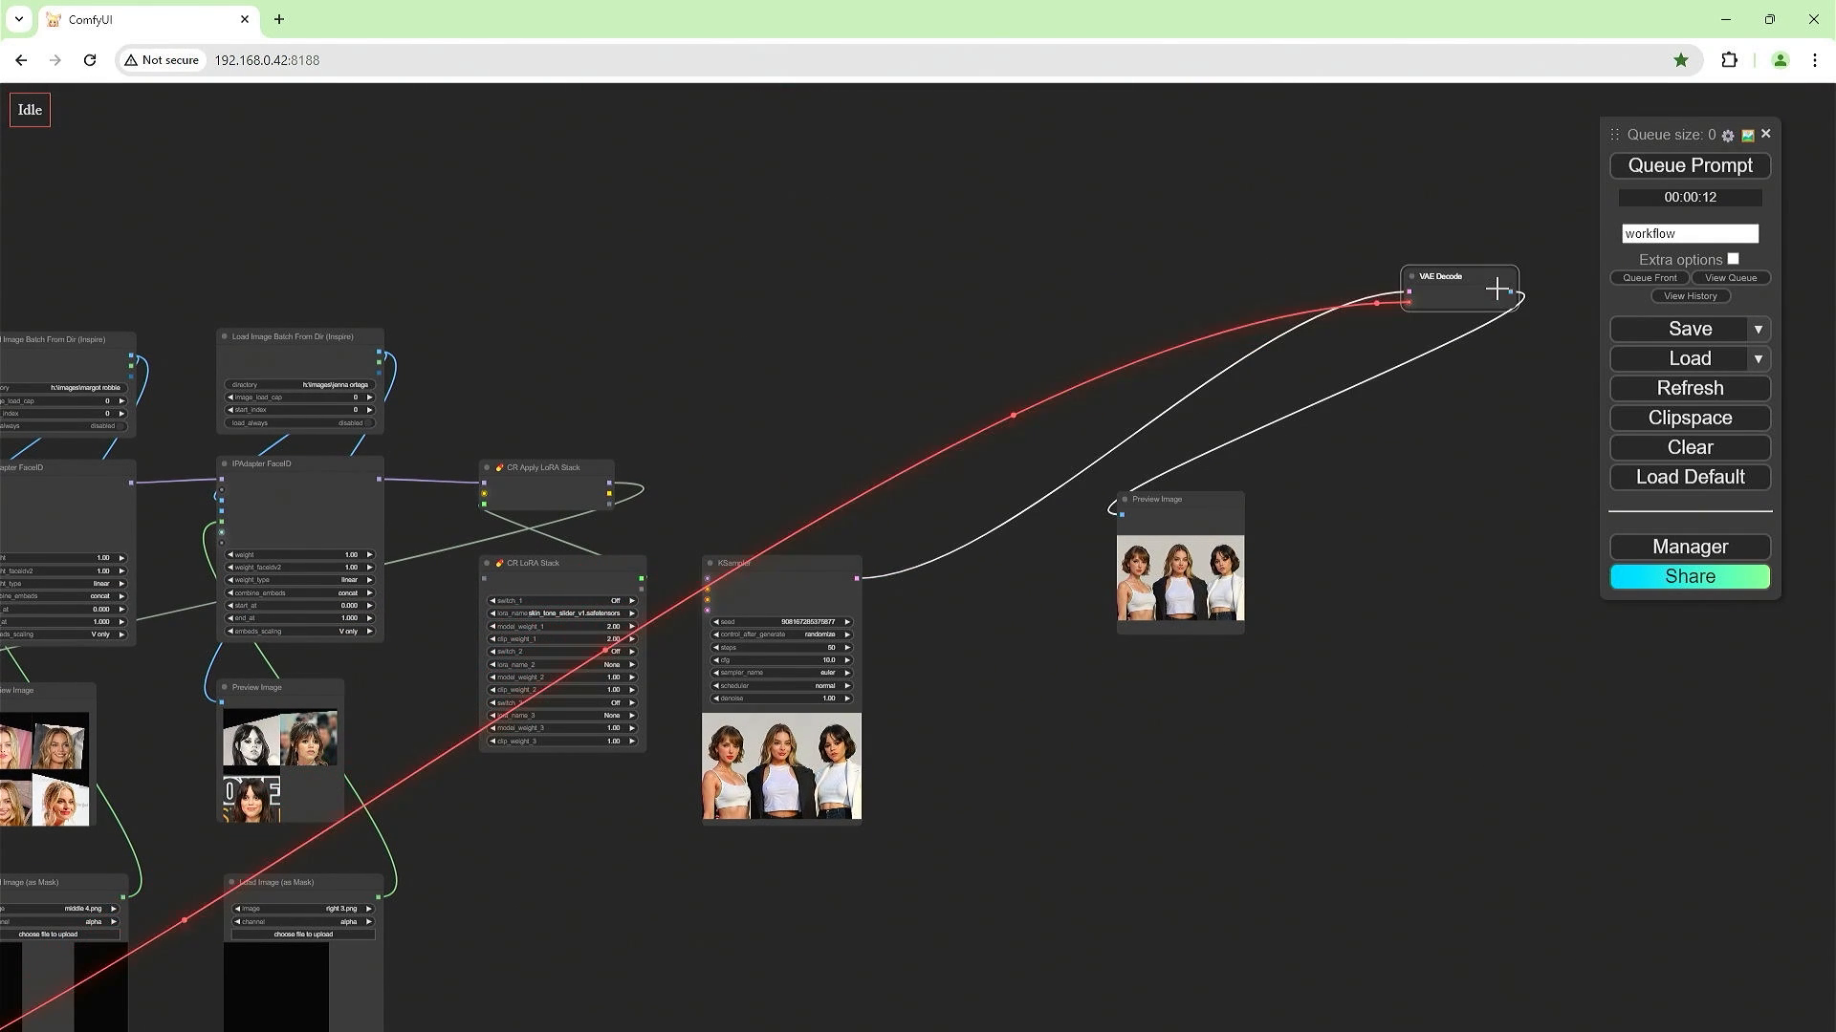
left_click_drag(1152, 500, 1534, 371)
Add two KSampler copies with their input connections kept beside the original, and chain each LATENT output to the following sampler's latent_image input.
left_click(778, 558)
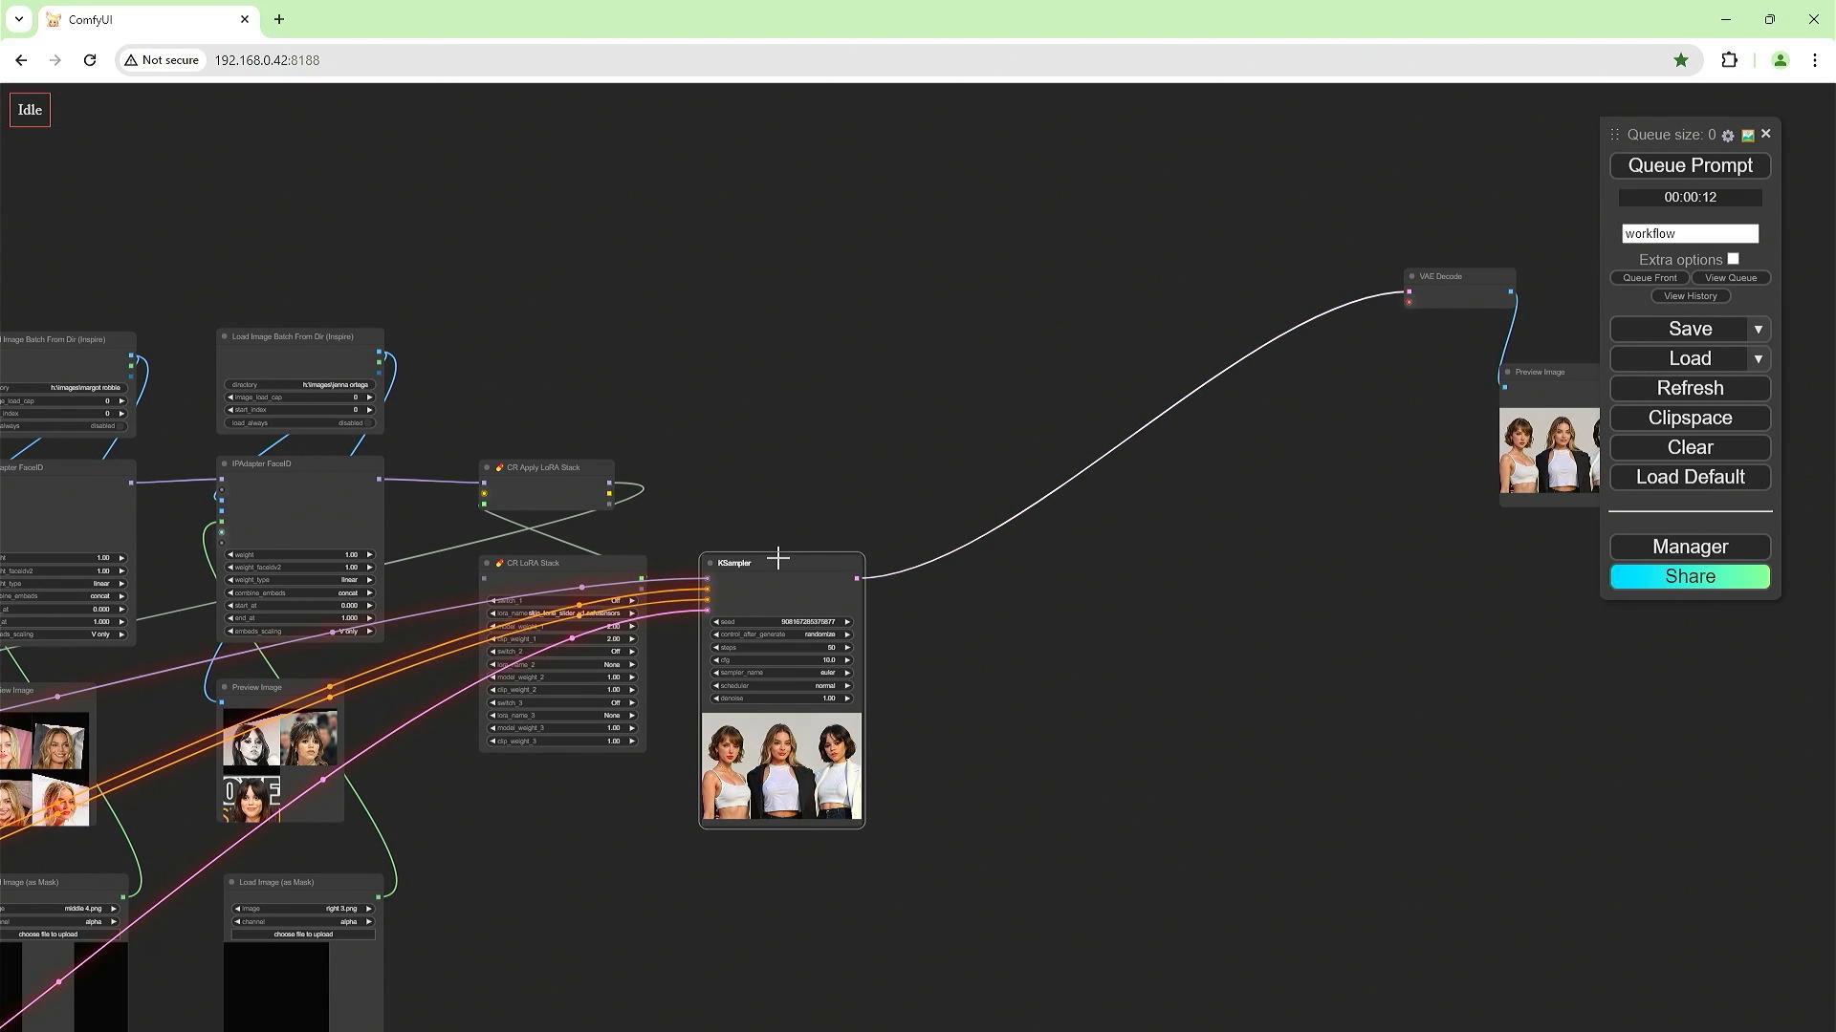
key("ctrl+c")
key("ctrl+shift+v")
left_click_drag(1047, 566, 1216, 568)
key("ctrl+shift+v")
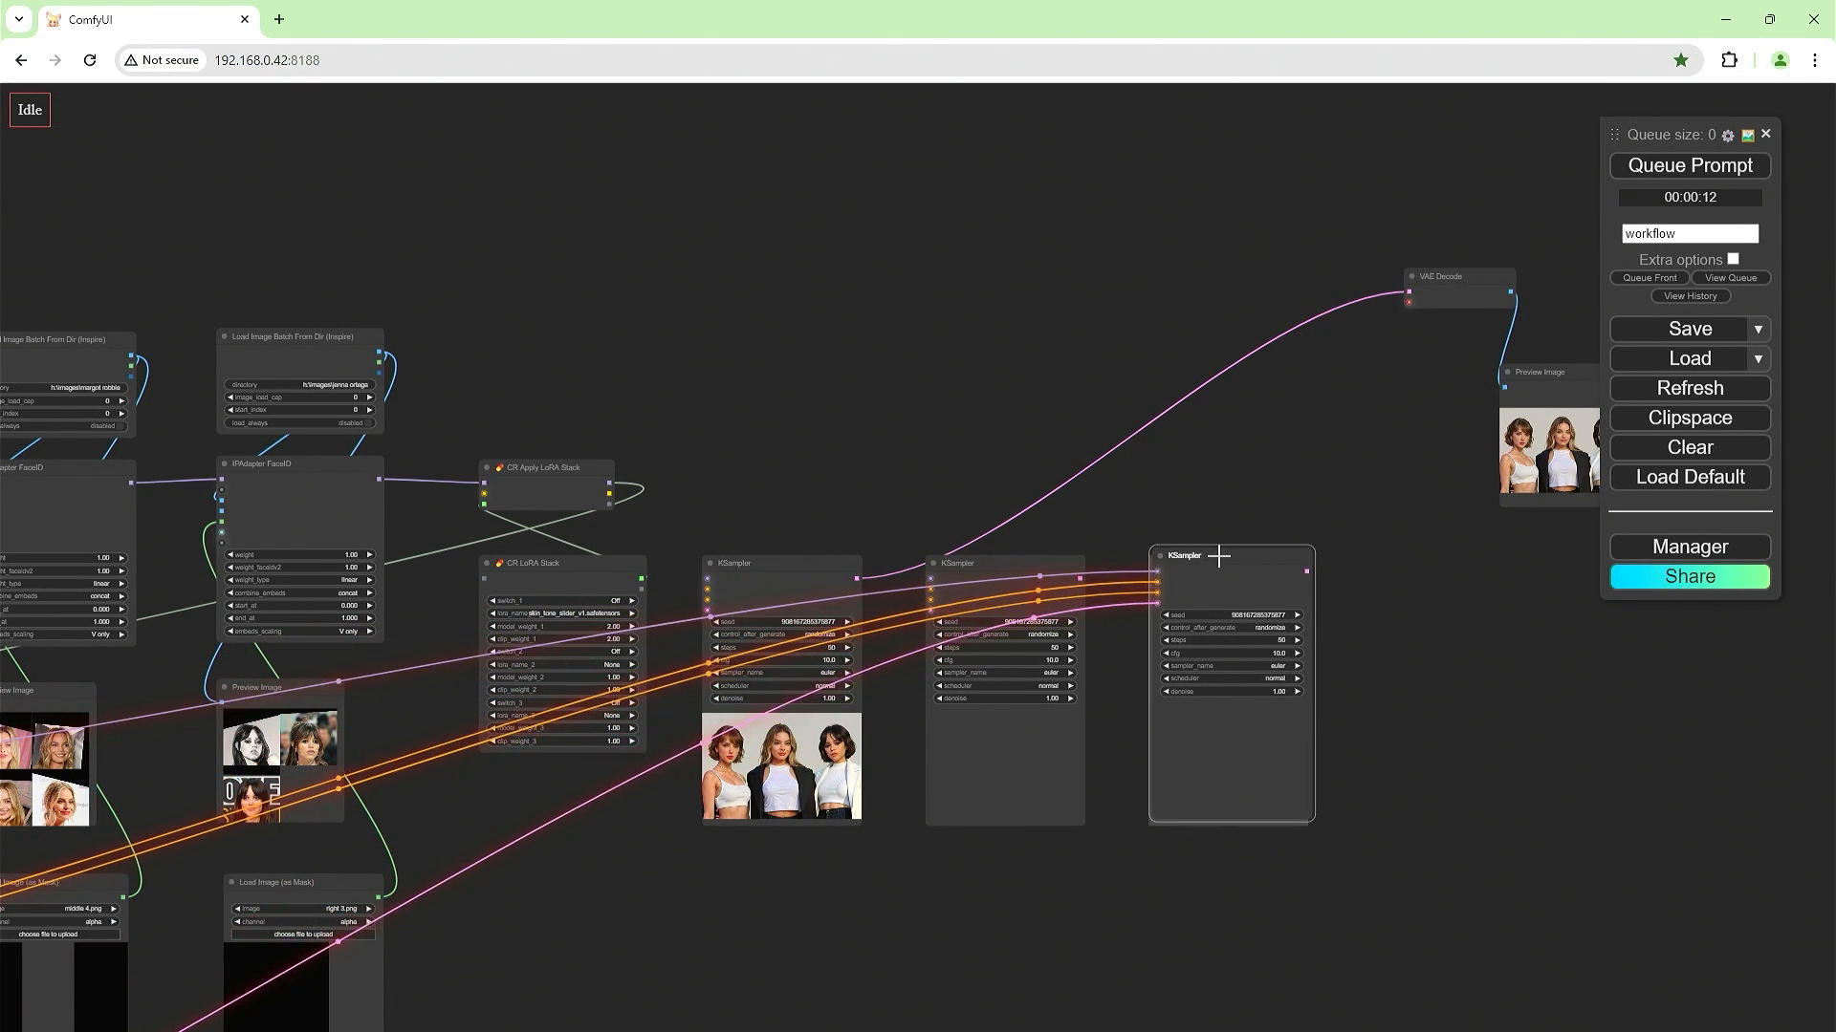
left_click_drag(858, 579, 929, 611)
left_click_drag(1079, 579, 1154, 610)
Set the middle KSampler's cfg to 8 and its denoise to 0.7.
scroll(921, 613, "up", 3)
left_click(1099, 675)
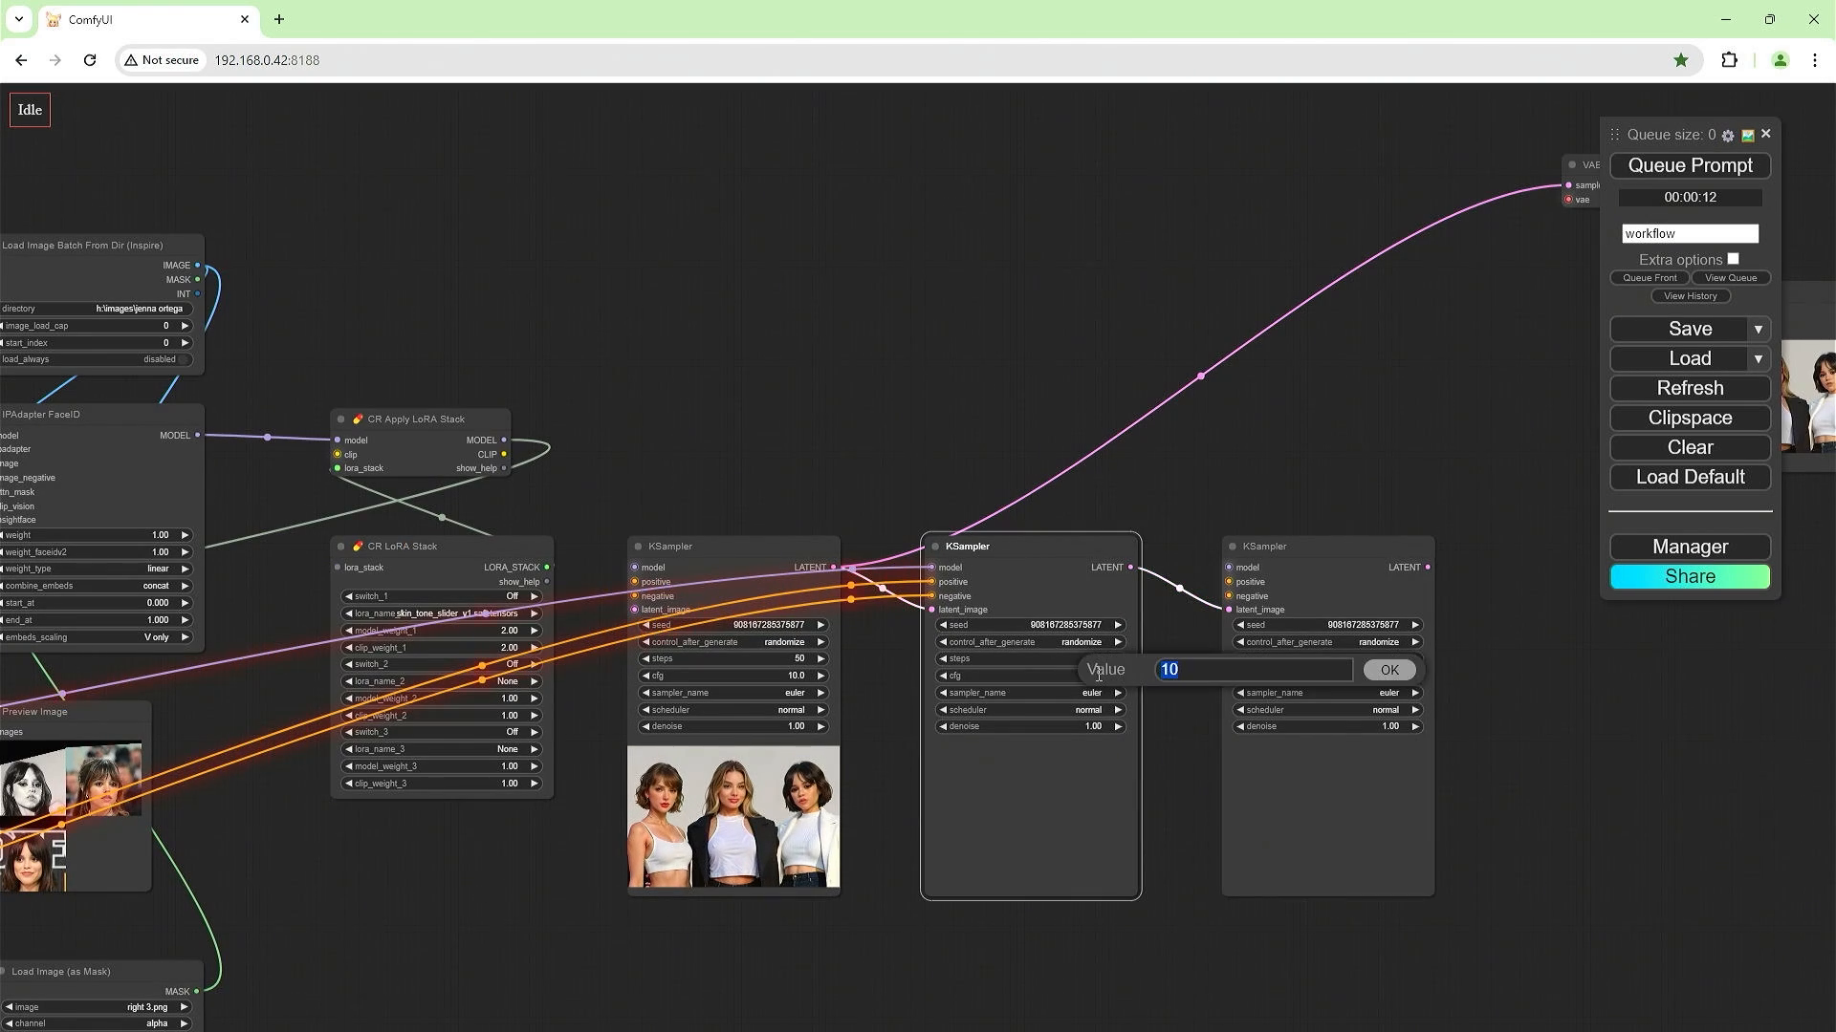
key("Return")
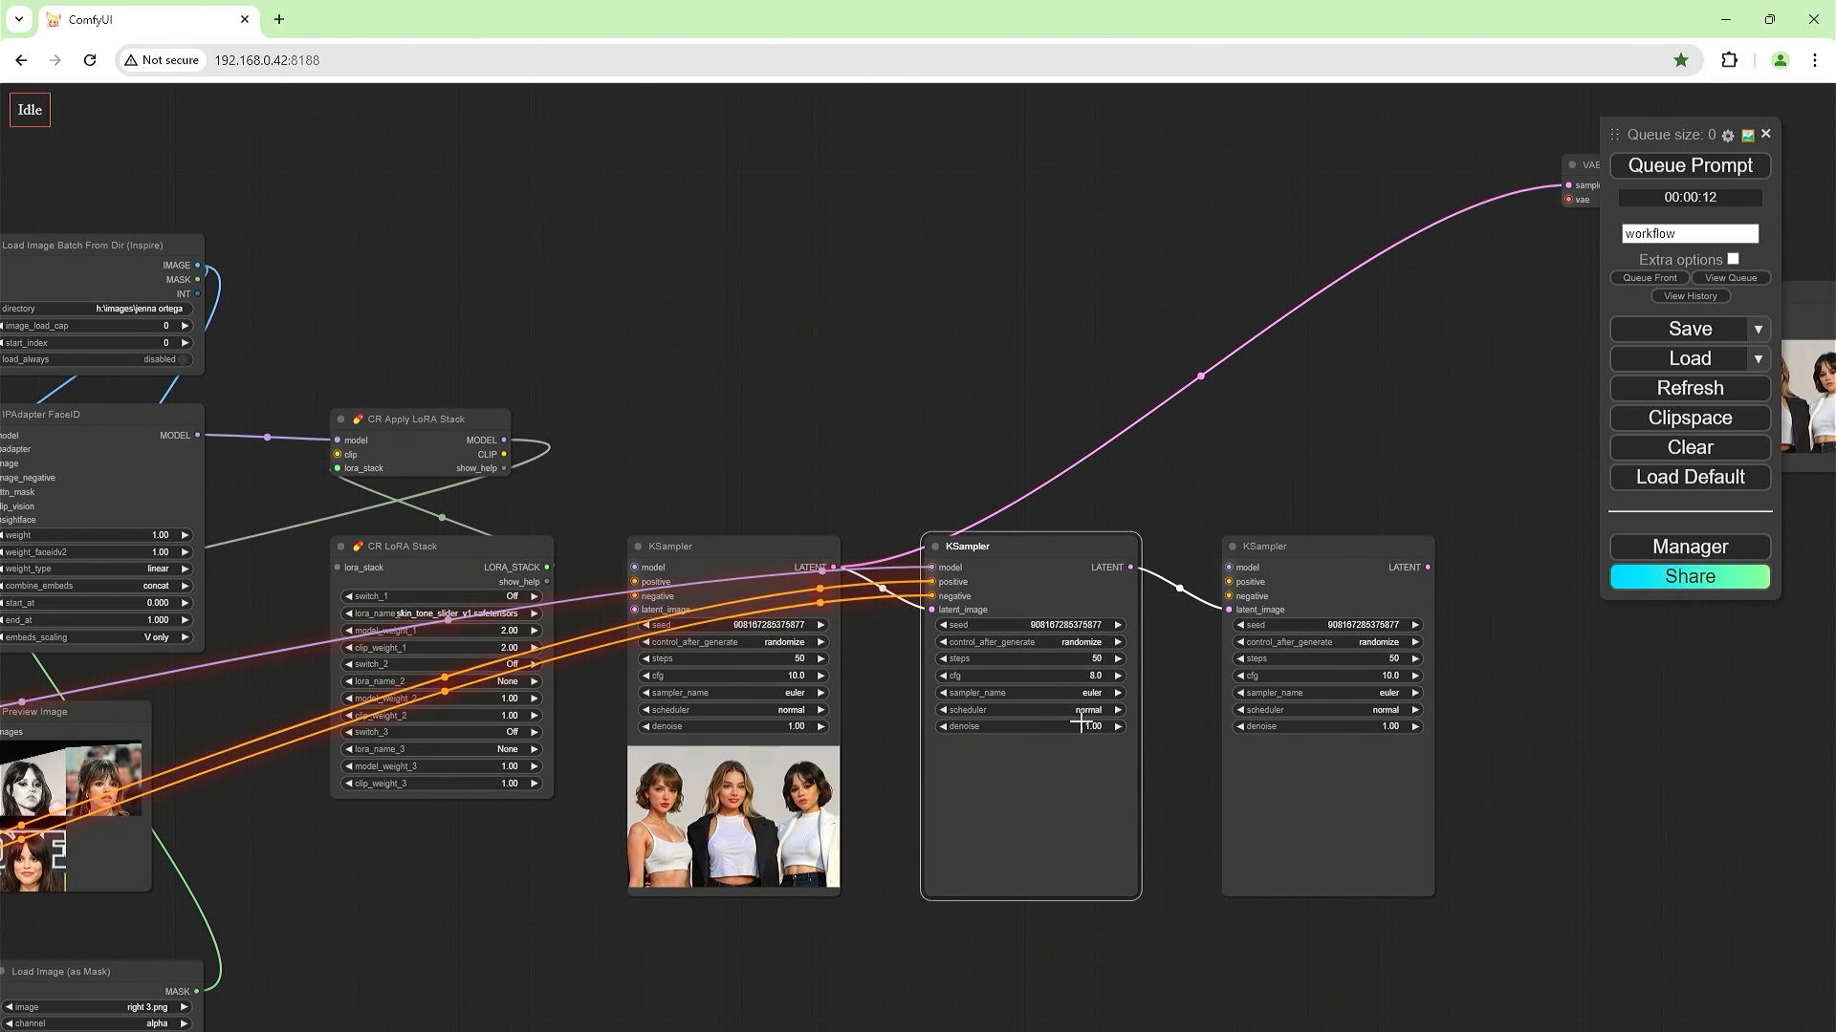
left_click(1081, 726)
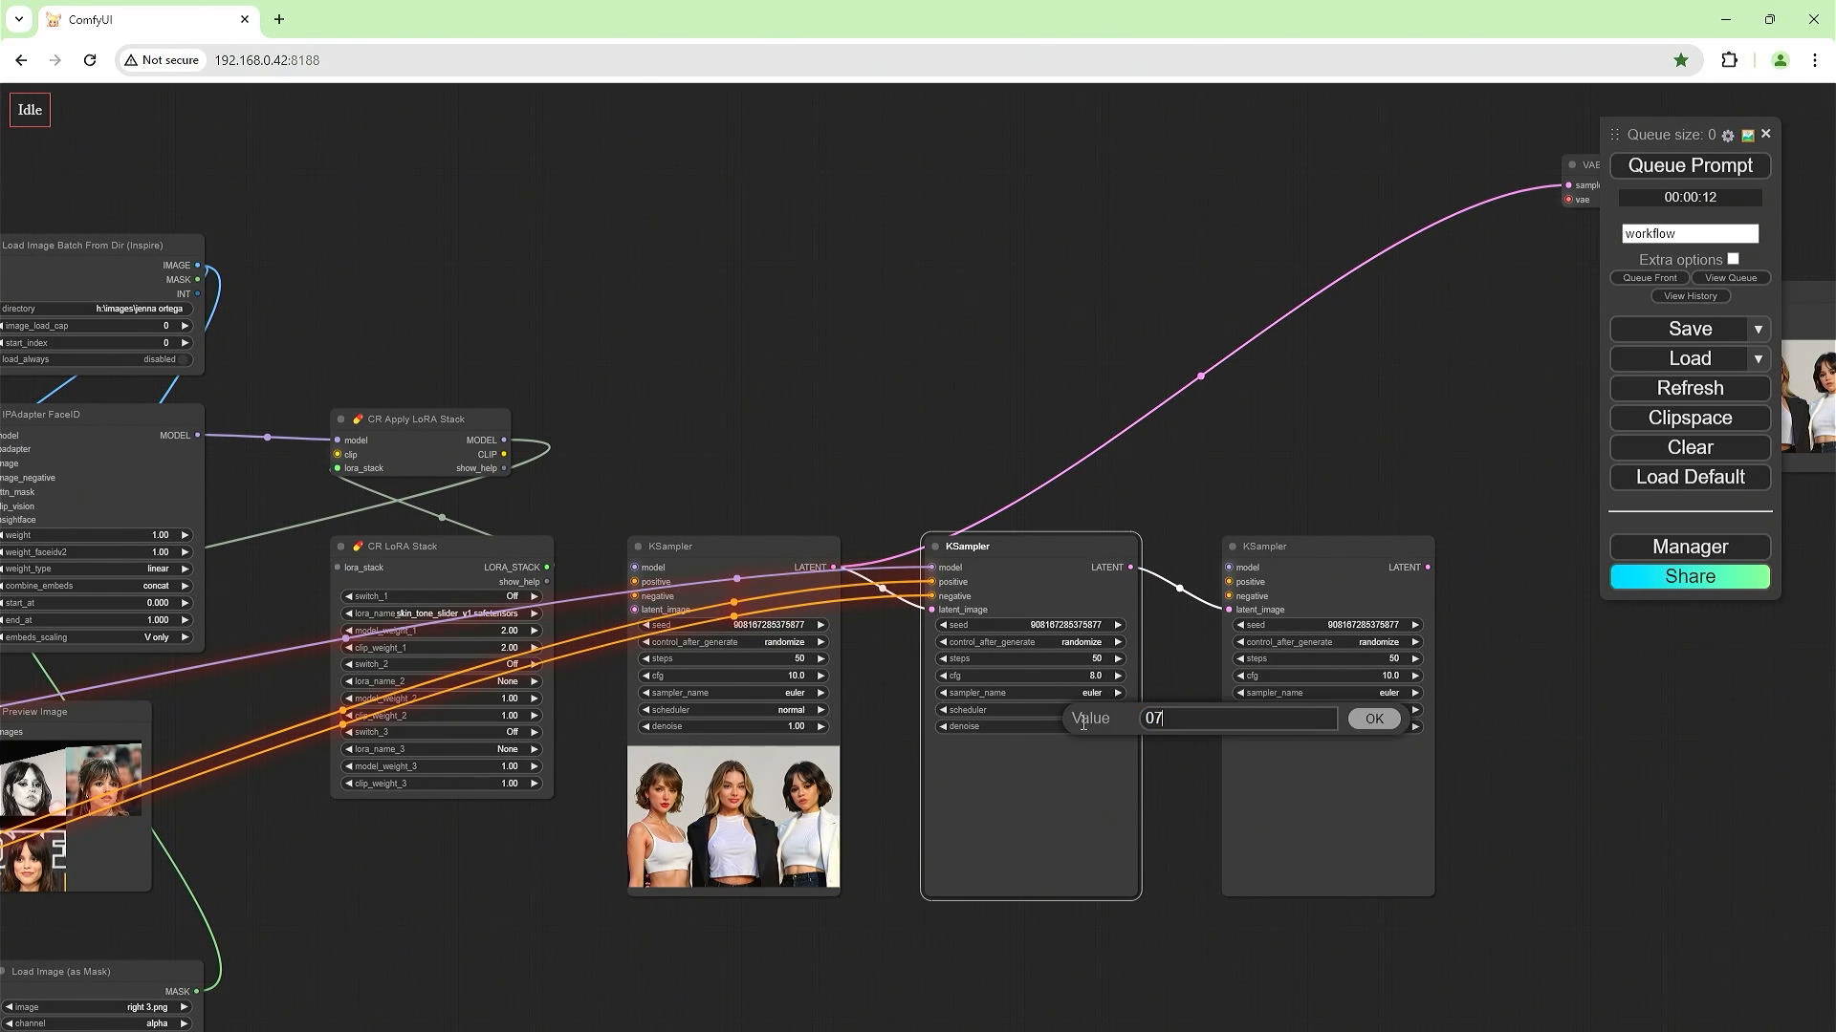
key("Return")
left_click(1095, 727)
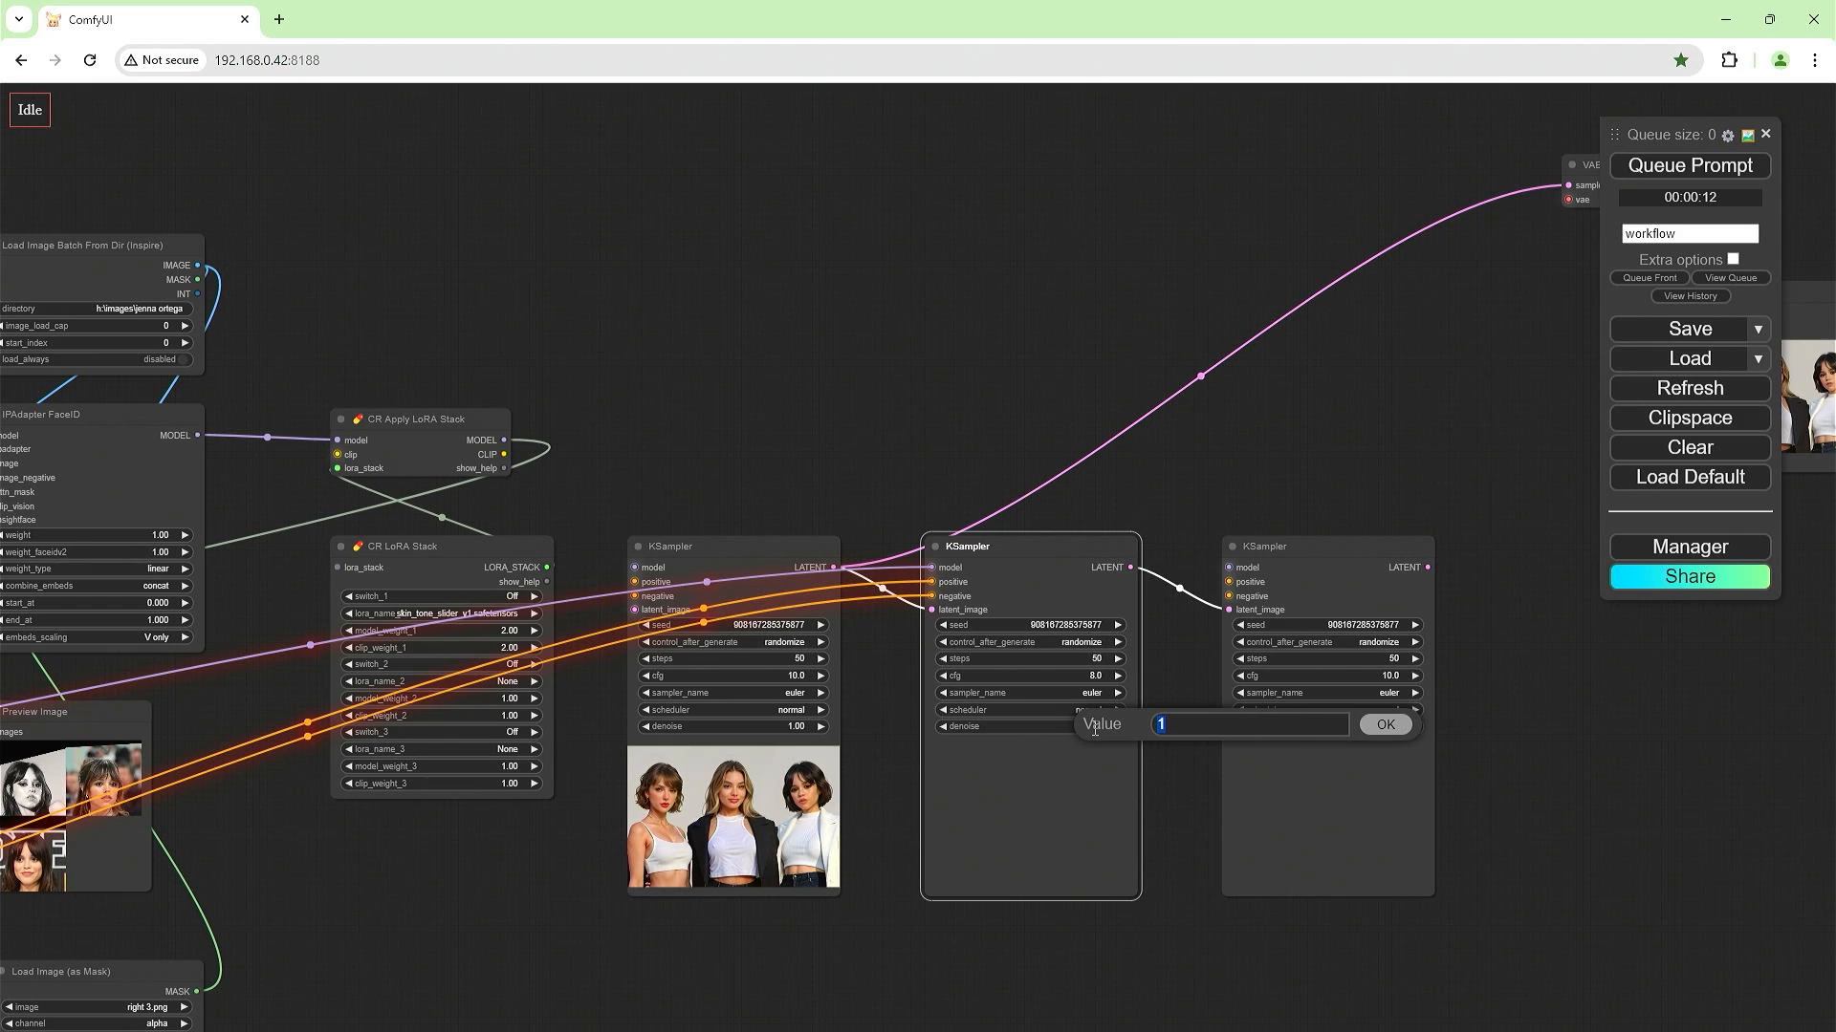
type(".7")
key("Return")
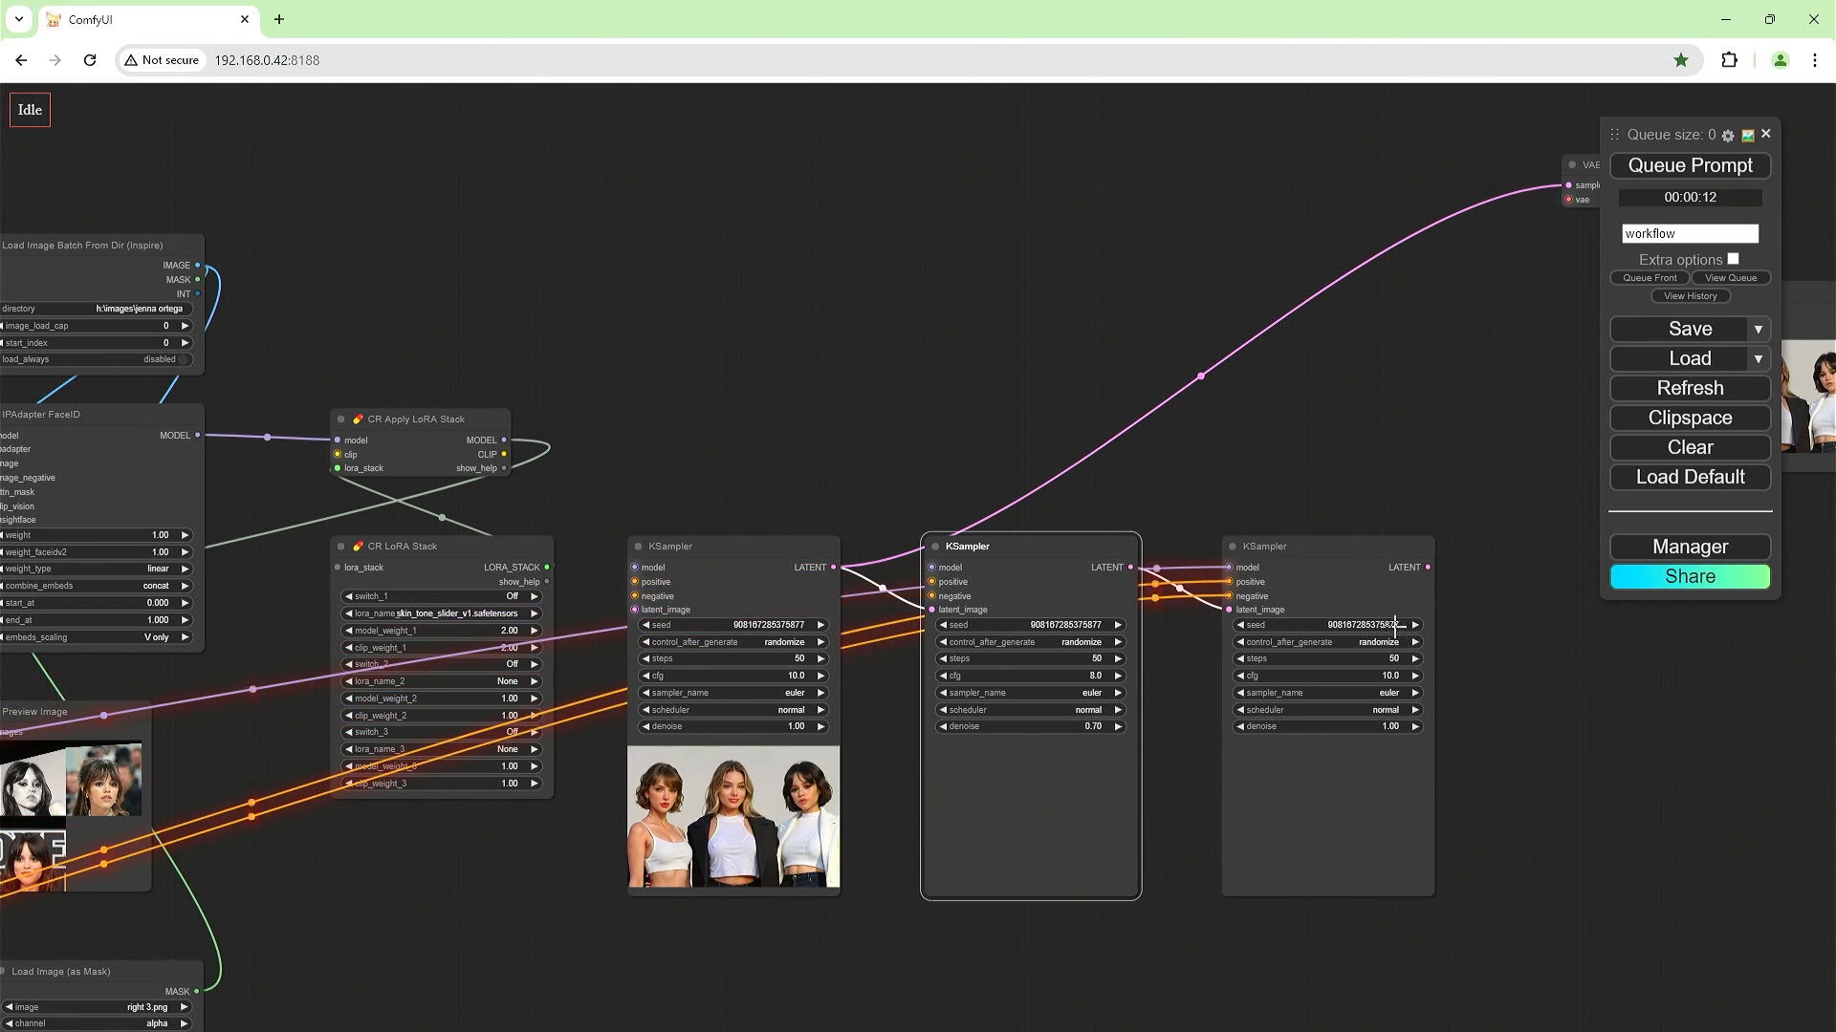
Set the last KSampler's cfg to 8 and its denoise to 0.5.
left_click(1392, 676)
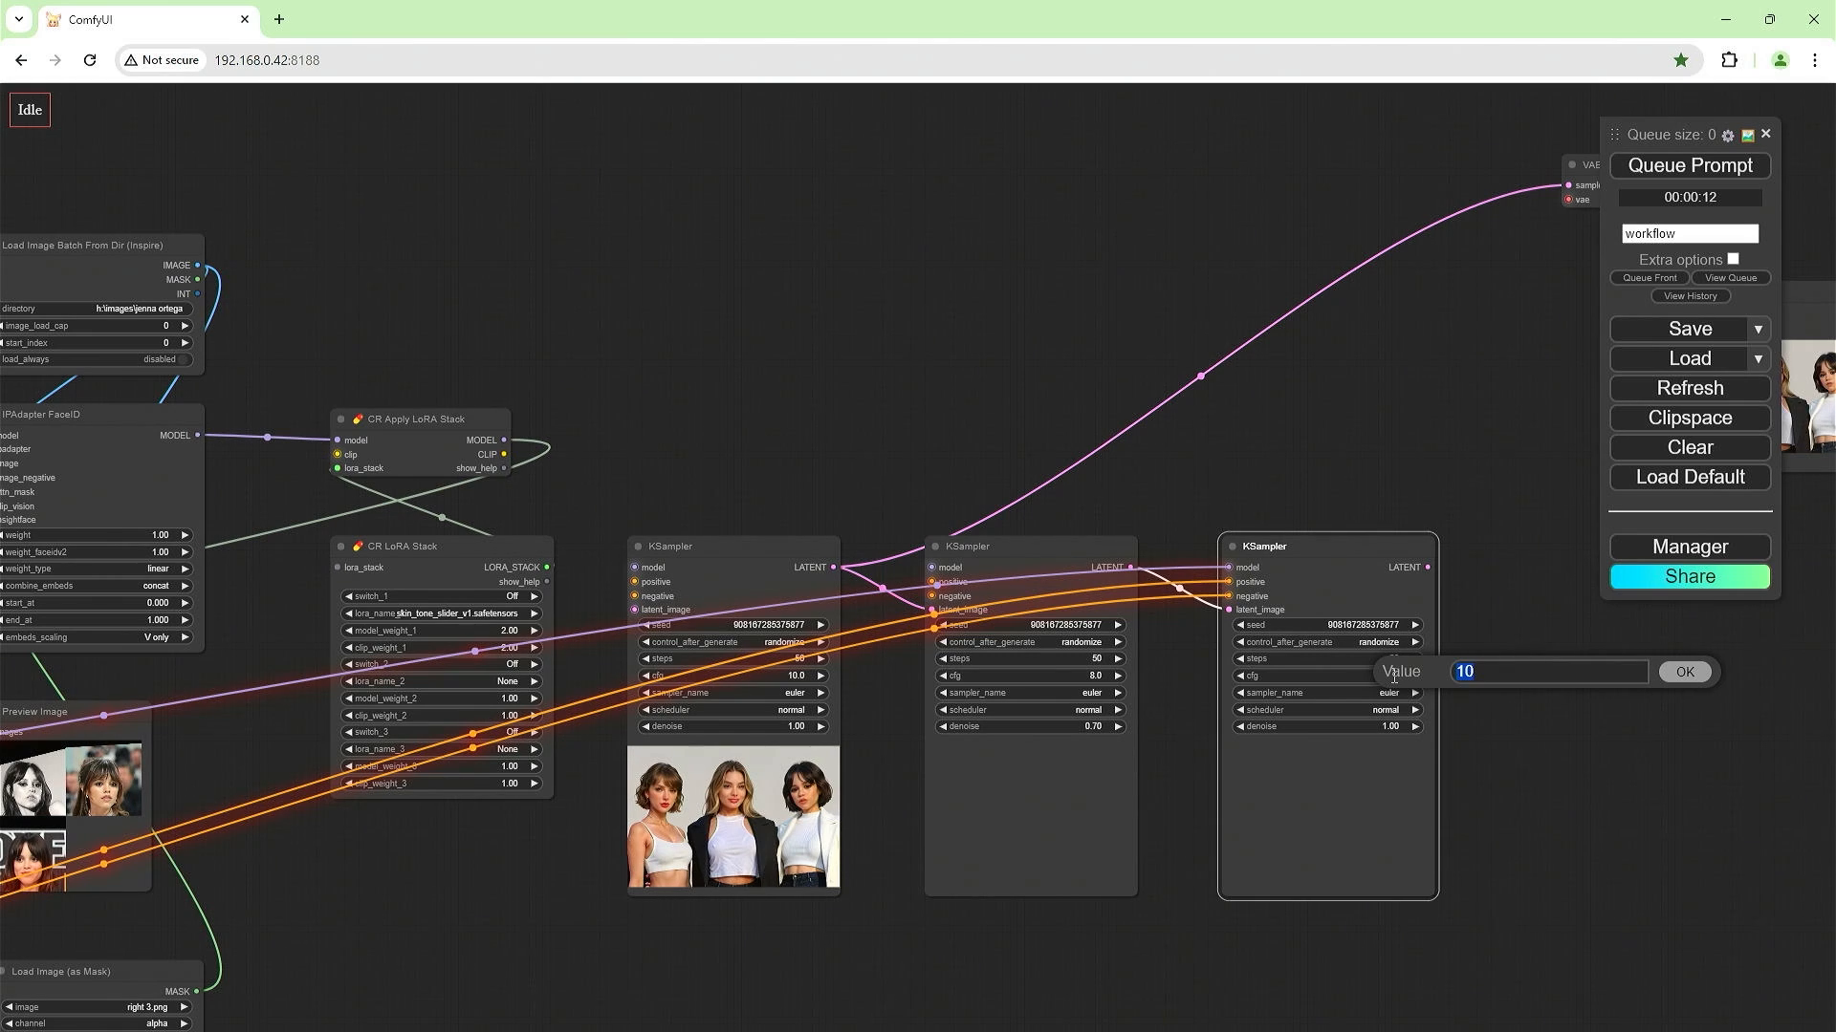
key("Return")
left_click(1395, 726)
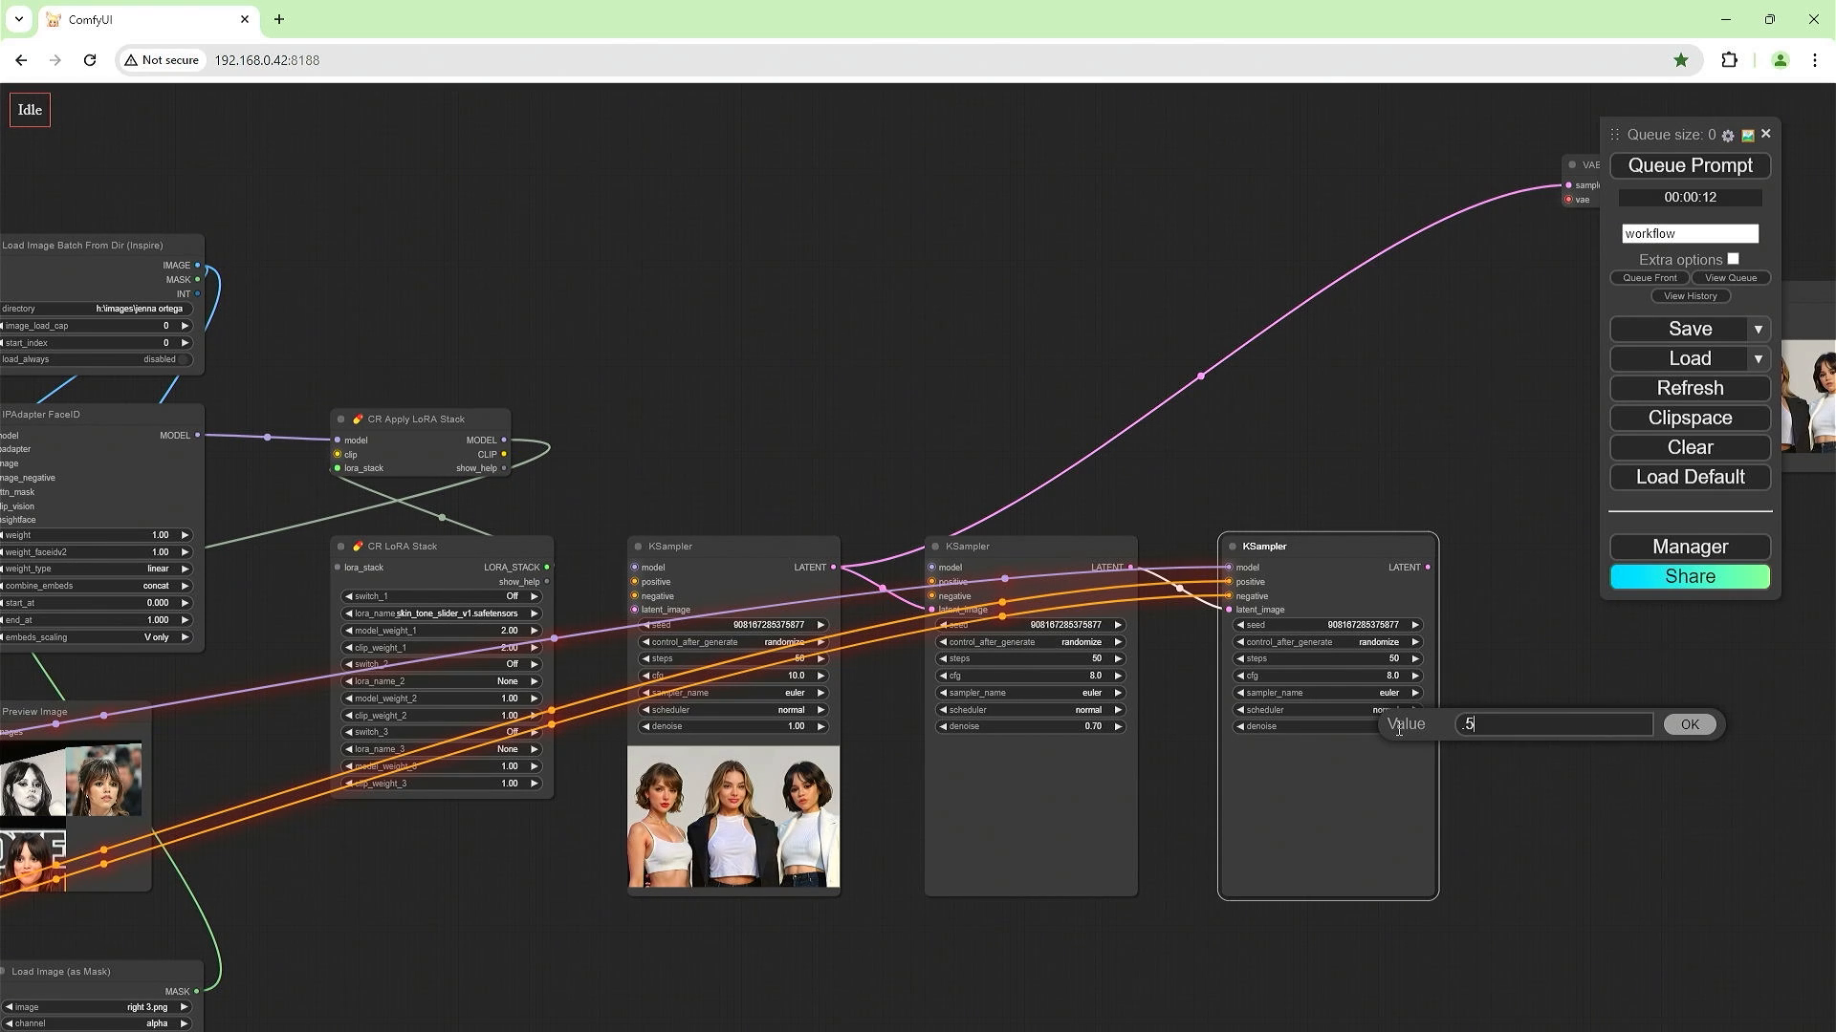
key("Return")
Reconnect VAE Decode's samples input to the LATENT output of the last KSampler in the chain.
left_click_drag(1585, 681, 853, 868)
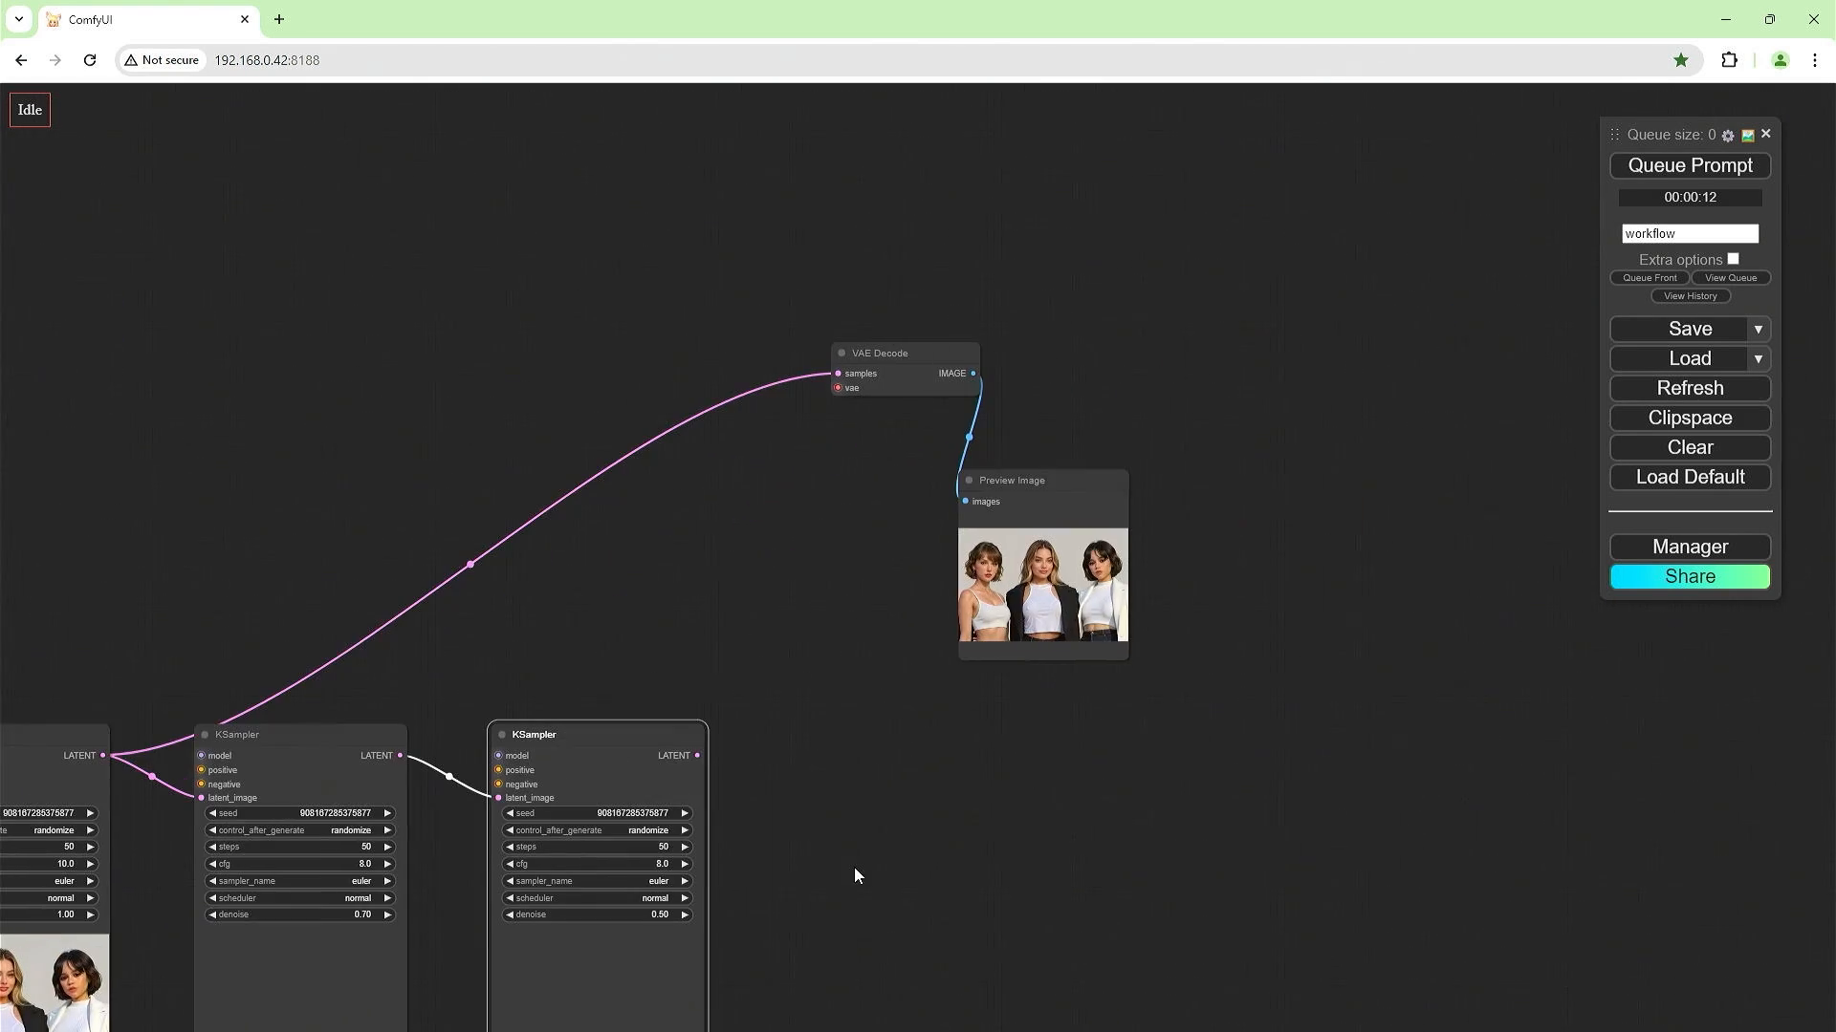
left_click_drag(845, 373, 628, 566)
left_click(836, 372)
left_click_drag(839, 379, 697, 755)
left_click(811, 589)
Line up VAE Decode and its Preview Image node directly after the last KSampler.
scroll(623, 627, "down", 6)
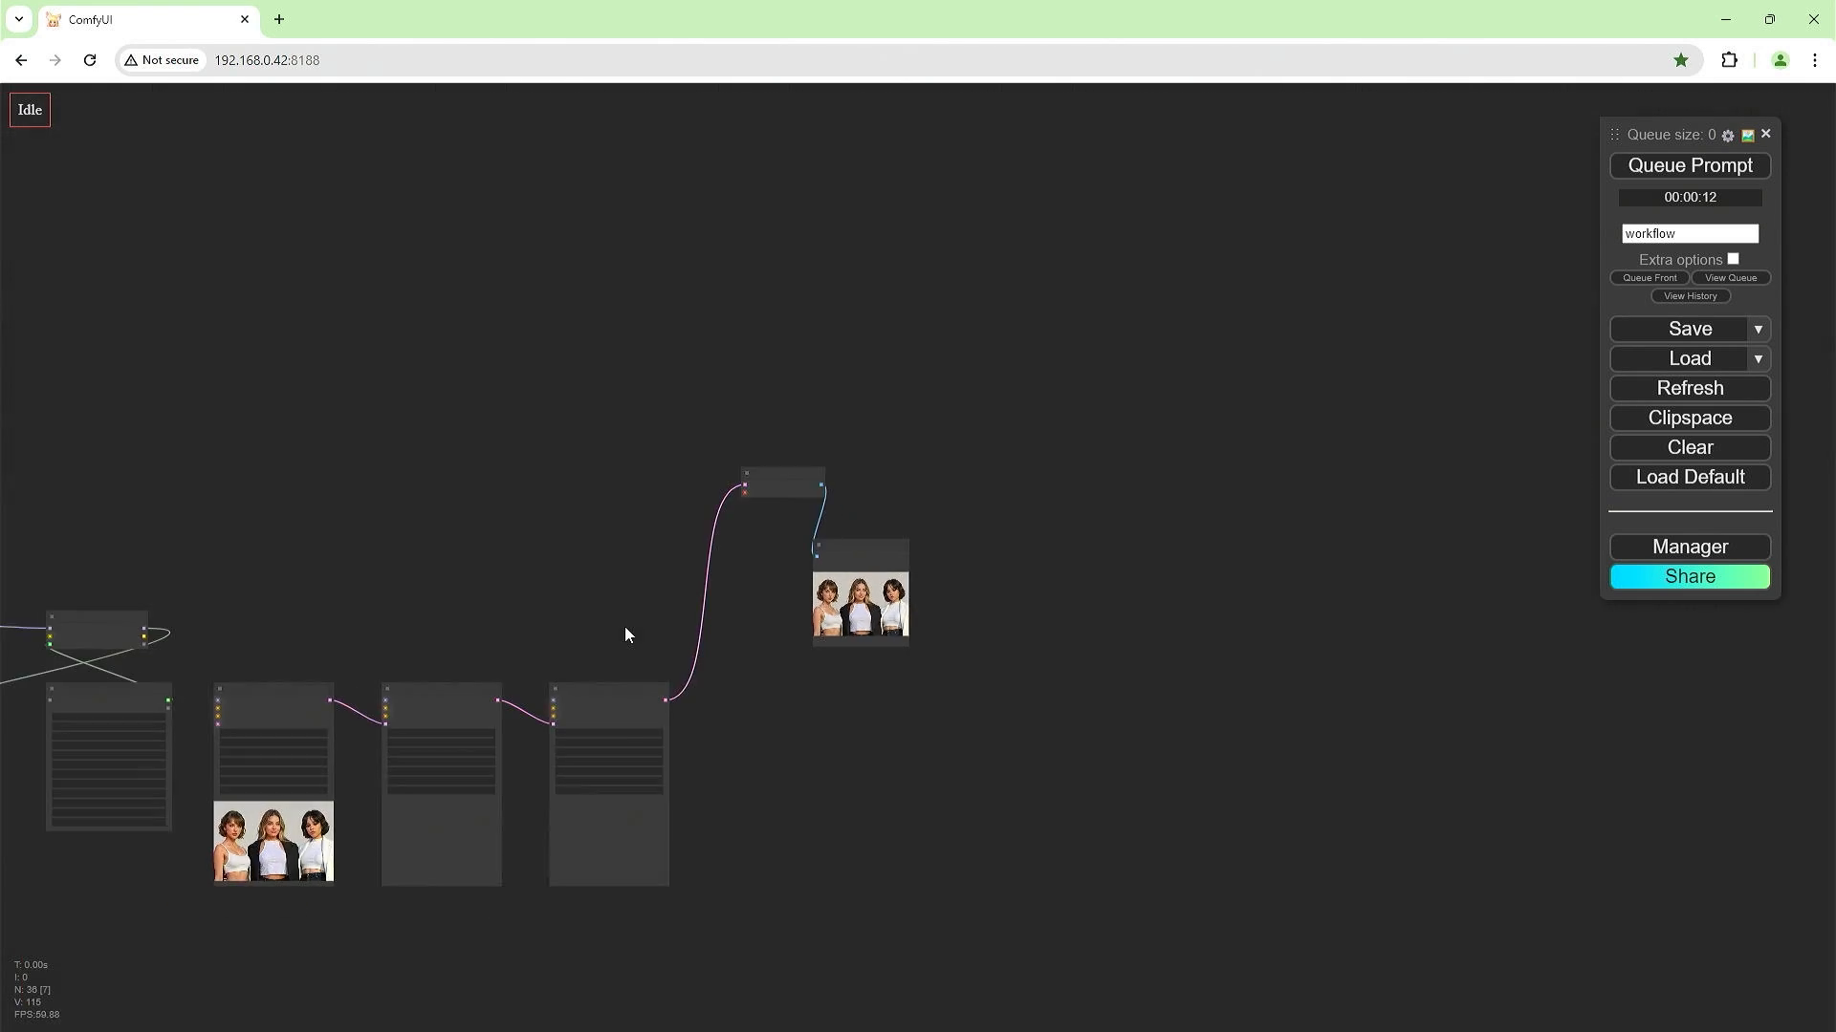
left_click_drag(662, 589, 1056, 491)
scroll(831, 608, "up", 5)
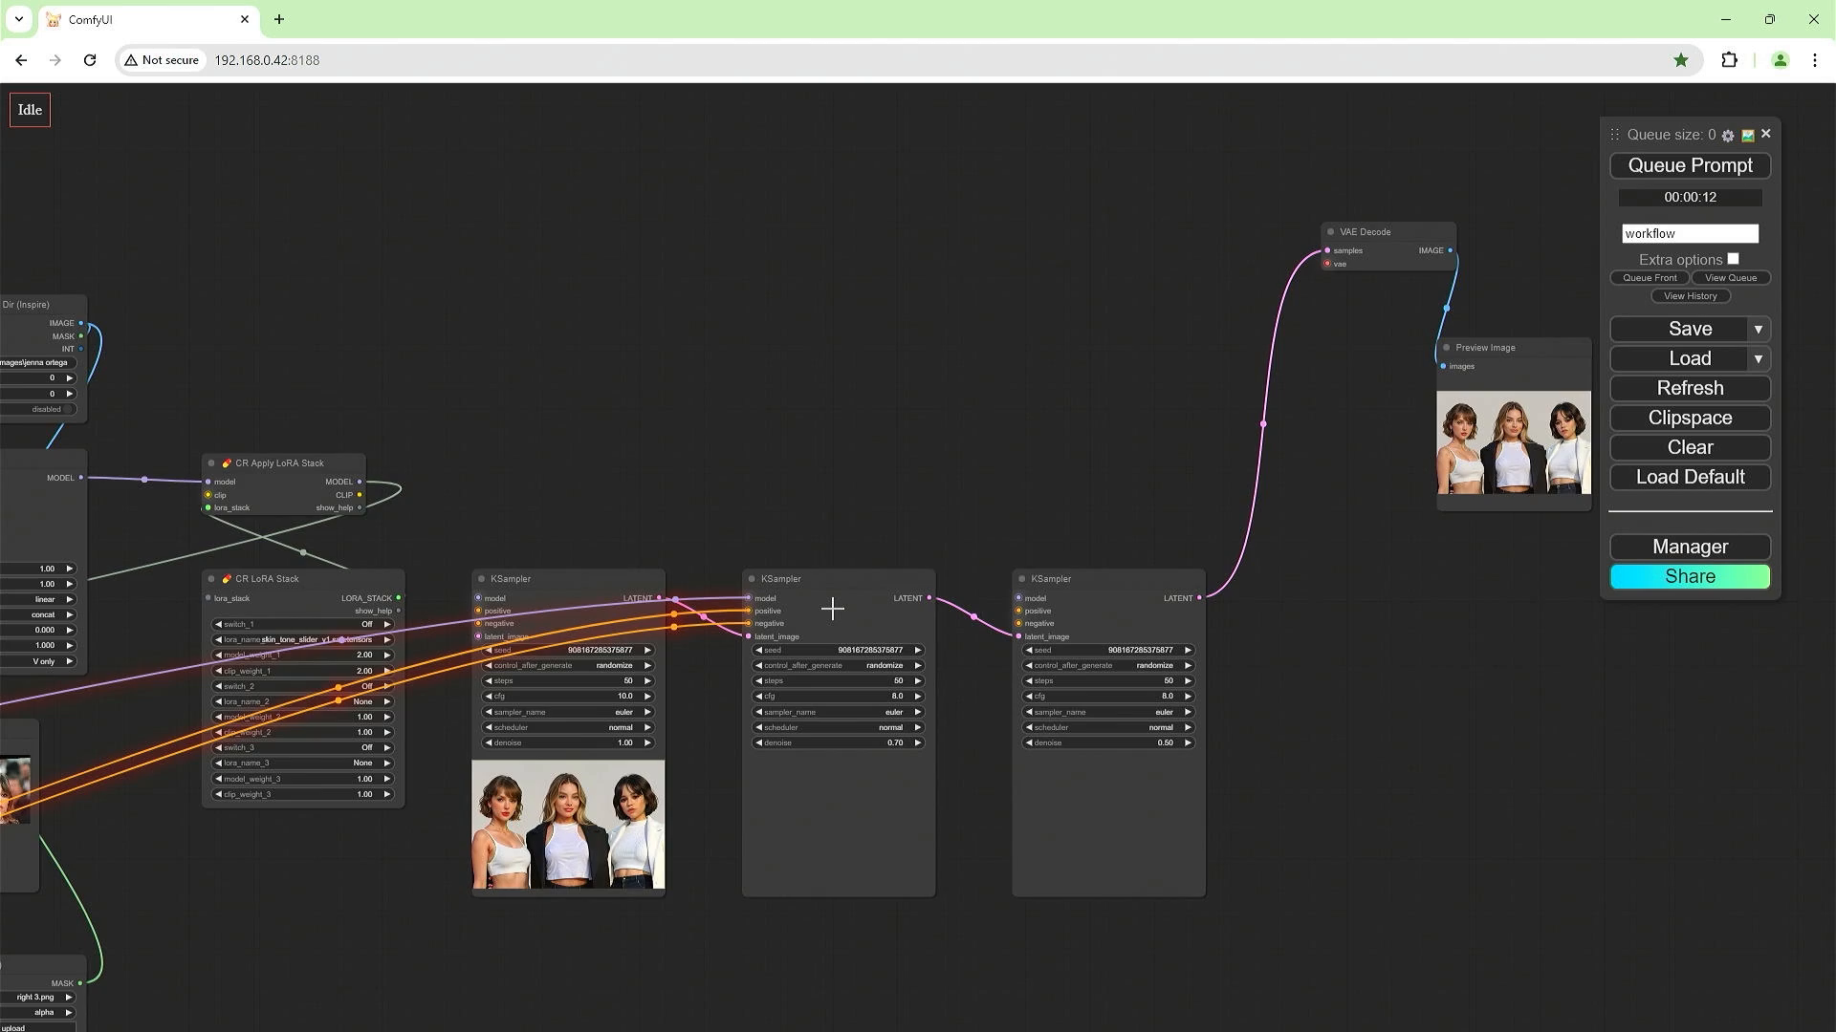
scroll(832, 608, "down", 4)
left_click_drag(1270, 420, 1377, 501)
left_click_drag(1216, 364, 1213, 570)
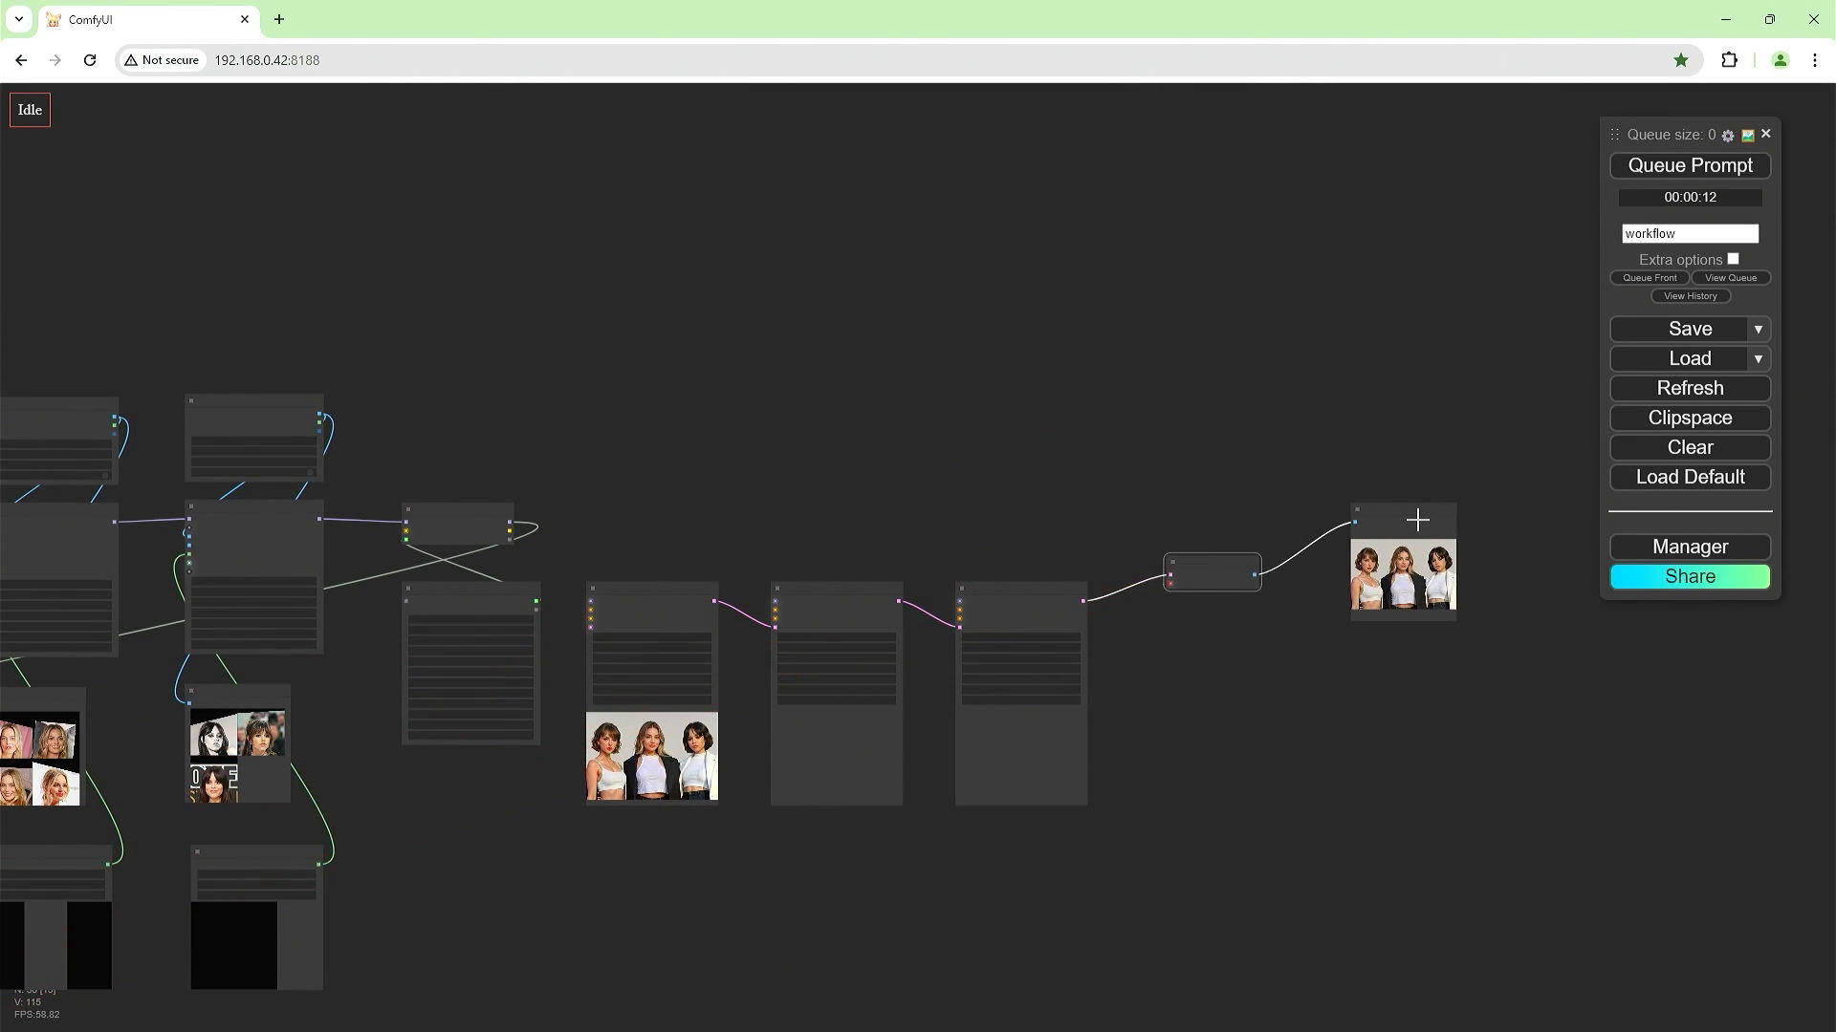
left_click_drag(1419, 521, 1390, 571)
Queue the workflow, open the Preview Image result at full size to inspect the three faces, and return to the graph.
left_click(1658, 167)
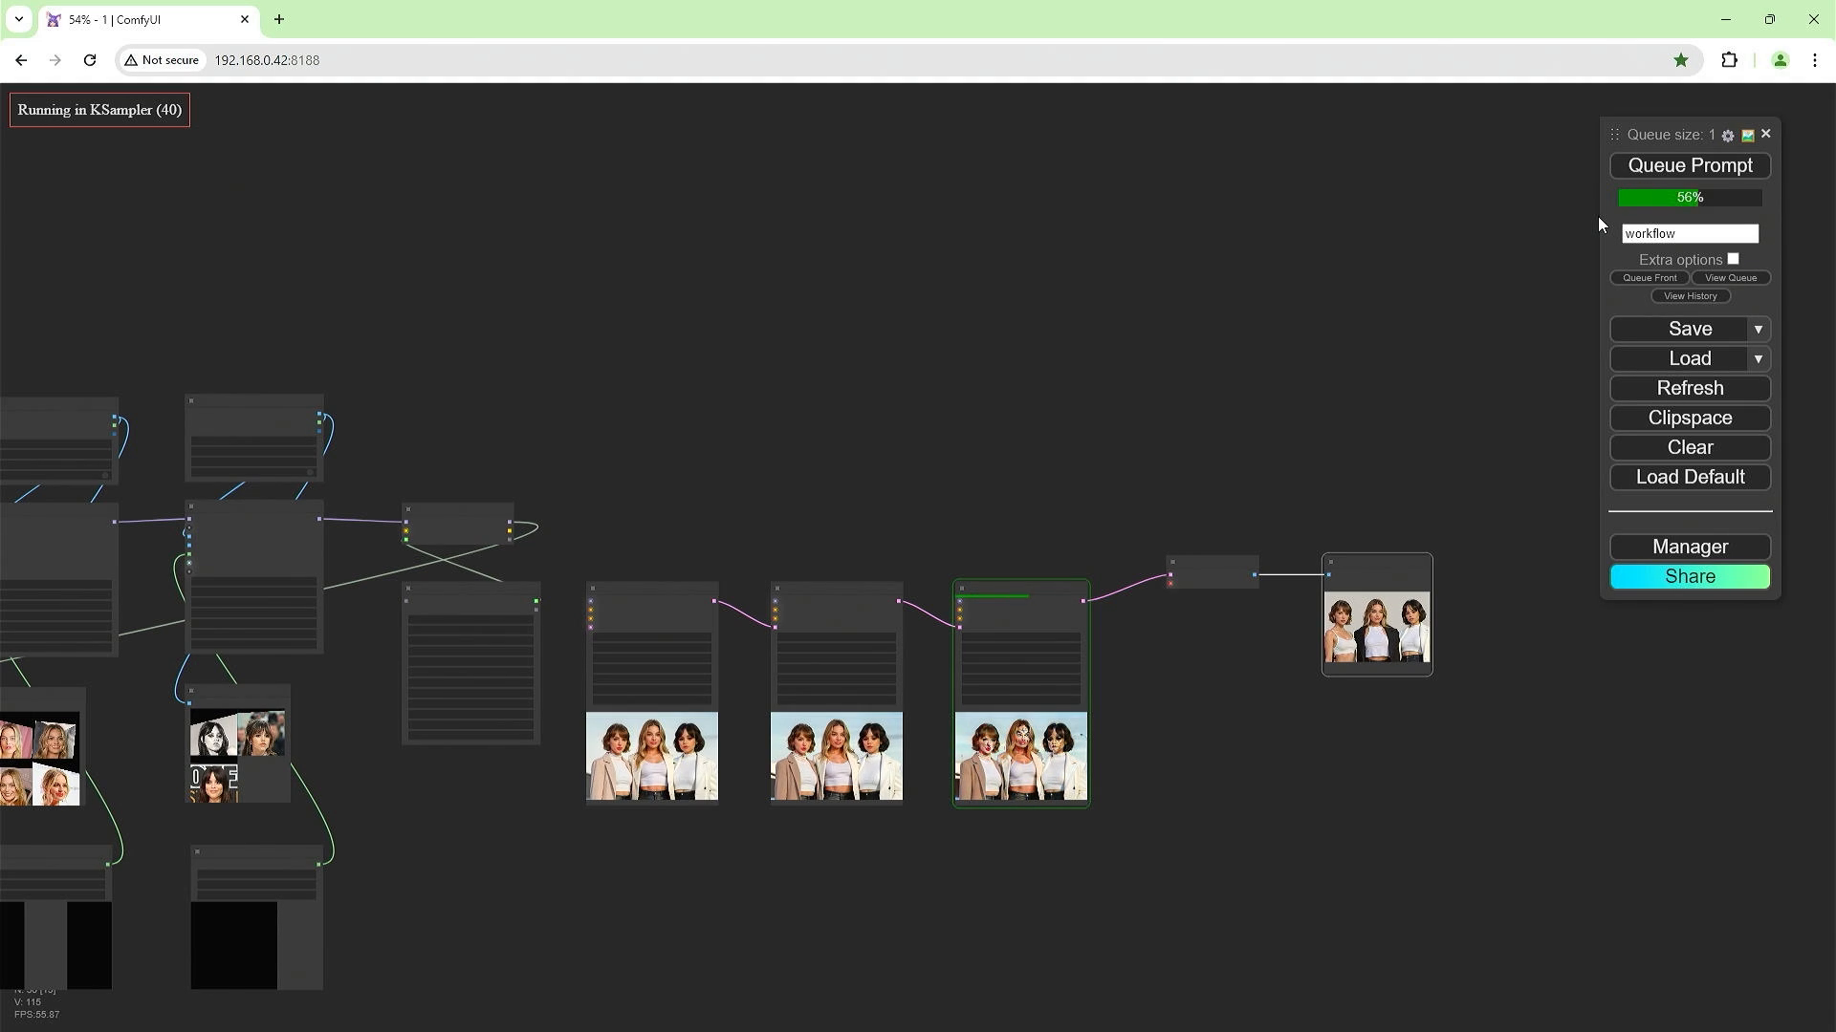
right_click(1391, 617)
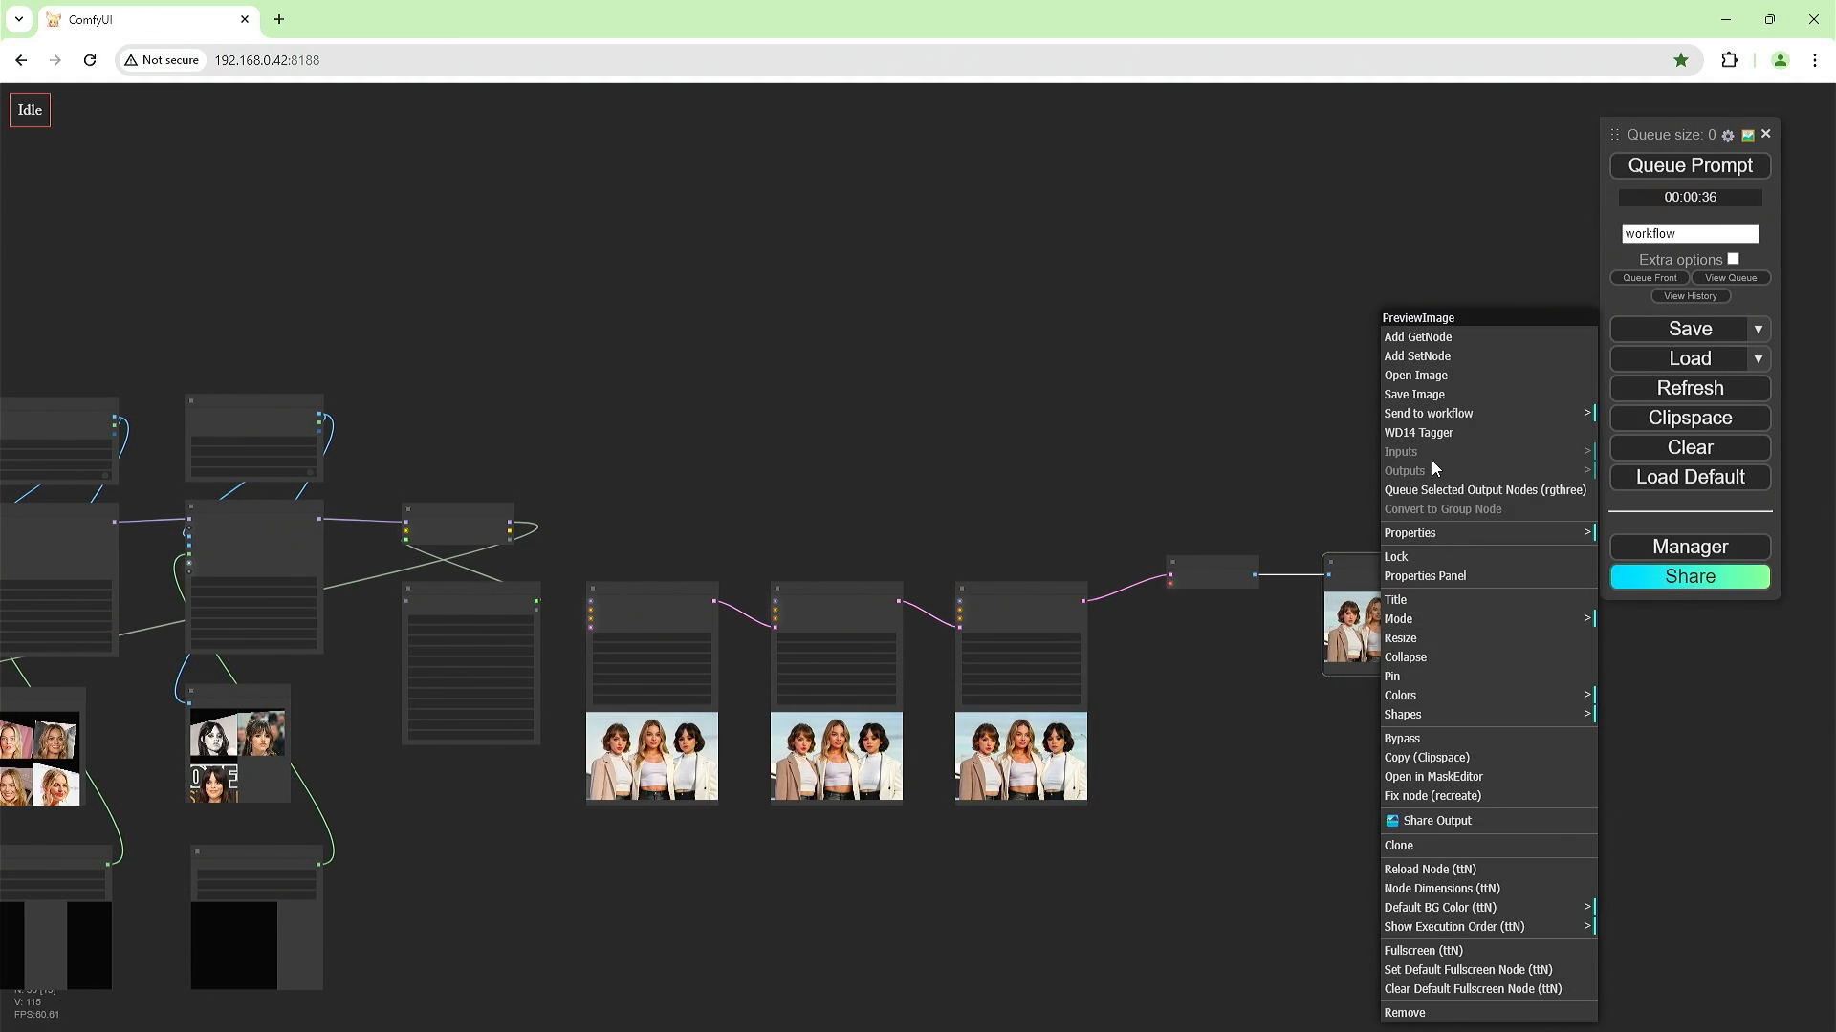
left_click(1440, 377)
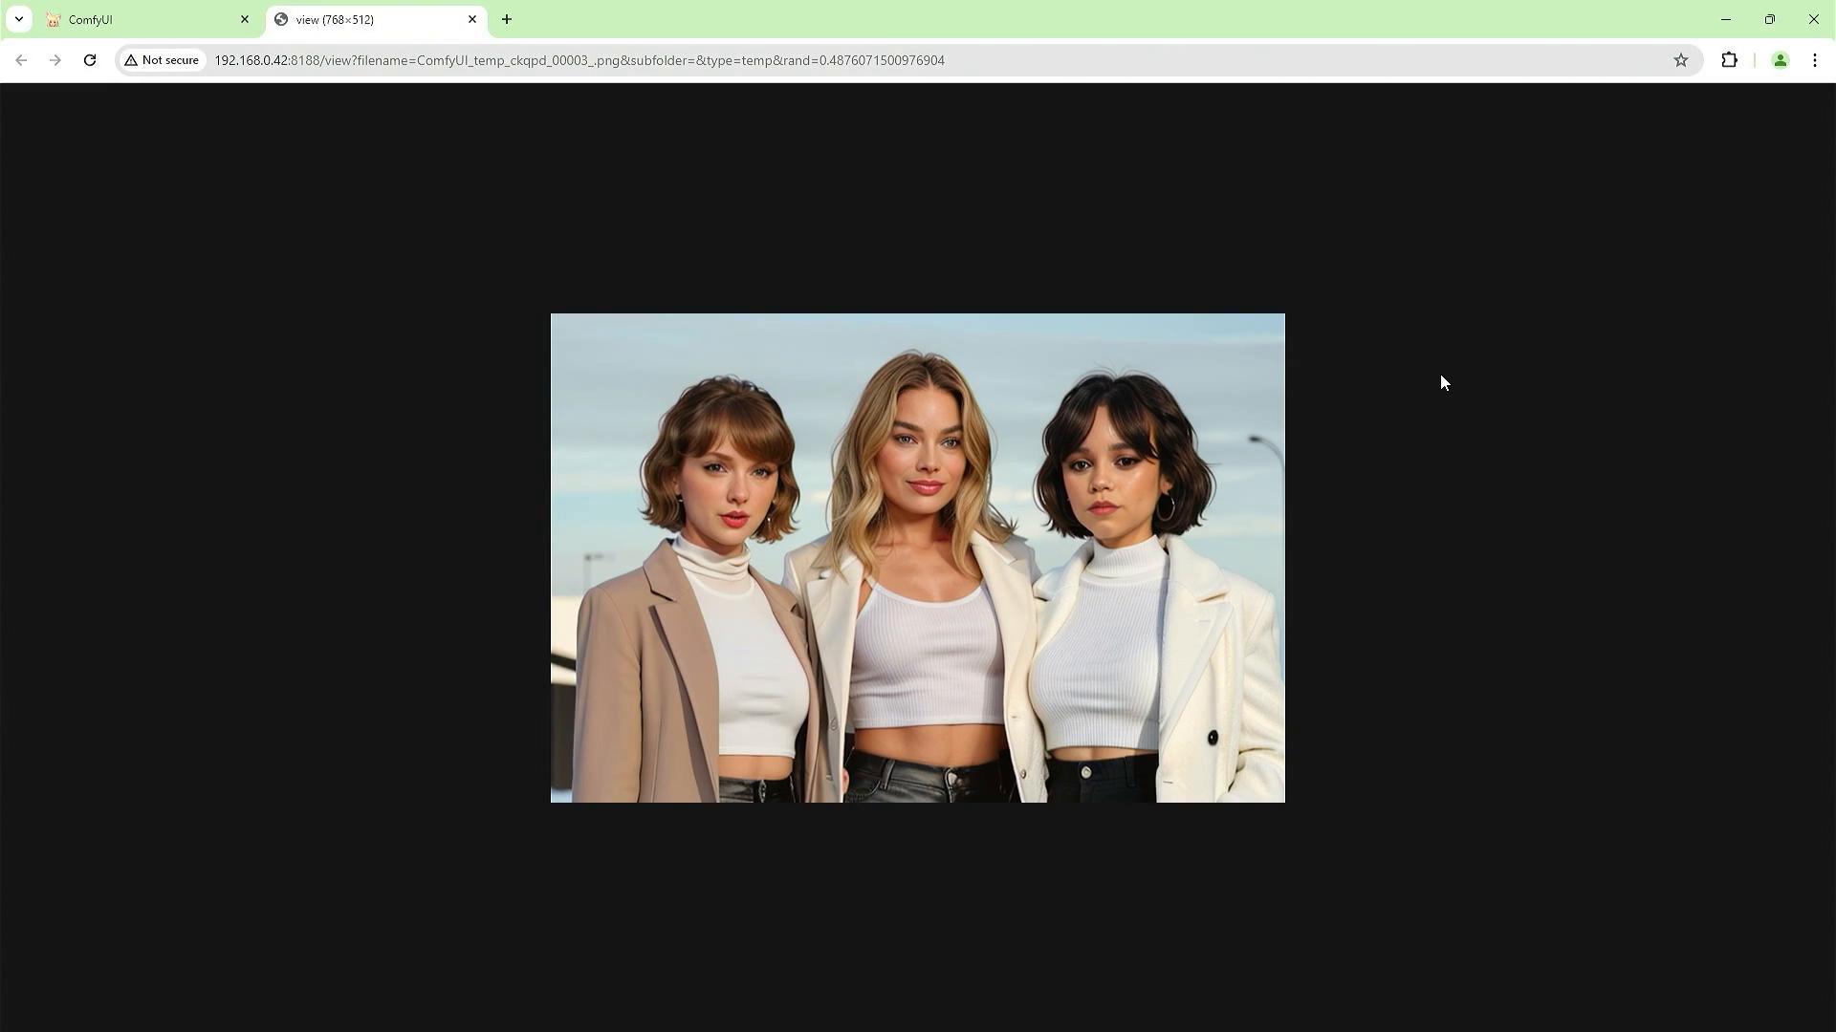
left_click(473, 19)
Add an Ultimate SD Upscale node between VAE Decode and Preview Image, and feed VAE Decode's IMAGE output into its image input.
left_click_drag(1160, 496, 705, 273)
double_click(771, 424)
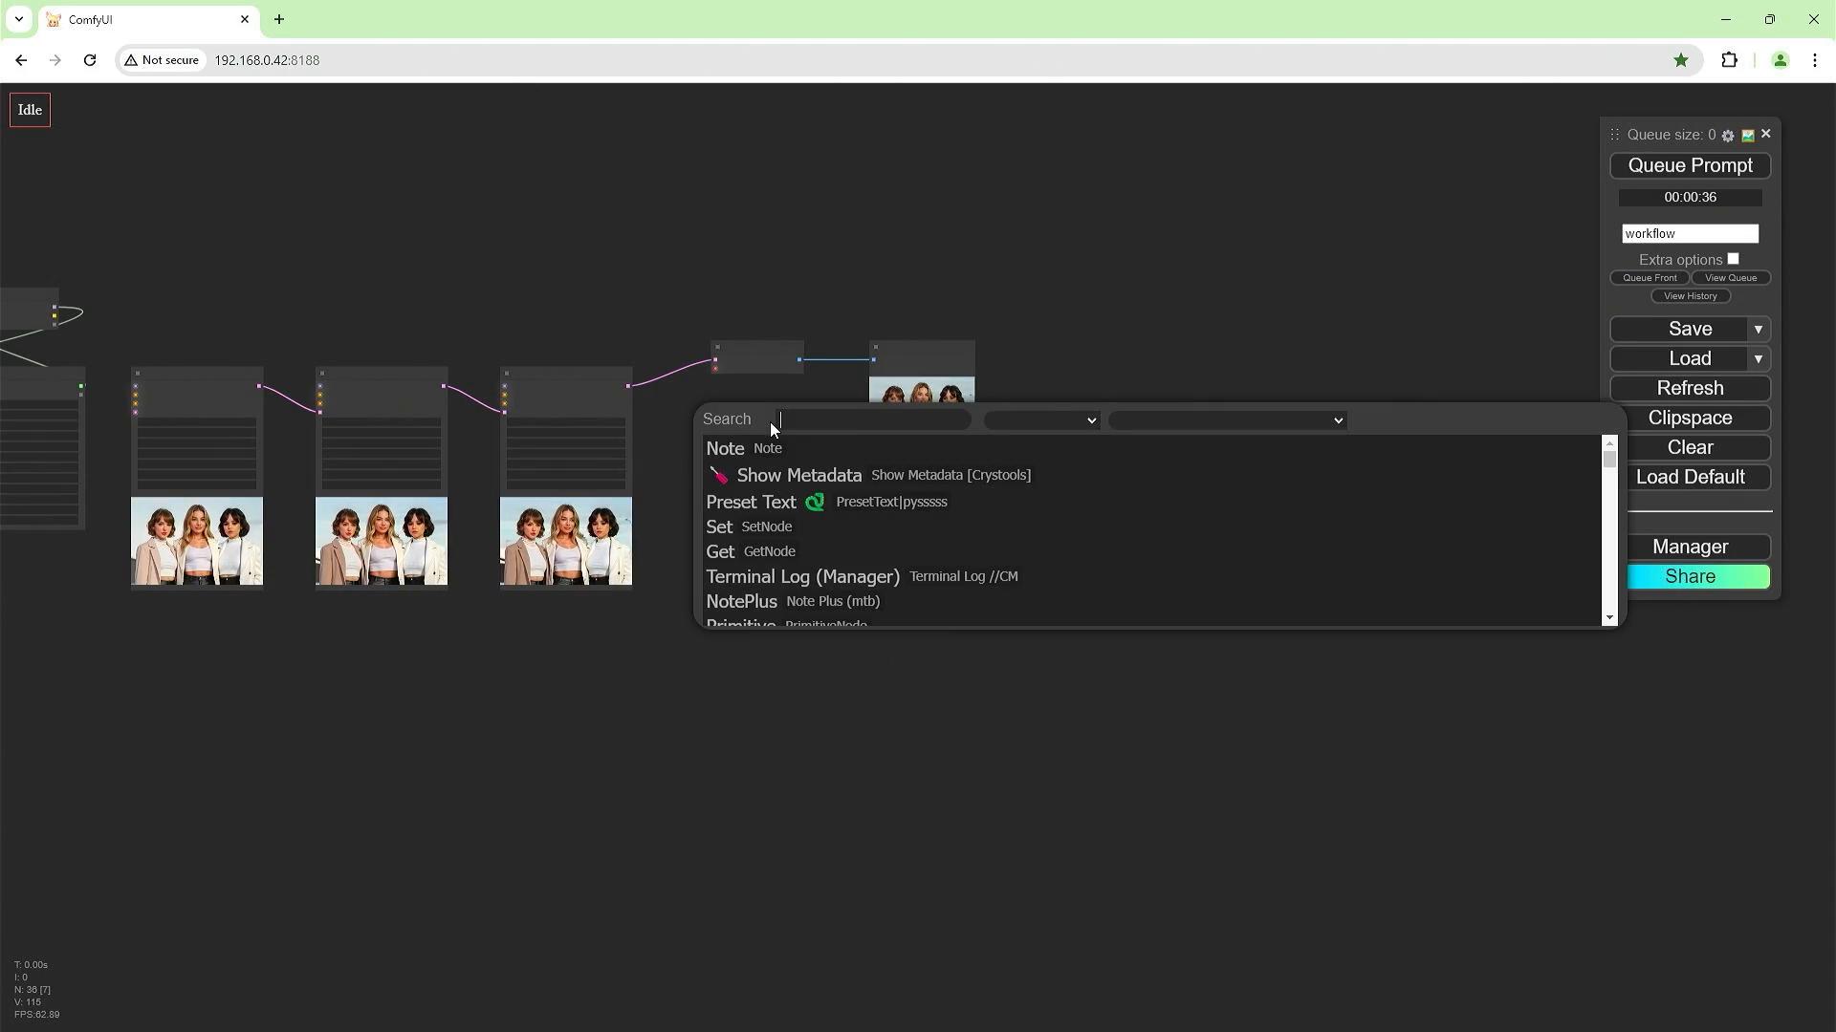
type("sd up")
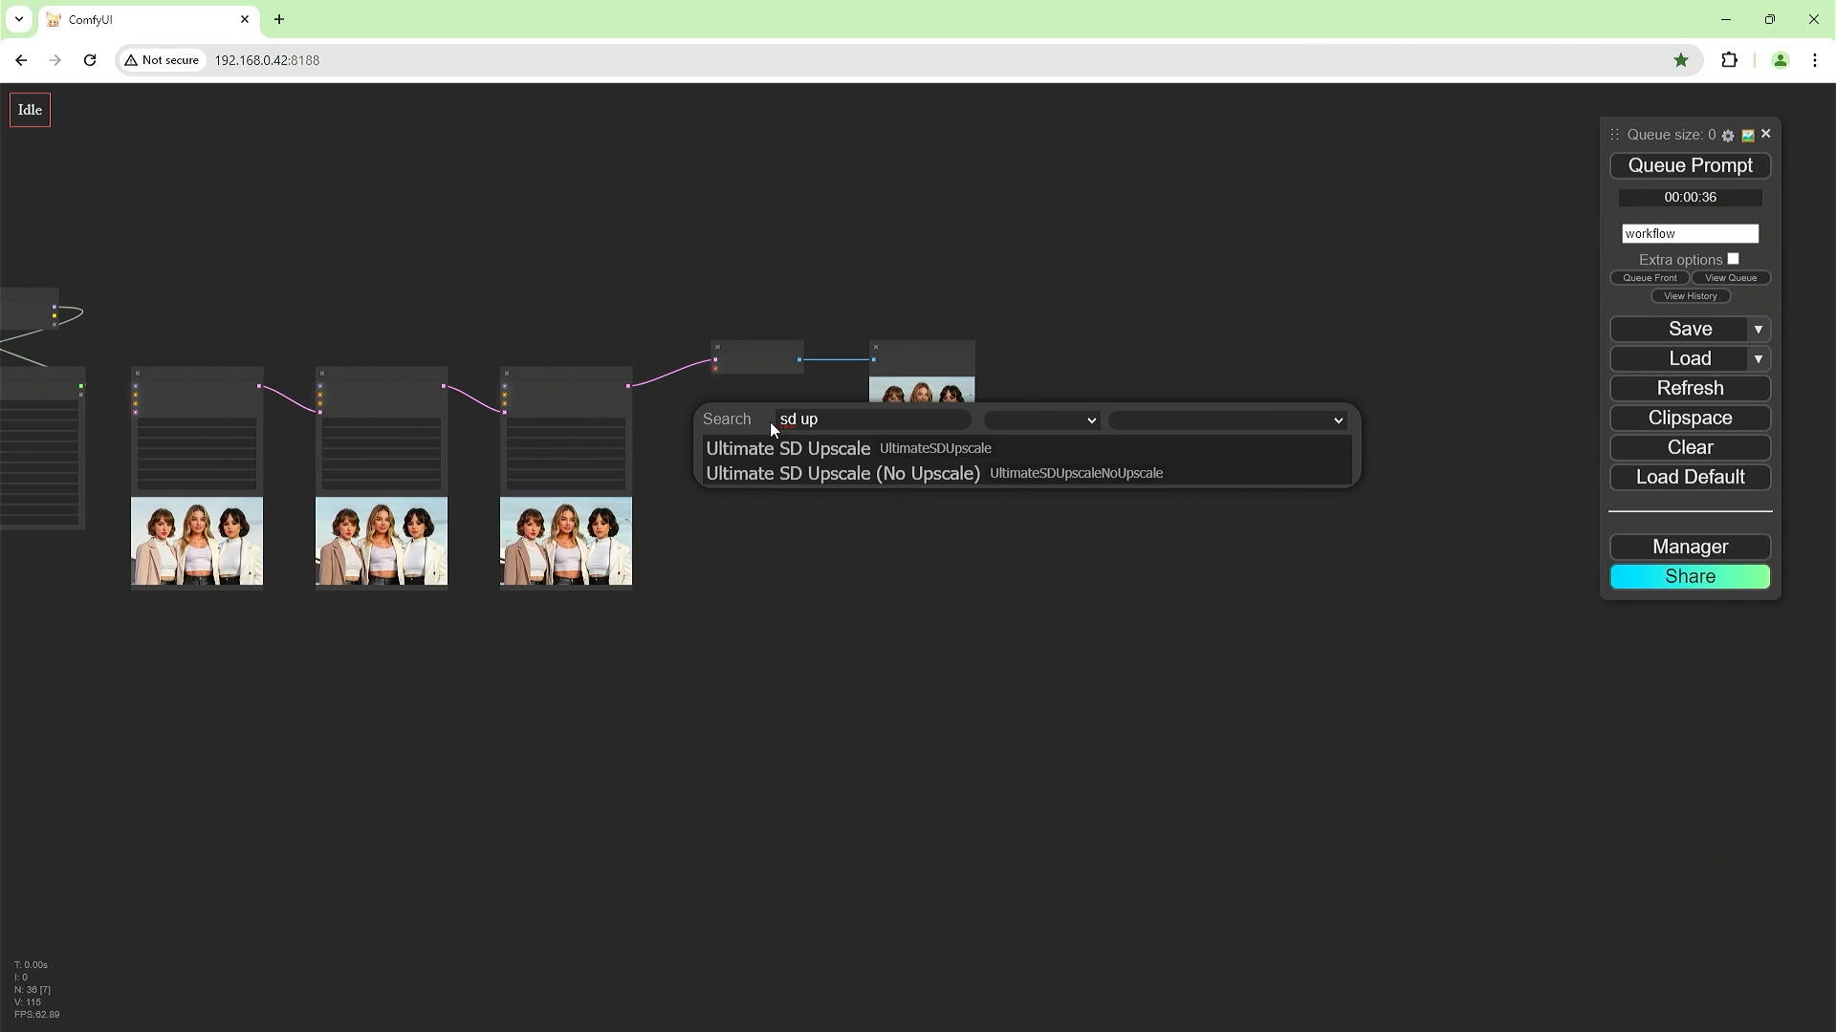
left_click(779, 448)
left_click_drag(944, 358, 1234, 306)
left_click_drag(816, 435, 911, 390)
left_click(793, 362)
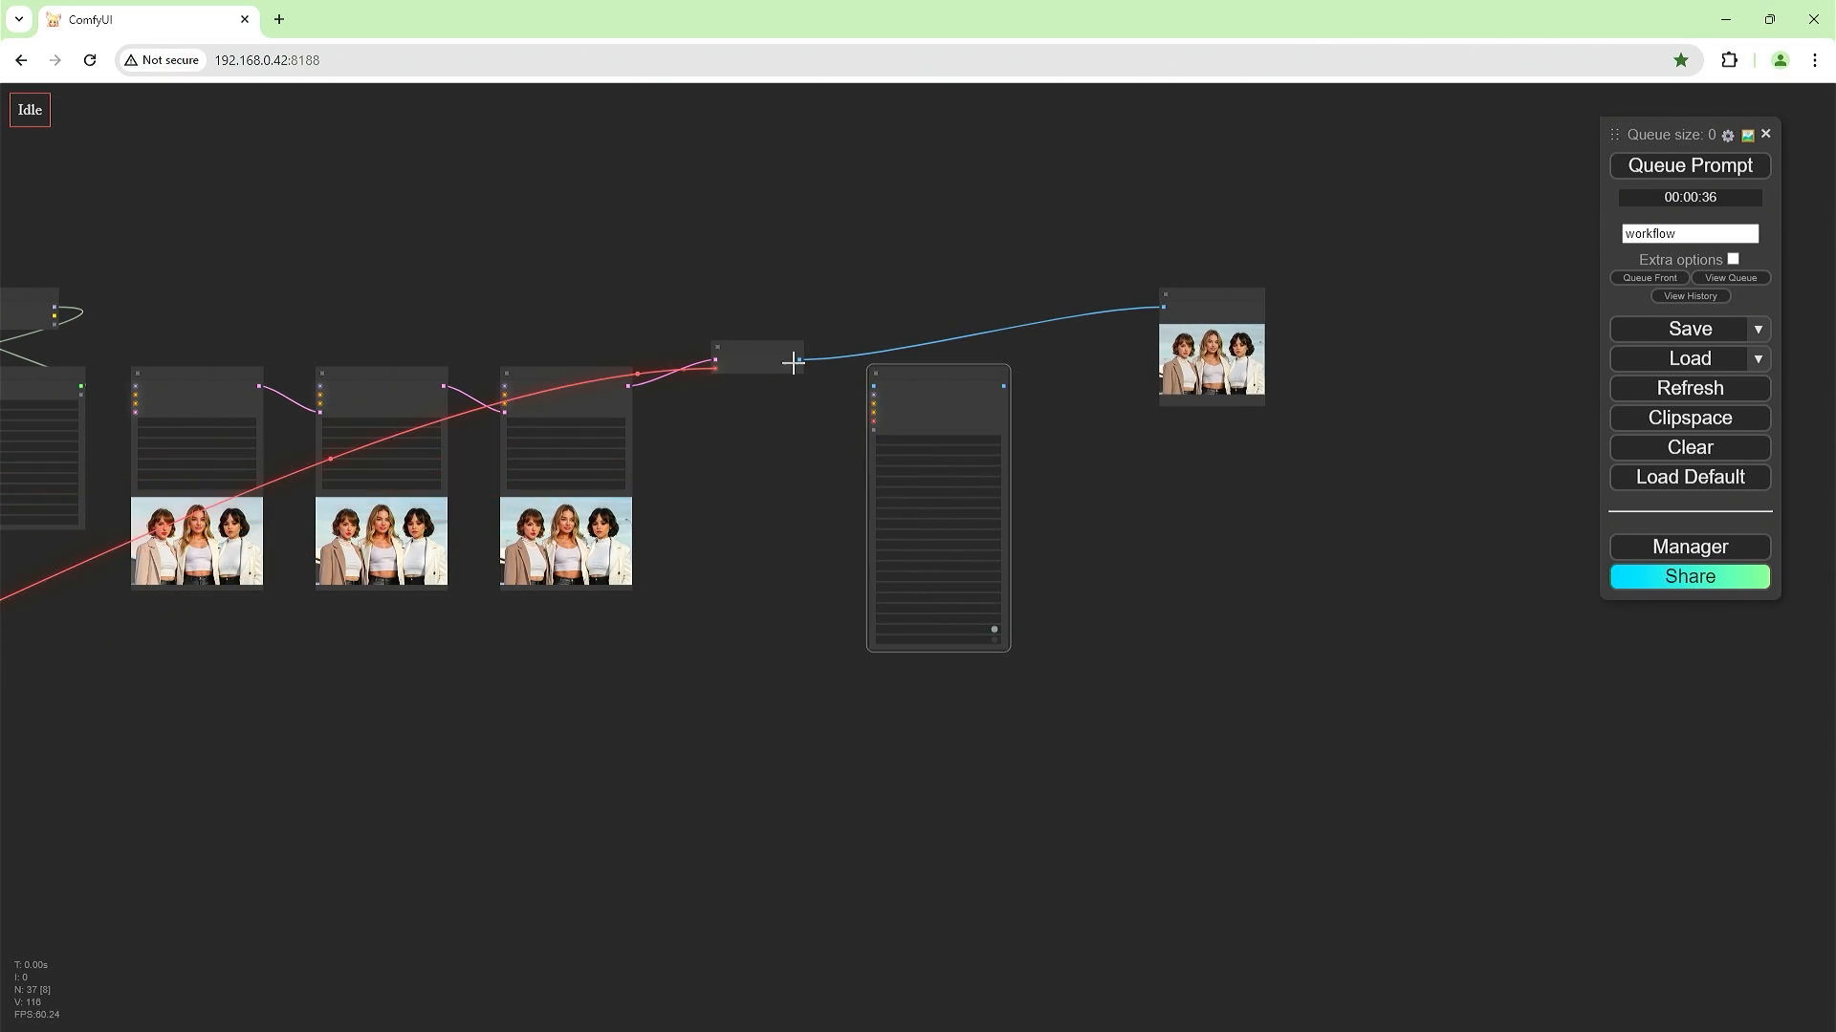
scroll(808, 502, "up", 5)
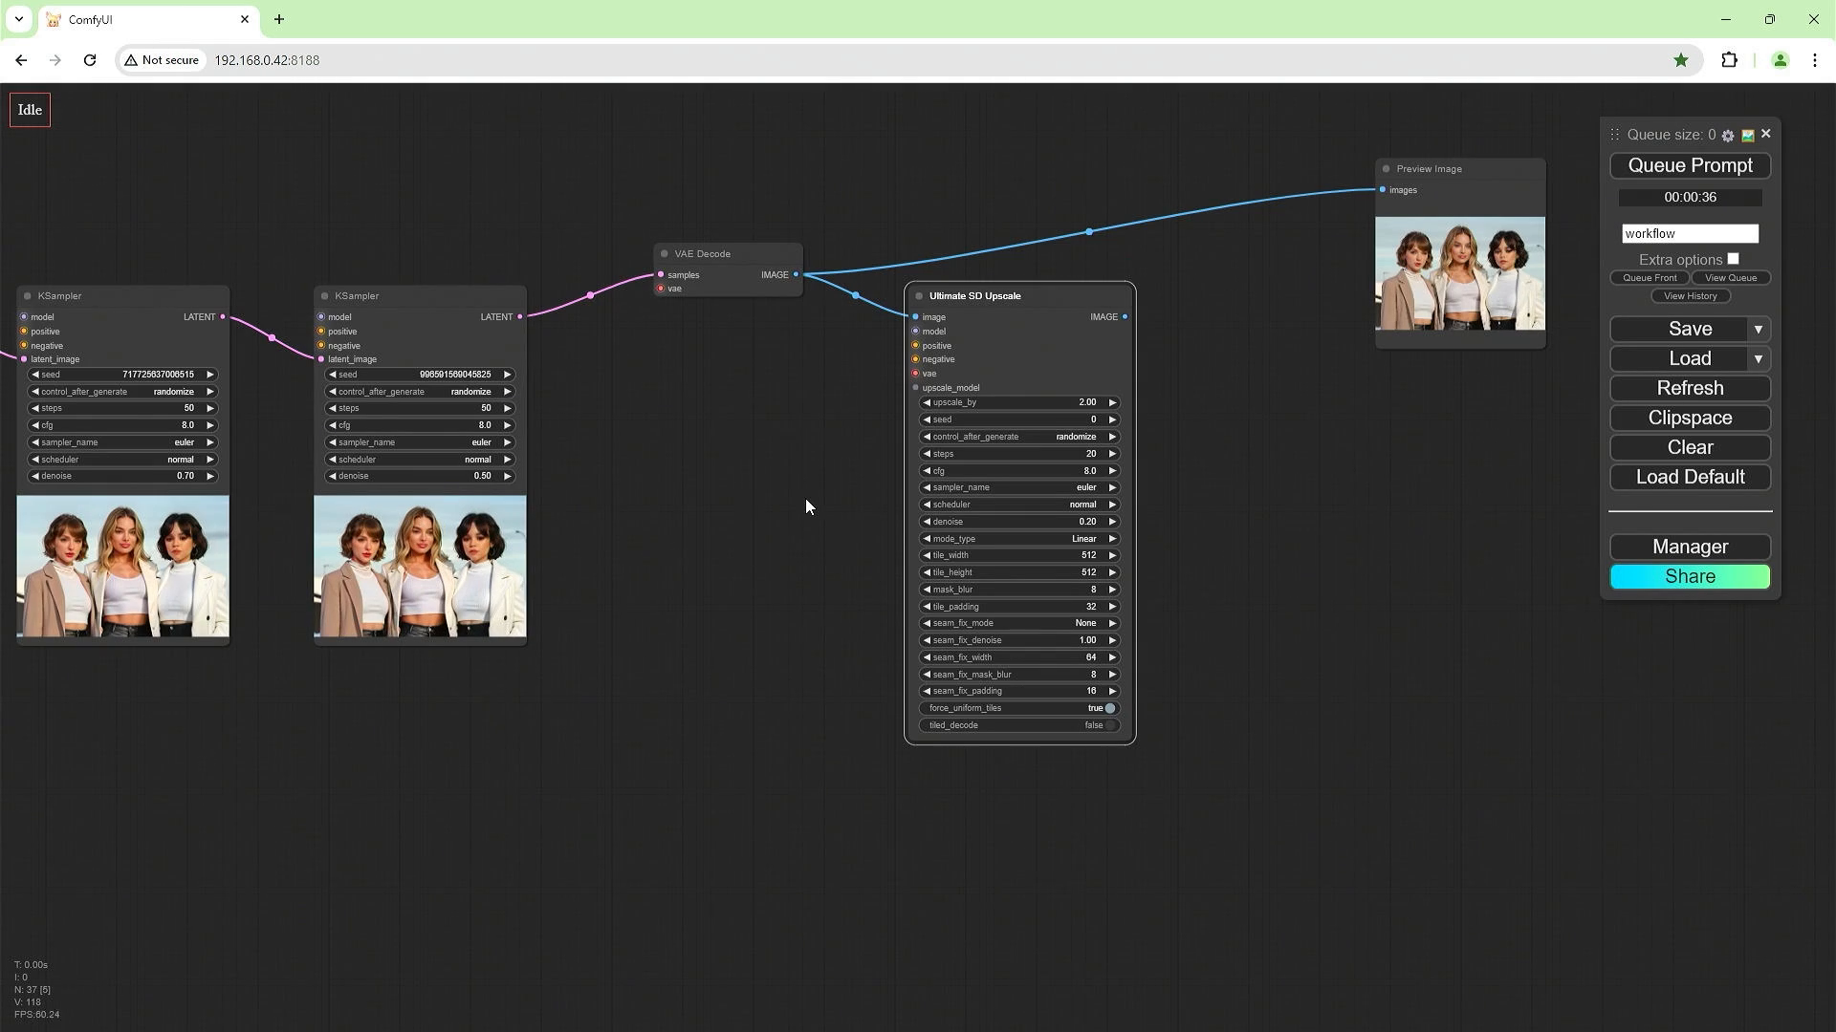
Duplicate the Empty Latent Everywhere node without its connection and place the copy directly below the original.
scroll(713, 521, "down", 2)
scroll(710, 514, "down", 10)
left_click_drag(434, 784, 1504, 607)
scroll(1037, 617, "up", 8)
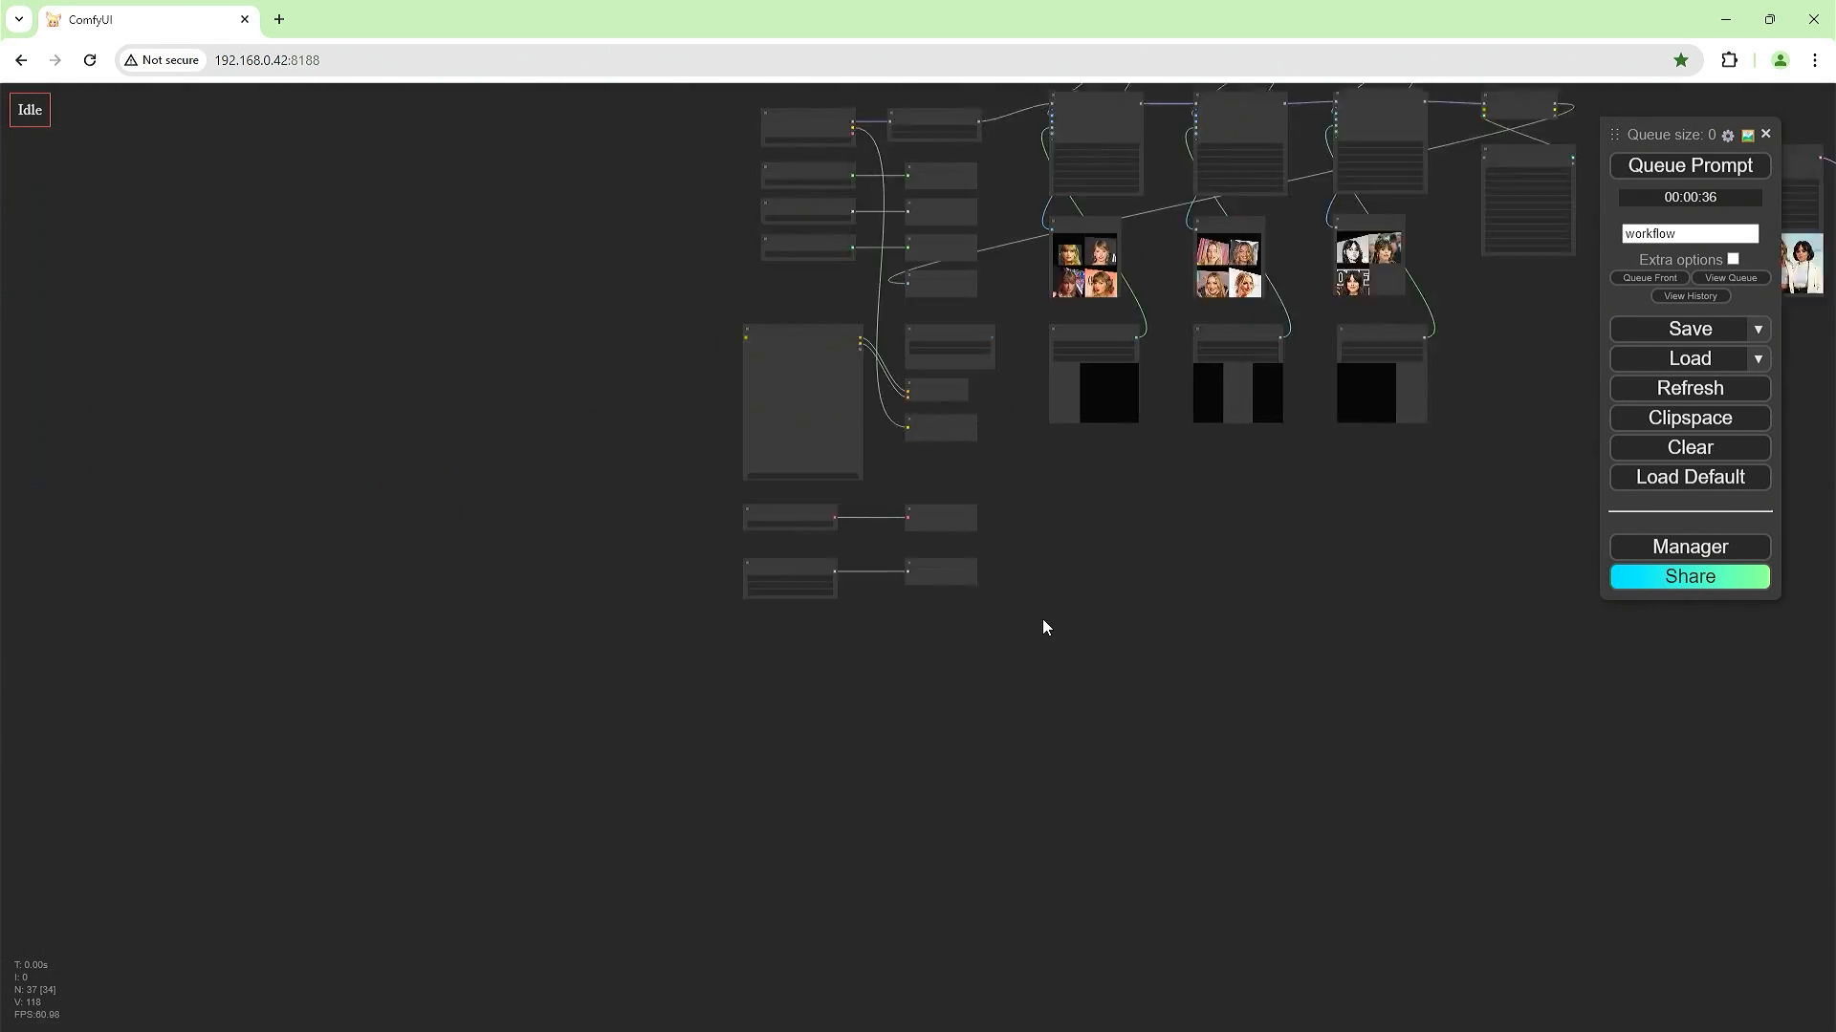
left_click(922, 532)
key("ctrl+c")
key("ctrl+v")
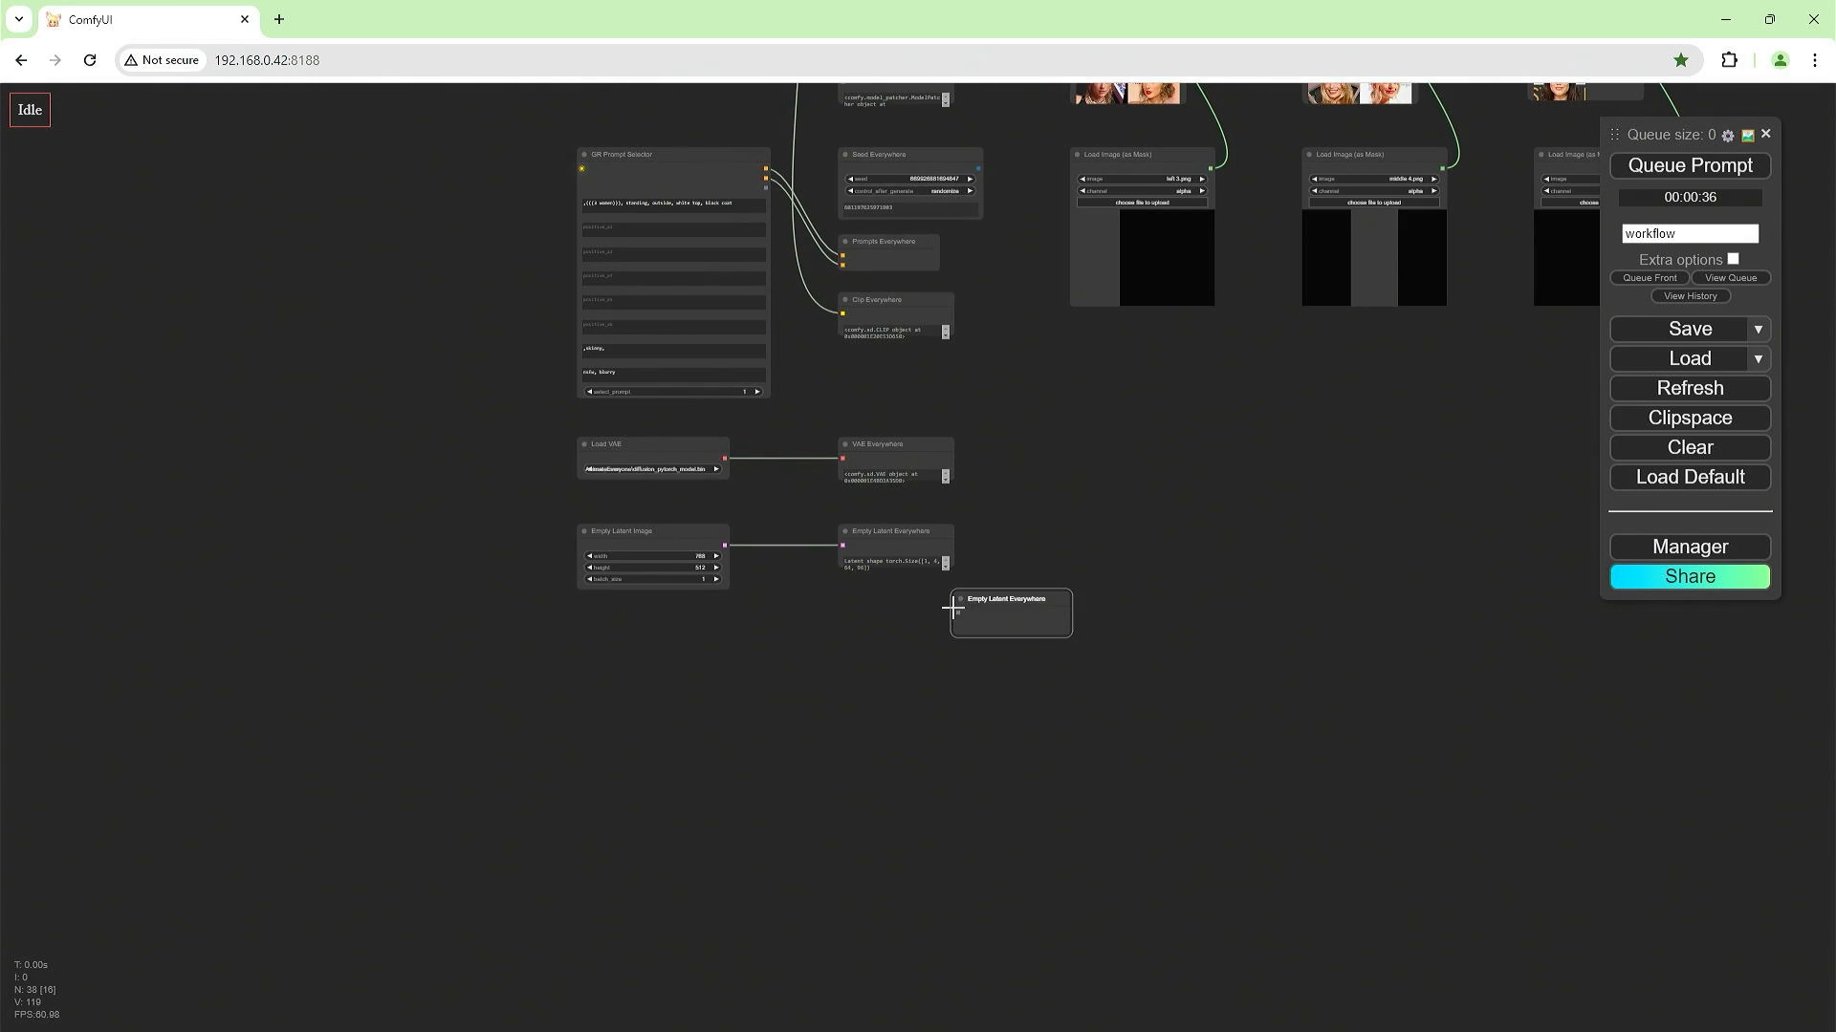
left_click_drag(989, 596, 918, 620)
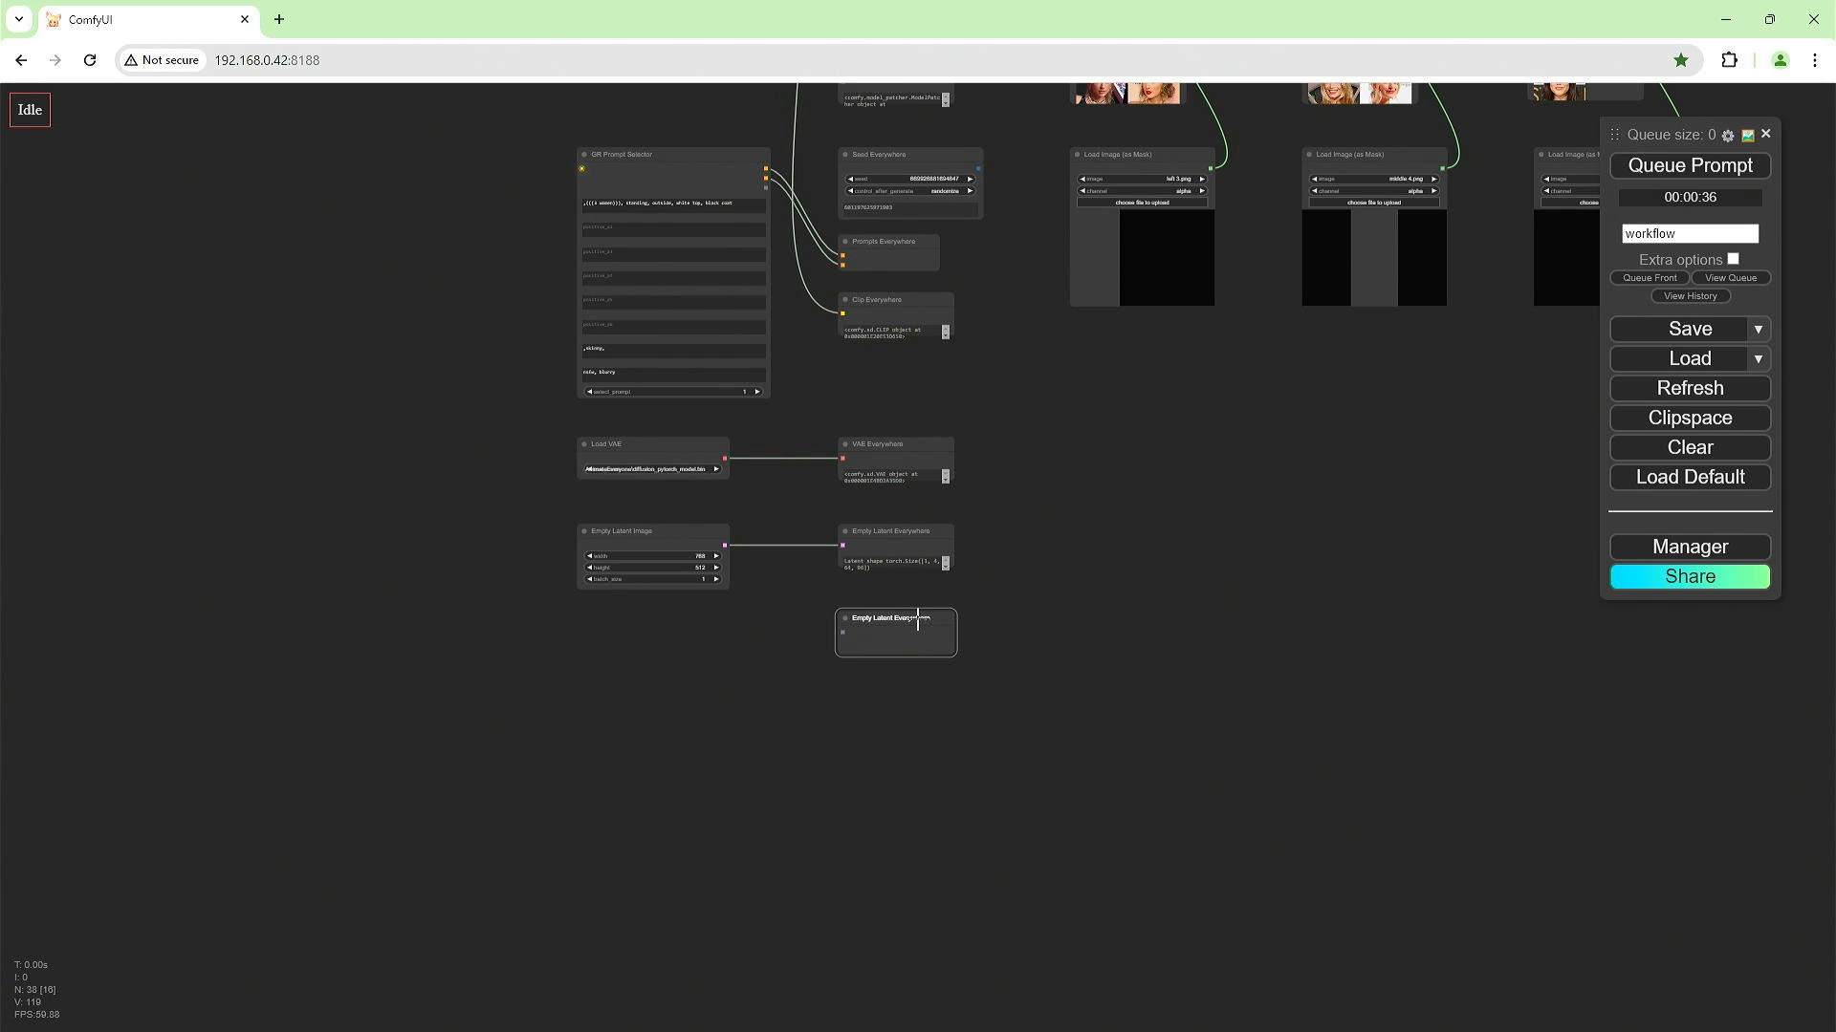
Rename the copied node as "Upscale Model Everywhere".
right_click(918, 620)
left_click(971, 583)
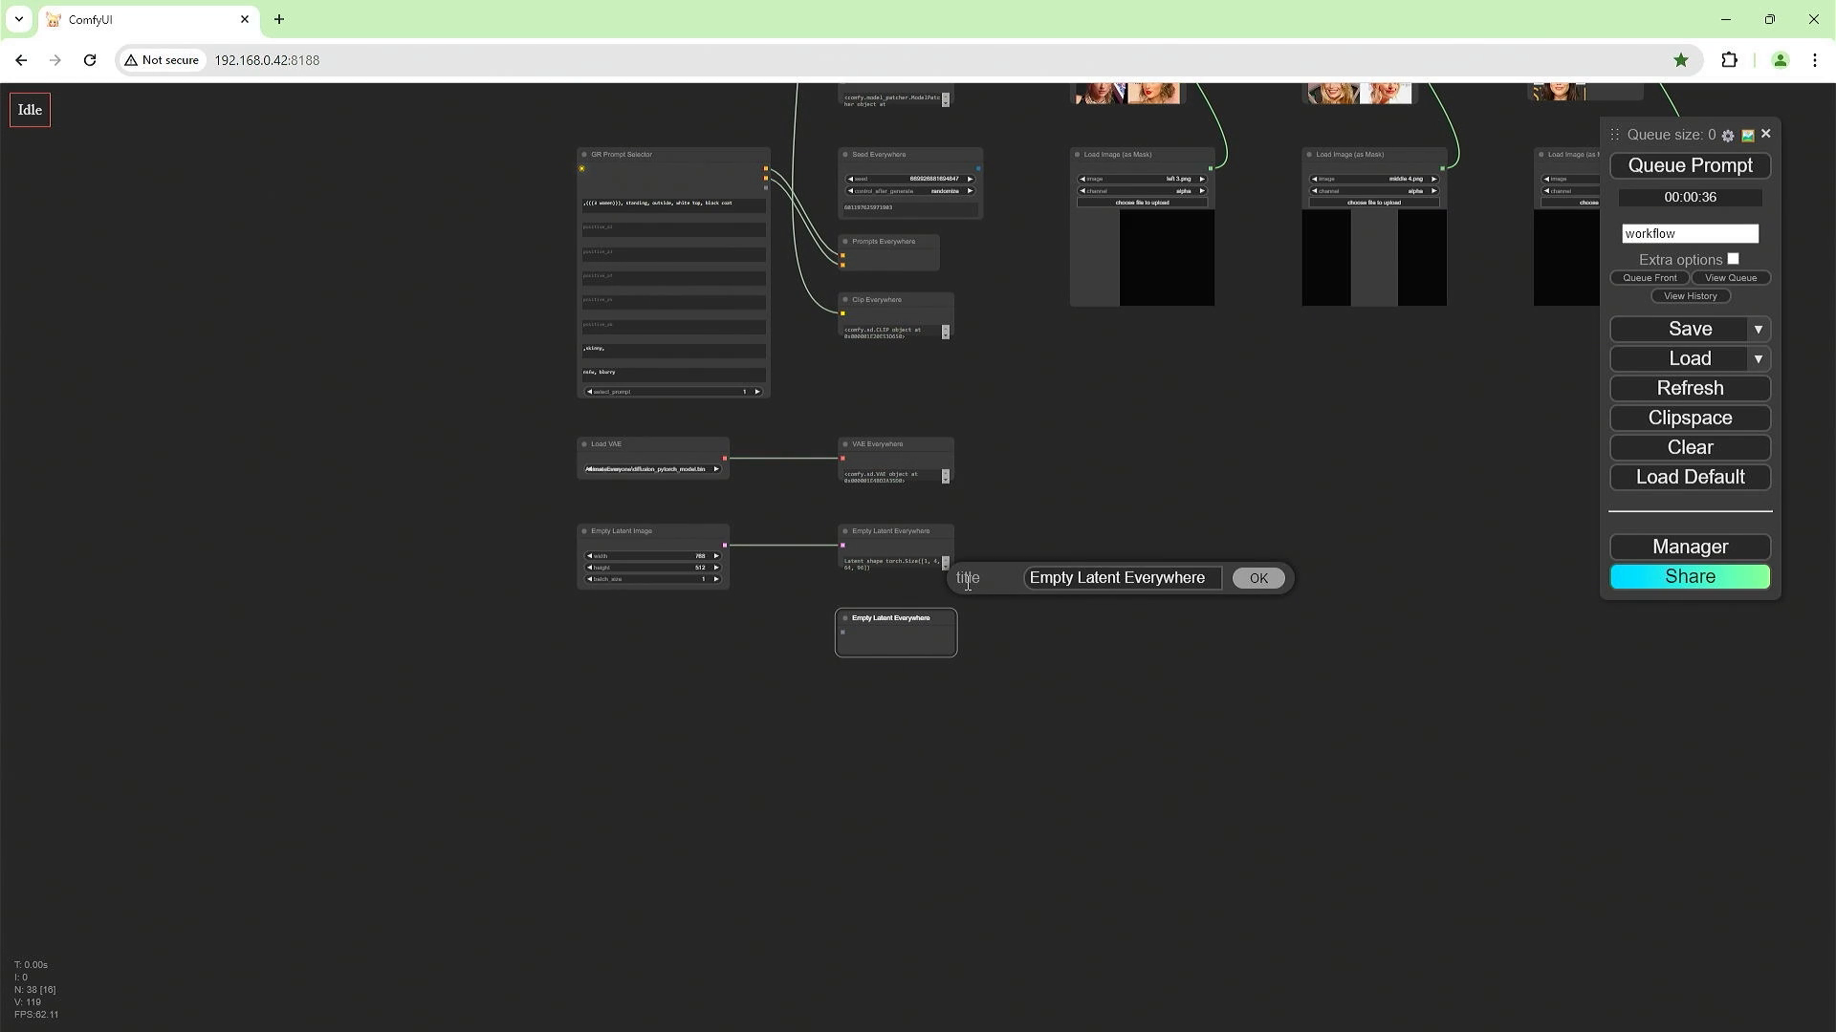
key("Delete")
key("Delete")
key("Delete")
key("Delete")
key("Delete")
key("Delete")
key("Delete")
key("Delete")
key("Delete")
key("Delete")
key("Delete")
key("Delete")
key("Delete")
type("Upsacl")
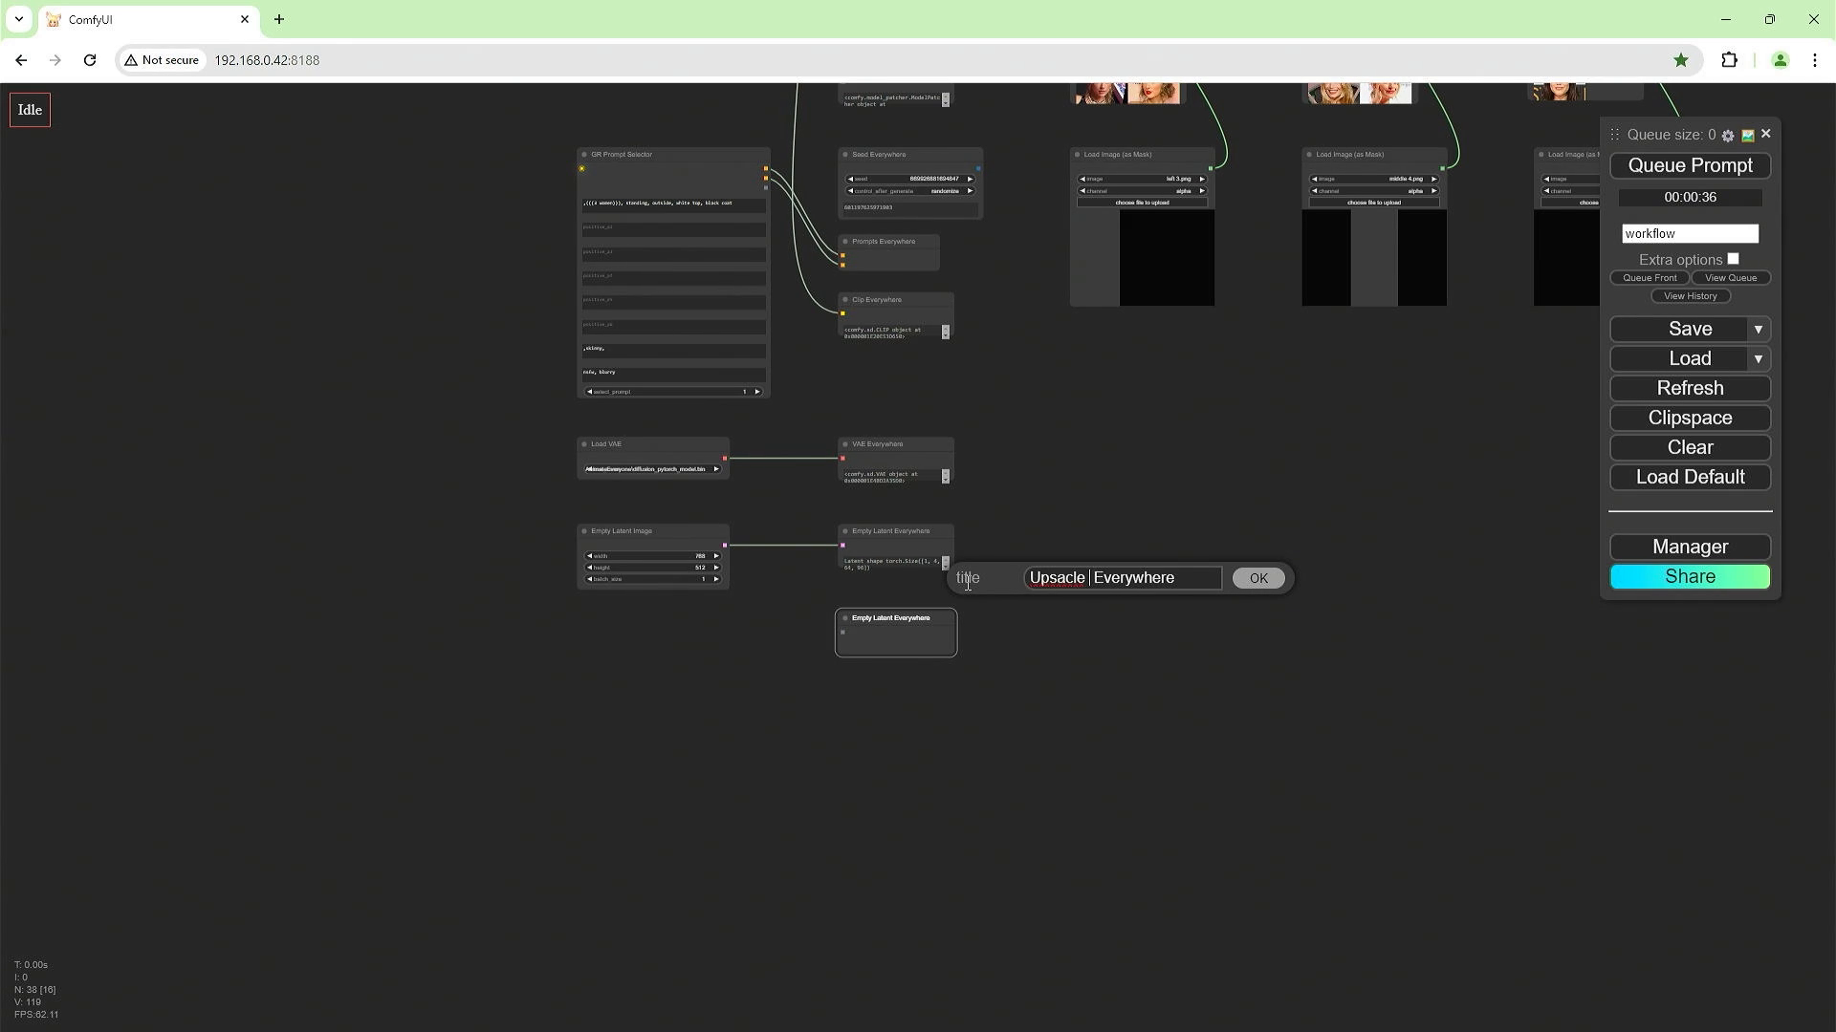
type("e")
key("BackSpace")
type("e Model")
key("Return")
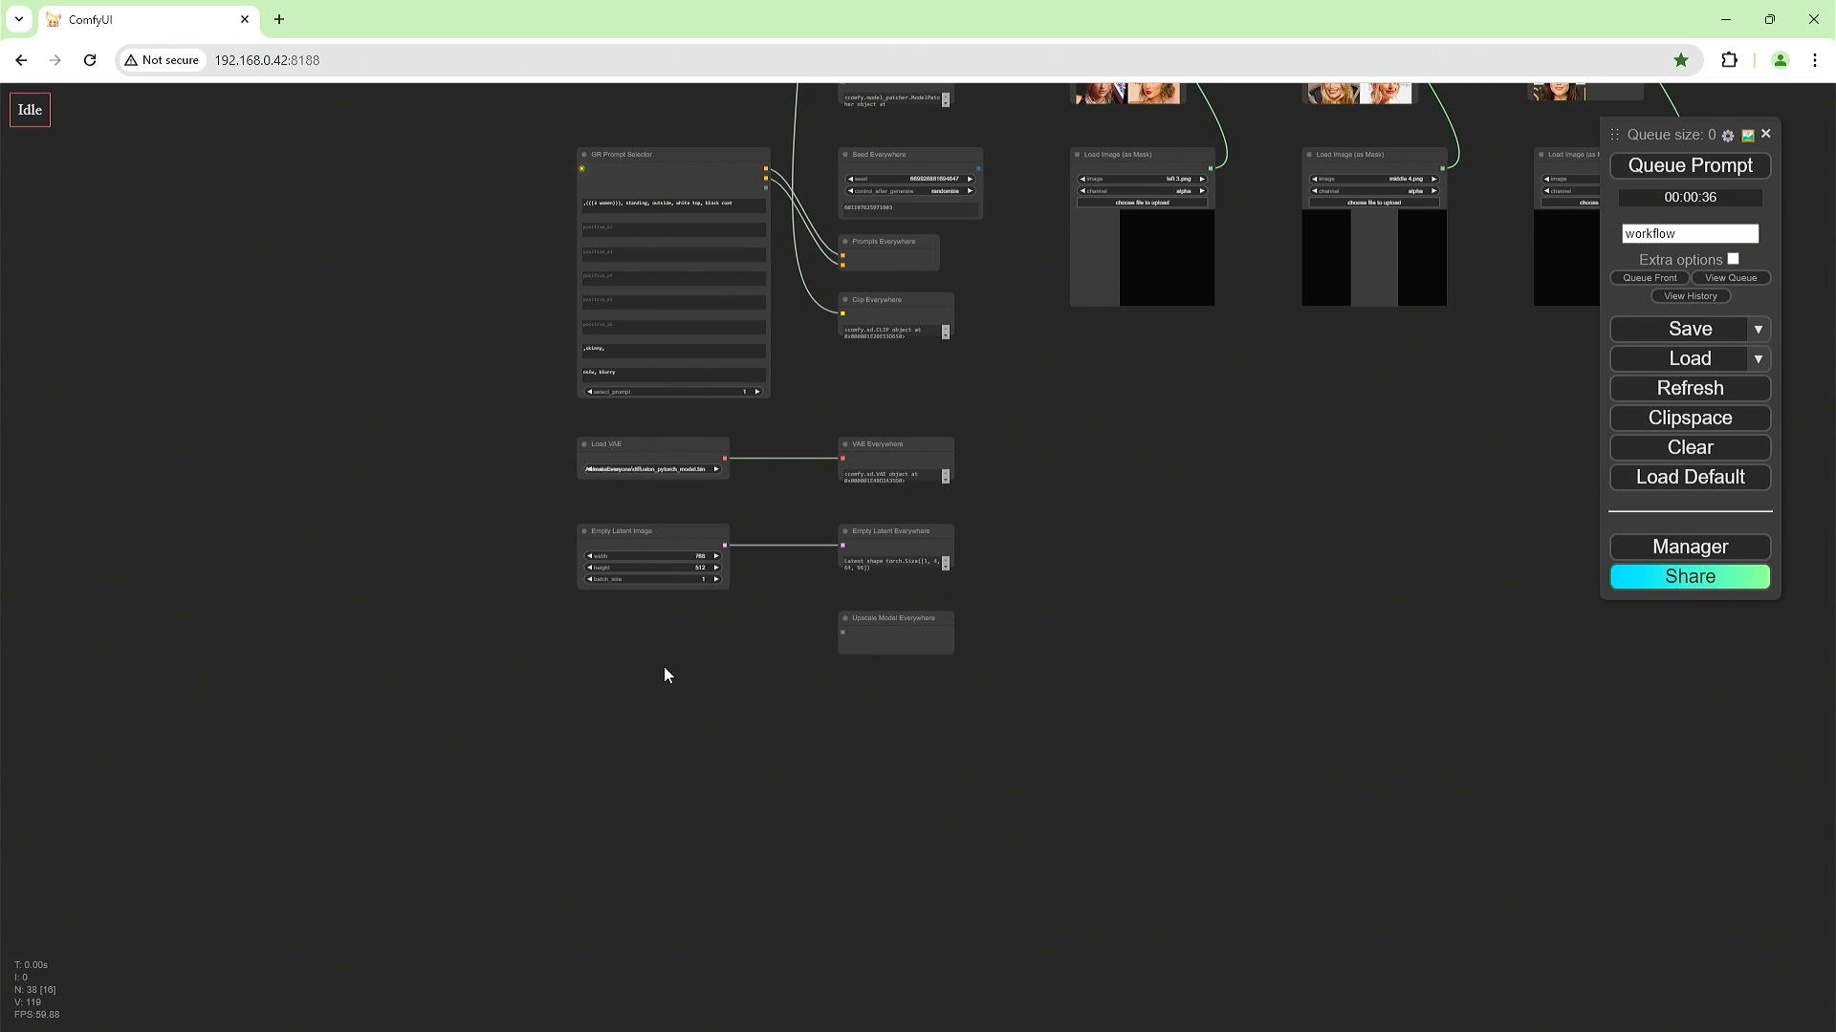
Add a Load Upscale Model node below Empty Latent Image and connect it to Upscale Model Everywhere.
double_click(664, 667)
type("load ups")
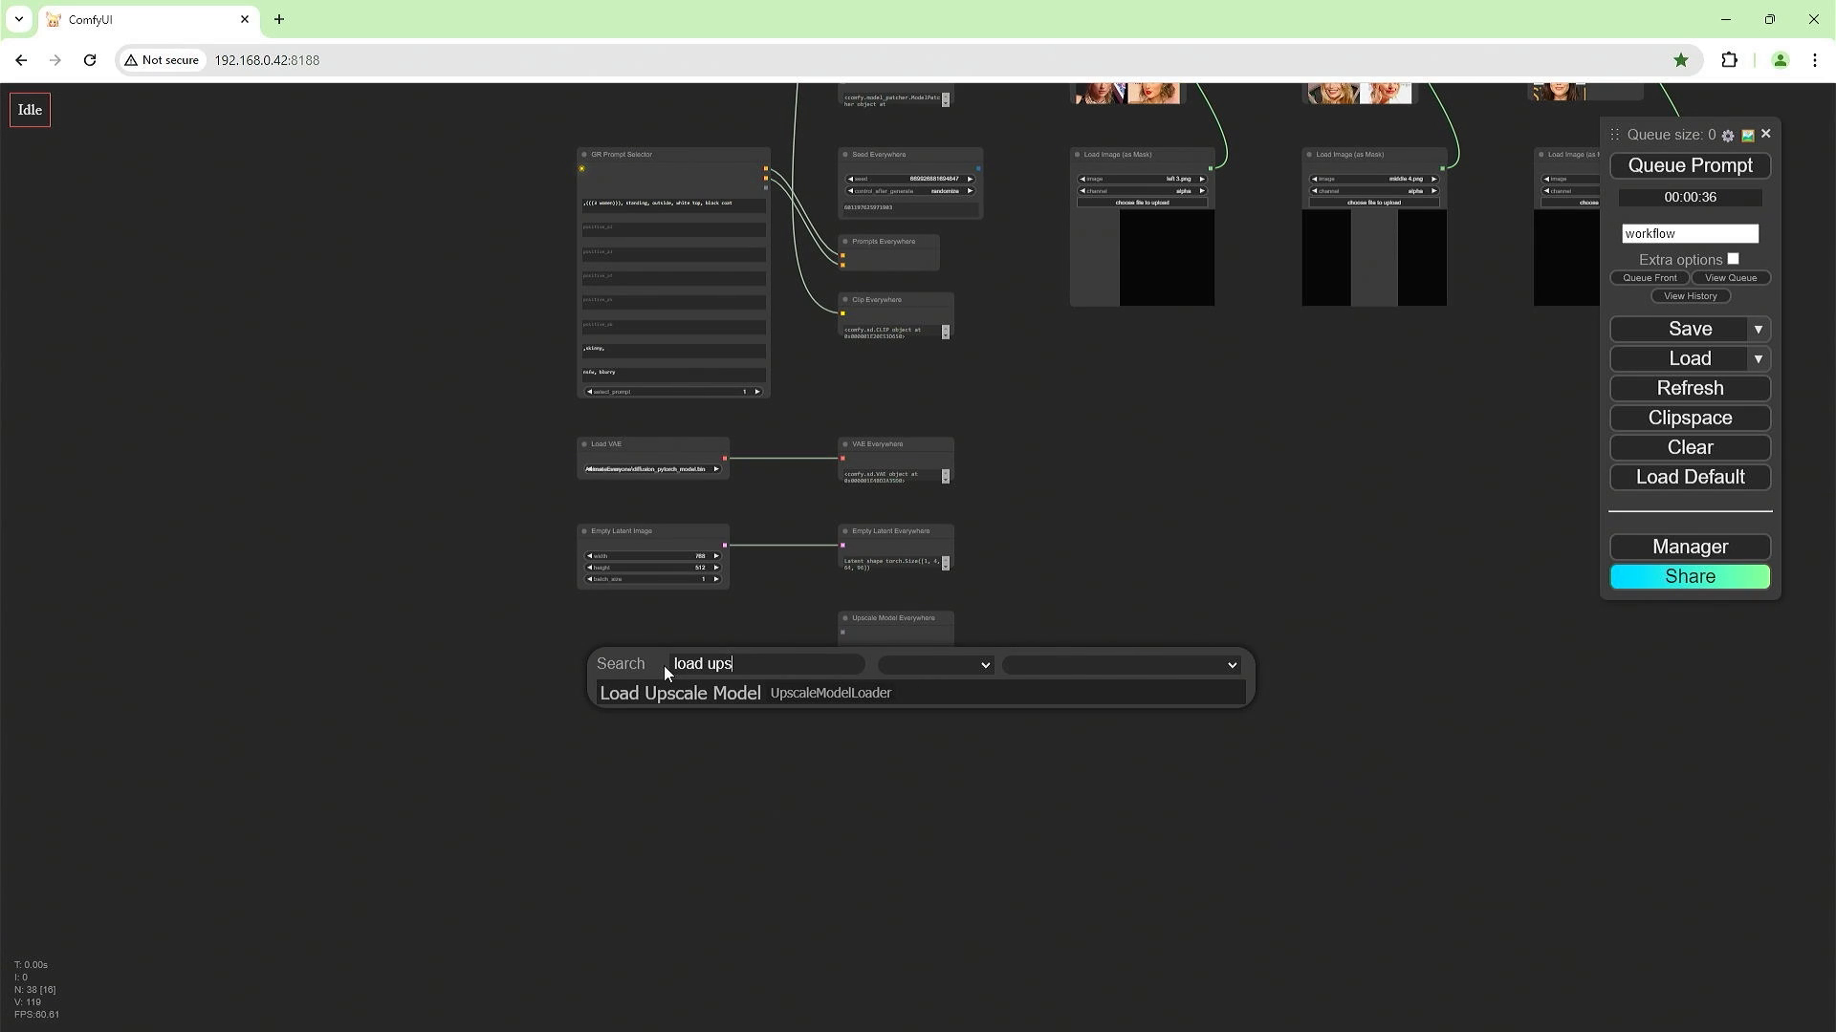
left_click(657, 698)
left_click_drag(749, 659, 662, 617)
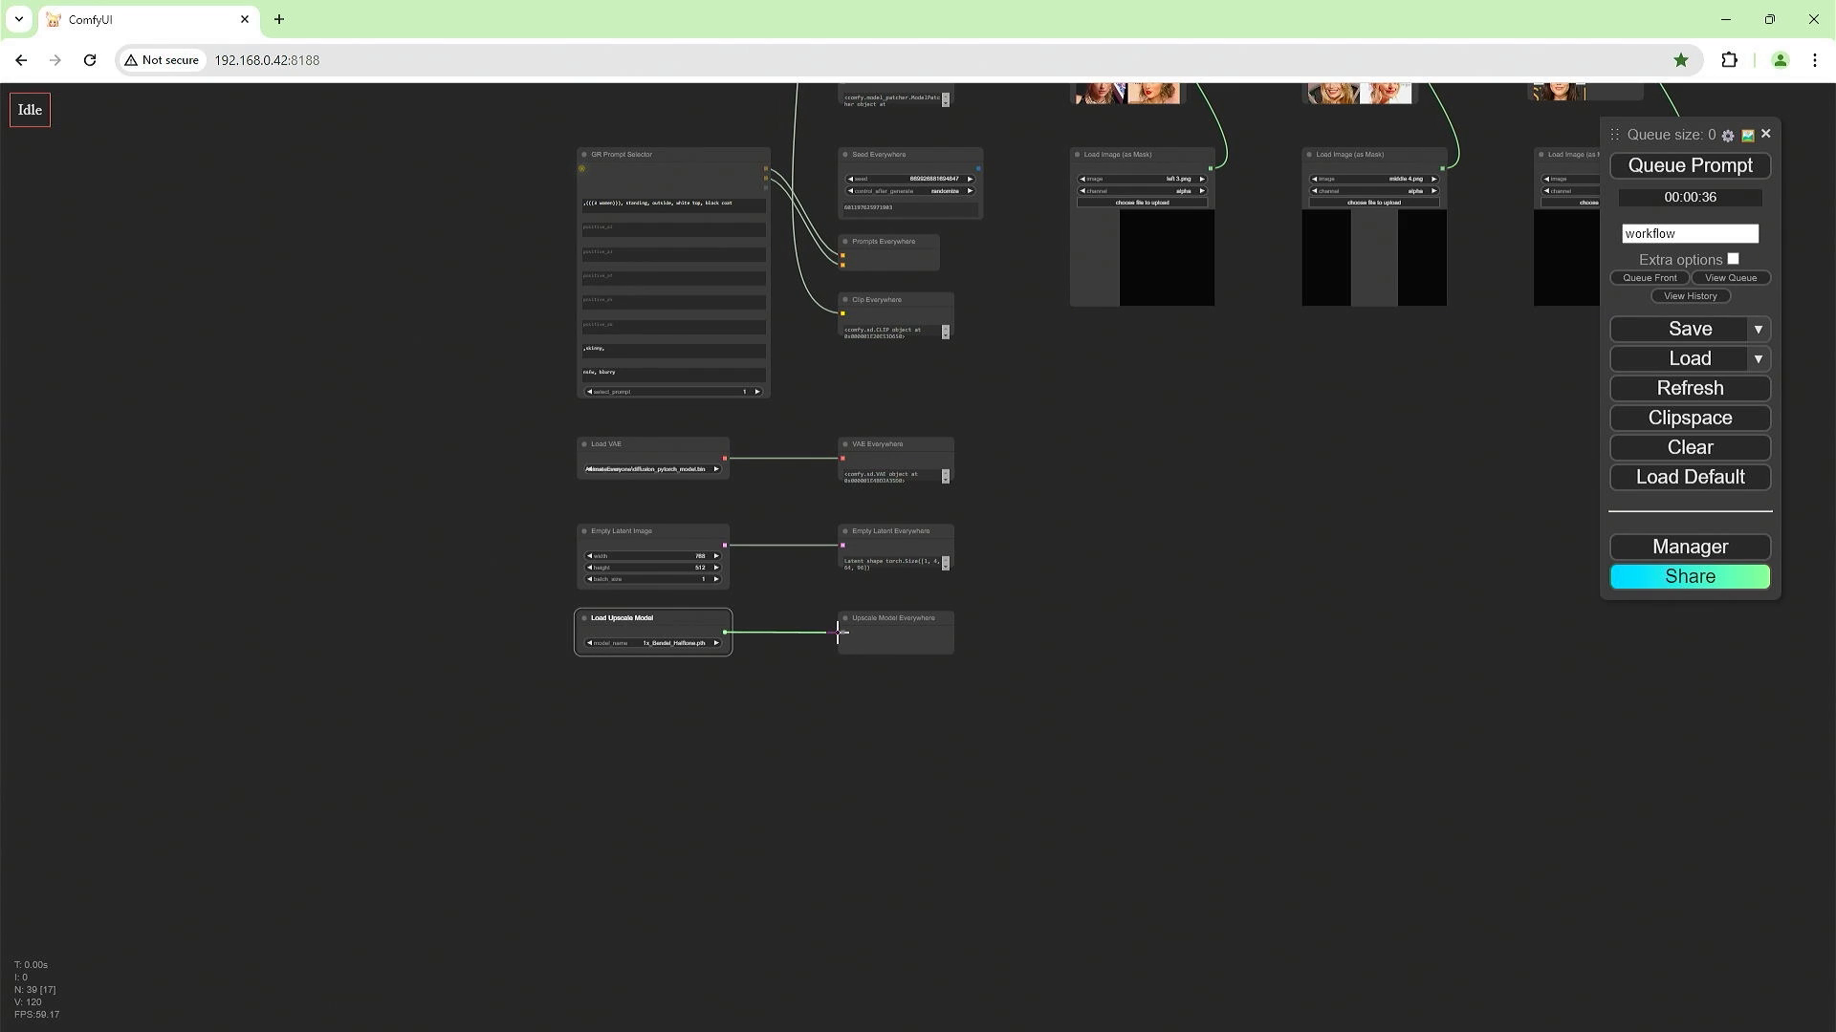
Choose RealESRGAN_x4.pth as the model in the Load Upscale Model node.
left_click(702, 639)
scroll(821, 694, "down", 10)
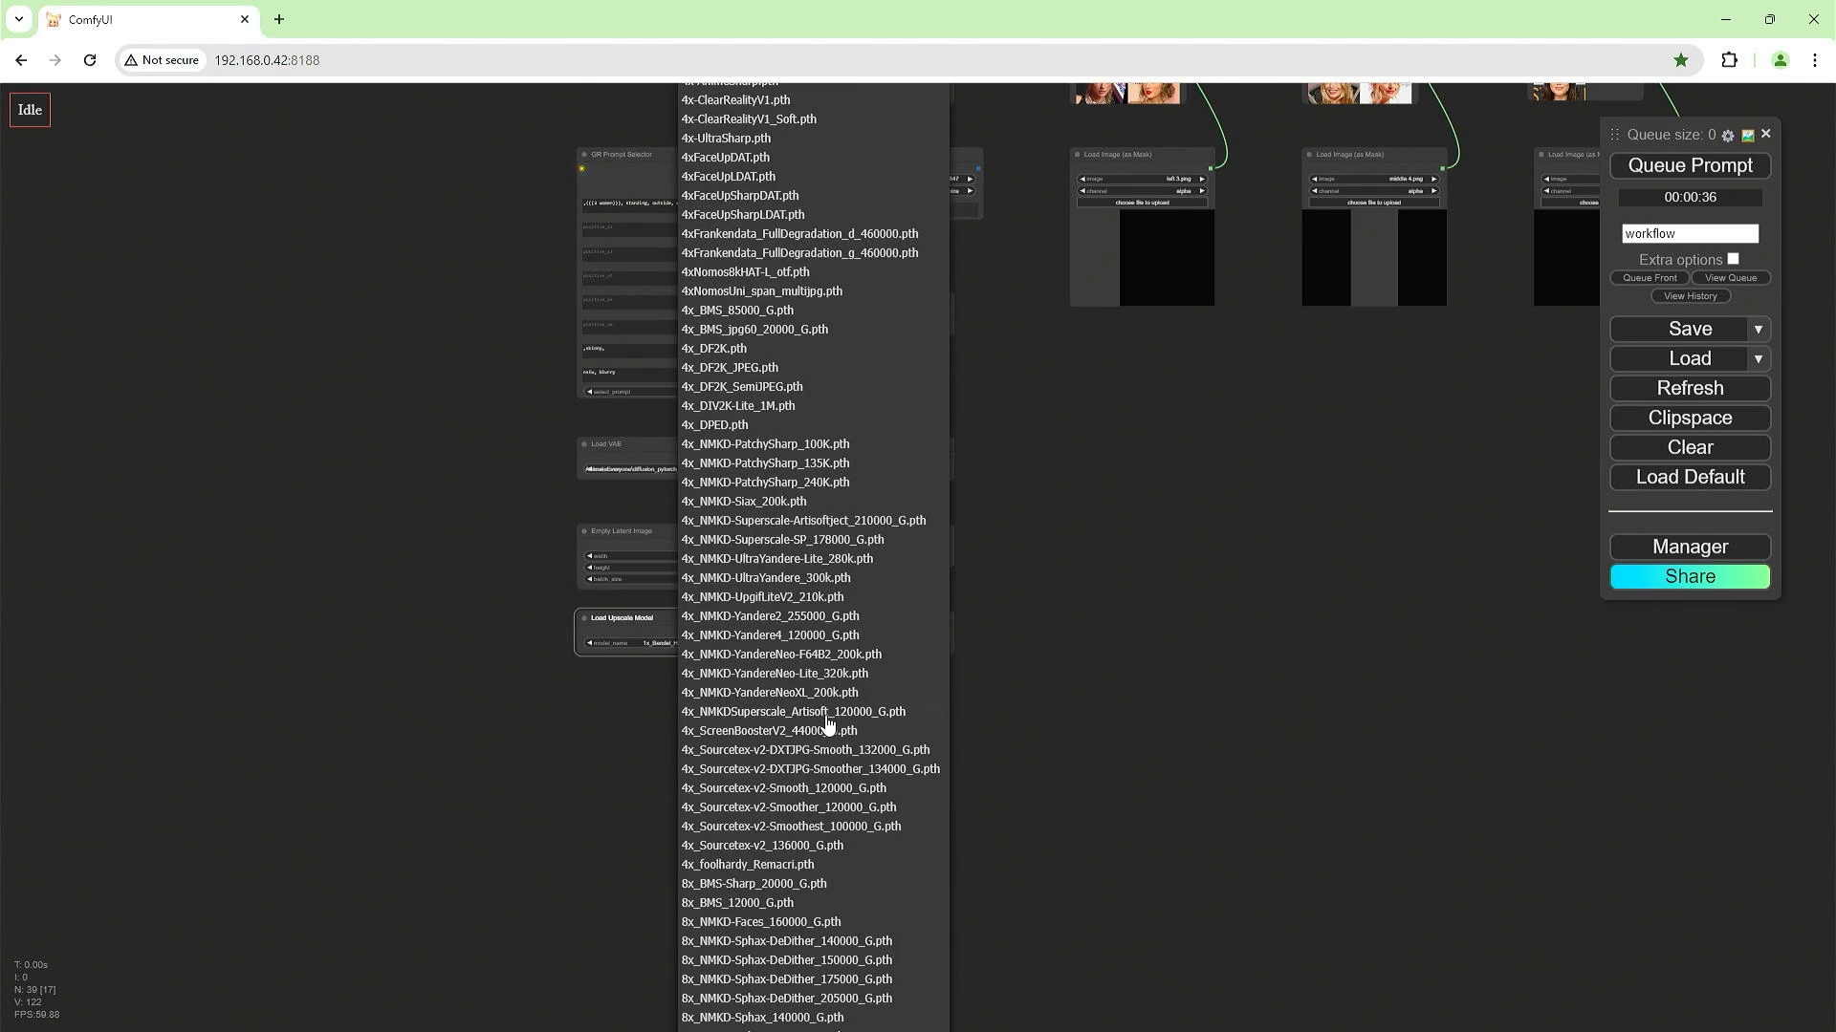
scroll(830, 745, "down", 3)
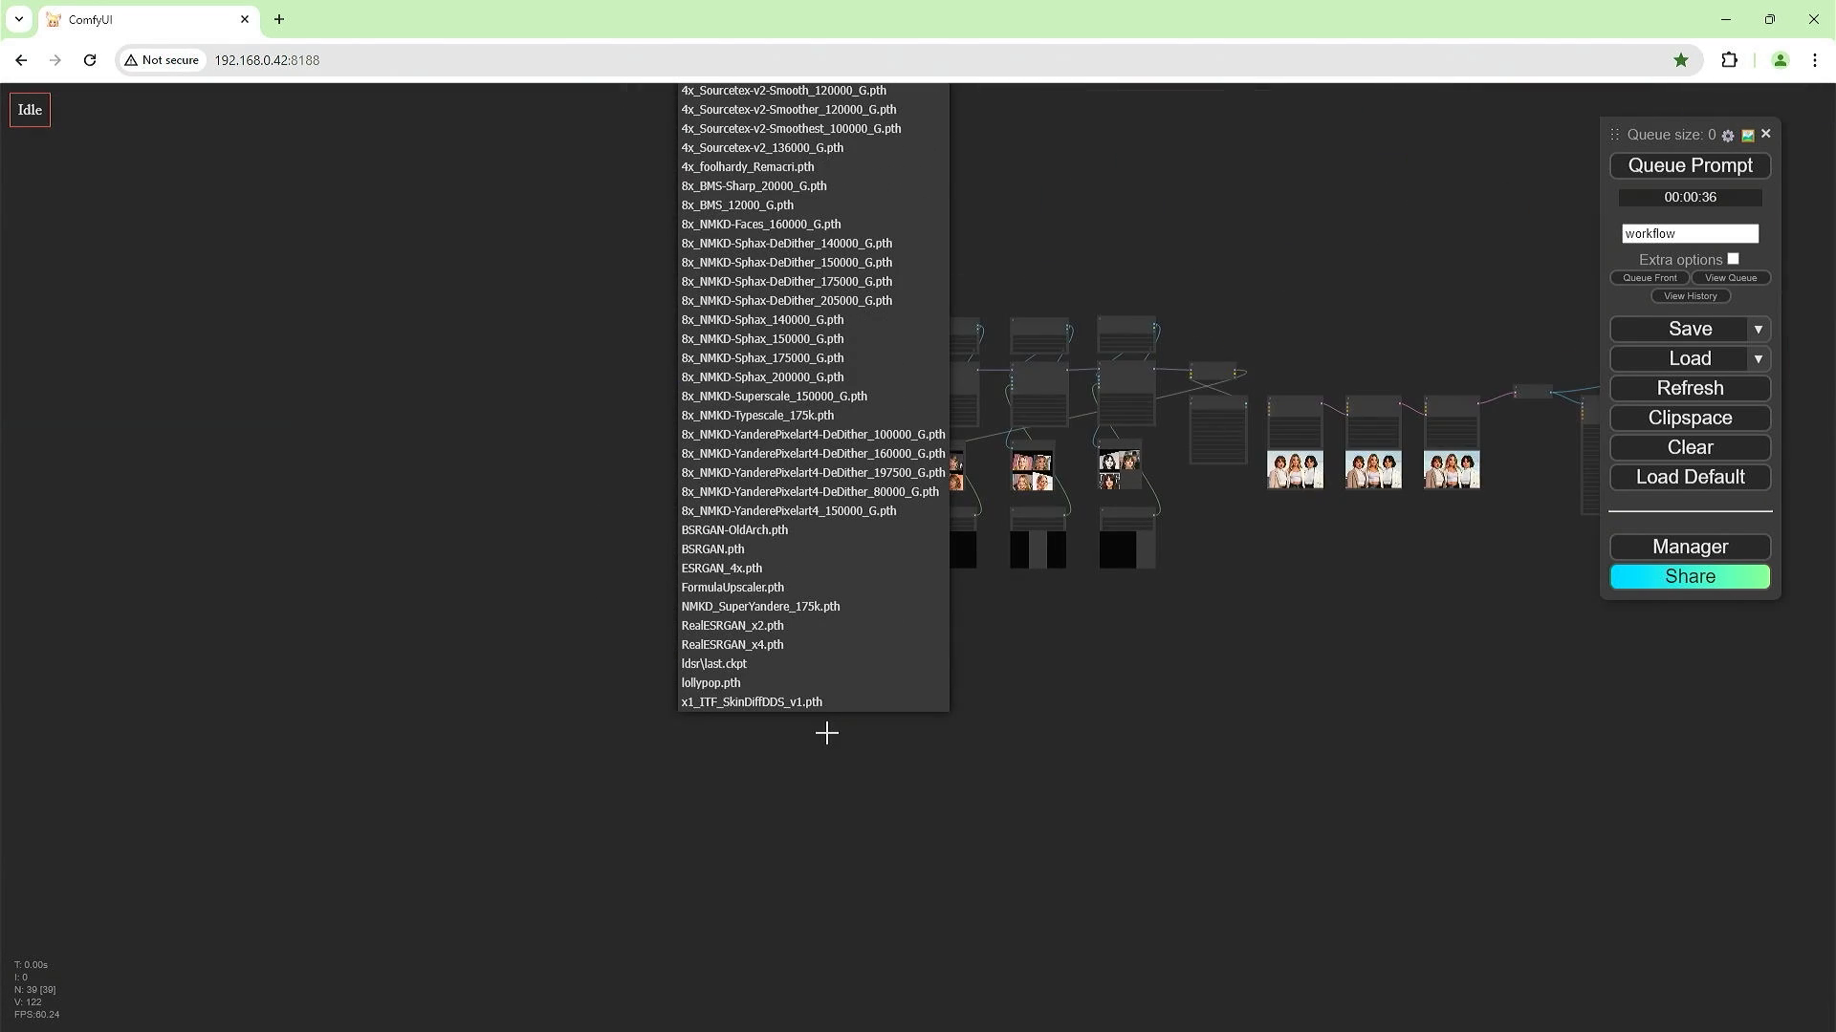
left_click(784, 646)
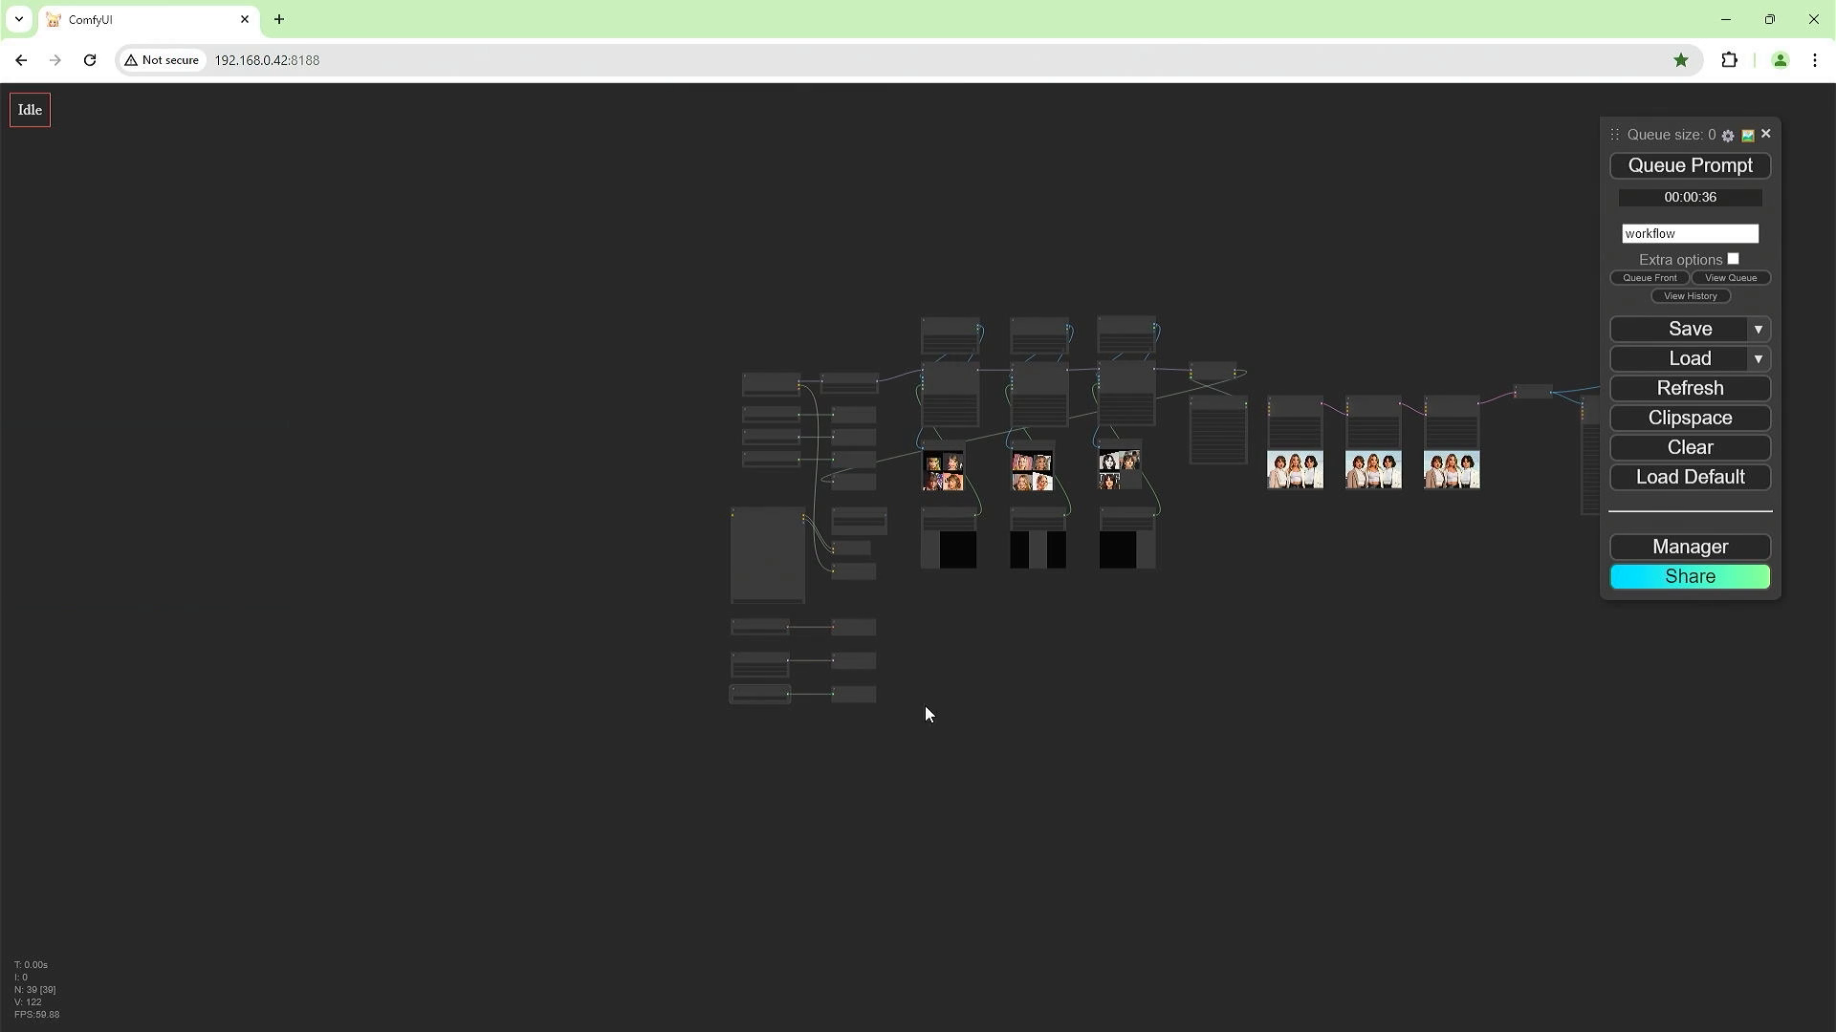
Paste a copy of the last KSampler and position it after the Ultimate SD Upscale node.
scroll(1182, 758, "down", 7)
left_click_drag(1547, 660, 1093, 796)
scroll(841, 801, "up", 8)
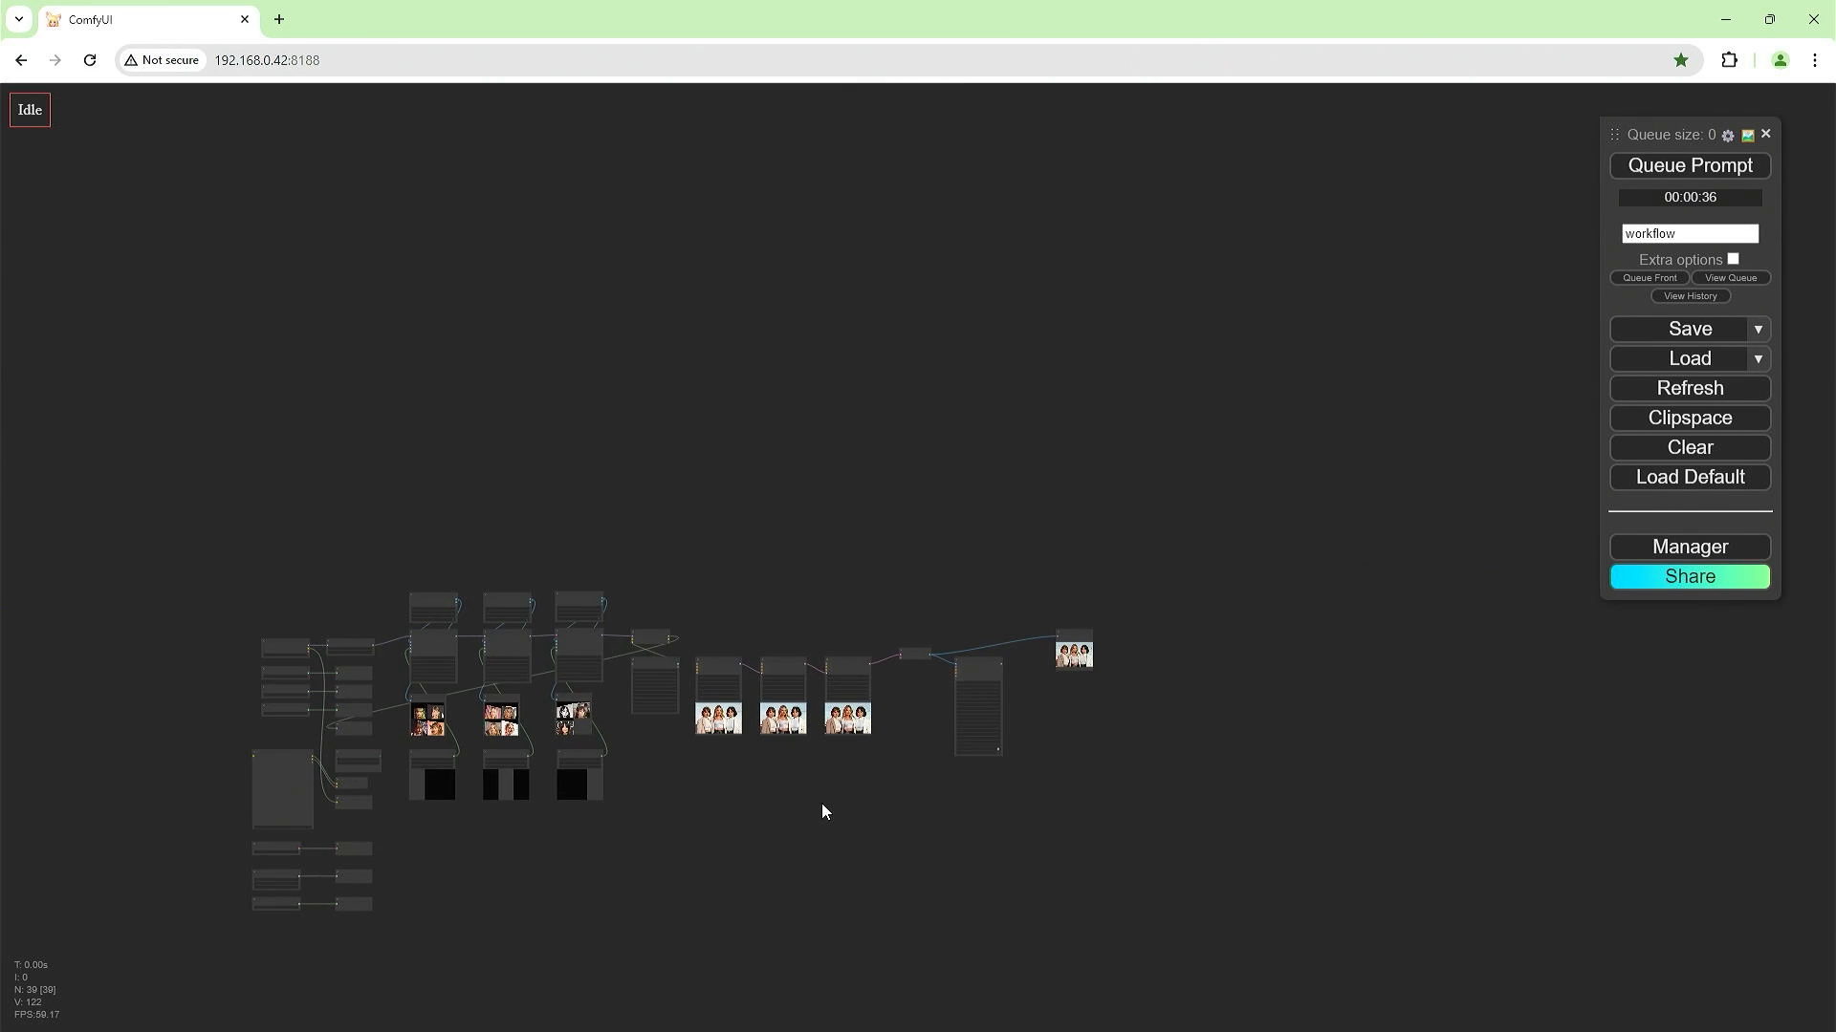
scroll(936, 708, "up", 15)
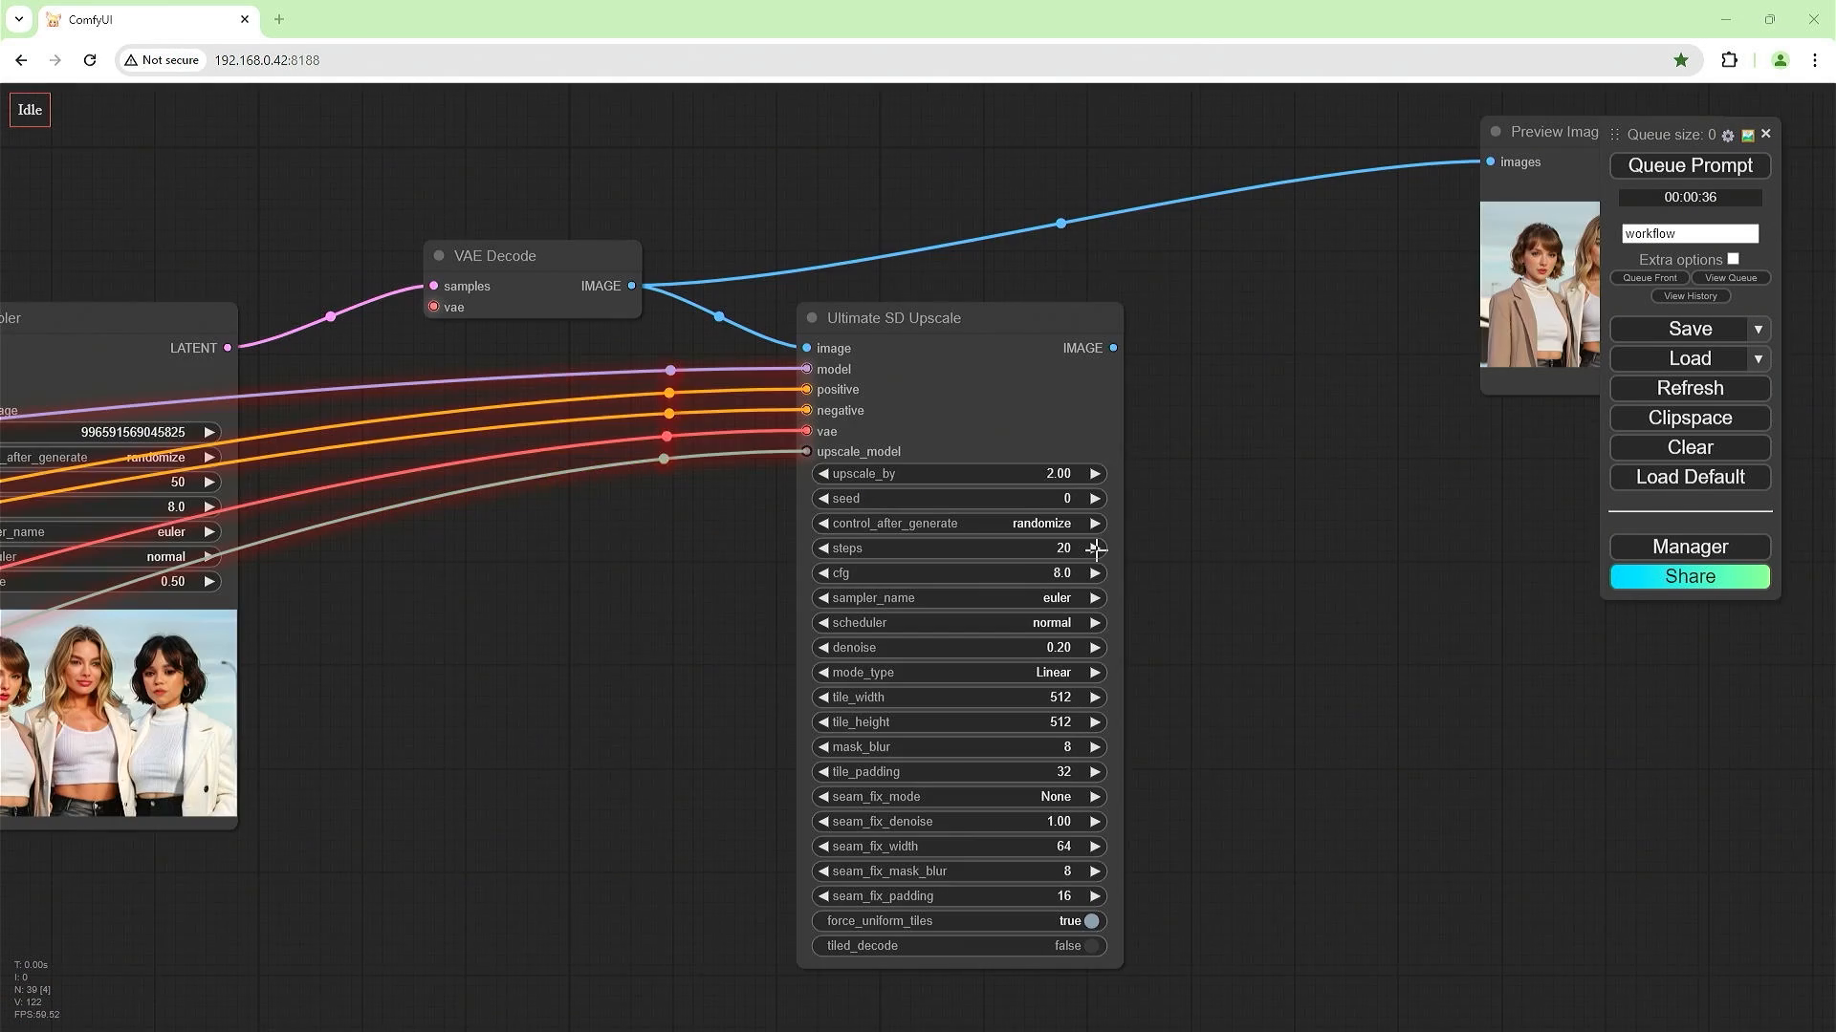
left_click_drag(1246, 534, 963, 633)
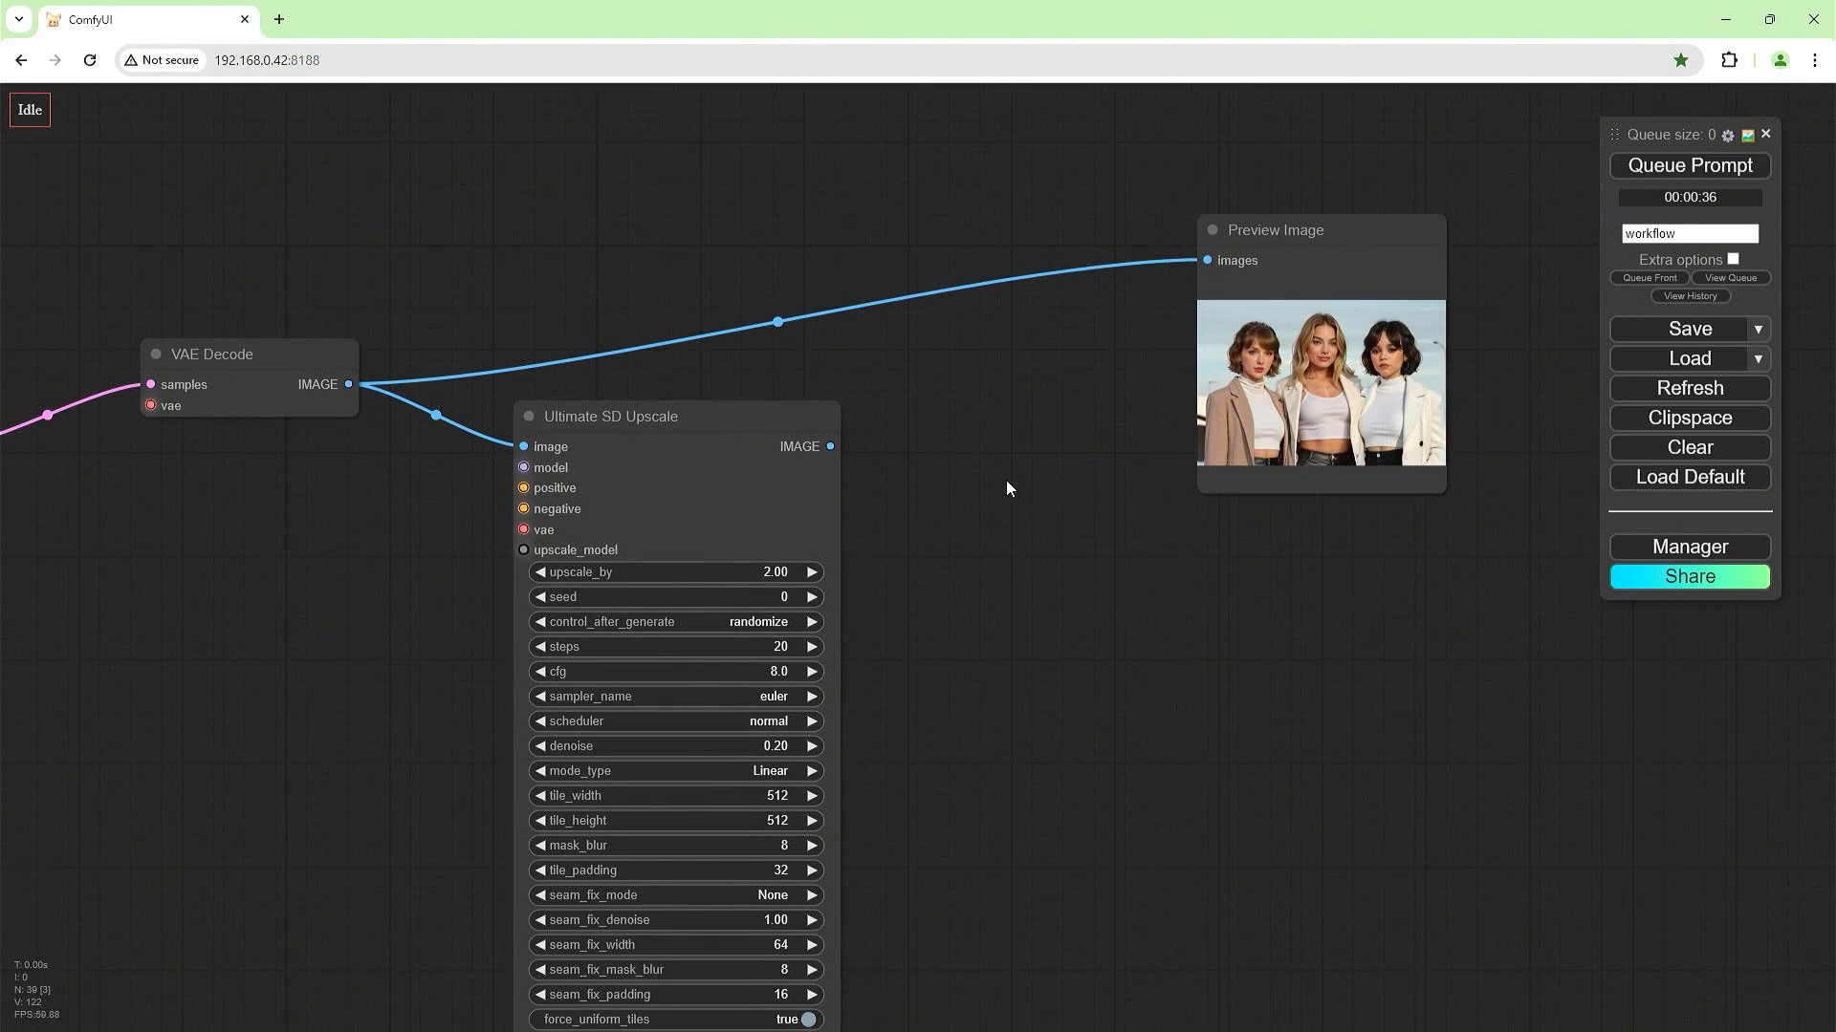
left_click_drag(1027, 479, 1475, 457)
left_click(307, 398)
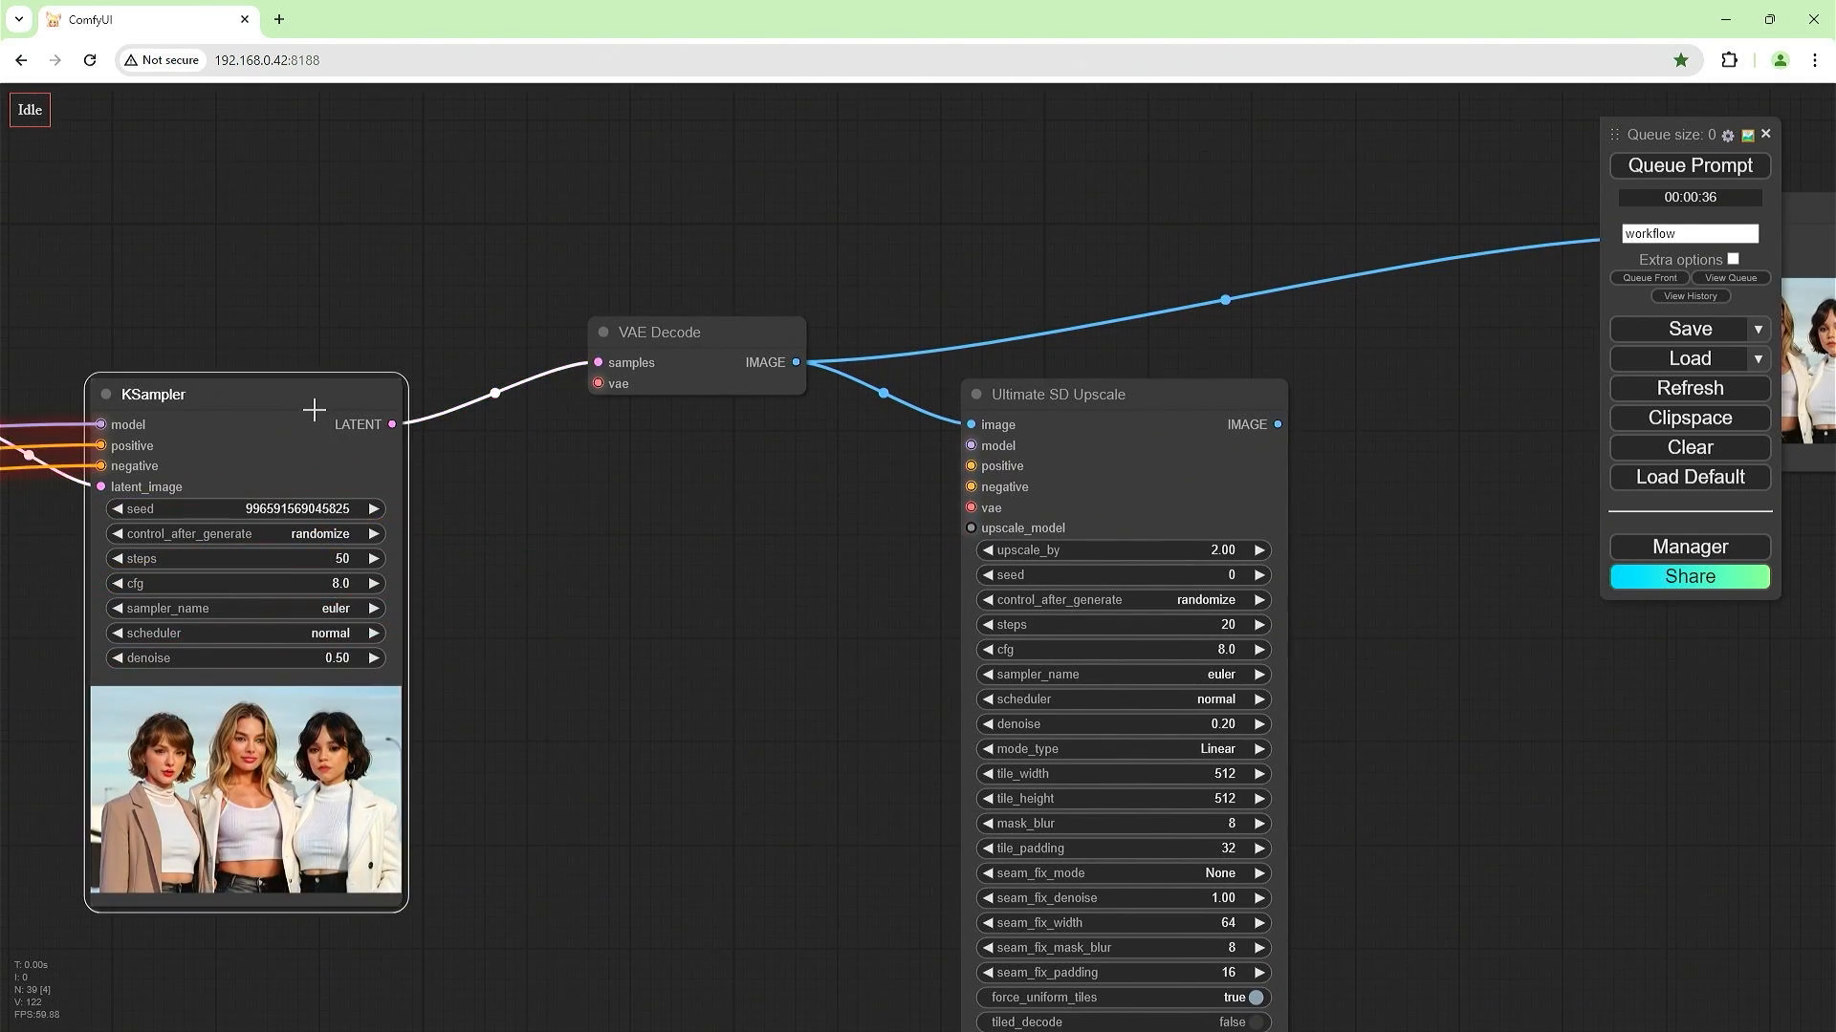
left_click(1378, 461)
key("ctrl+v")
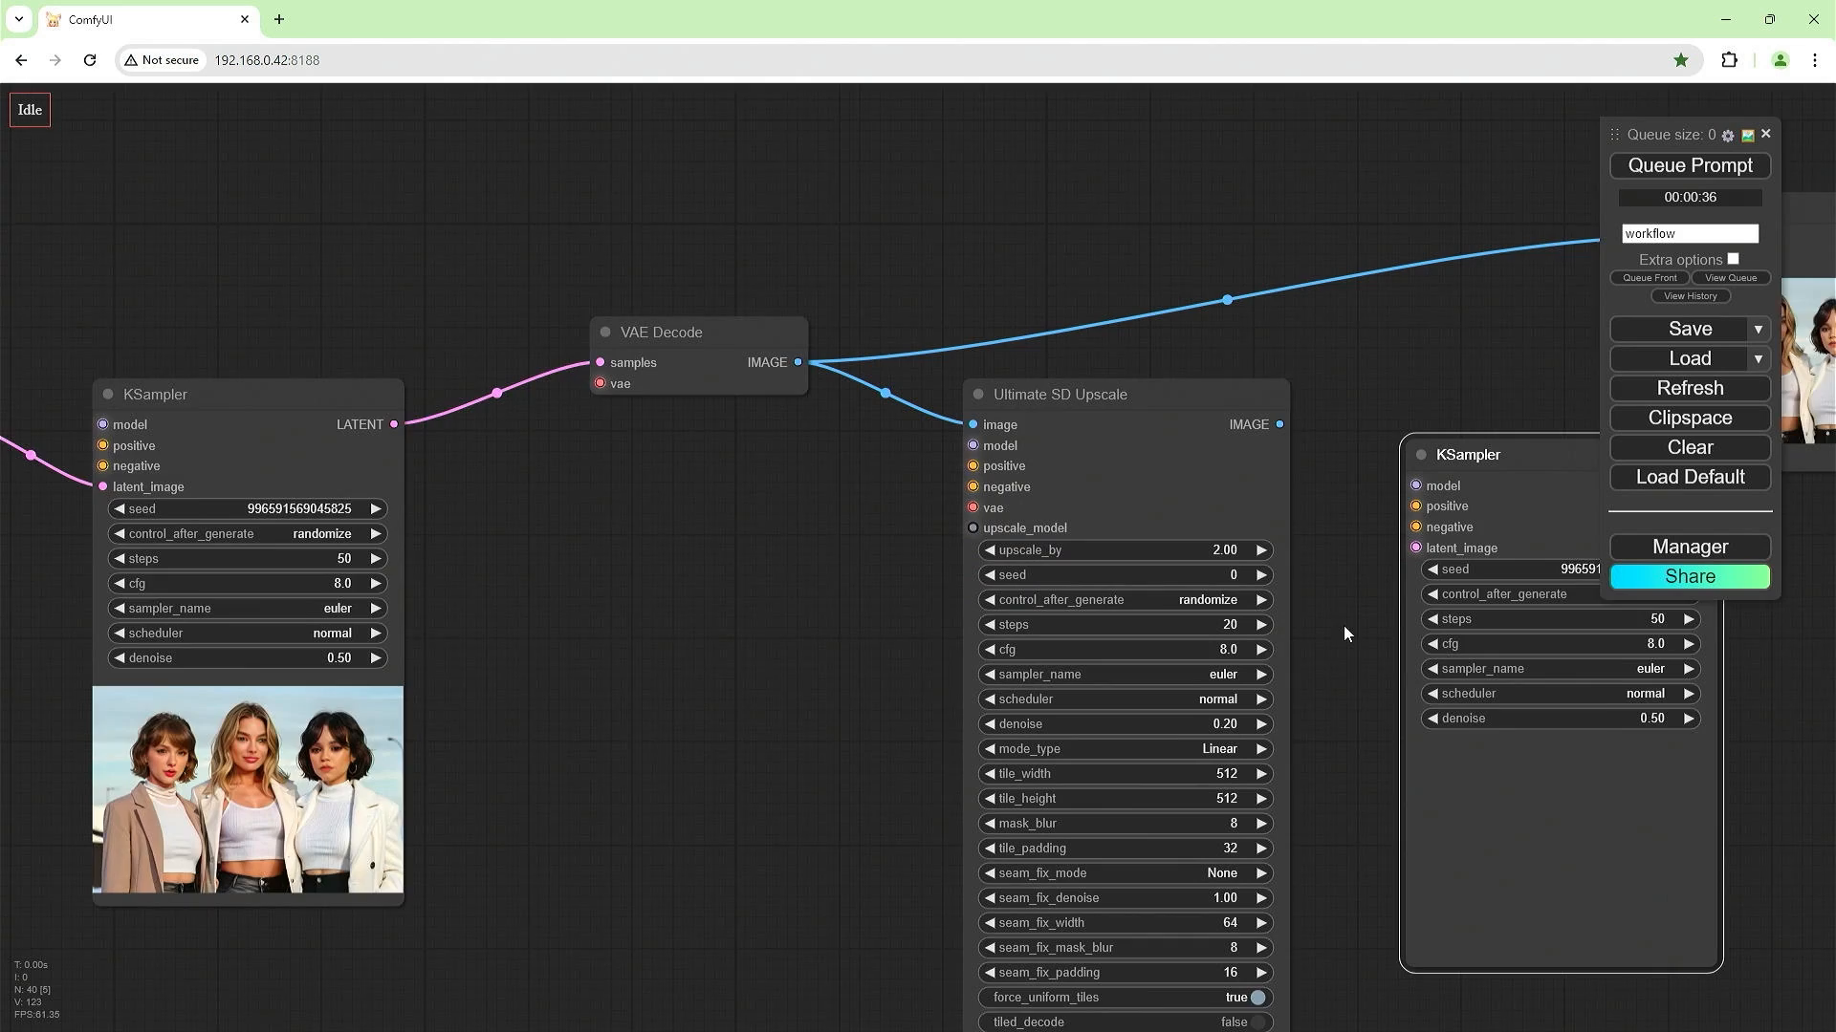
left_click_drag(1345, 627, 940, 615)
left_click_drag(1076, 444, 1131, 447)
Add a VAE Encode node, feed Ultimate SD Upscale's IMAGE into its pixels, and connect its LATENT to the new KSampler's latent_image.
left_click_drag(344, 498, 831, 513)
left_click_drag(606, 493, 22, 516)
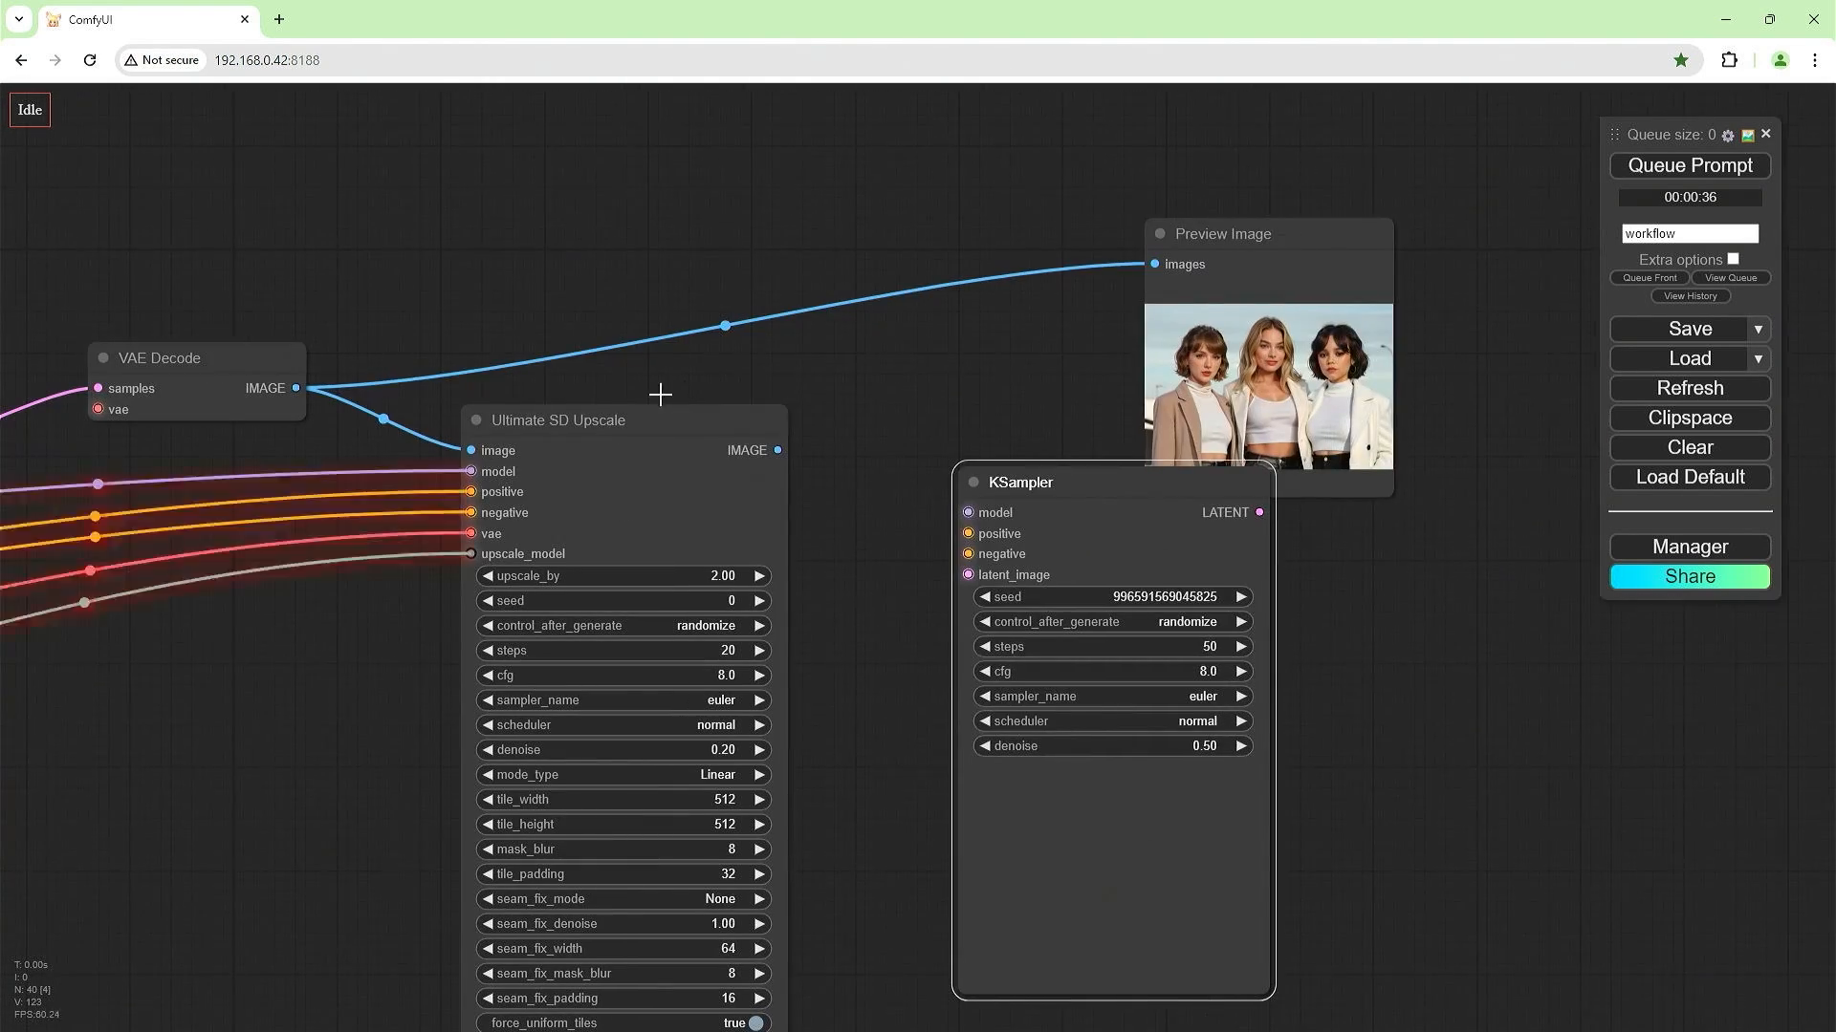
double_click(906, 340)
type("vae")
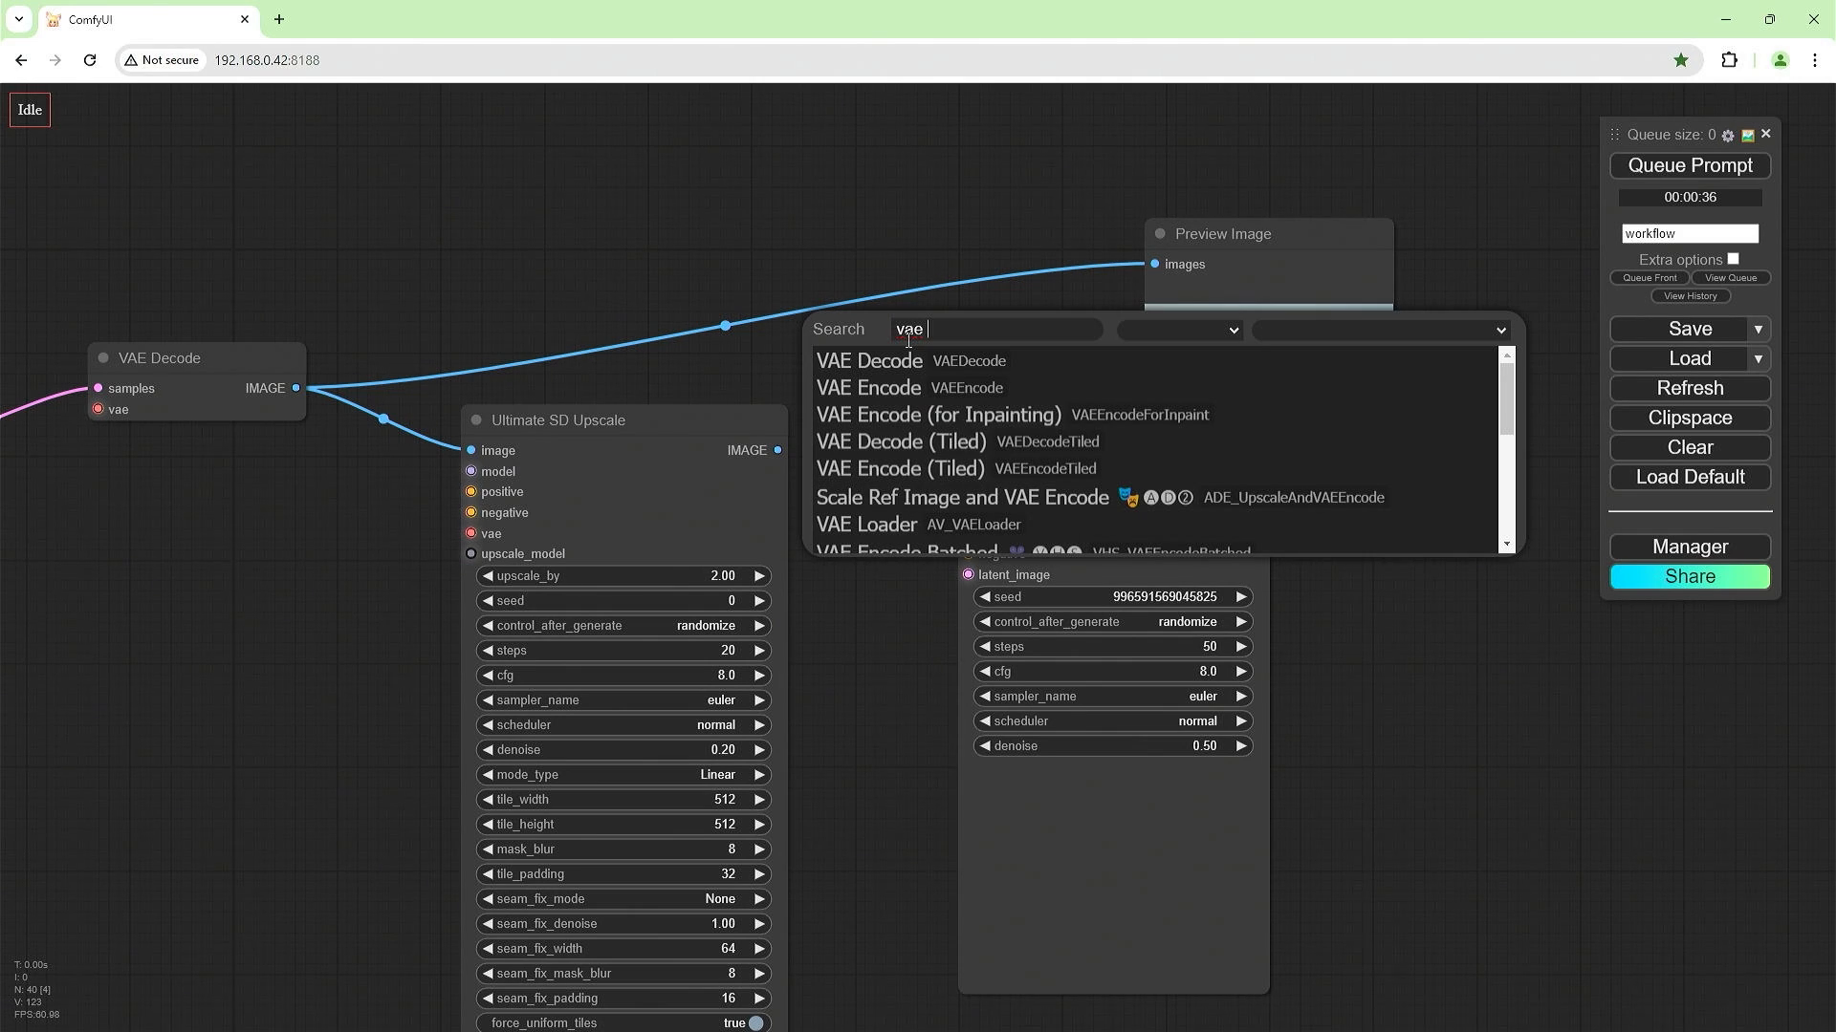
left_click(912, 385)
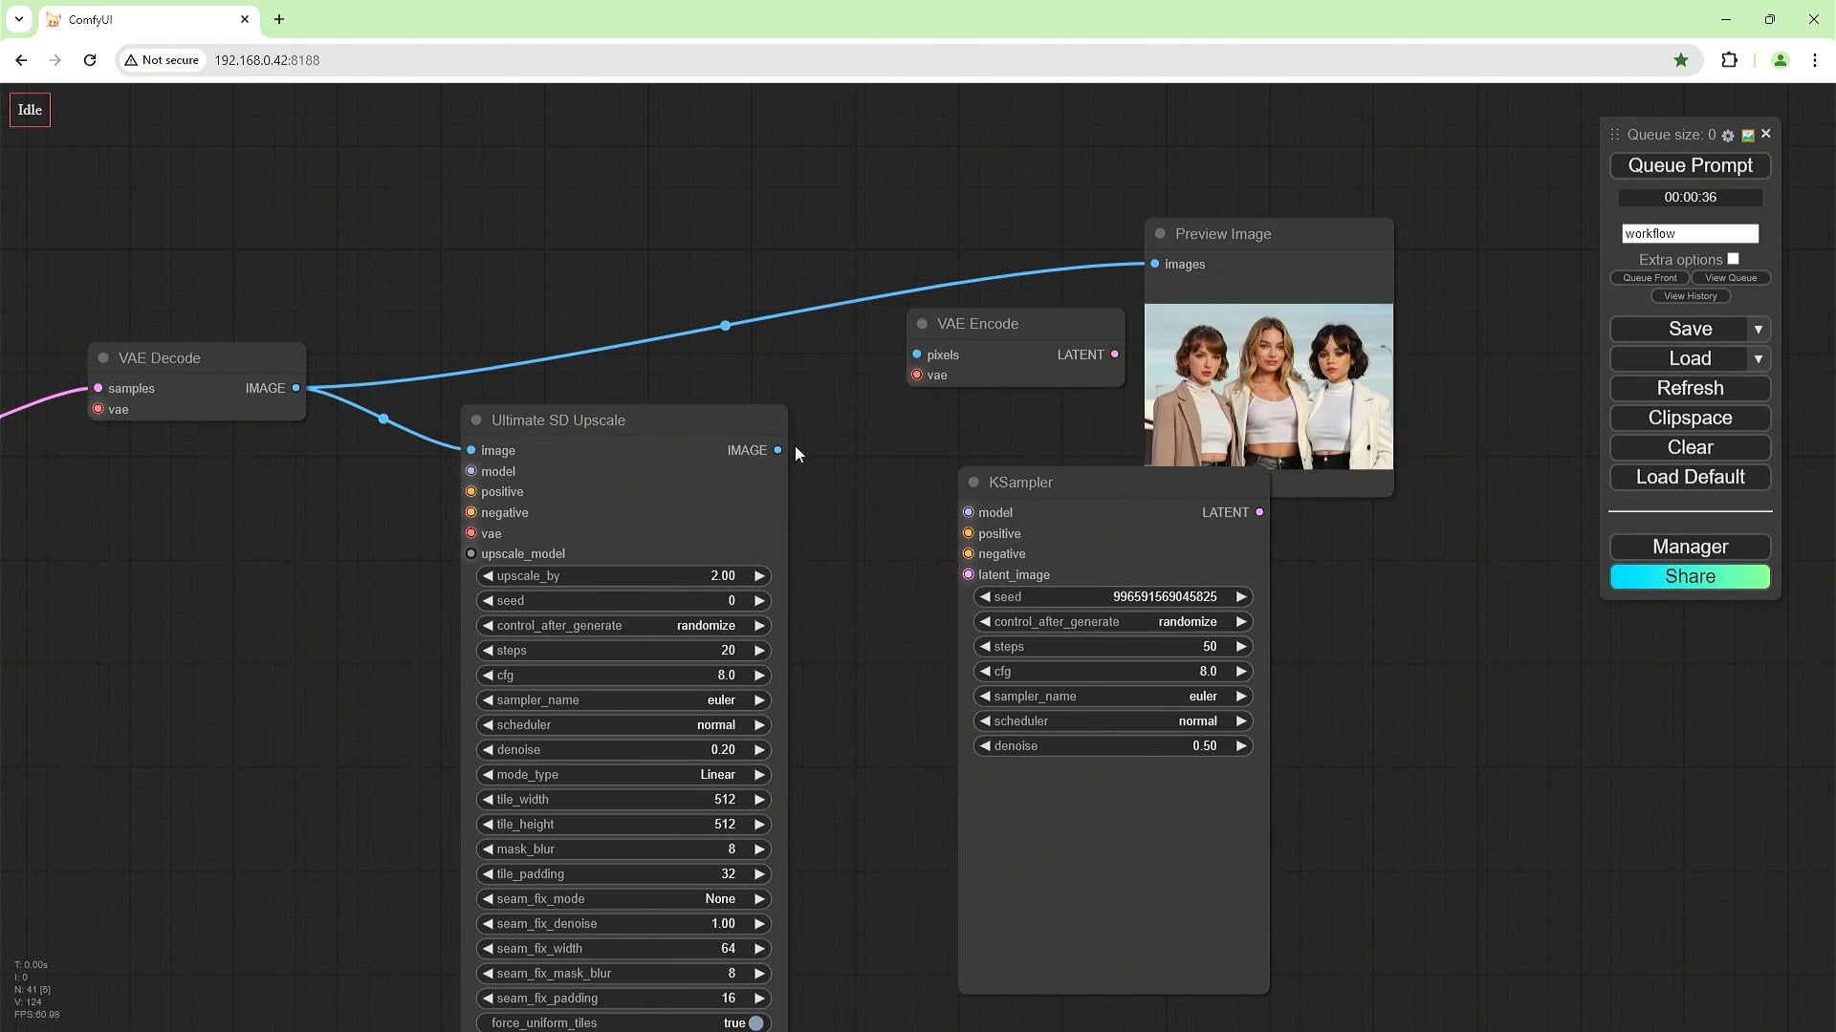
left_click_drag(777, 451, 916, 357)
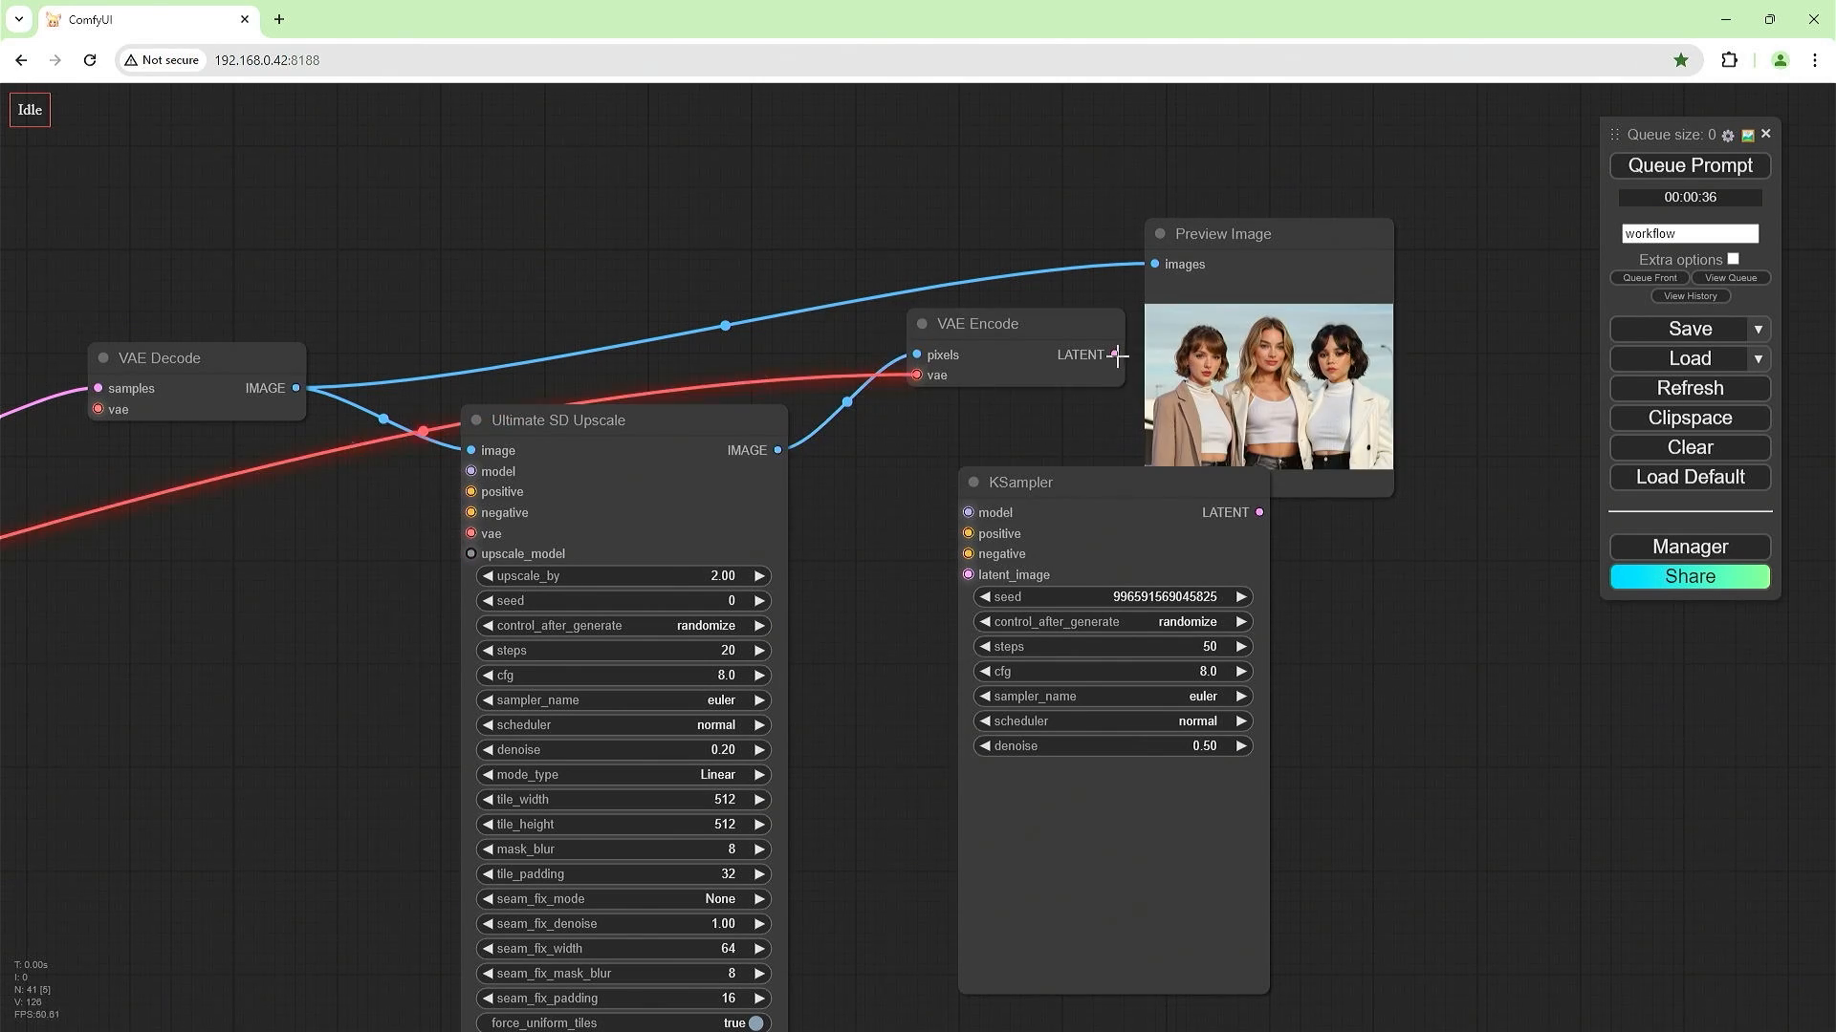
left_click_drag(1118, 355, 968, 574)
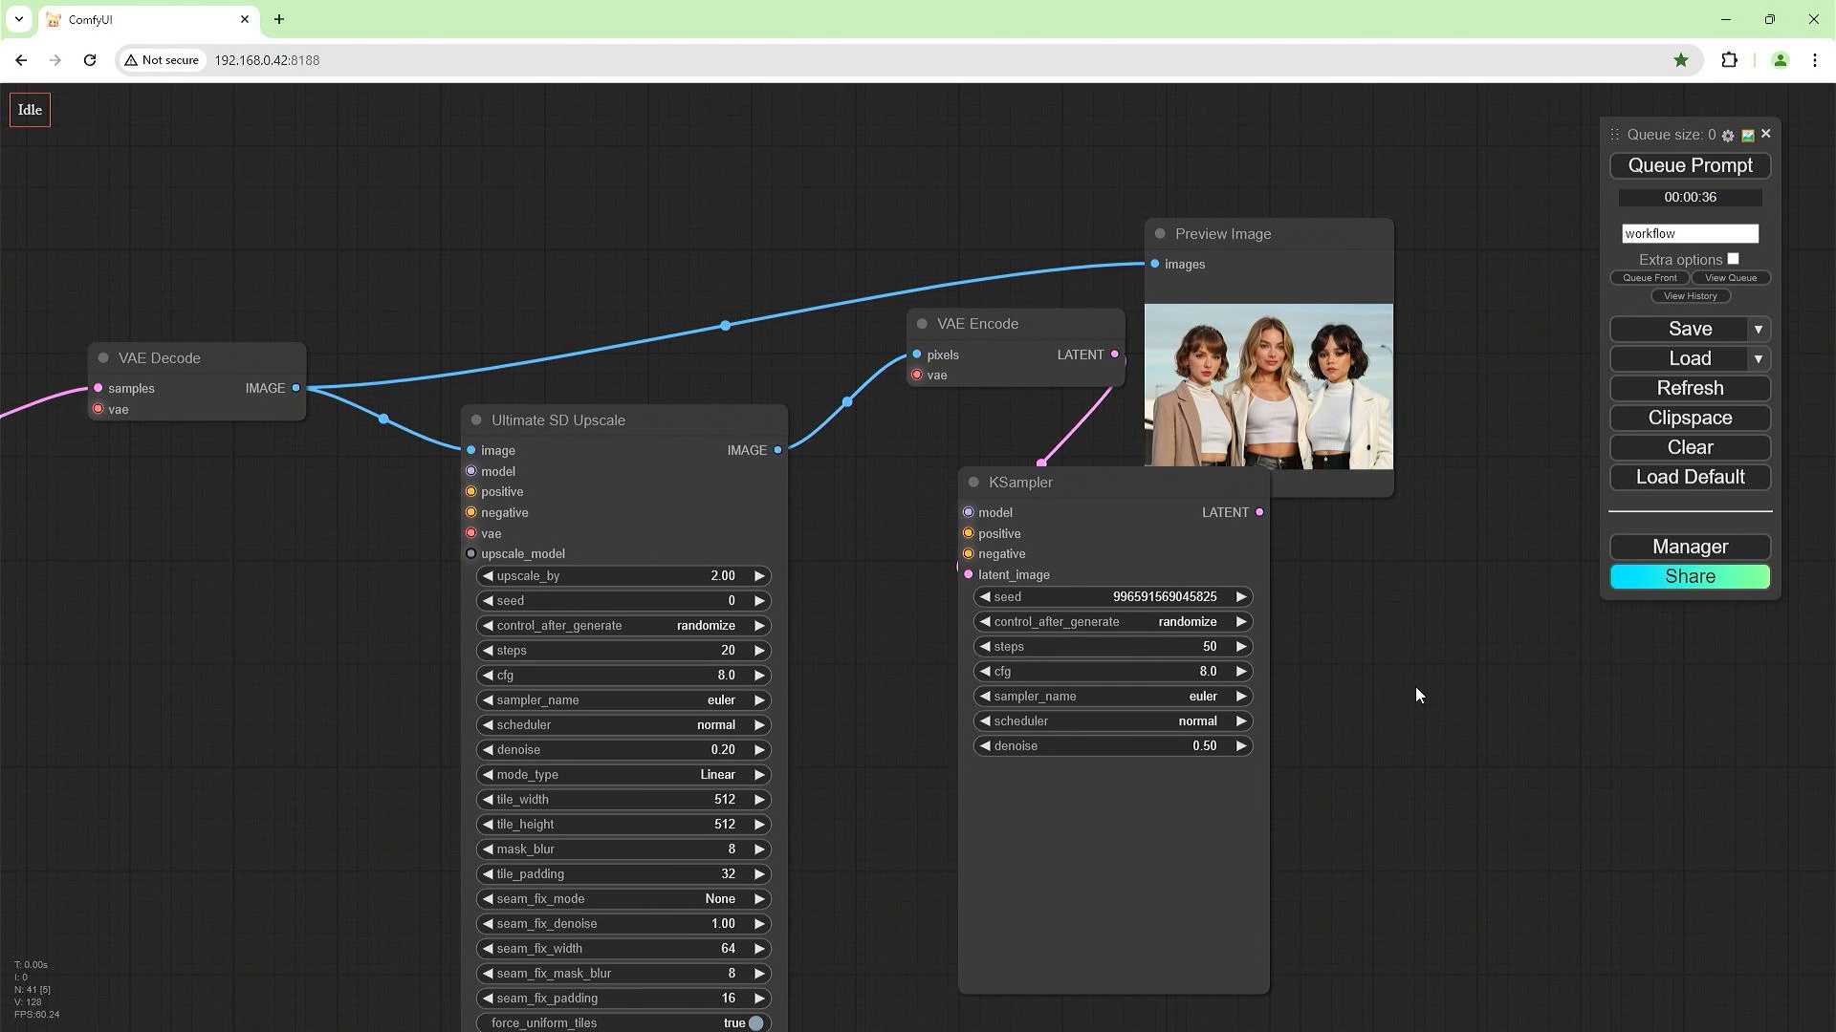
Move the Preview Image node away from the new KSampler to free space after it.
left_click_drag(1415, 695, 1242, 629)
left_click_drag(1117, 268, 1489, 330)
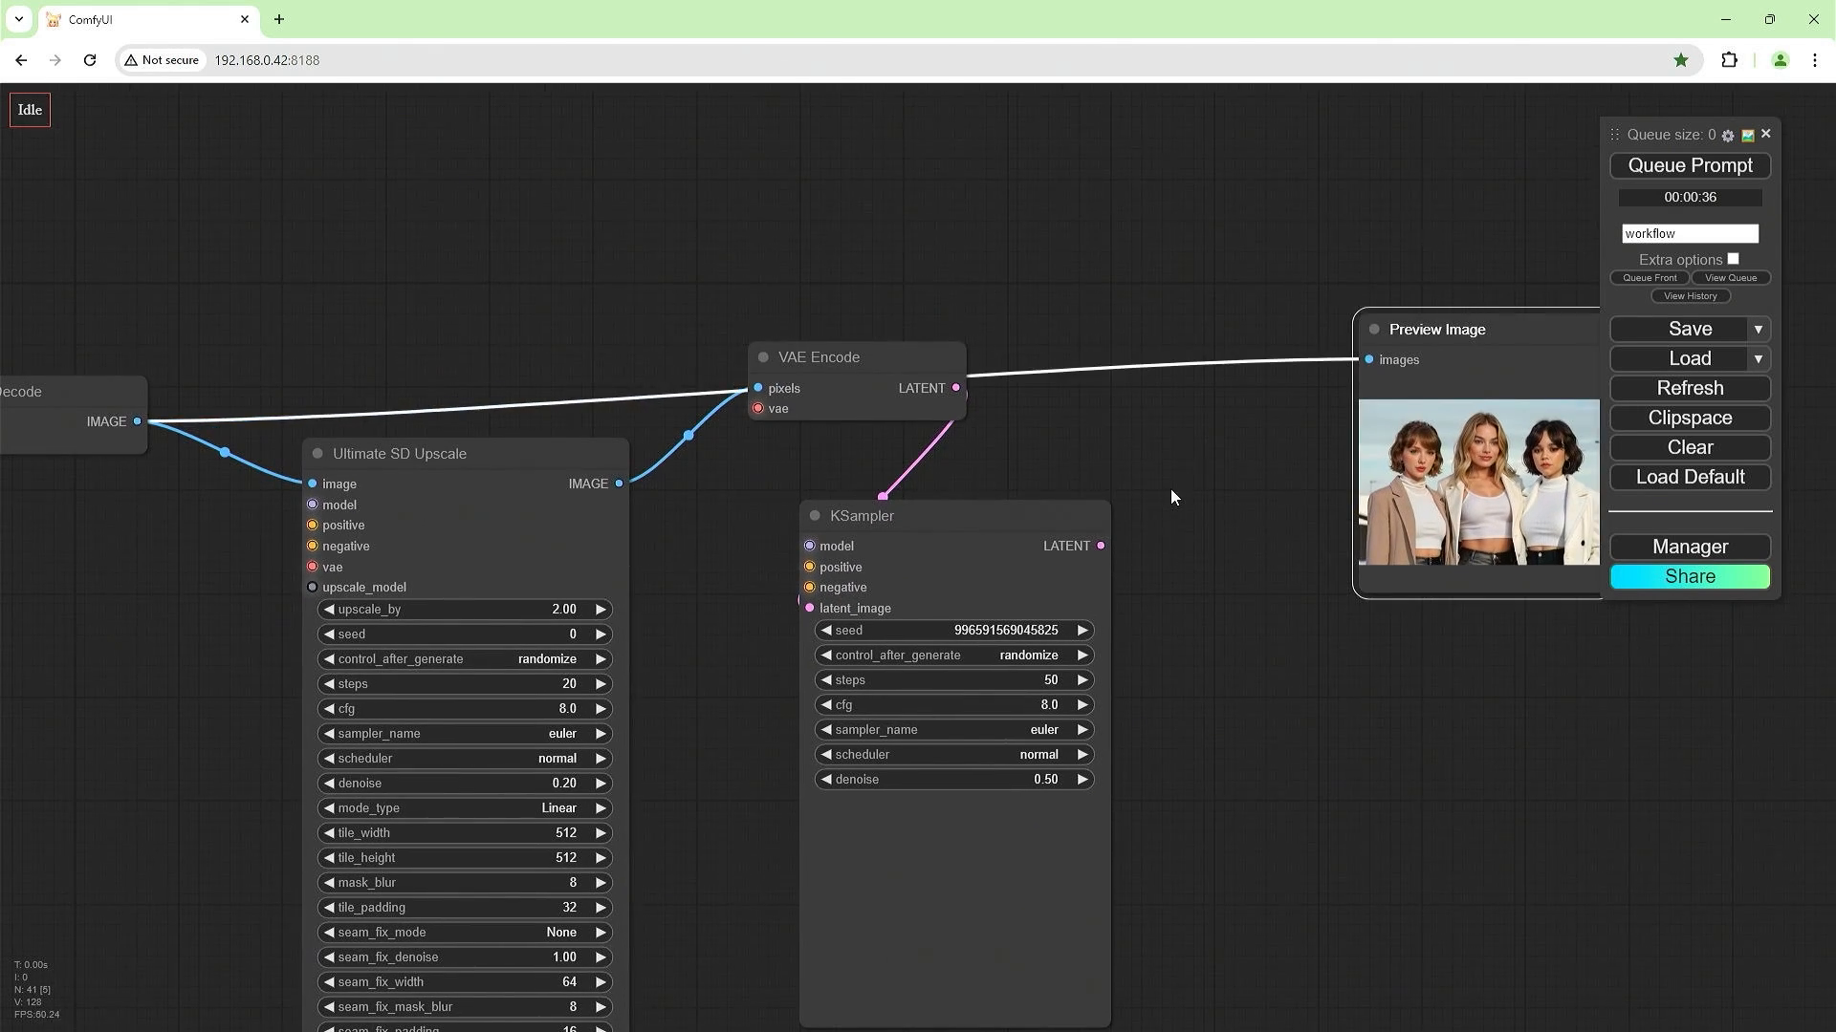
Paste a copy of the VAE Decode node with its vae link kept, and connect the last KSampler's LATENT to its samples.
left_click_drag(1170, 489, 1142, 504)
left_click(845, 374)
left_click_drag(845, 374, 843, 367)
left_click_drag(525, 284, 651, 276)
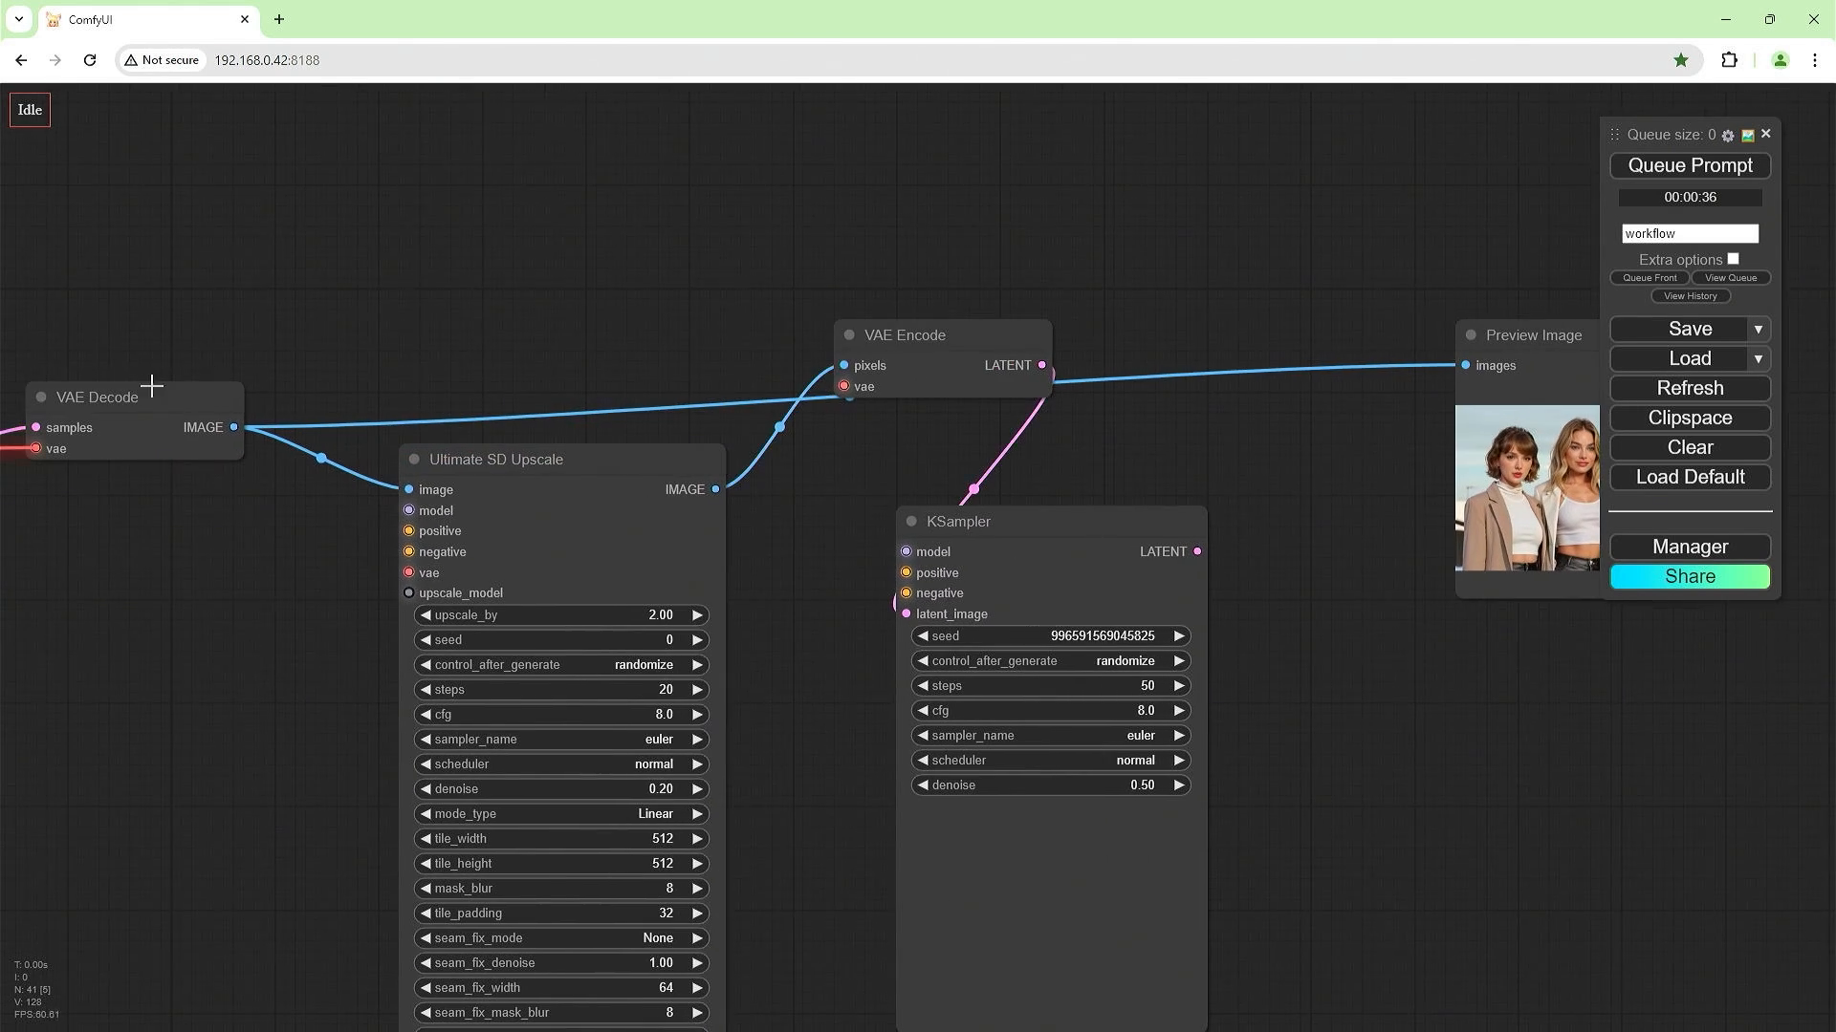
left_click(204, 393)
key("ctrl+c")
key("ctrl+shift+v")
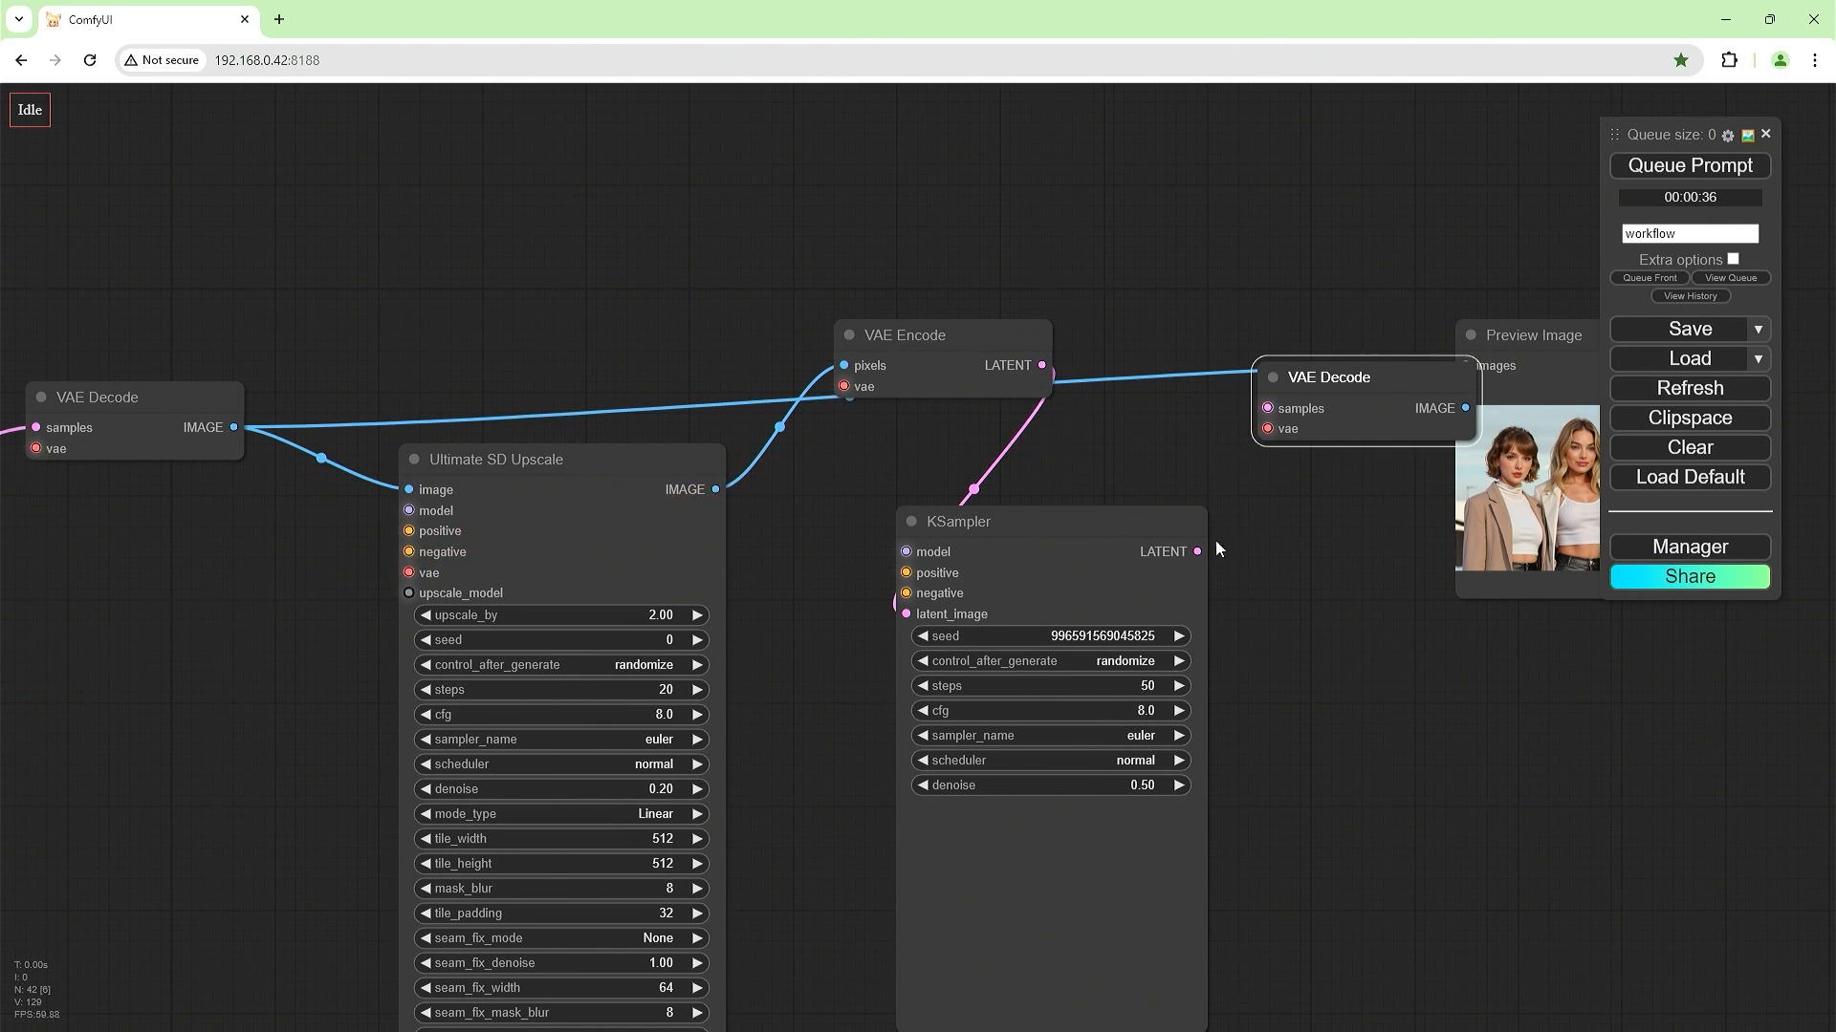
left_click_drag(1197, 551, 1268, 409)
Move the Preview Image node away from the new VAE Decode and feed VAE Decode's IMAGE into its images input.
left_click_drag(1368, 663, 1095, 717)
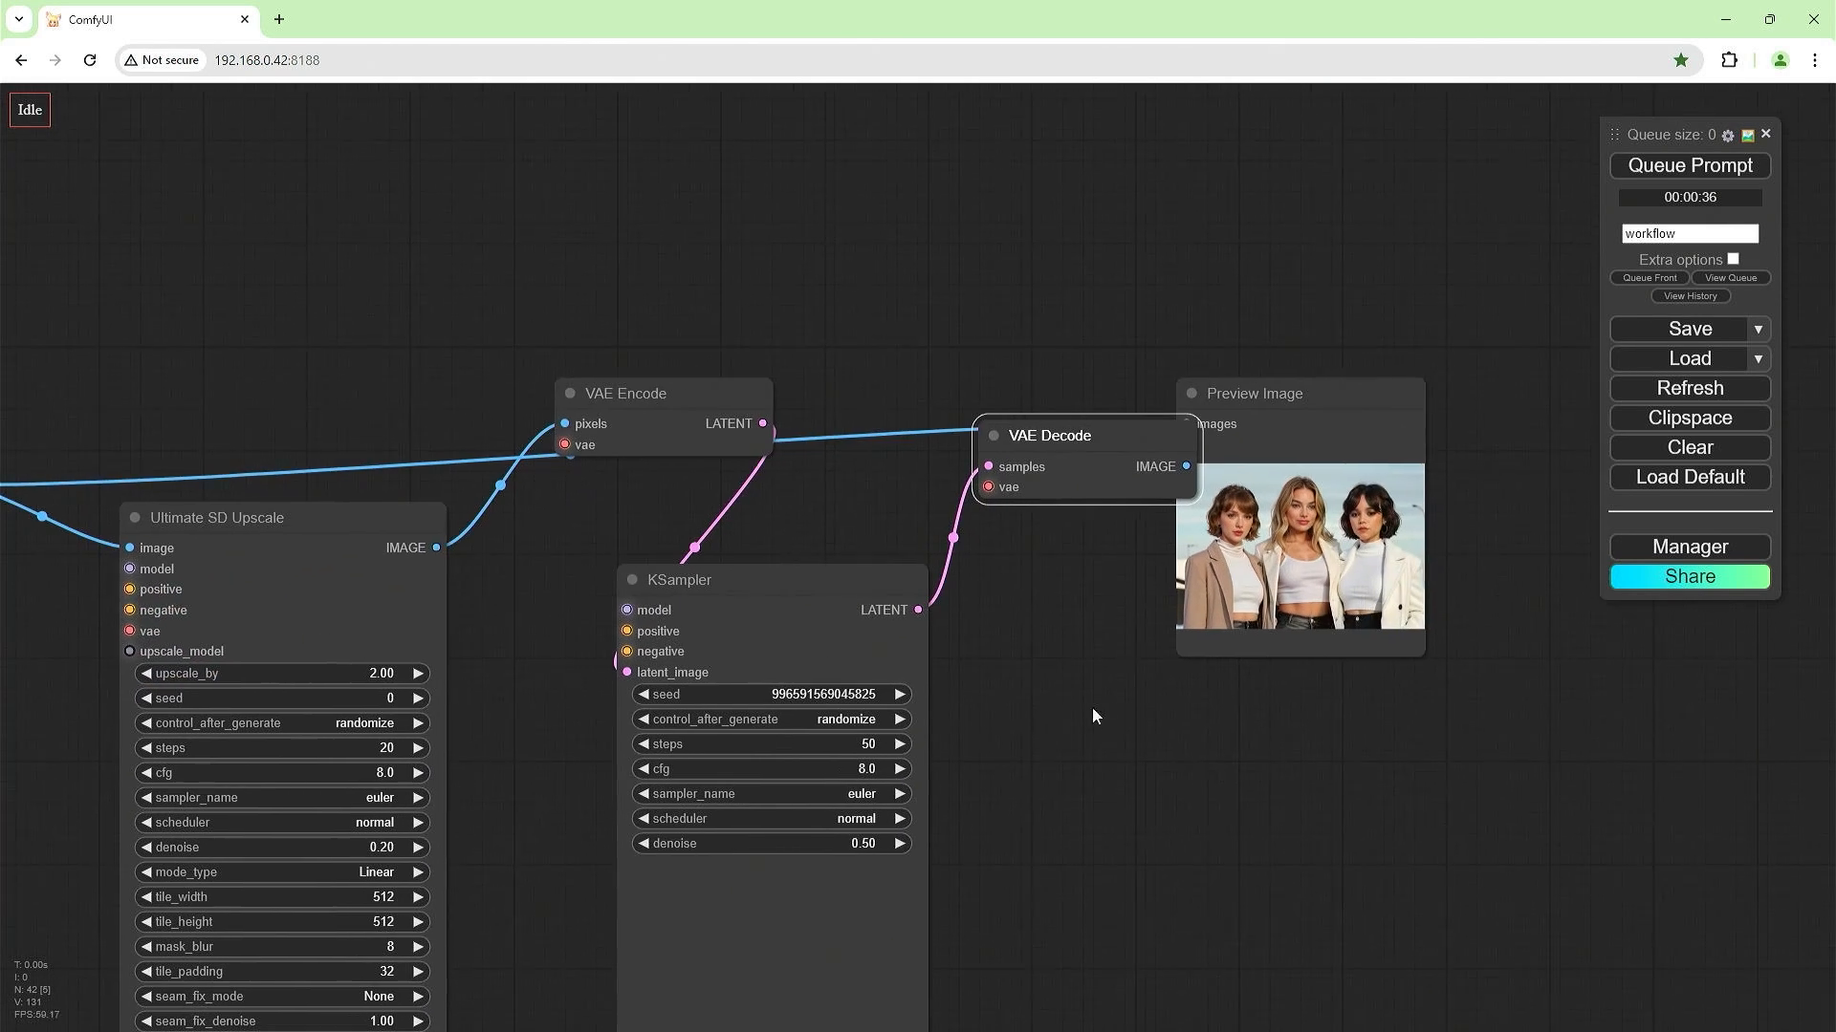
left_click_drag(1247, 405, 1431, 406)
left_click_drag(1187, 467, 1372, 417)
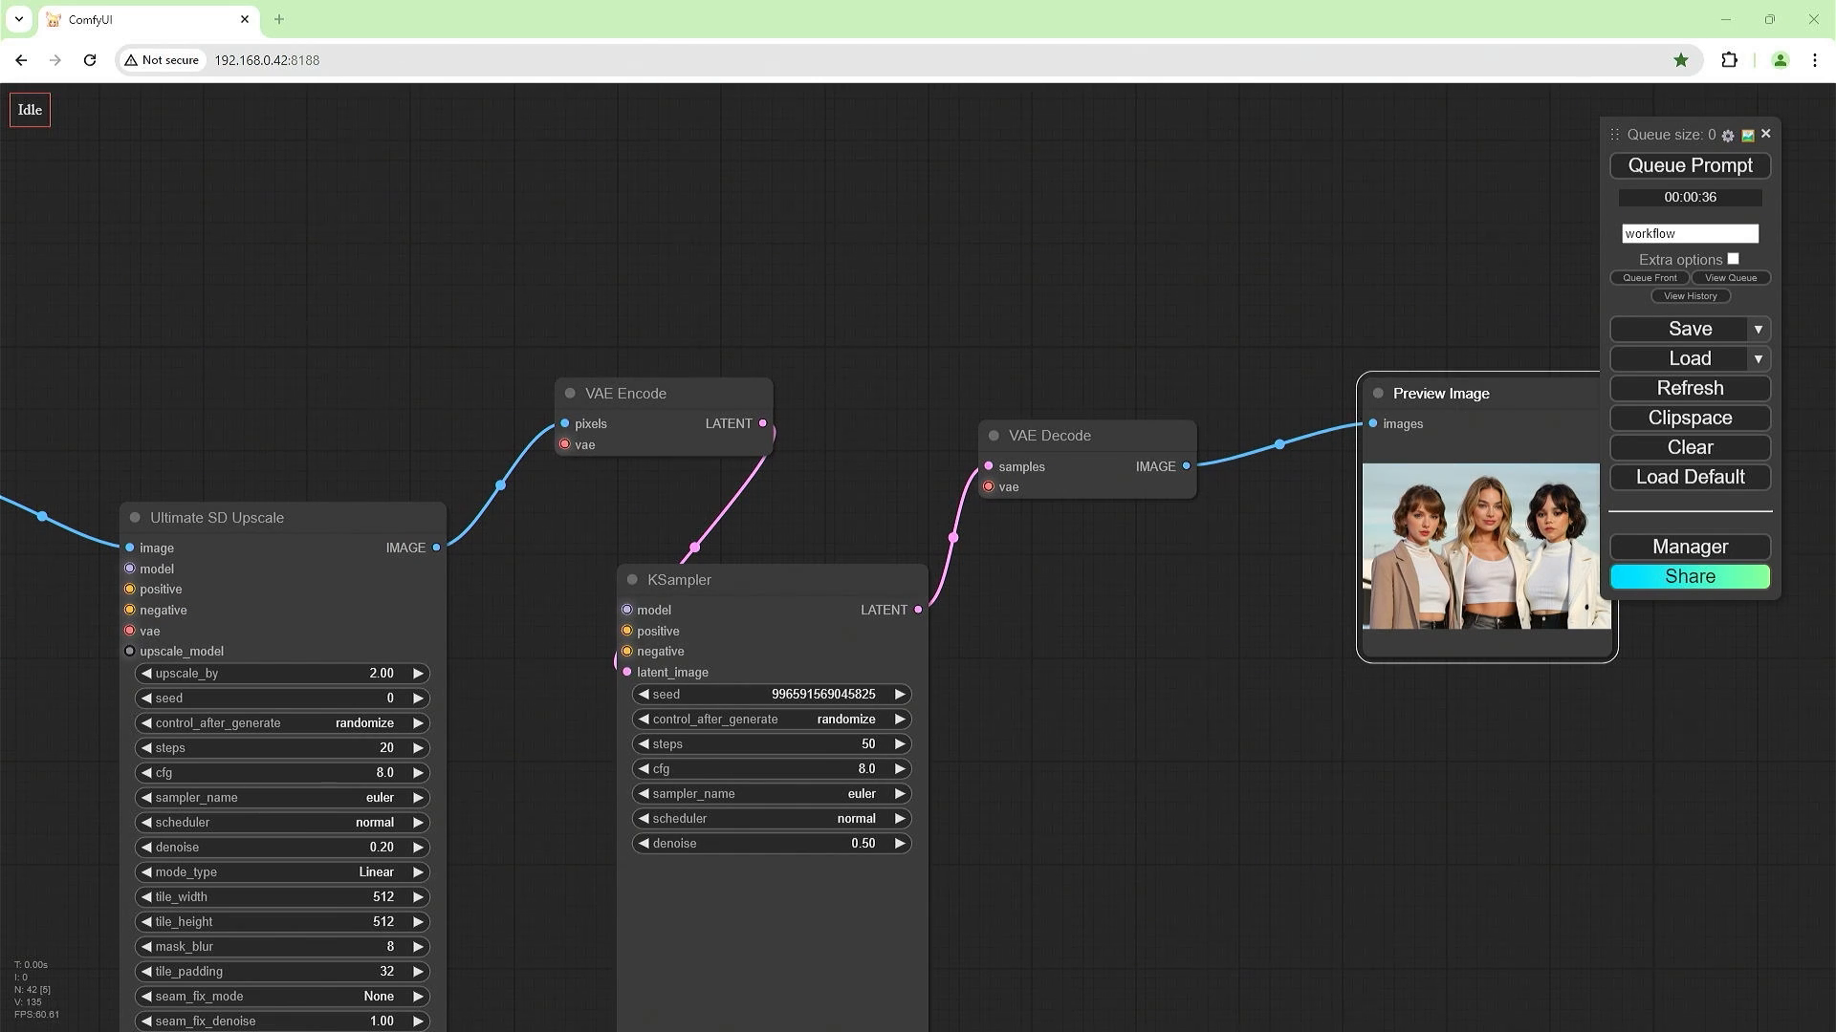
Set the last KSampler's cfg to 5.0 and its denoise to 0.20.
left_click(866, 769)
key("Return")
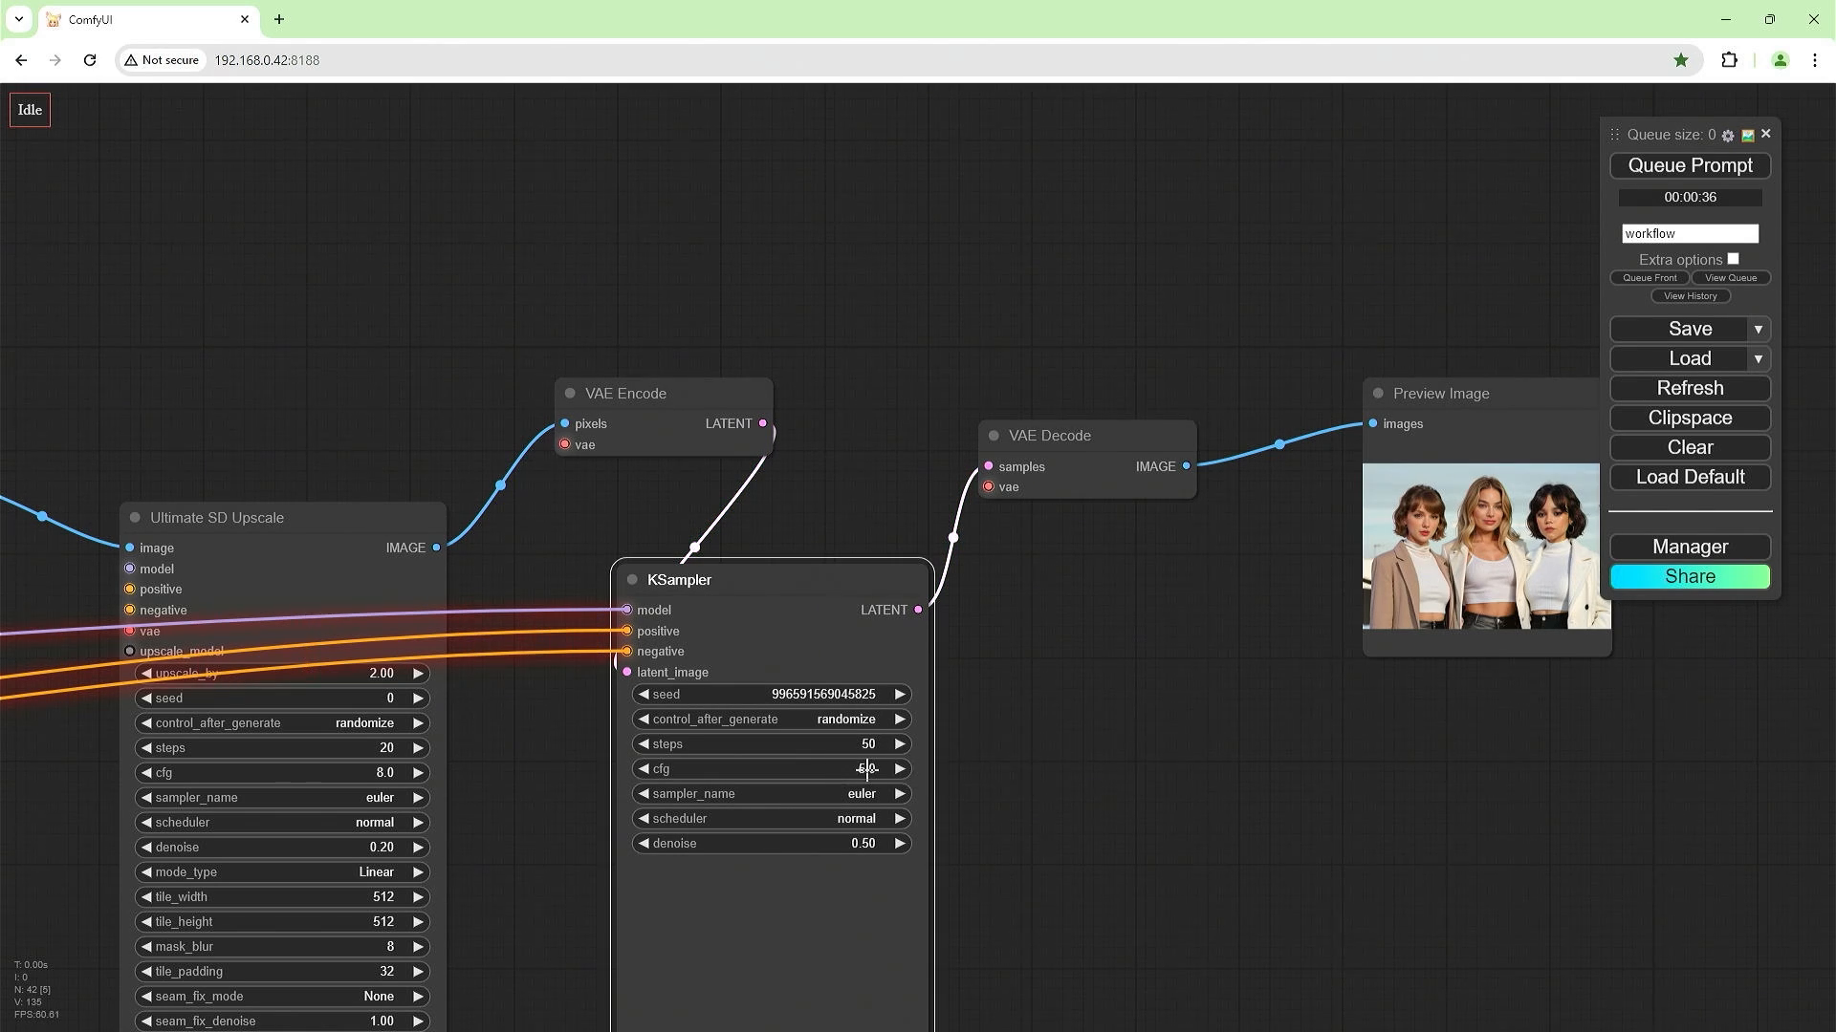
left_click(866, 844)
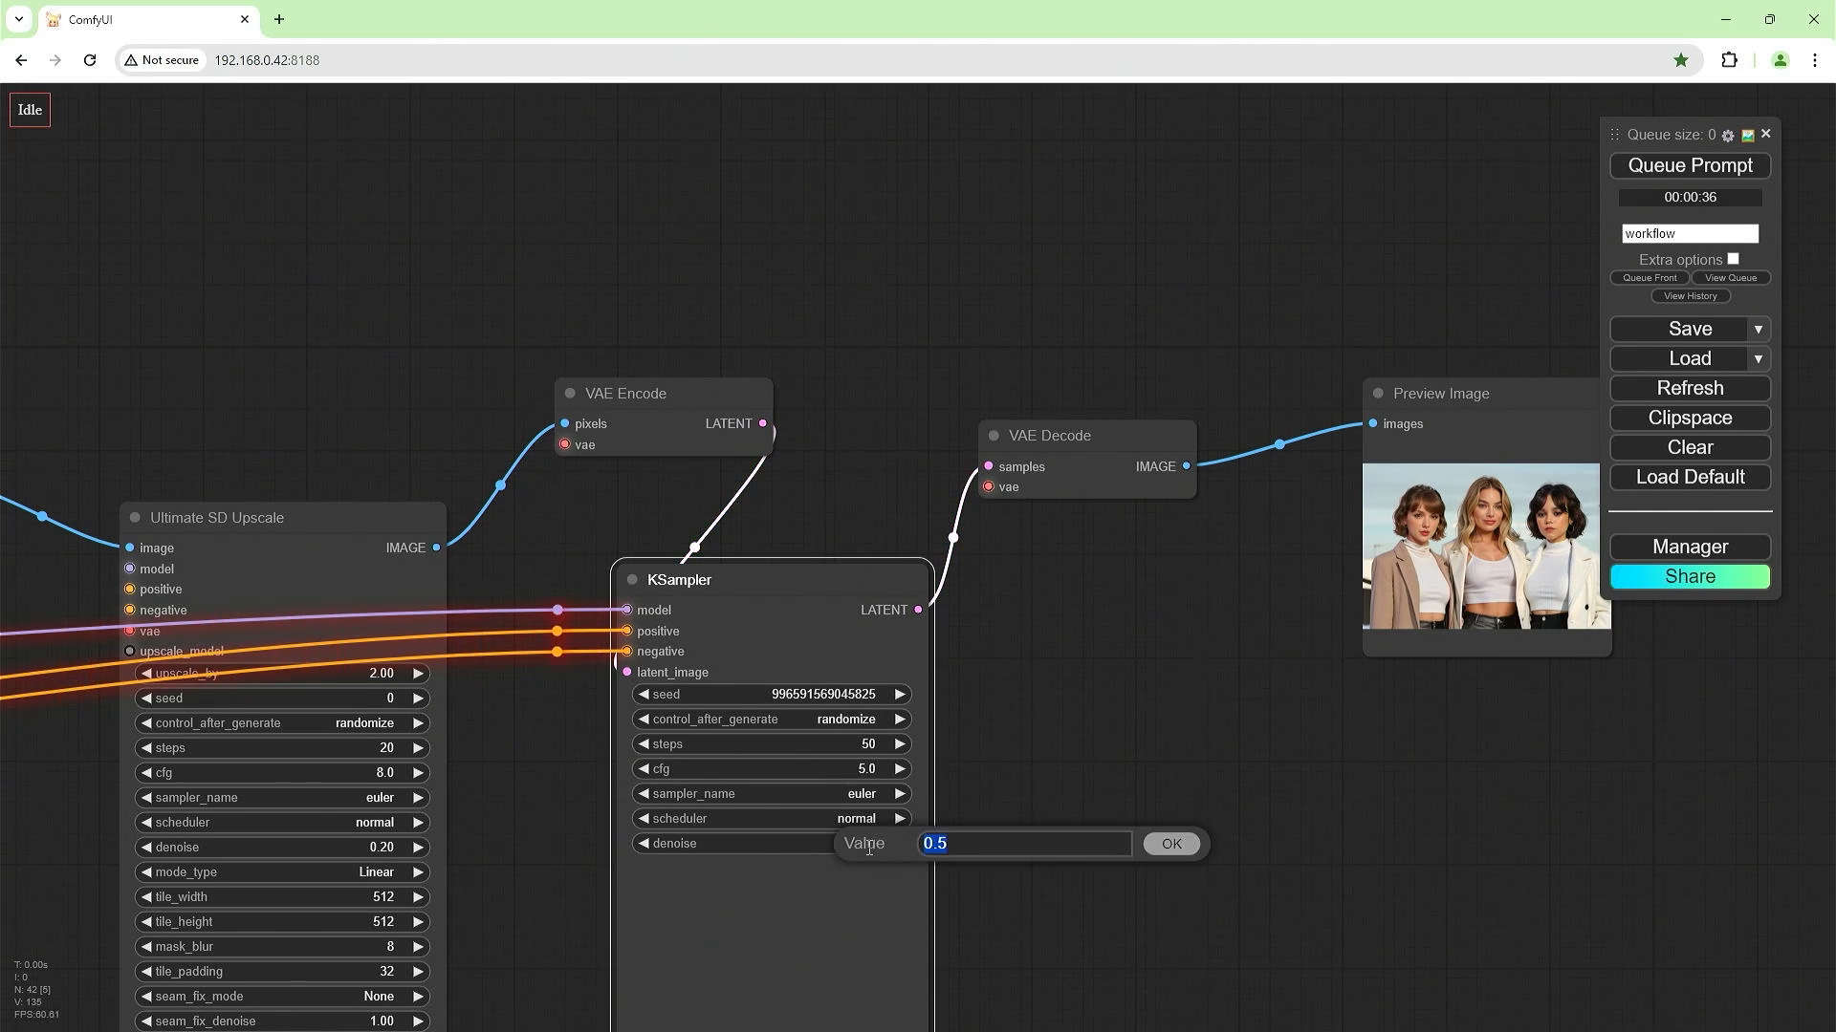
type("0.6")
key("Return")
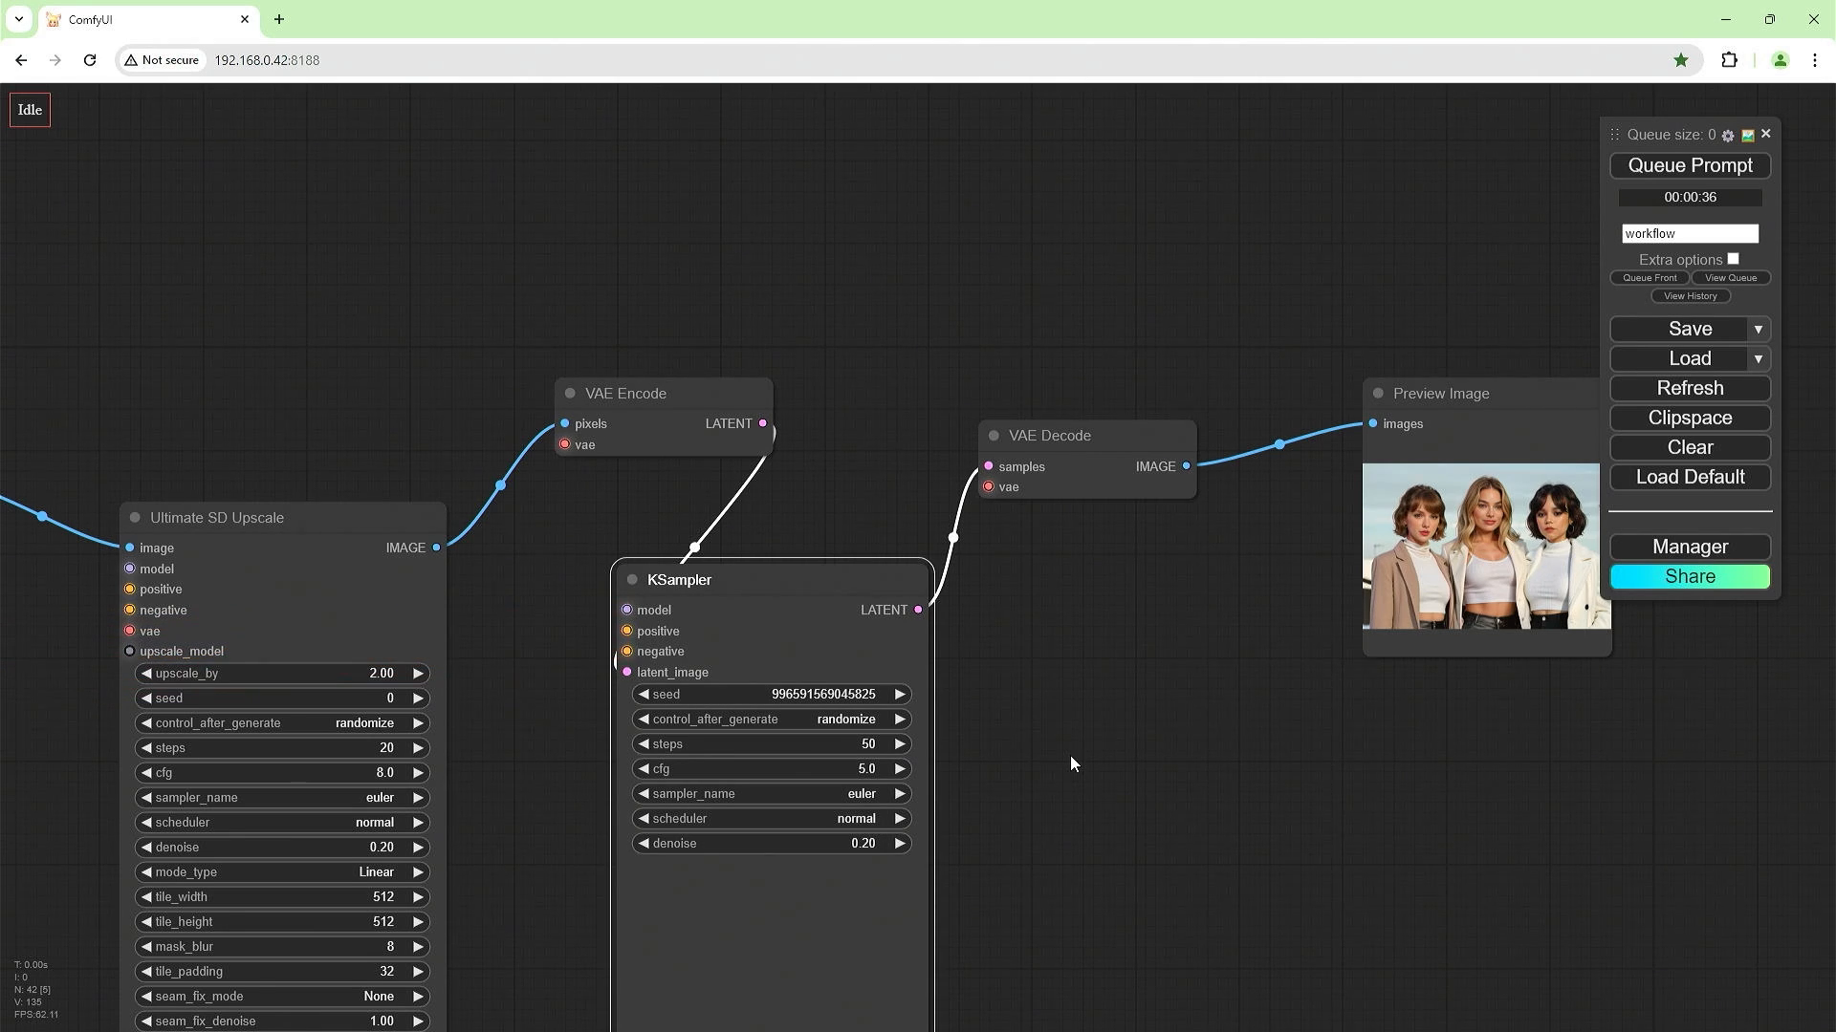
Queue the prompt to generate an image through the extended upscale and KSampler chain.
left_click_drag(1069, 755, 1340, 727)
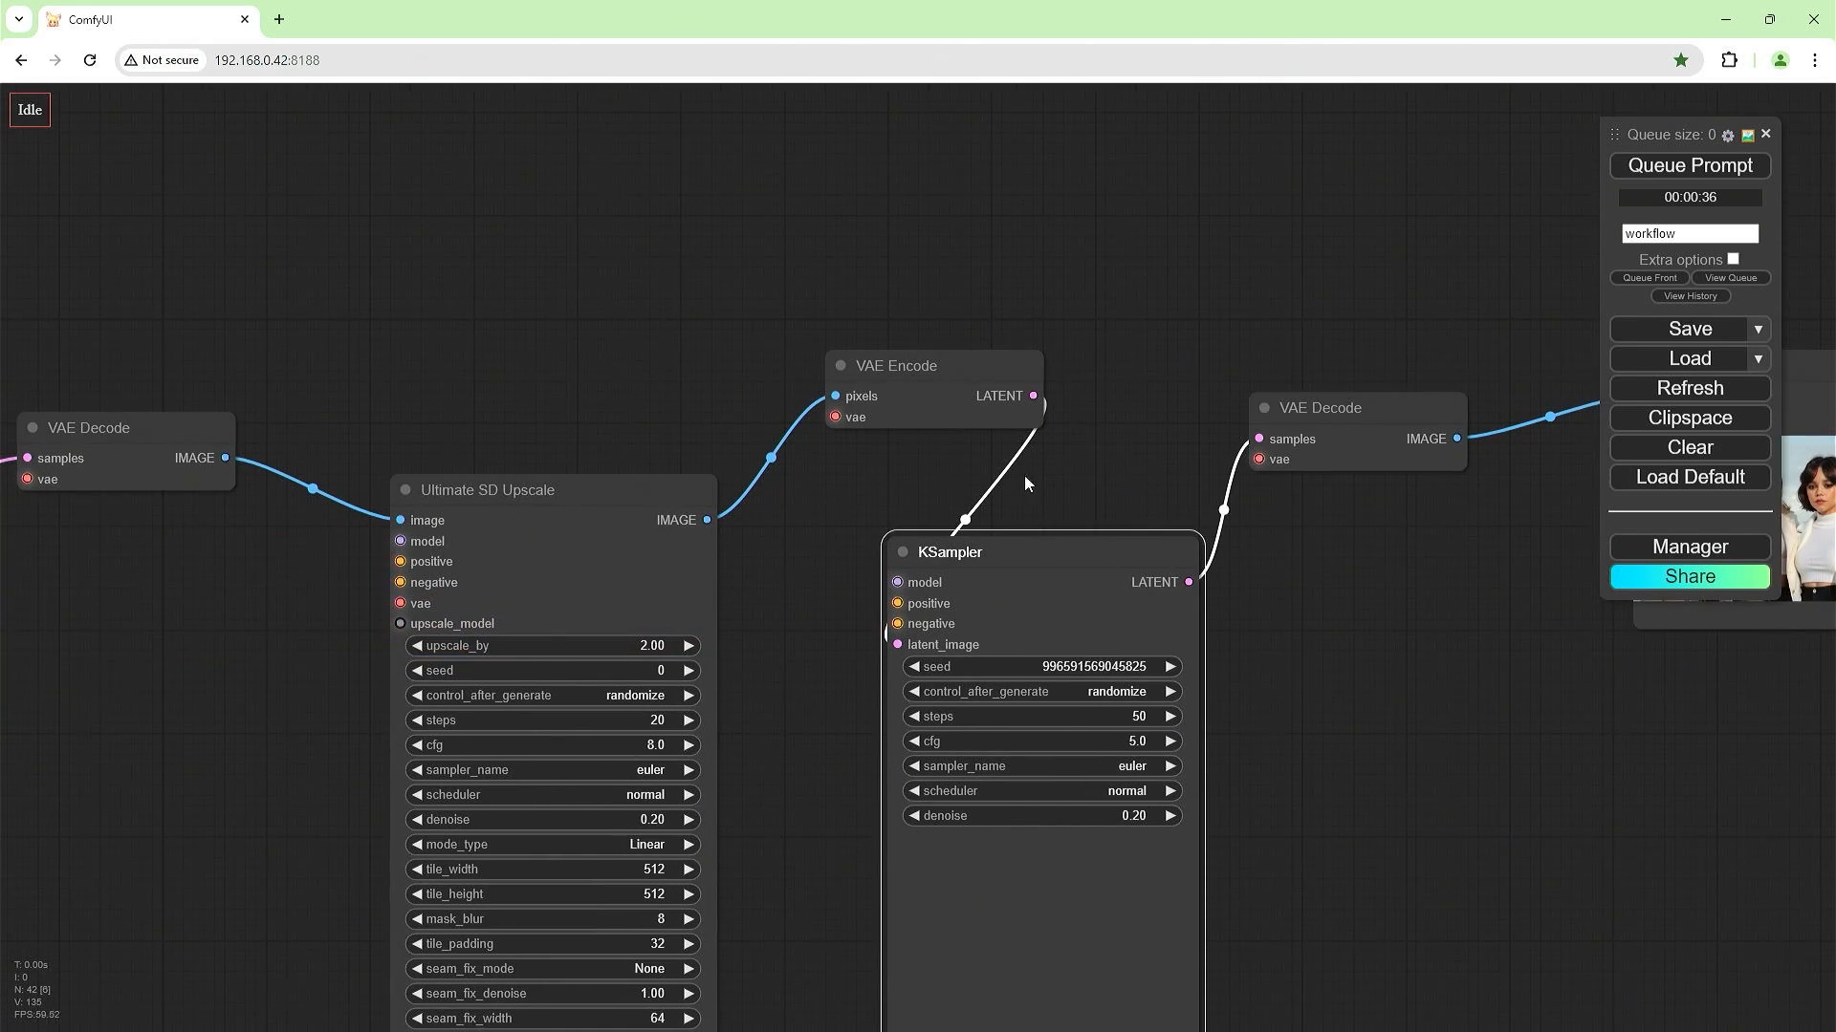
left_click(1685, 165)
scroll(1098, 583, "down", 15)
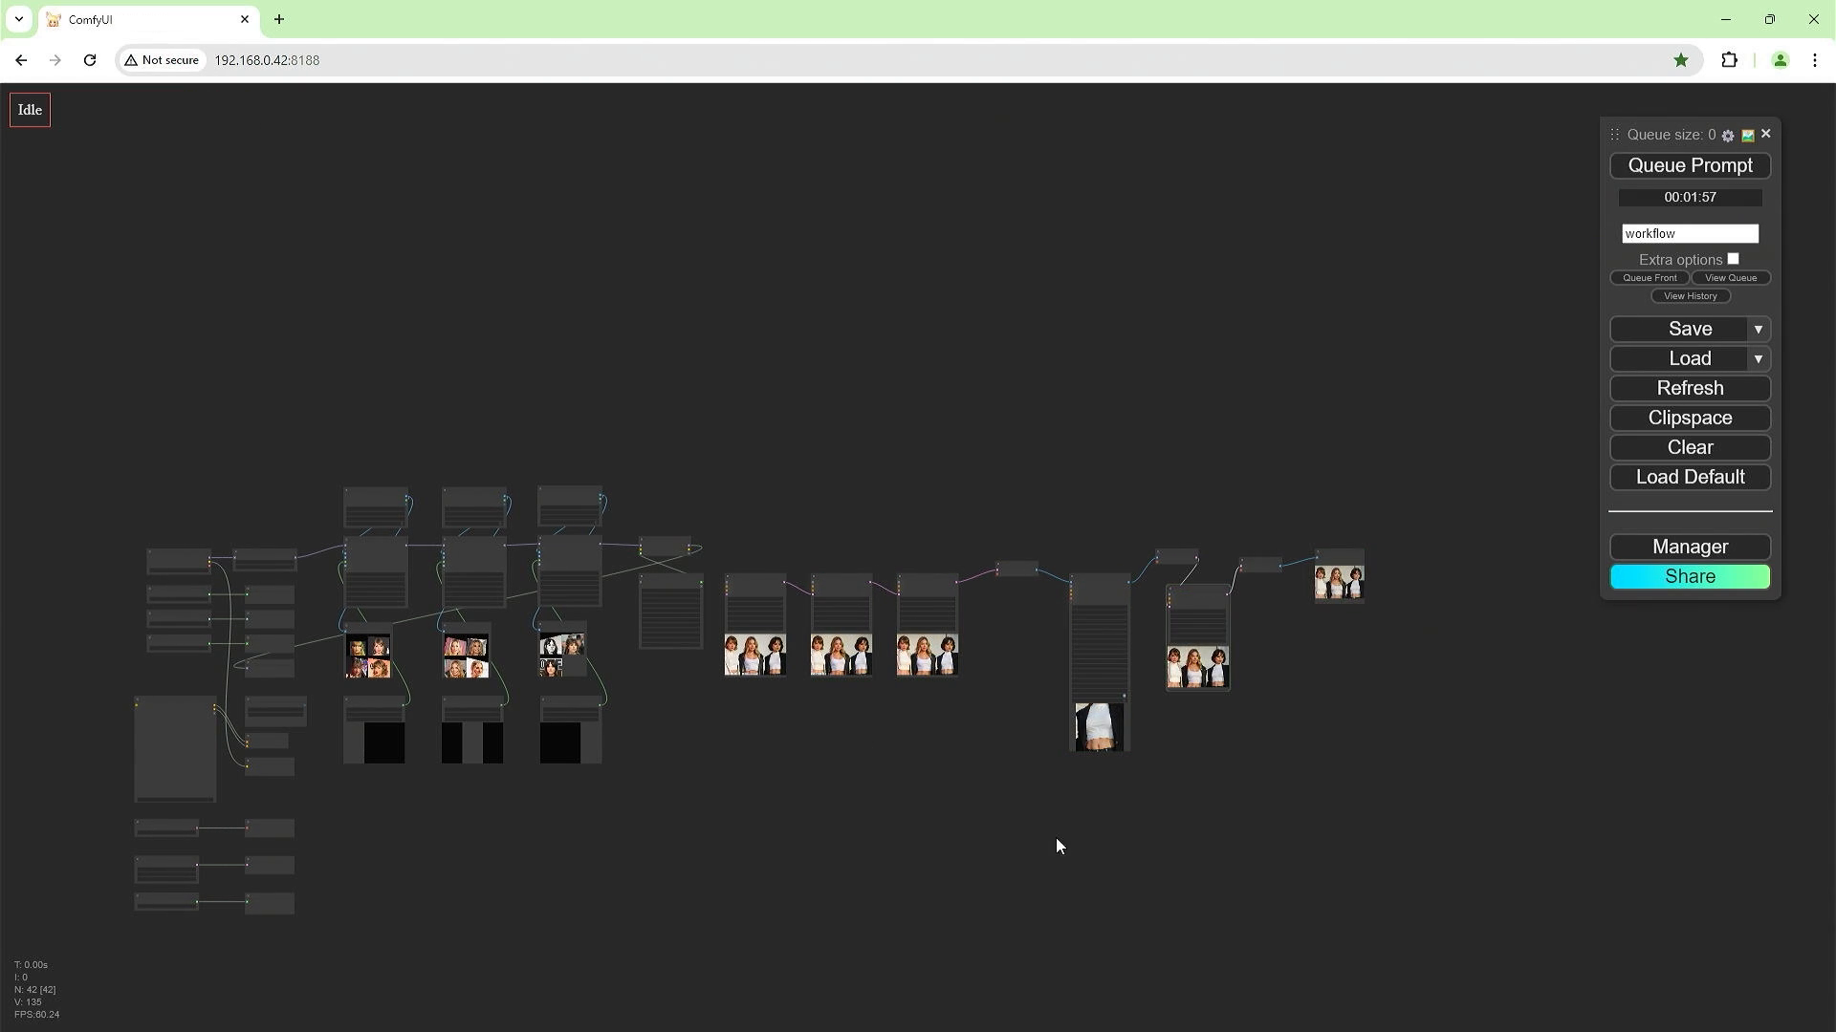
Inspect the final Preview Image result at full size in its own tab, and close that tab.
scroll(1345, 640, "up", 10)
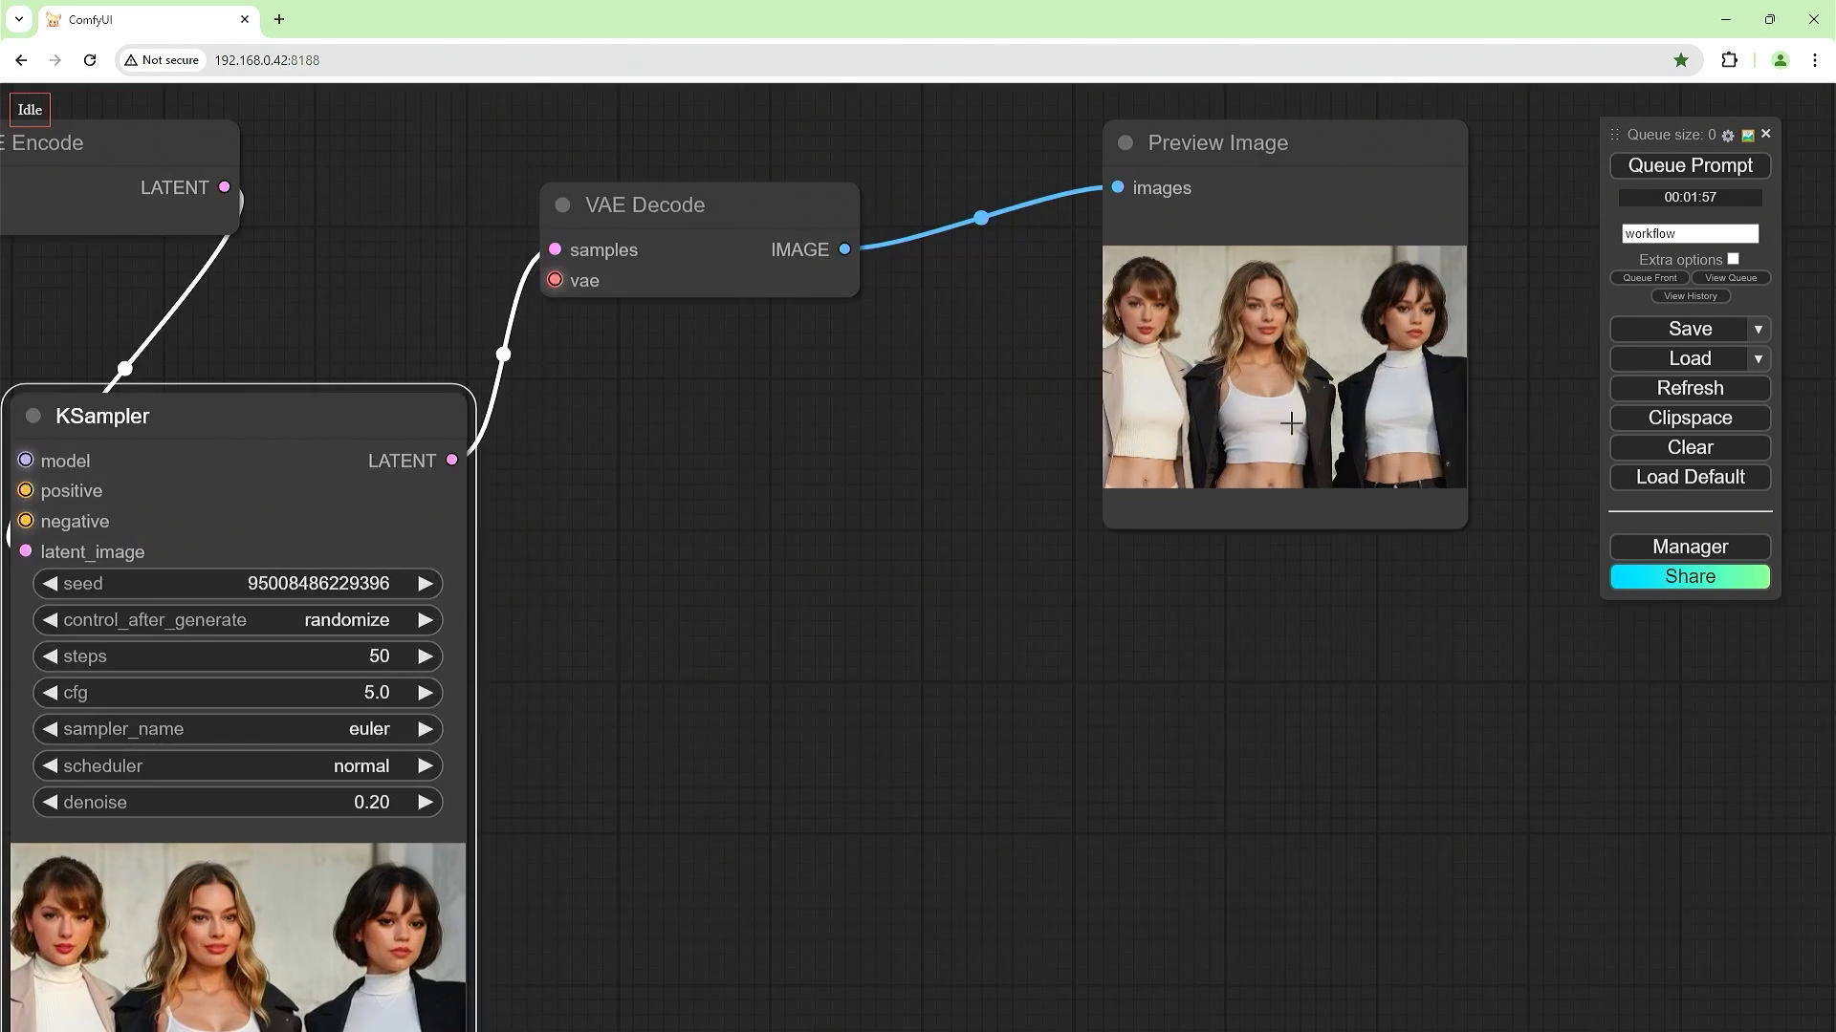
right_click(1291, 423)
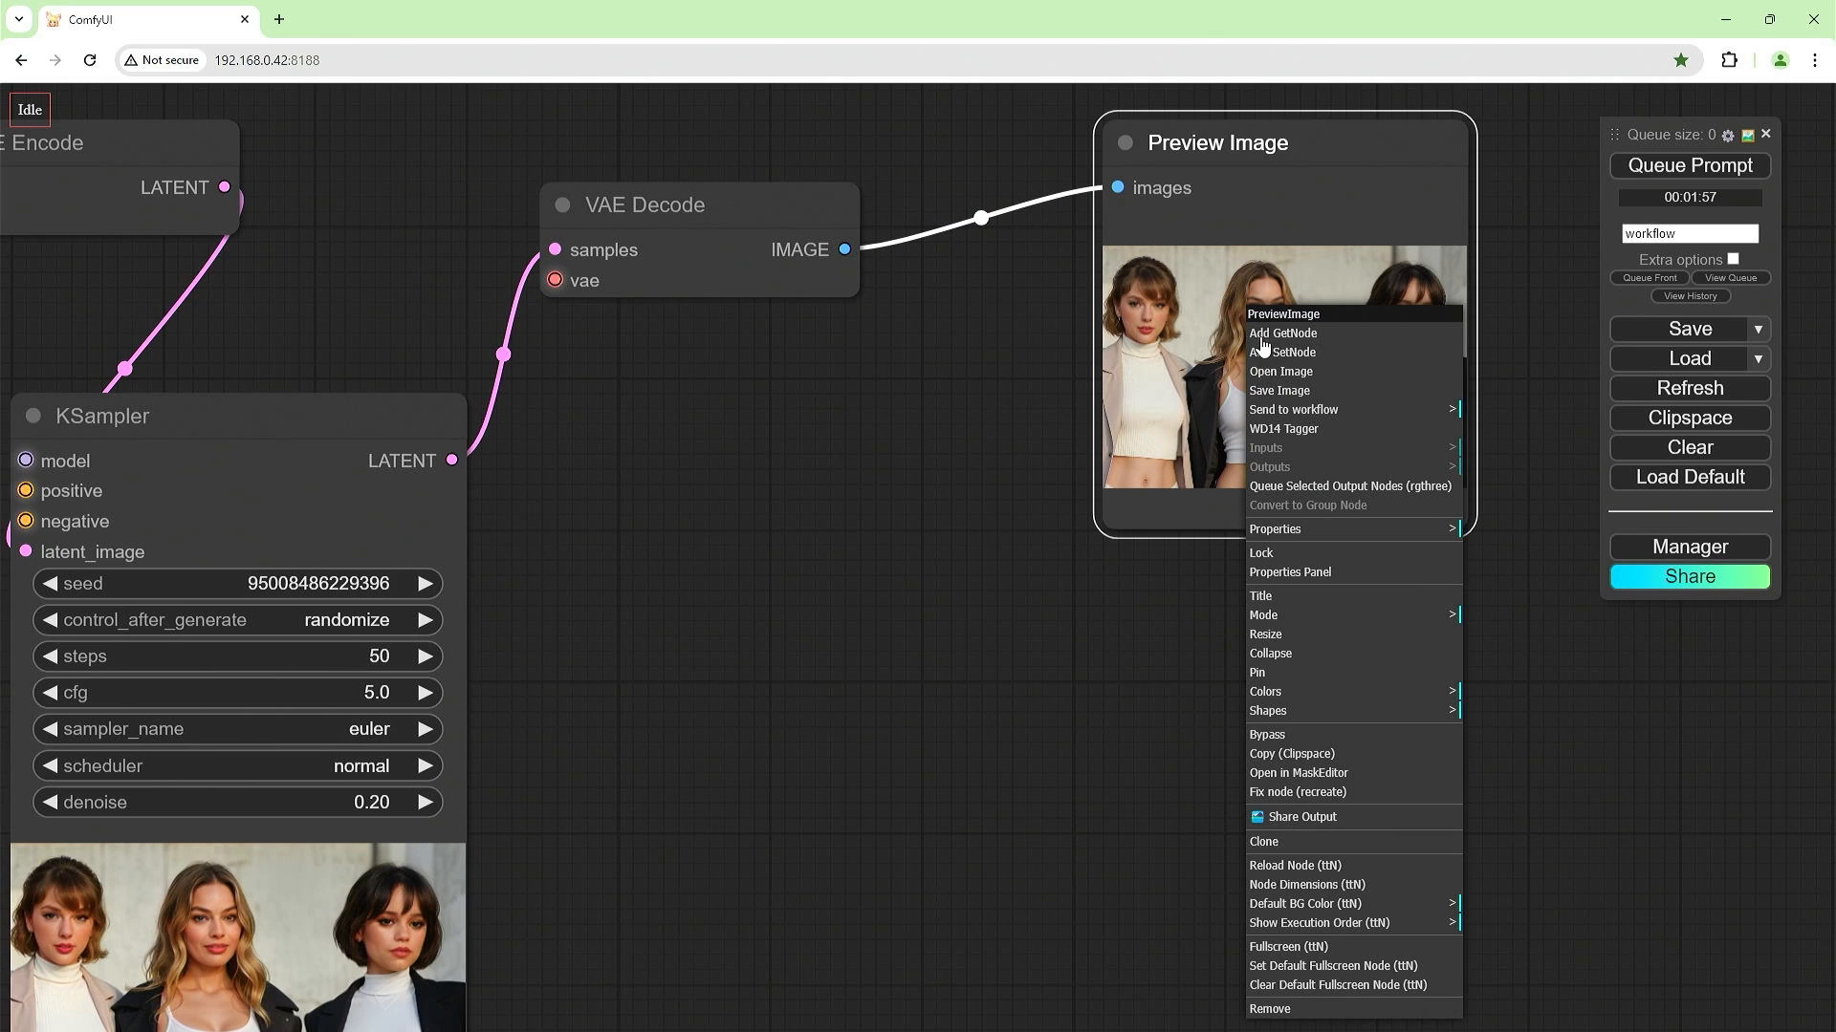
left_click(1277, 373)
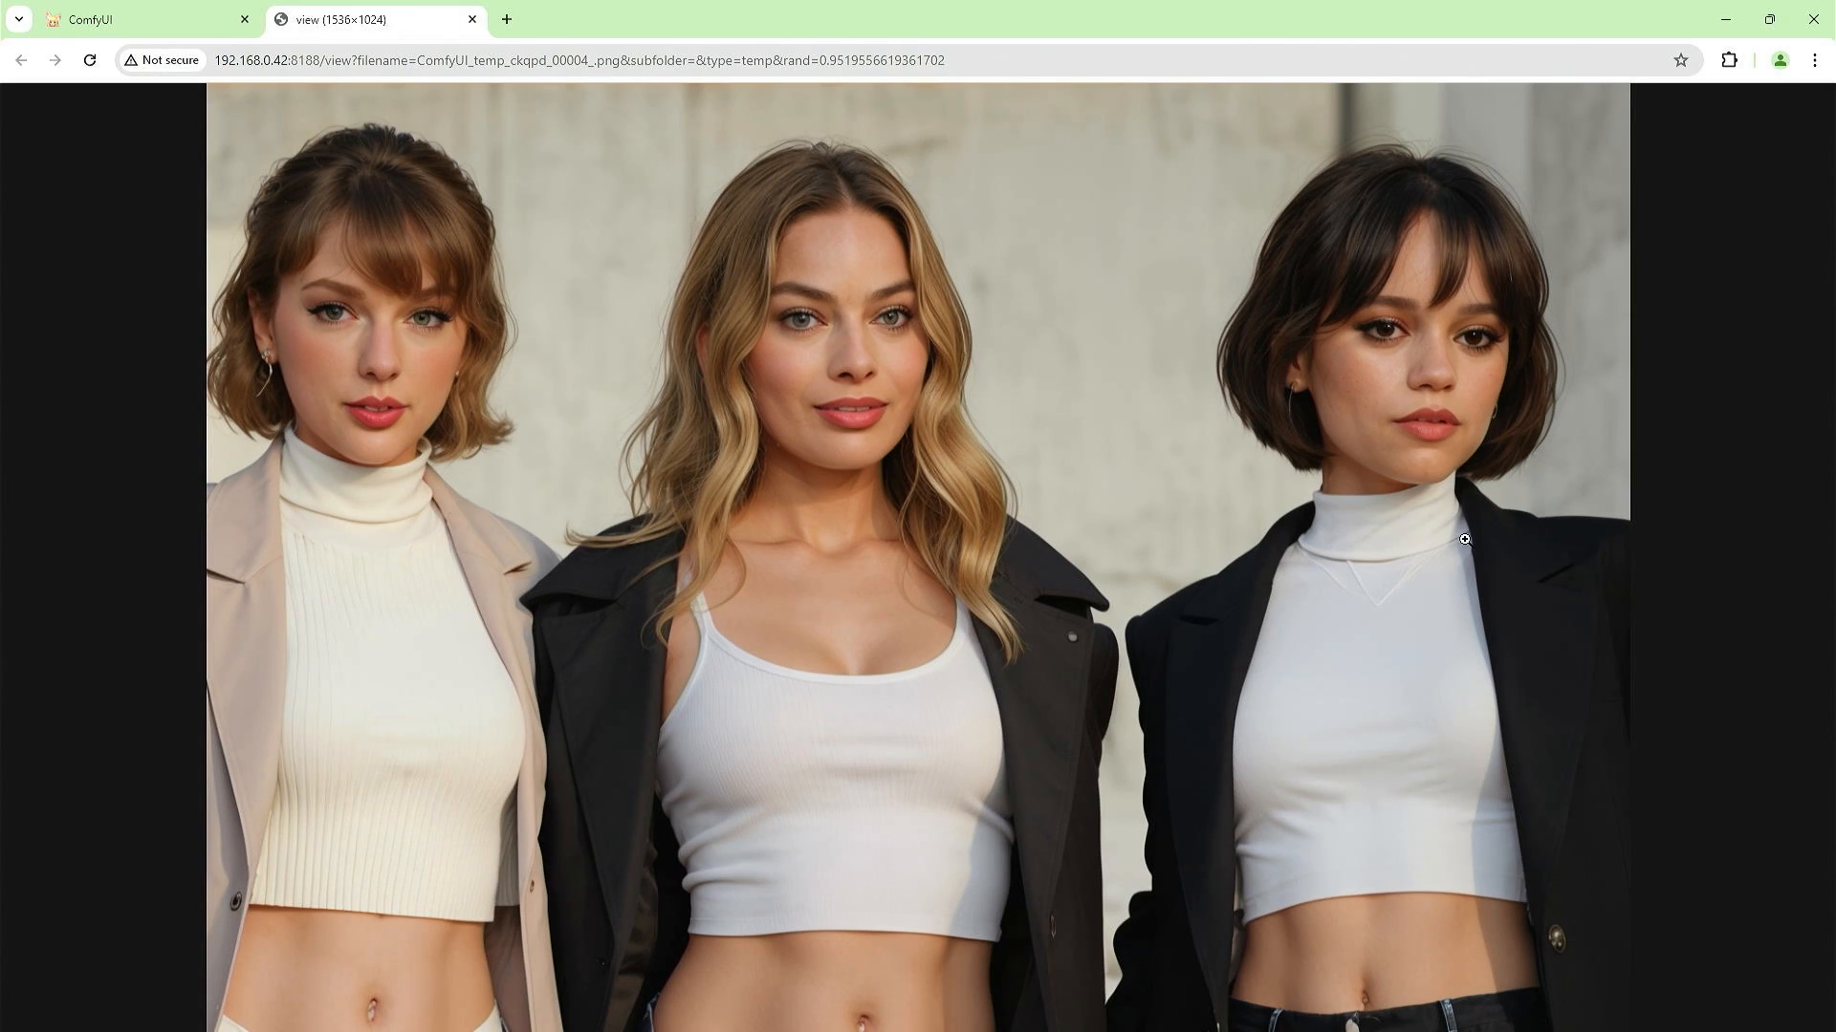
left_click(471, 19)
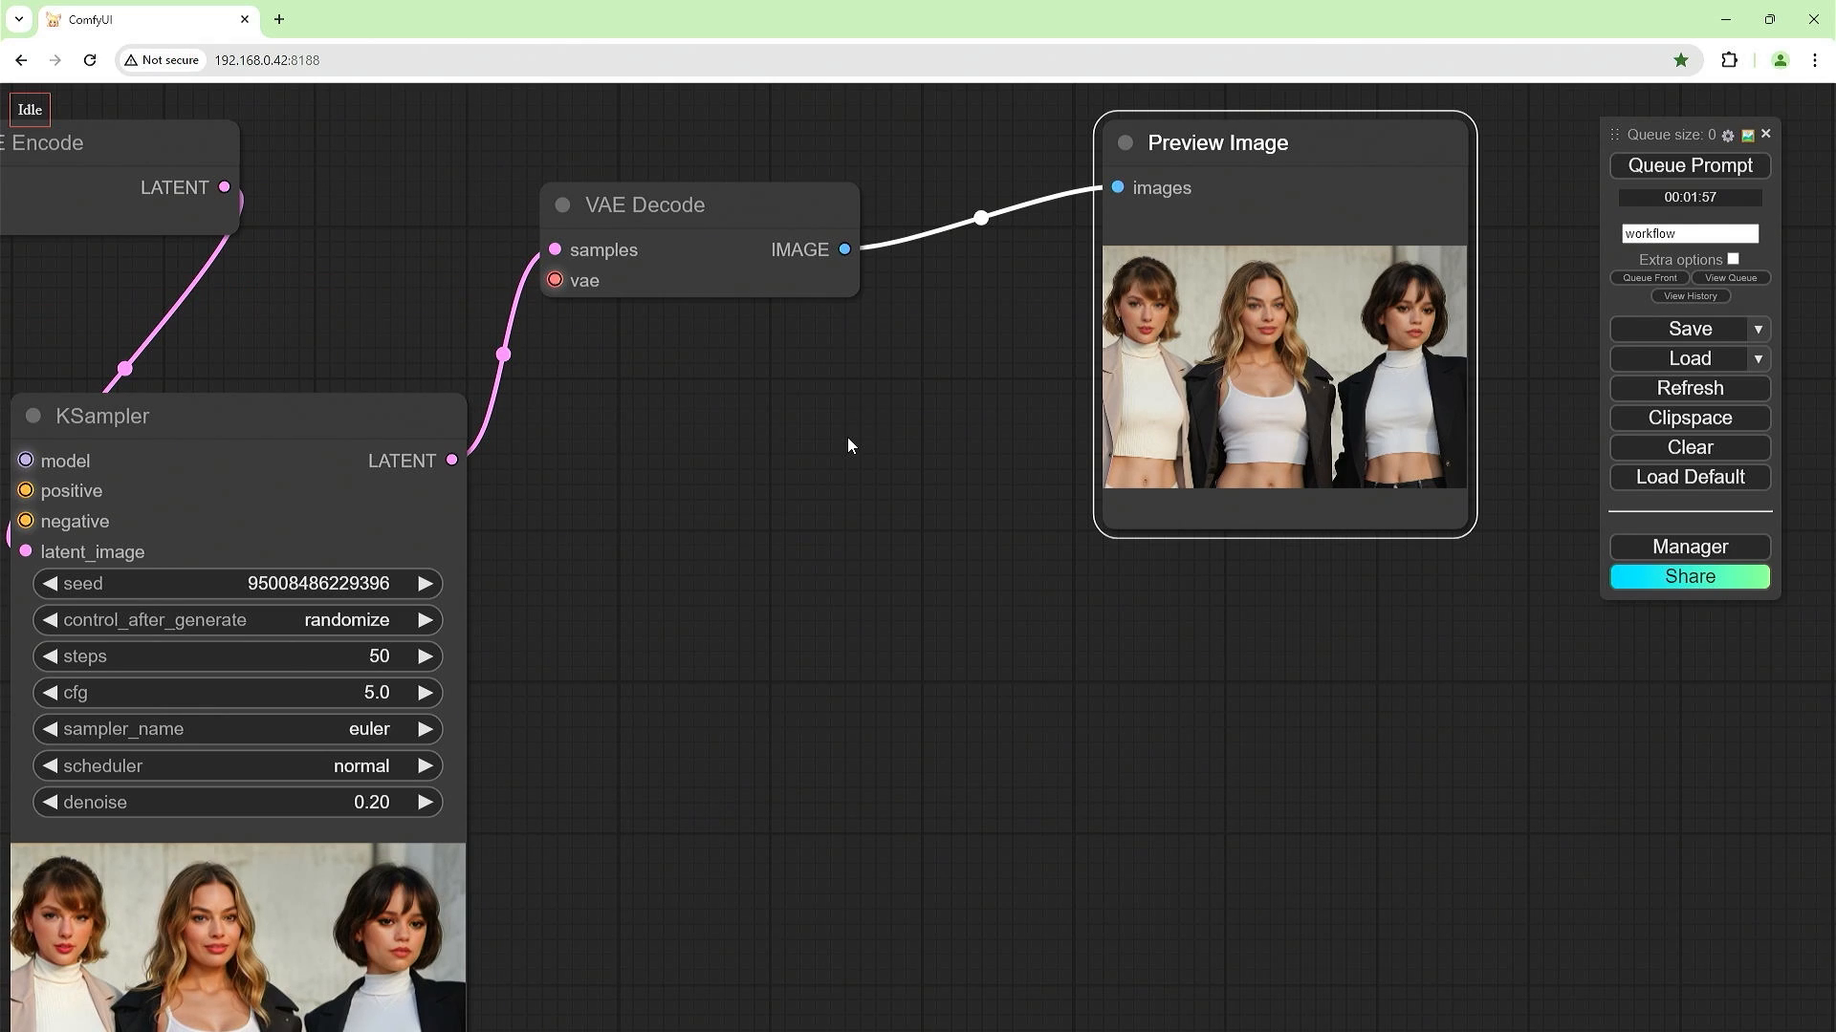
Add an Image Comparer (rgthree) node, place it beneath the final Preview Image, and enlarge it.
scroll(847, 438, "down", 10)
left_click_drag(862, 486, 892, 632)
scroll(524, 432, "down", 1)
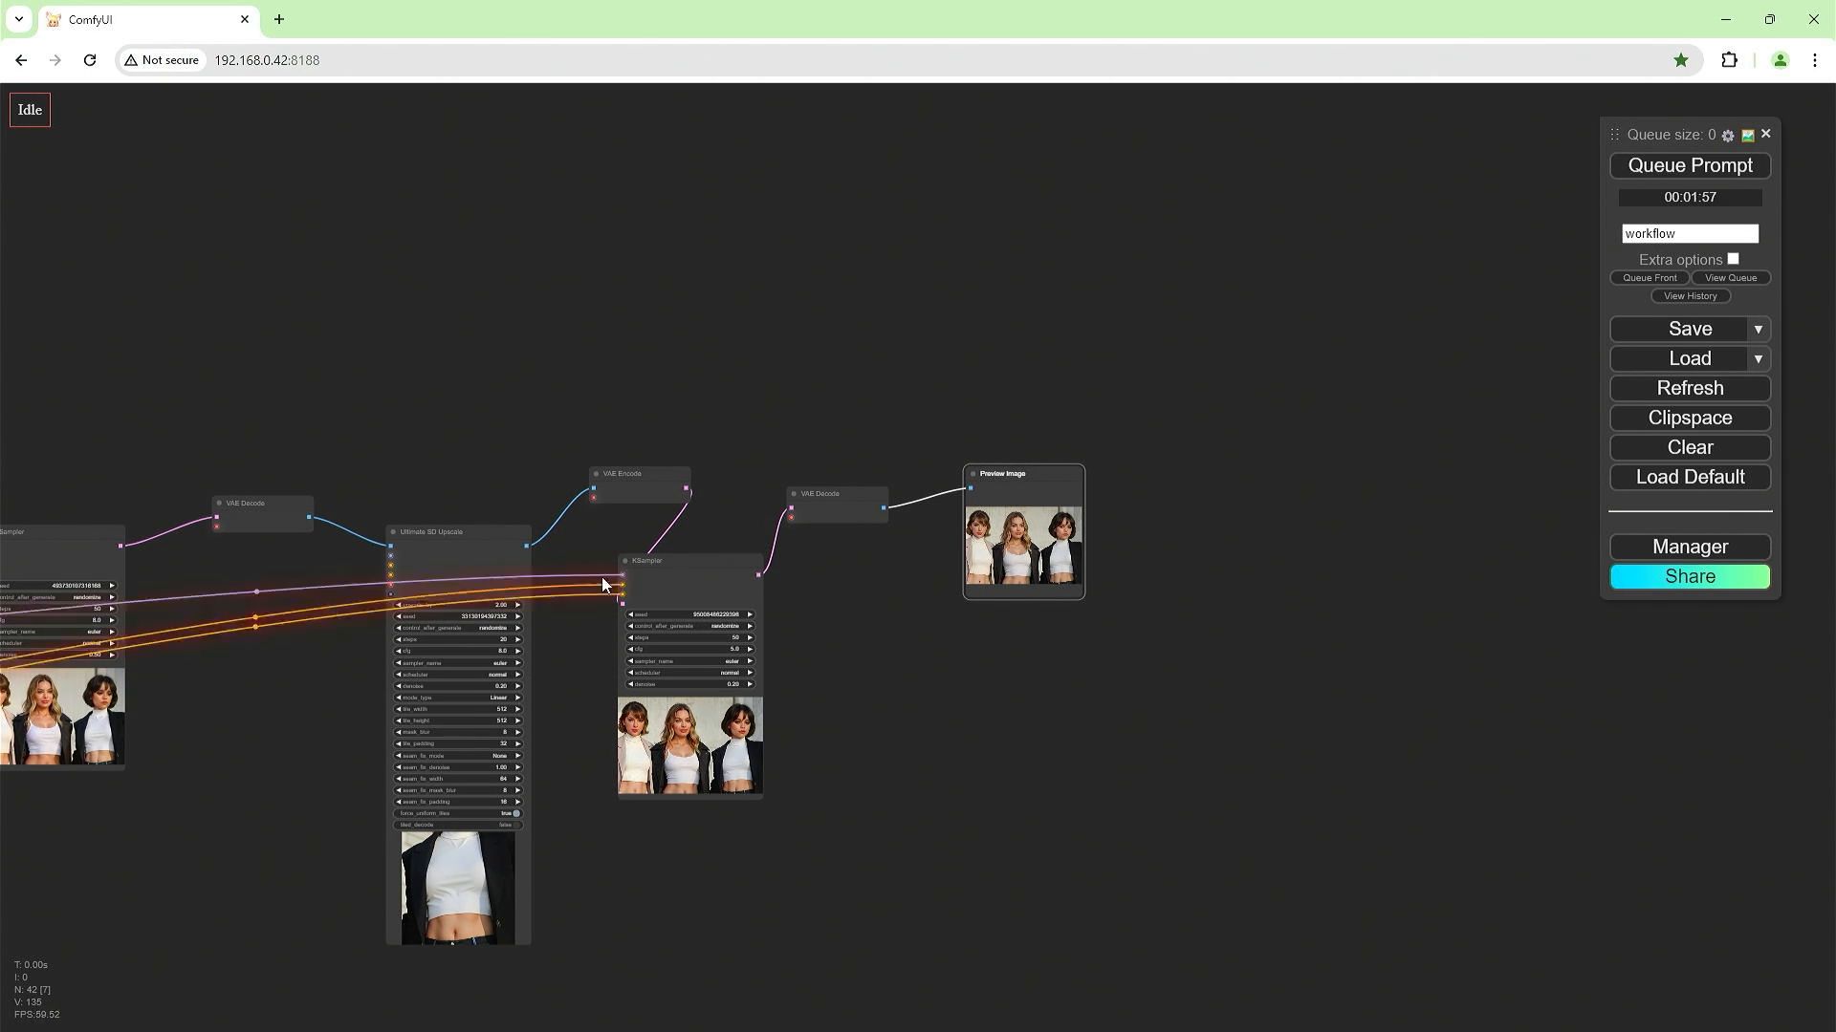
double_click(731, 369)
type("im")
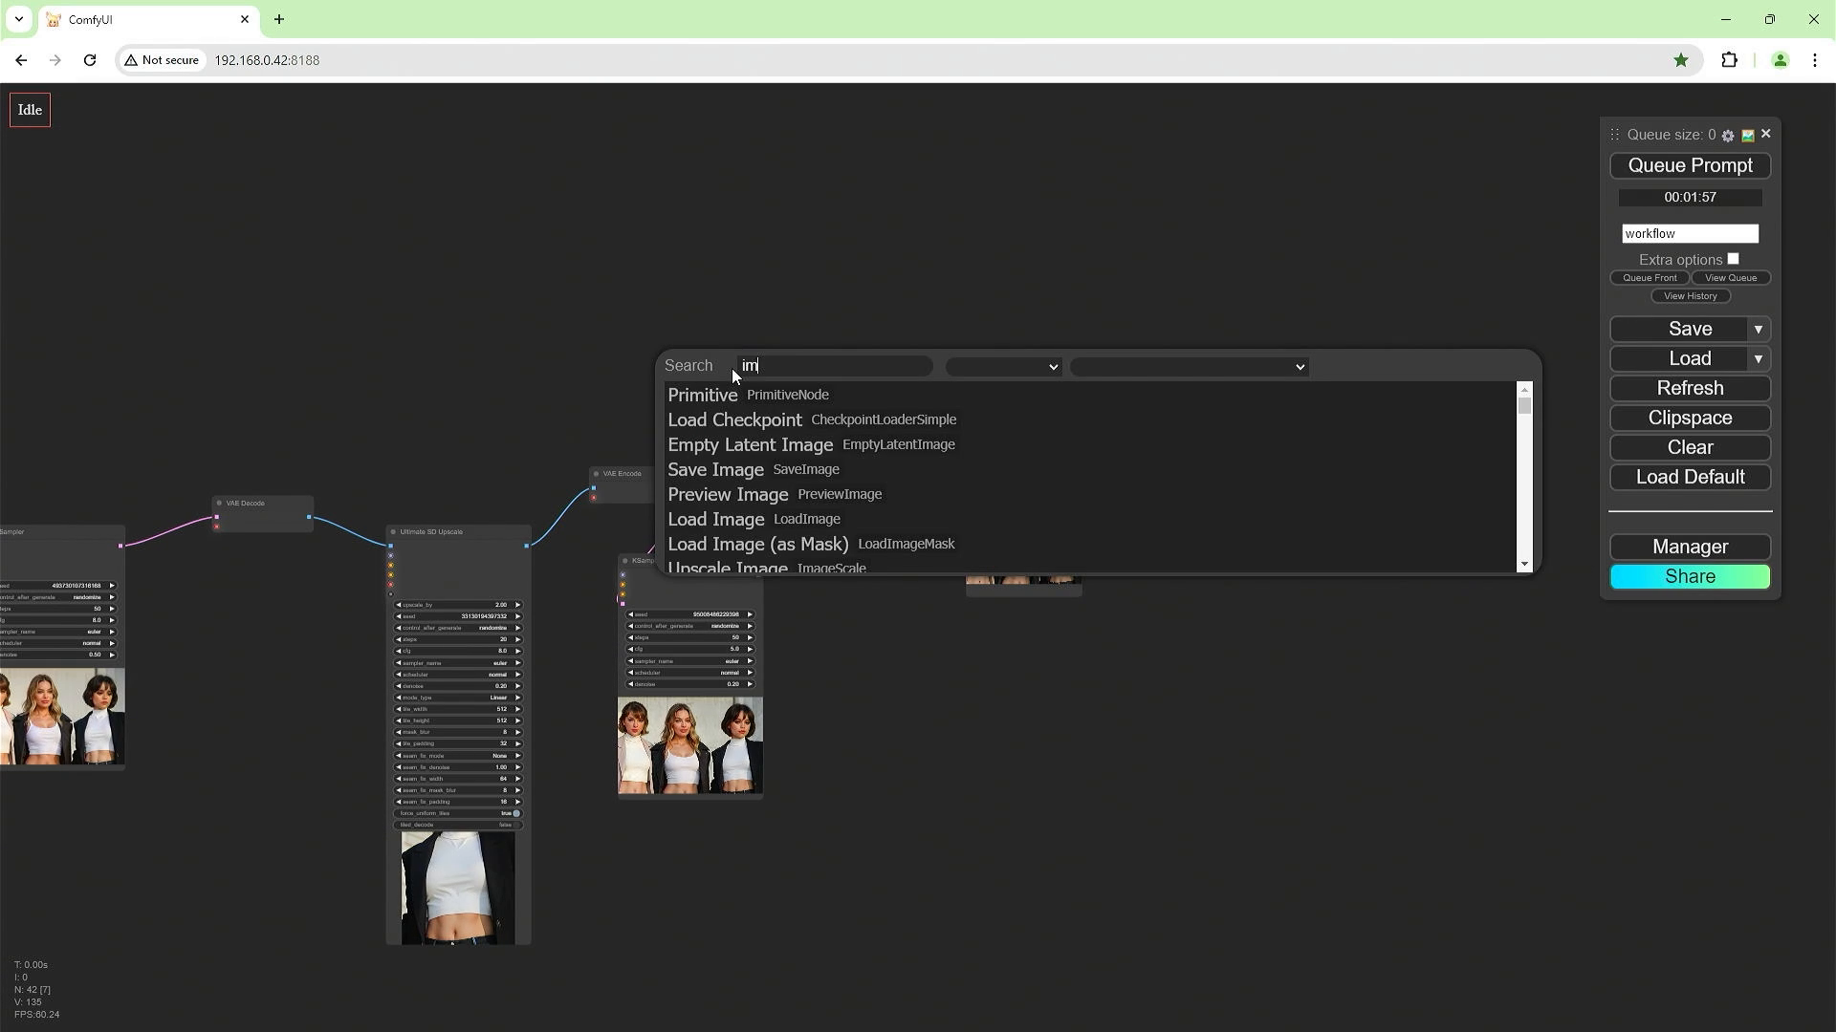
type("age compare")
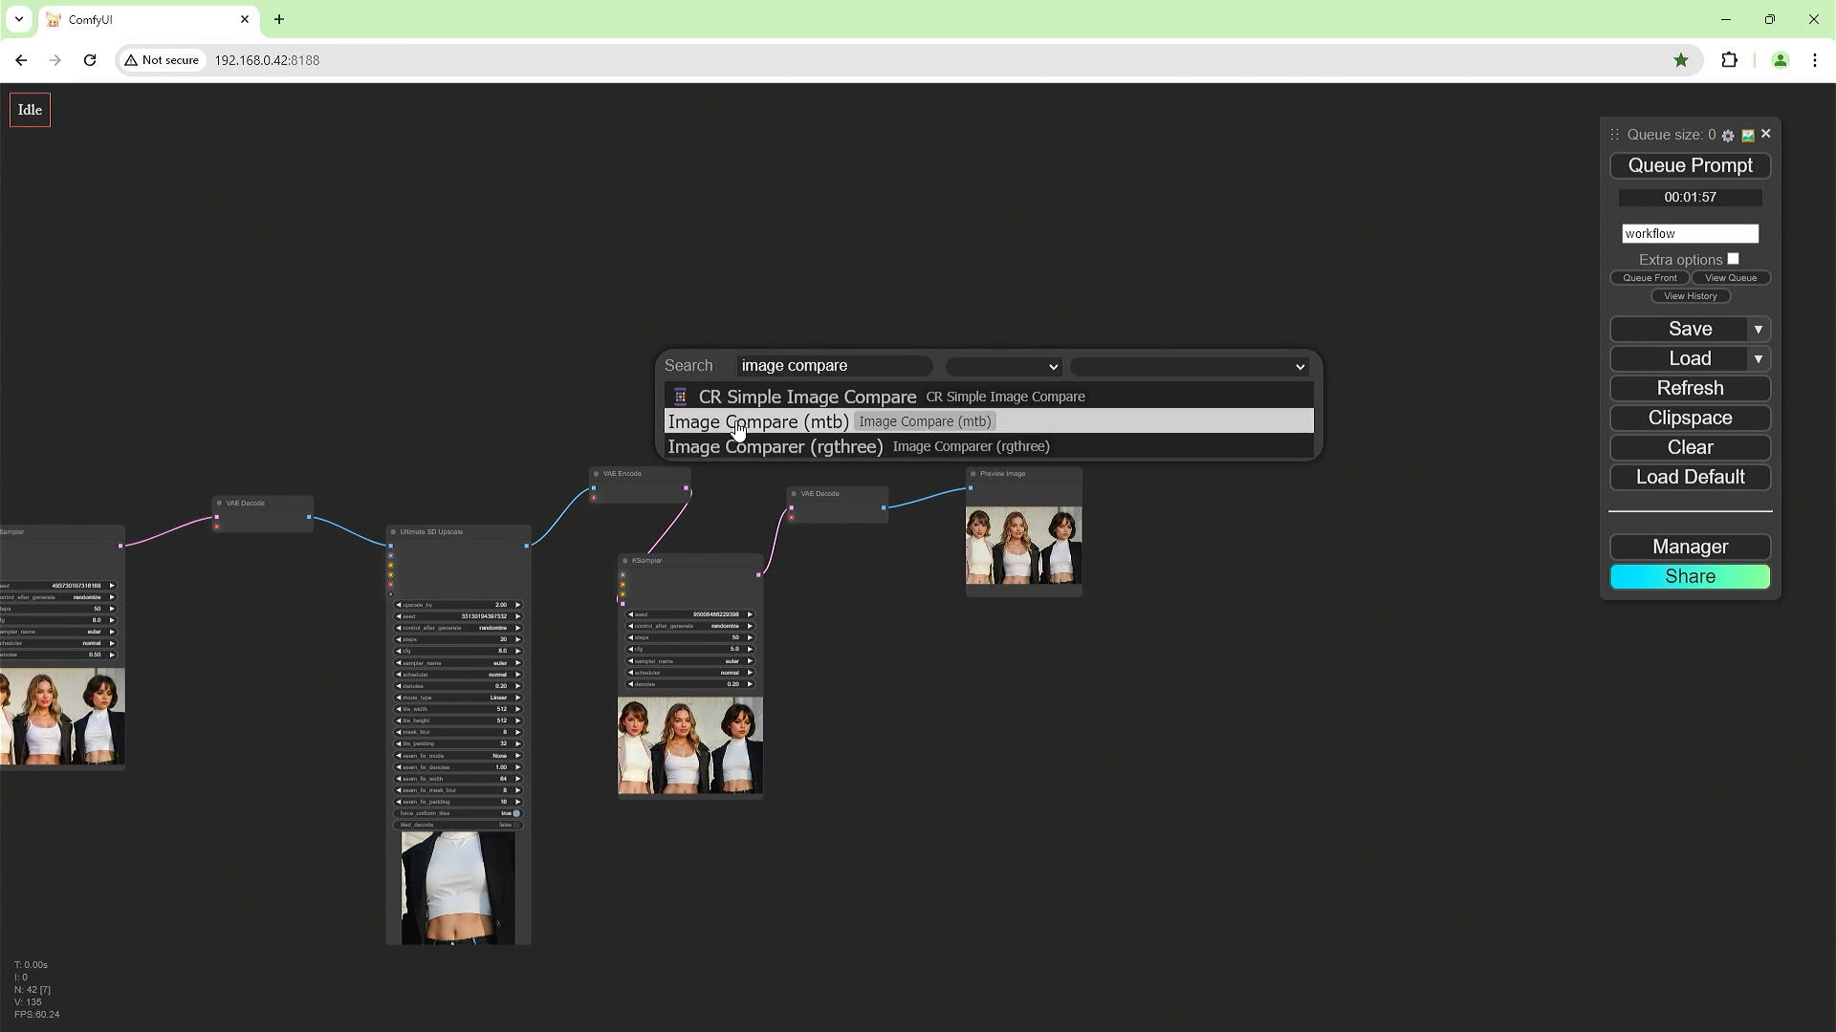
left_click(765, 447)
left_click_drag(779, 373, 1017, 658)
left_click_drag(1069, 714, 1513, 913)
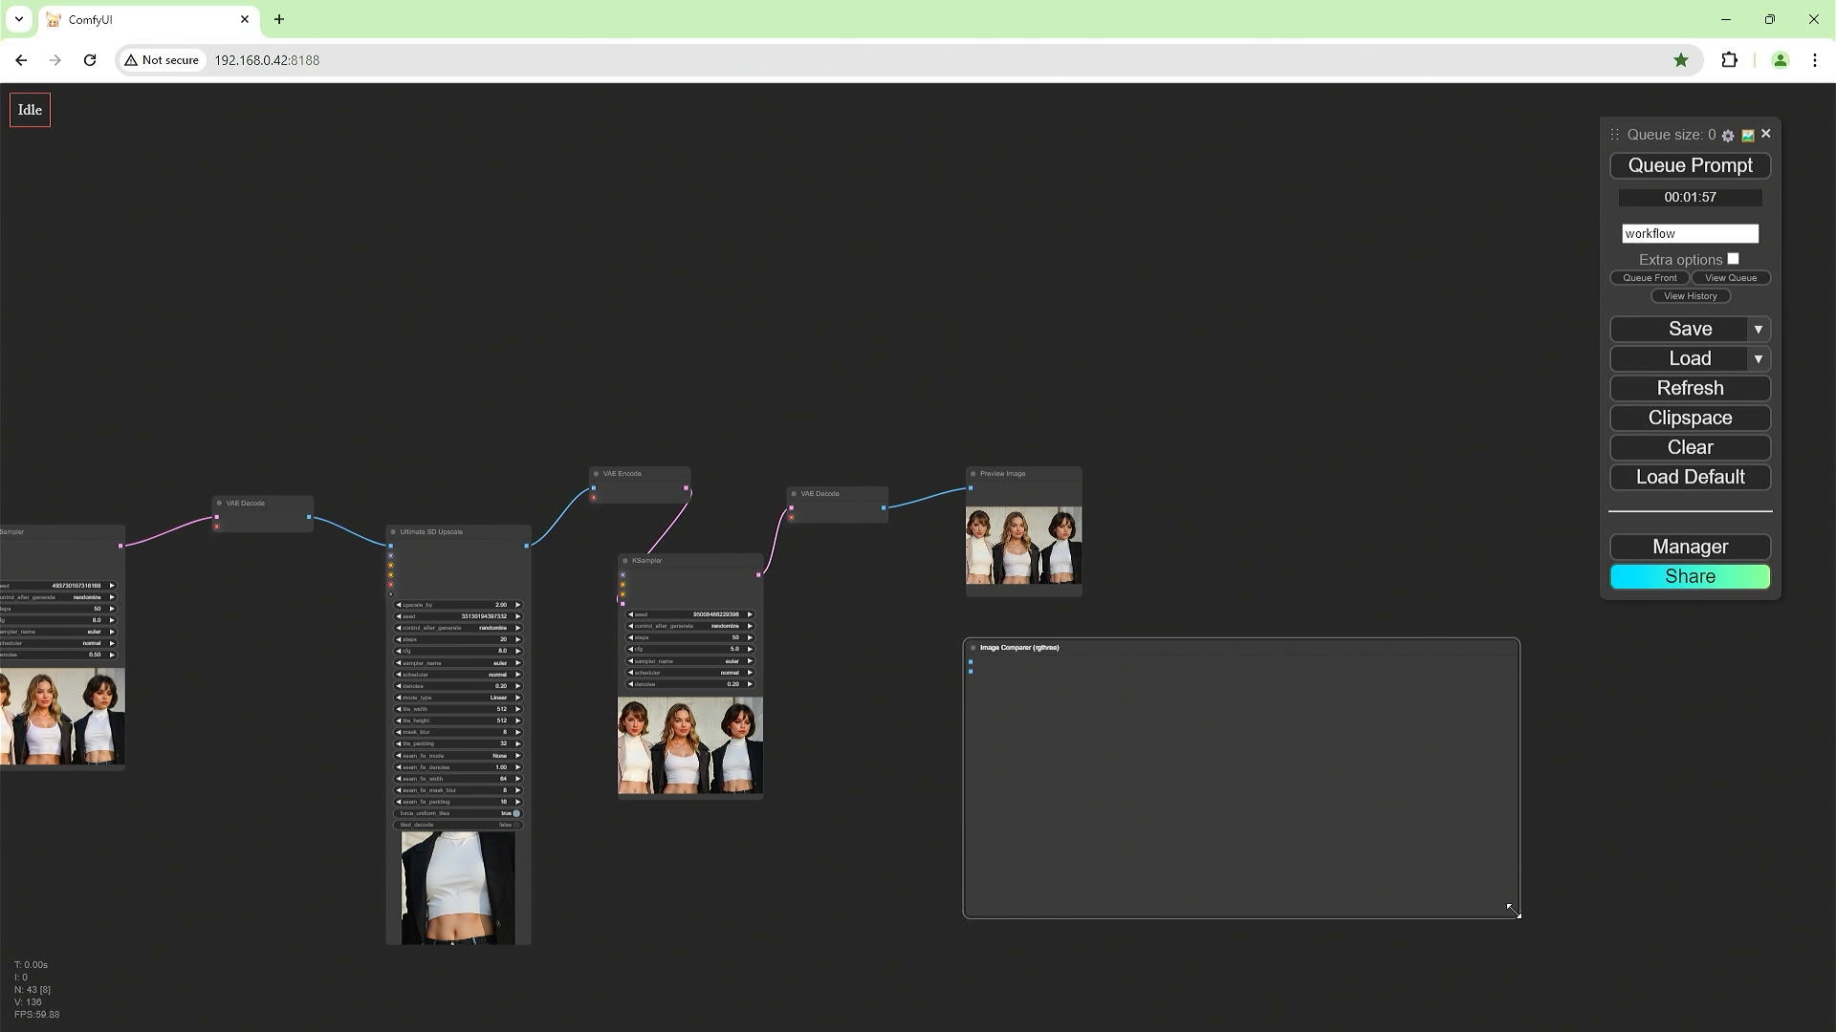
Connect Ultimate SD Upscale's IMAGE to the Image Comparer's image_a and the final VAE Decode's IMAGE to image_b.
left_click_drag(527, 546, 971, 659)
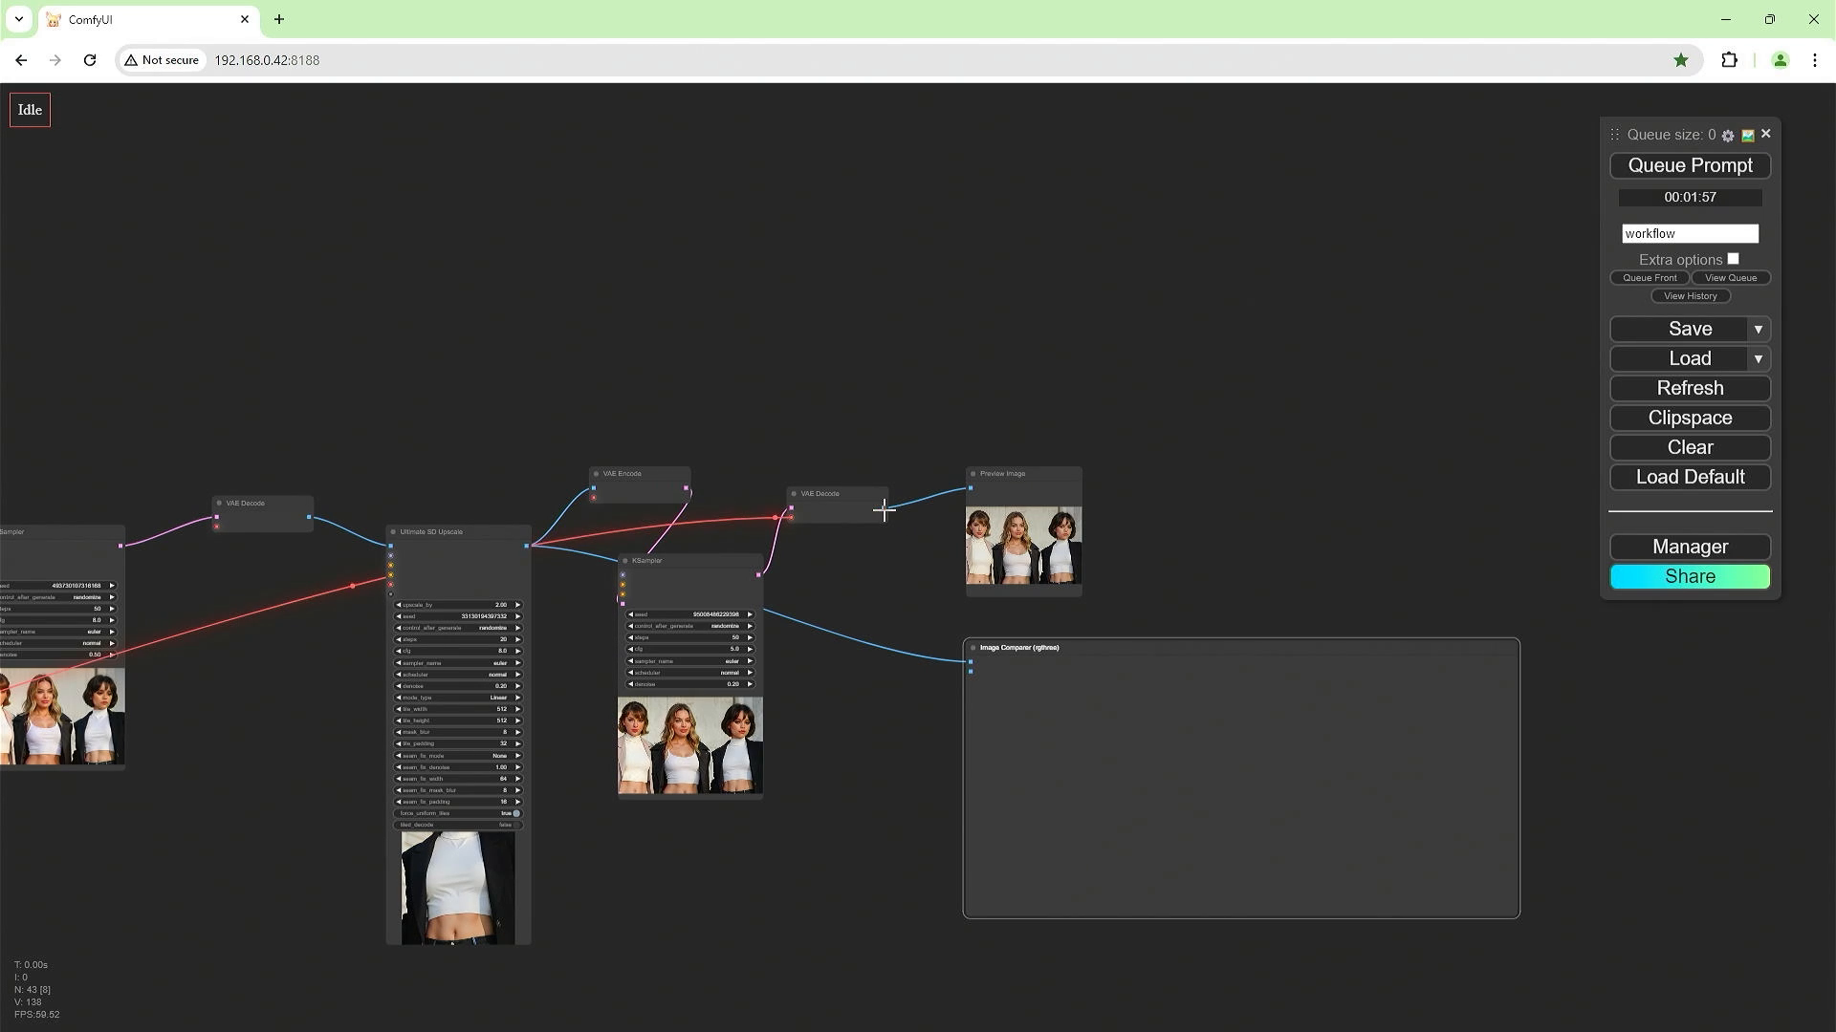
left_click_drag(883, 507, 968, 669)
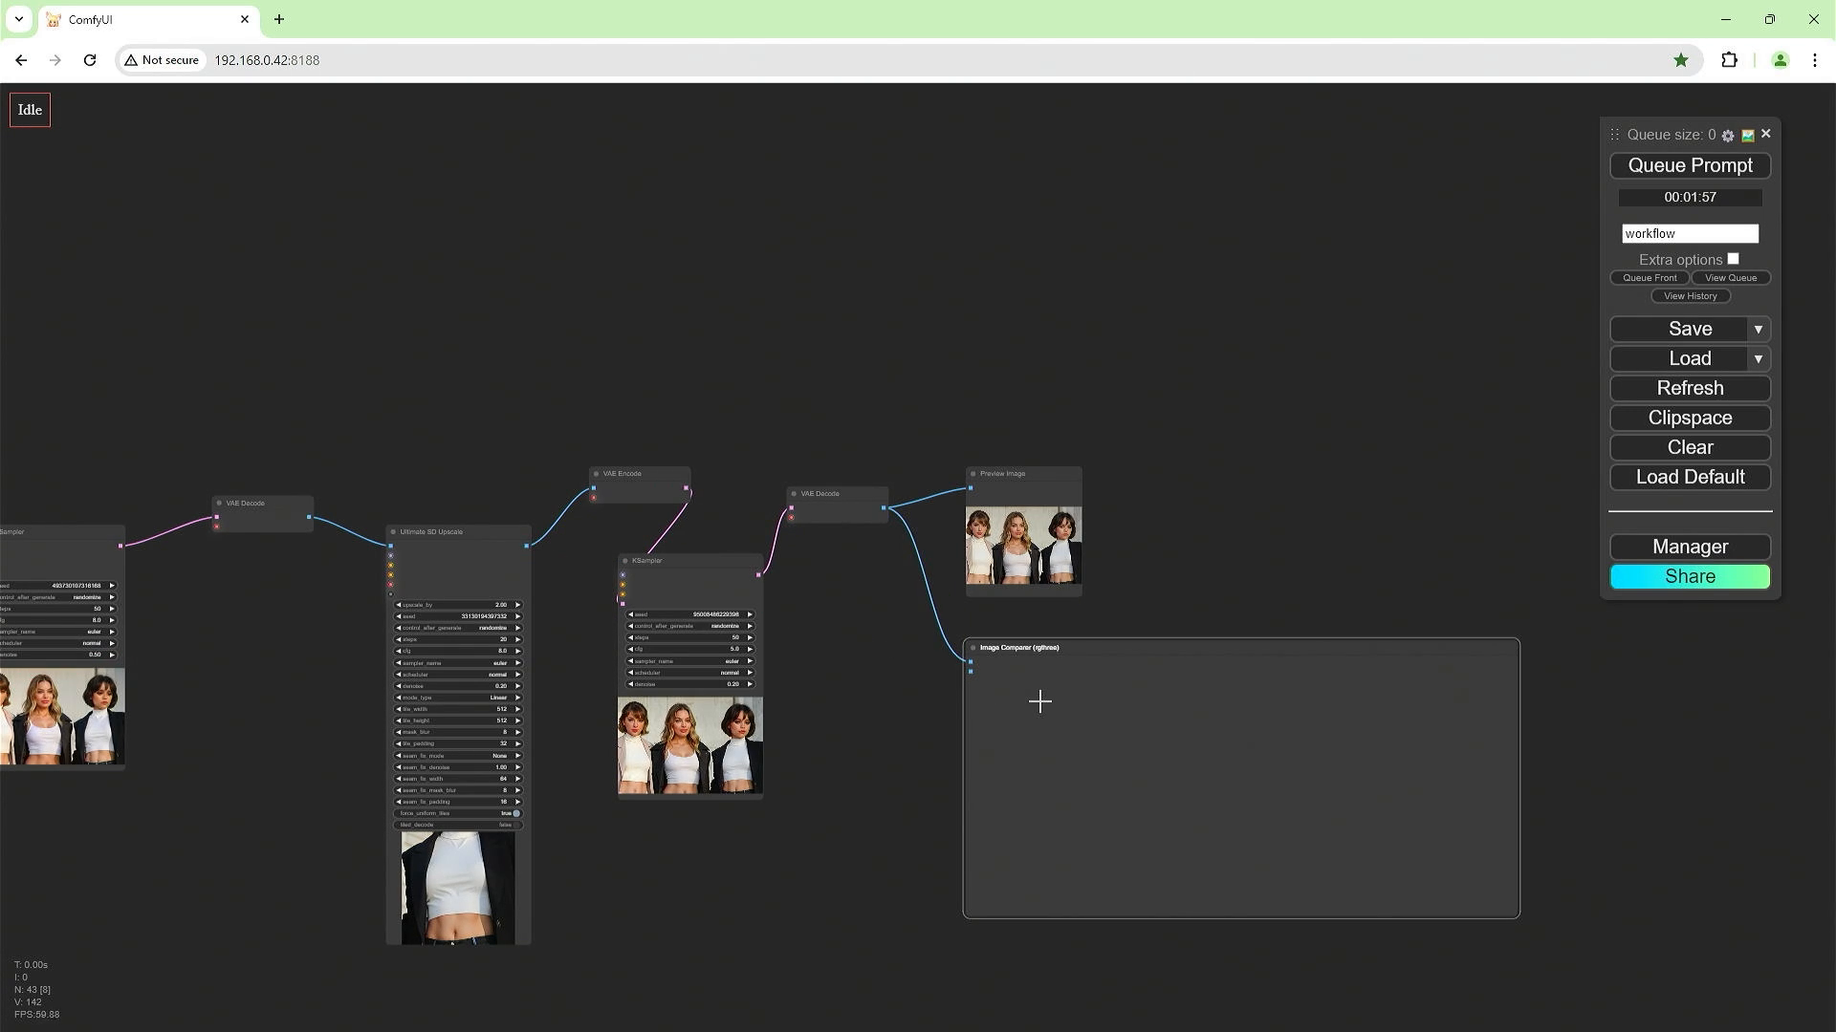
scroll(843, 627, "up", 2)
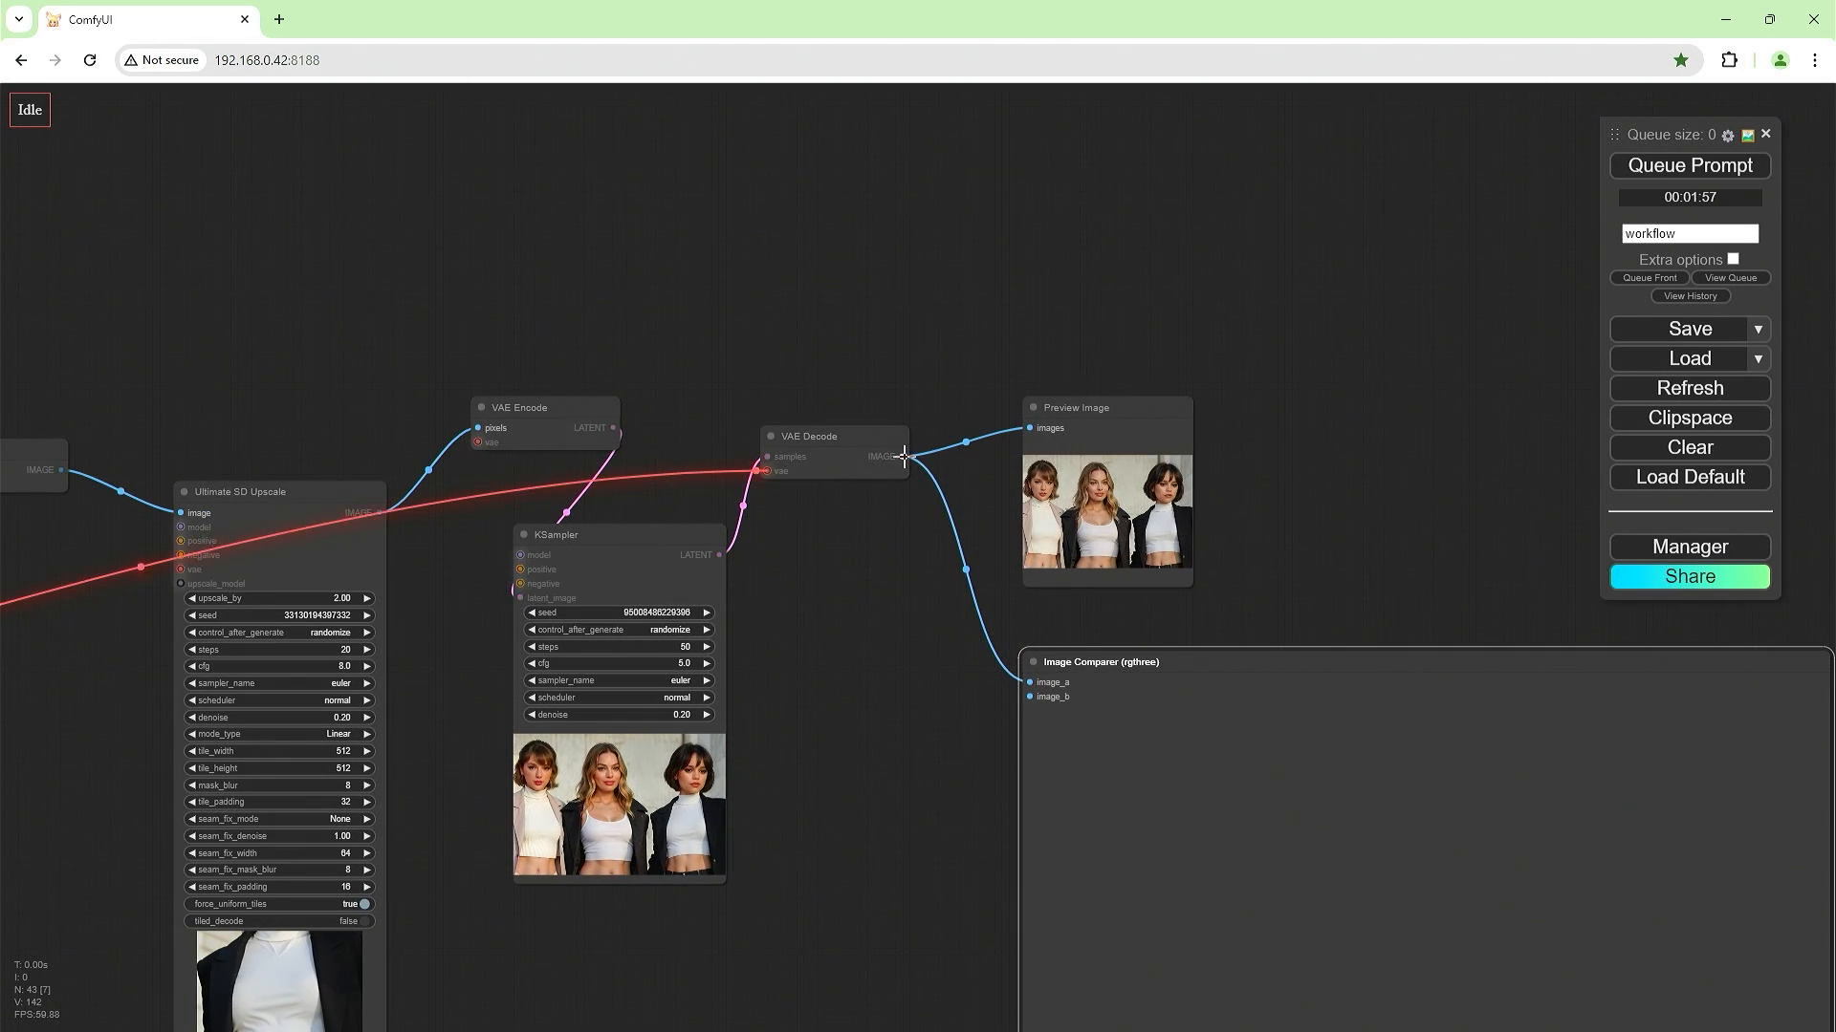
left_click_drag(902, 457, 1021, 696)
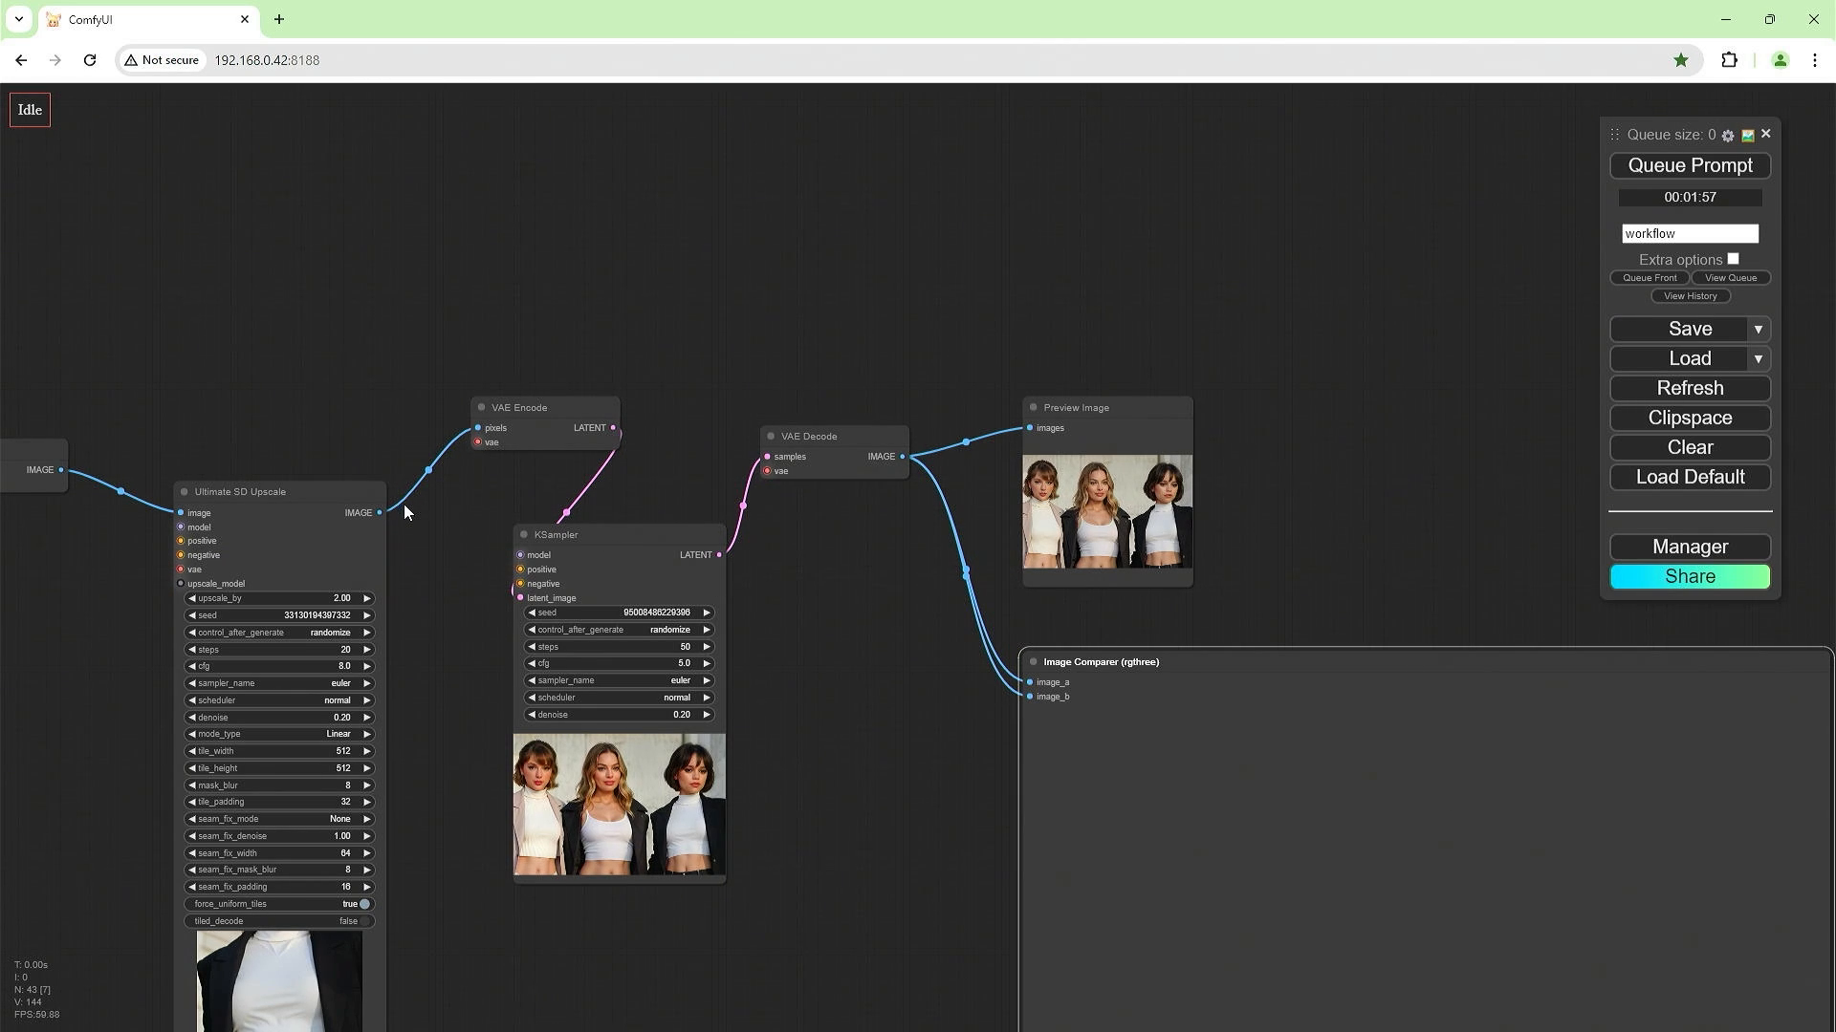
left_click_drag(381, 513, 1030, 682)
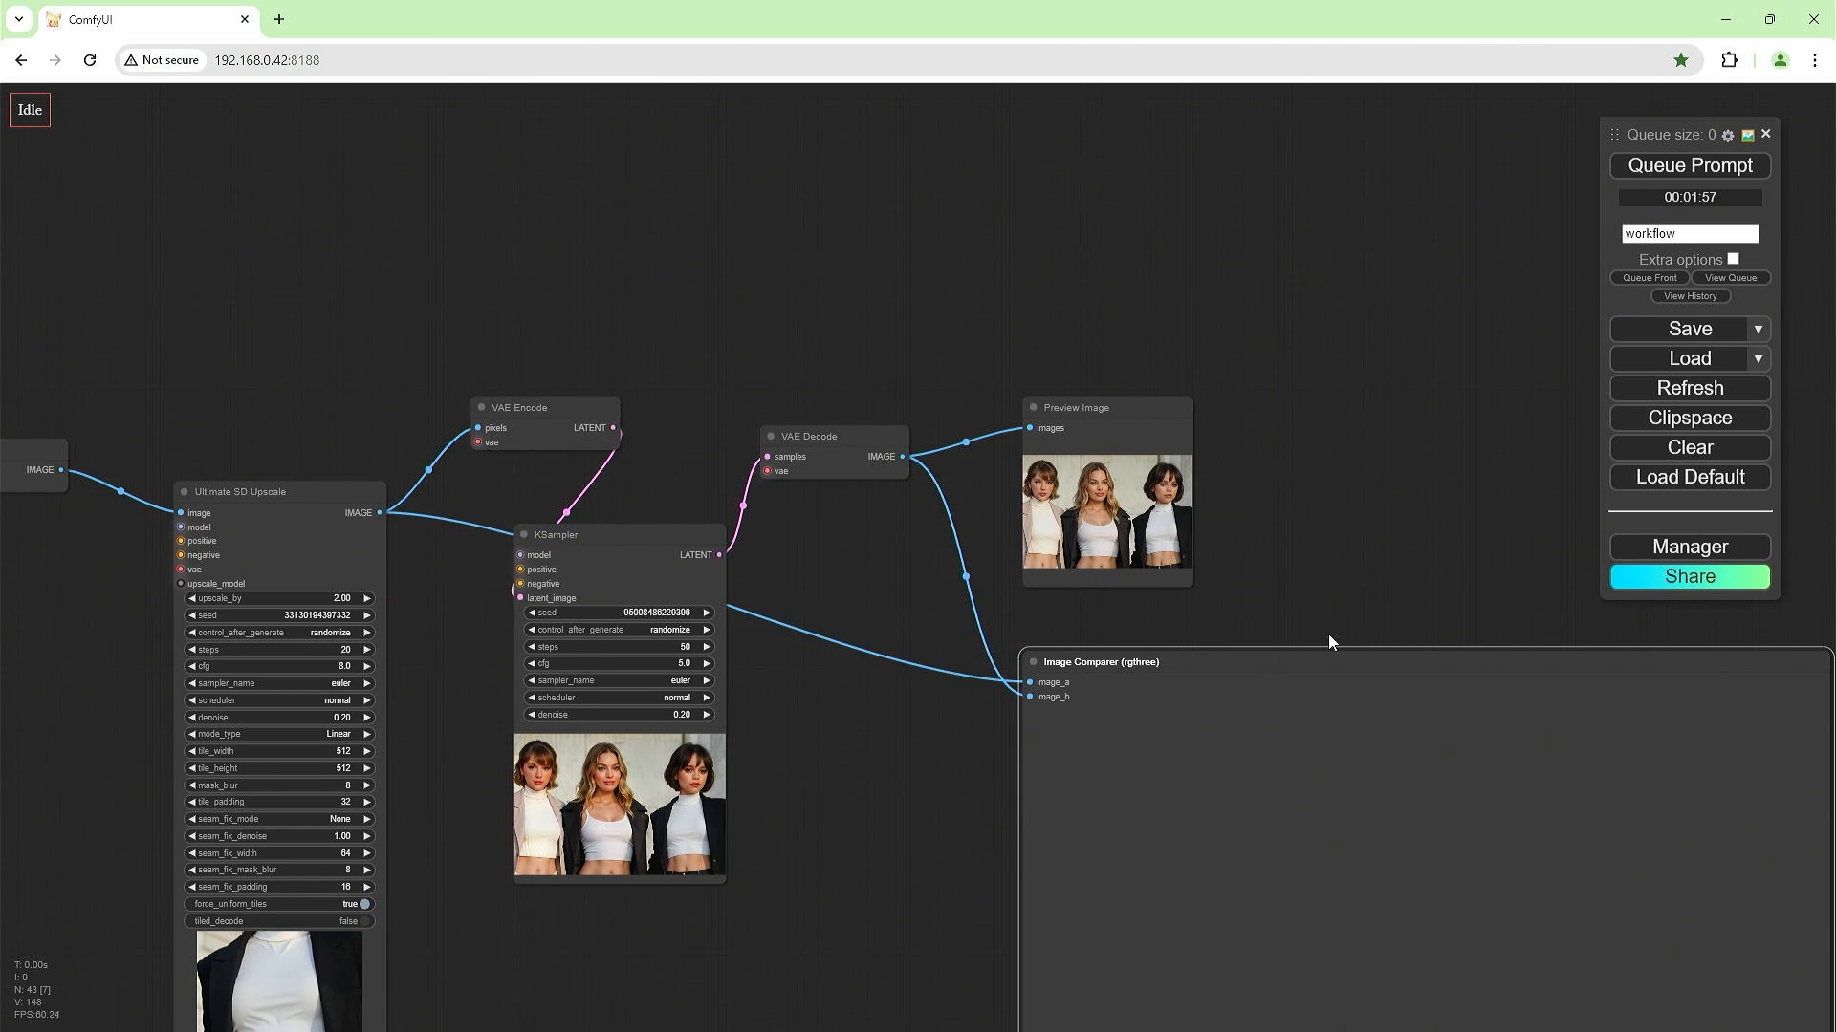
Queue the prompt again and compare the upscaled and refined images in the Image Comparer.
left_click(1712, 166)
scroll(655, 732, "down", 10)
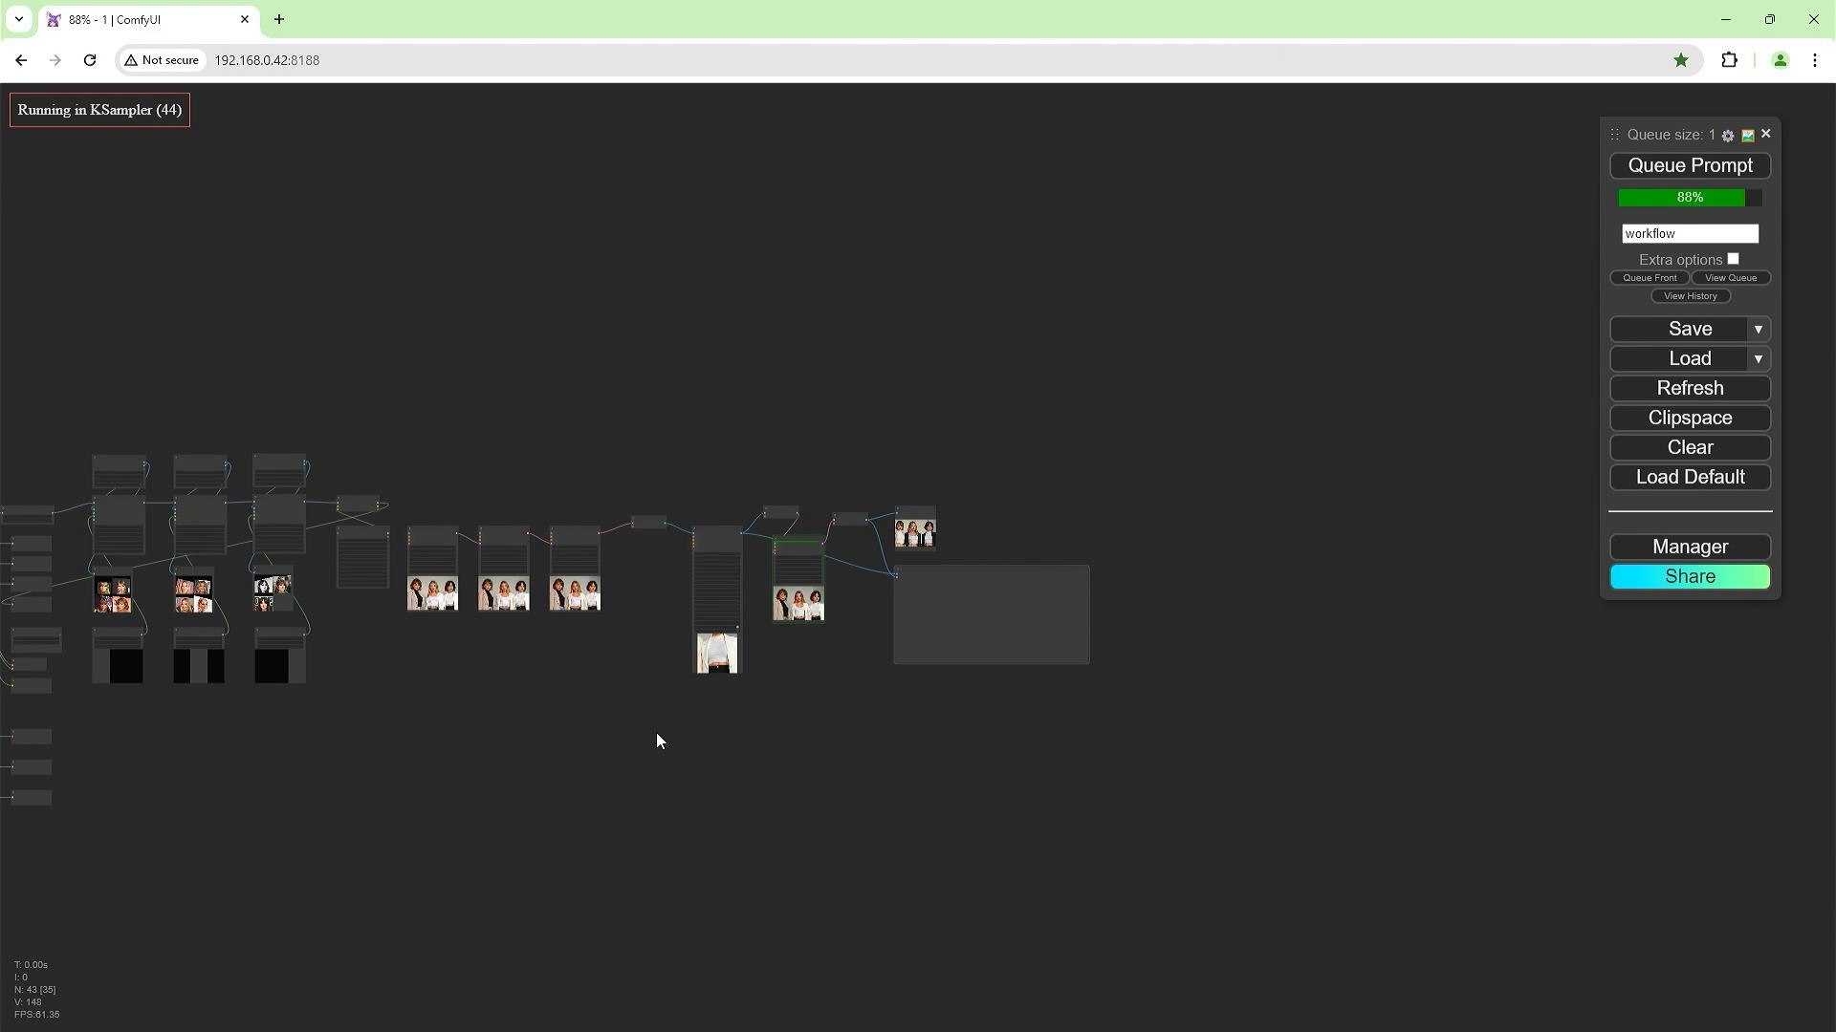
scroll(920, 679, "up", 20)
left_click_drag(1209, 725, 648, 1011)
left_click_drag(472, 1001, 499, 1029)
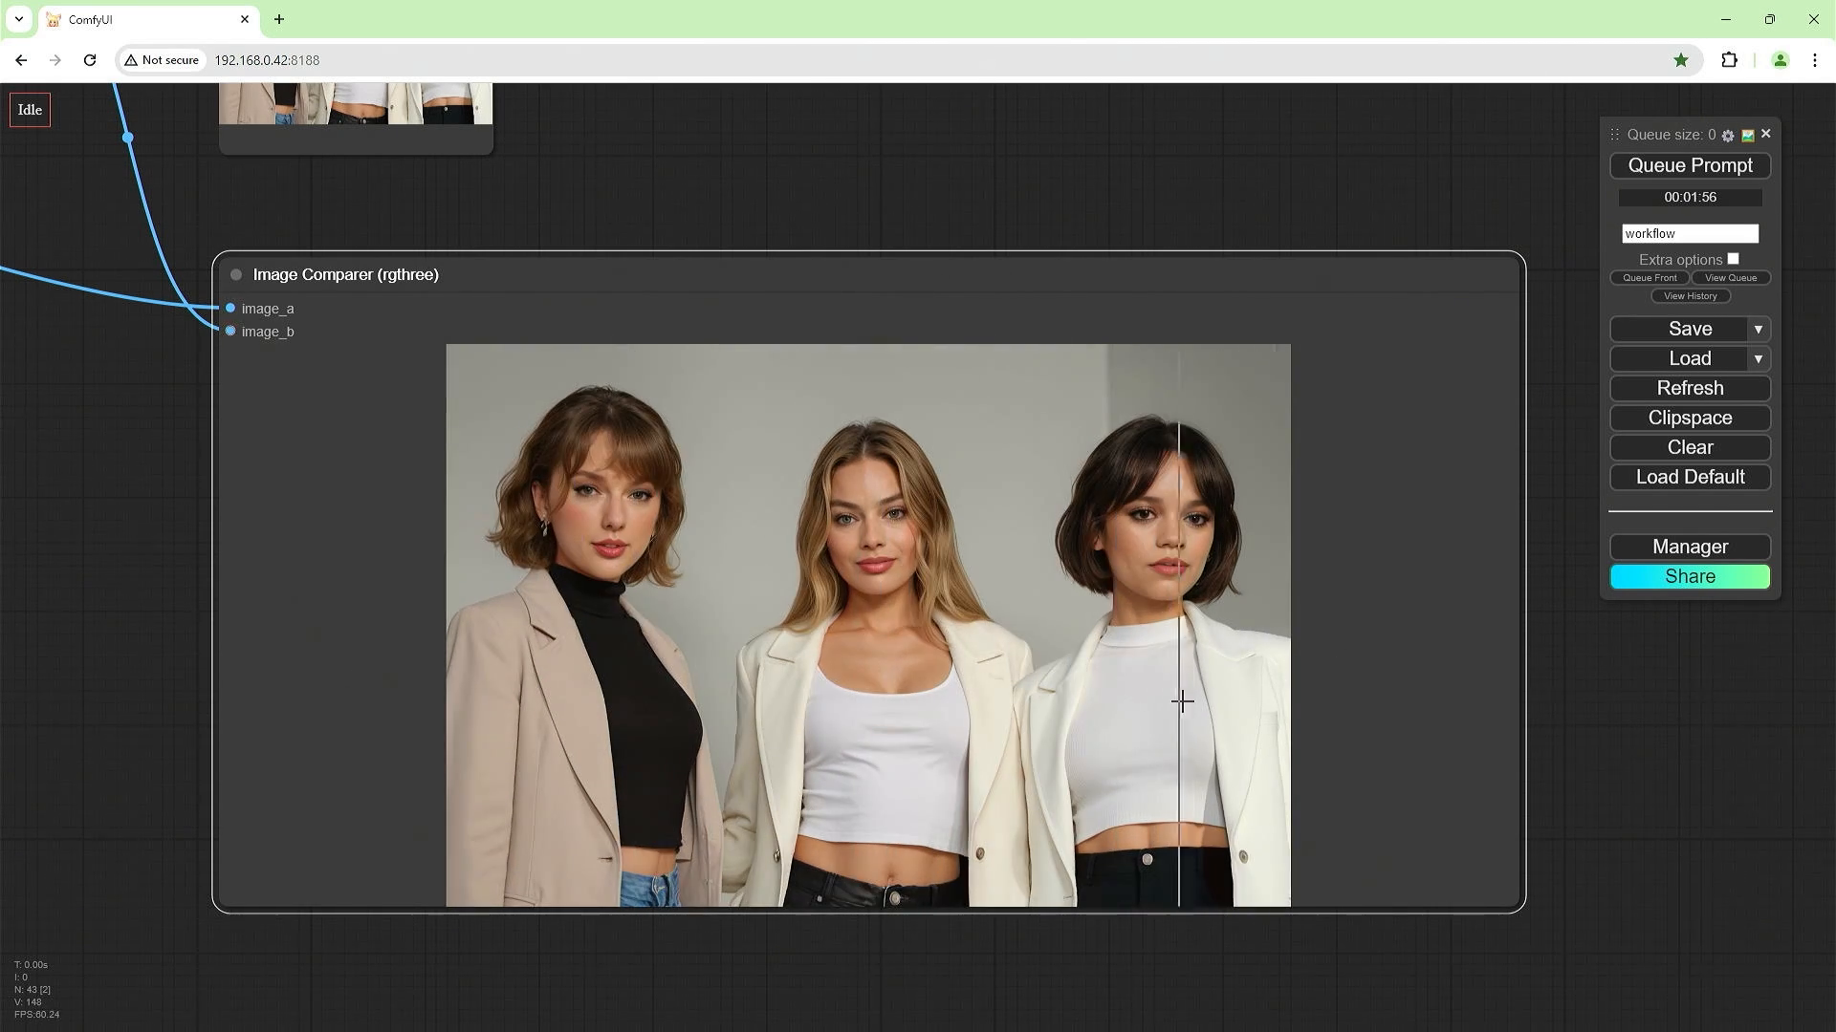
Shift the LoRA stack nodes and everything downstream away from the third face group to make room for another group.
scroll(1316, 707, "down", 15)
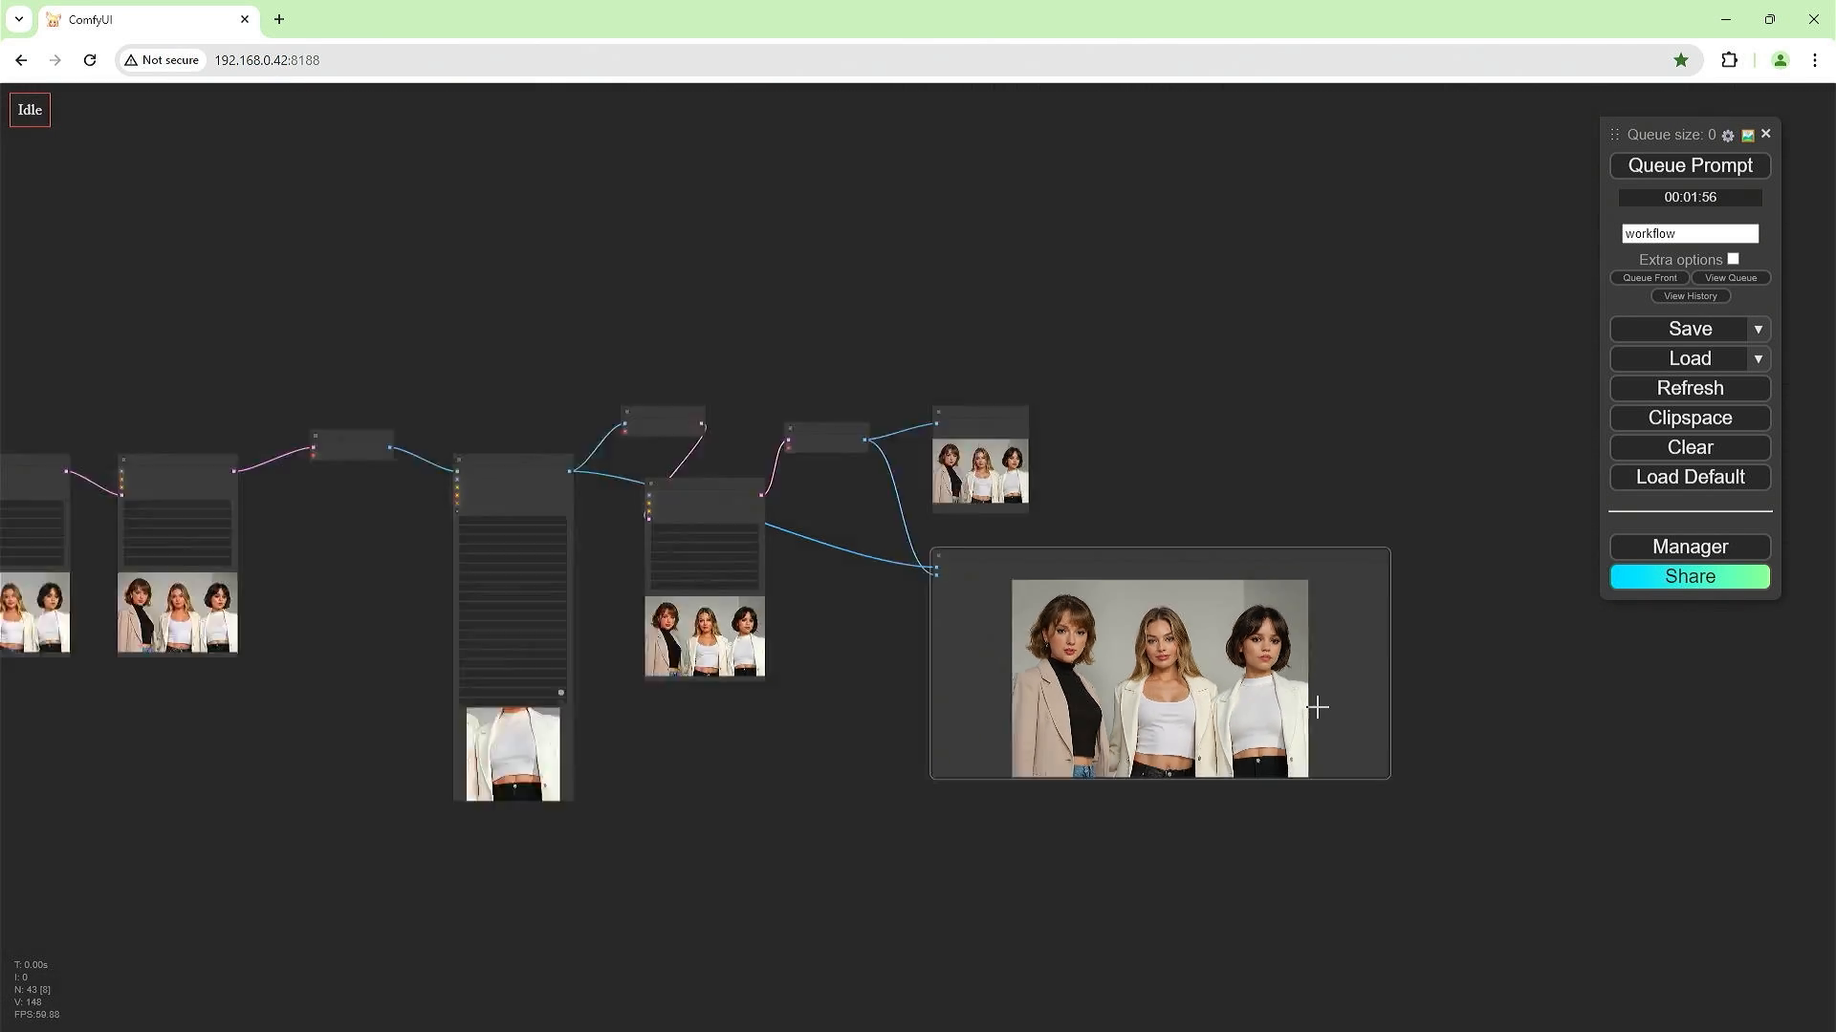
left_click_drag(464, 751, 812, 749)
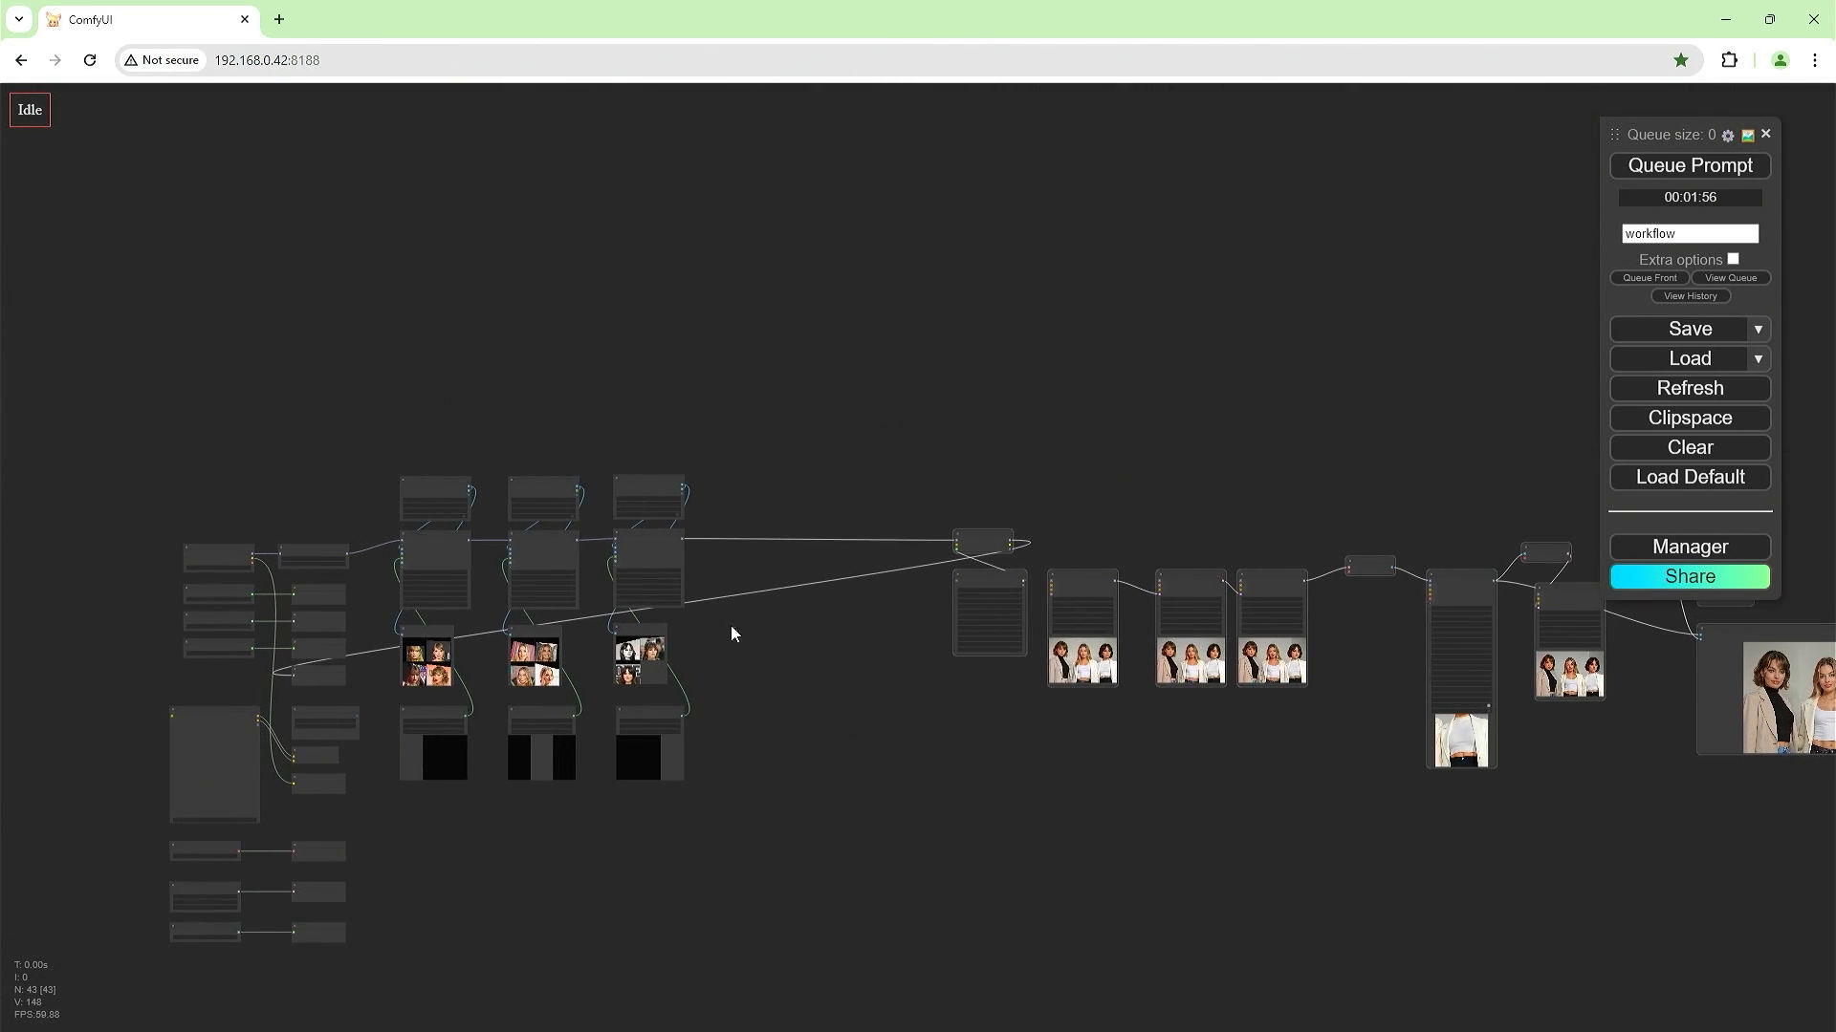
Duplicate the third face group's image batch loader, IPAdapter FaceID, Preview Image and mask loader nodes, keeping their incoming links.
left_click(648, 481)
left_click(650, 536, "shift")
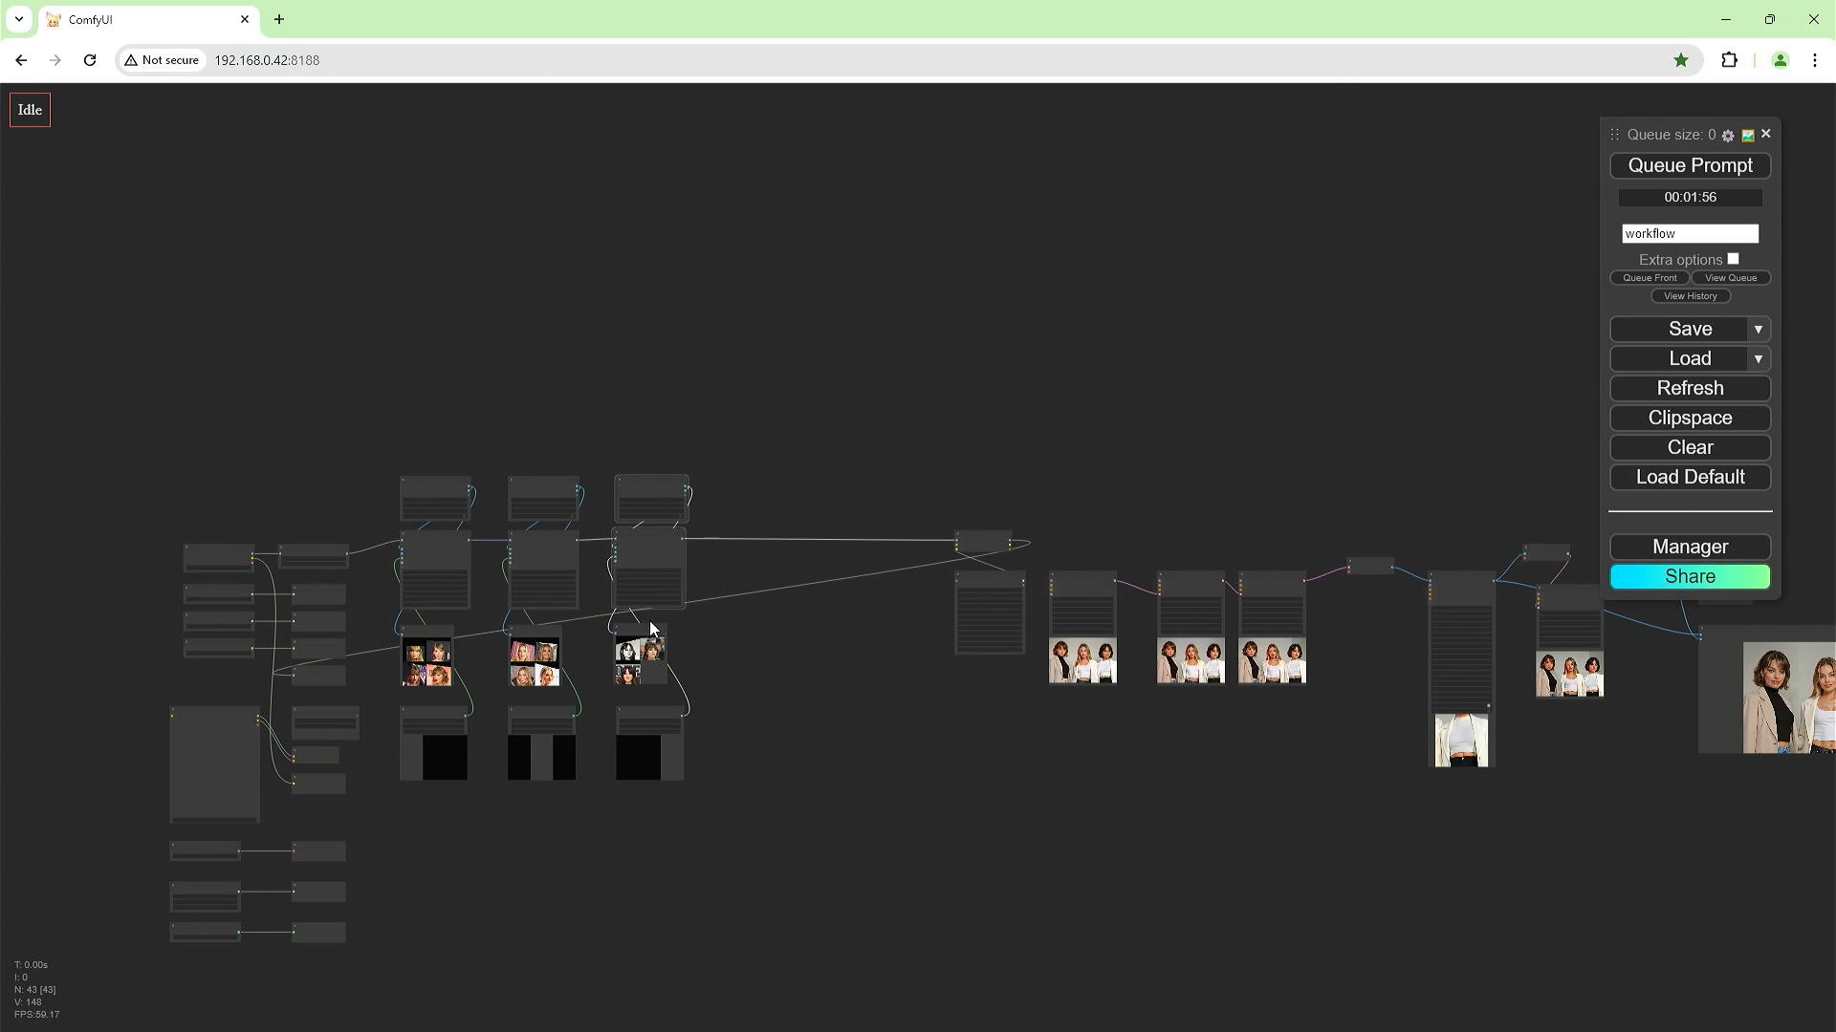
left_click(652, 632, "shift")
left_click(651, 713, "shift")
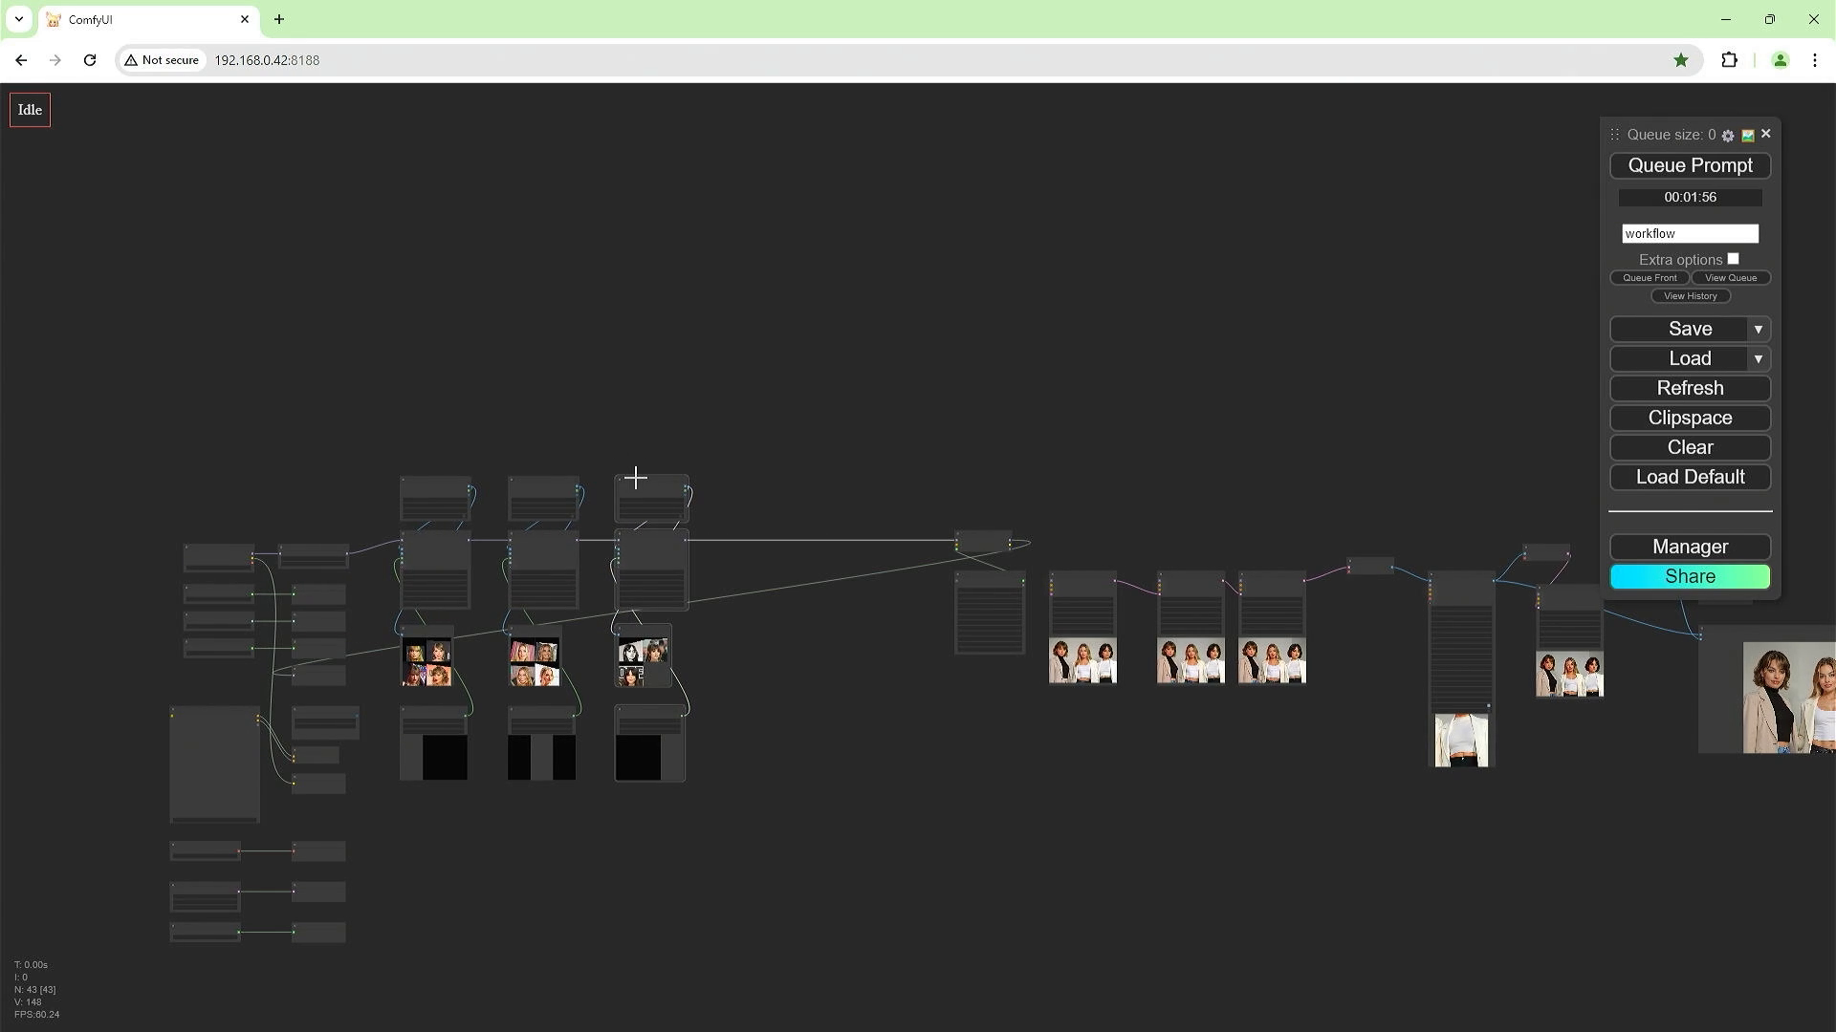
key("ctrl+v")
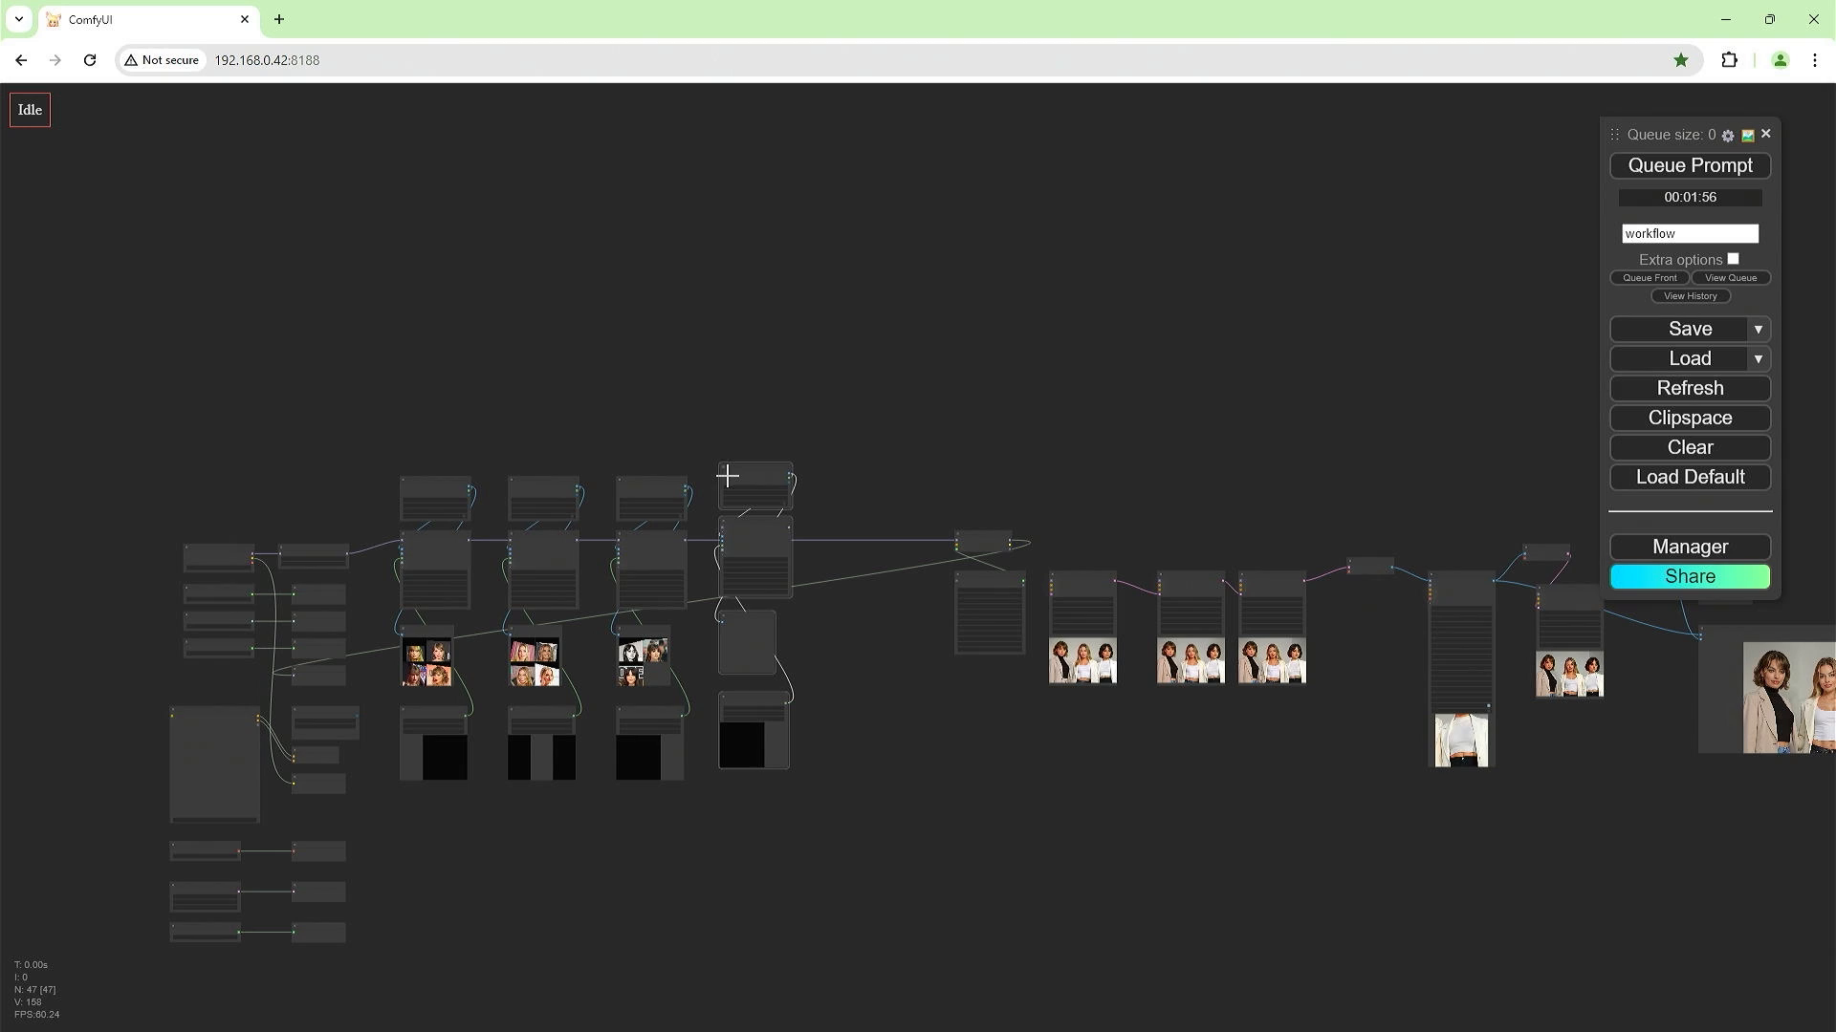
Align the duplicated four-node face group in the same row beside the third group, leaving a gap between them.
left_click_drag(715, 442, 839, 768)
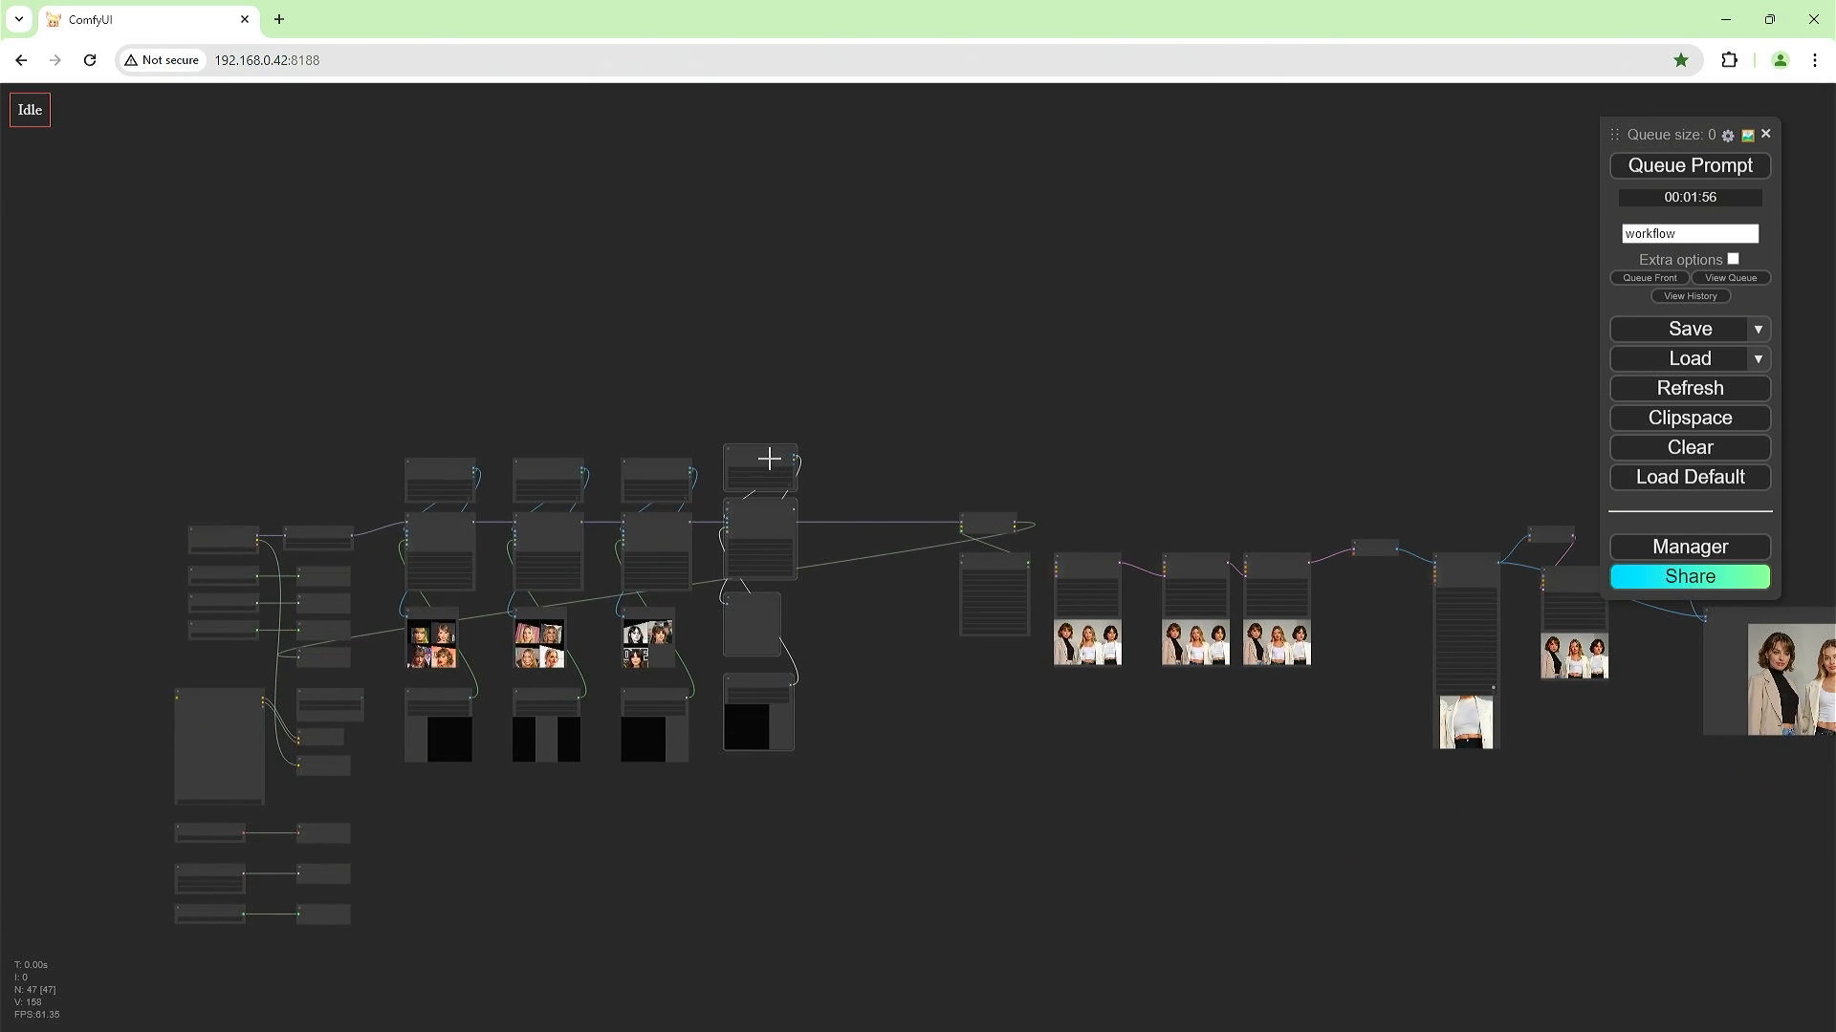
left_click_drag(769, 459, 774, 473)
left_click_drag(851, 643, 942, 644)
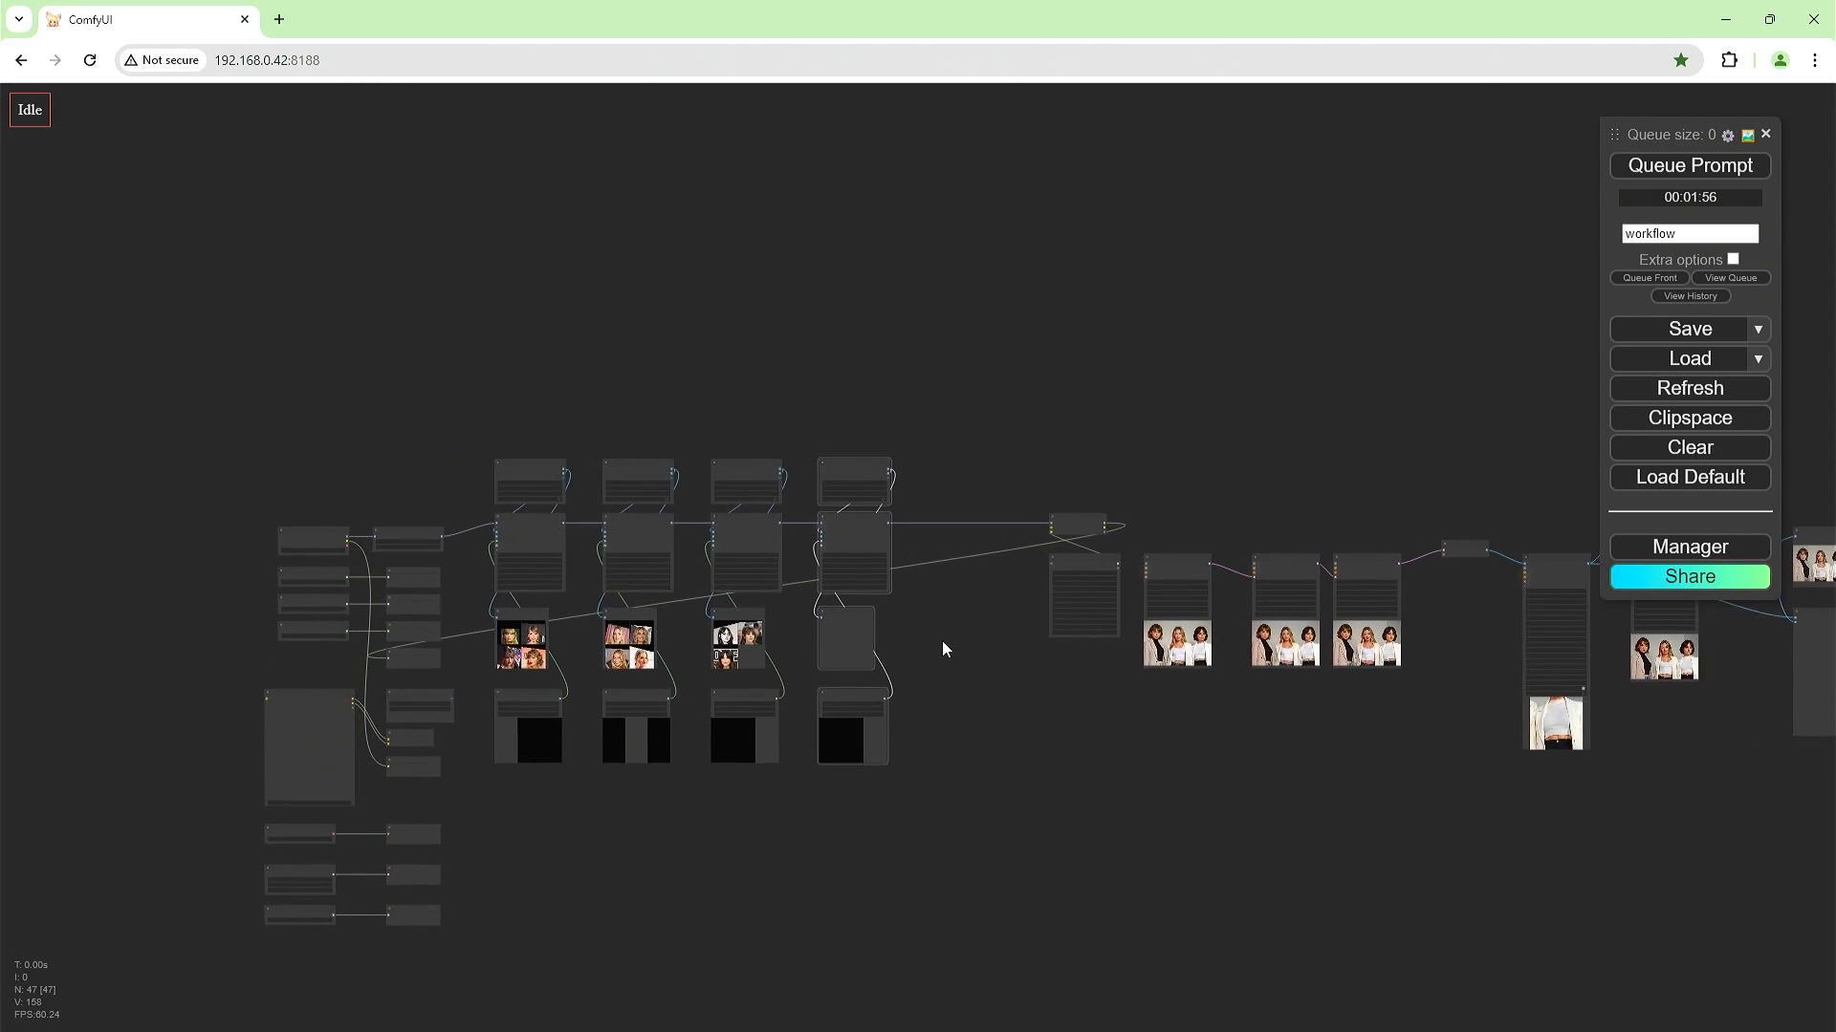
scroll(857, 643, "up", 5)
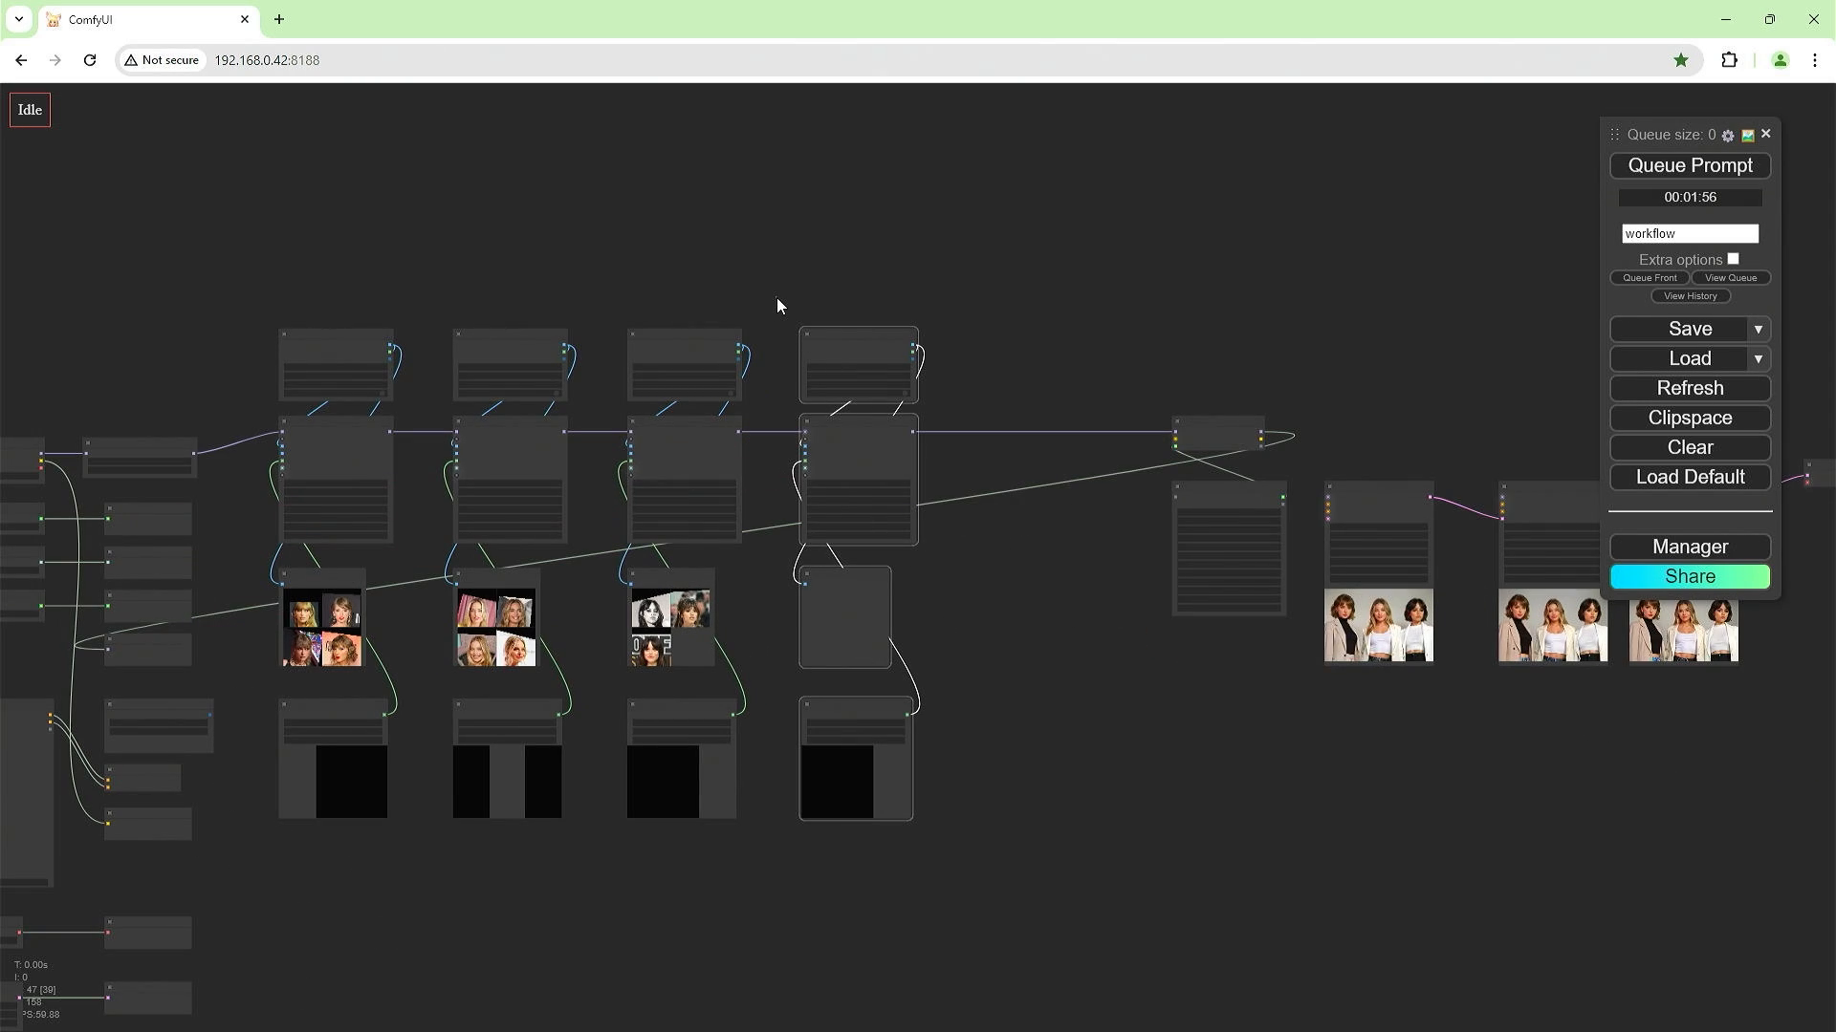
left_click_drag(777, 306, 1000, 841)
left_click_drag(856, 338, 881, 372)
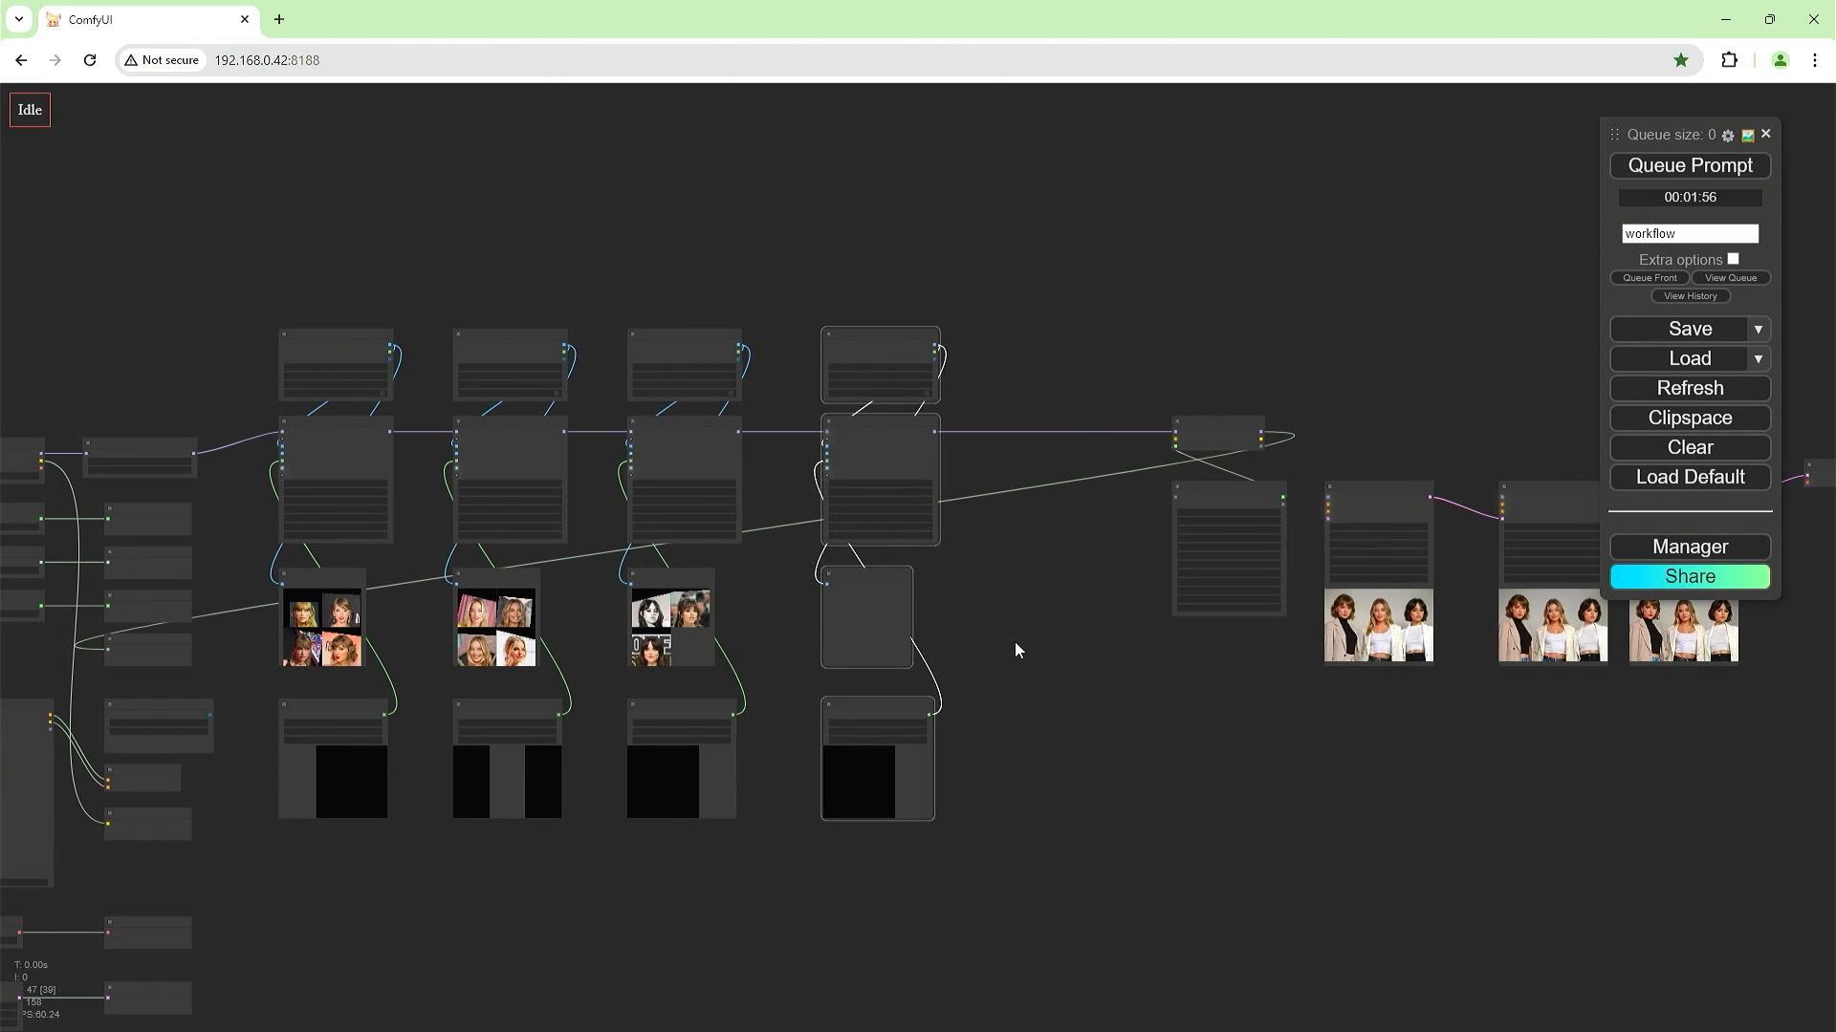
Connect the fourth IPAdapter FaceID's MODEL output to the CR Apply LoRA Stack's model input.
scroll(972, 547, "up", 4)
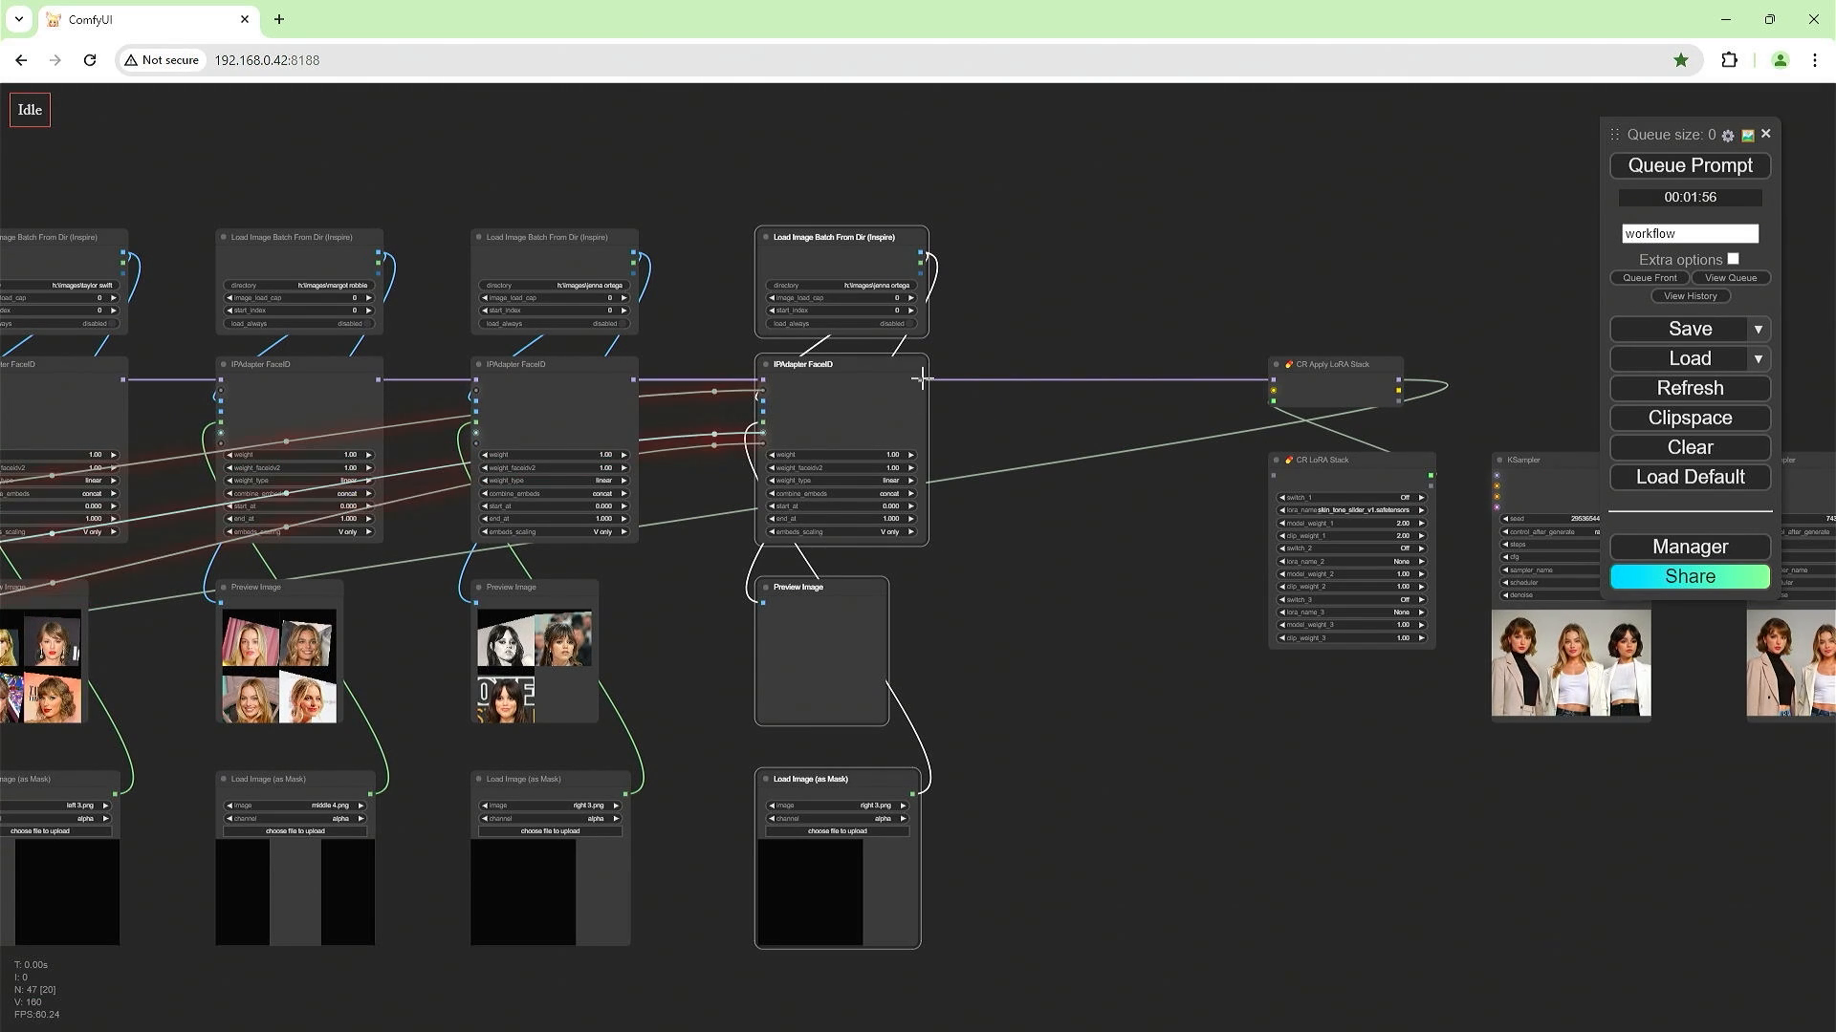
left_click_drag(921, 379, 1272, 390)
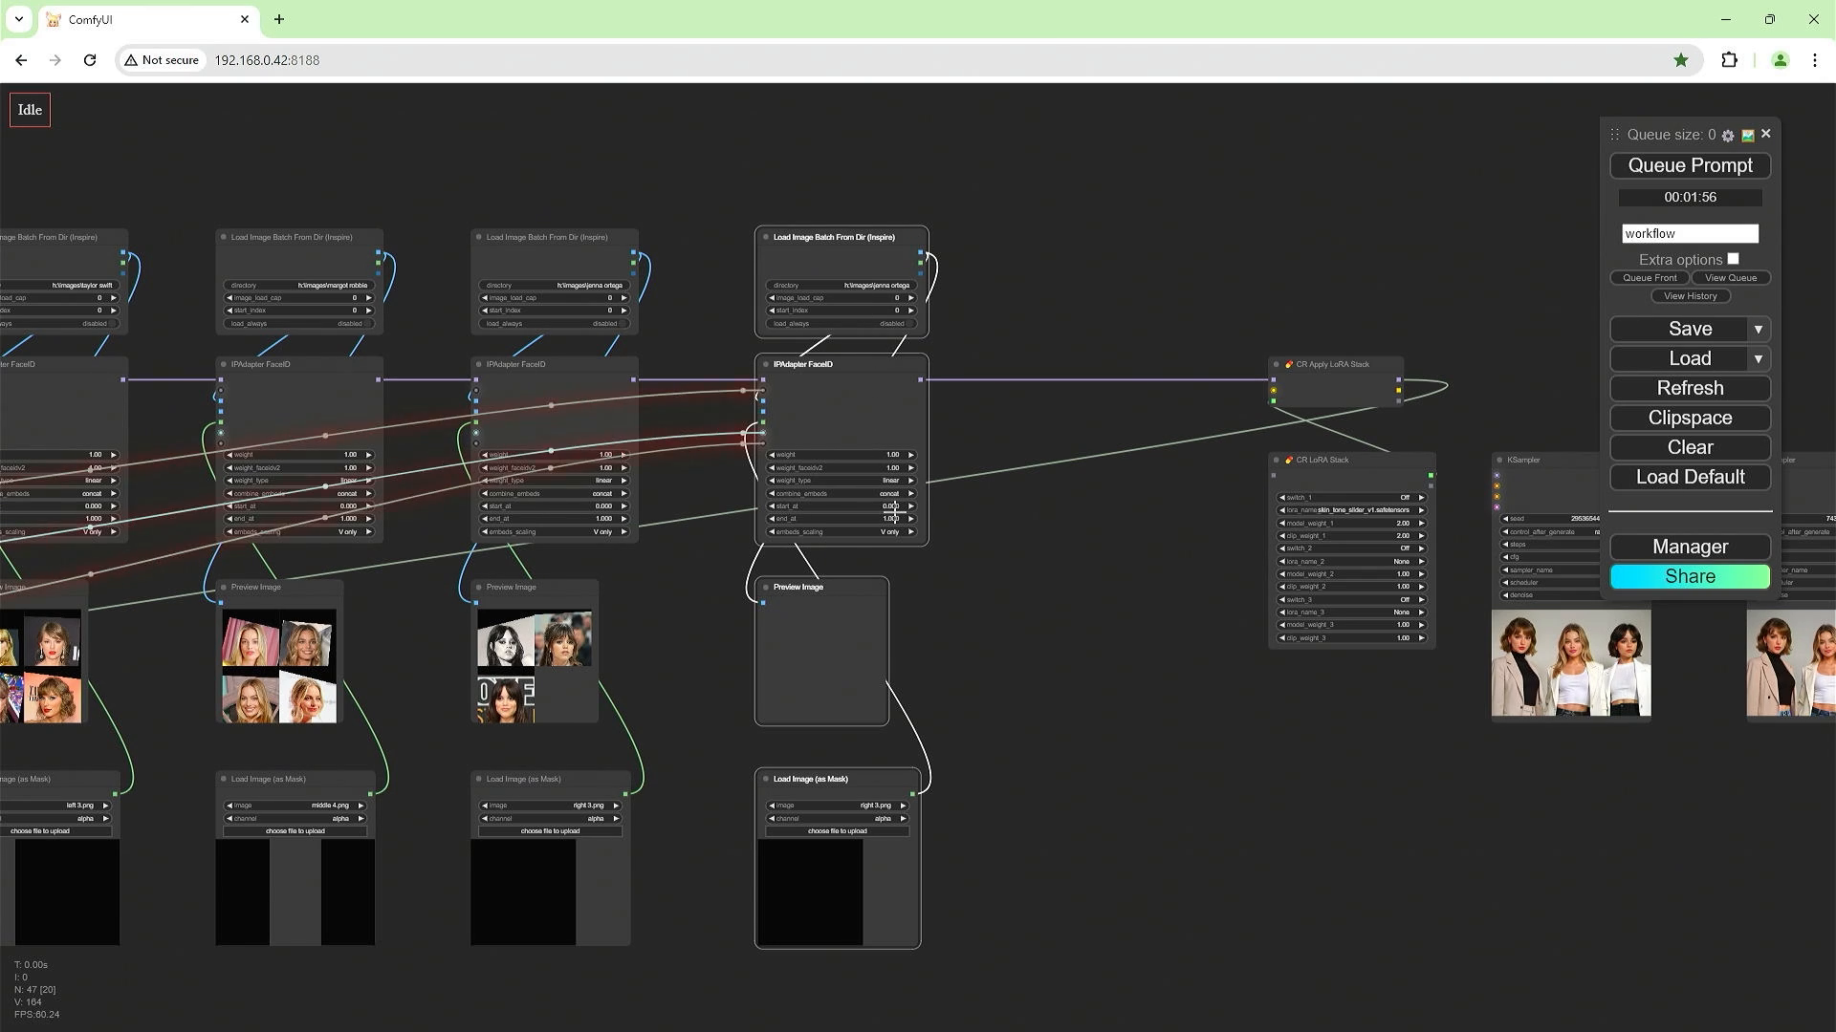
Examine the extended workflow, from the model loaders and prompt nodes across the four face groups to the sampler, upscale and final image nodes.
left_click_drag(1081, 593, 1184, 581)
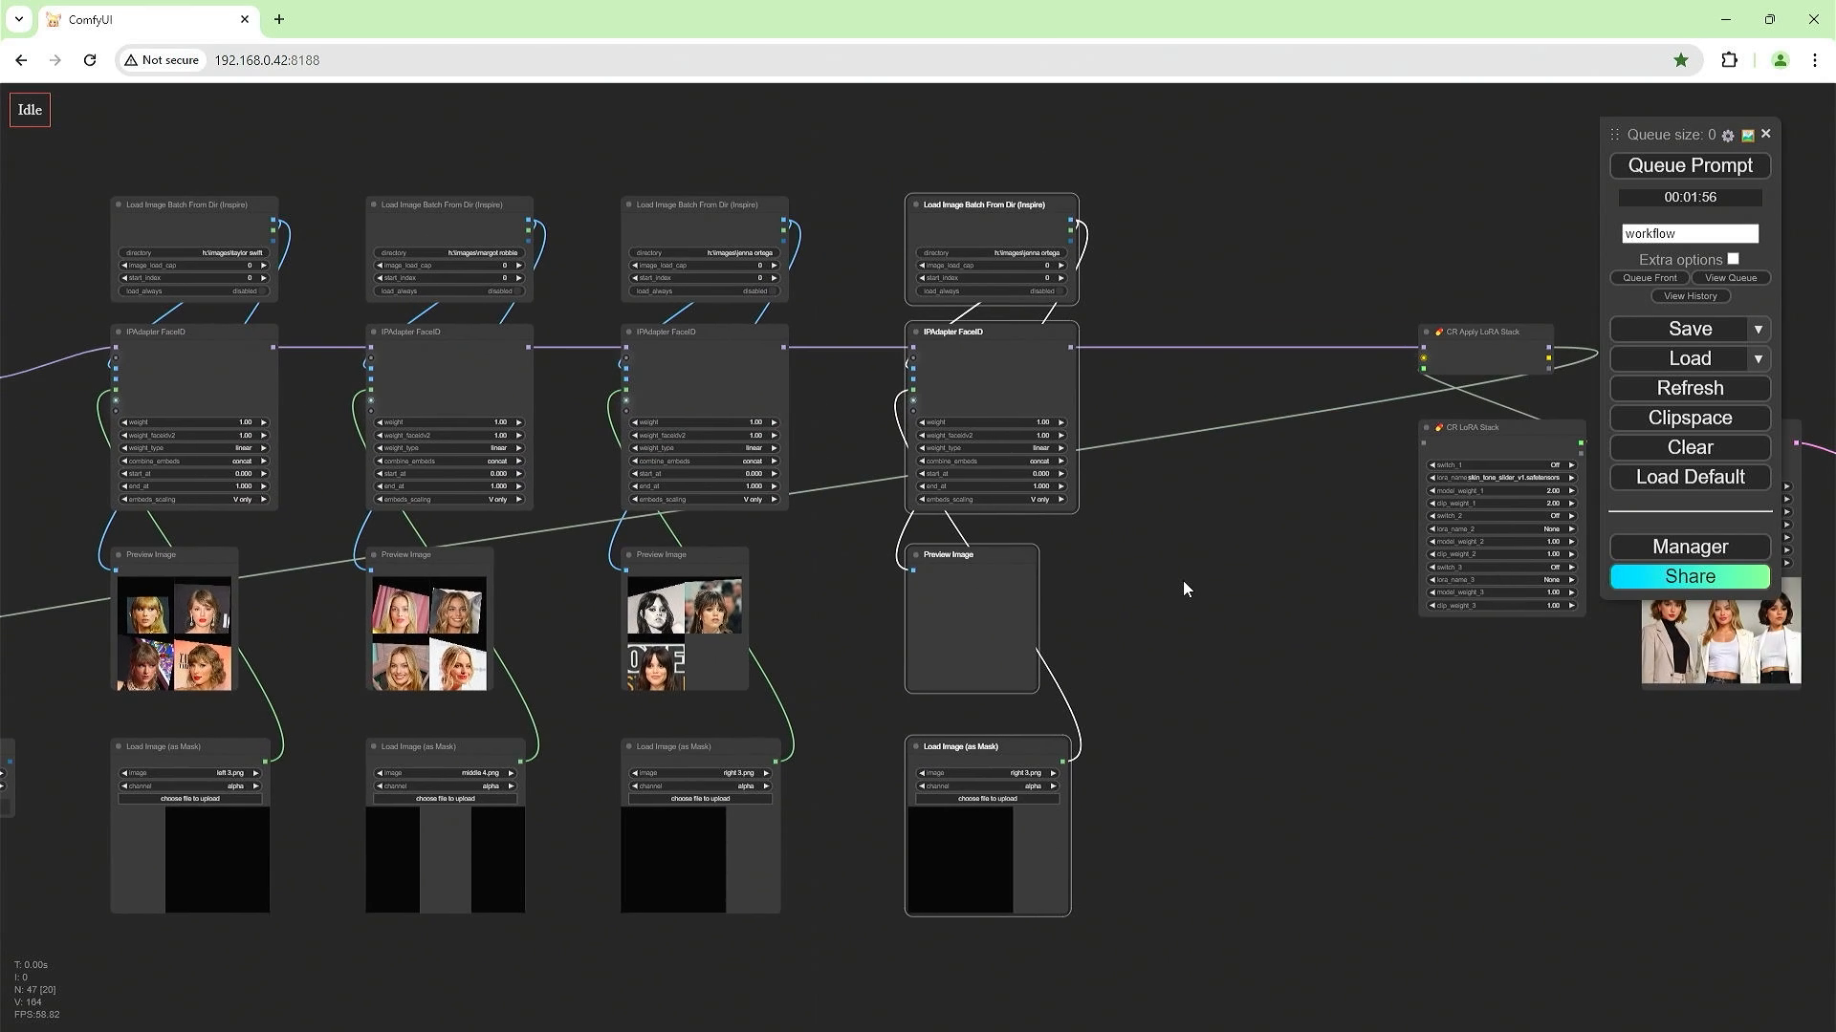
left_click(979, 799)
double_click(743, 174)
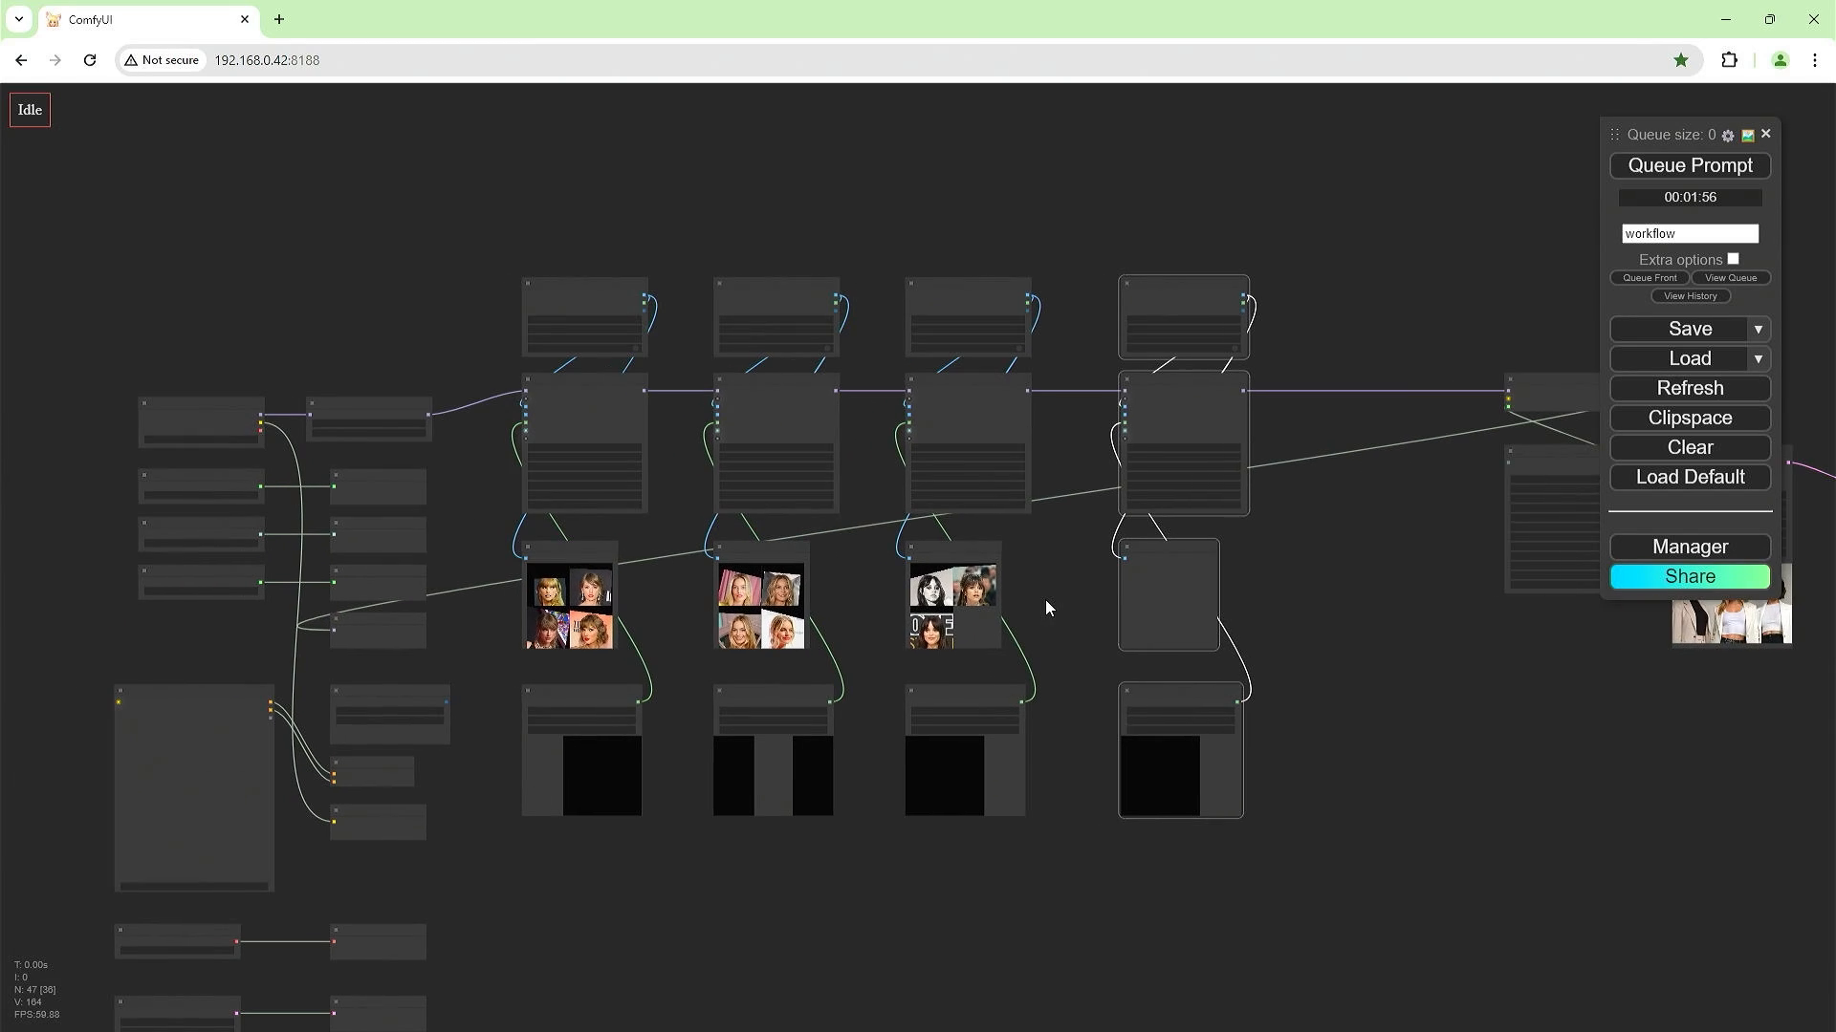
scroll(652, 611, "up", 6)
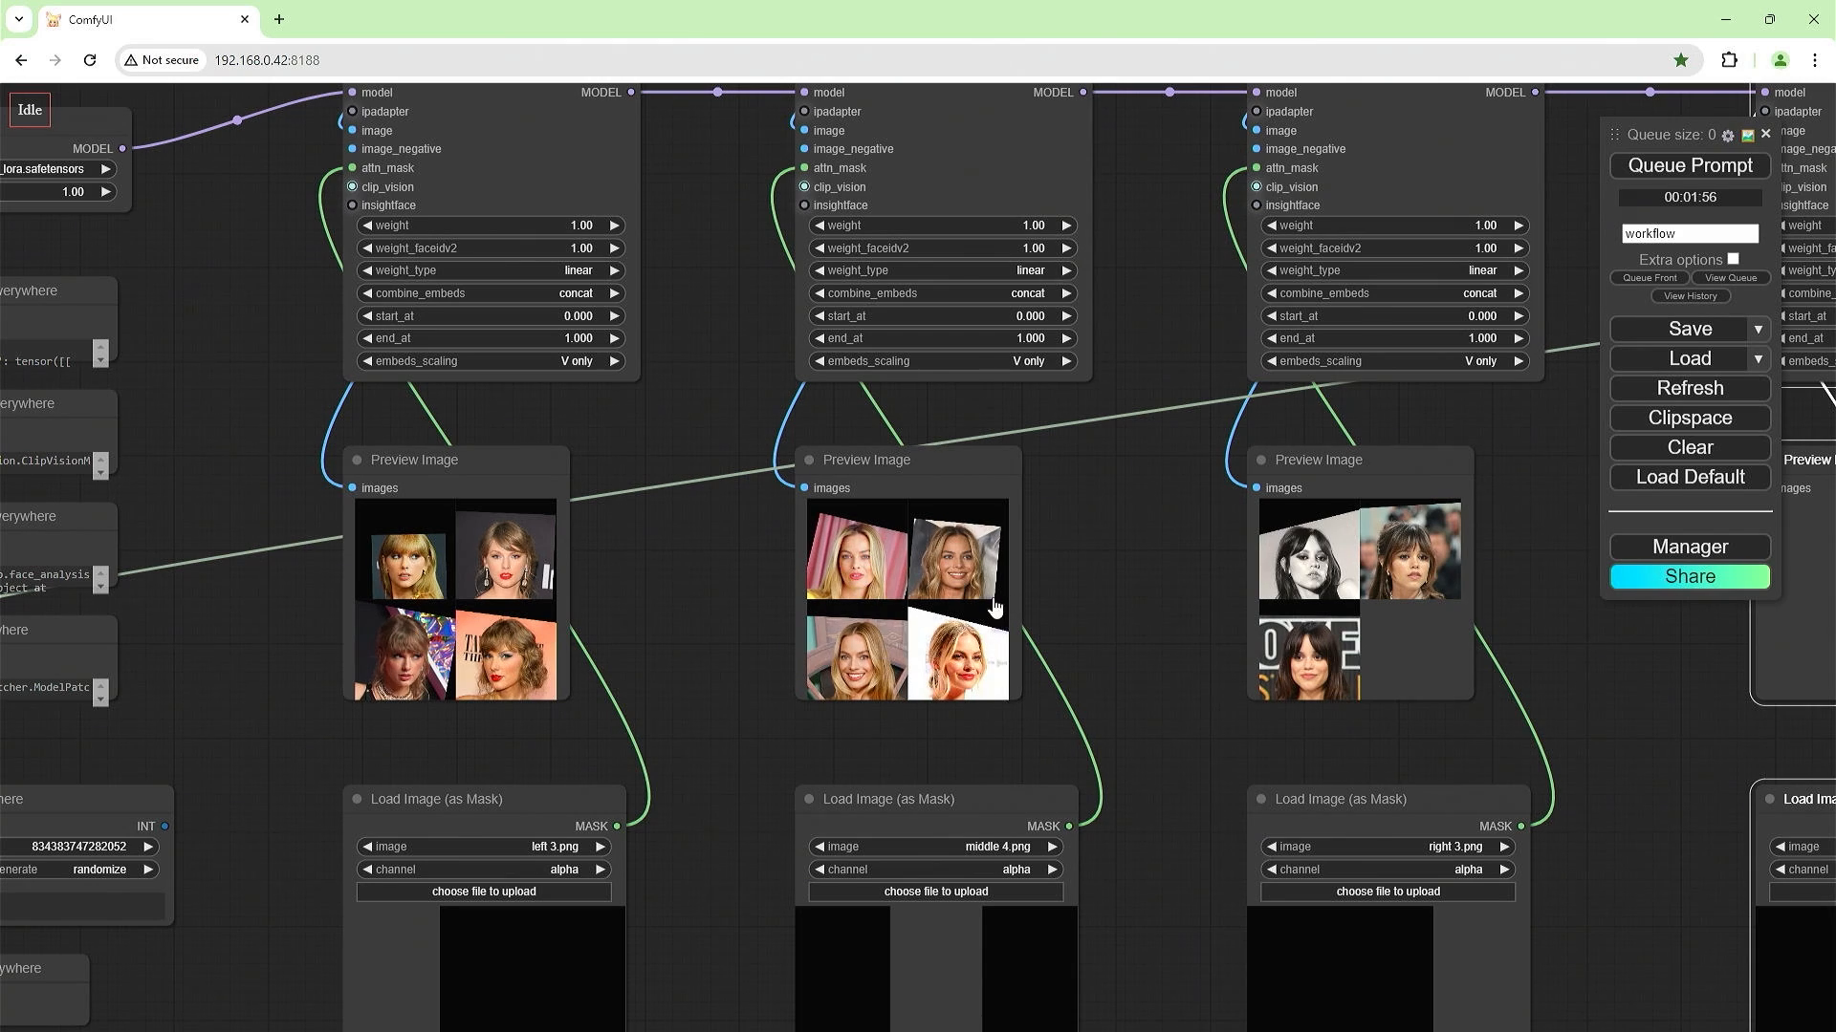
scroll(1058, 621, "down", 10)
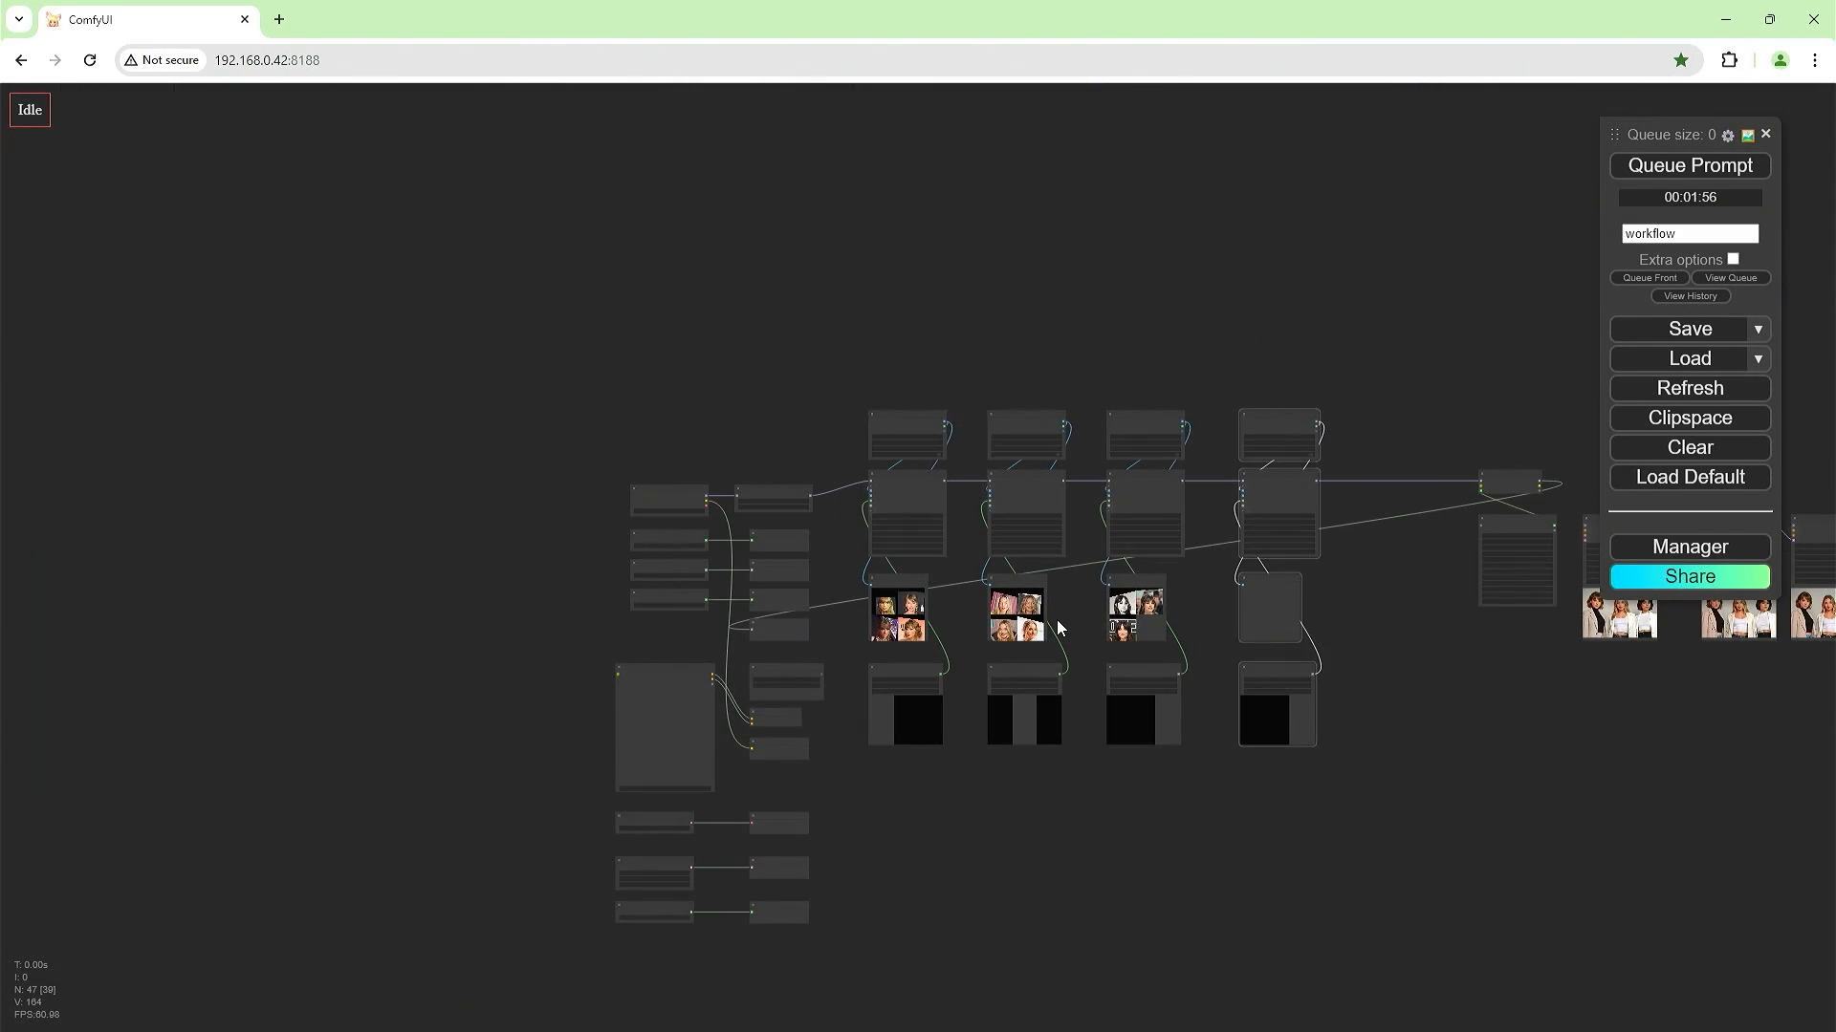
scroll(1057, 627, "up", 6)
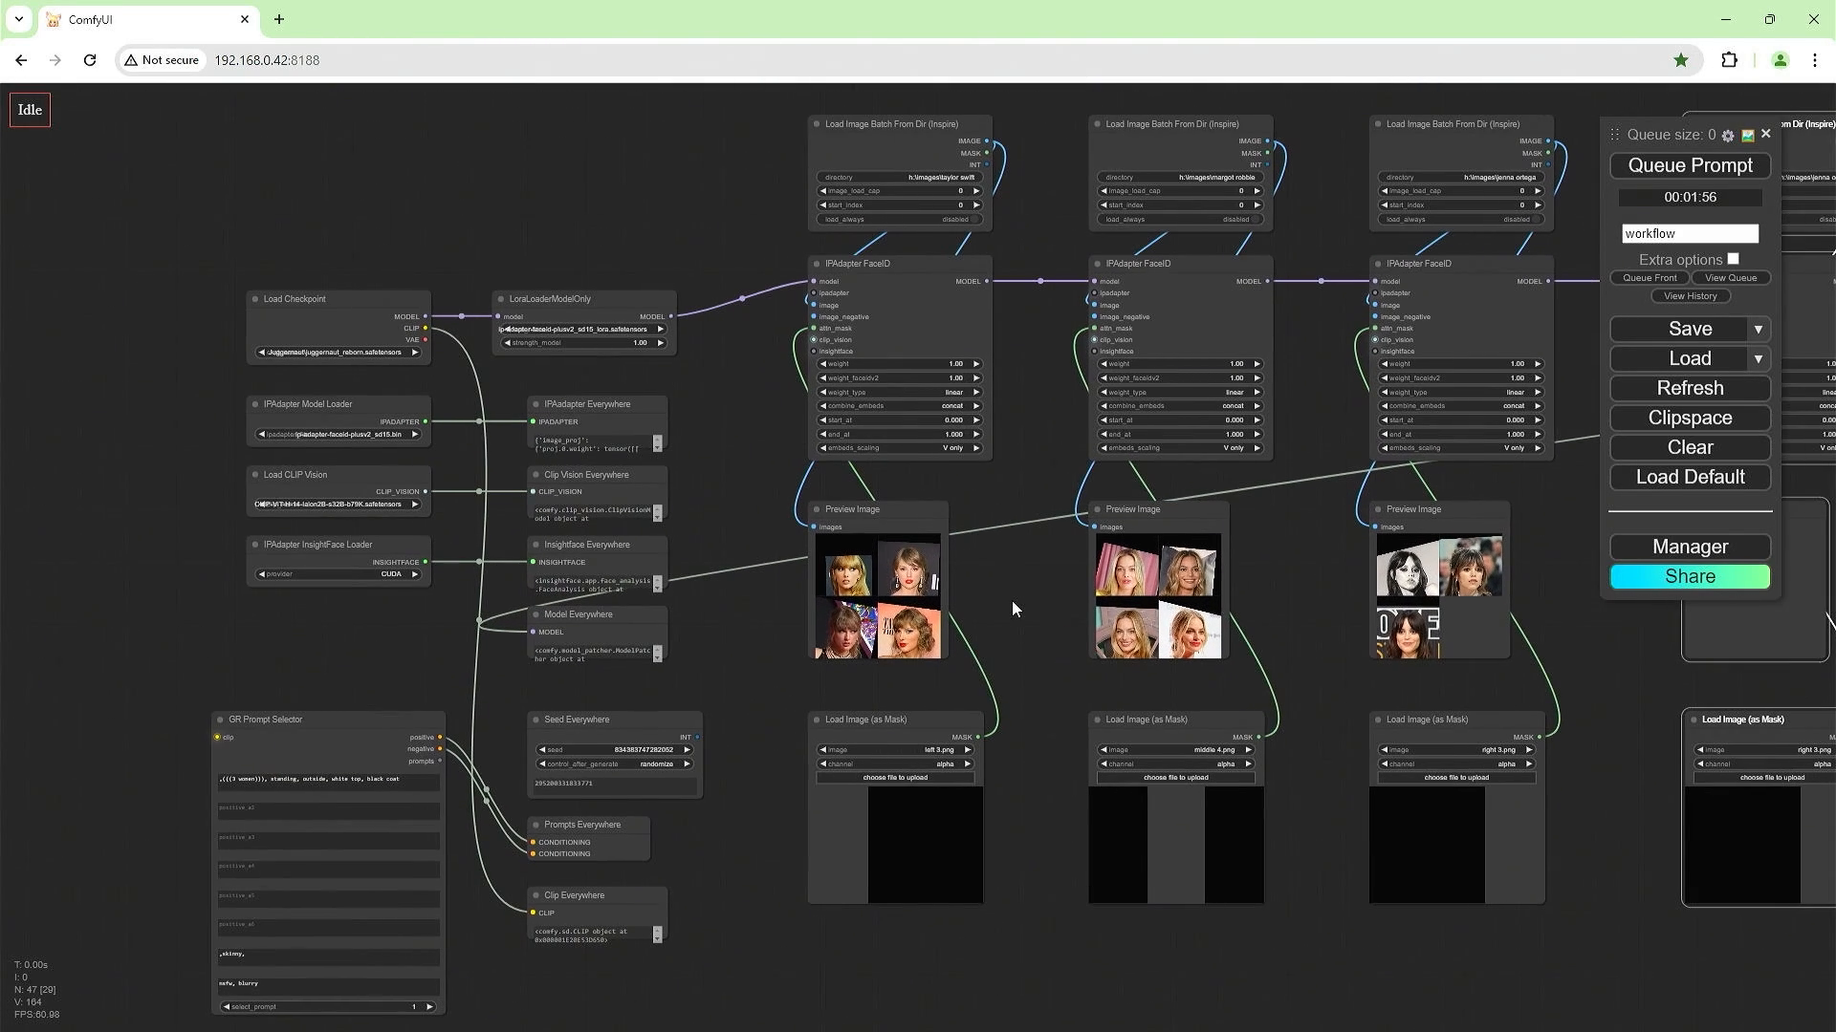
scroll(1103, 721, "down", 10)
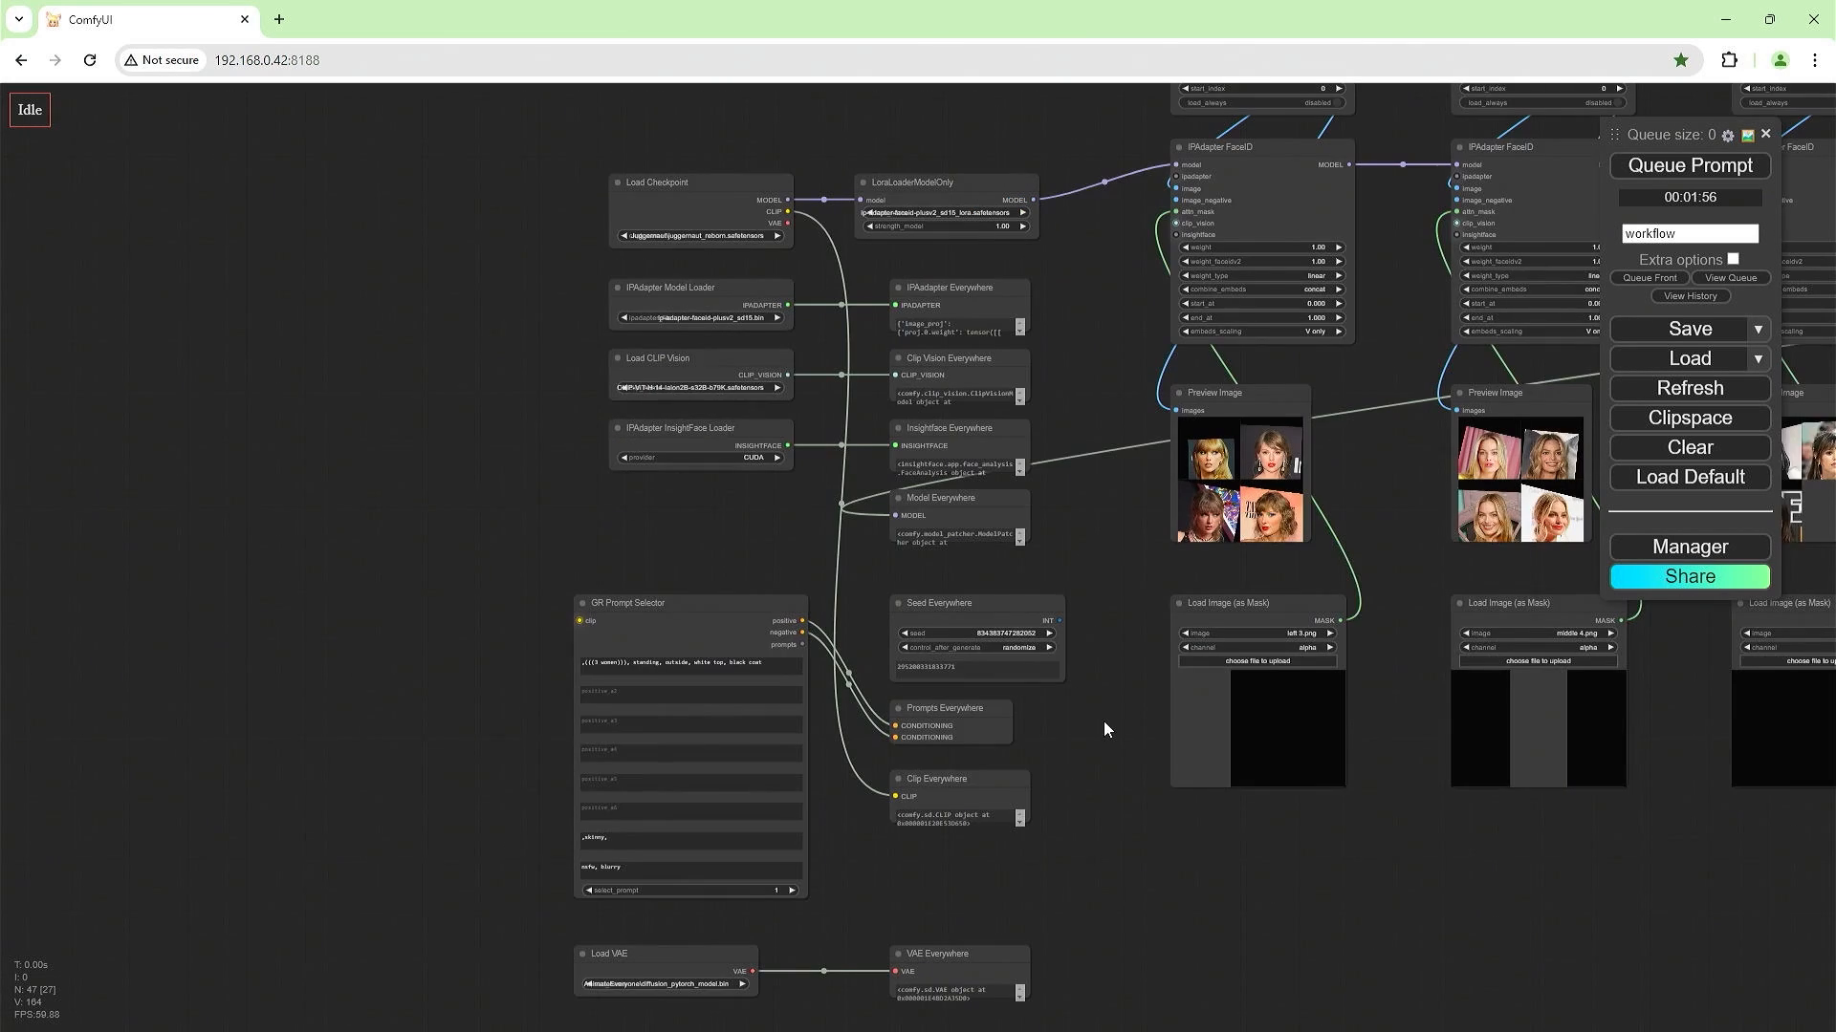
scroll(777, 685, "down", 2)
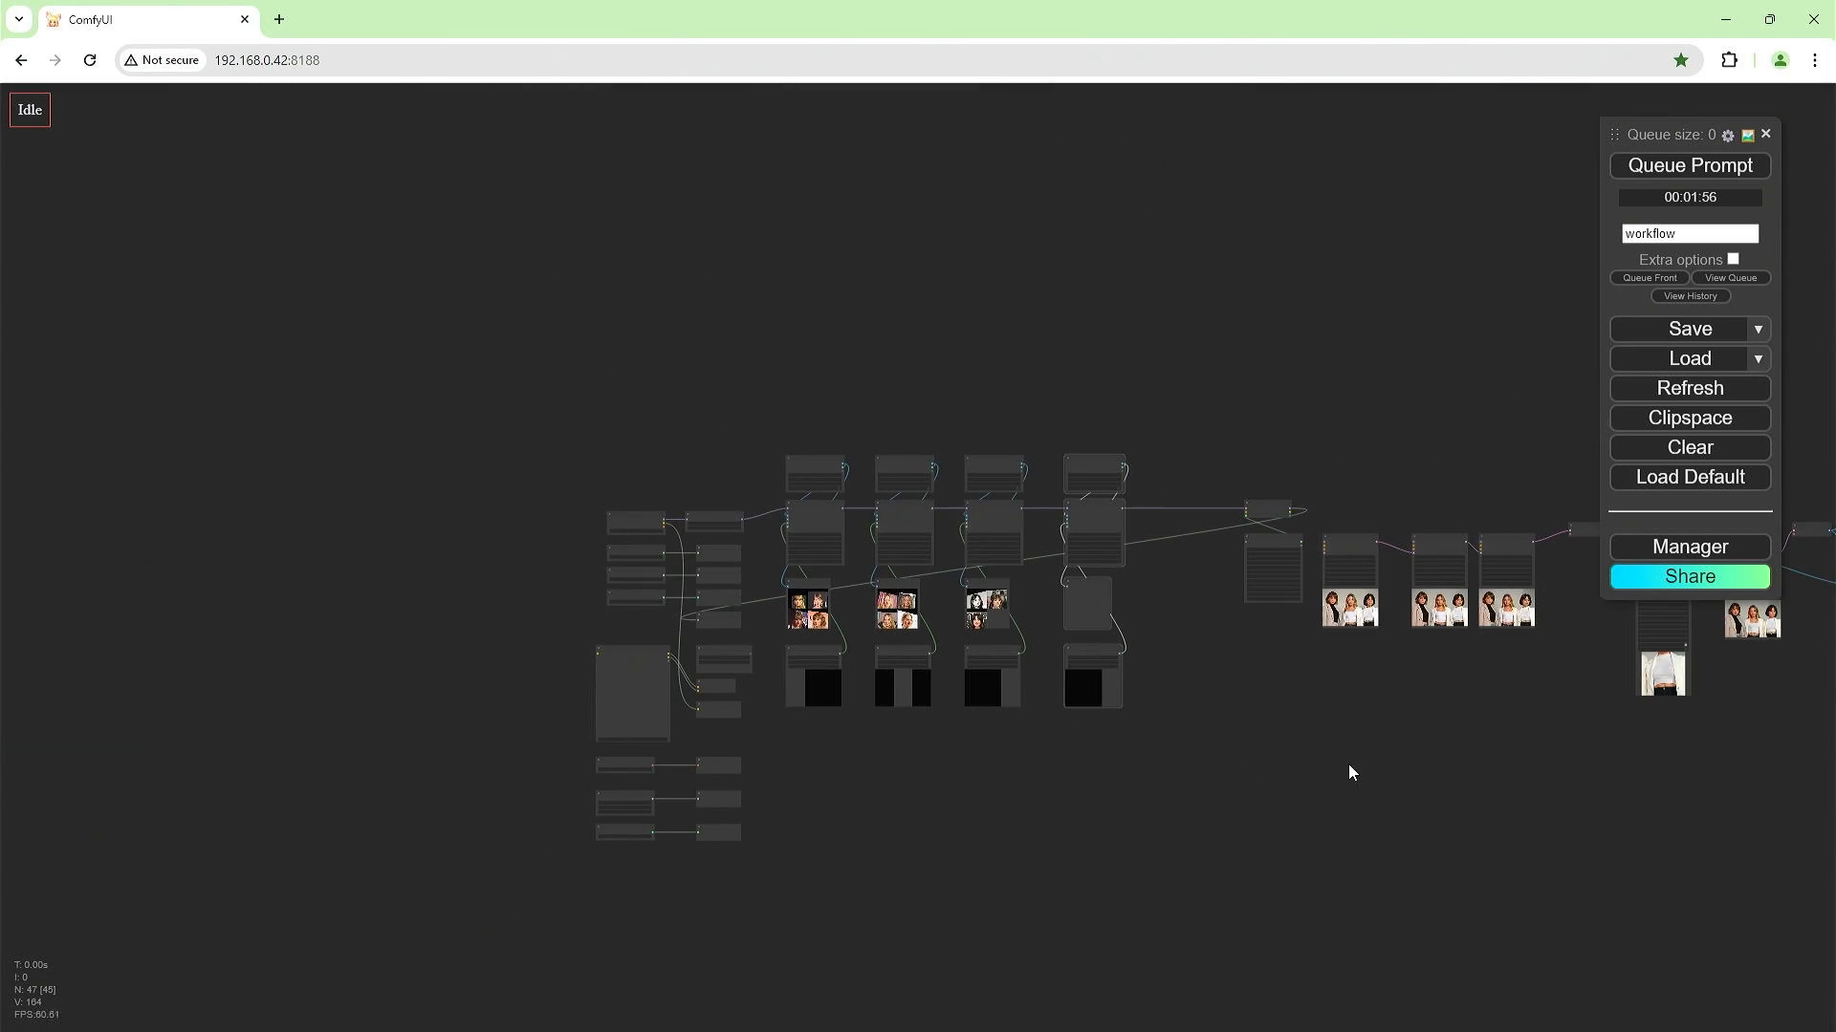
left_click_drag(1352, 770, 961, 791)
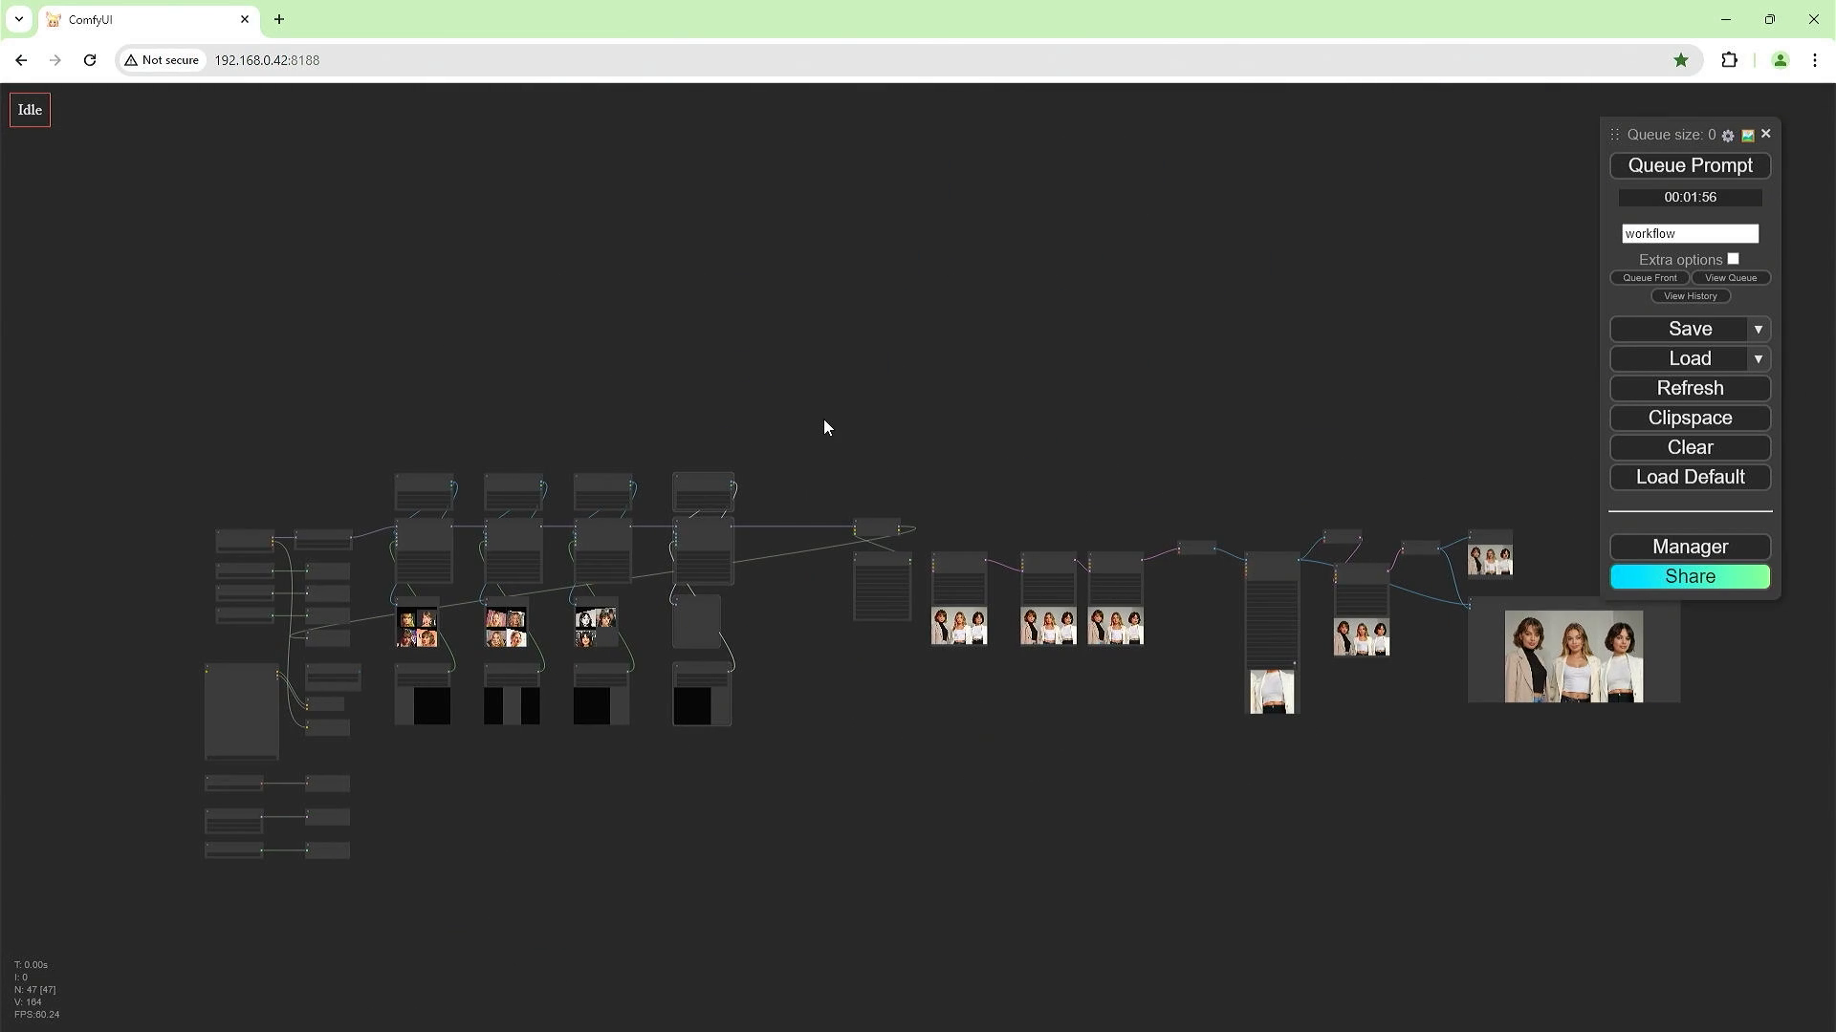